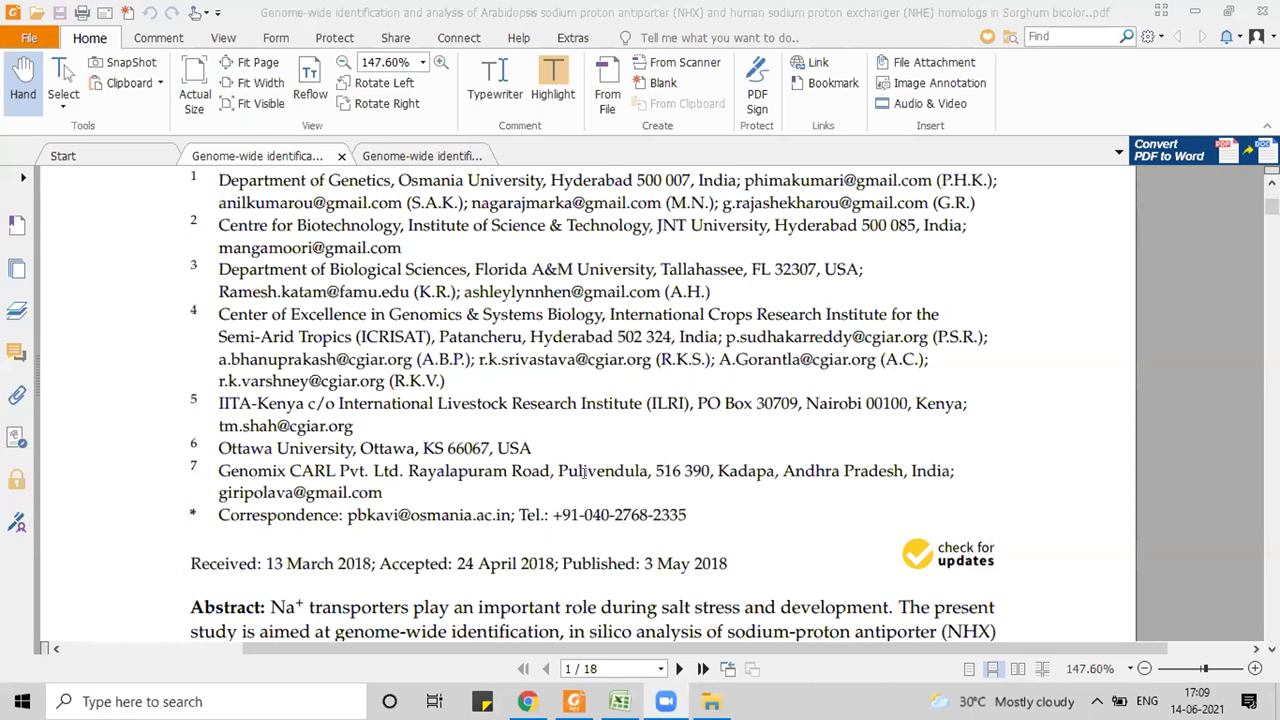
Step: Read through the abstract on the first page of the sorghum NHX/NHE antiporter paper
scroll(610, 382, "down", 3)
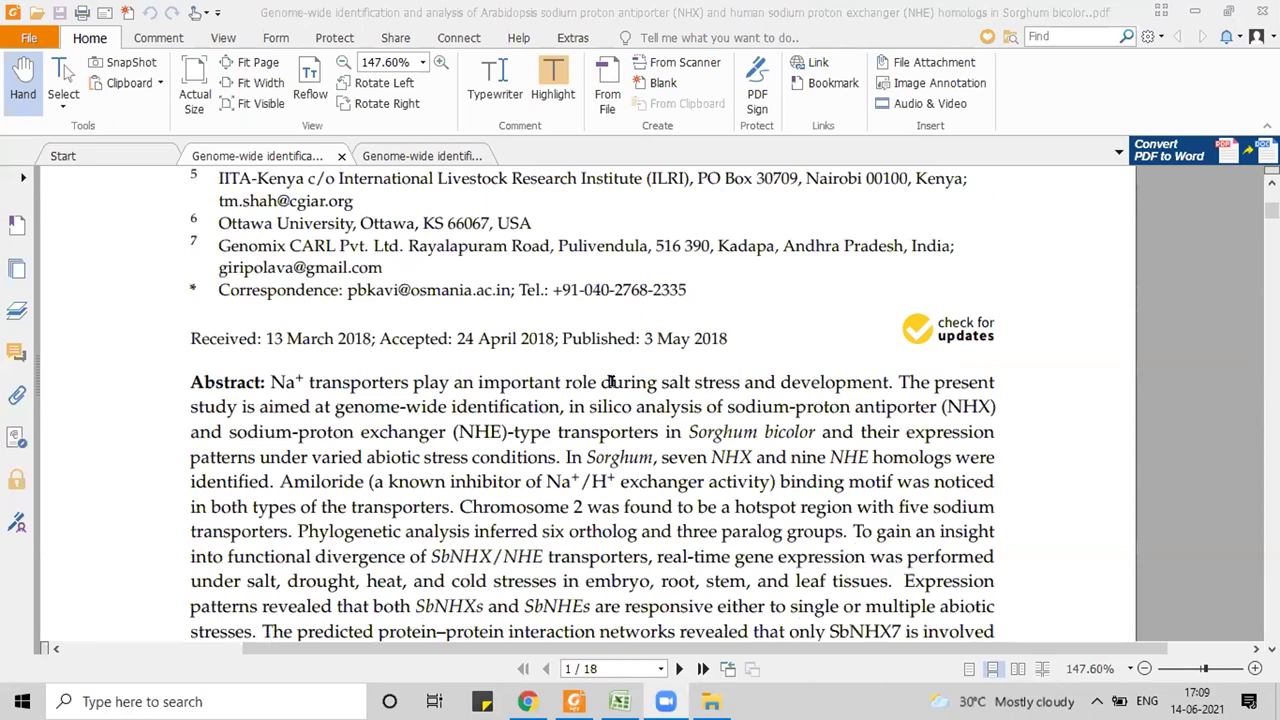
scroll(610, 382, "down", 6)
scroll(648, 597, "up", 5)
scroll(648, 597, "down", 4)
Step: Switch to the Excel workbook and review the NHX1–NHX8 and NHE1–NHE9 genes in the sodium transporter list
left_click(619, 701)
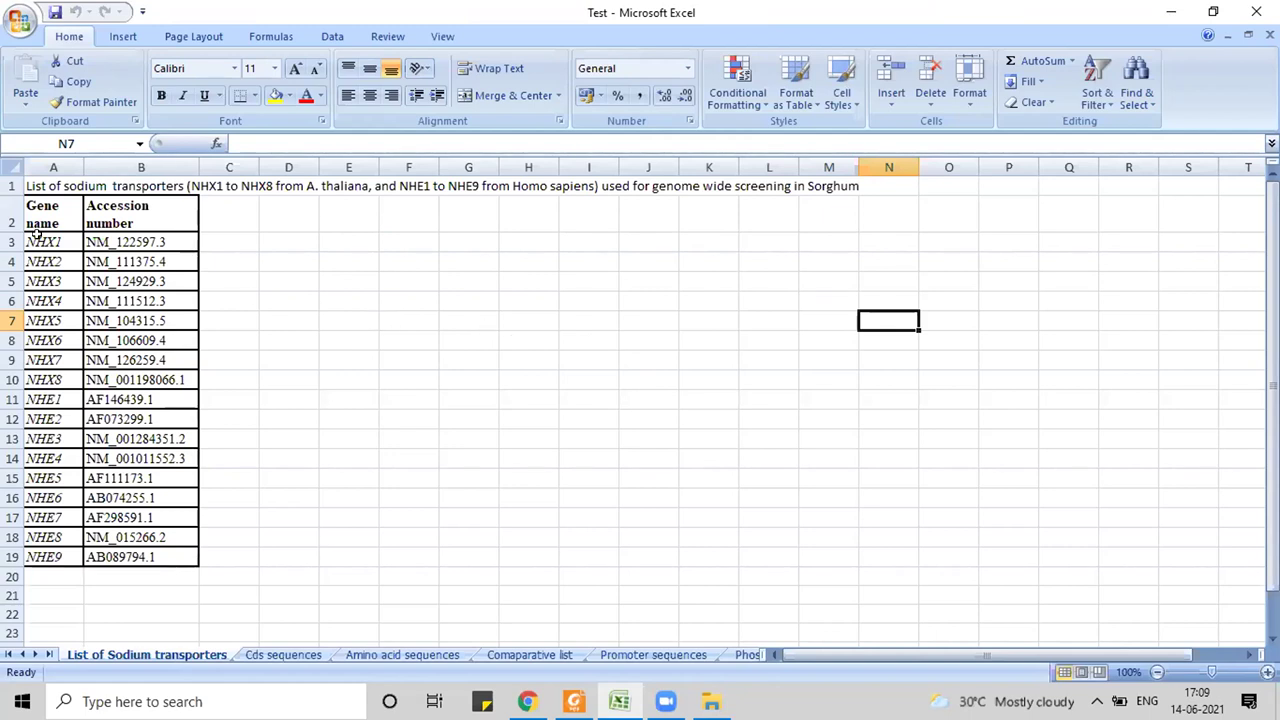
left_click_drag(34, 236, 56, 368)
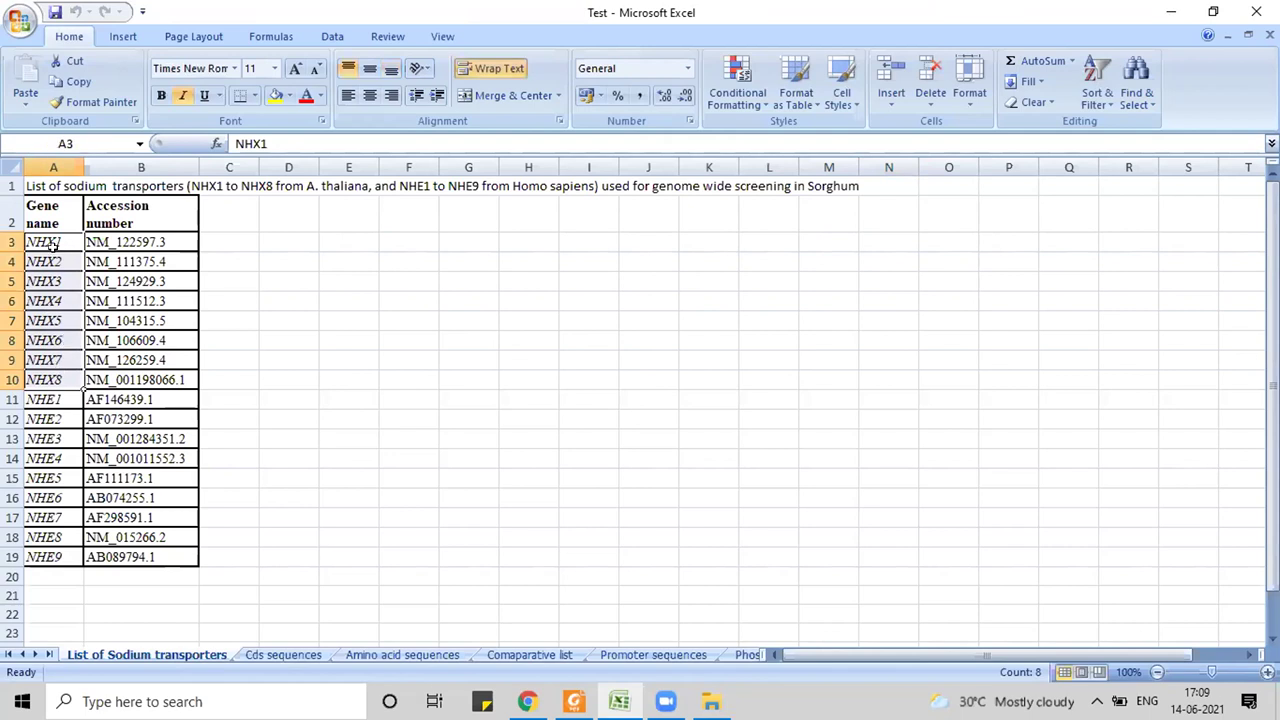
left_click(58, 399)
left_click(50, 556)
left_click(52, 400)
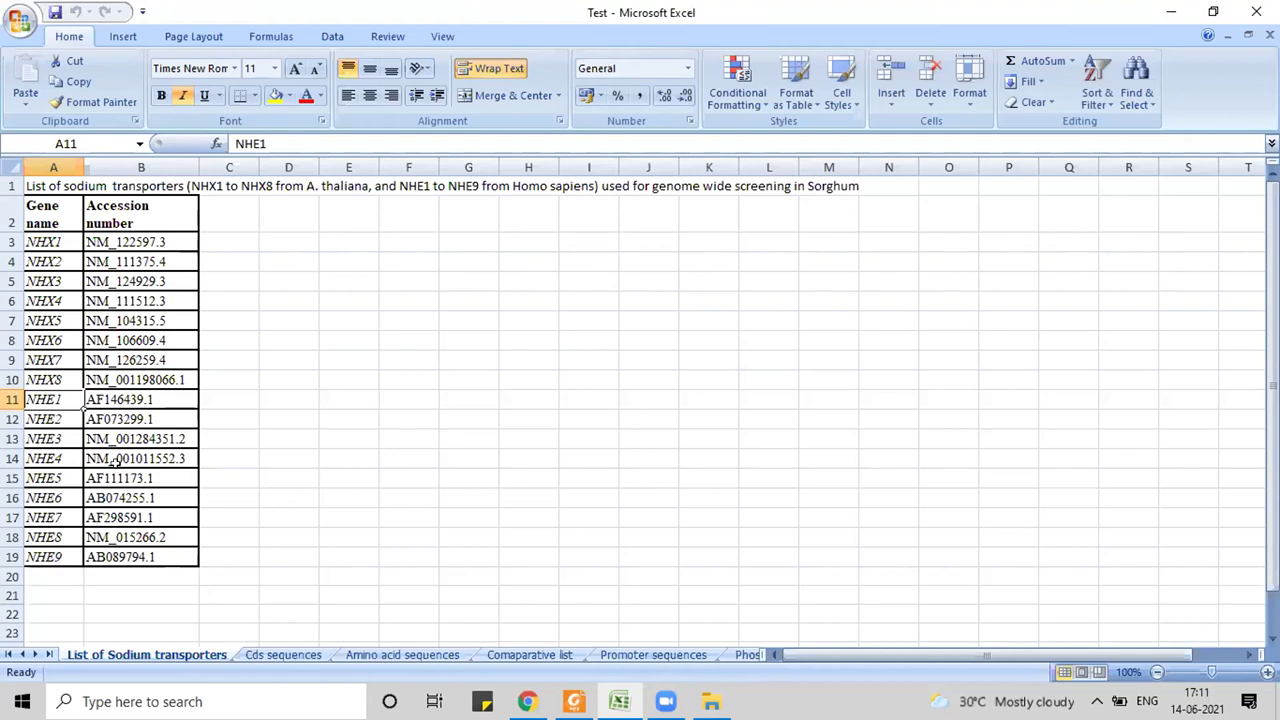
left_click_drag(42, 242, 61, 379)
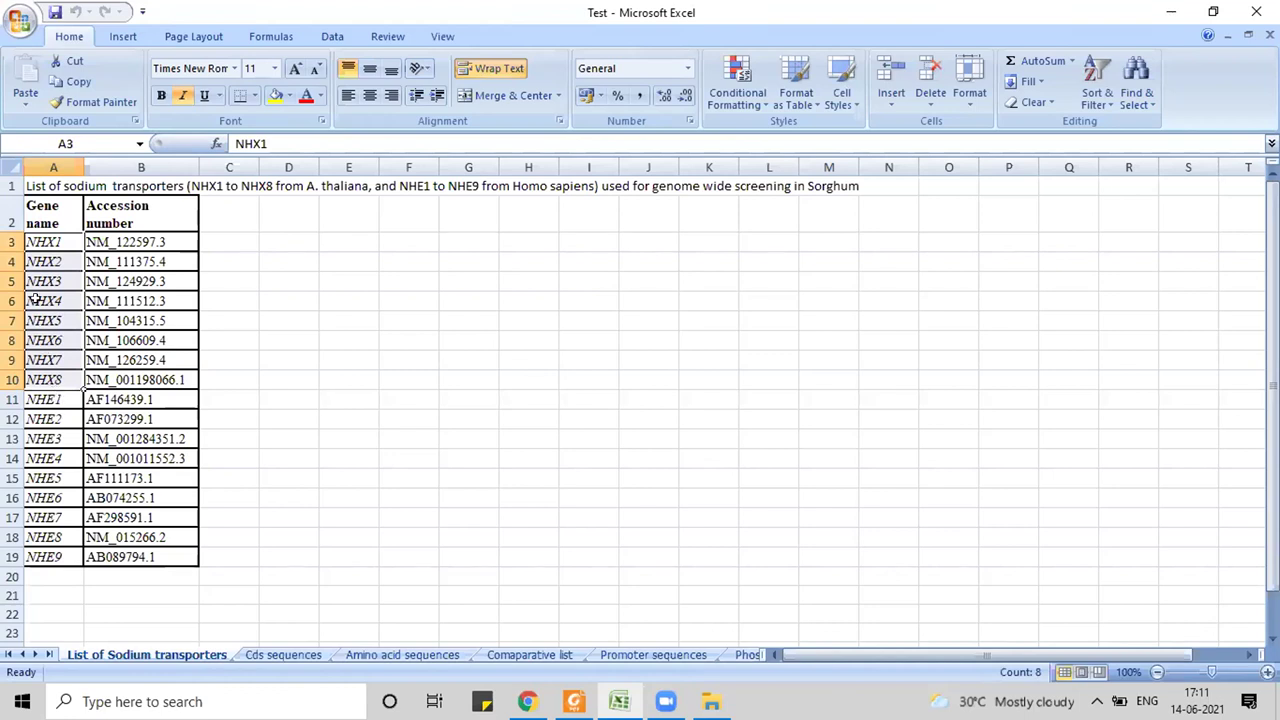
left_click(26, 242)
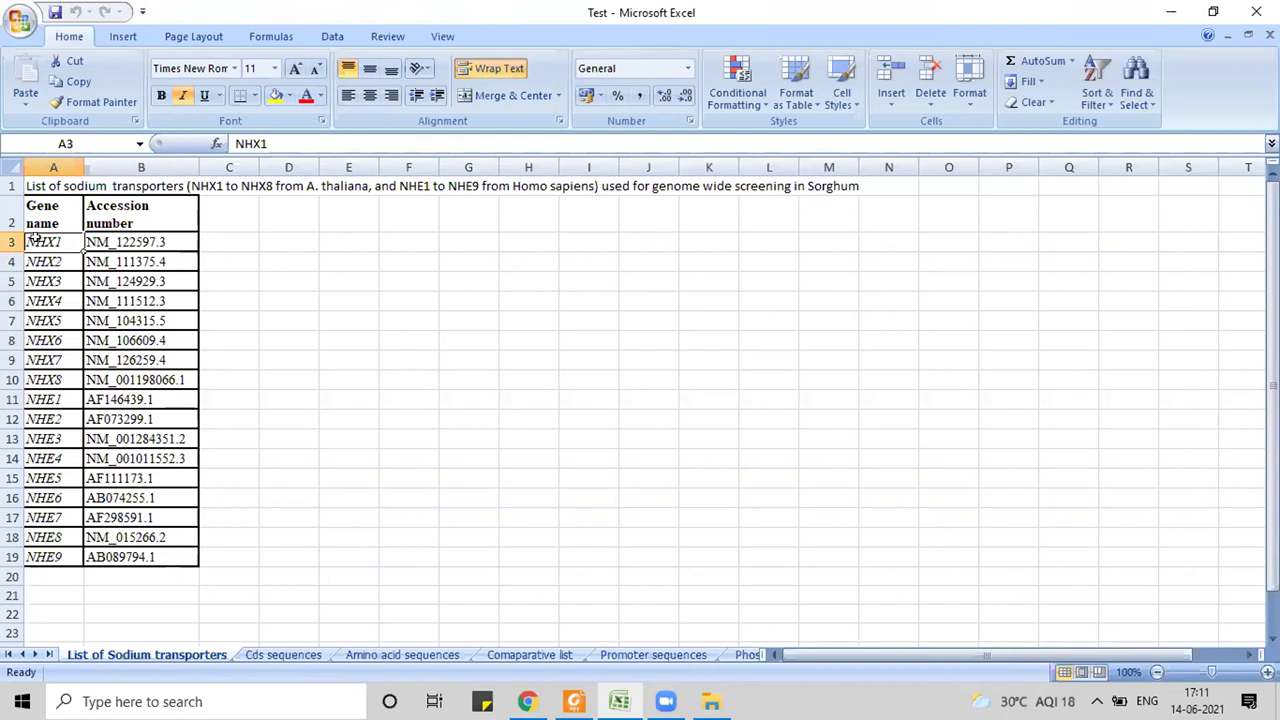
left_click(37, 398)
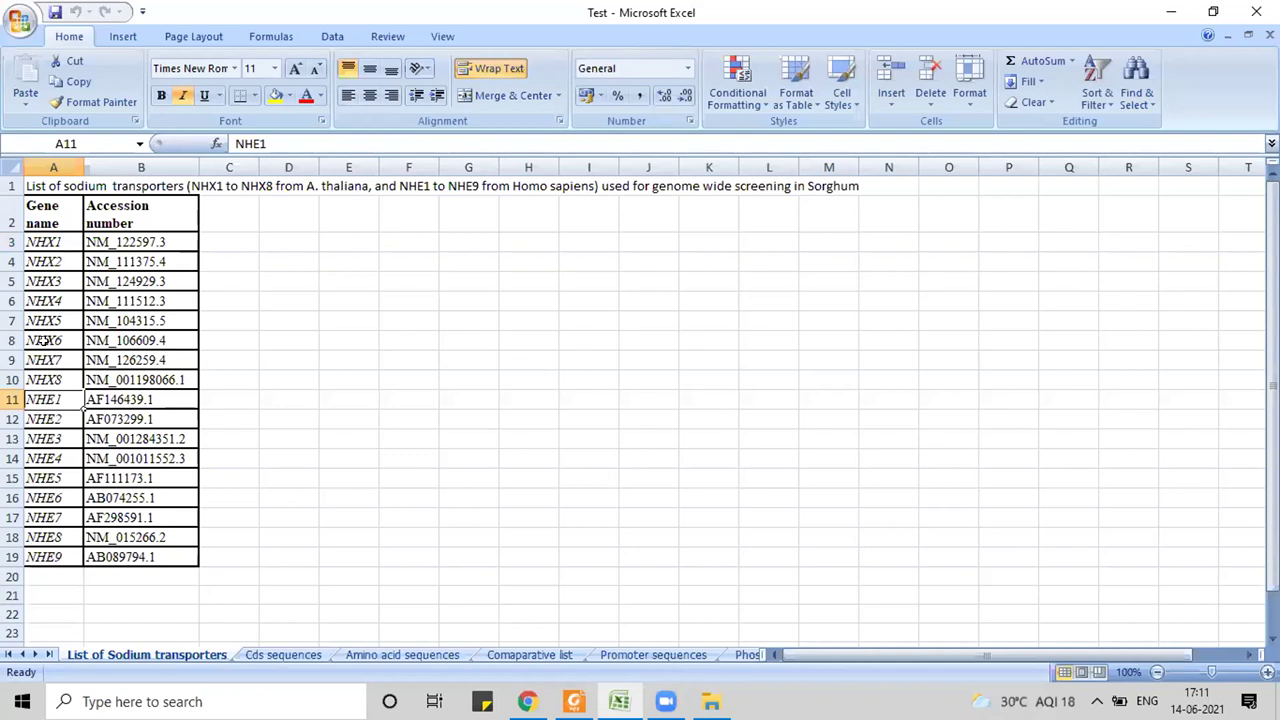
left_click(55, 376)
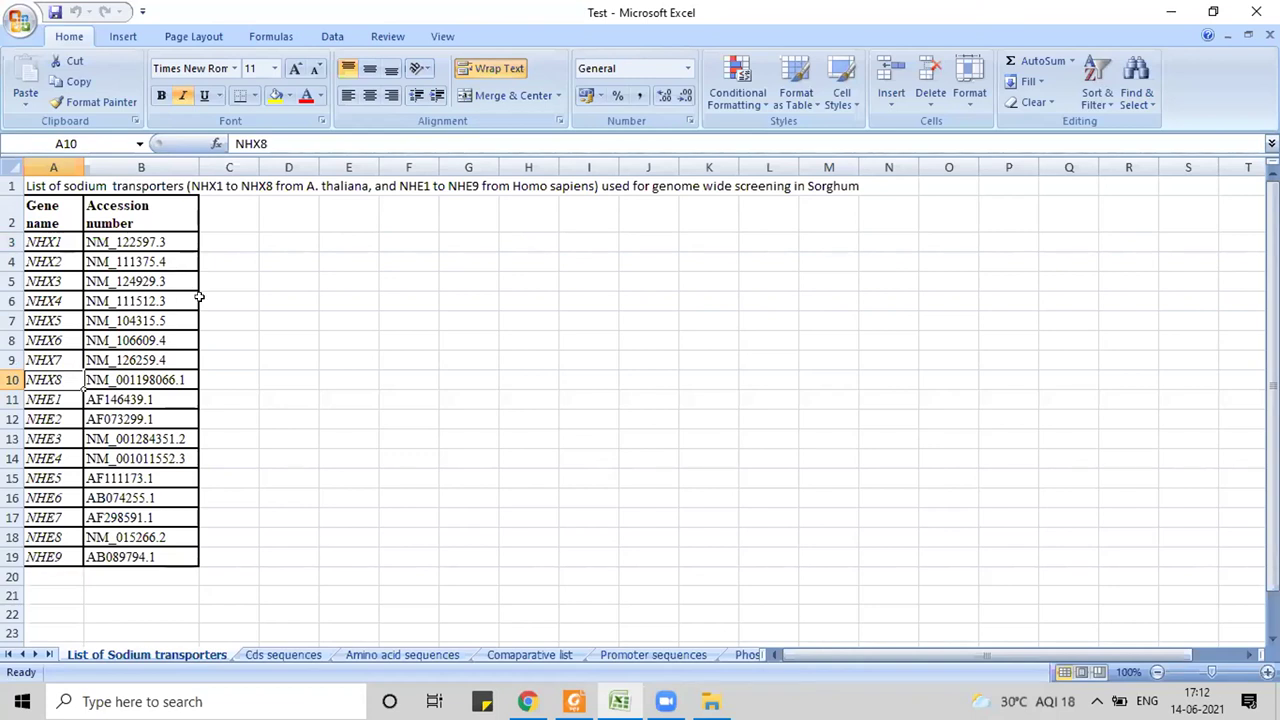
left_click(357, 362)
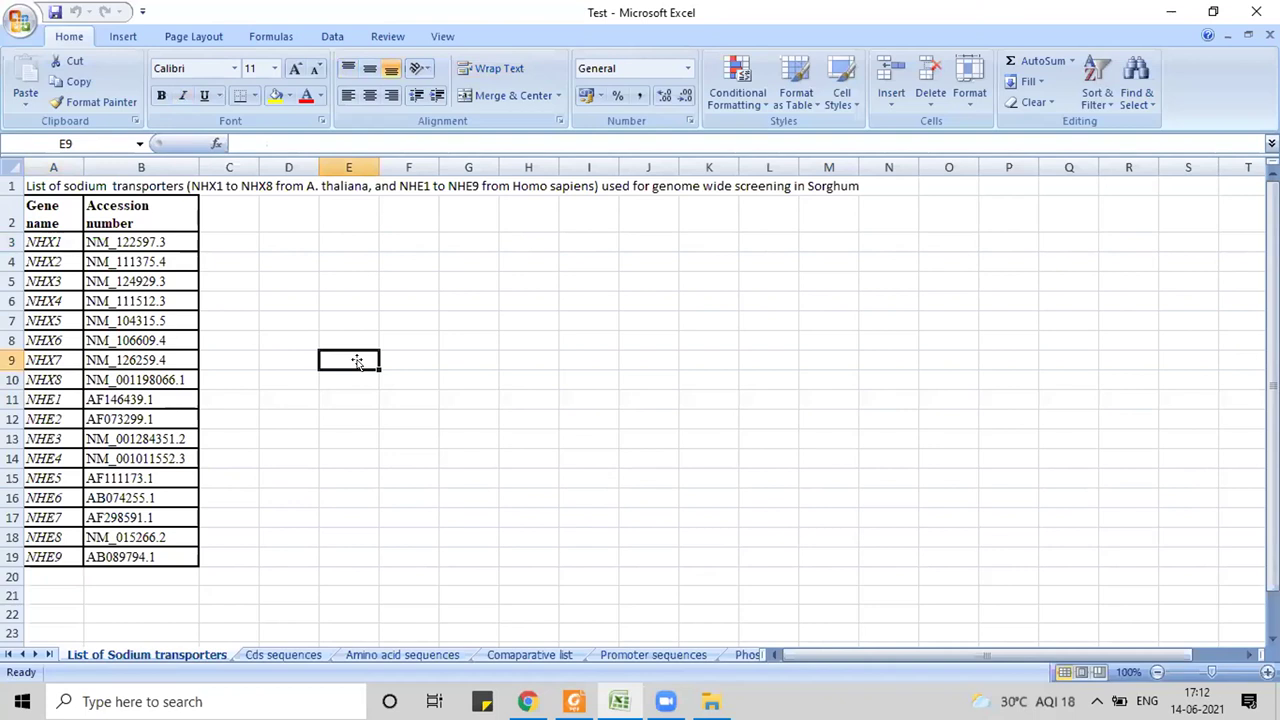
Step: Look at the Cds sequences sheet, then return to the sodium transporter list and examine NHX1's accession number
left_click(293, 657)
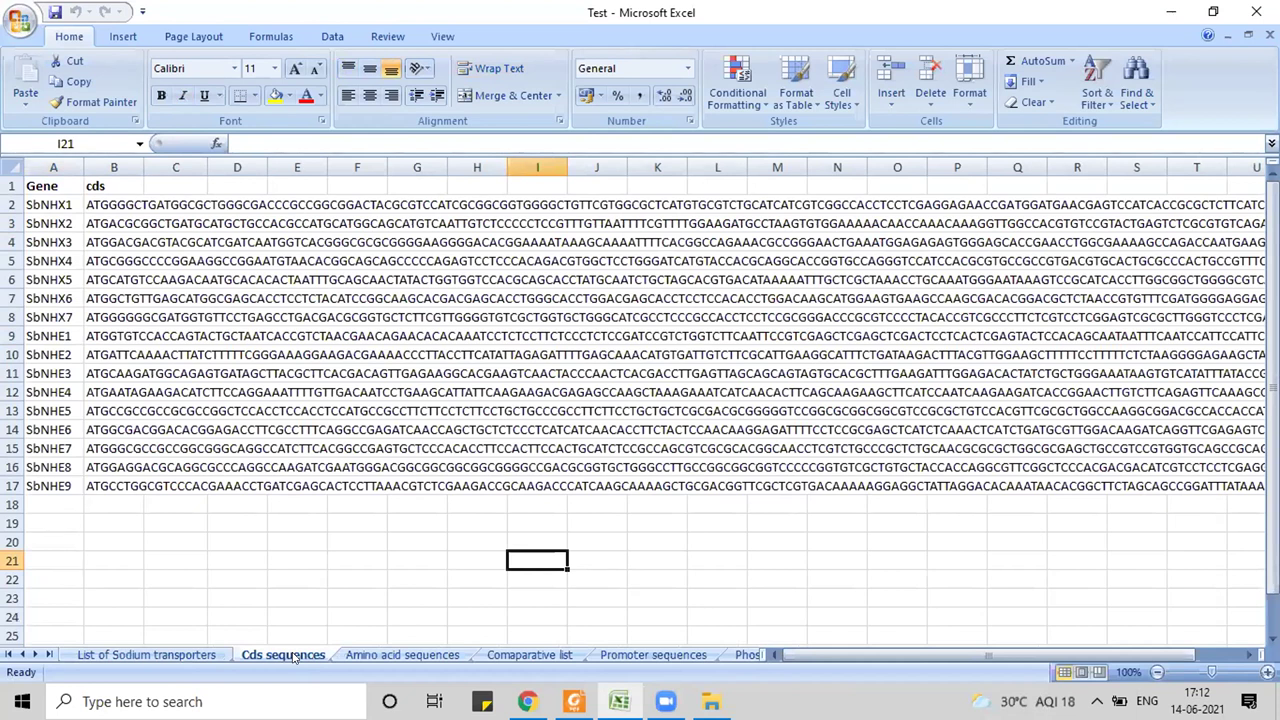
left_click(200, 655)
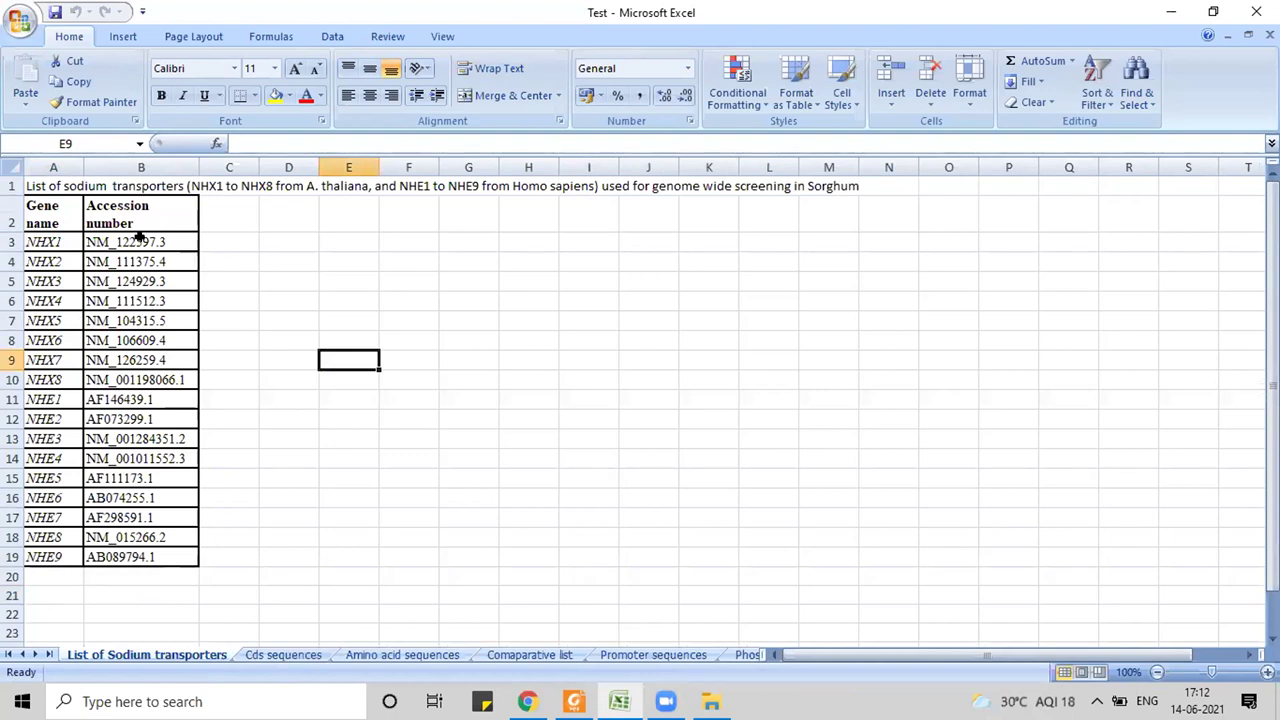
left_click(328, 186)
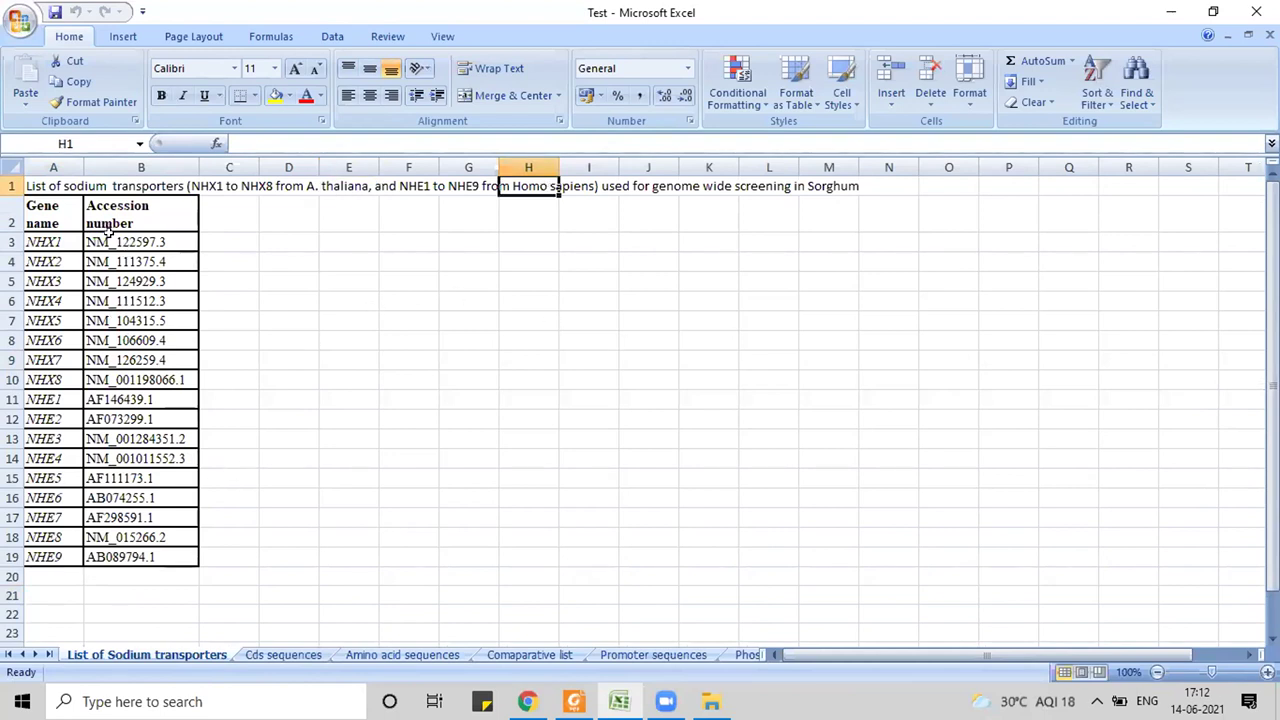
left_click(106, 240)
Step: On the Cds sequences sheet, color the start codon ATG of the SbNHX1 sequence in B2 red
left_click(283, 654)
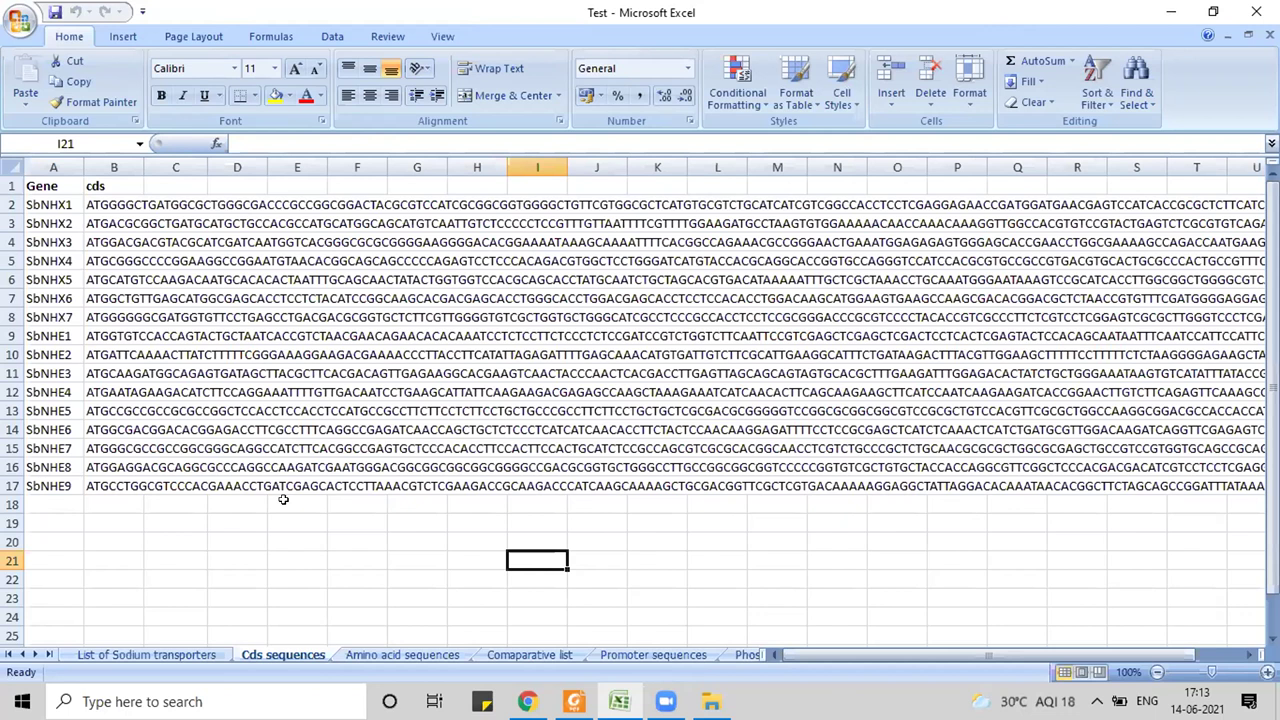
left_click(101, 204)
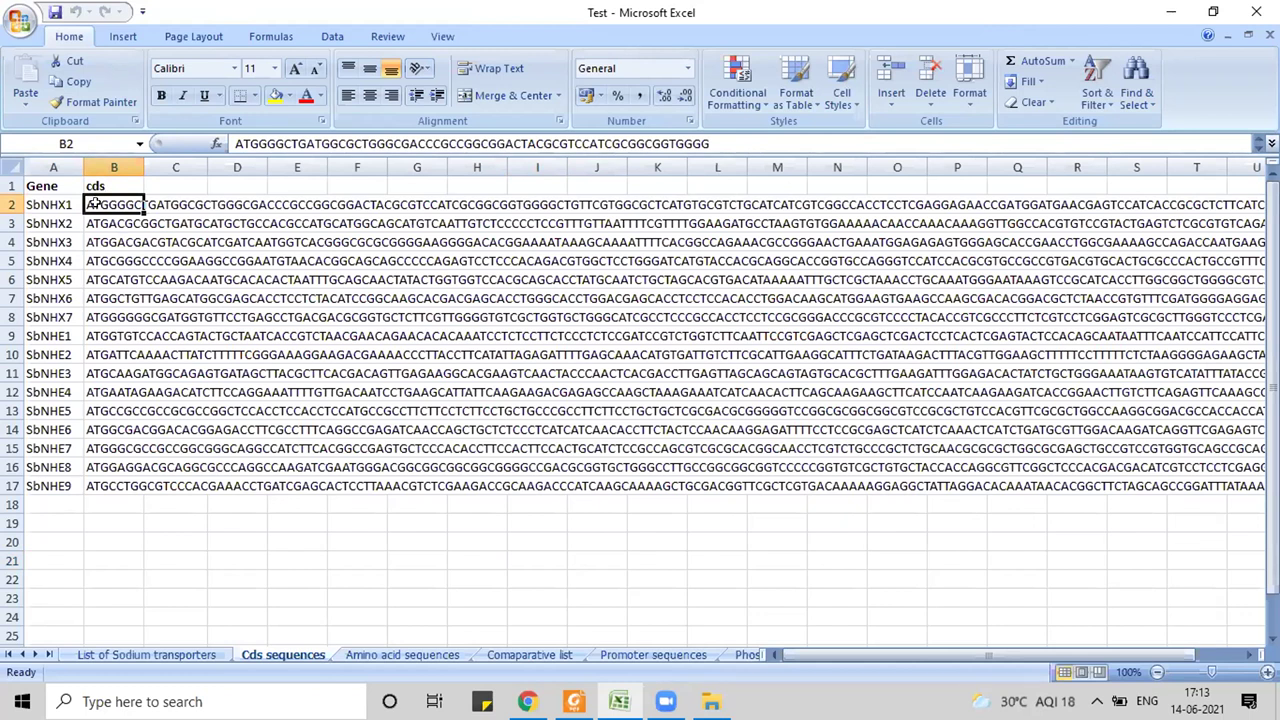
double_click(93, 203)
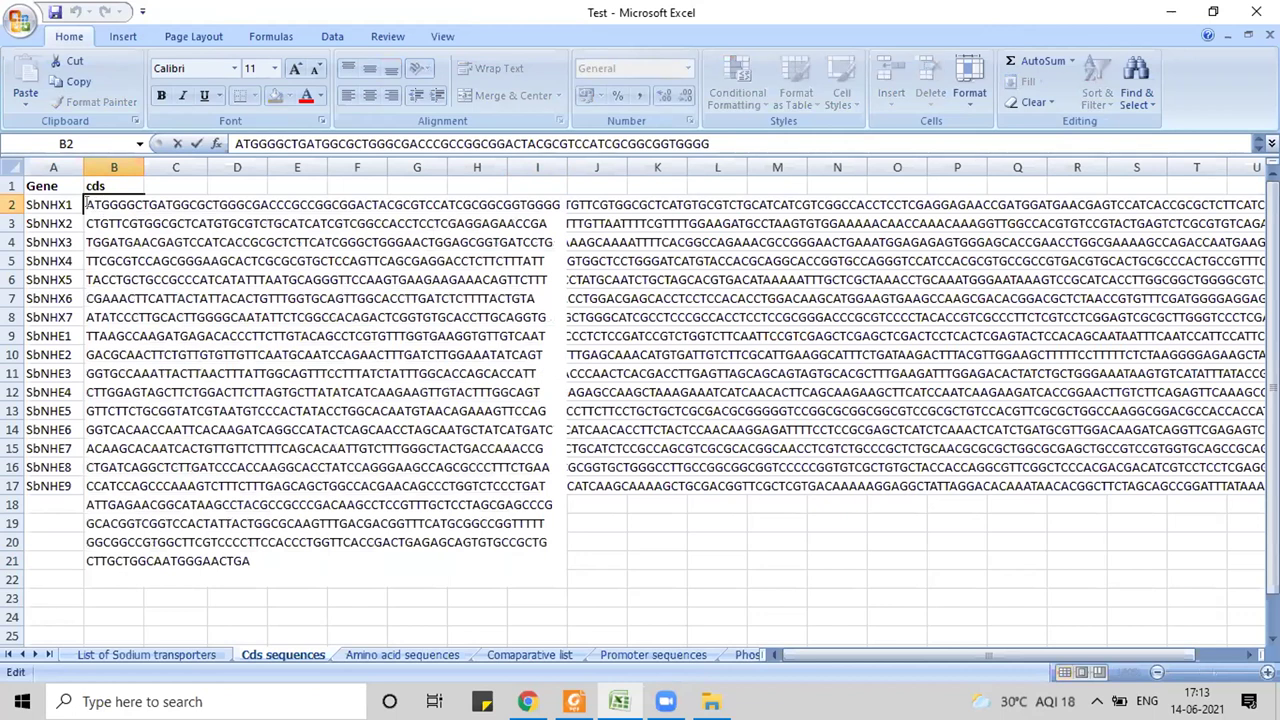
left_click_drag(85, 204, 111, 204)
left_click(305, 97)
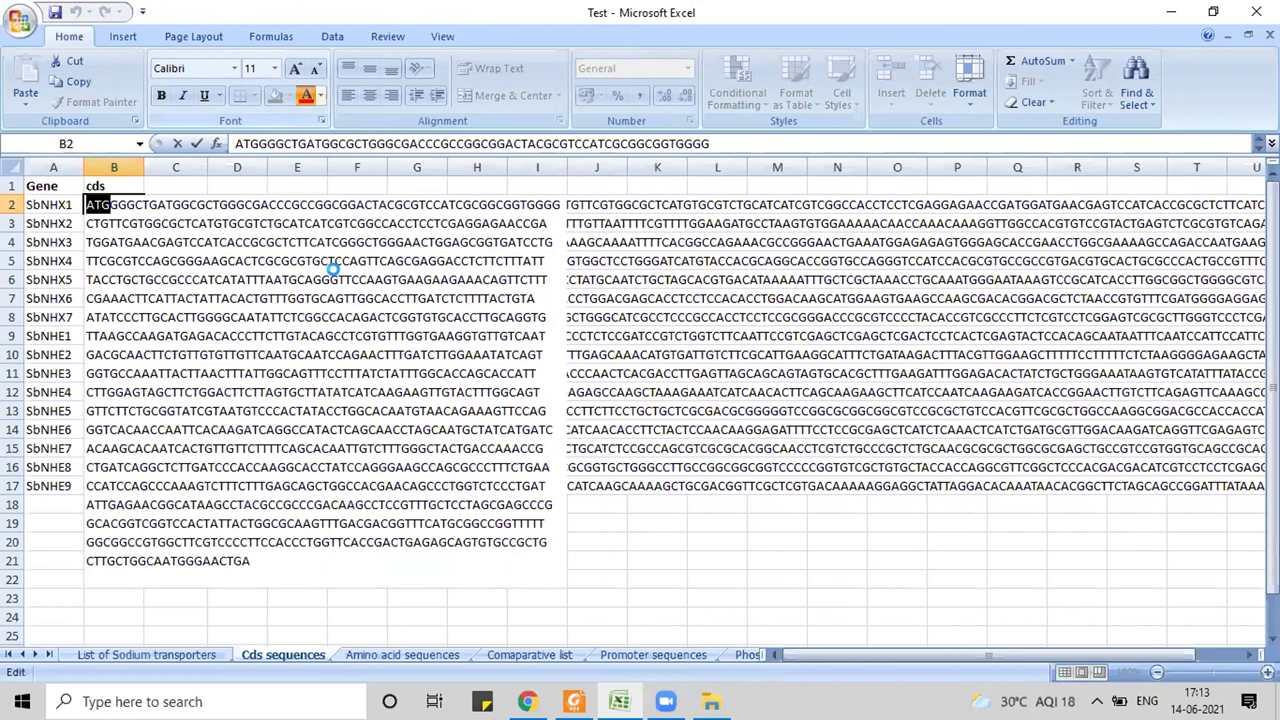
Step: Color the stop codon TGA at the end of the SbNHX1 sequence red and finish editing the cell
left_click(236, 558)
left_click_drag(251, 561, 226, 560)
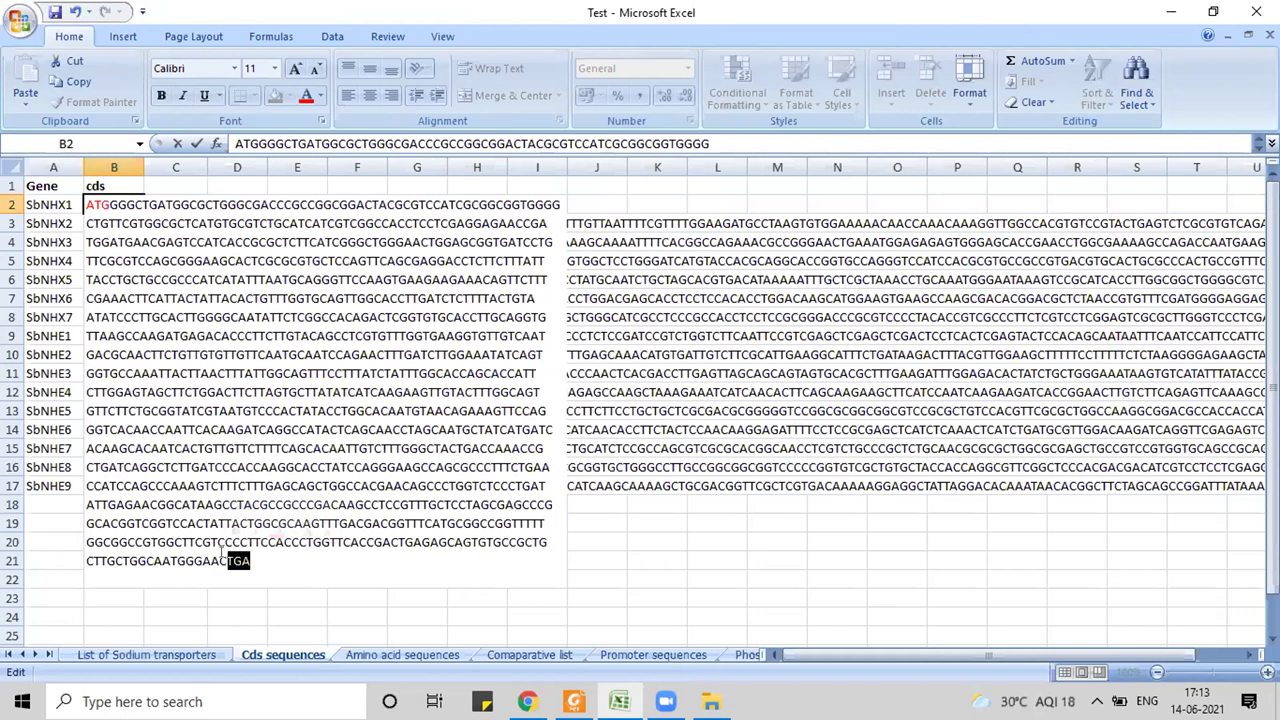
left_click(306, 98)
key("Right")
left_click(610, 506)
left_click(104, 278)
left_click(484, 66)
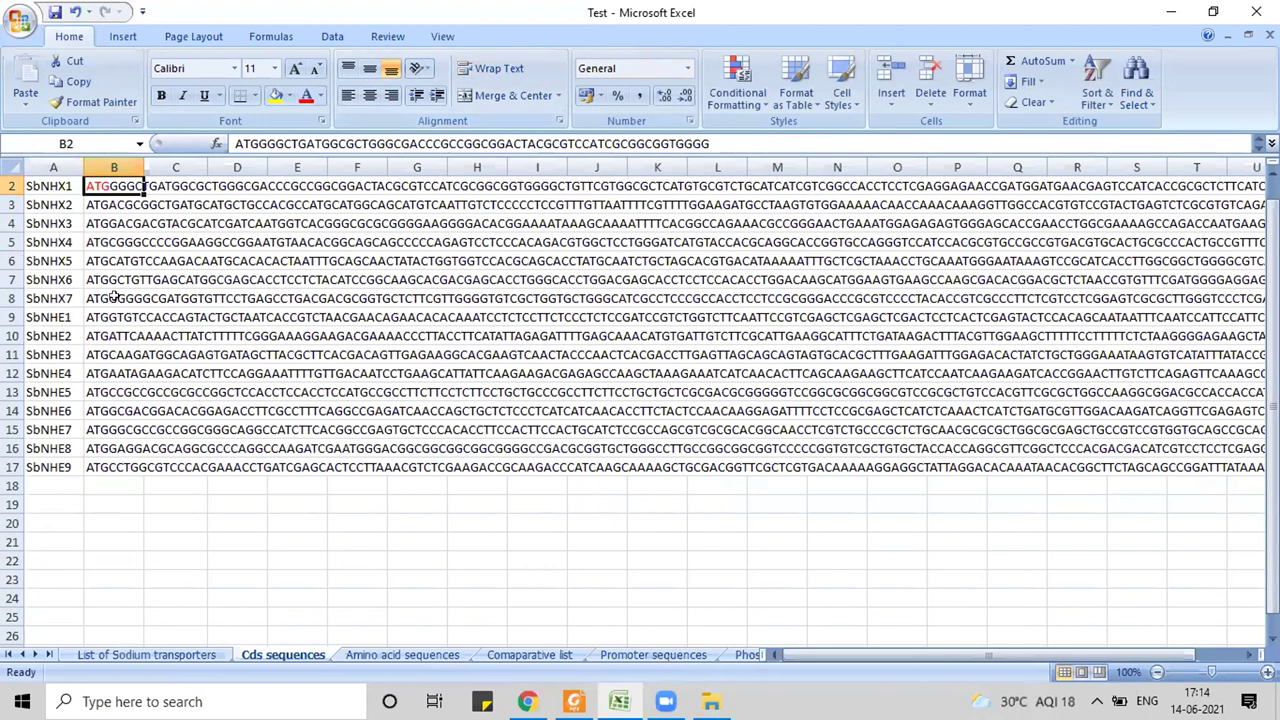
Step: Compare the transporter accession list with the sorghum sequences on the Cds sequences sheet, ending on the list
left_click(193, 653)
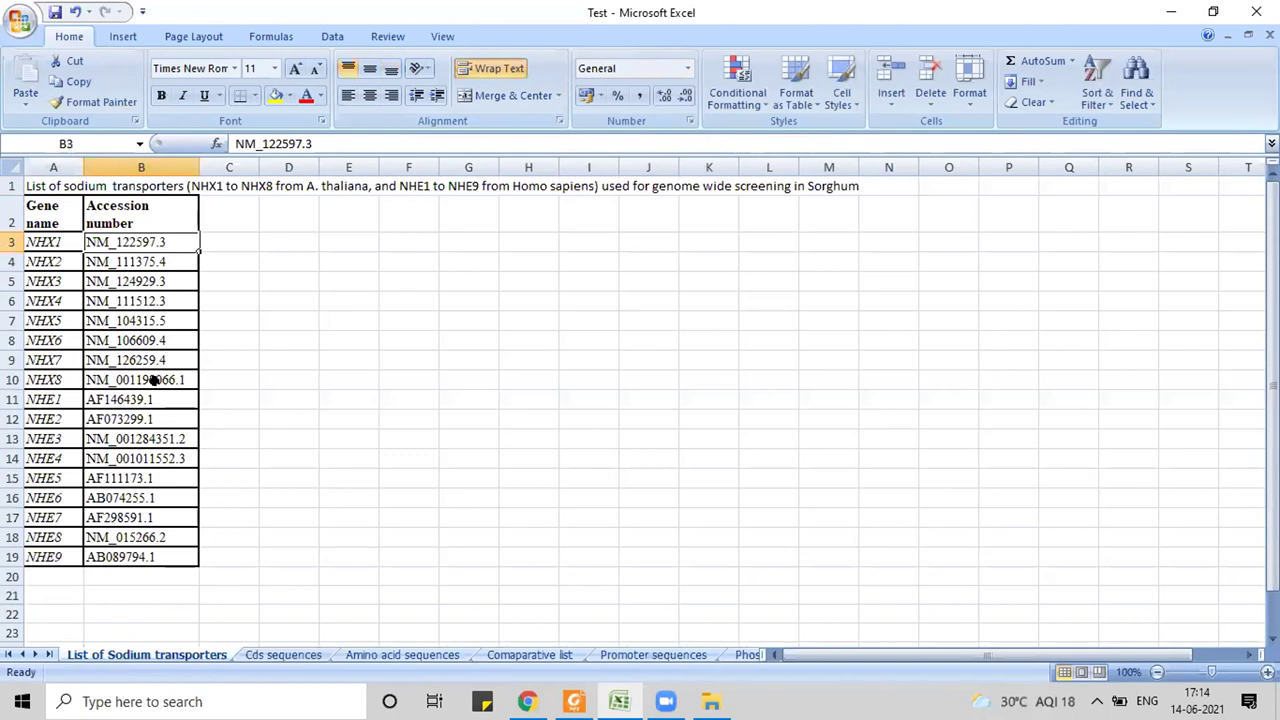
left_click(275, 655)
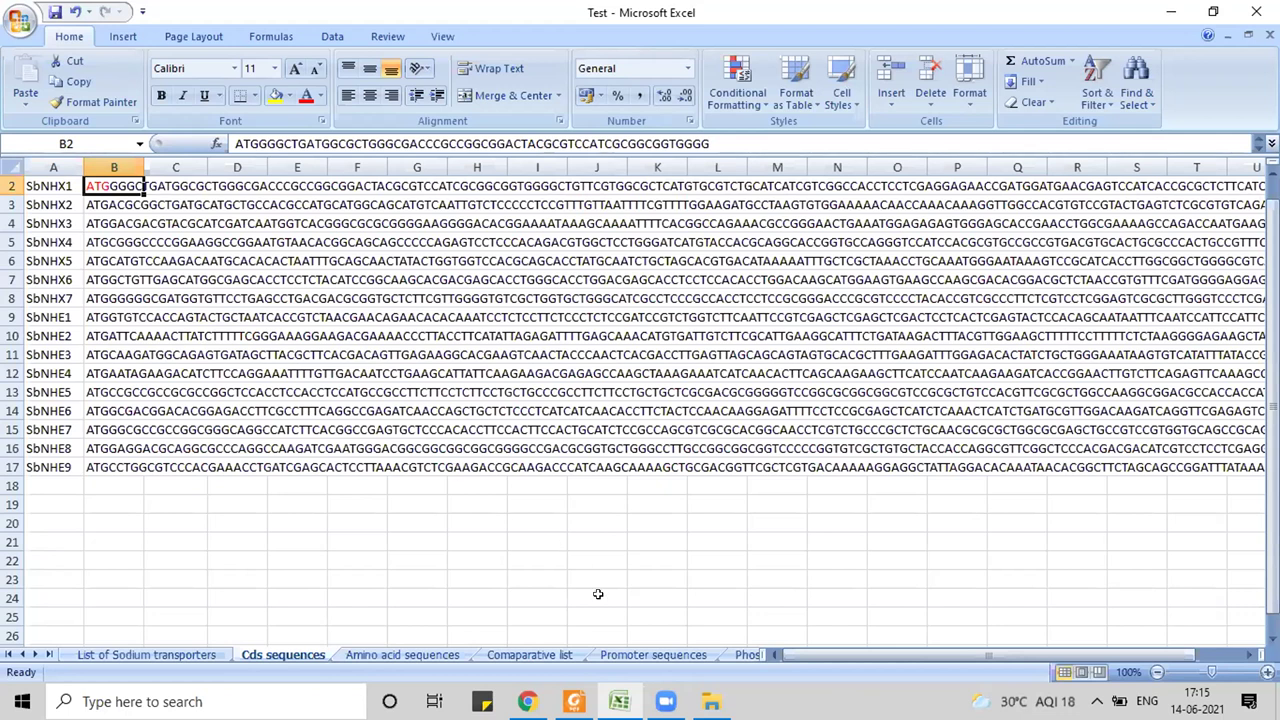
left_click(352, 543)
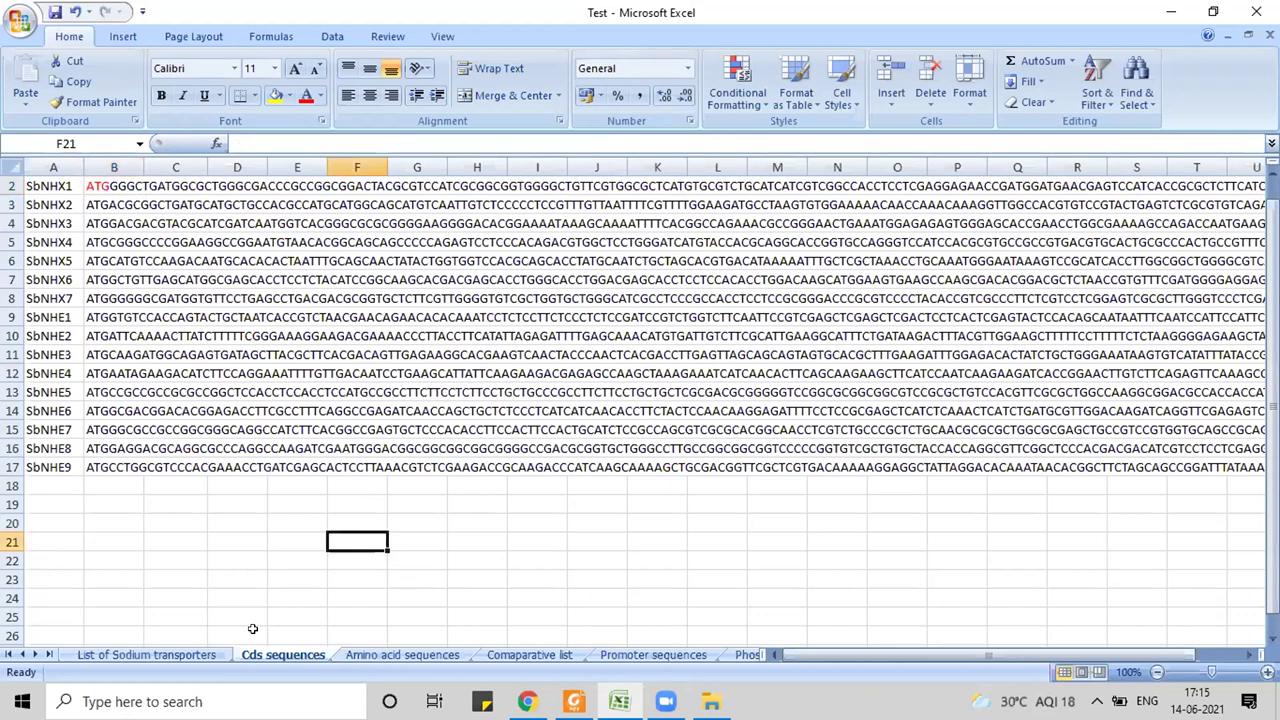
left_click(185, 655)
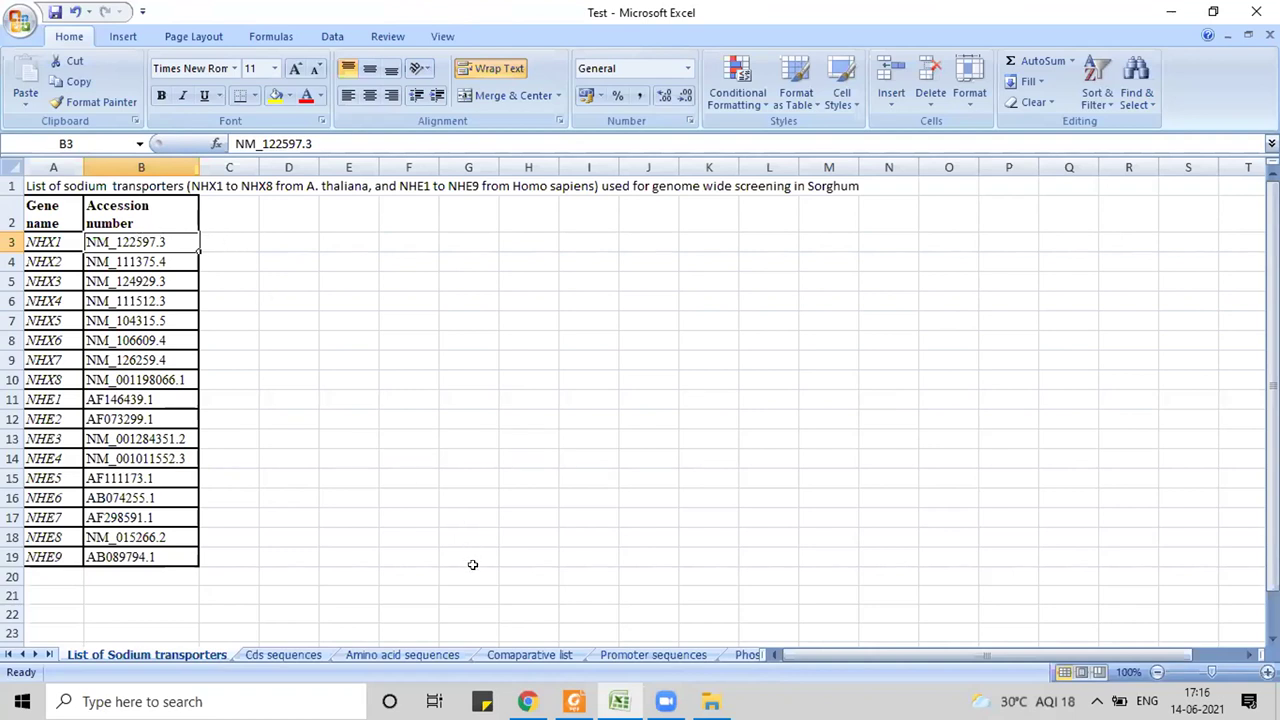
Step: Switch to Chrome and run a Google search for "google scholar" in the empty tab
key("alt+Tab")
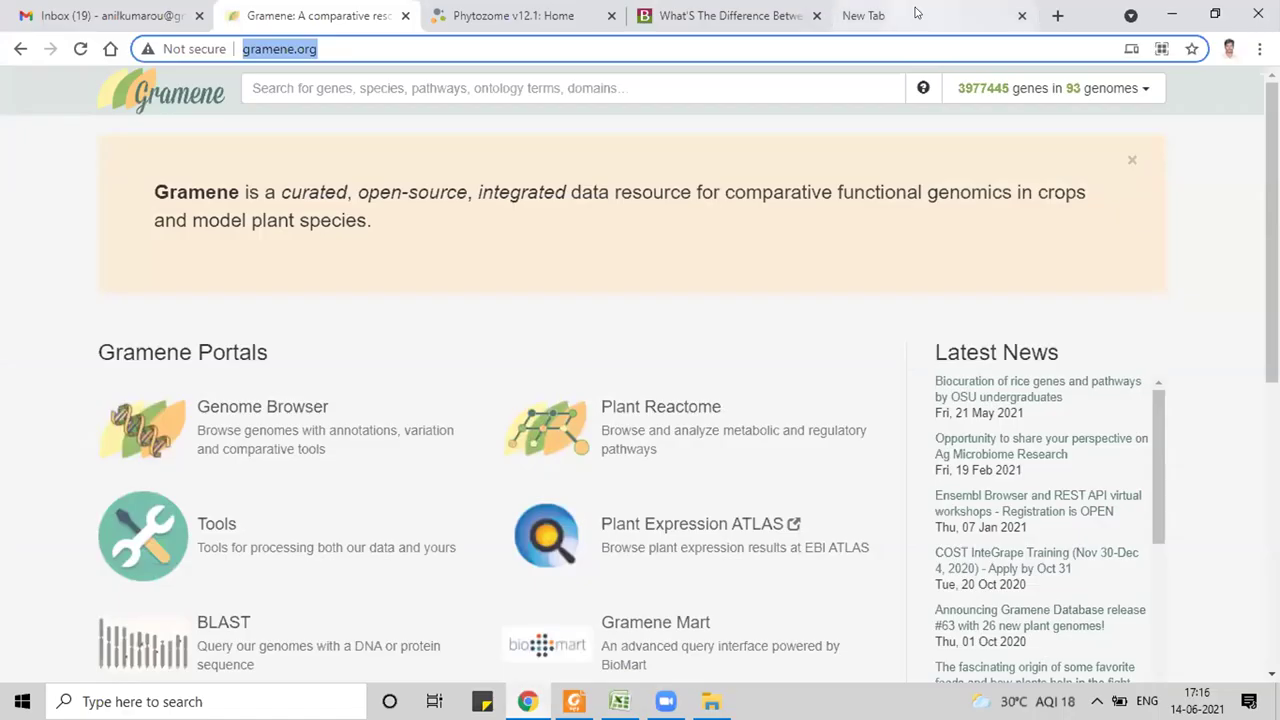
key("ctrl+5")
type("googl")
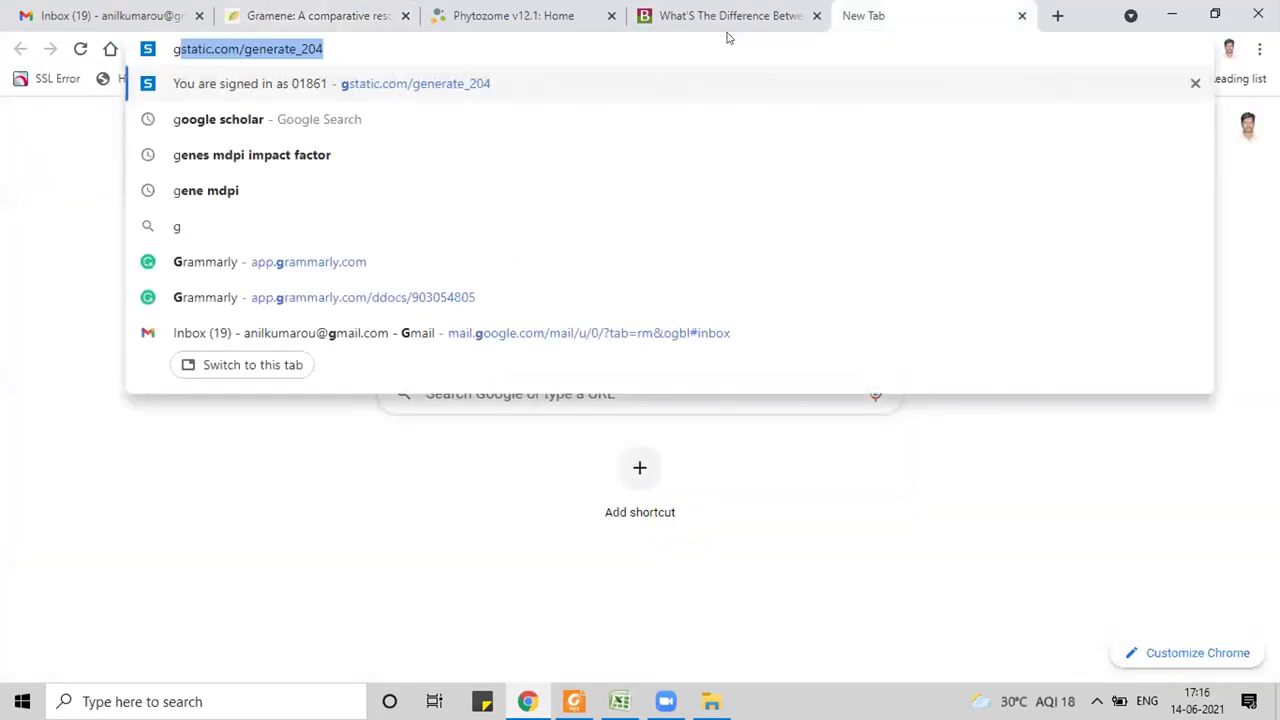
type("e")
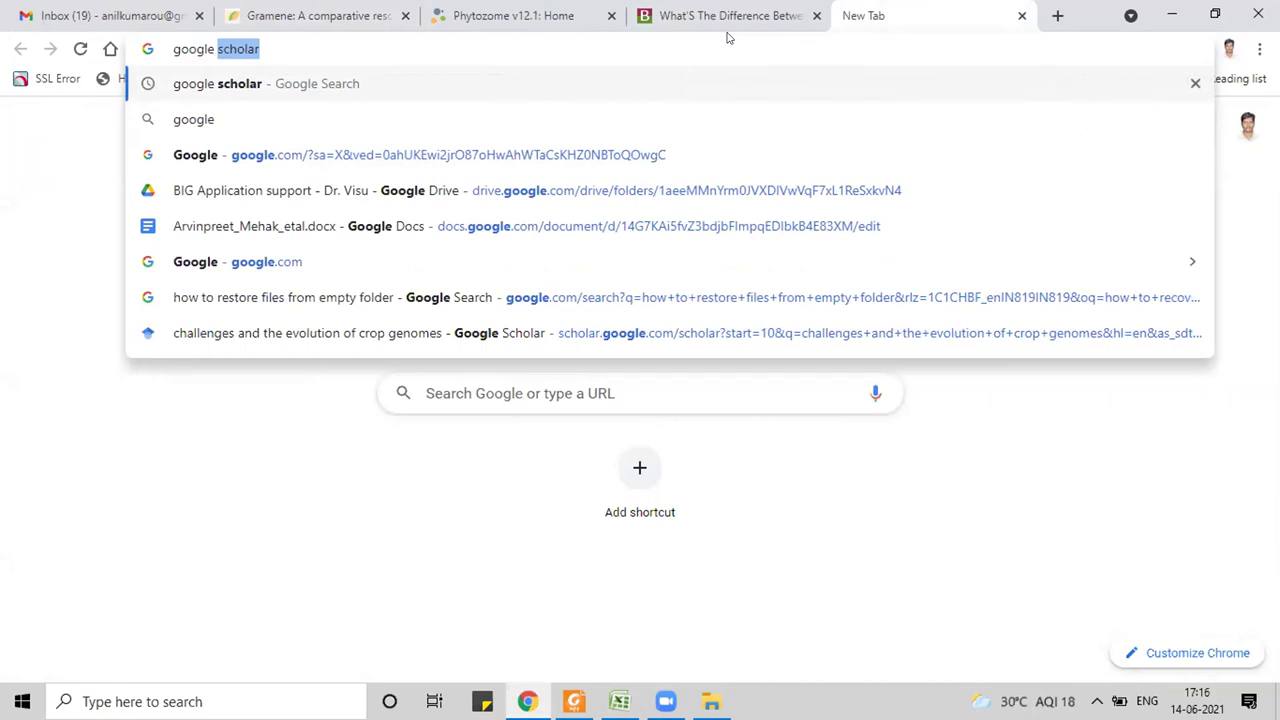
key("Return")
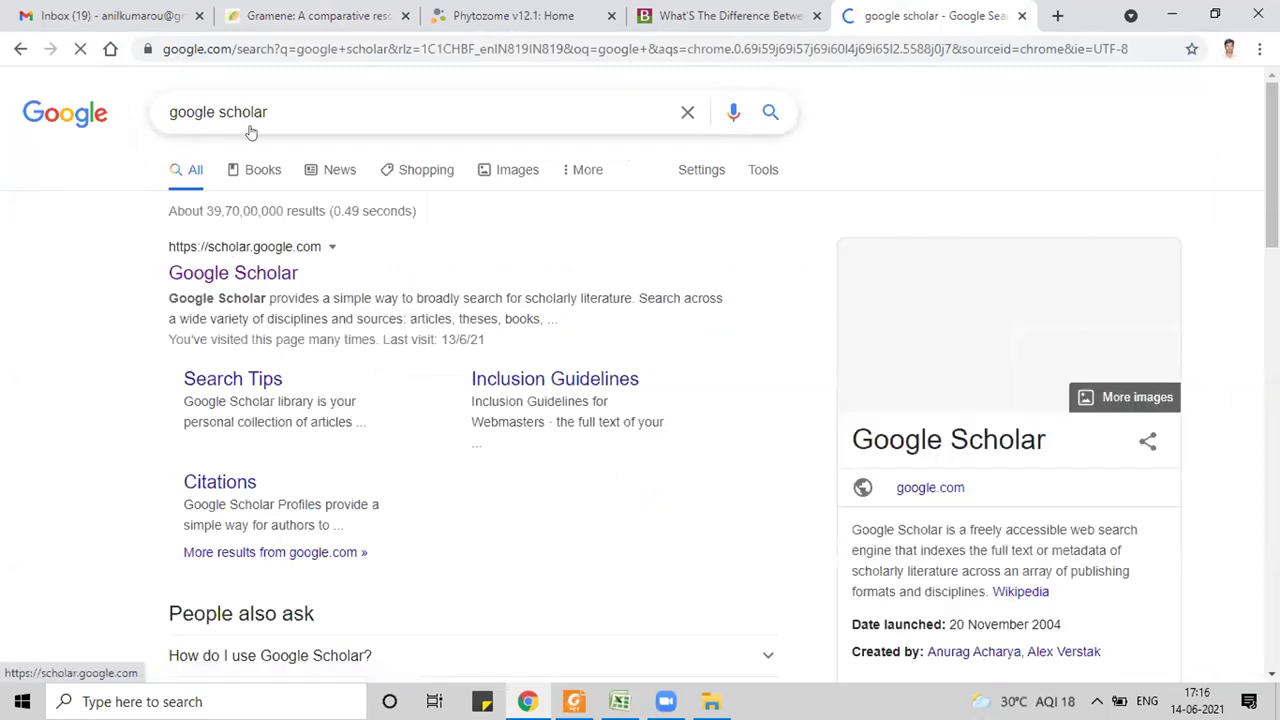
Step: Search Google for NCBI instead and open the National Center for Biotechnology Information website
left_click_drag(275, 112, 137, 118)
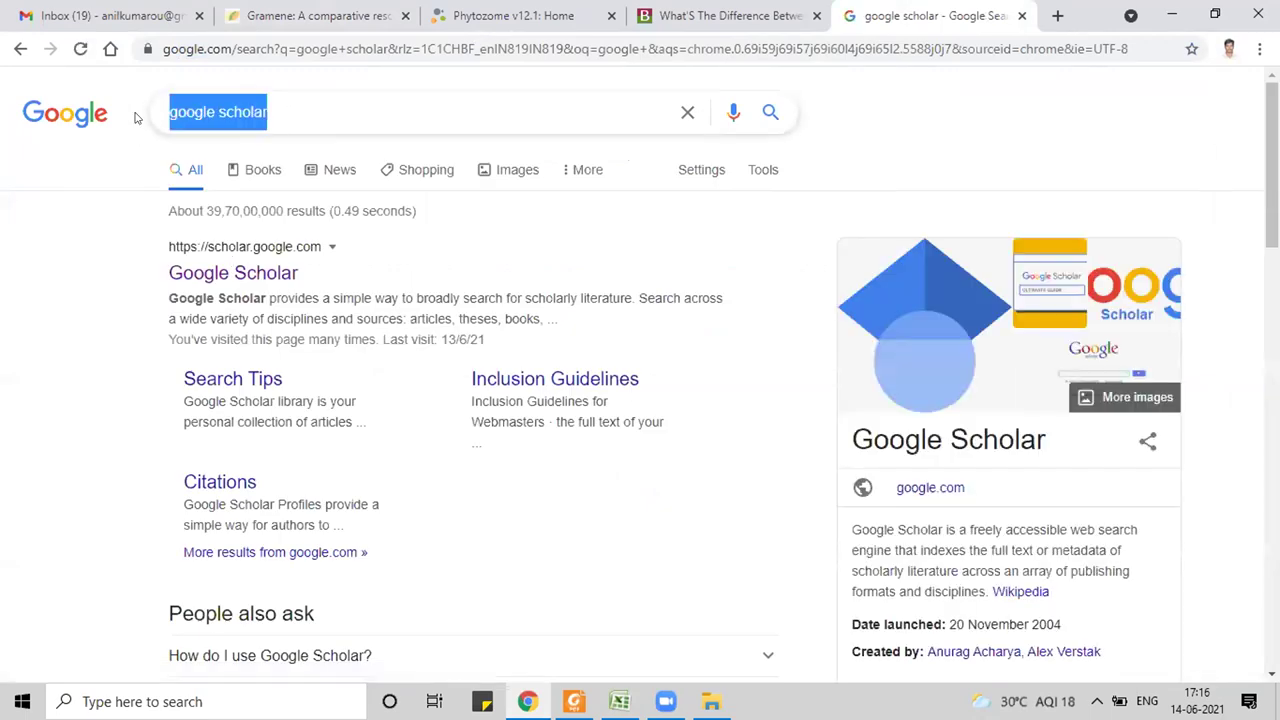
type("NCBI")
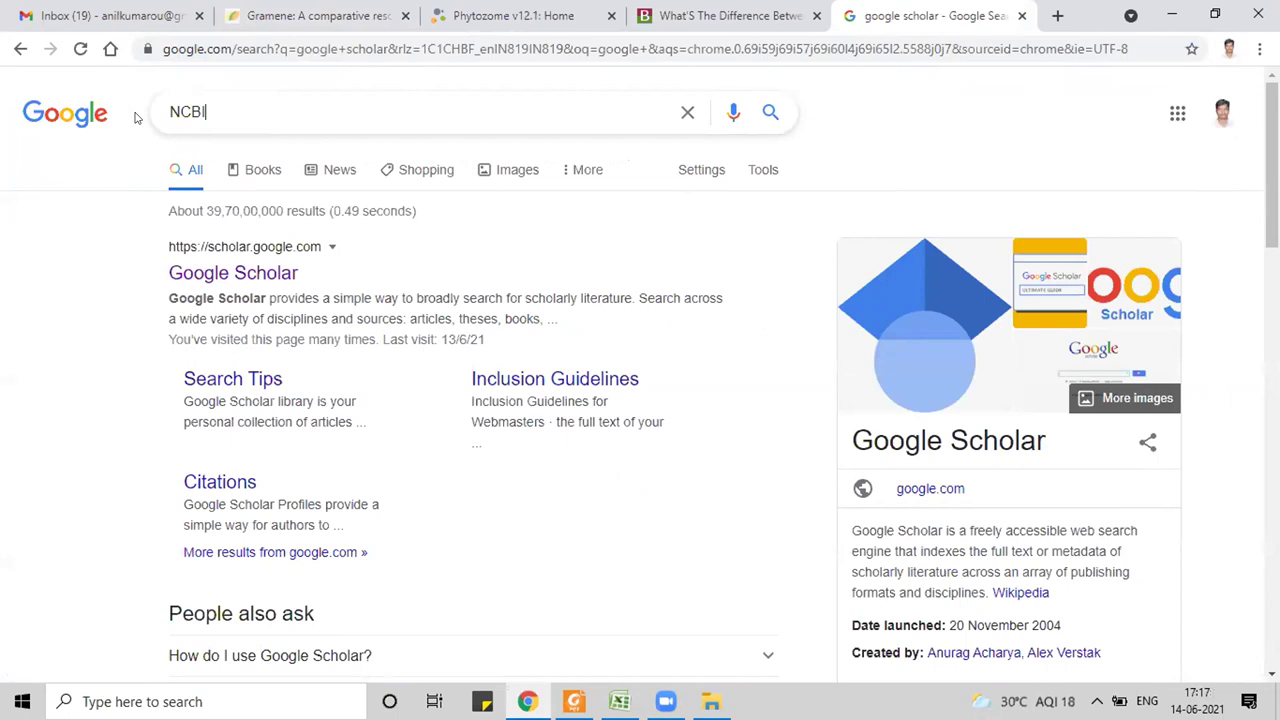
key("Return")
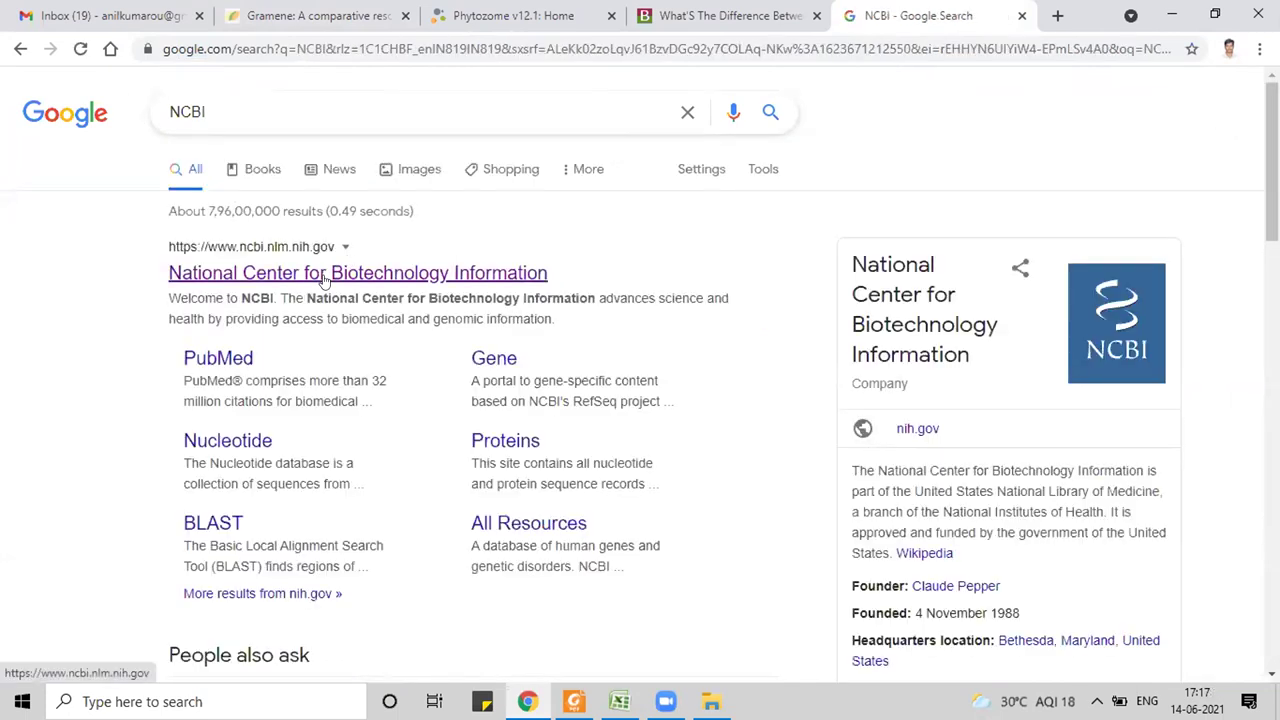
left_click(322, 278)
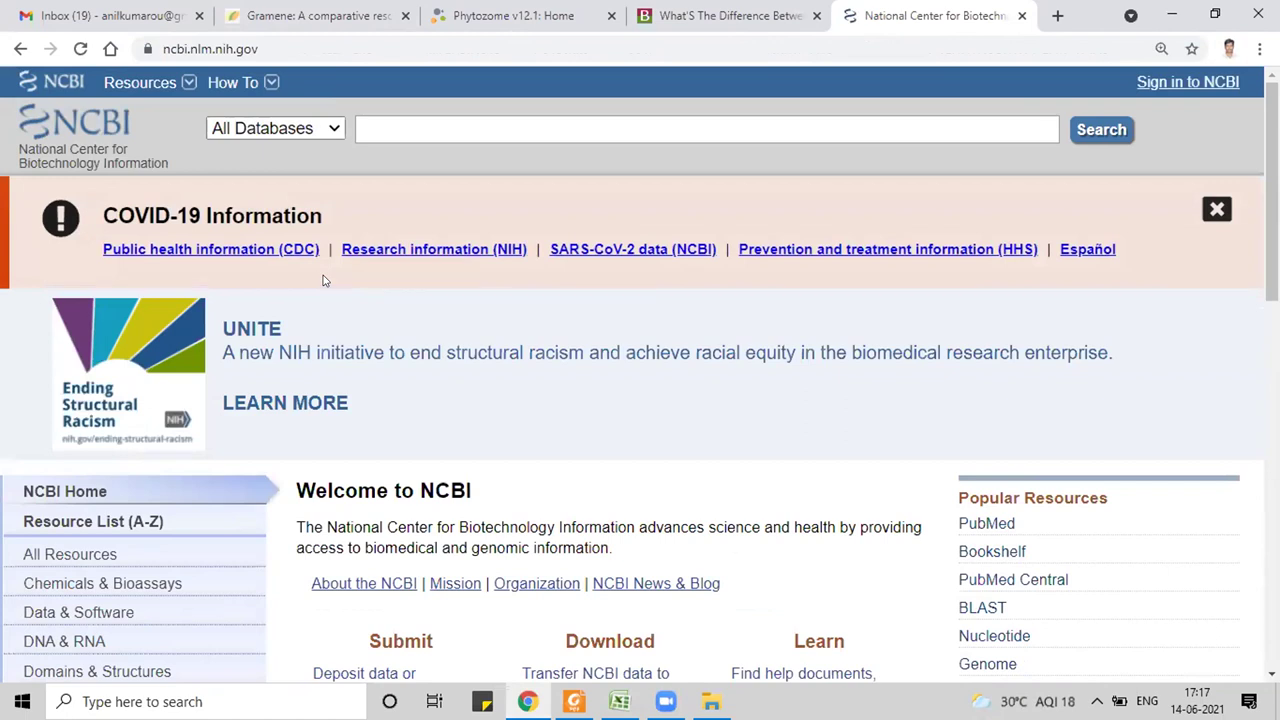
Step: Set the NCBI search database to Nucleotide and make the search field ready for a query
left_click(335, 128)
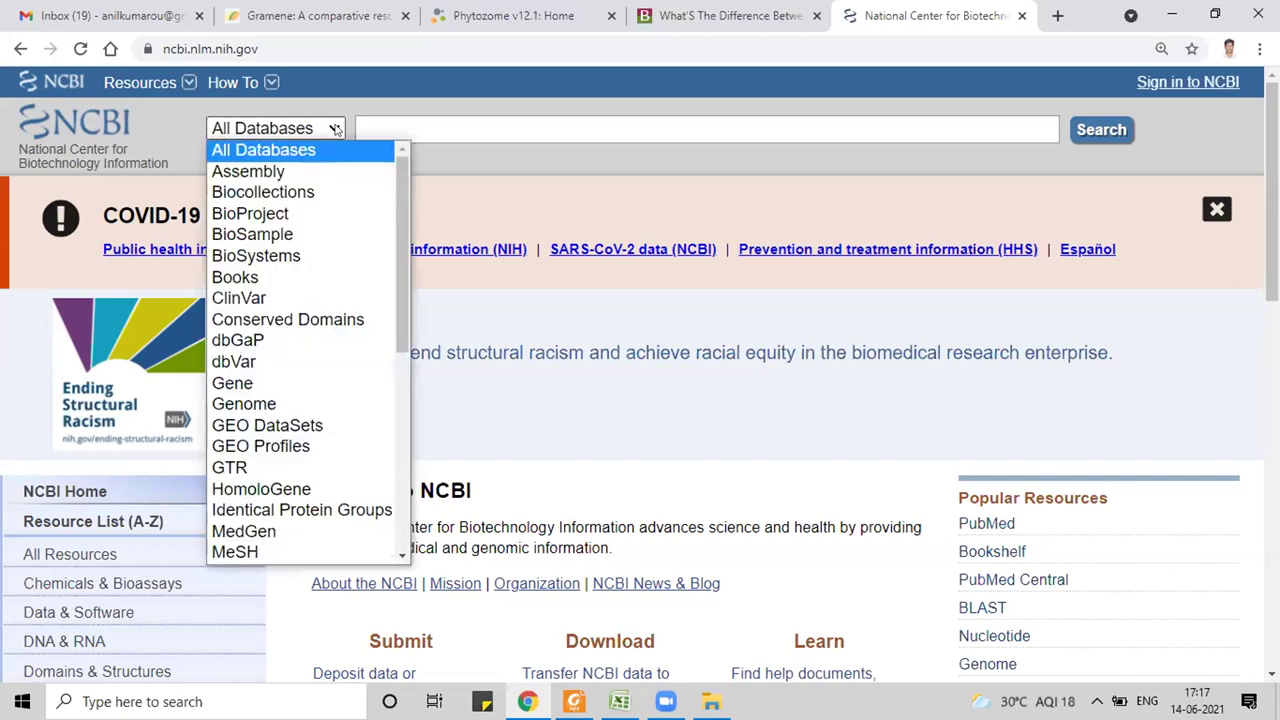
key("n")
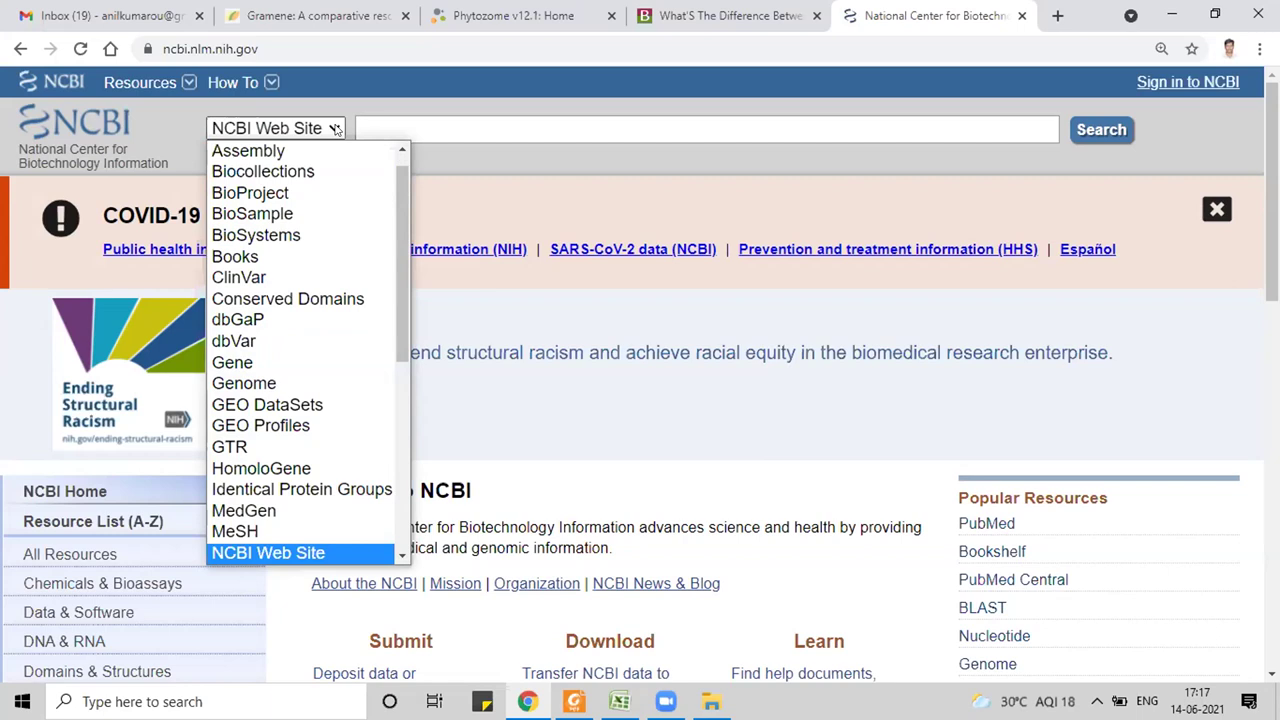
key("n")
key("n")
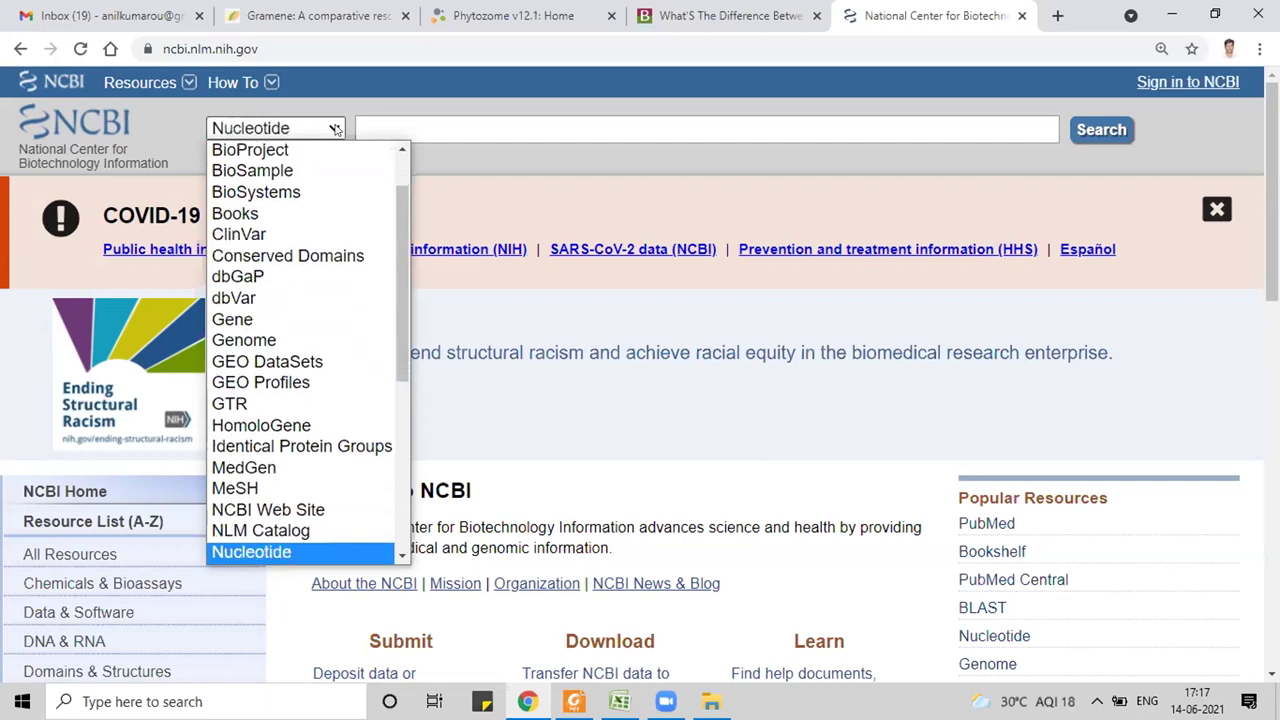
key("Return")
left_click(434, 127)
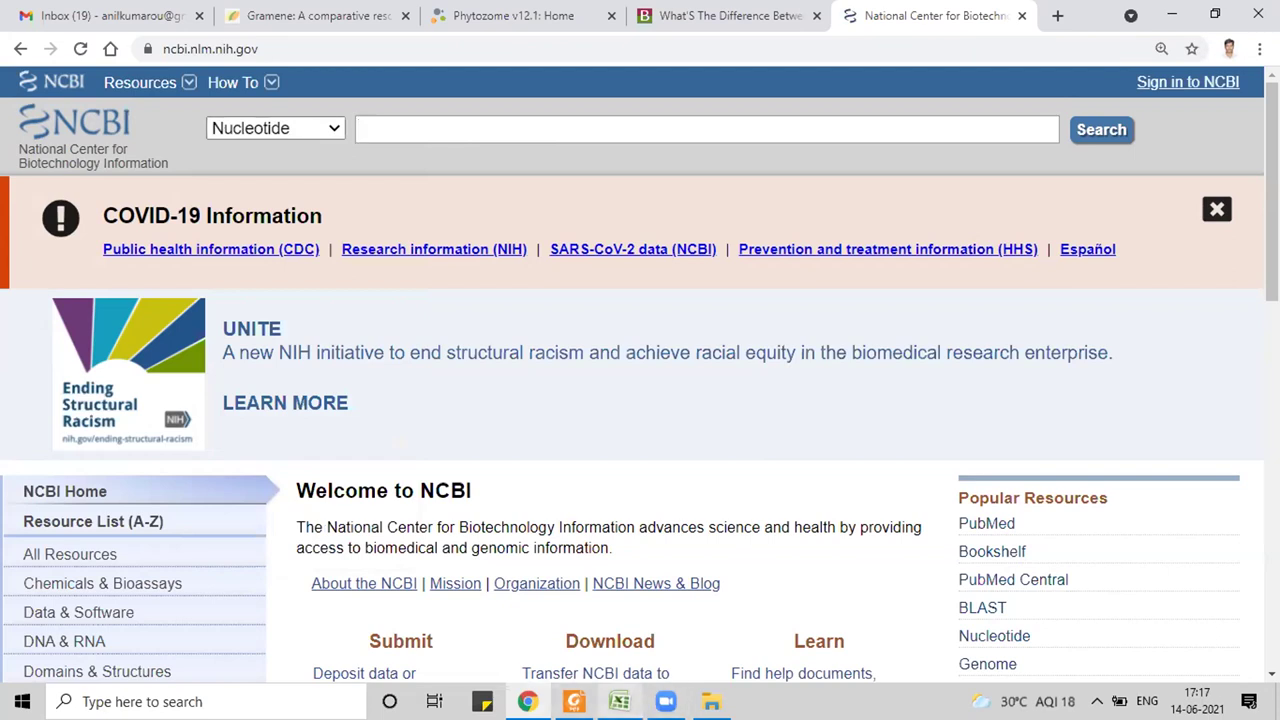
Step: Copy accession NM_122597.3 from the Excel list and search the NCBI Nucleotide database for it in Chrome
left_click(619, 701)
key("ctrl+c")
left_click(527, 701)
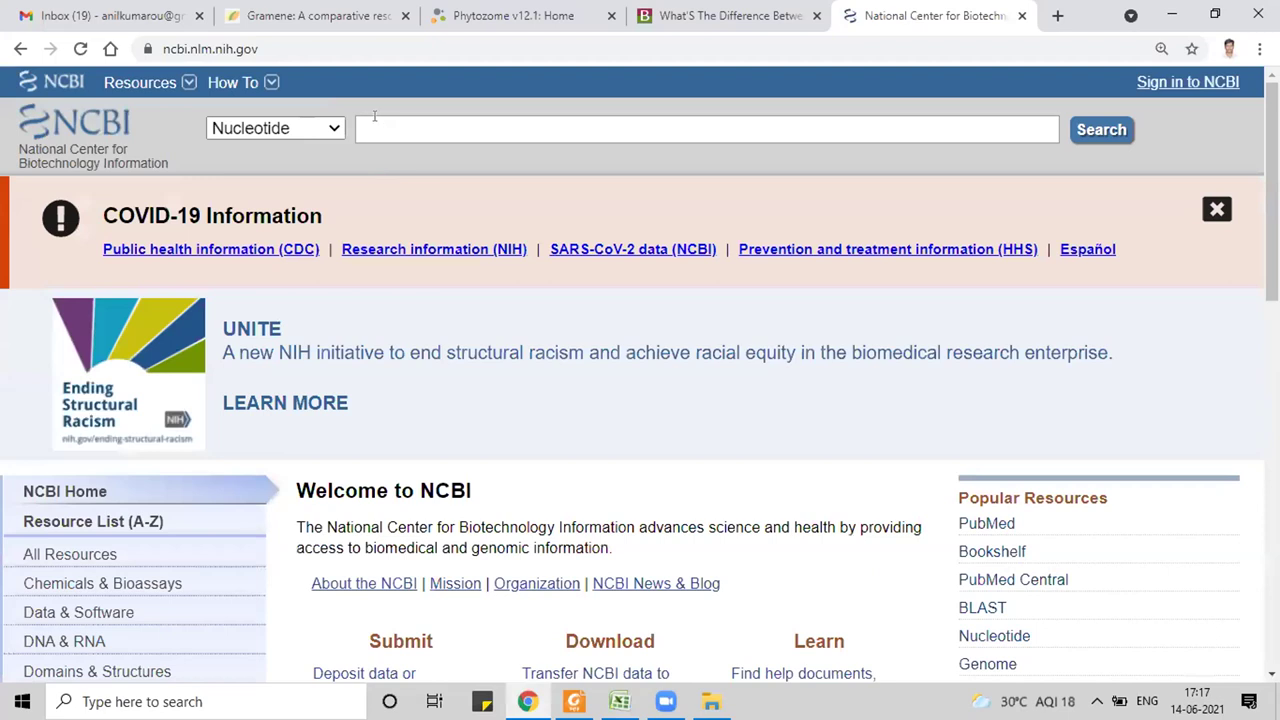
key("ctrl+v")
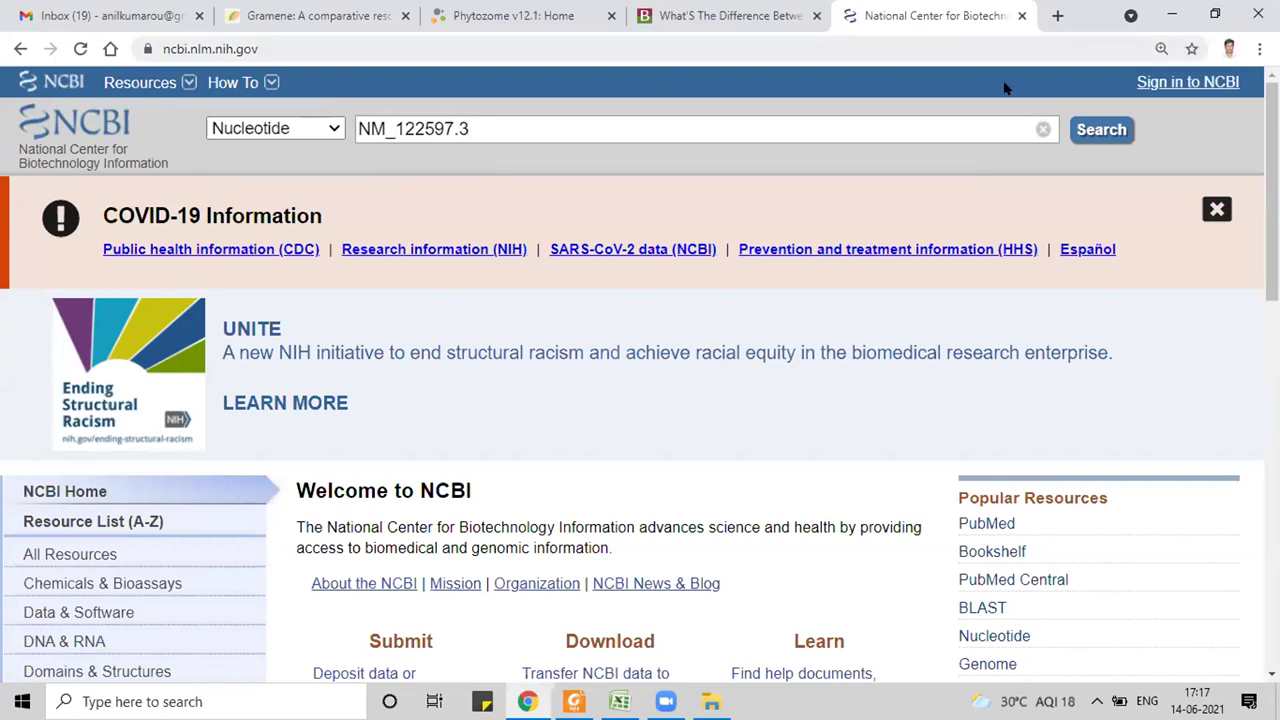
left_click(1089, 140)
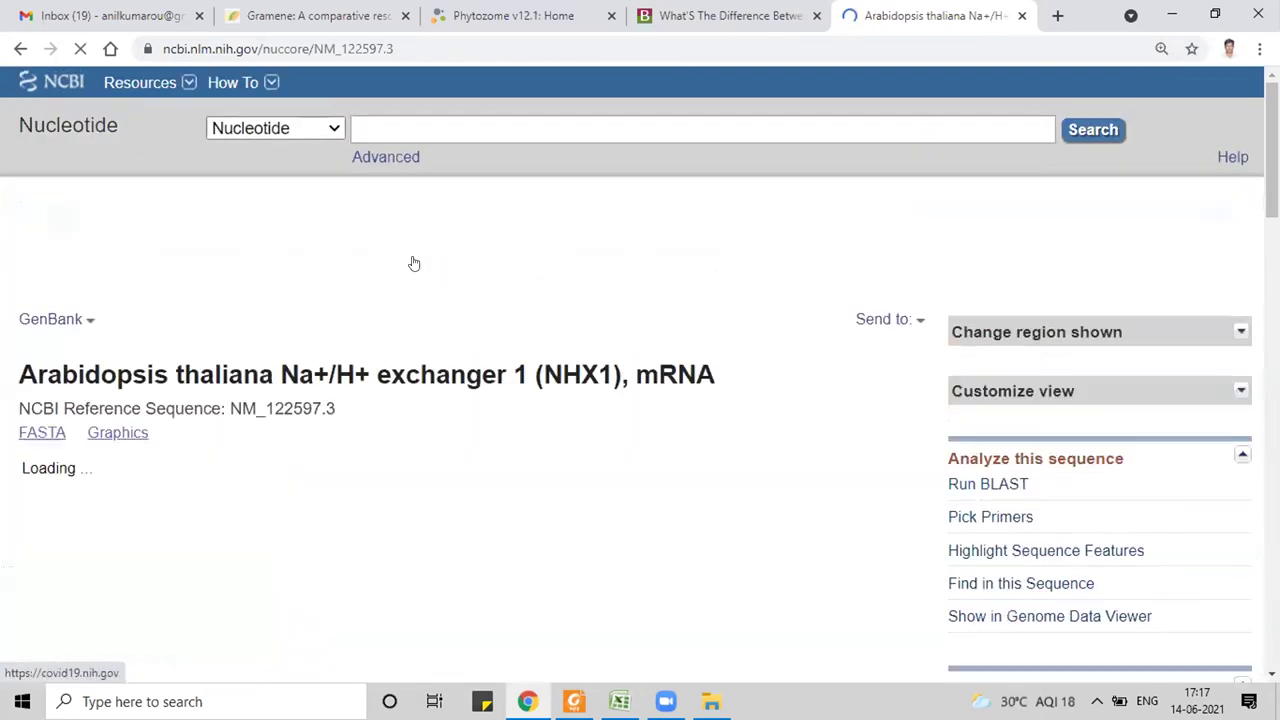
Step: Open the NHX1 mRNA record in FASTA format and examine its sequence from the first bases to the last
scroll(420, 360, "down", 2)
scroll(420, 360, "down", 1)
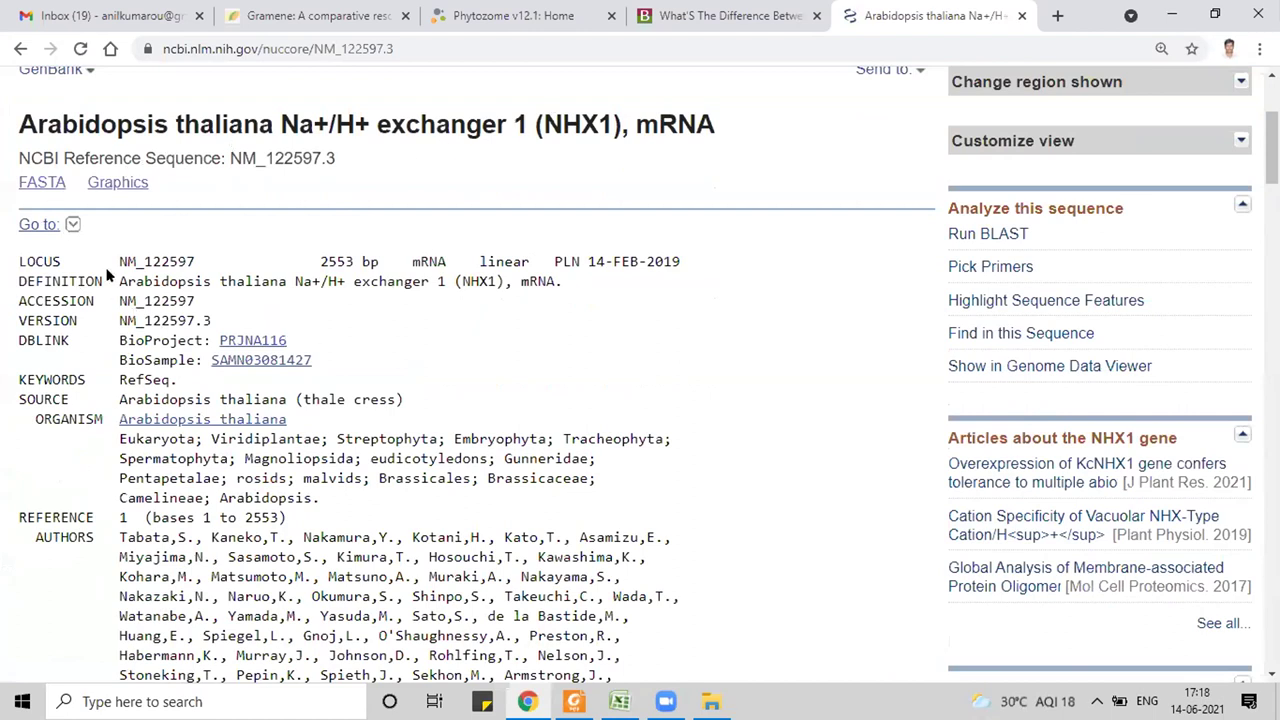
left_click(42, 182)
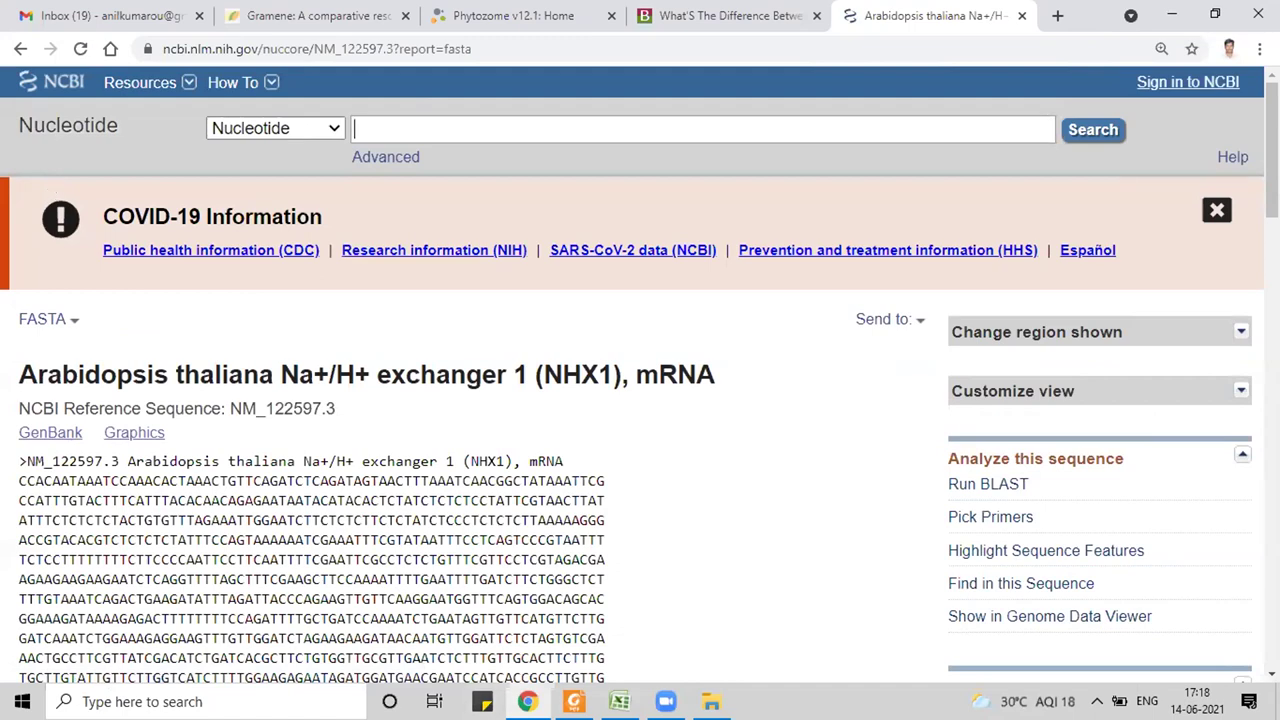
scroll(448, 454, "down", 4)
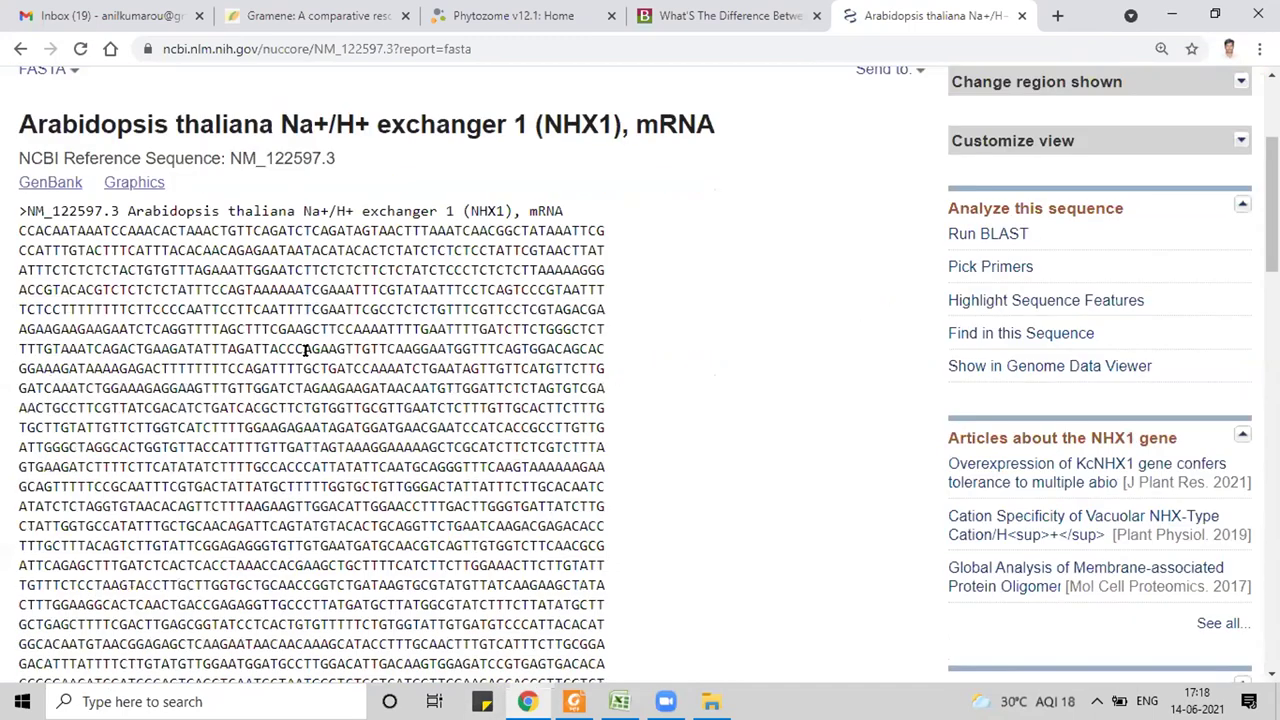
scroll(306, 350, "down", 5)
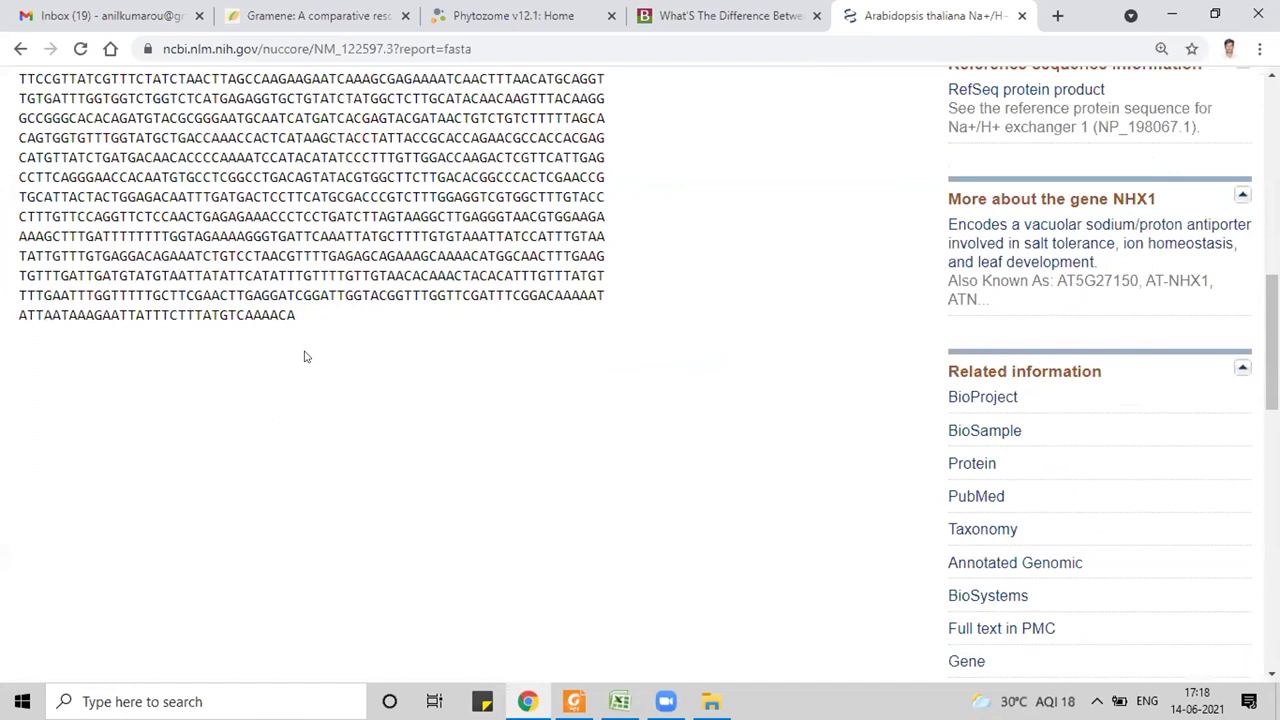
scroll(306, 357, "up", 5)
scroll(121, 159, "up", 1)
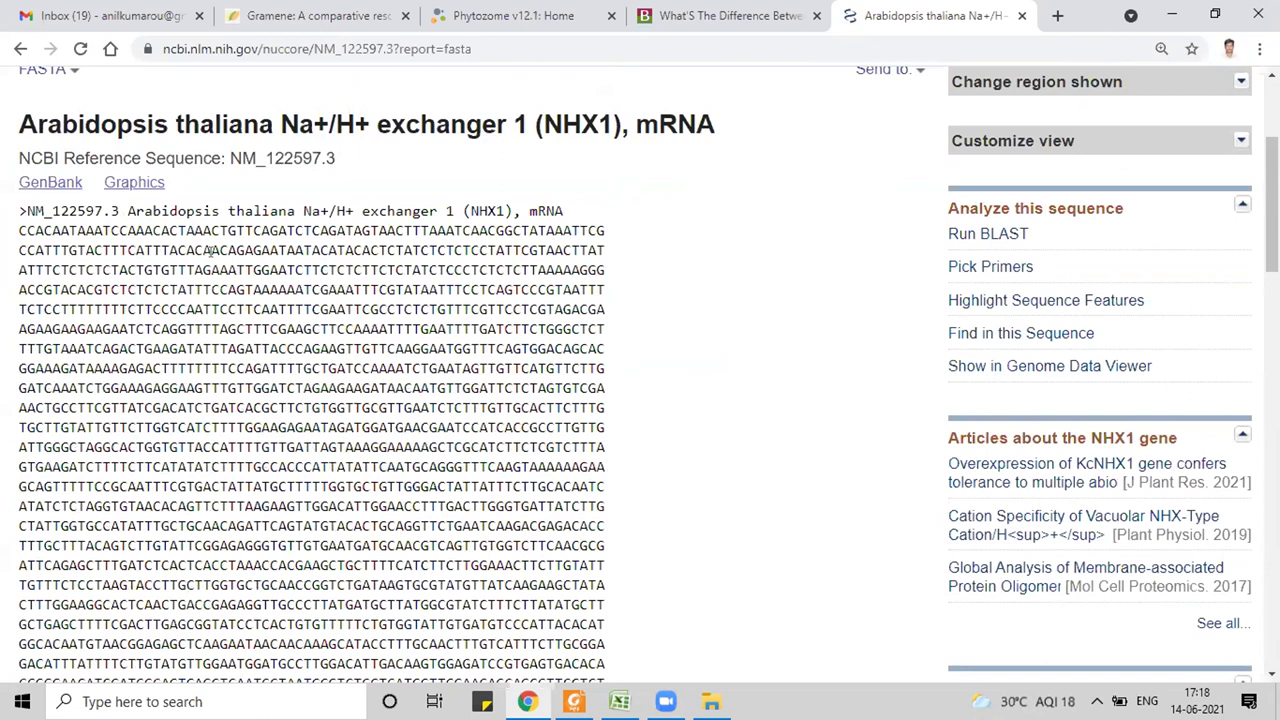
left_click_drag(18, 229, 60, 226)
scroll(345, 435, "down", 1)
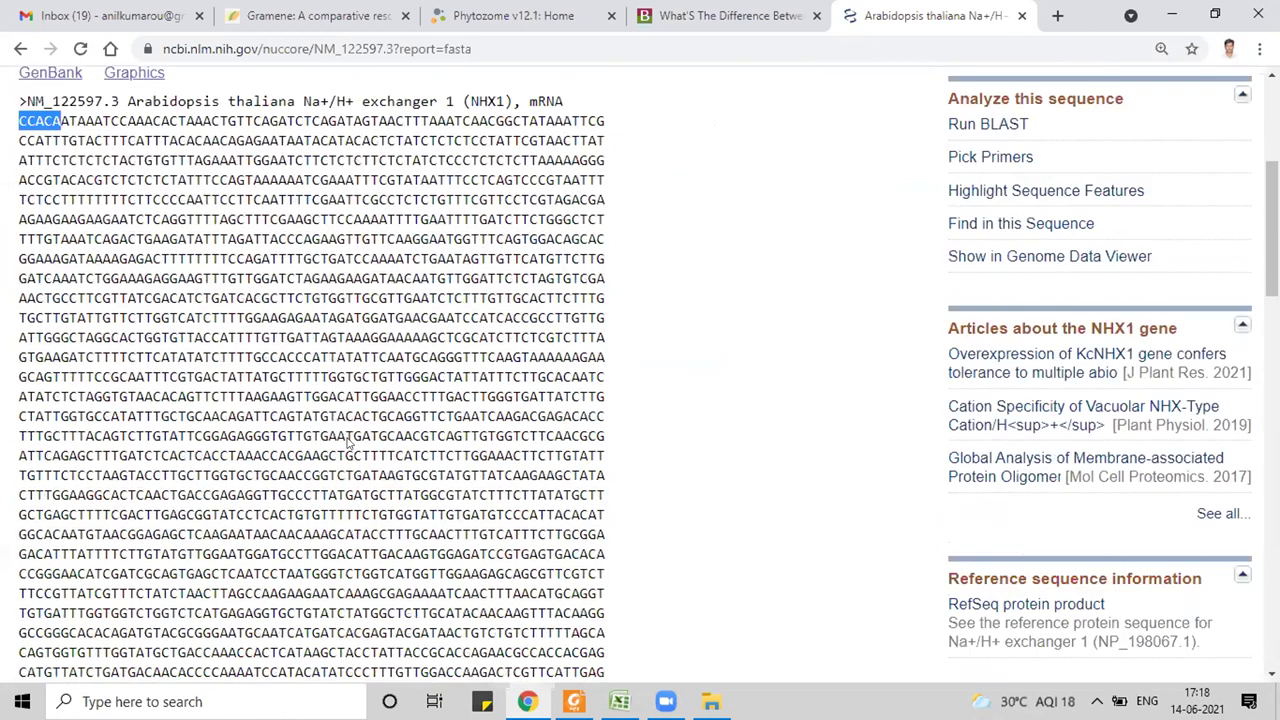
scroll(320, 443, "down", 4)
left_click_drag(296, 440, 268, 440)
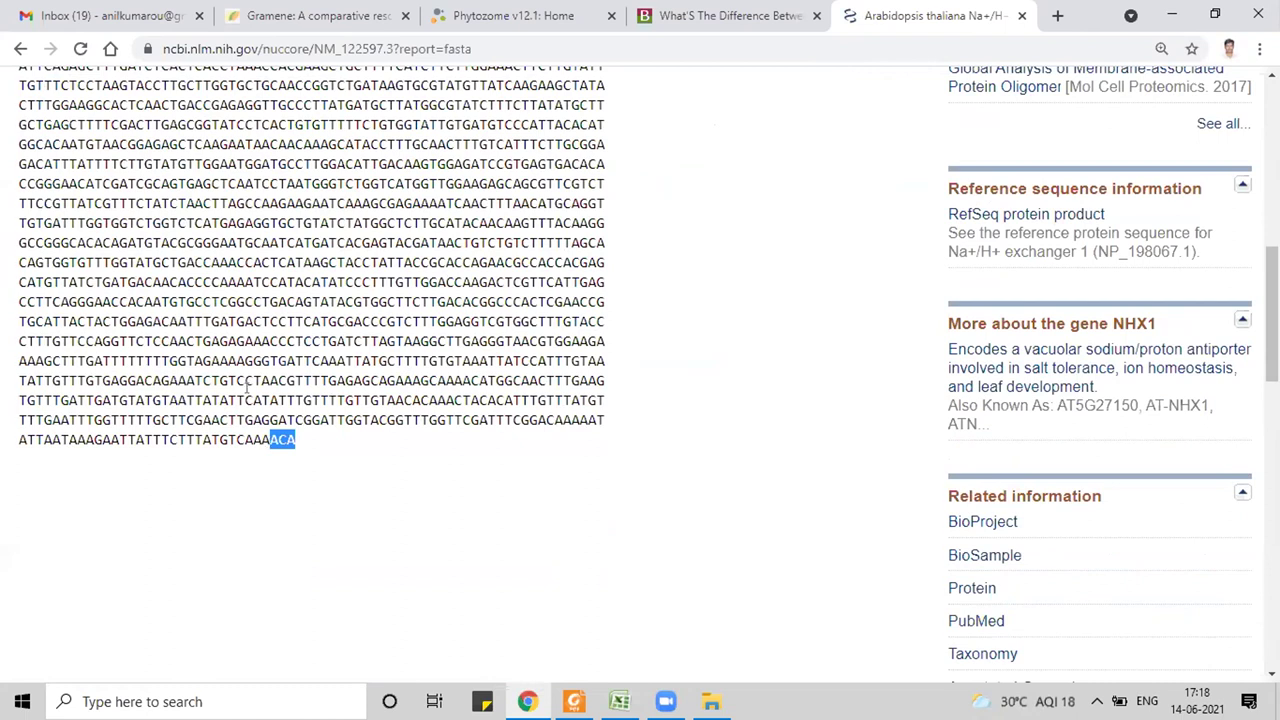
scroll(247, 390, "up", 7)
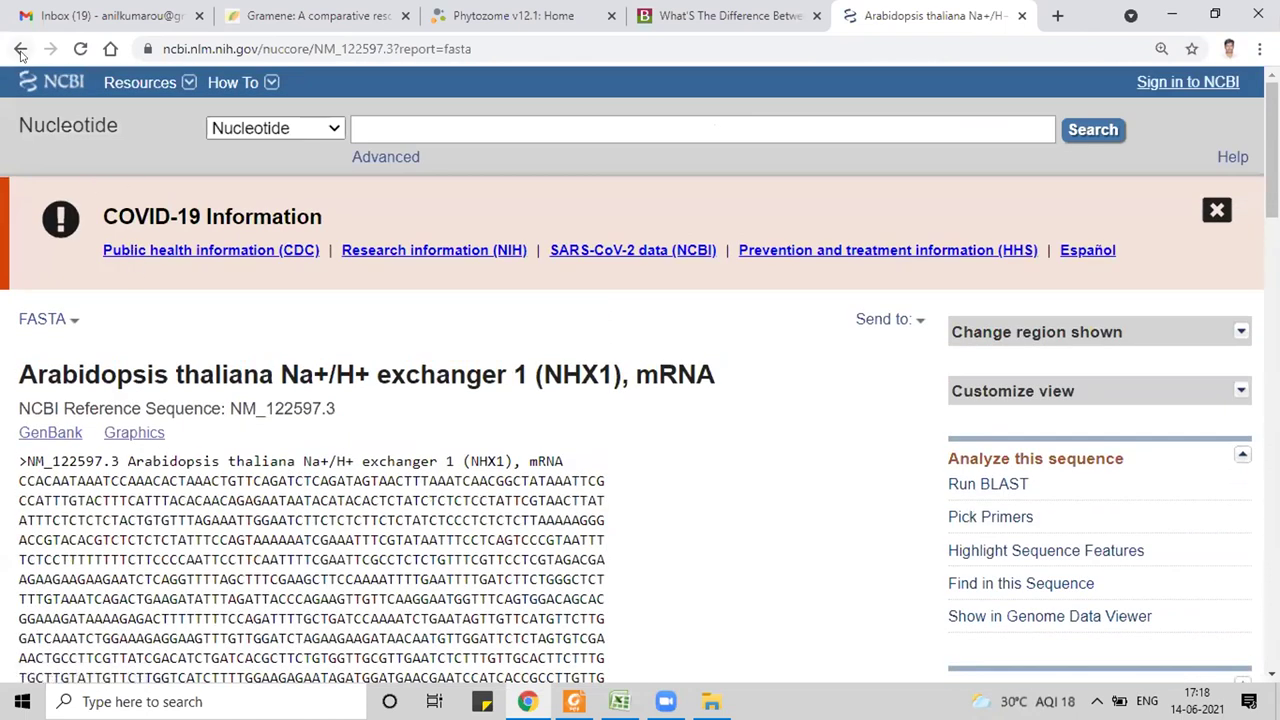
Step: Return to the GenBank view of the NHX1 record and highlight its CDS feature in the sequence
left_click(20, 50)
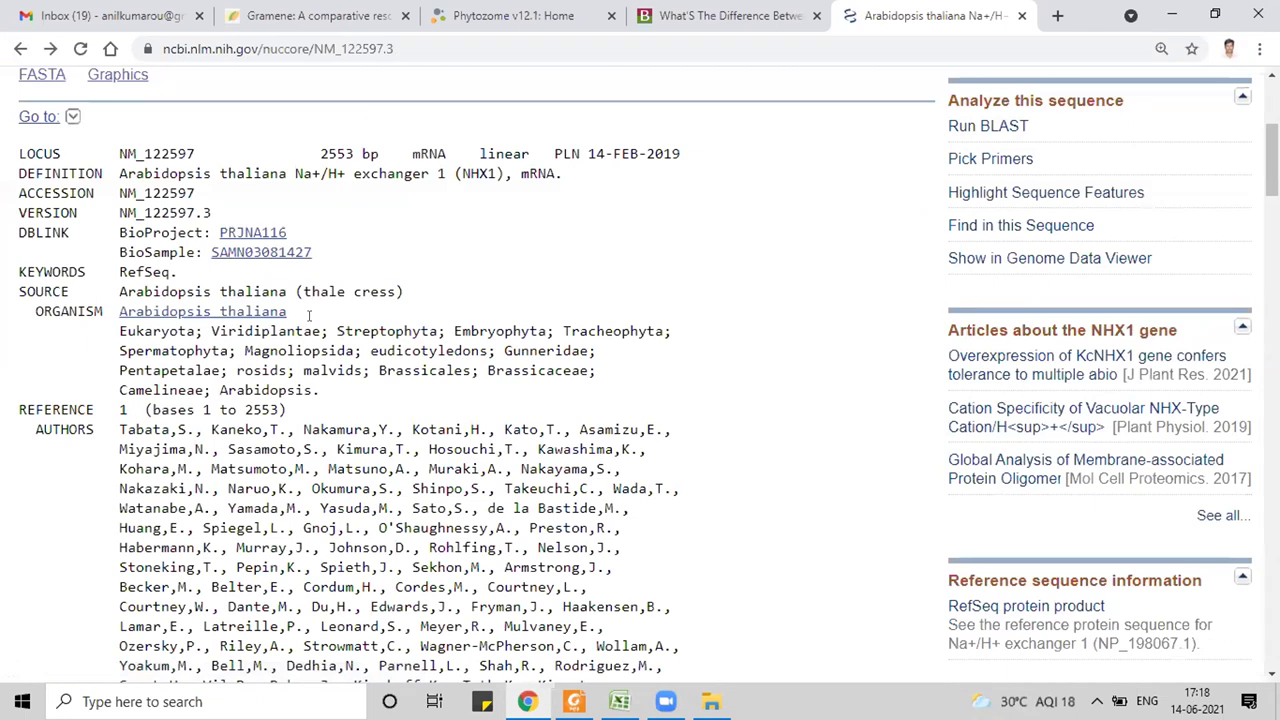
scroll(310, 315, "down", 3)
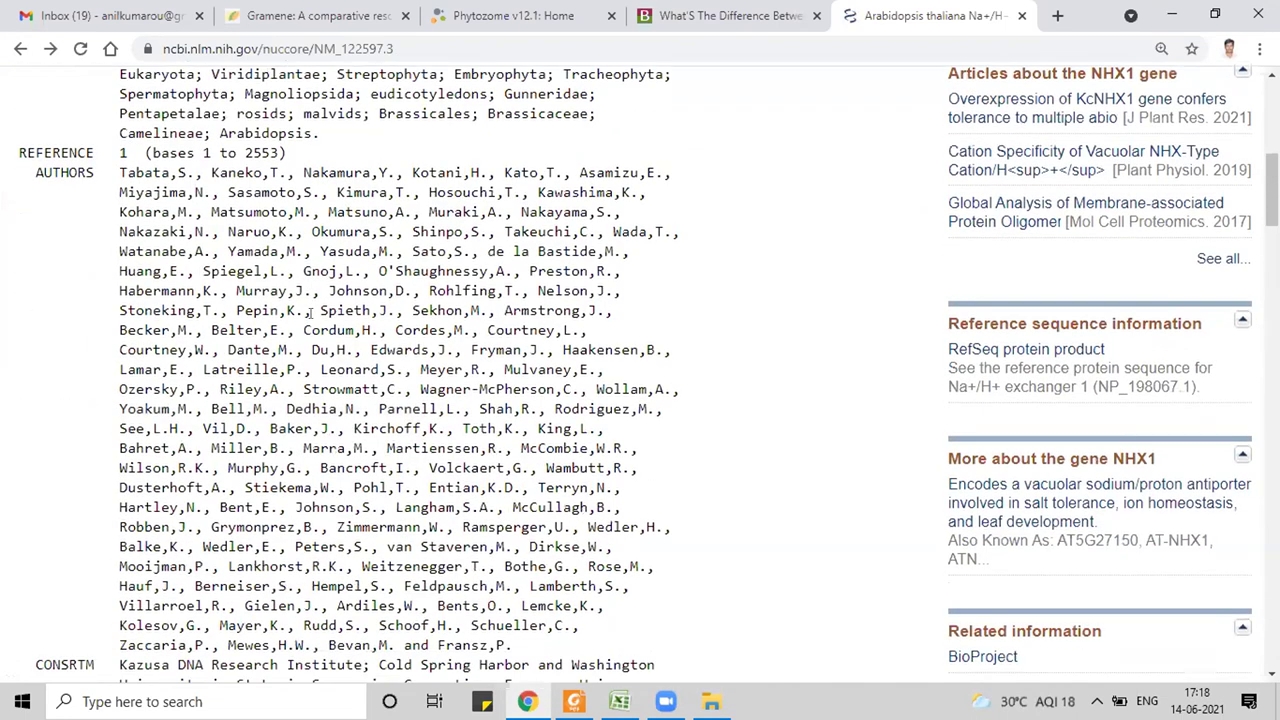
scroll(310, 315, "down", 10)
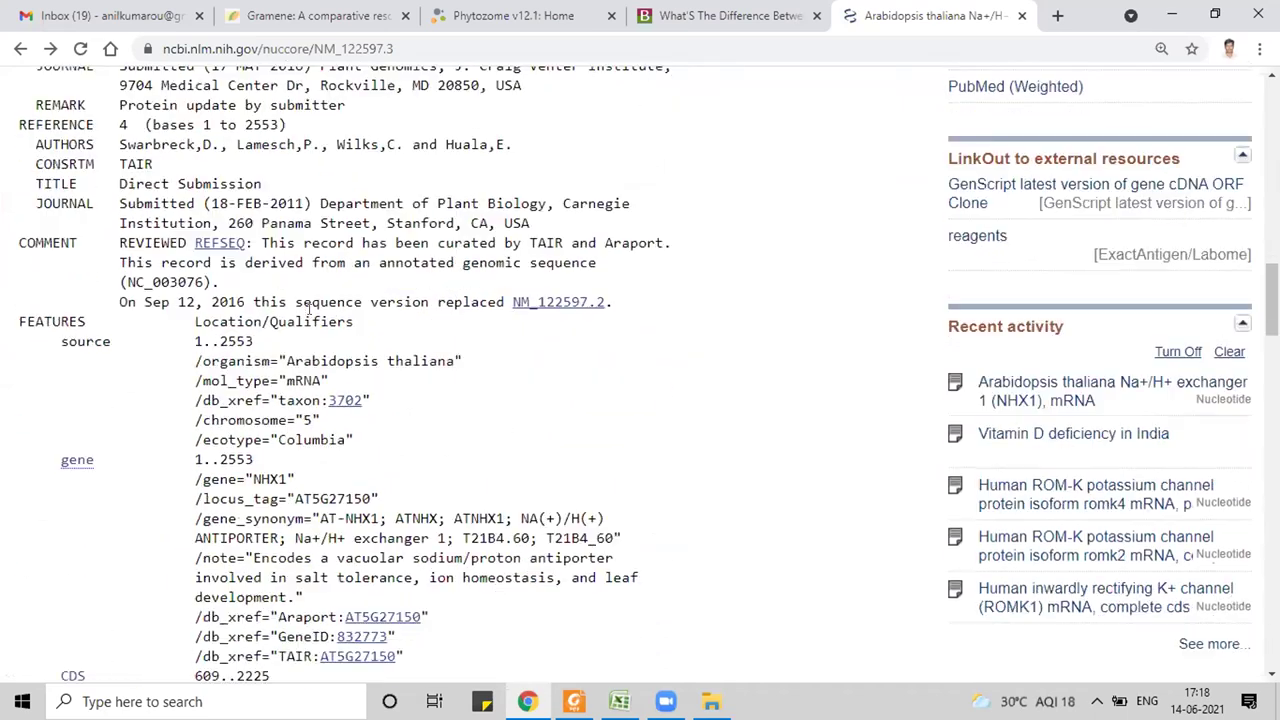
scroll(308, 312, "down", 1)
scroll(309, 312, "down", 2)
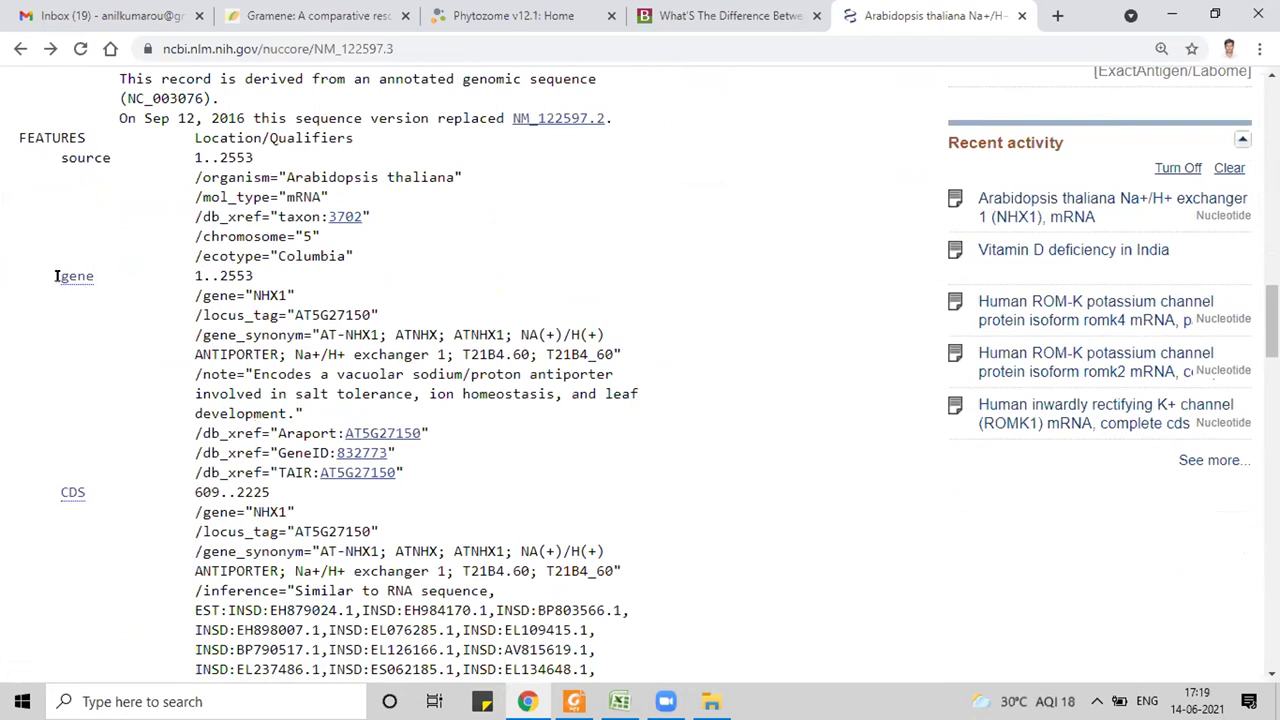
left_click_drag(55, 276, 101, 273)
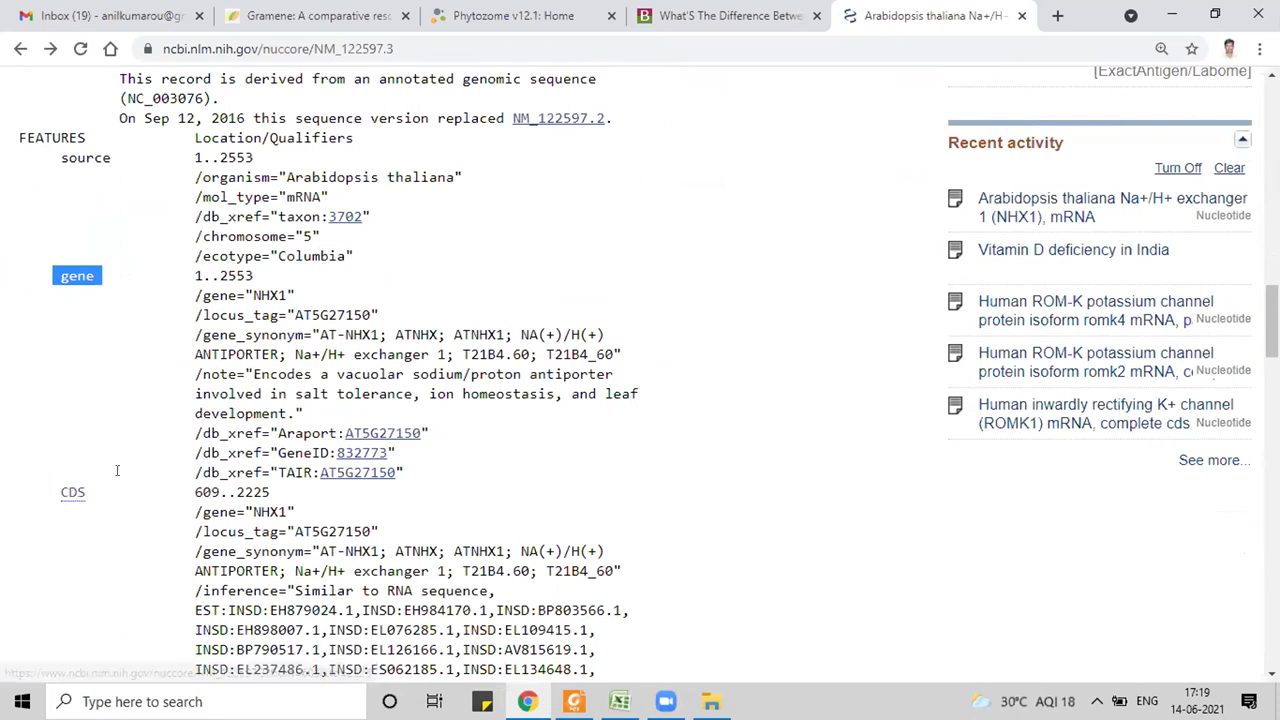
left_click(68, 496)
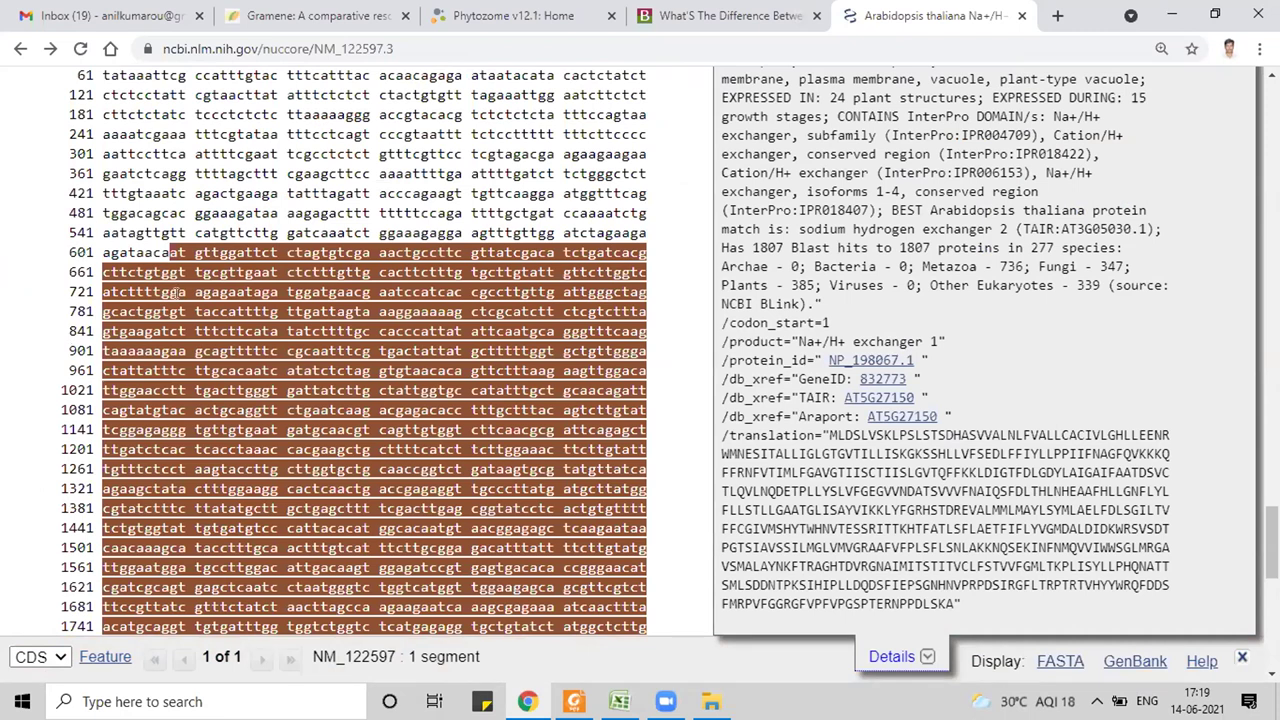
Step: Examine the highlighted coding region within the full mRNA sequence, marking its start codon and its final bases
scroll(174, 292, "up", 1)
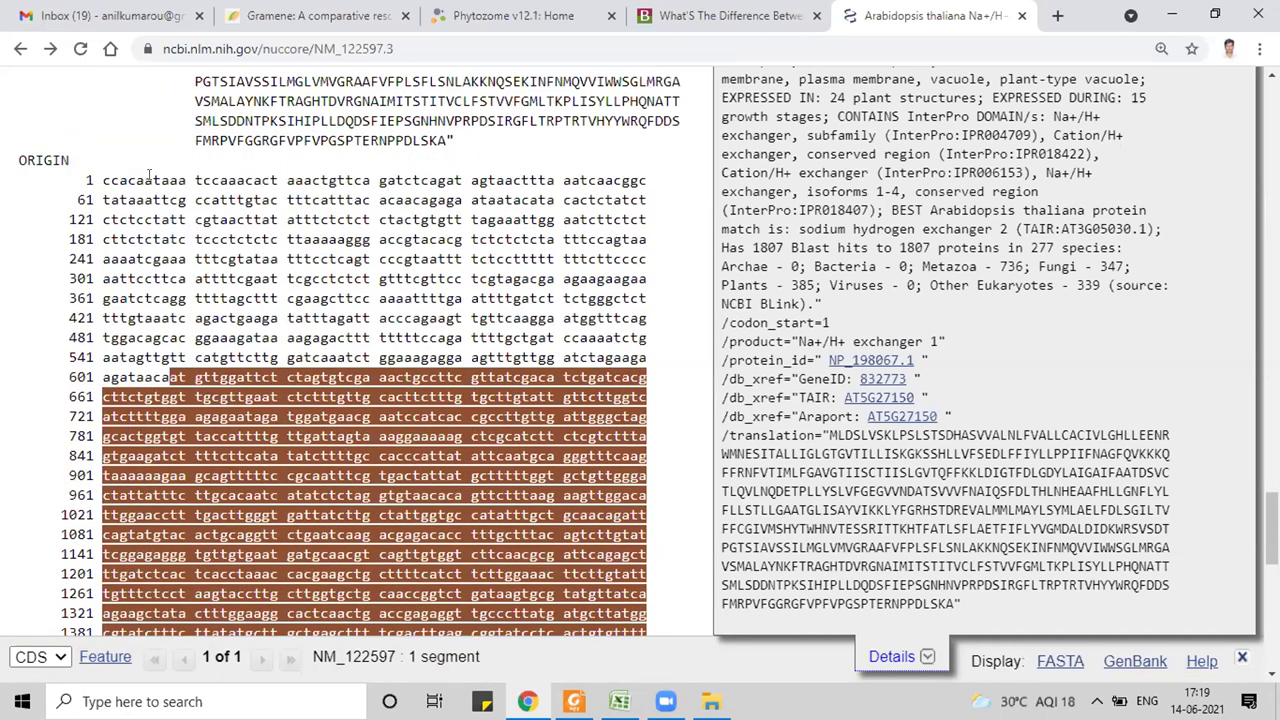
scroll(224, 292, "down", 1)
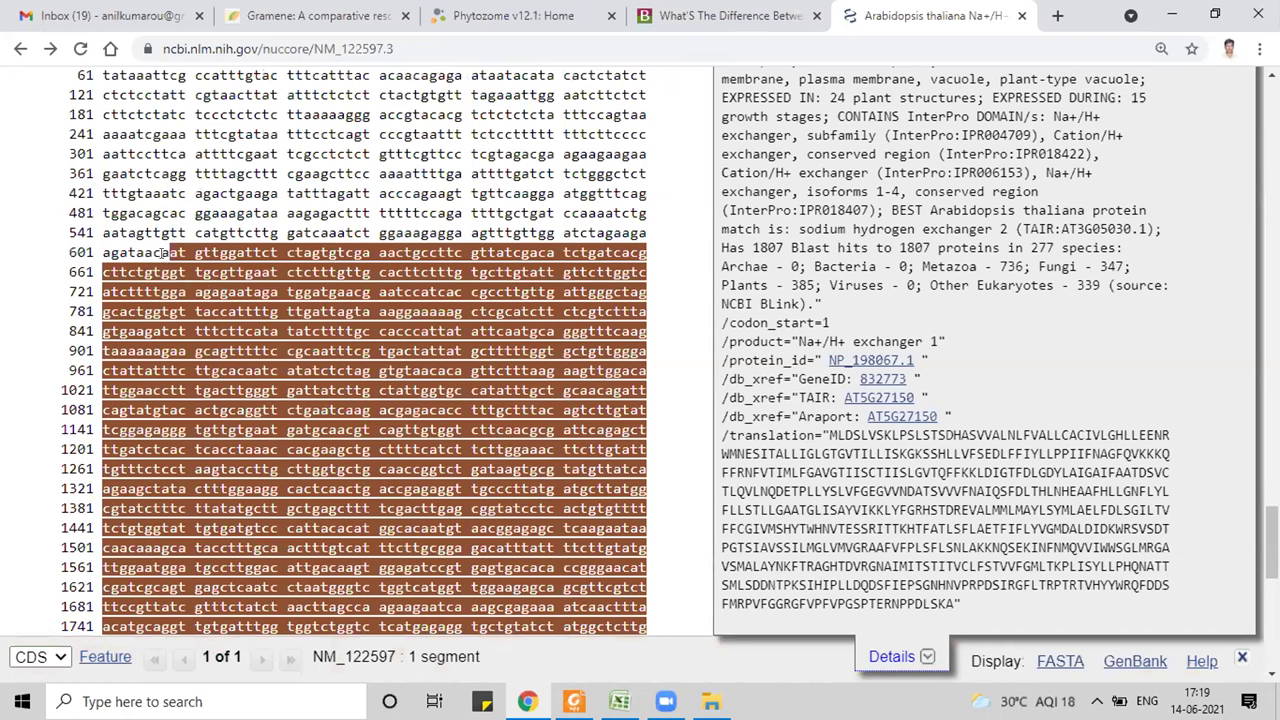
scroll(194, 309, "down", 1)
scroll(194, 309, "down", 2)
scroll(196, 310, "up", 1)
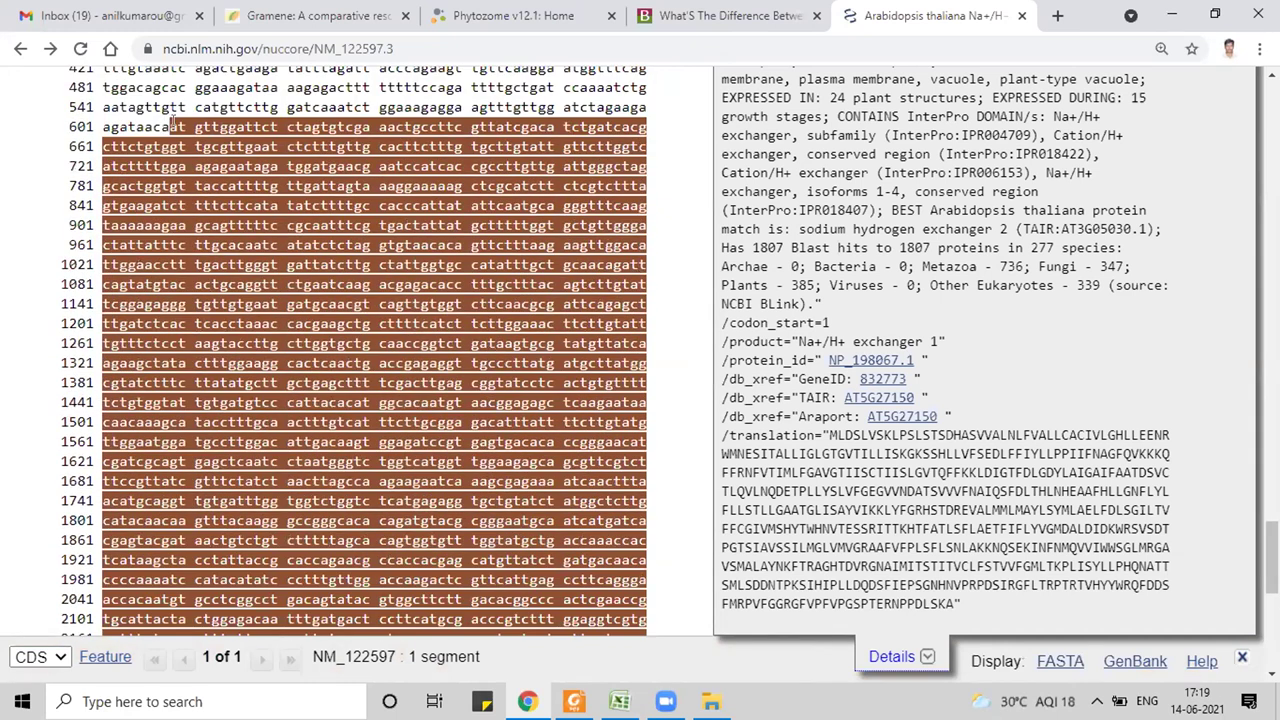
left_click_drag(171, 126, 195, 126)
scroll(200, 516, "down", 5)
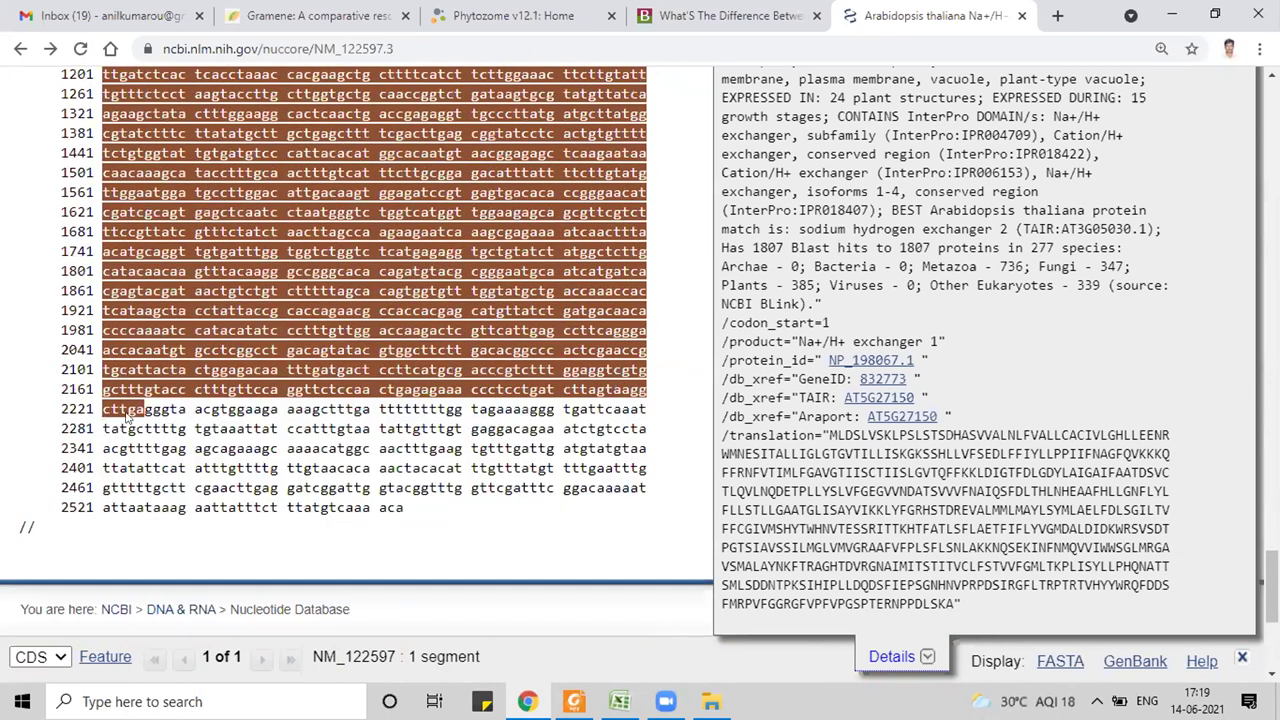
left_click_drag(104, 408, 145, 408)
scroll(211, 352, "up", 5)
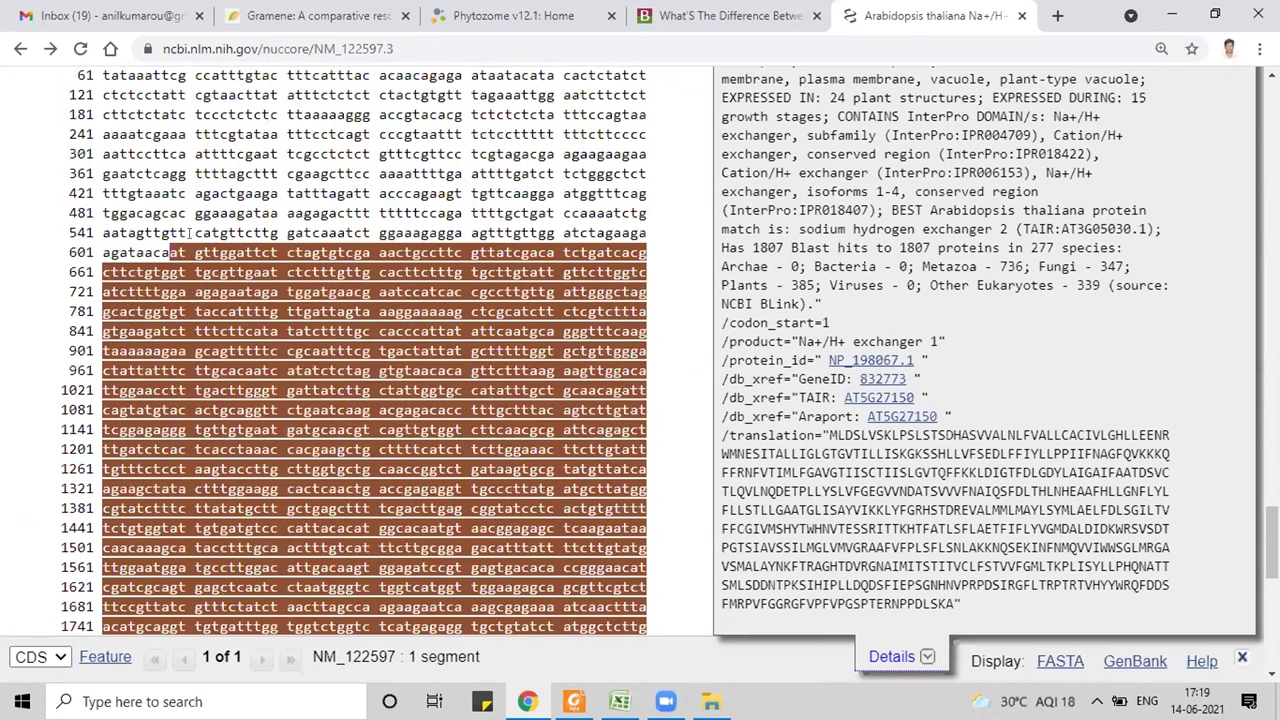
Step: Select the highlighted coding sequence from its start codon through its stop codon for copying
left_click_drag(170, 252, 347, 668)
left_click_drag(247, 680, 140, 567)
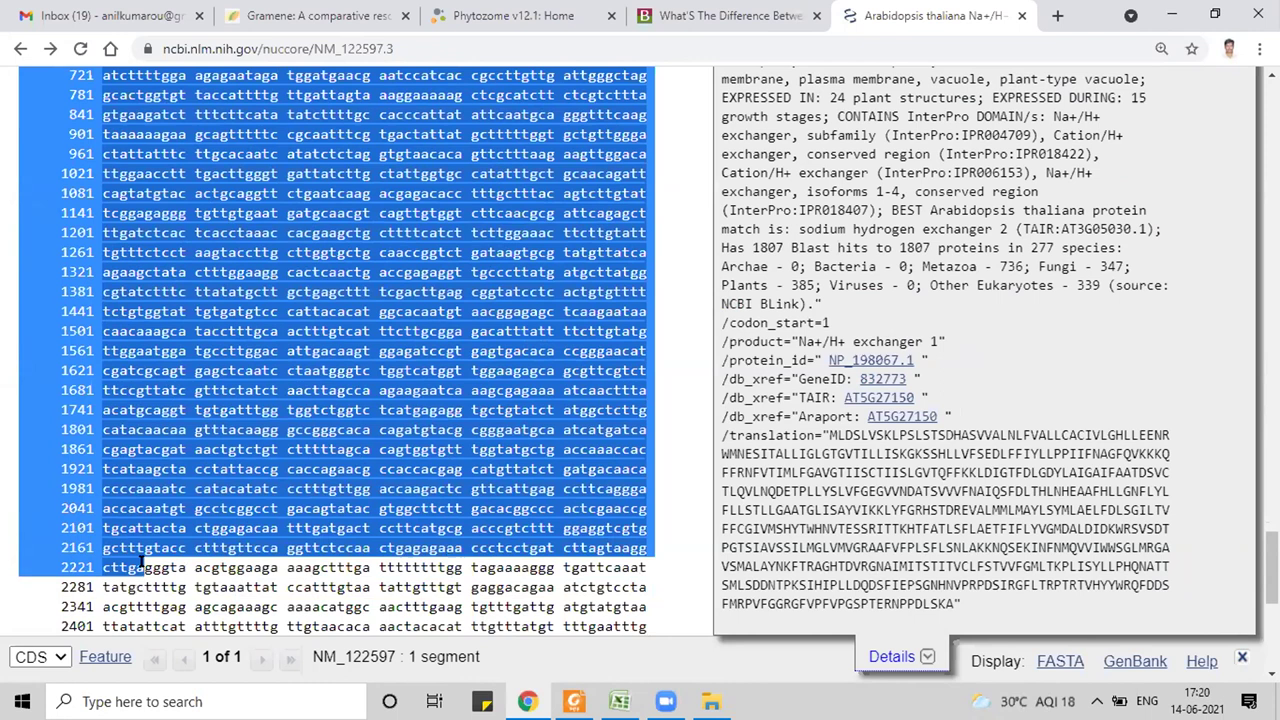
right_click(286, 186)
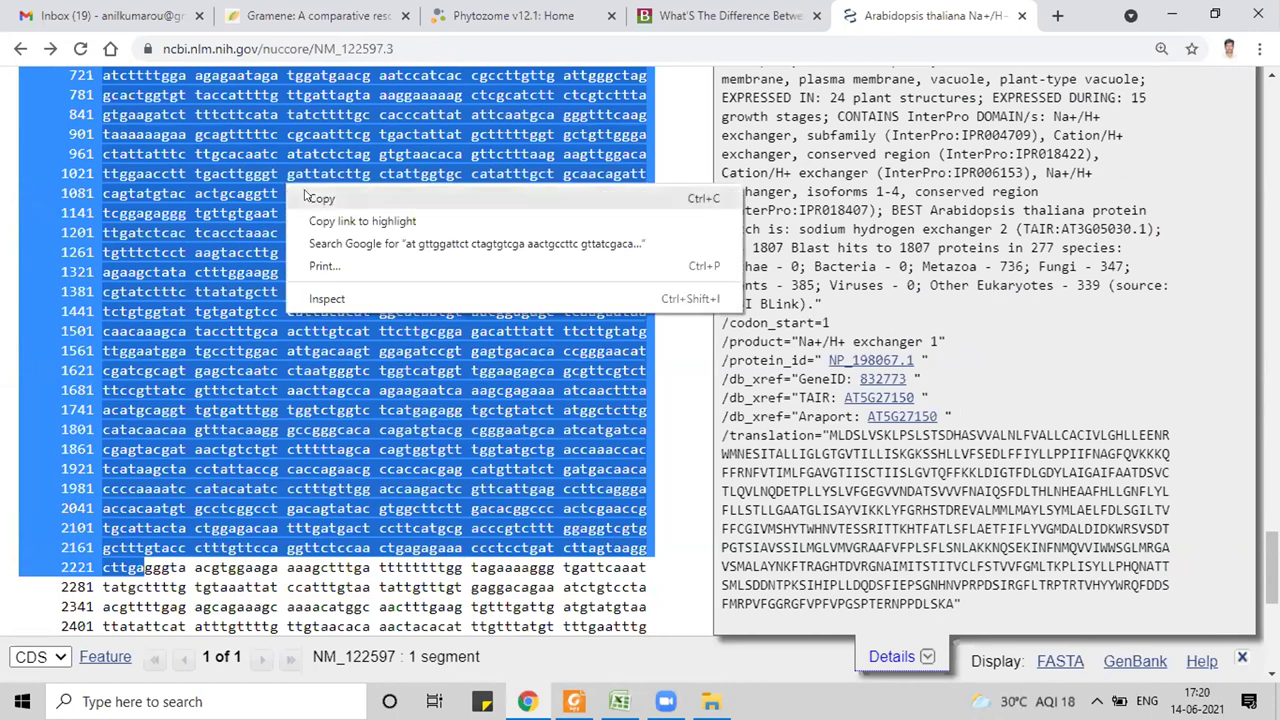
left_click(100, 143)
Step: Reopen the NHX1 record's FASTA view to look at the full mRNA sequence, and return to the GenBank view
scroll(118, 218, "up", 10)
scroll(118, 218, "up", 15)
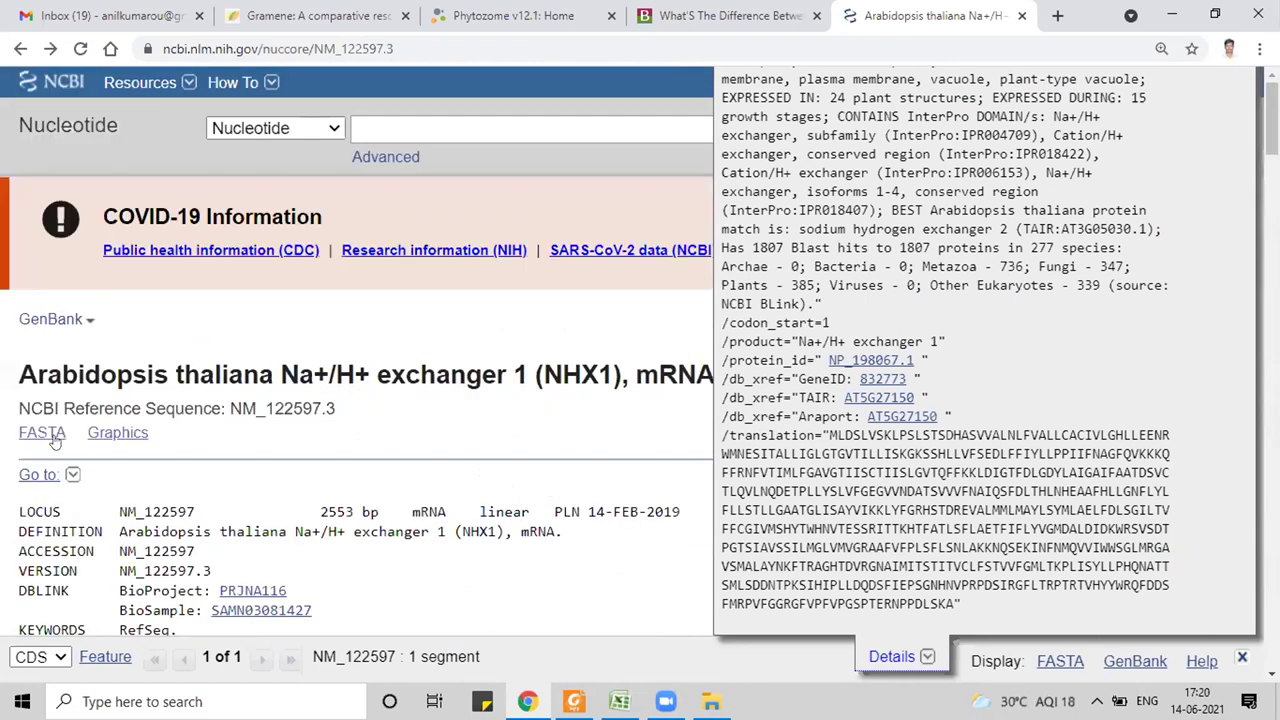
left_click(54, 436)
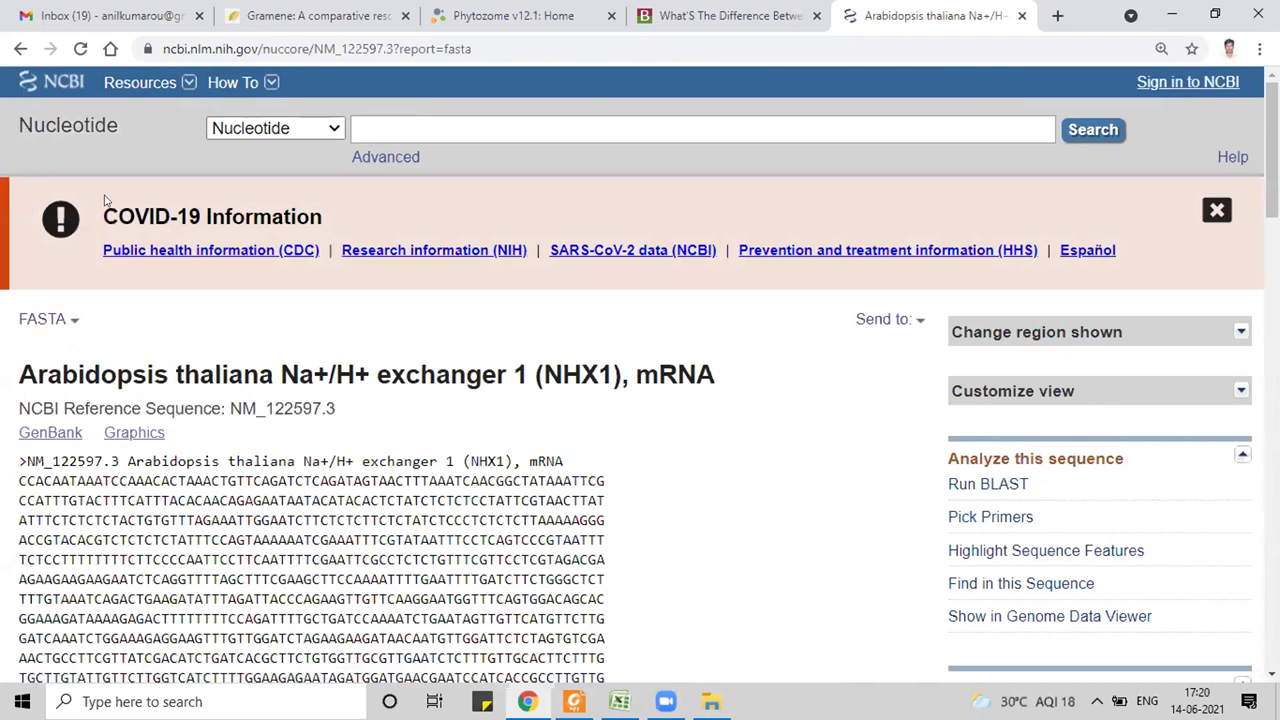
left_click(21, 49)
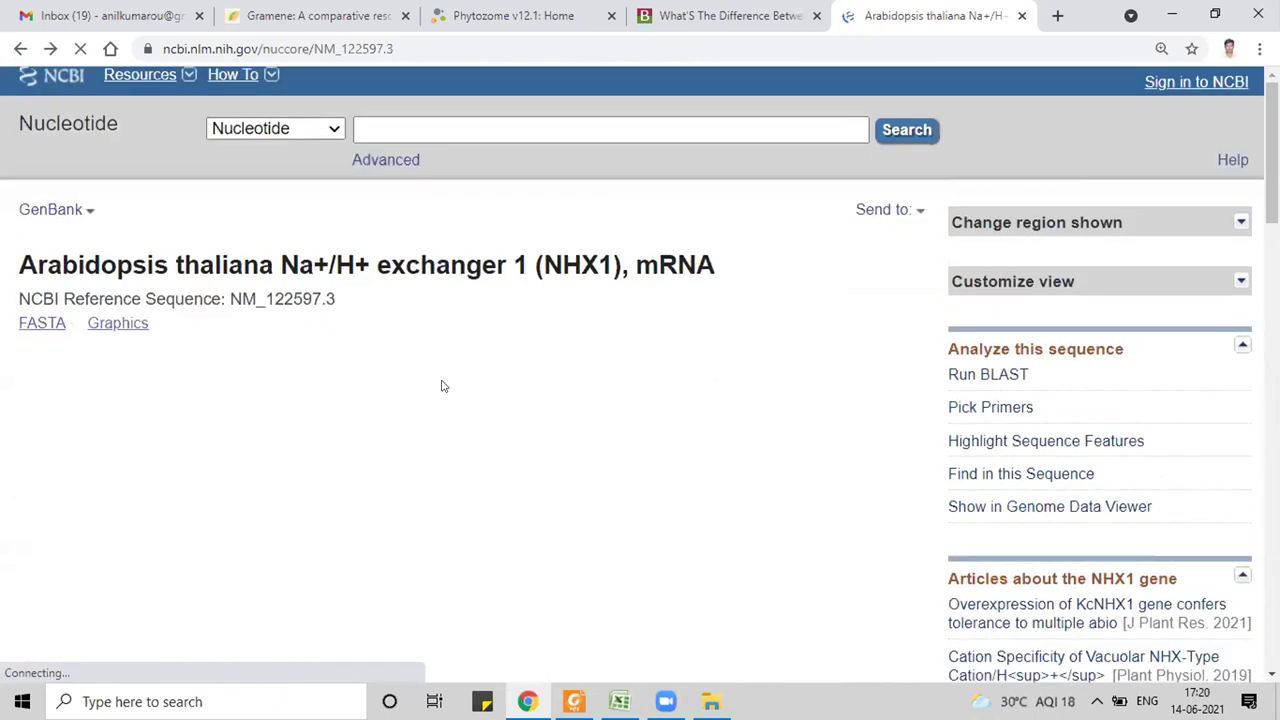
Step: Copy only the highlighted NHX1 coding sequence, bases 609 to 2225, from the GenBank record
scroll(443, 386, "down", 3)
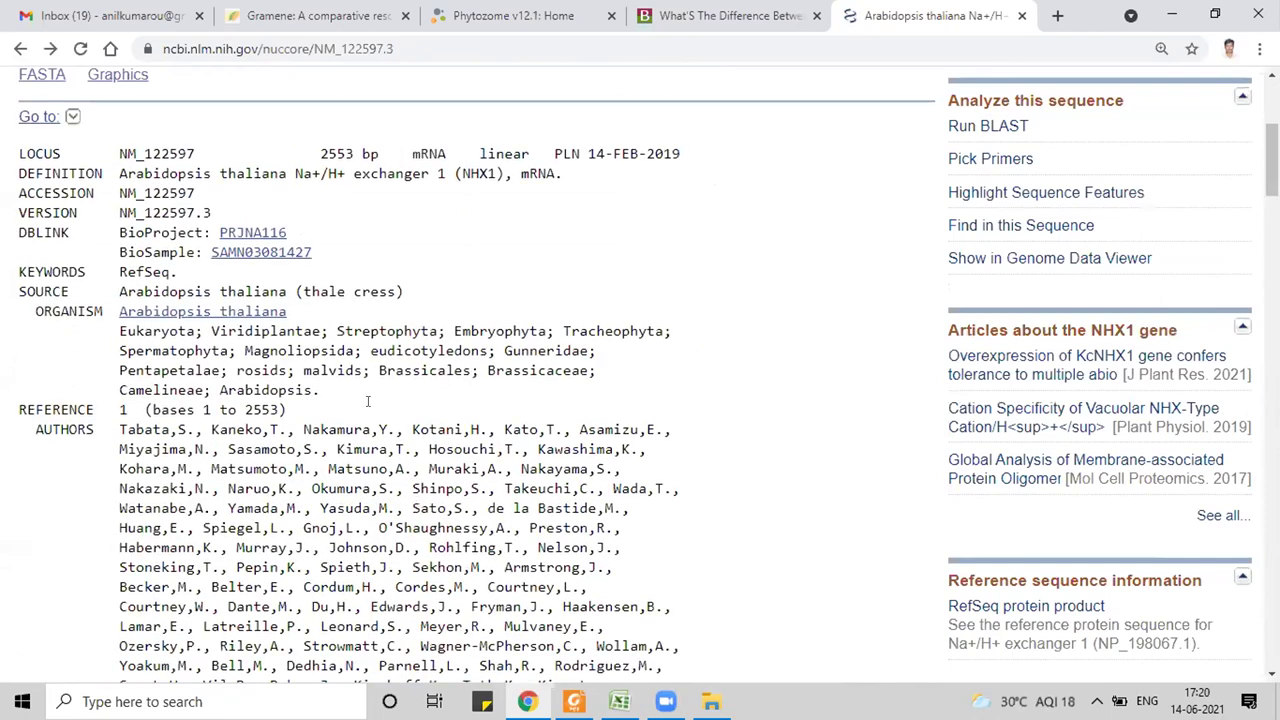
scroll(367, 401, "down", 15)
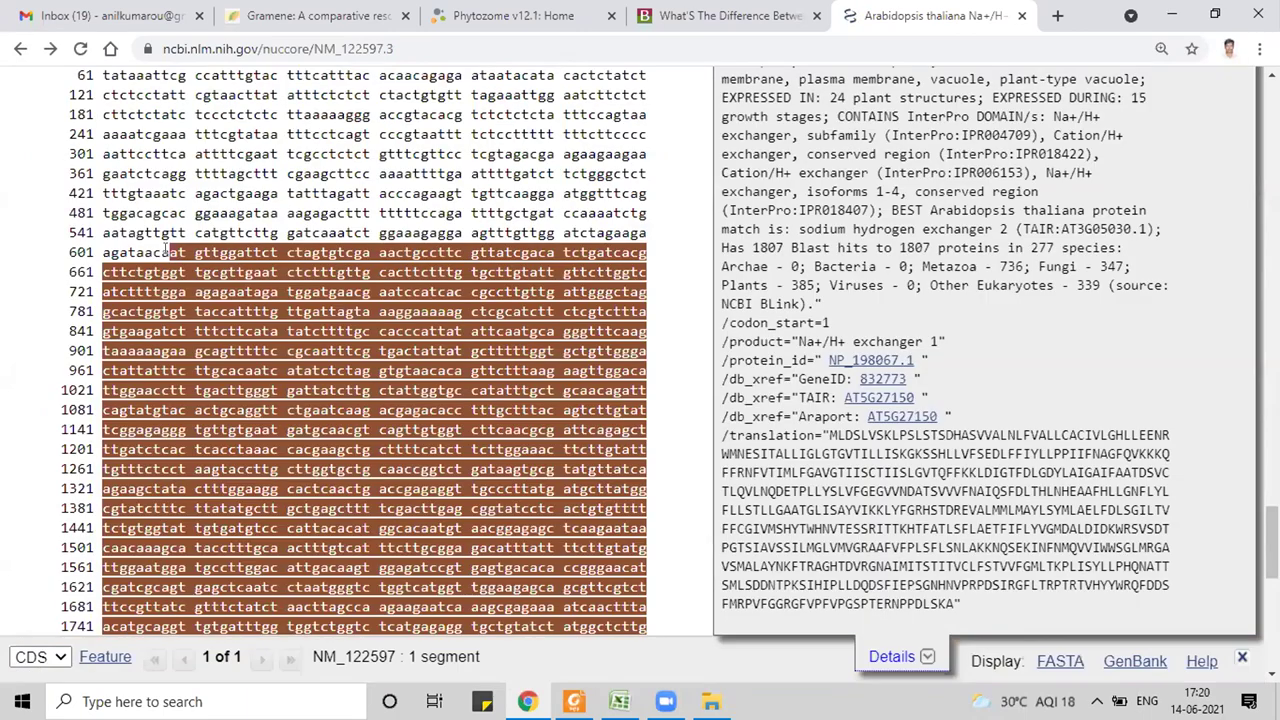
left_click_drag(168, 252, 370, 676)
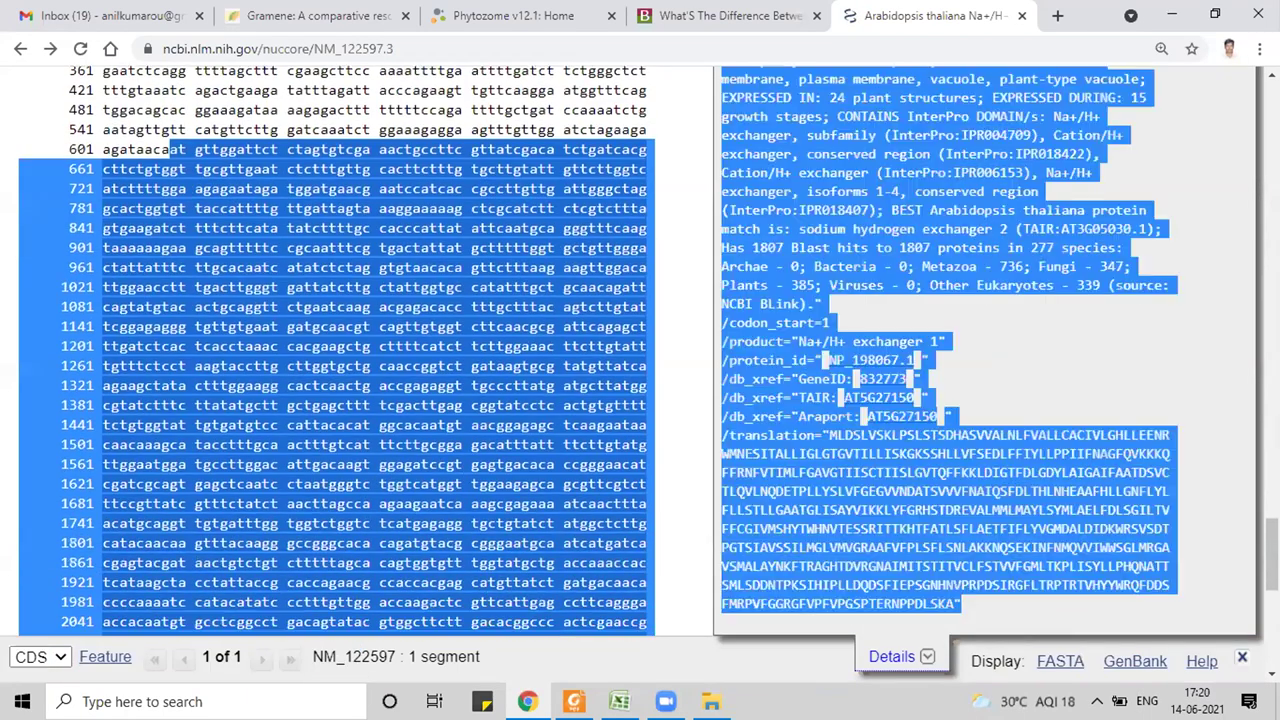
scroll(421, 340, "down", 5)
left_click_drag(421, 340, 142, 160)
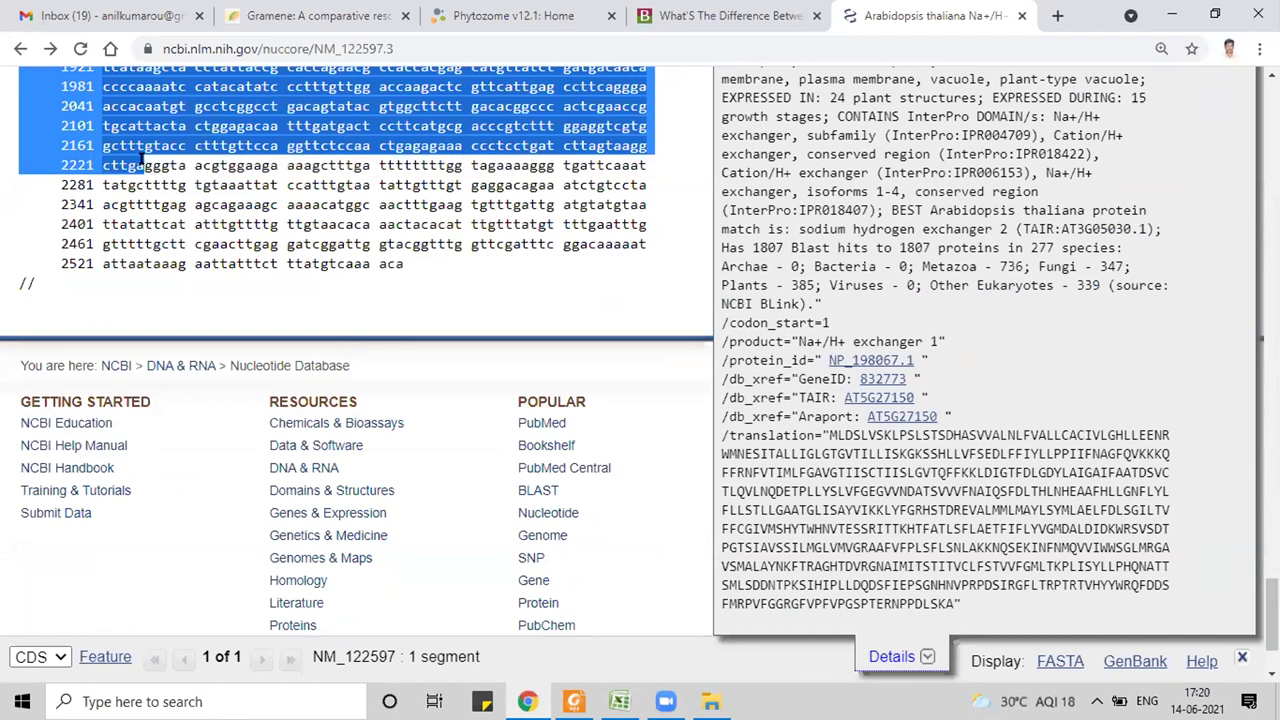
right_click(192, 115)
left_click(212, 125)
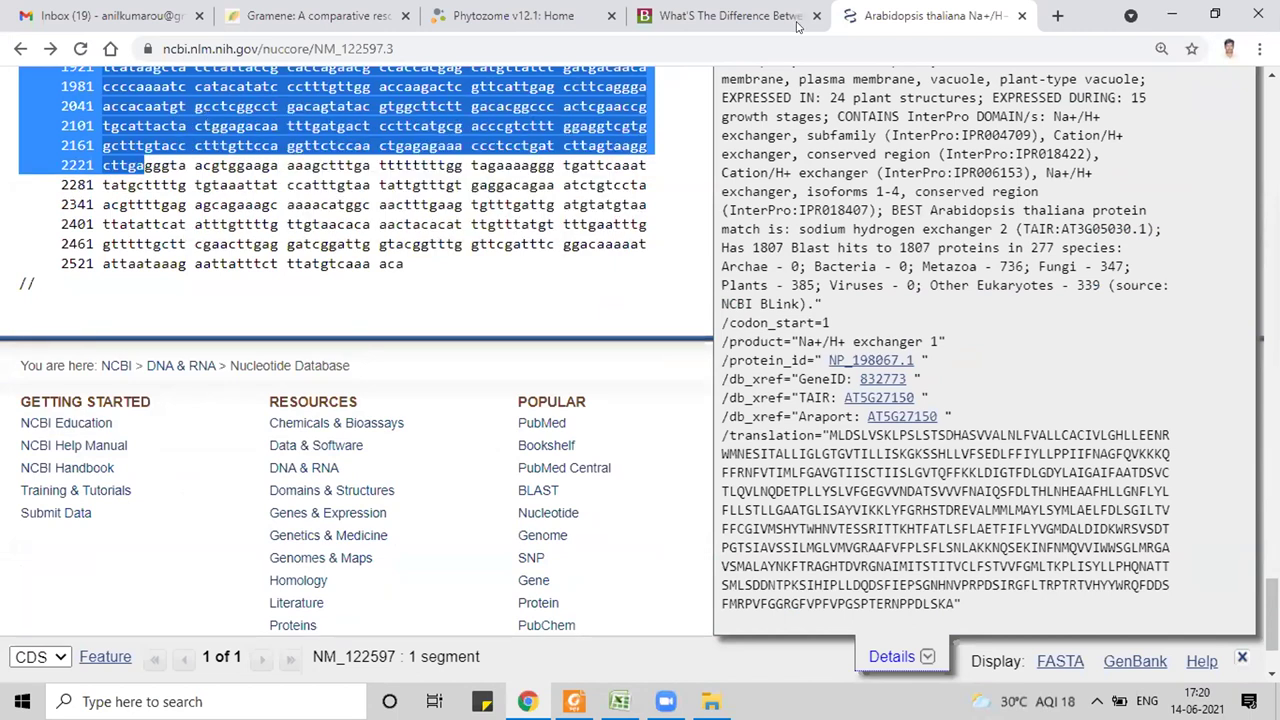
Step: Open an empty browser tab, dismiss the address suggestions and switch to the Windows desktop
left_click(1059, 15)
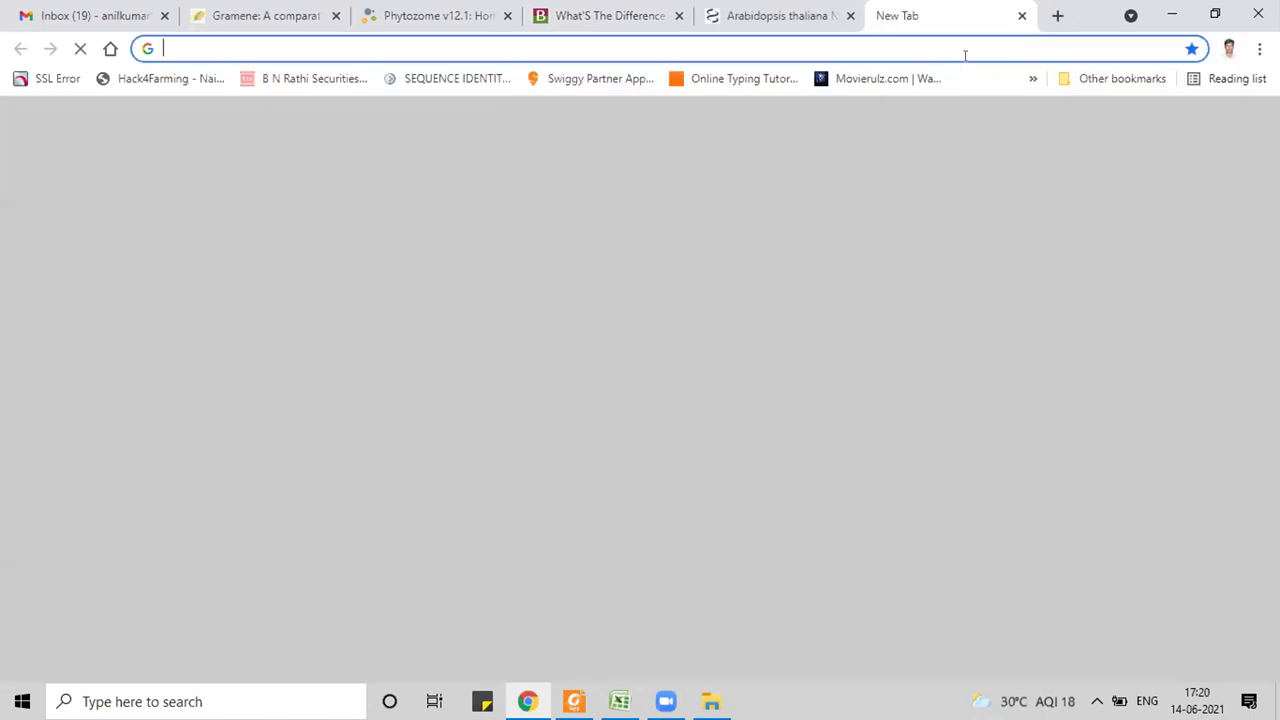
left_click(965, 55)
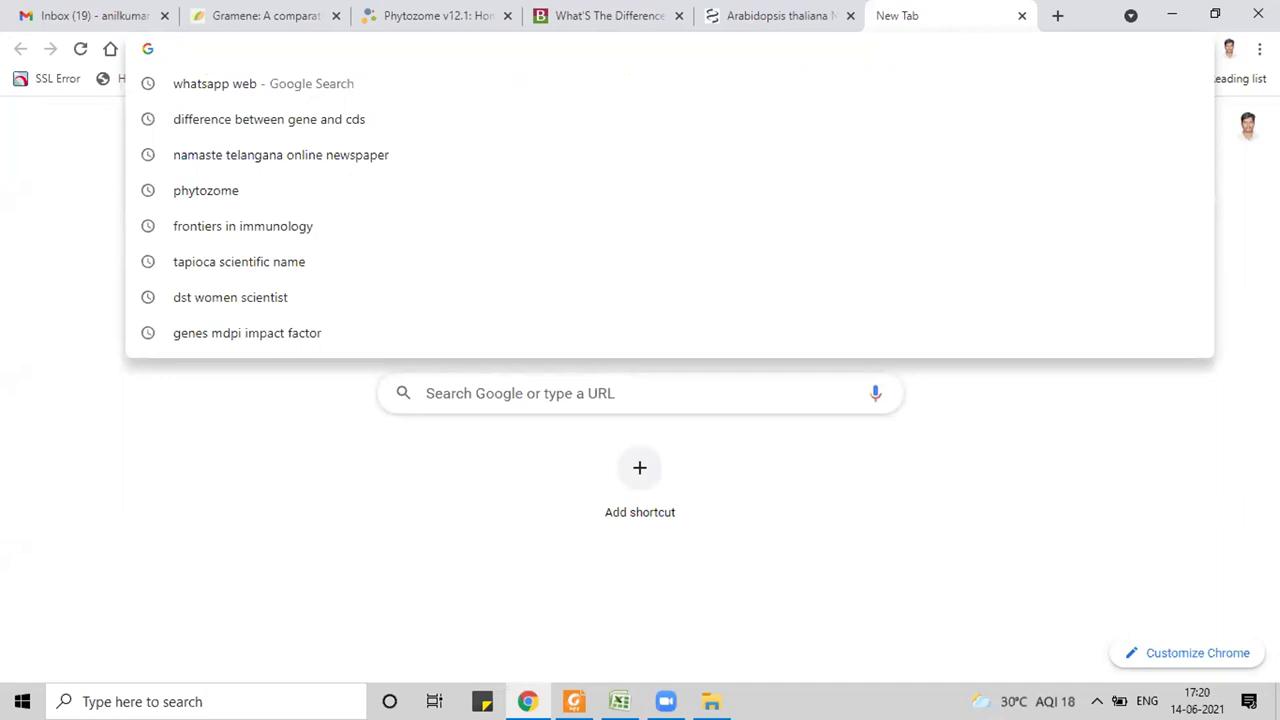
key("Escape")
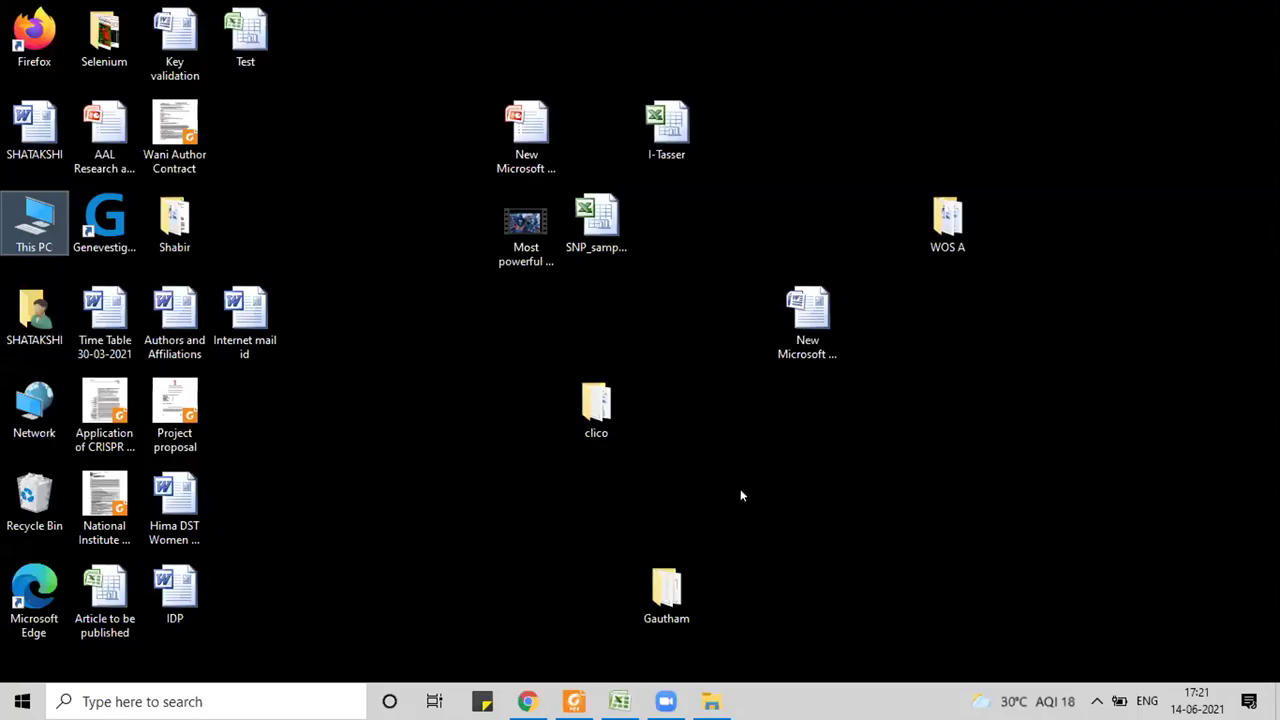
Step: Create a text document on the desktop, open it in Notepad and paste the copied NHX1 coding sequence into it
right_click(322, 324)
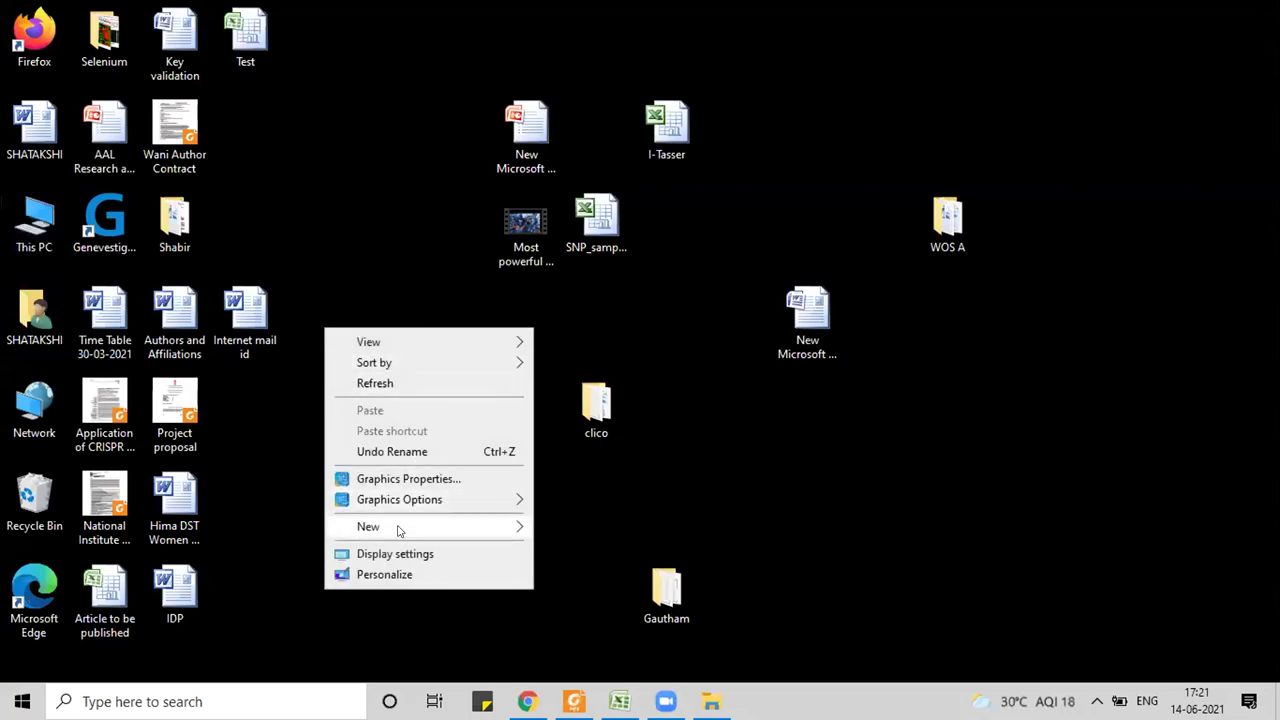
mouse_move(500, 526)
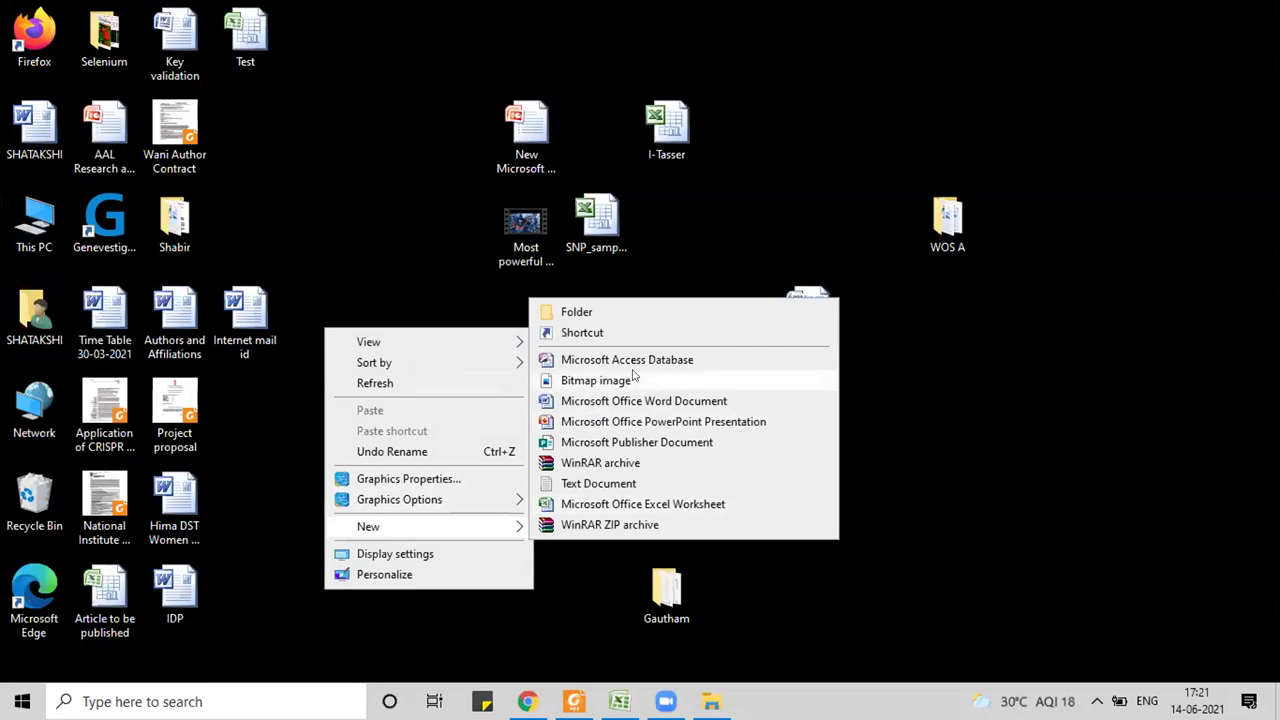
left_click(616, 487)
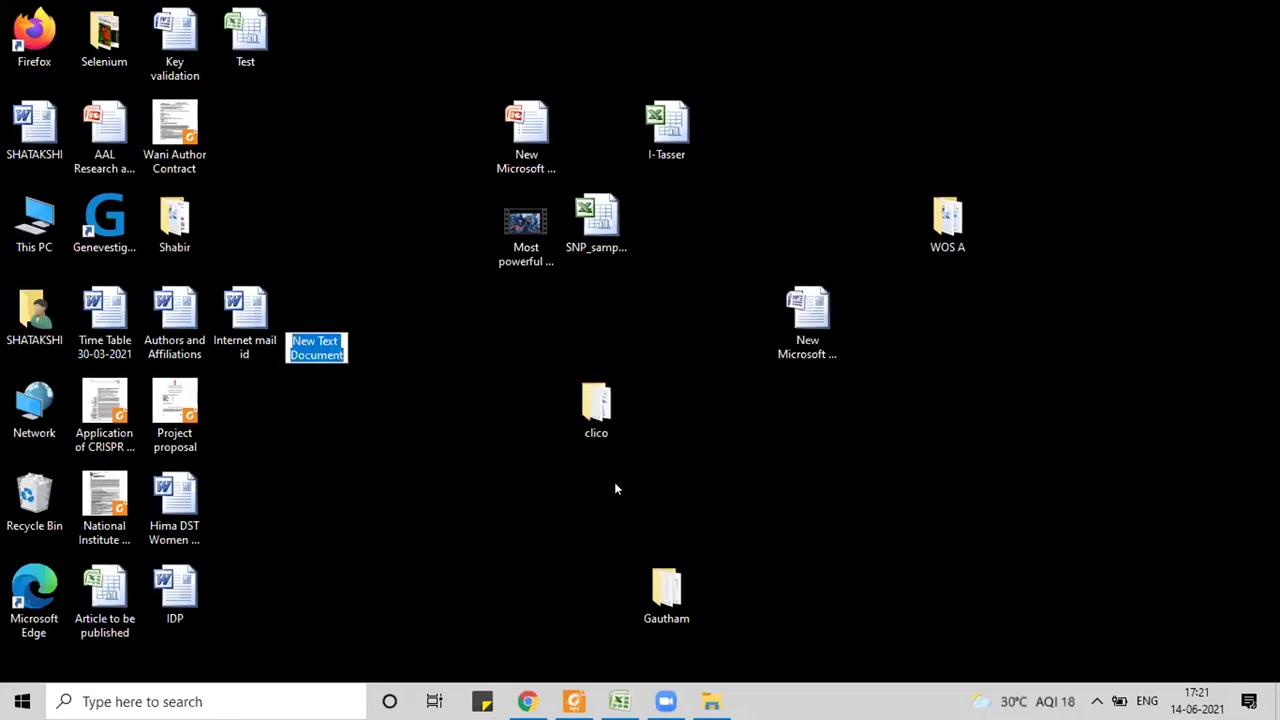
key("Return")
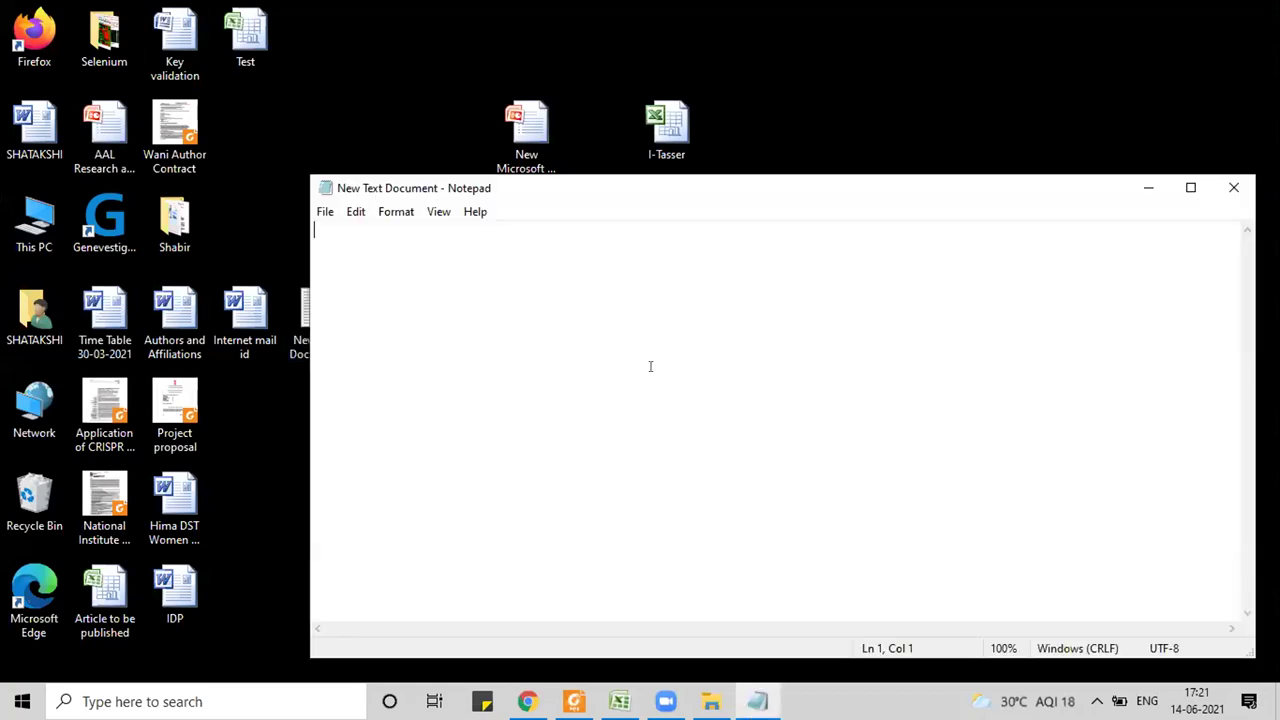
key("ctrl+v")
scroll(1060, 260, "up", 2)
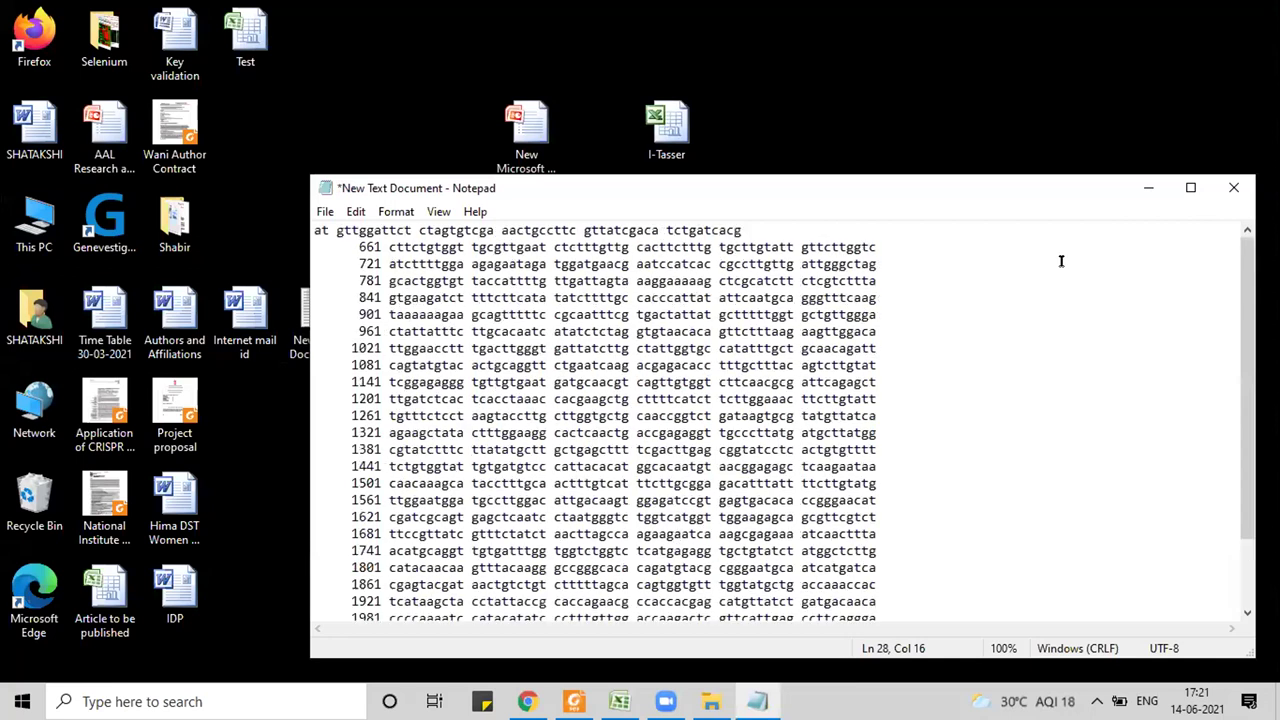
Step: Maximize the Notepad window and examine the base-position numbers mixed into the pasted sequence
left_click(1190, 188)
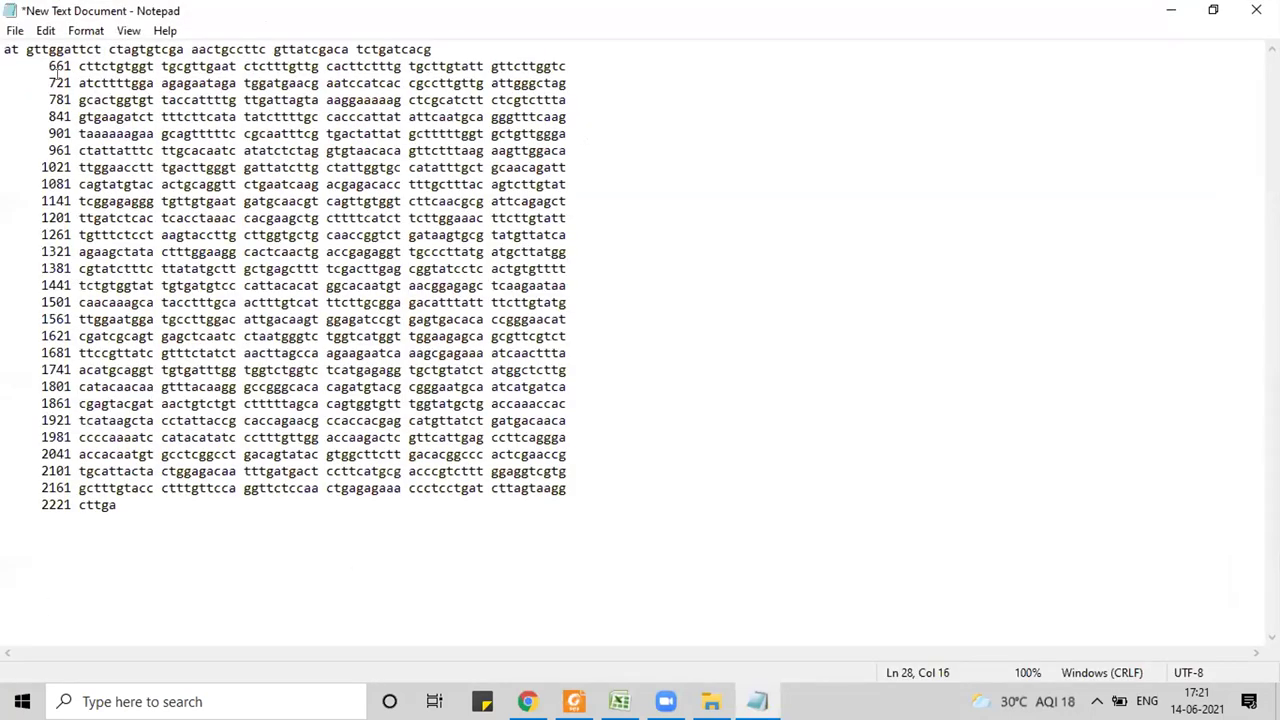
left_click_drag(48, 66, 65, 507)
left_click(281, 553)
Step: Switch to Chrome, search Google for "filter DNA" and open the Filter DNA tool on bioinformatics.org
left_click(527, 701)
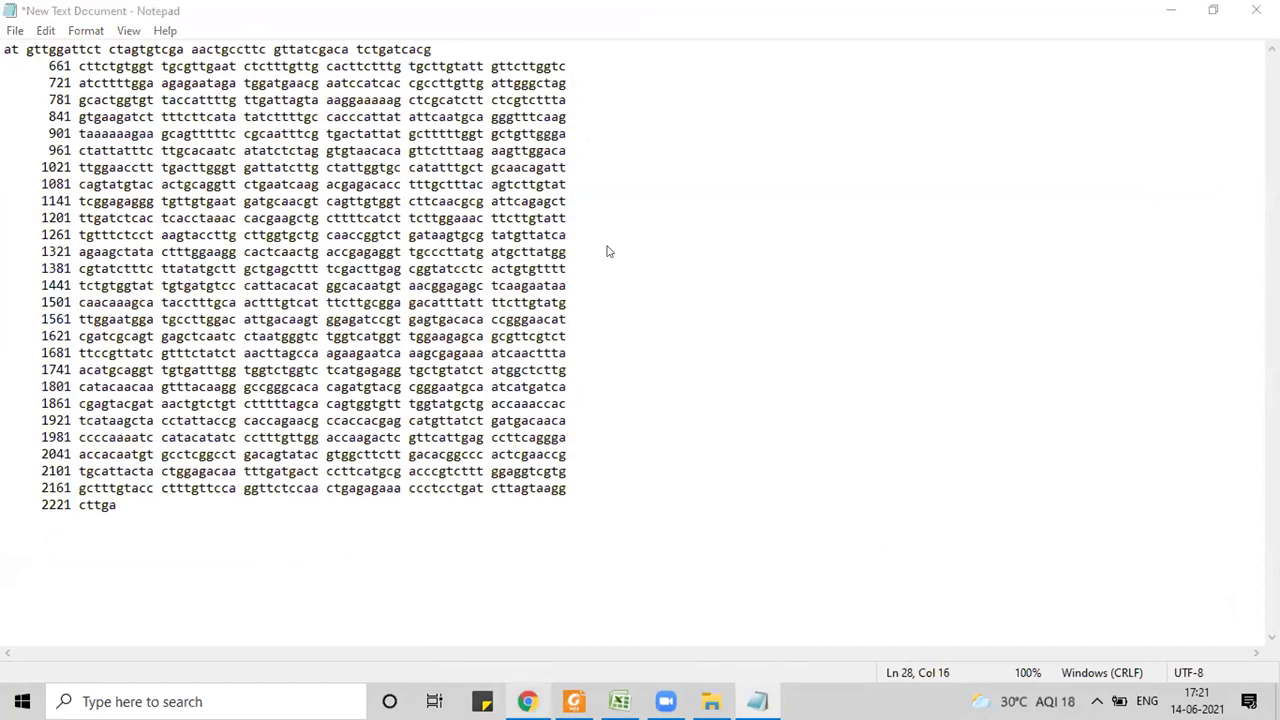
left_click(625, 44)
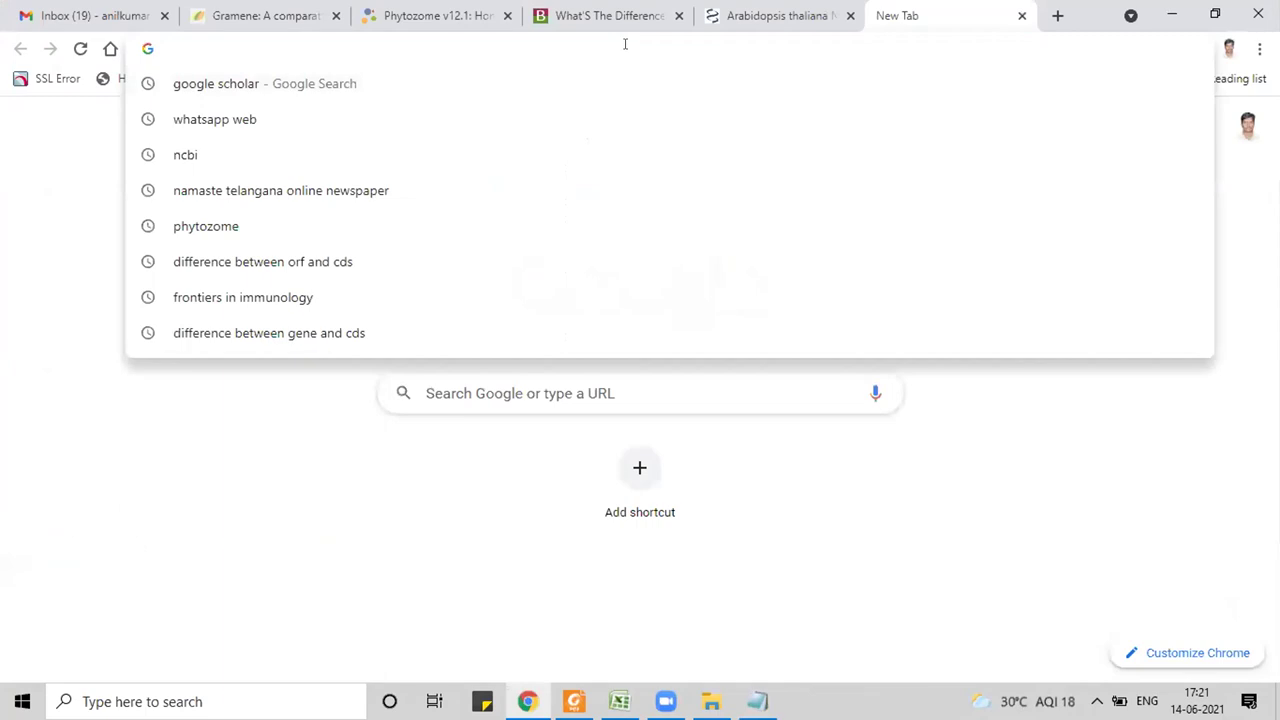
type("fl")
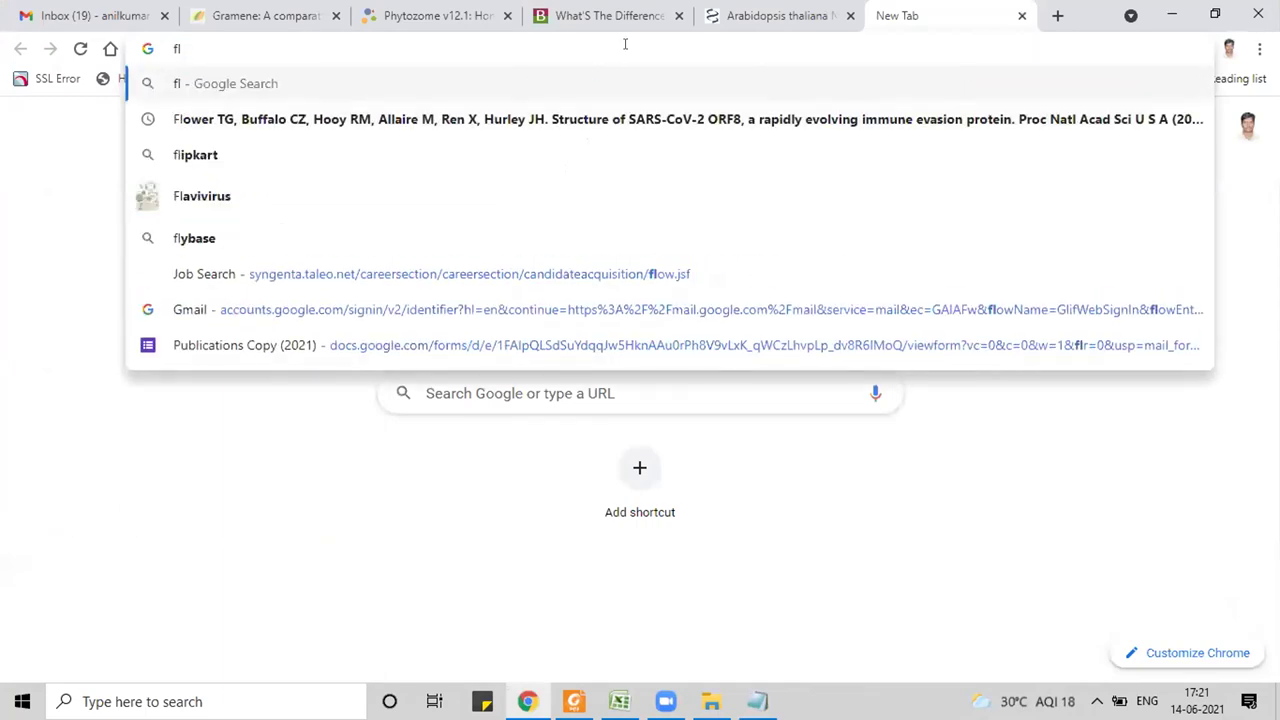
key("BackSpace")
type("ilter")
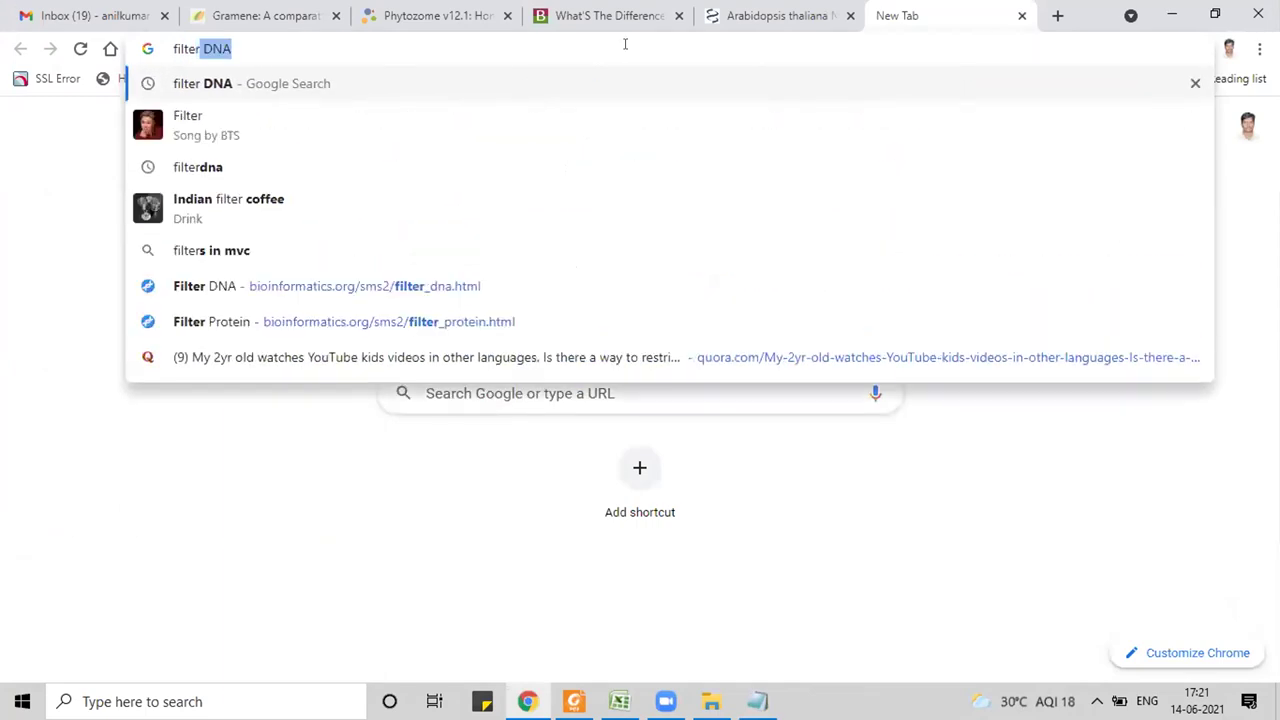
left_click(226, 86)
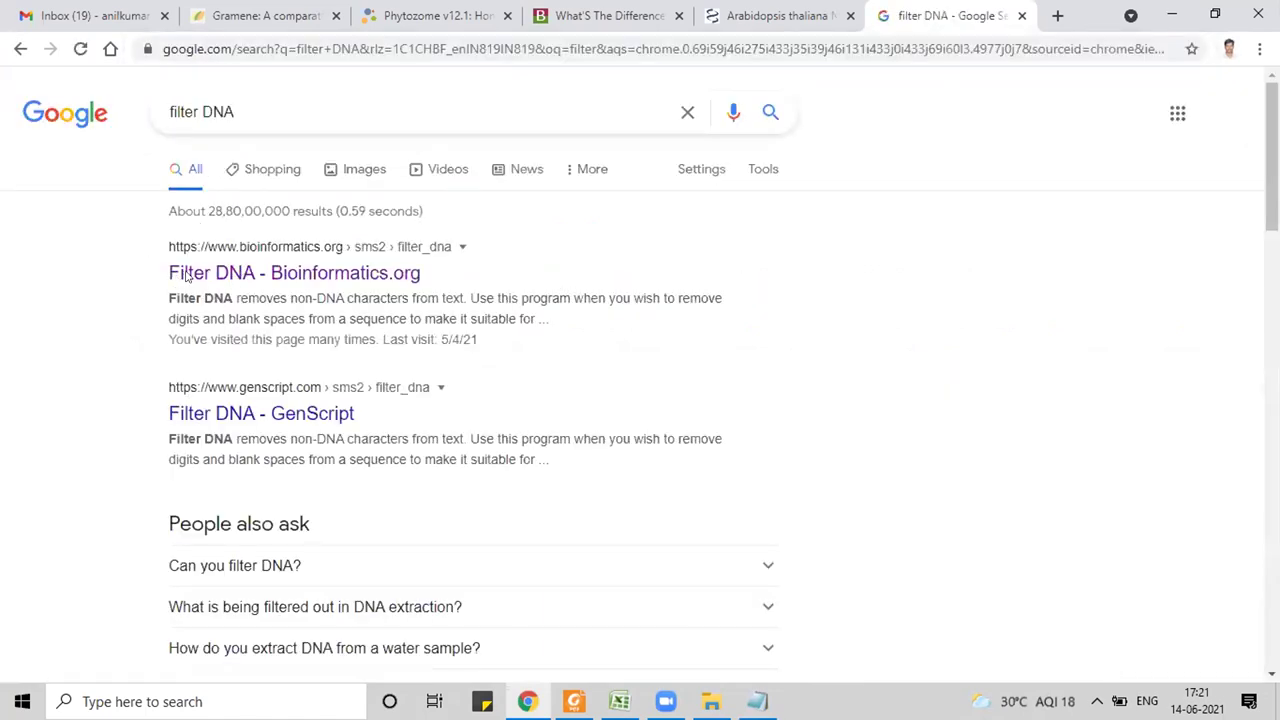
left_click(363, 276)
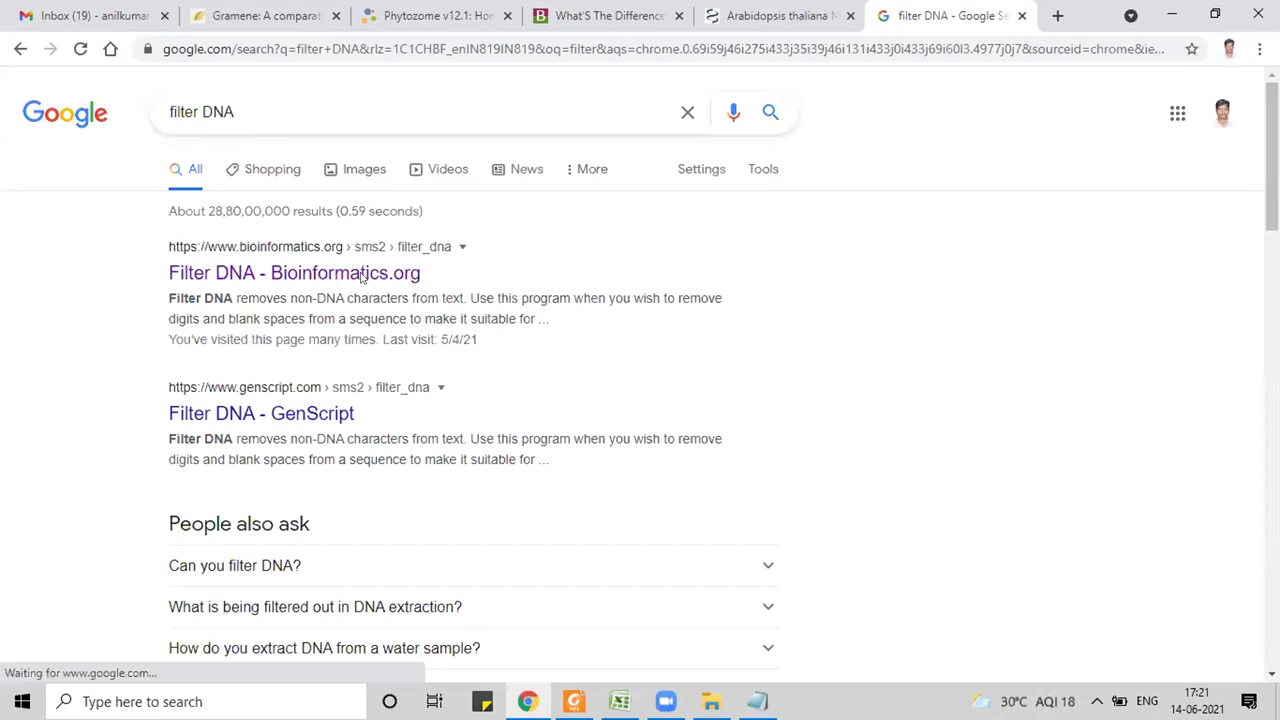
left_click(363, 276)
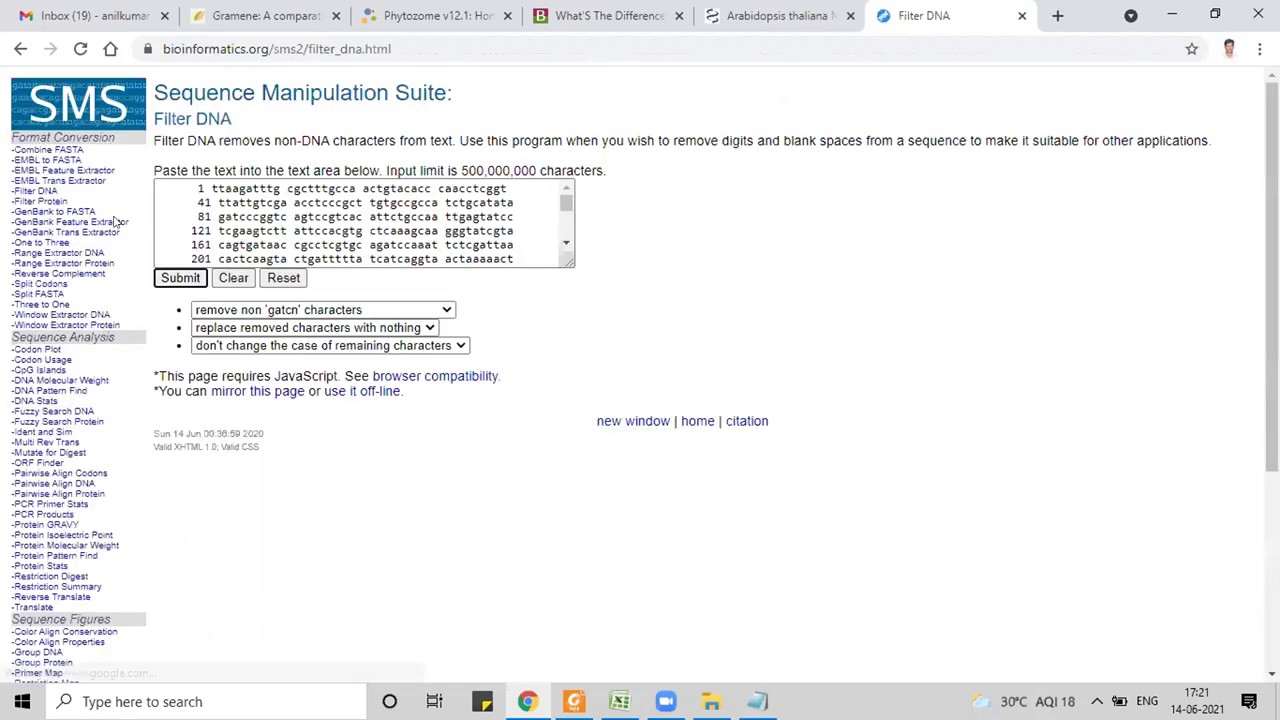
Step: Reload the Filter DNA tool, clear its sample sequence and paste in the copied coding sequence
left_click(42, 192)
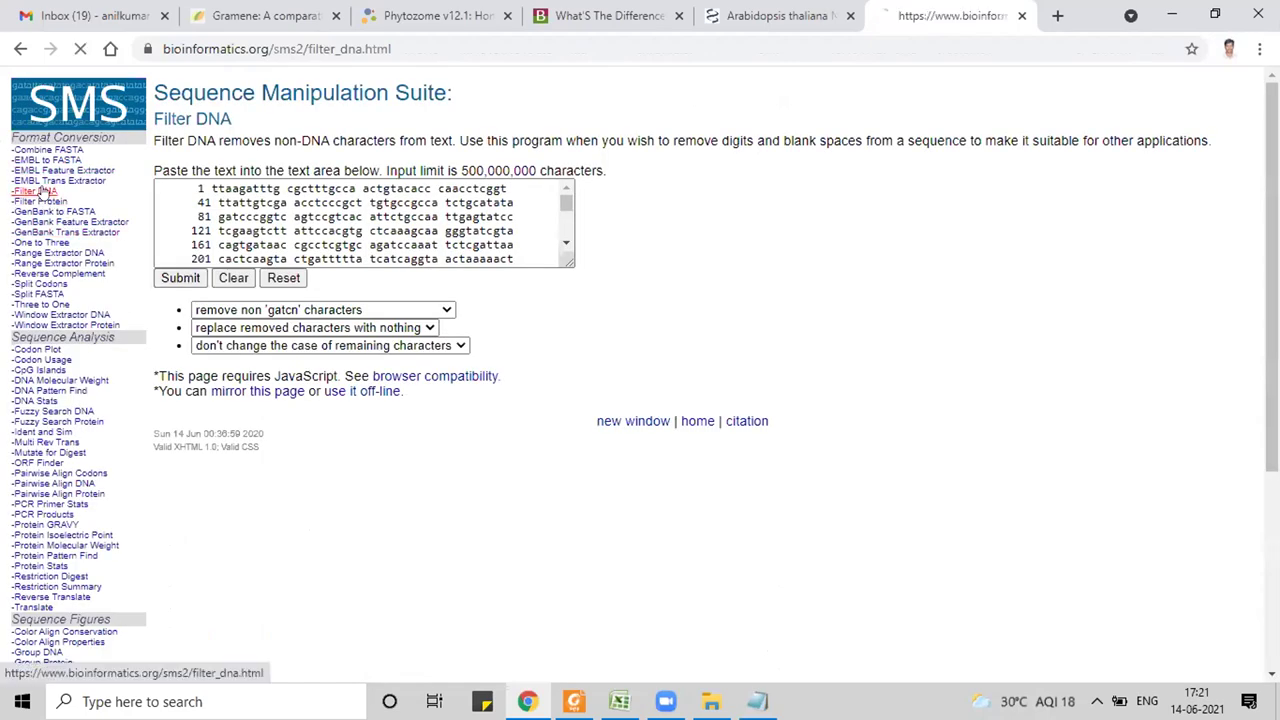
left_click(233, 278)
left_click(236, 224)
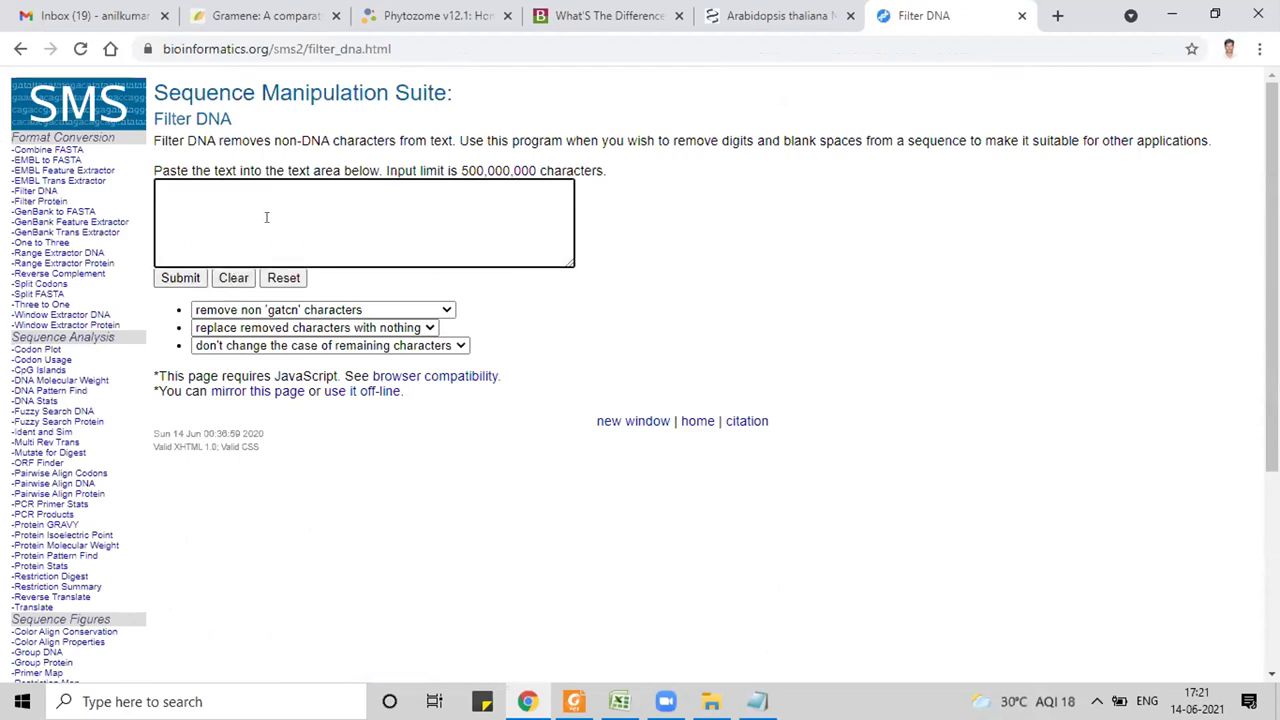
key("ctrl+v")
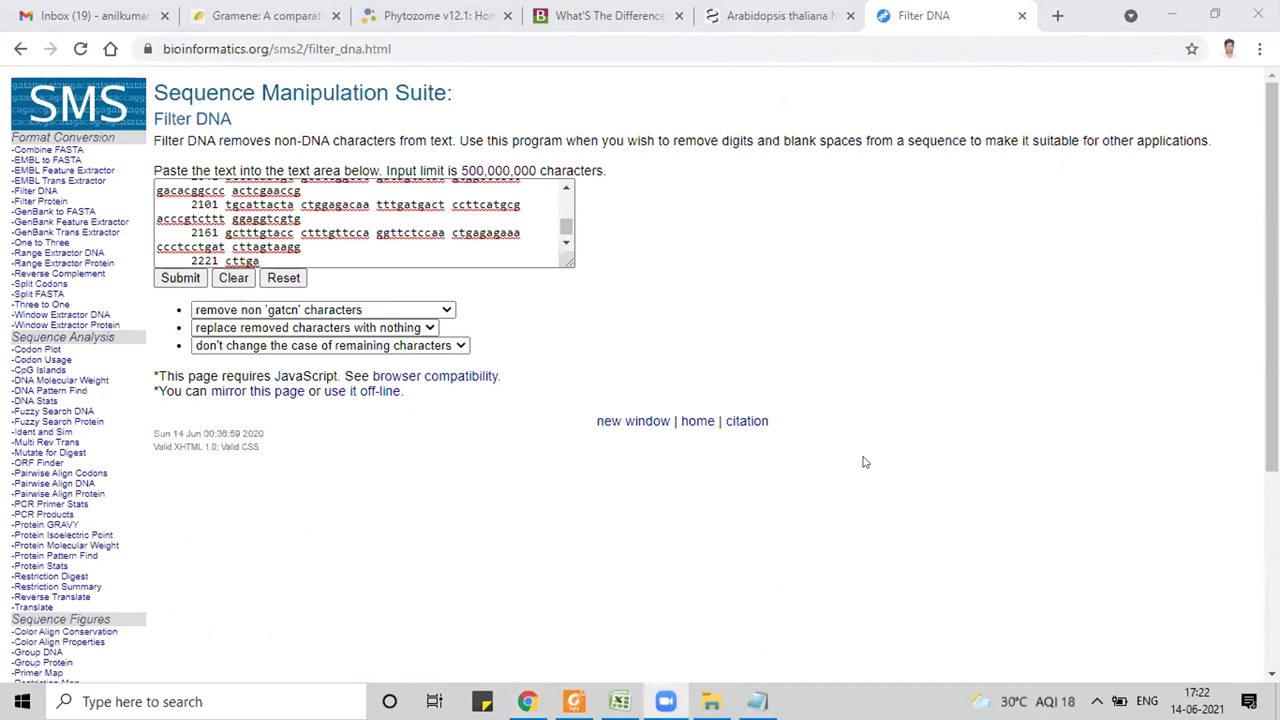
Step: Return to the NHX1 GenBank record NM_122597.3 and highlight its CDS feature in the sequence again
left_click(780, 15)
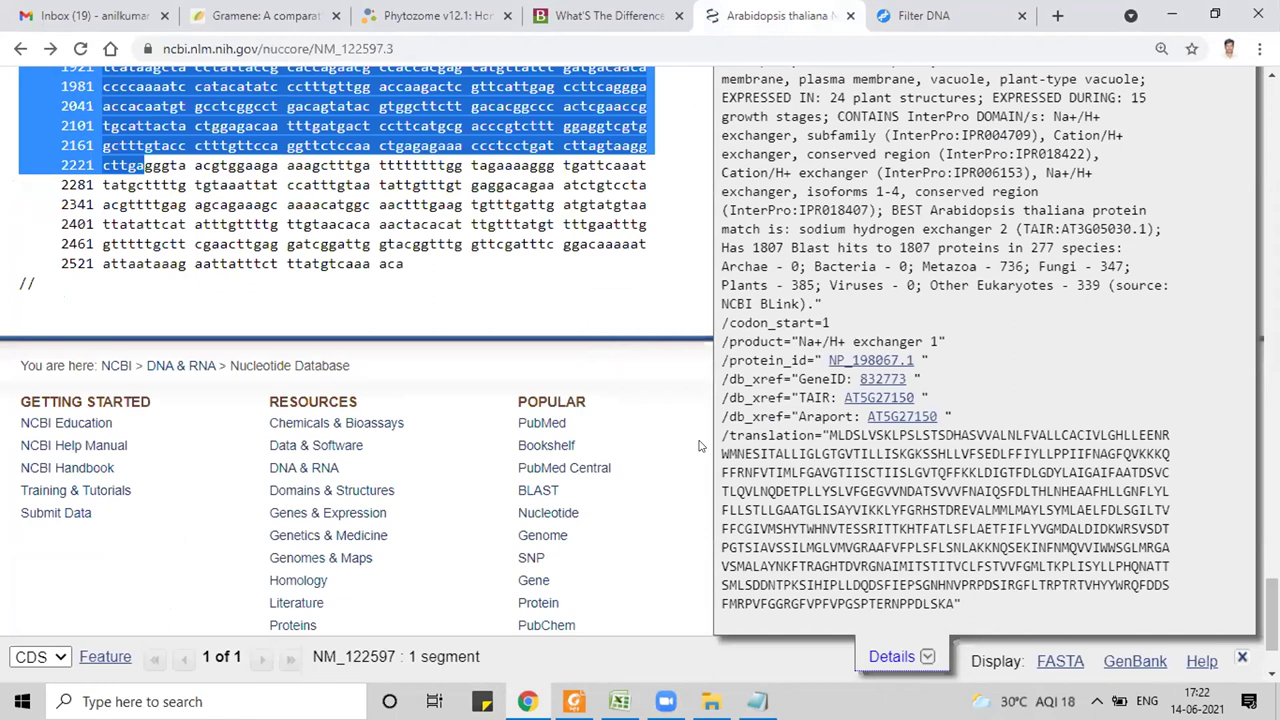
scroll(370, 235, "up", 5)
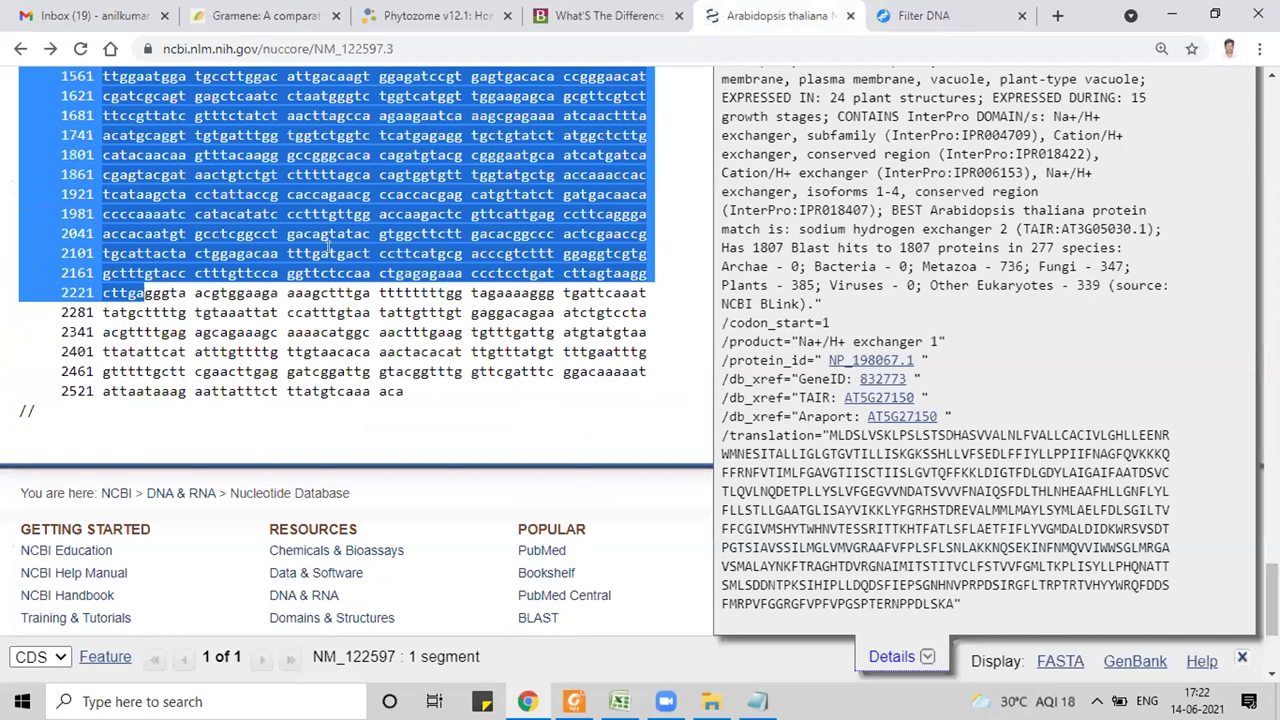
scroll(127, 275, "up", 10)
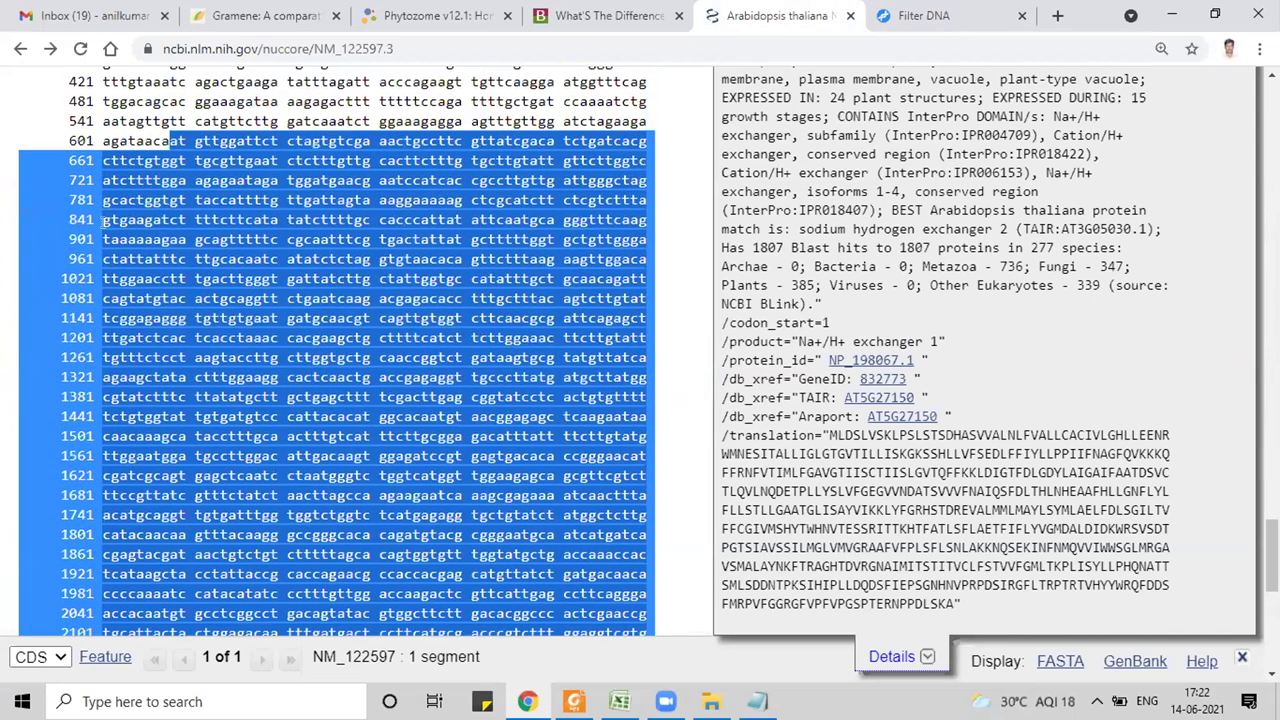
scroll(127, 275, "up", 8)
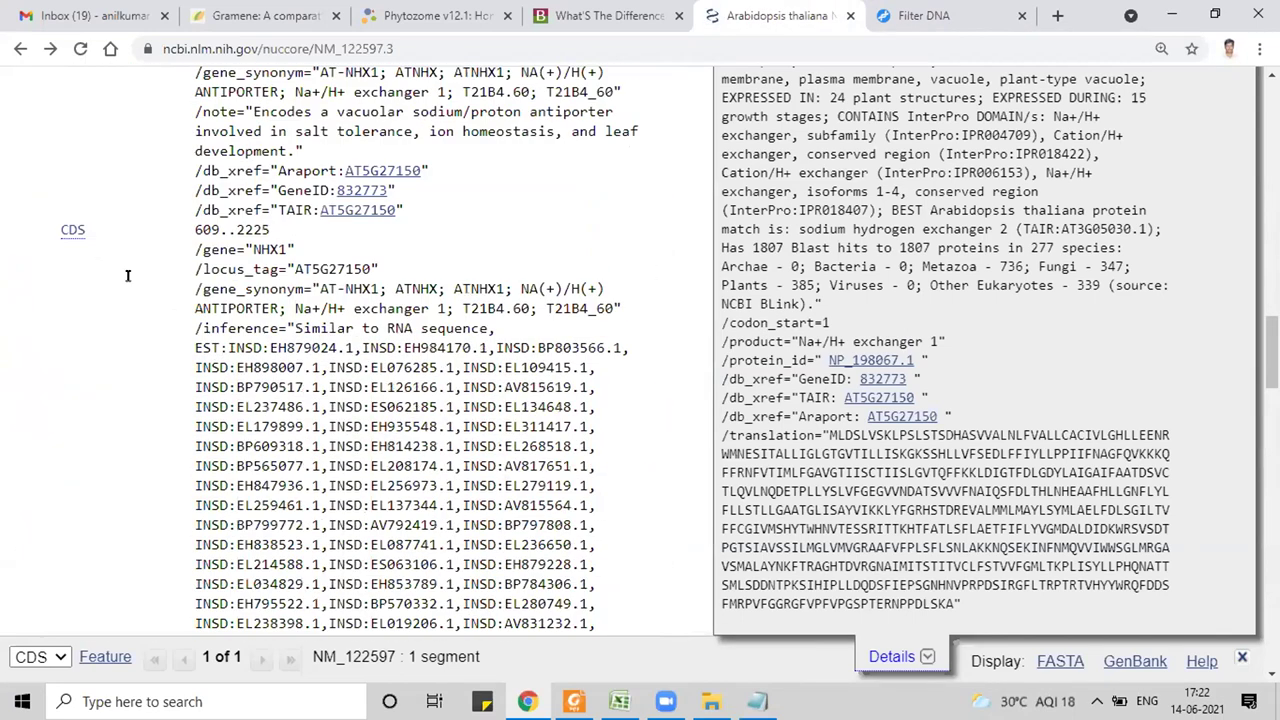
left_click(72, 350)
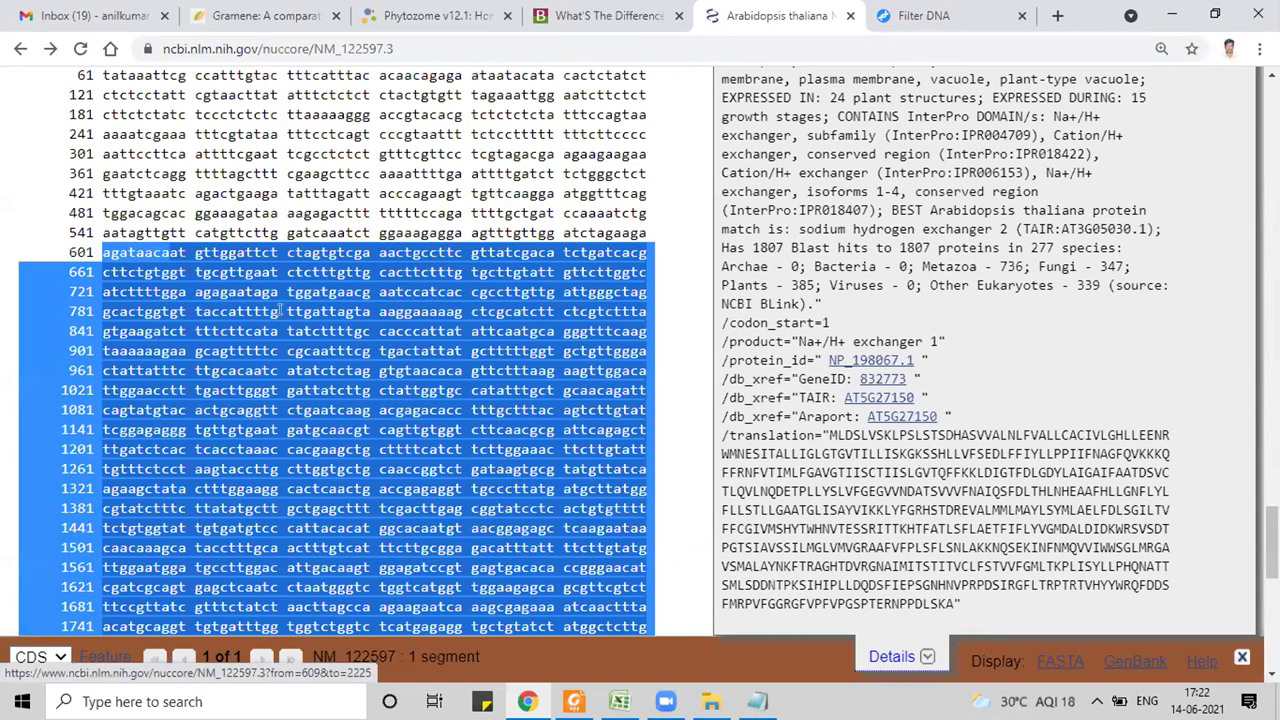
Step: Select only the coding bases from the start codon at 609 through the stop codon at 2225 and copy them
scroll(300, 250, "down", 1)
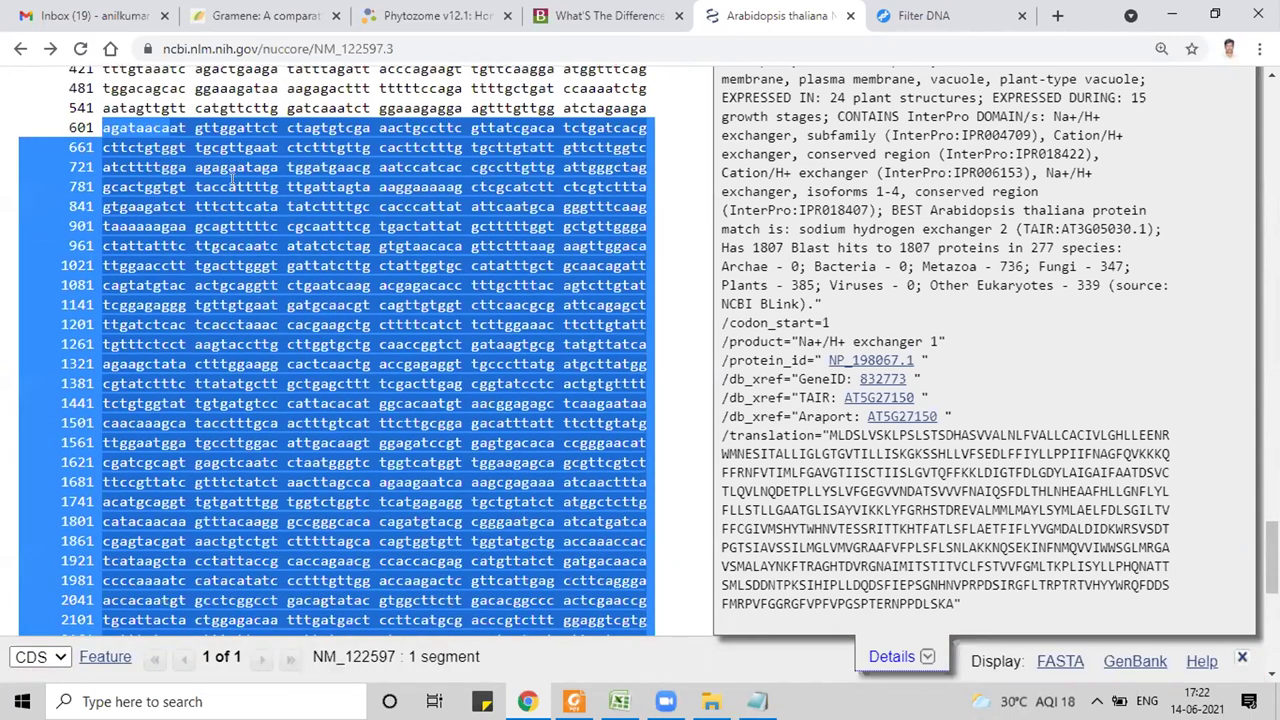
left_click(172, 127, "shift")
left_click_drag(168, 120, 253, 408)
left_click_drag(297, 617, 400, 690)
left_click(193, 242)
scroll(193, 242, "down", 3)
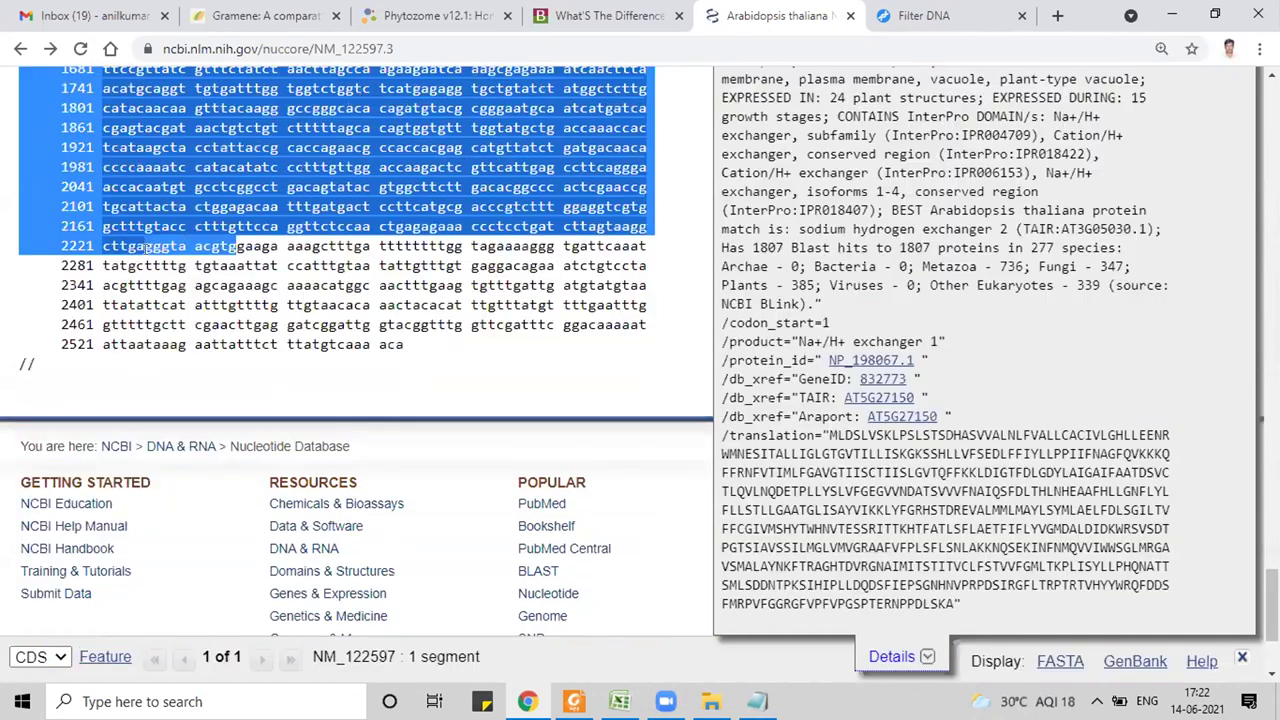
scroll(328, 190, "up", 3)
right_click(329, 189)
left_click(360, 203)
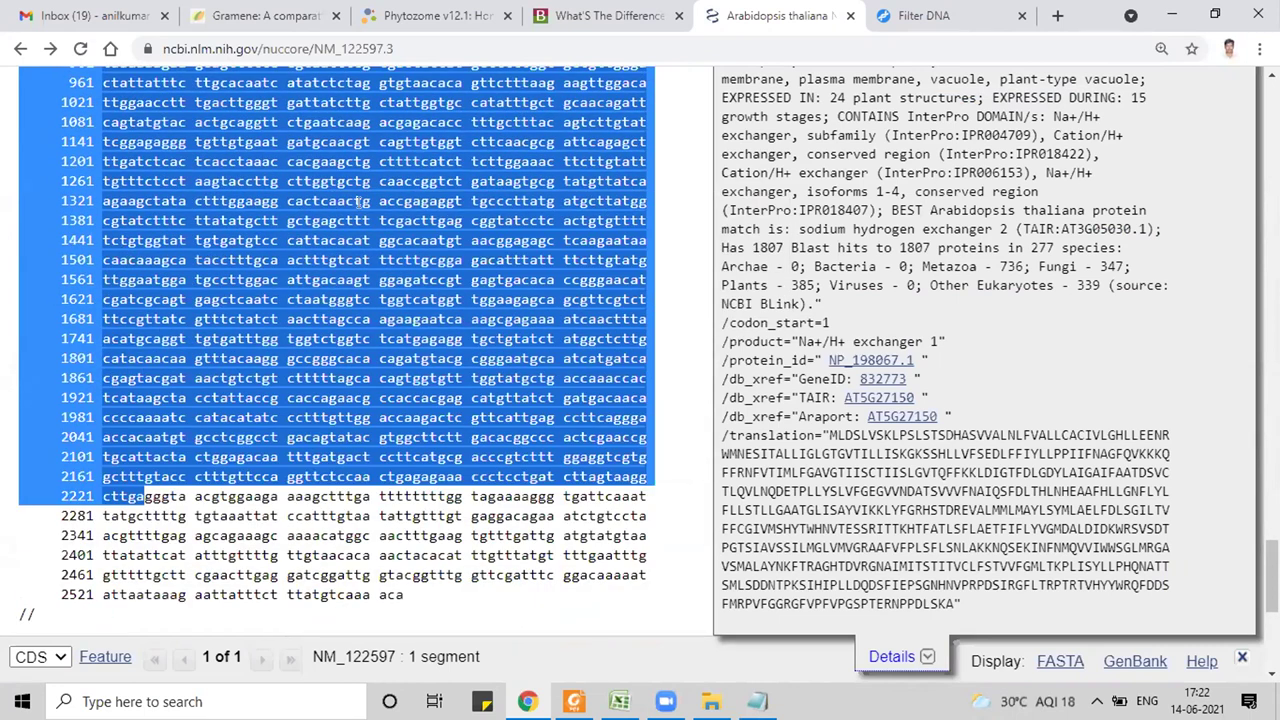
Step: Replace the sequence in the Filter DNA input with the newly copied NHX1 coding sequence
left_click(910, 15)
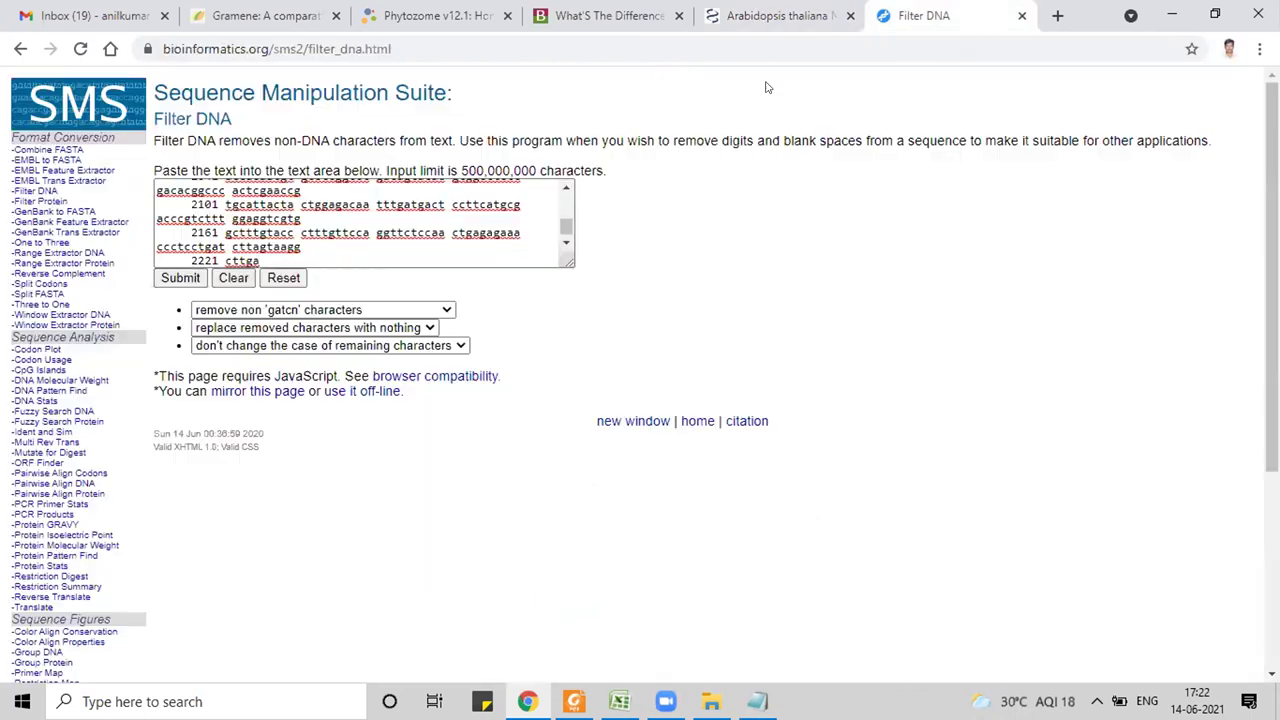
left_click(233, 278)
left_click(233, 224)
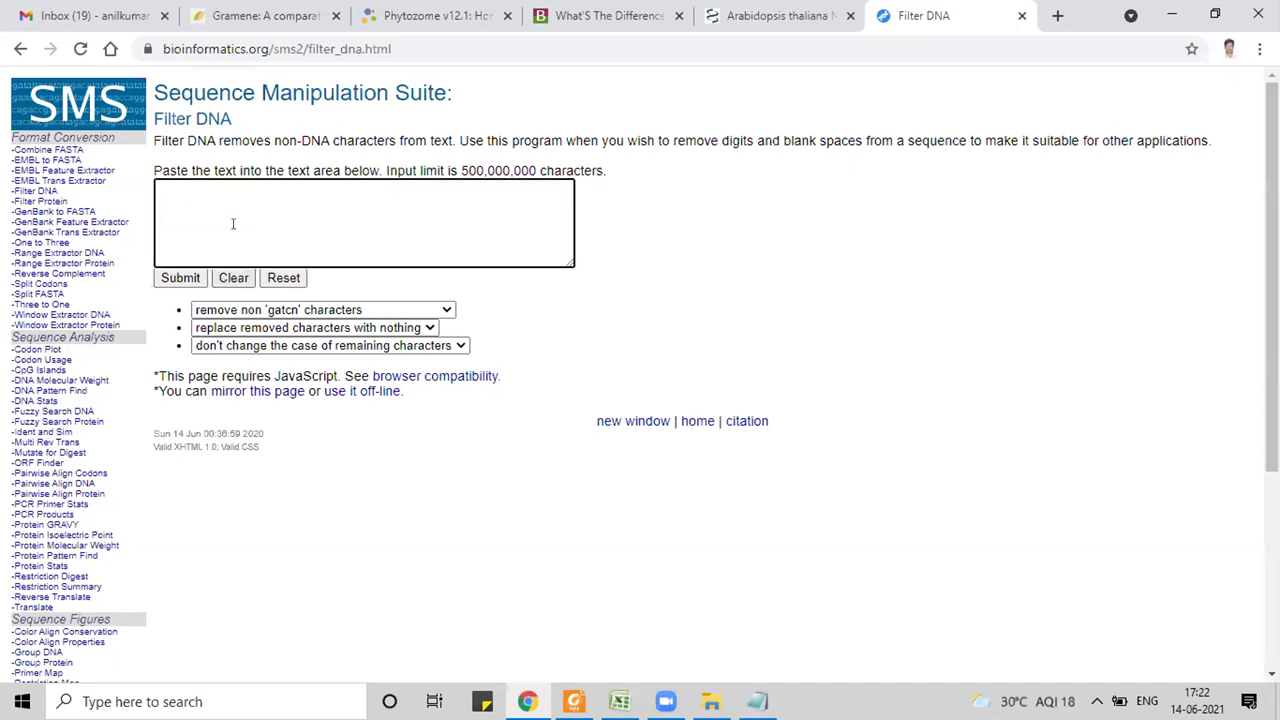
key("ctrl+v")
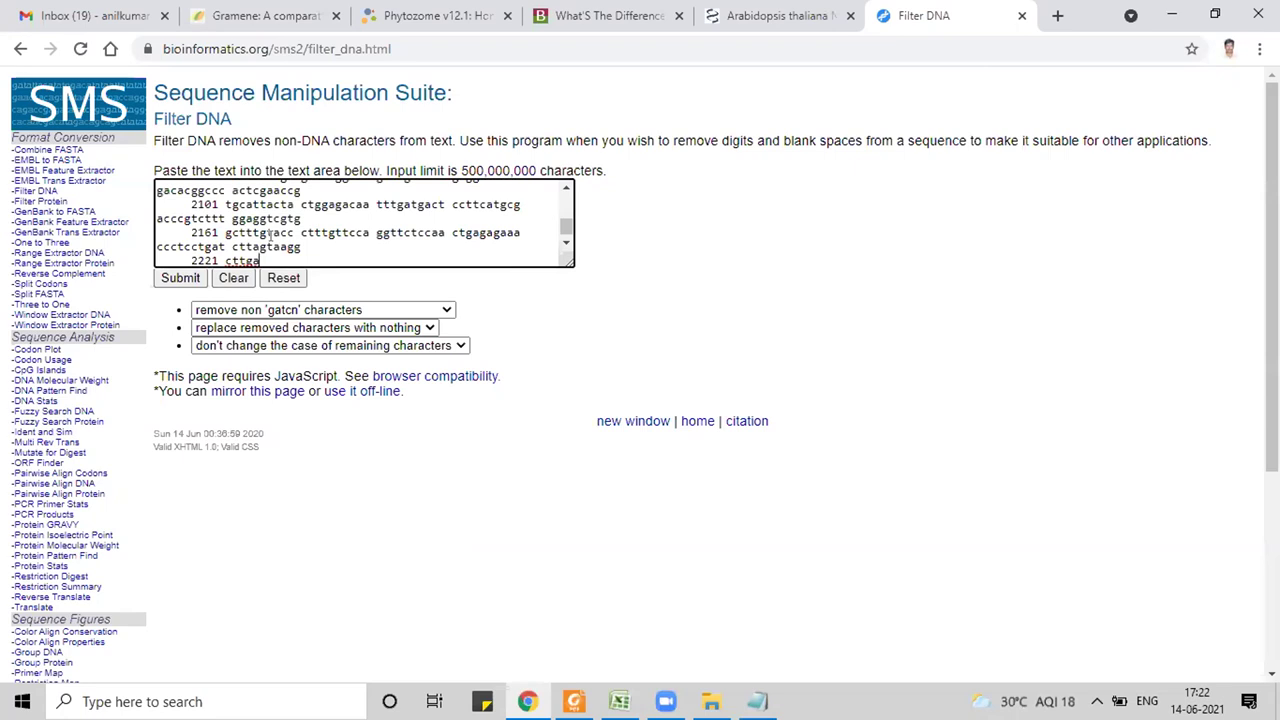
Step: Copy the selected coding sequence once more from the NHX1 record and return to the Filter DNA page
left_click(780, 15)
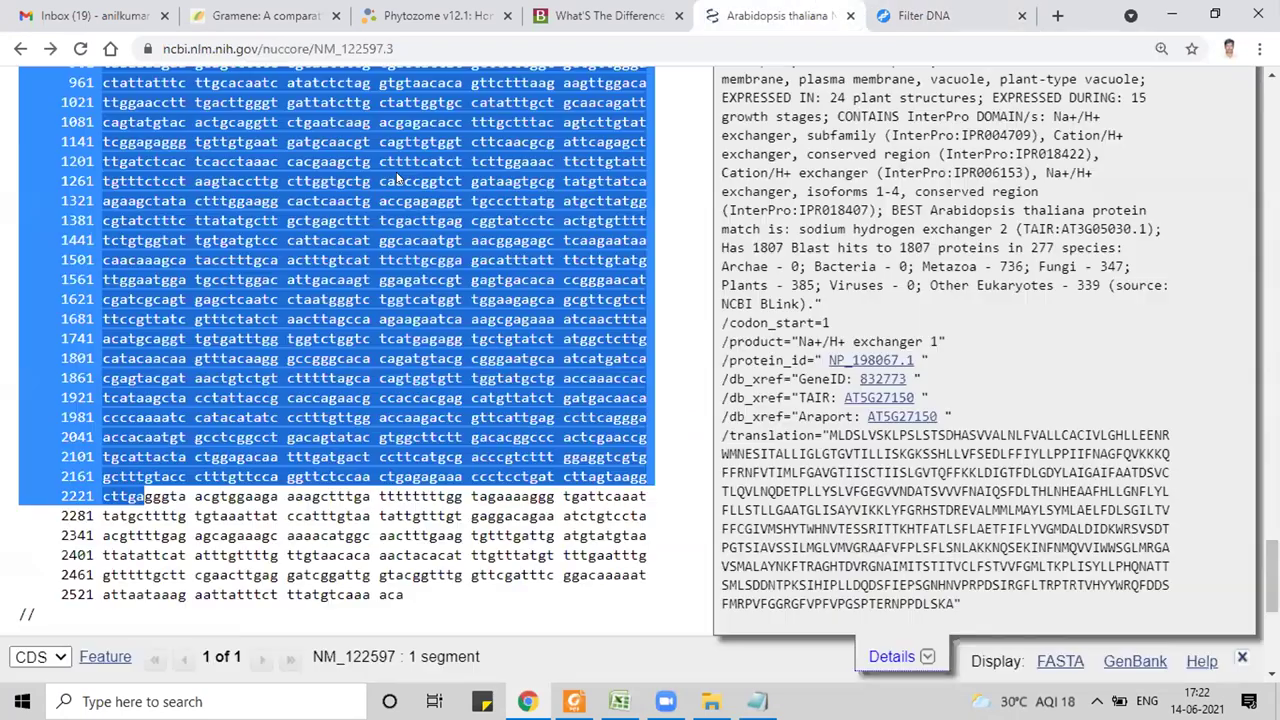
right_click(402, 181)
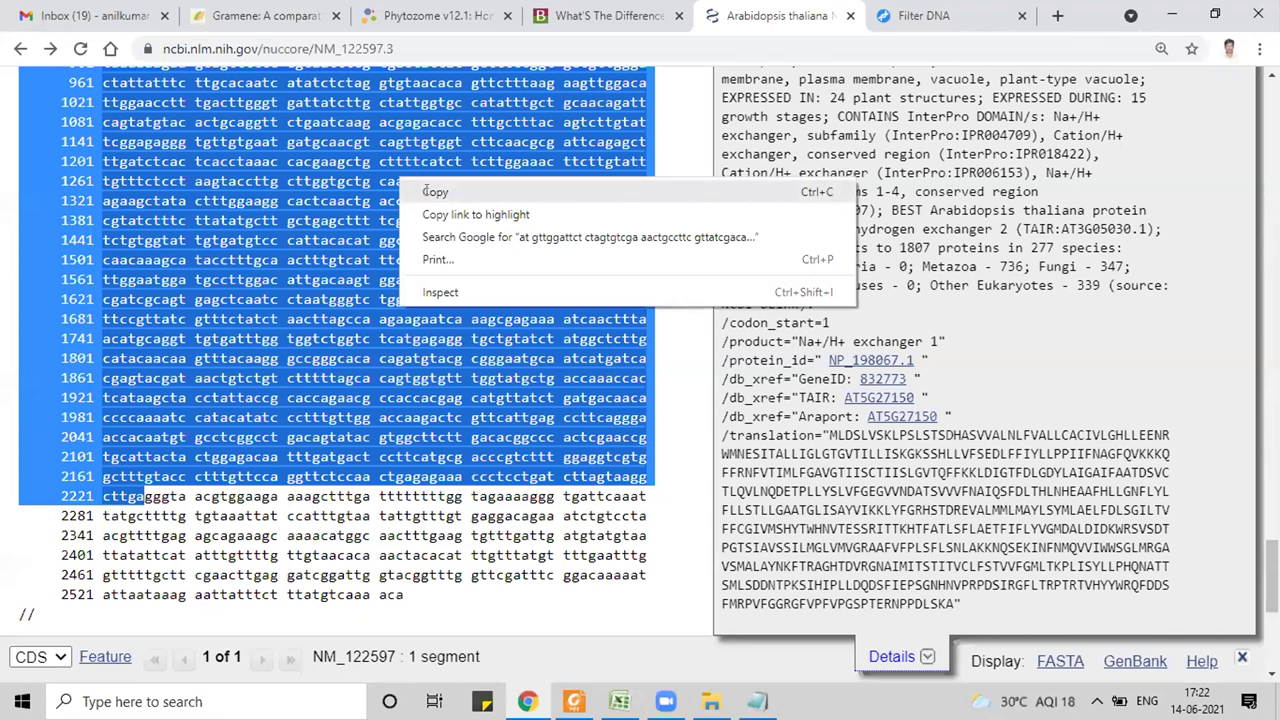
left_click(430, 192)
left_click(905, 15)
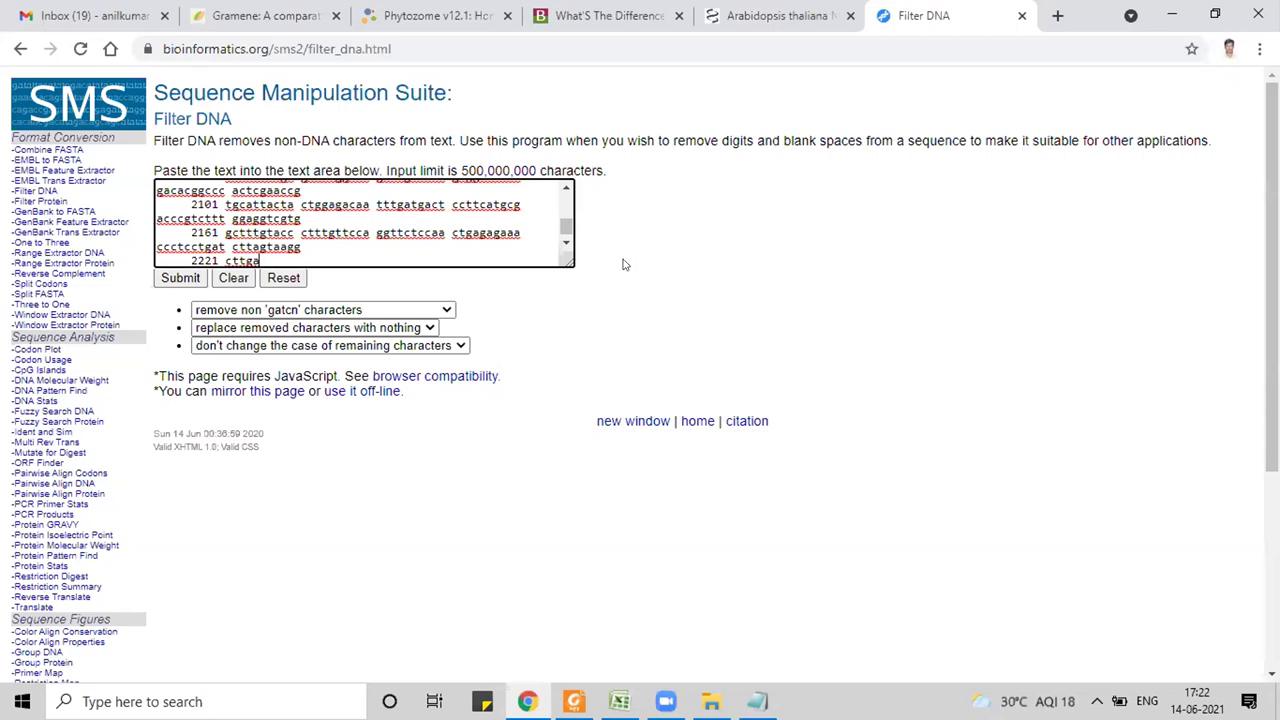
Step: Examine the NHX1 record's translation, the selected coding region within the full sequence, and the gene and CDS feature ranges
left_click(735, 12)
scroll(8, 268, "up", 10)
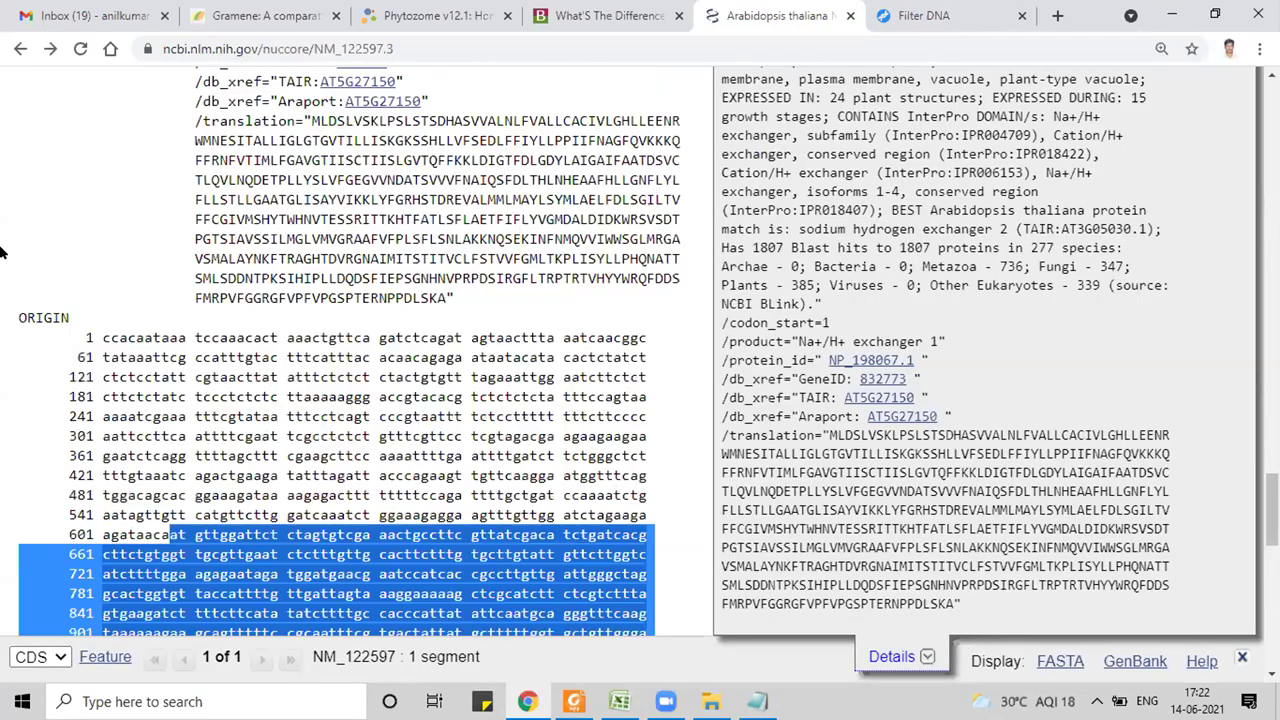
scroll(8, 268, "up", 2)
scroll(89, 390, "down", 6)
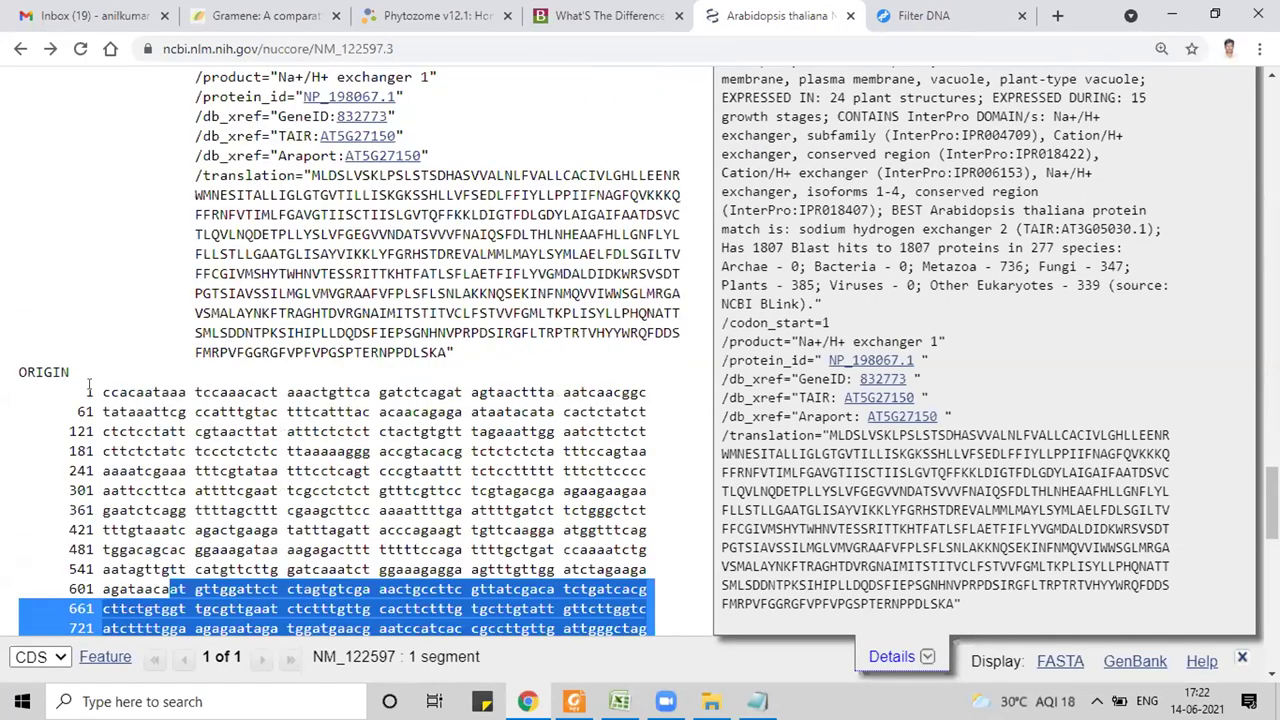
scroll(291, 338, "down", 8)
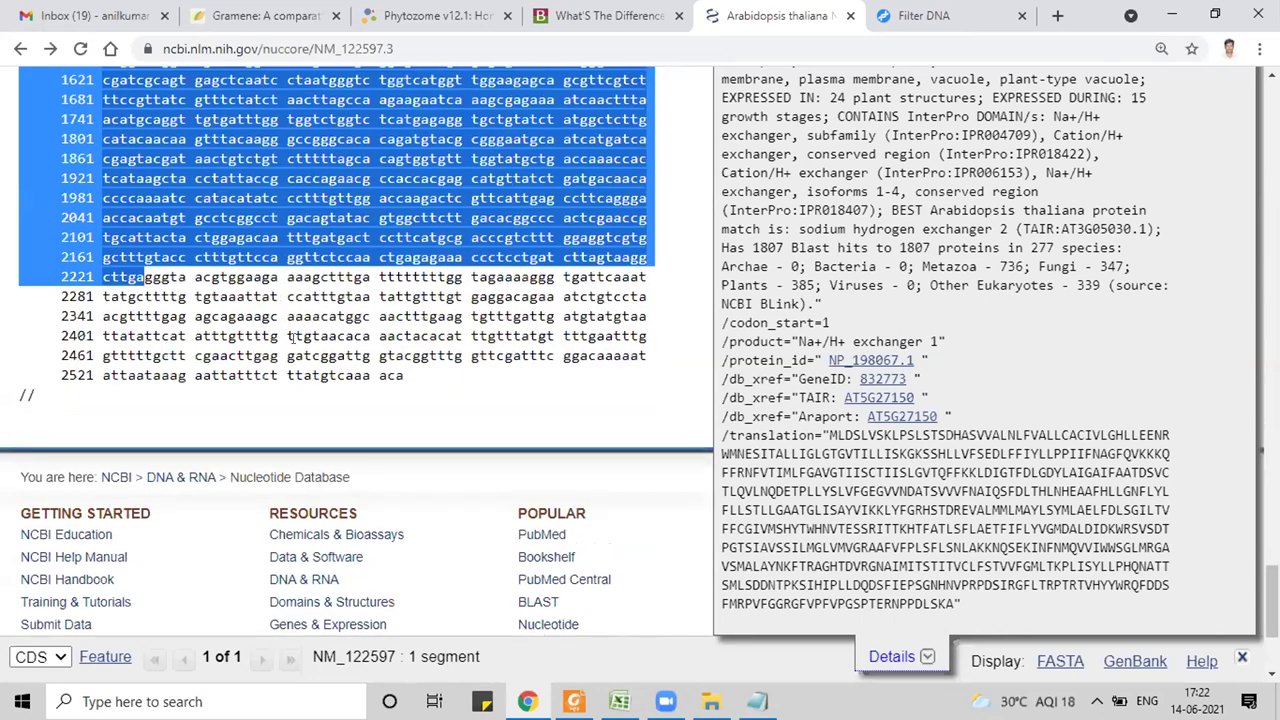
scroll(291, 338, "up", 15)
scroll(238, 336, "up", 7)
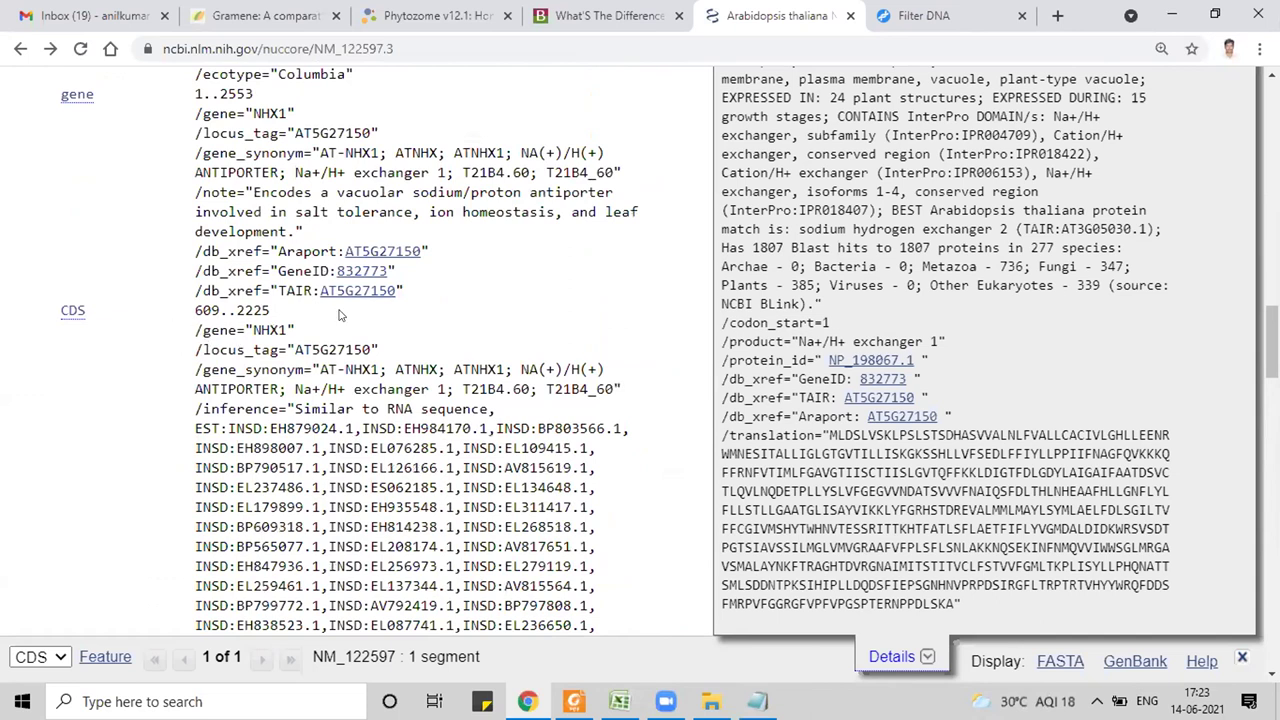
scroll(339, 315, "up", 3)
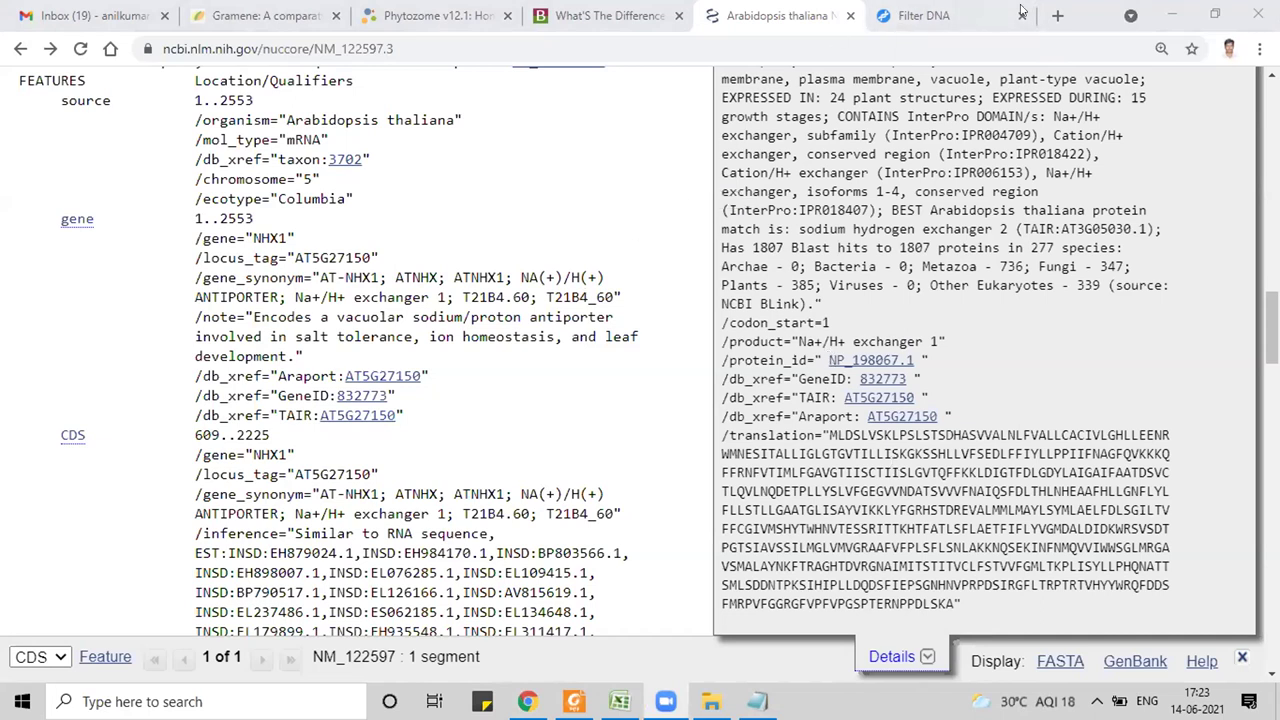
Step: Review the Filter DNA input and examine the NHX1 record's title, definition, source organism and first reference with its author list
left_click(945, 10)
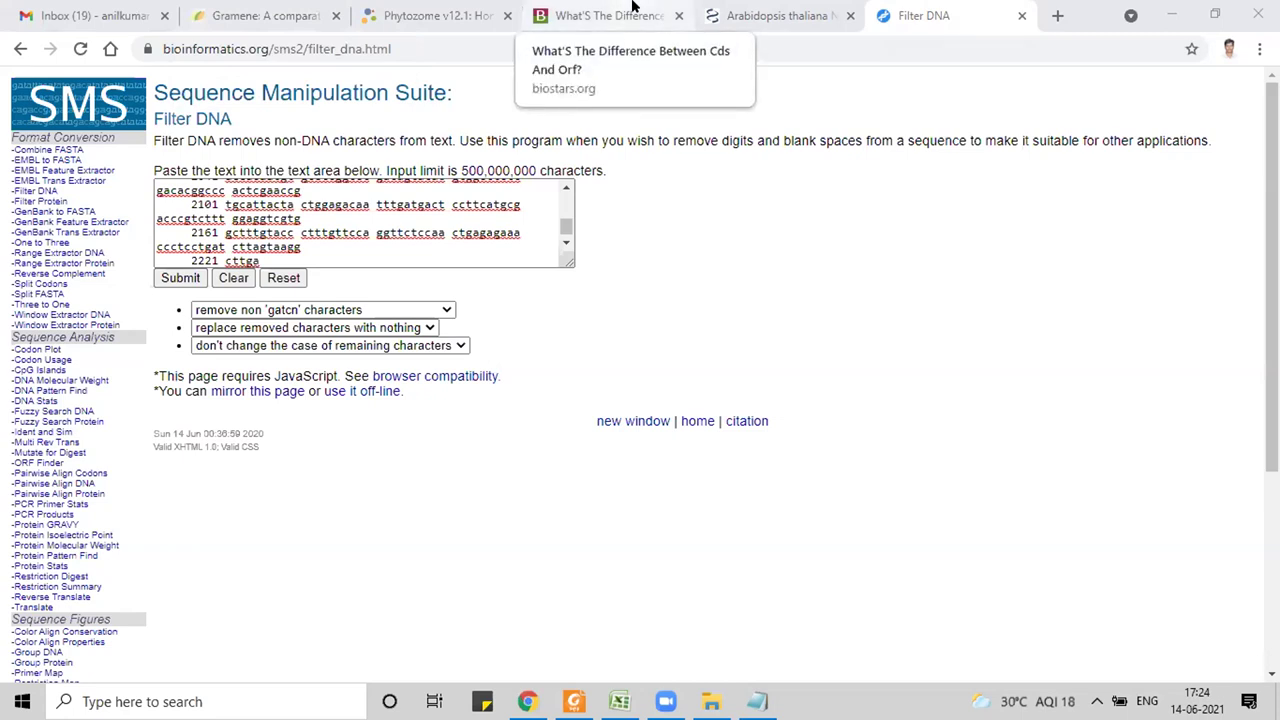
left_click(770, 15)
scroll(530, 235, "up", 10)
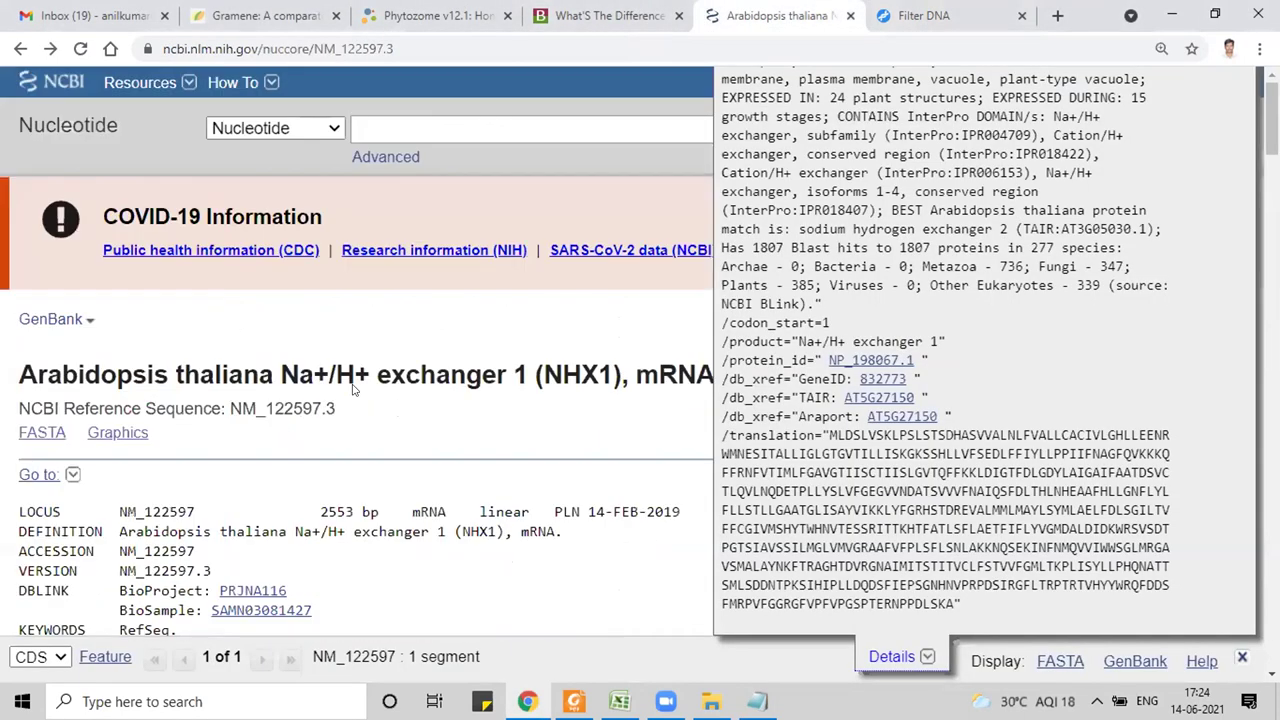
scroll(530, 235, "down", 2)
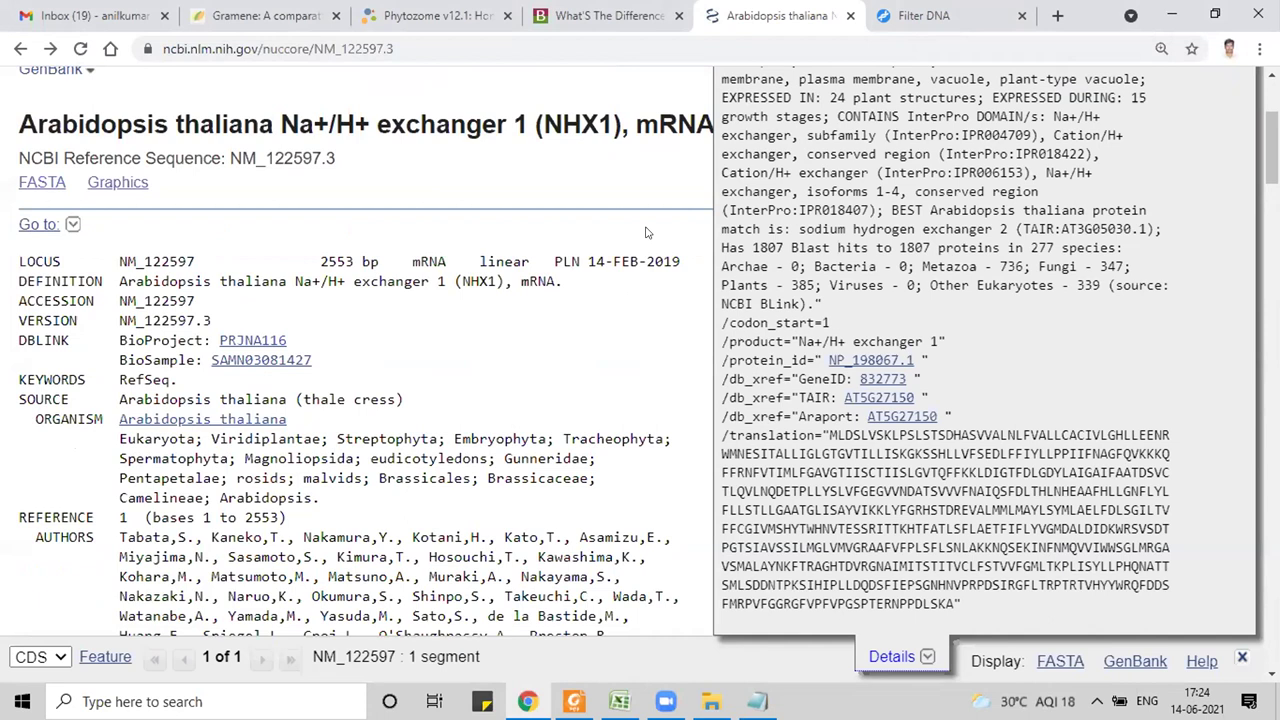
scroll(441, 350, "up", 1)
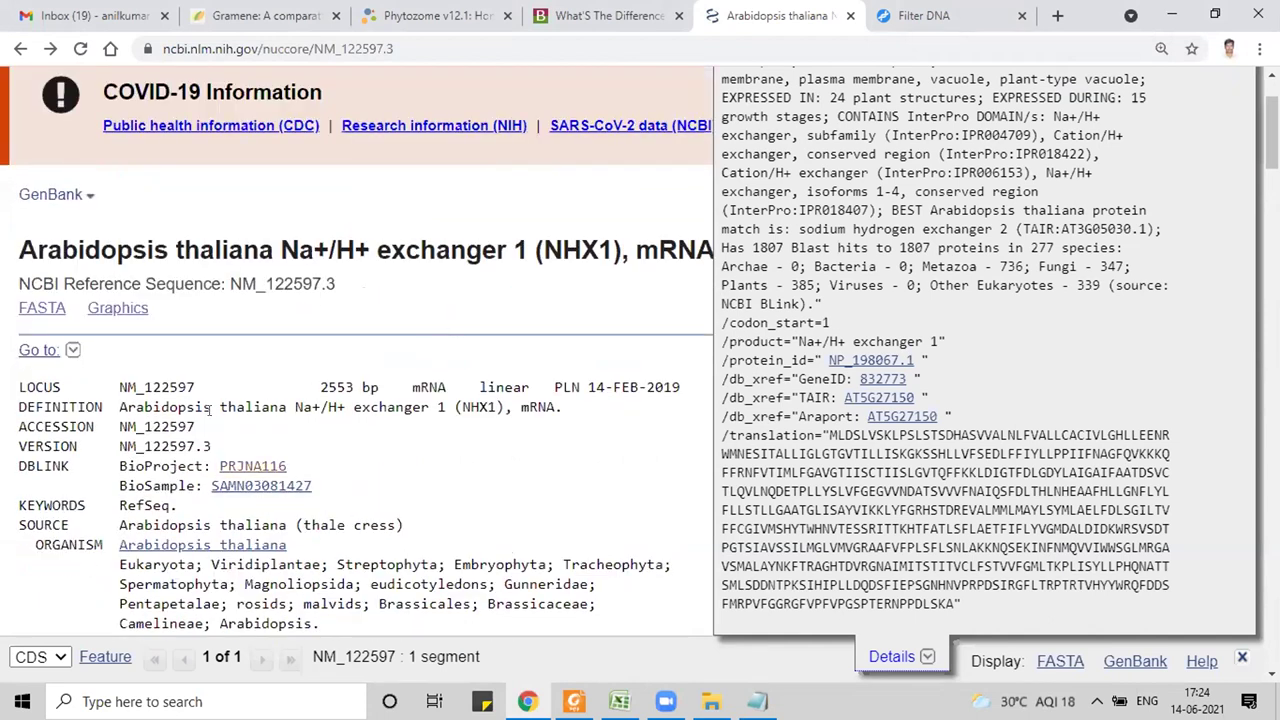
scroll(318, 388, "down", 1)
scroll(220, 340, "down", 2)
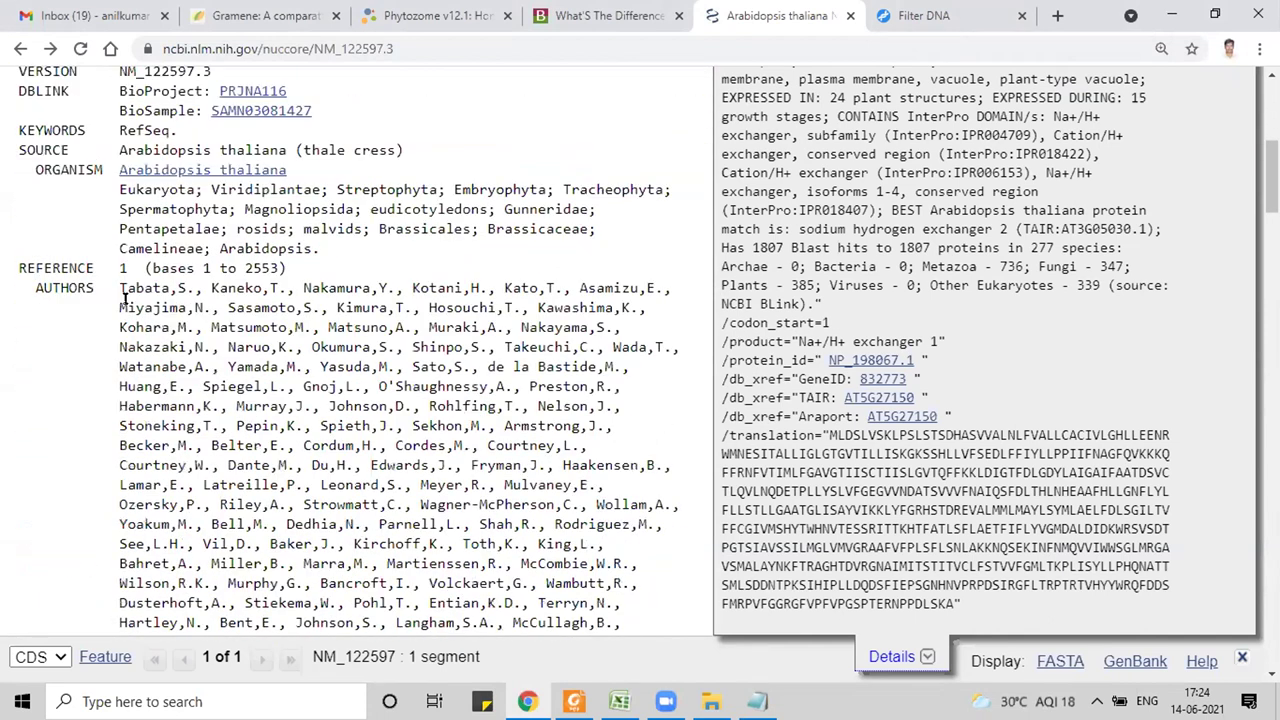
scroll(124, 297, "down", 2)
scroll(358, 388, "up", 2)
left_click_drag(120, 288, 420, 660)
left_click_drag(398, 430, 400, 432)
scroll(576, 450, "down", 3)
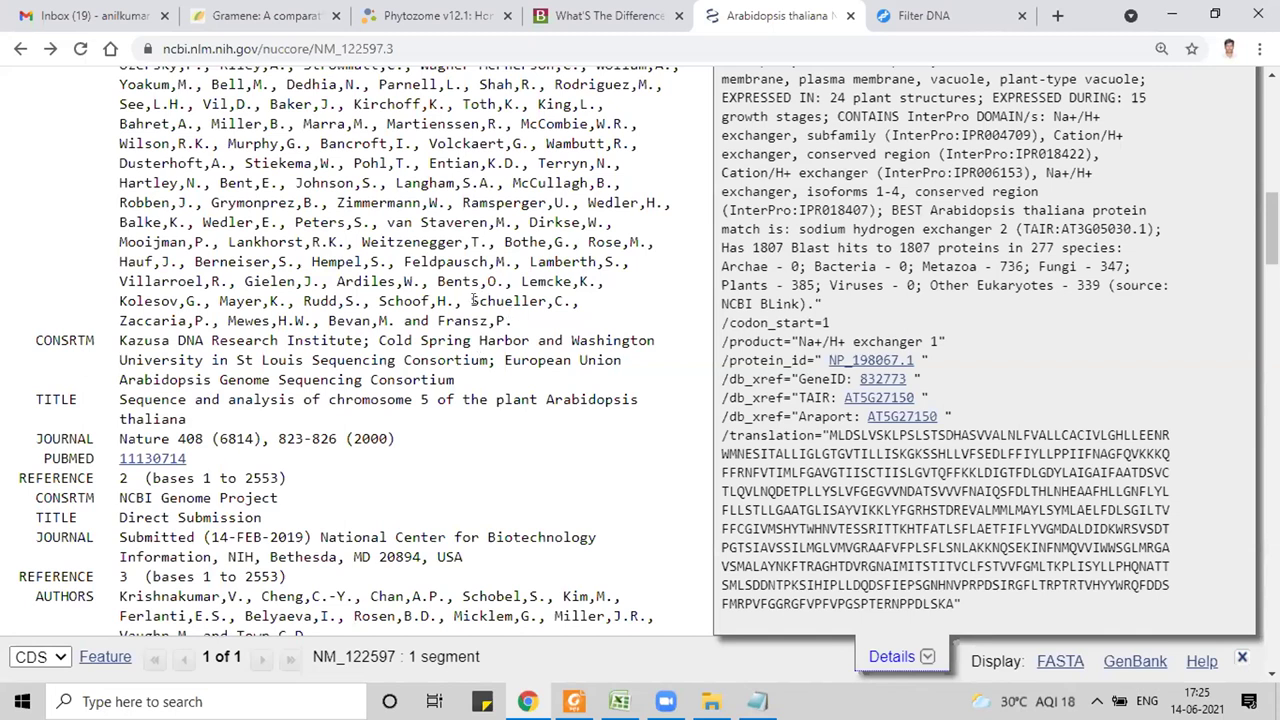
Step: Examine the NHX1 record from its definition through the source, gene and CDS features
scroll(340, 290, "up", 3)
scroll(323, 316, "up", 5)
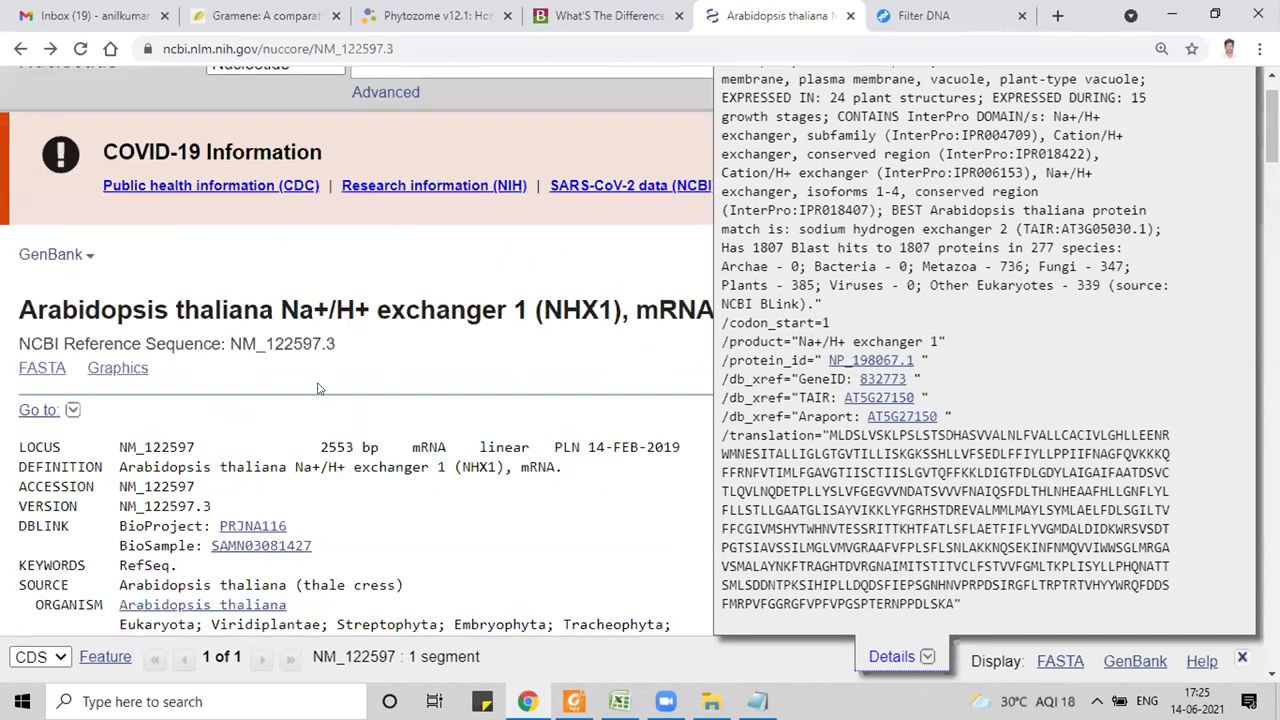
scroll(257, 320, "down", 1)
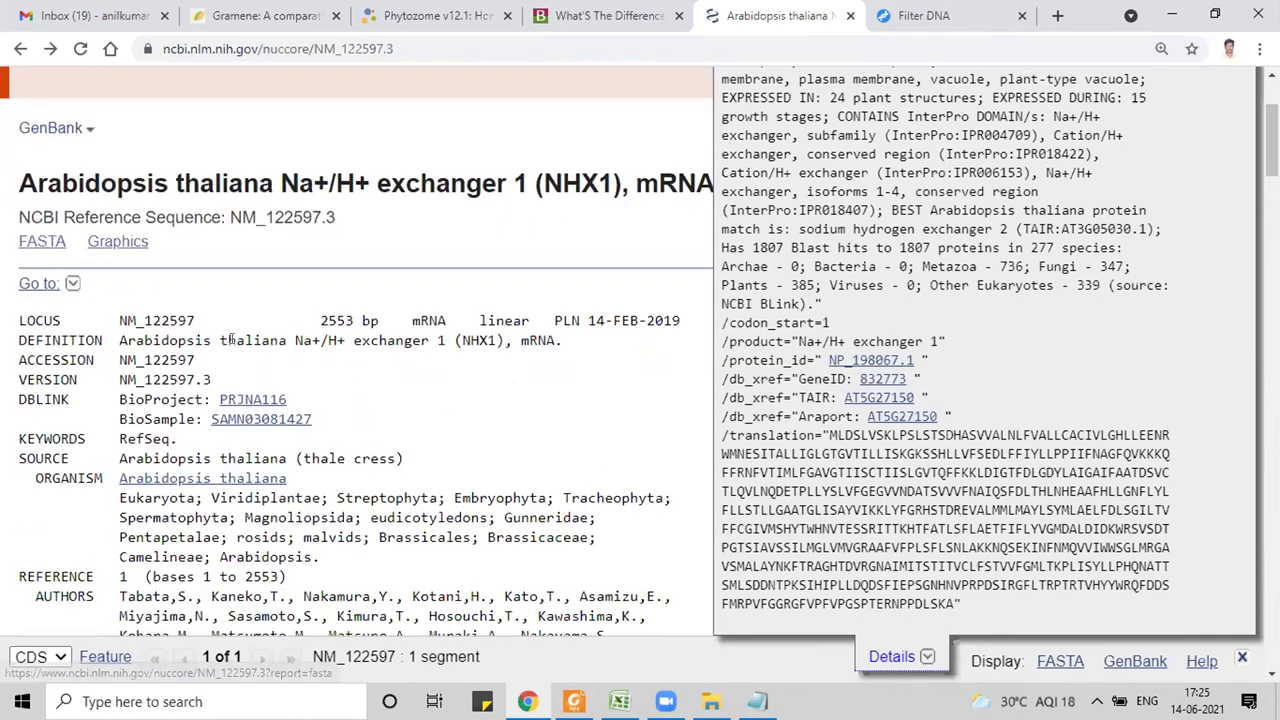
scroll(232, 339, "down", 4)
scroll(232, 338, "down", 15)
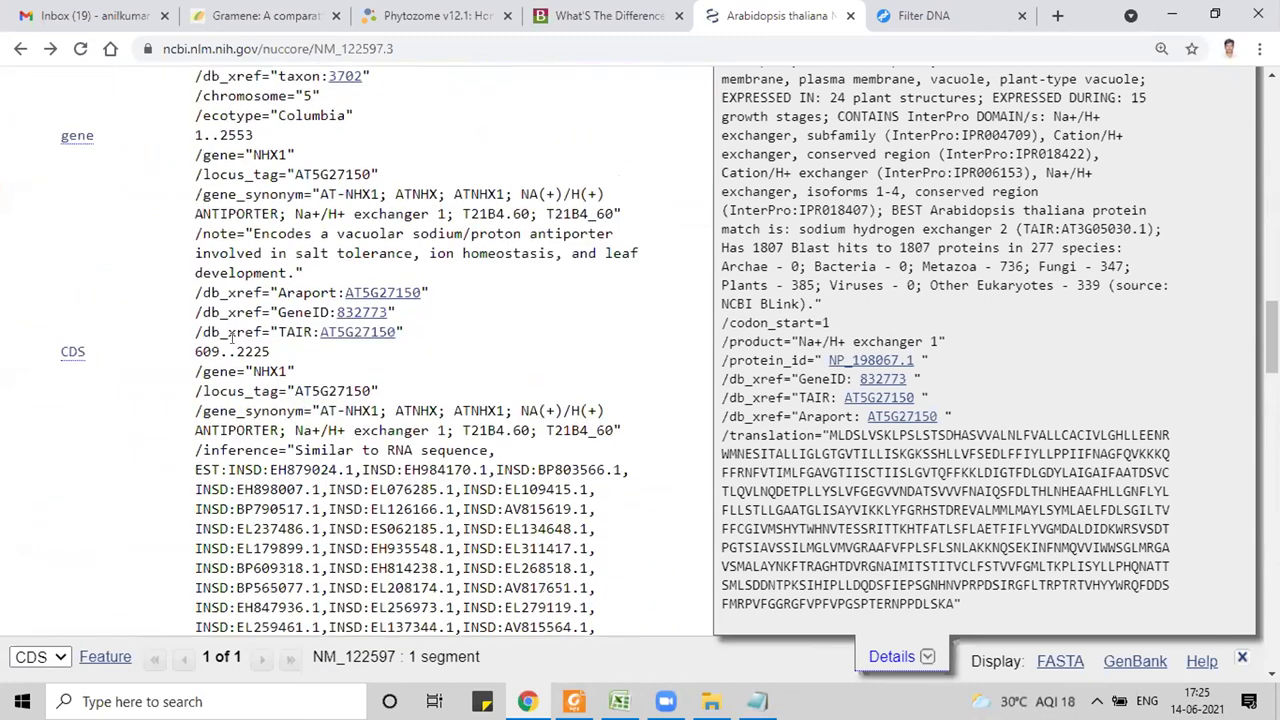
scroll(235, 300, "up", 1)
scroll(238, 285, "up", 5)
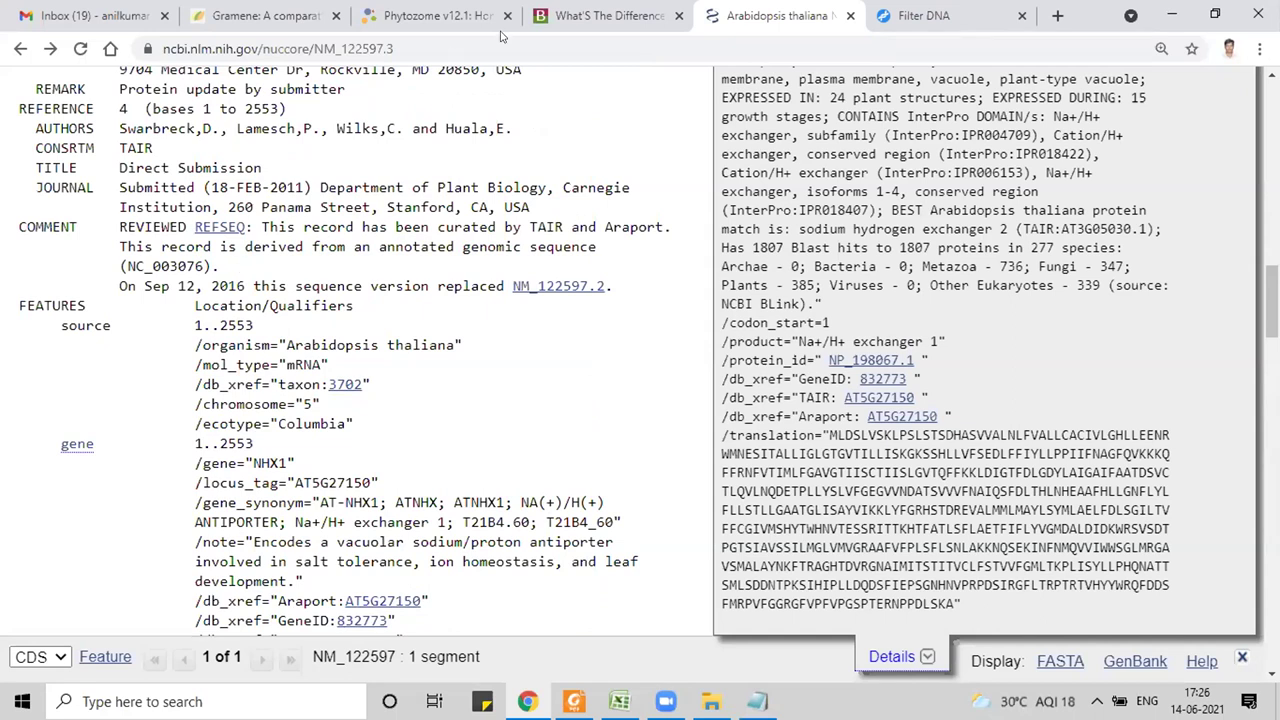
Step: Run Filter DNA on the pasted NHX1 coding sequence and copy the filtered bases from the results without their header line
left_click(925, 15)
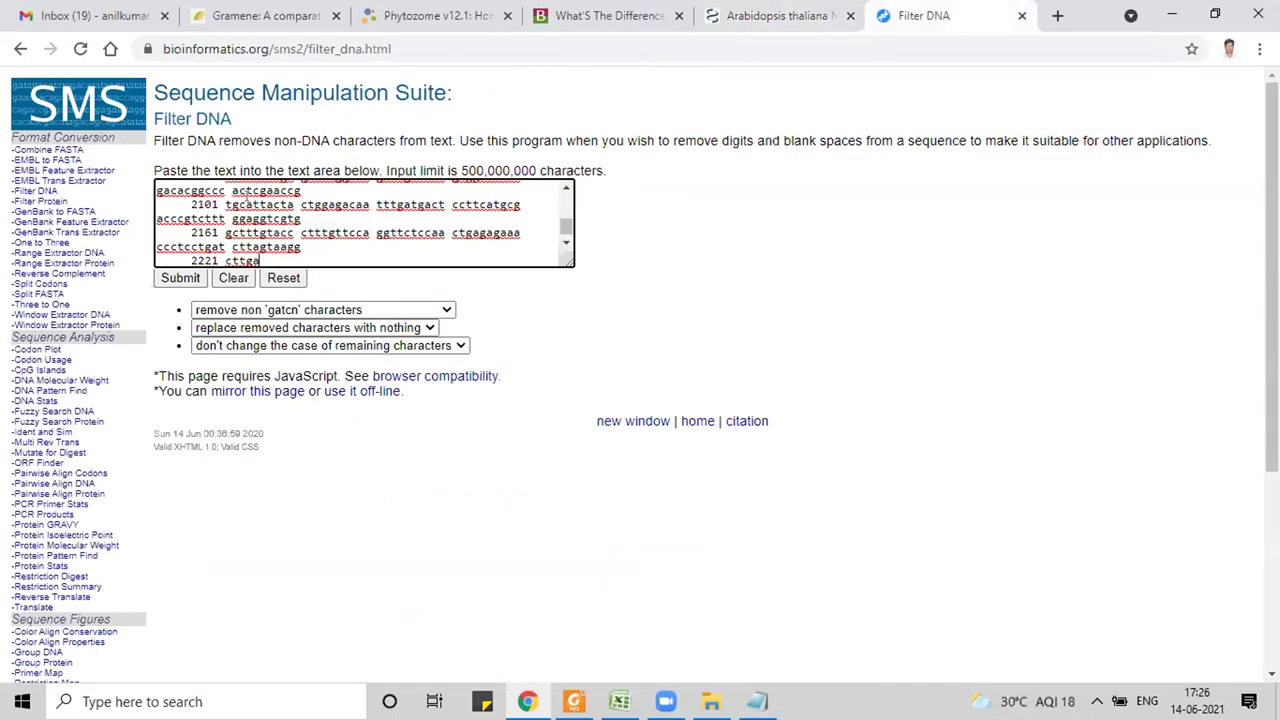
left_click(184, 280)
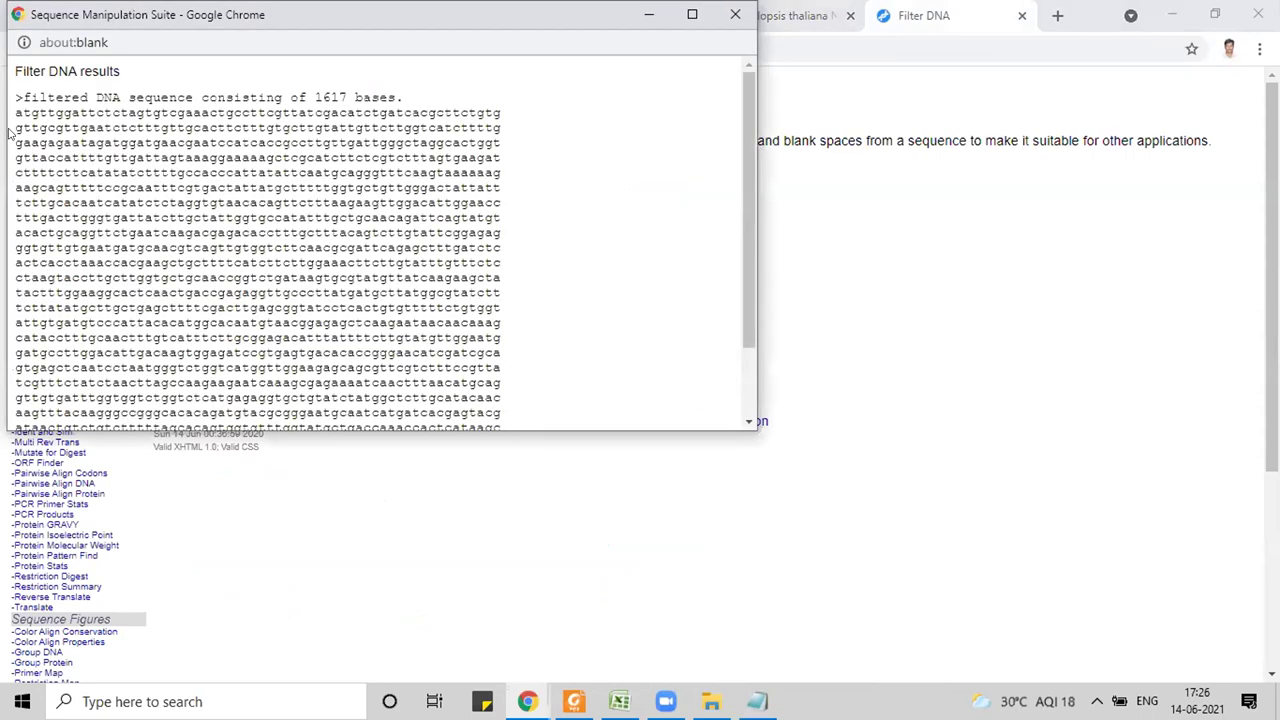
left_click_drag(15, 110, 498, 418)
scroll(420, 260, "up", 2)
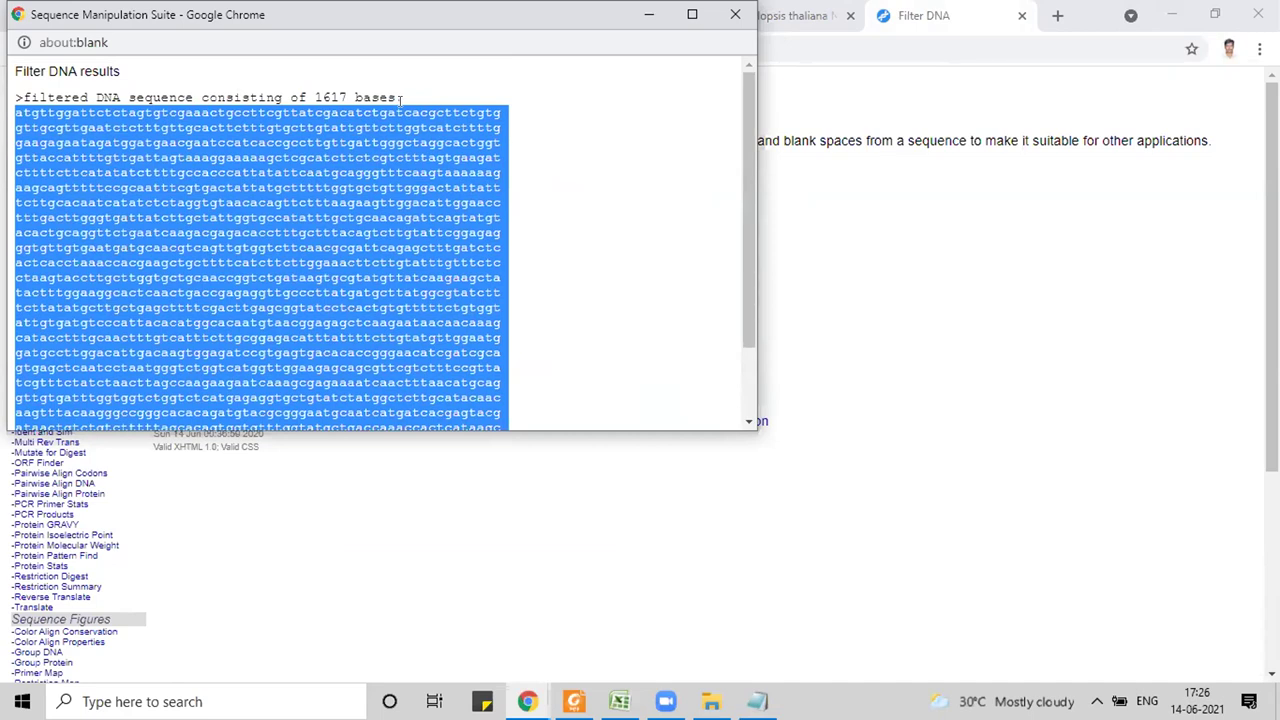
right_click(378, 212)
left_click(395, 222)
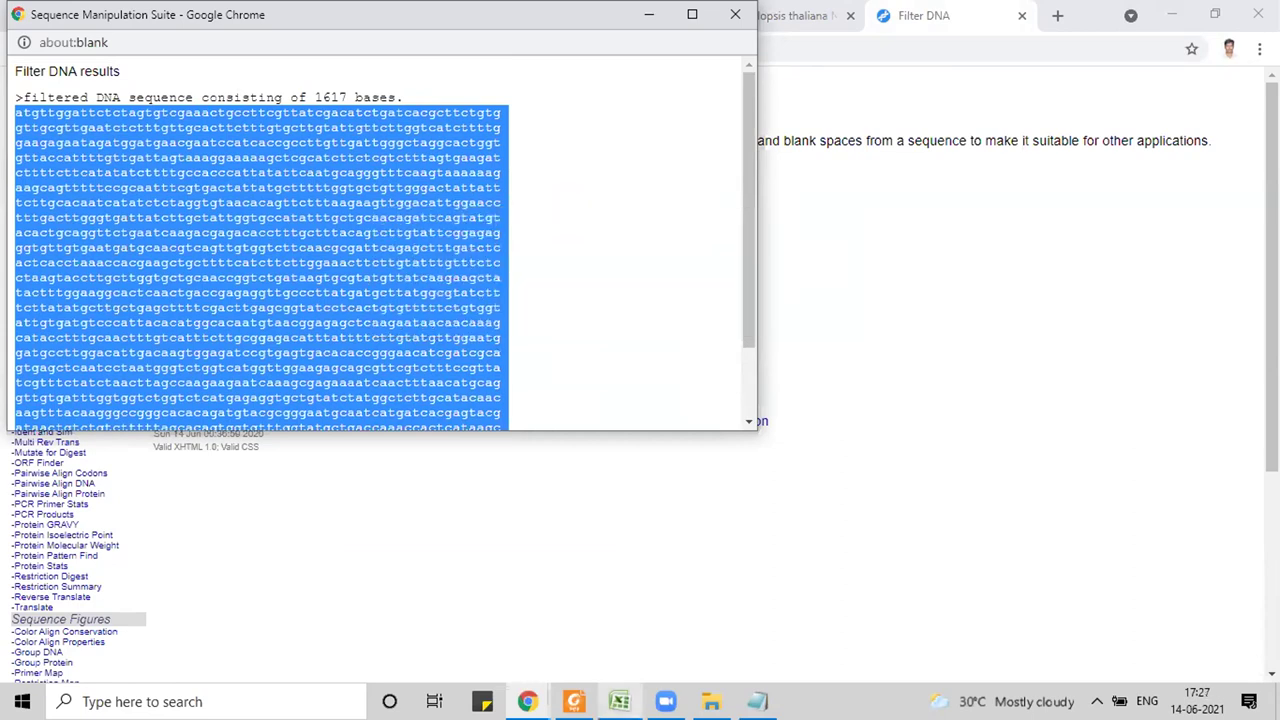
Step: Switch to the Test workbook in Excel and examine the Sorghum CDS sequences and the list of sodium transporter accession numbers
key("alt+Tab")
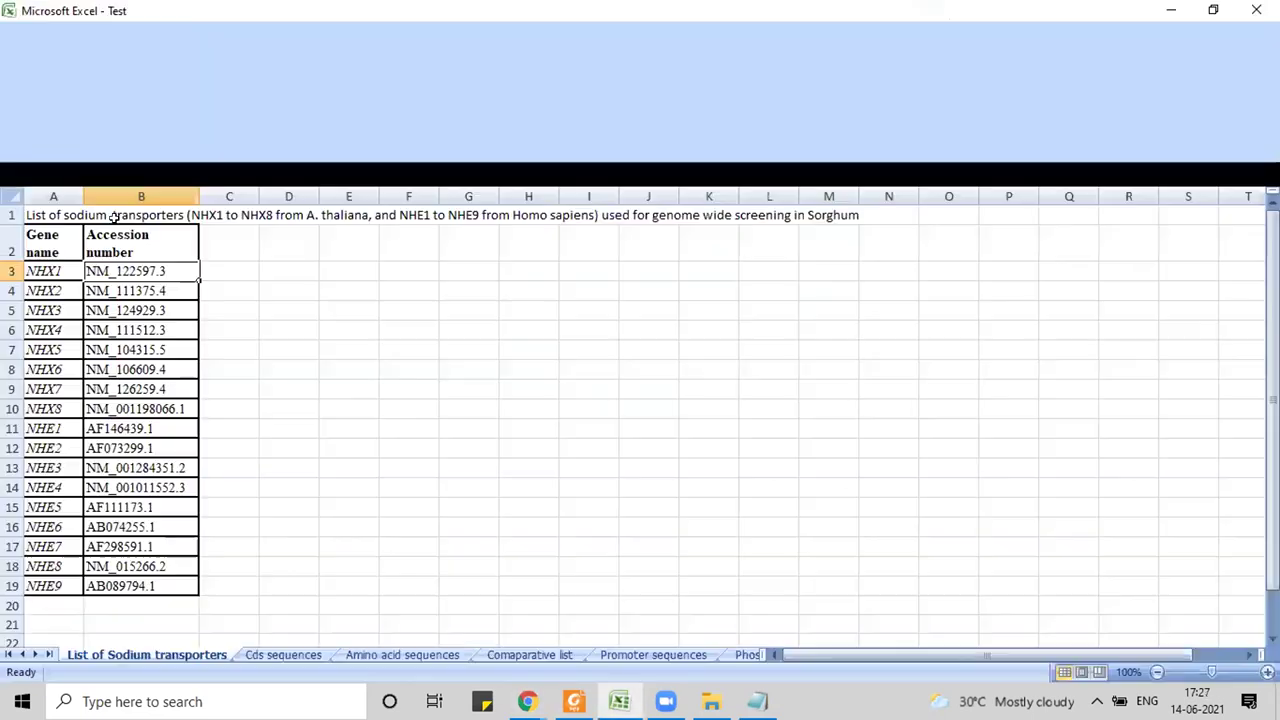
left_click(285, 655)
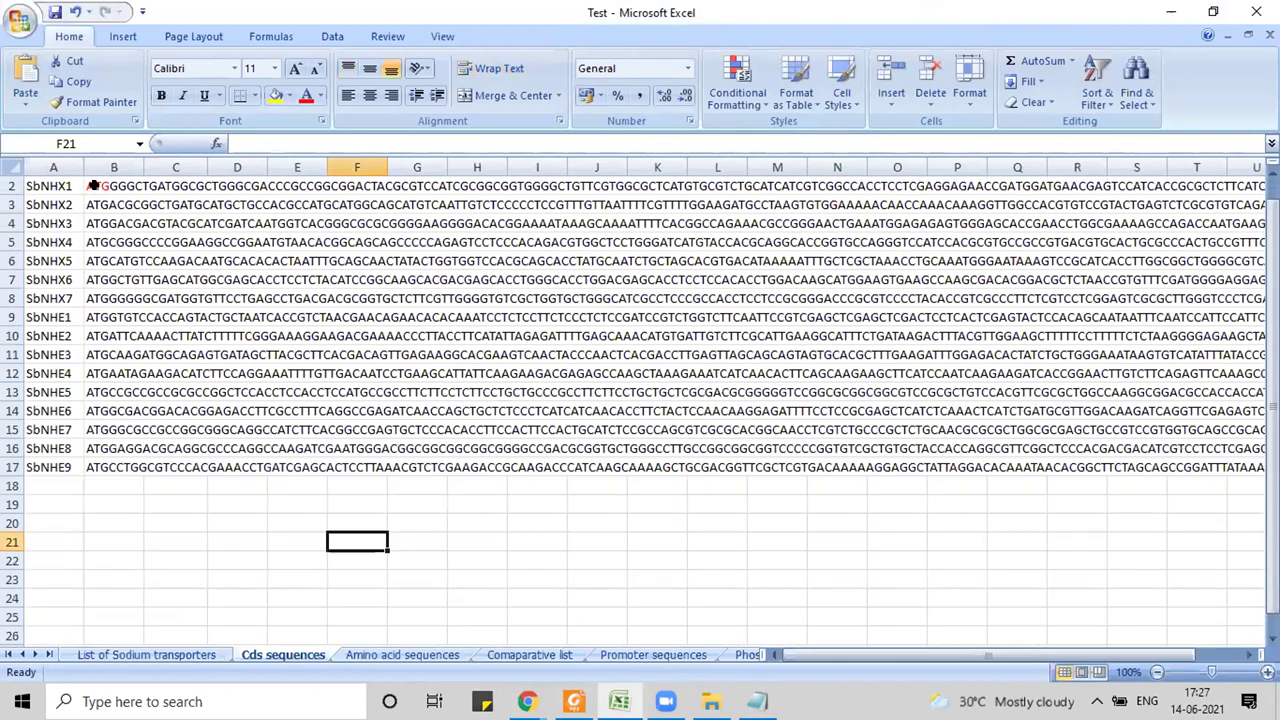
left_click(177, 505)
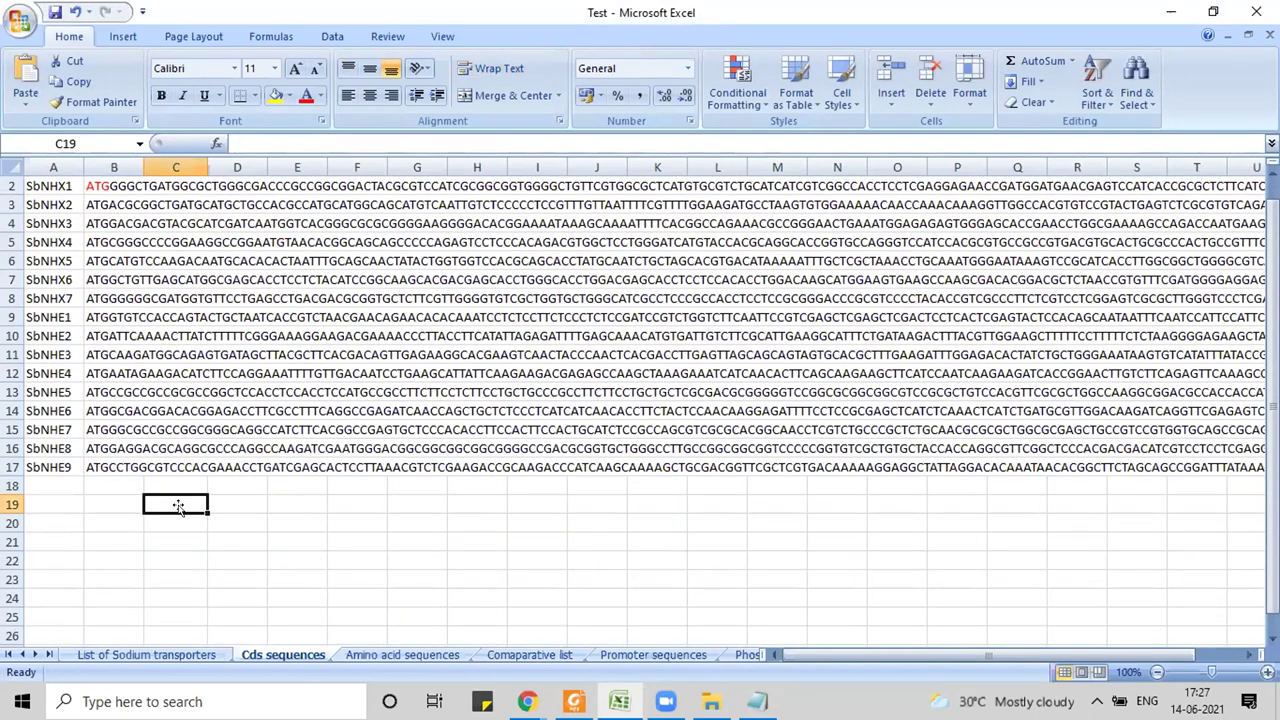
left_click(98, 186)
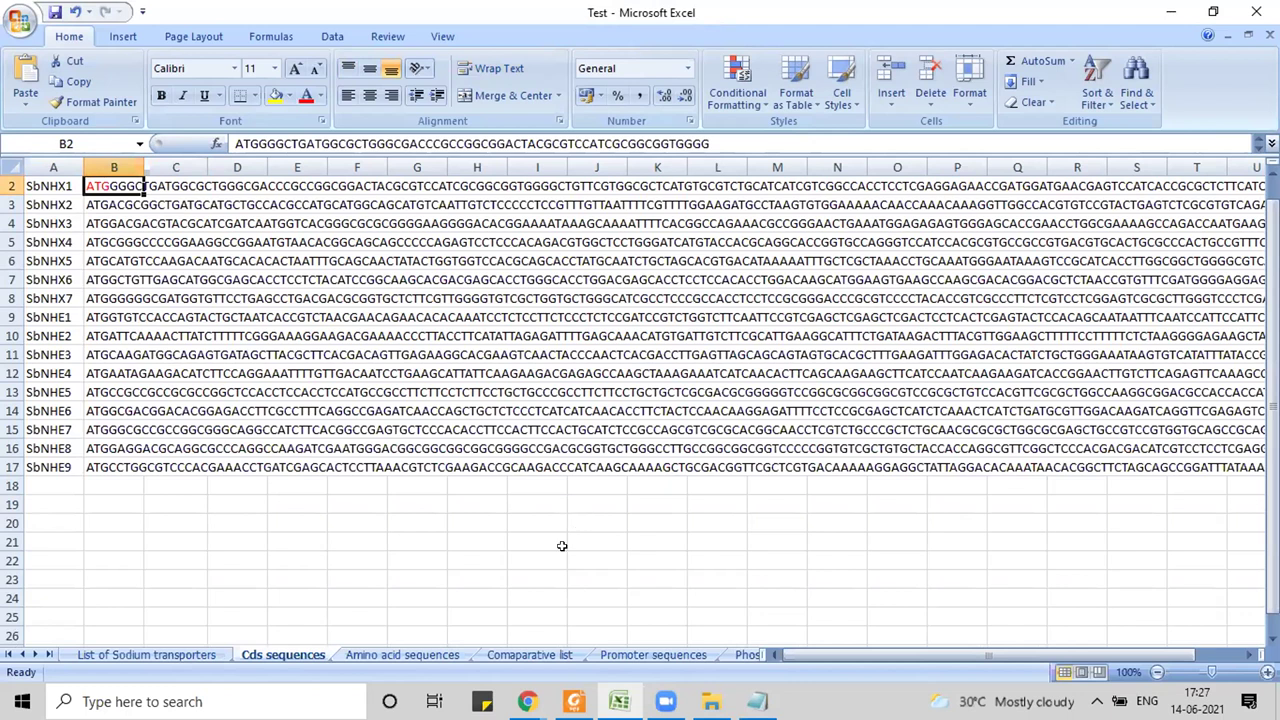
left_click(166, 654)
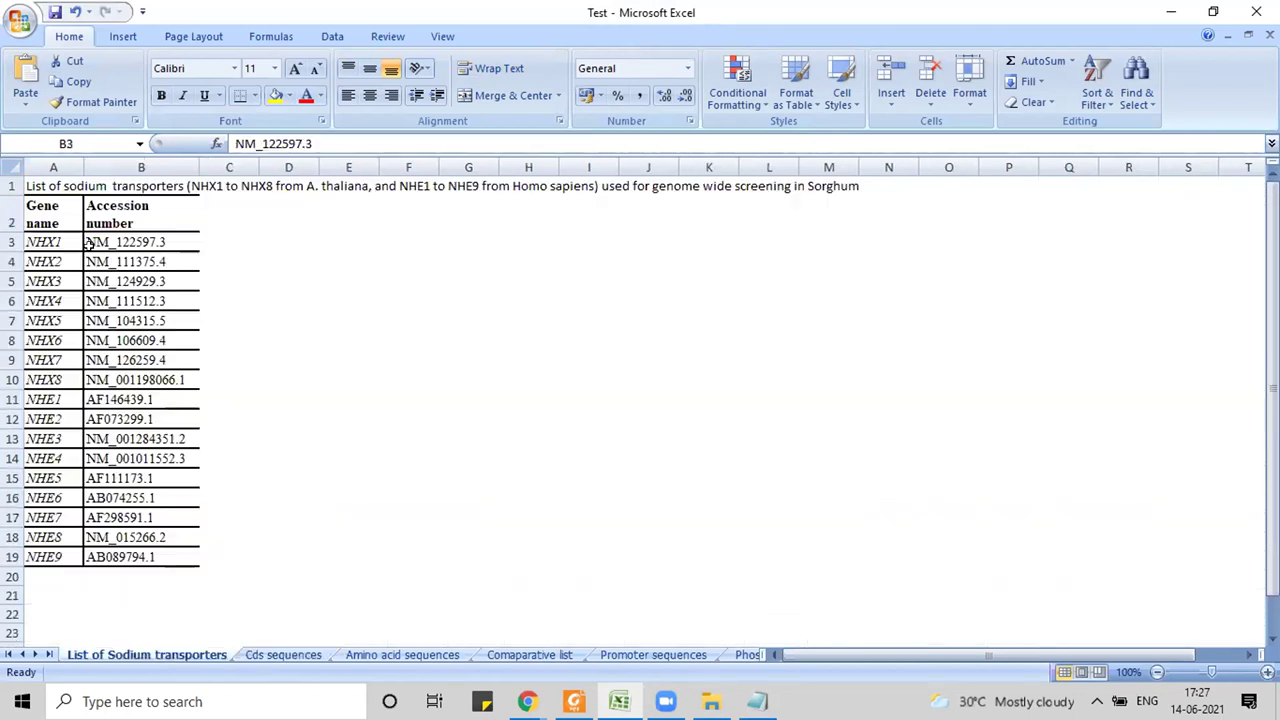
left_click(158, 256)
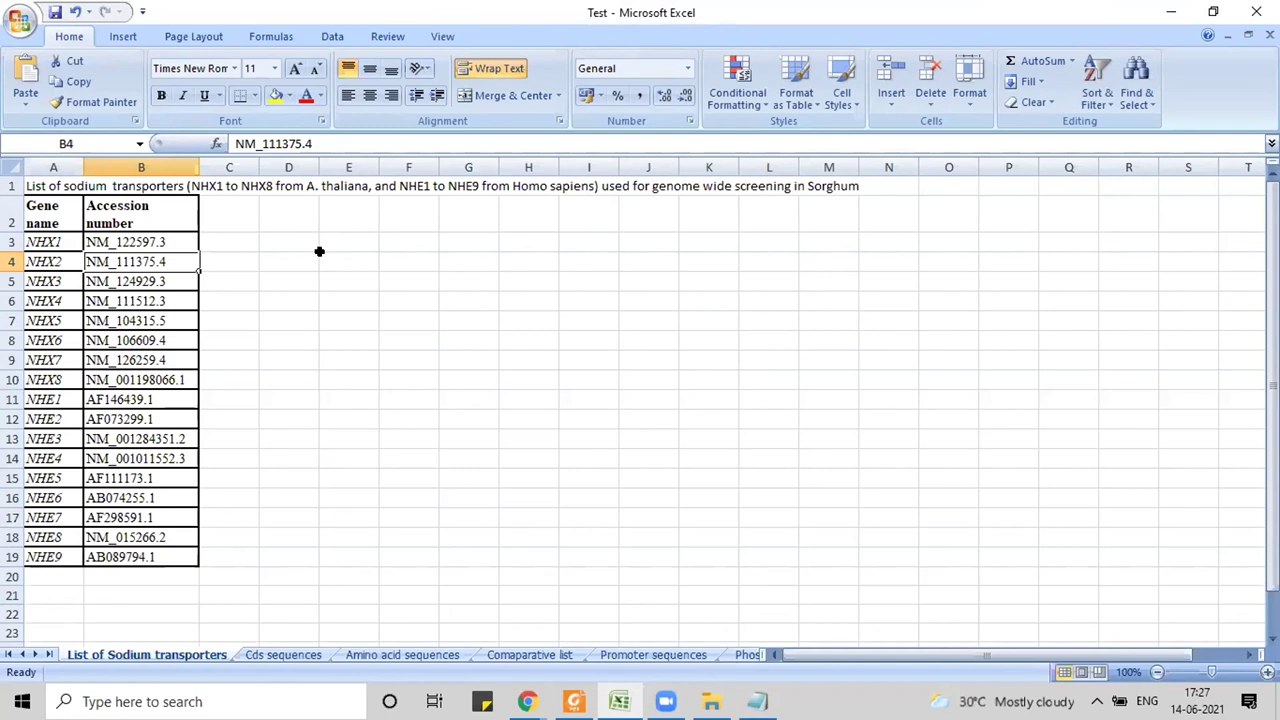
left_click(283, 655)
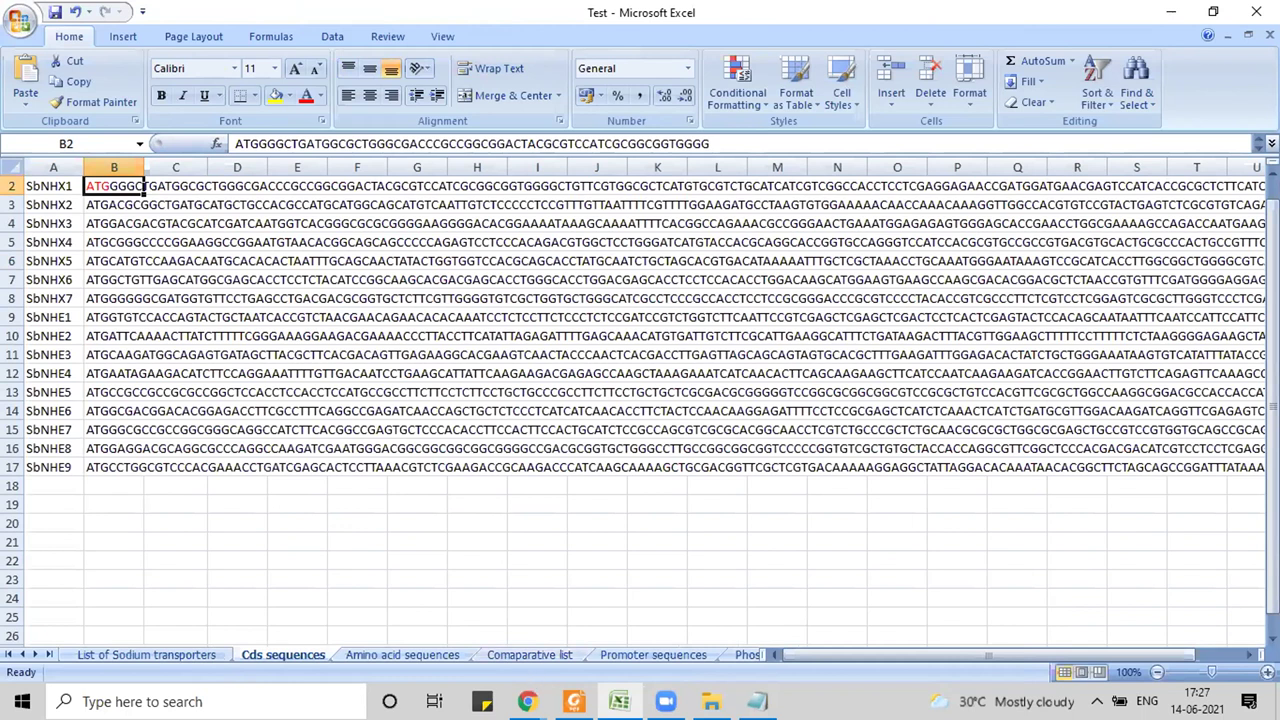
Step: Return to the Filter DNA results window and examine the filtered sequence and its reported base count
left_click(527, 701)
left_click(600, 617)
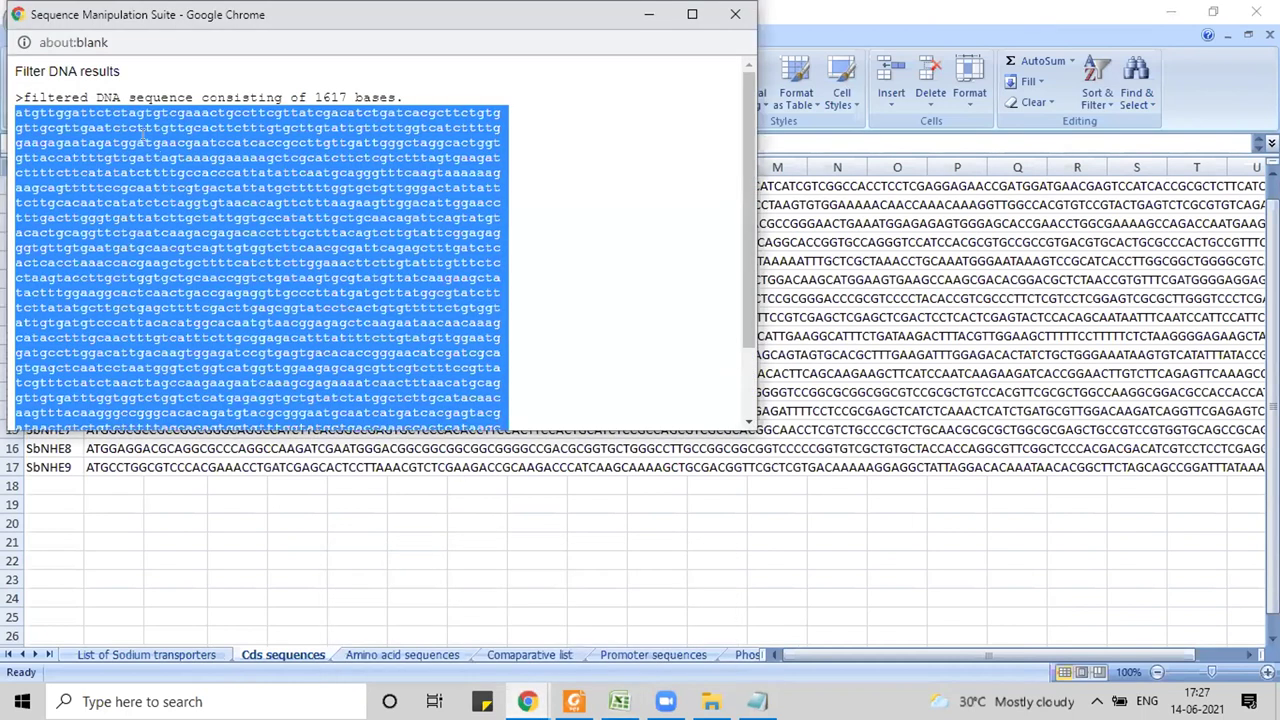
left_click(18, 114)
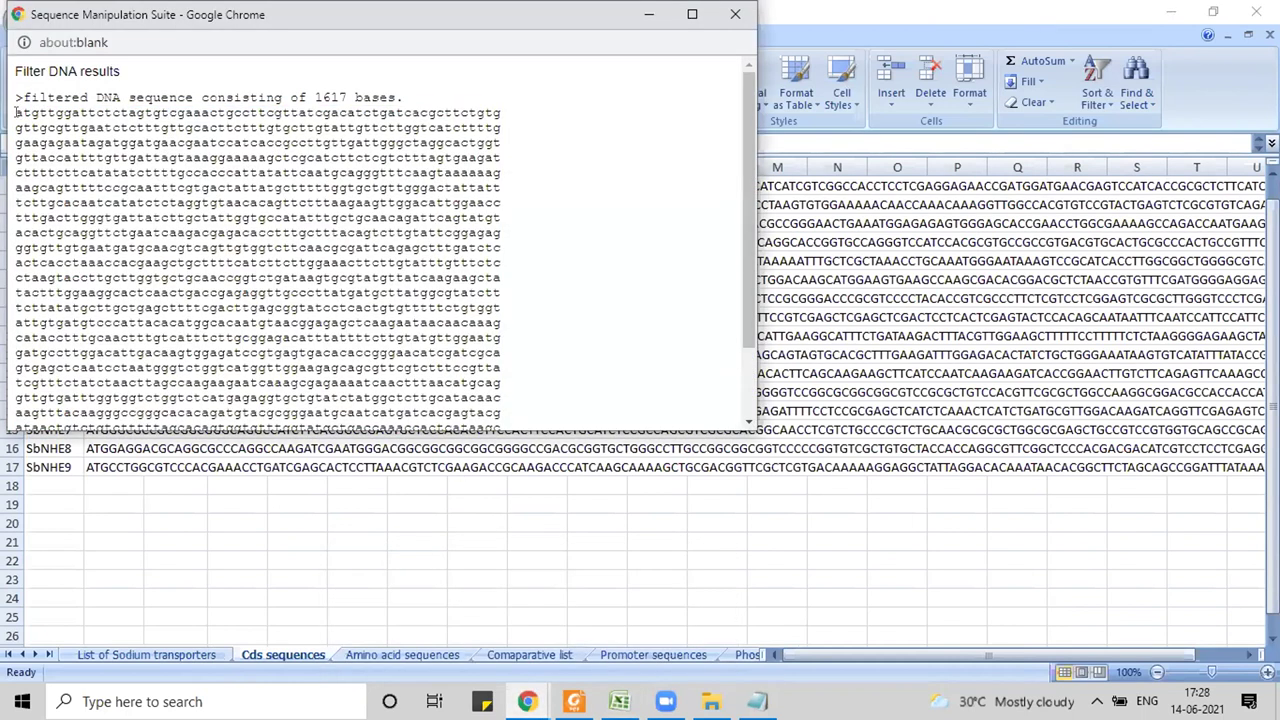
left_click_drag(15, 111, 452, 385)
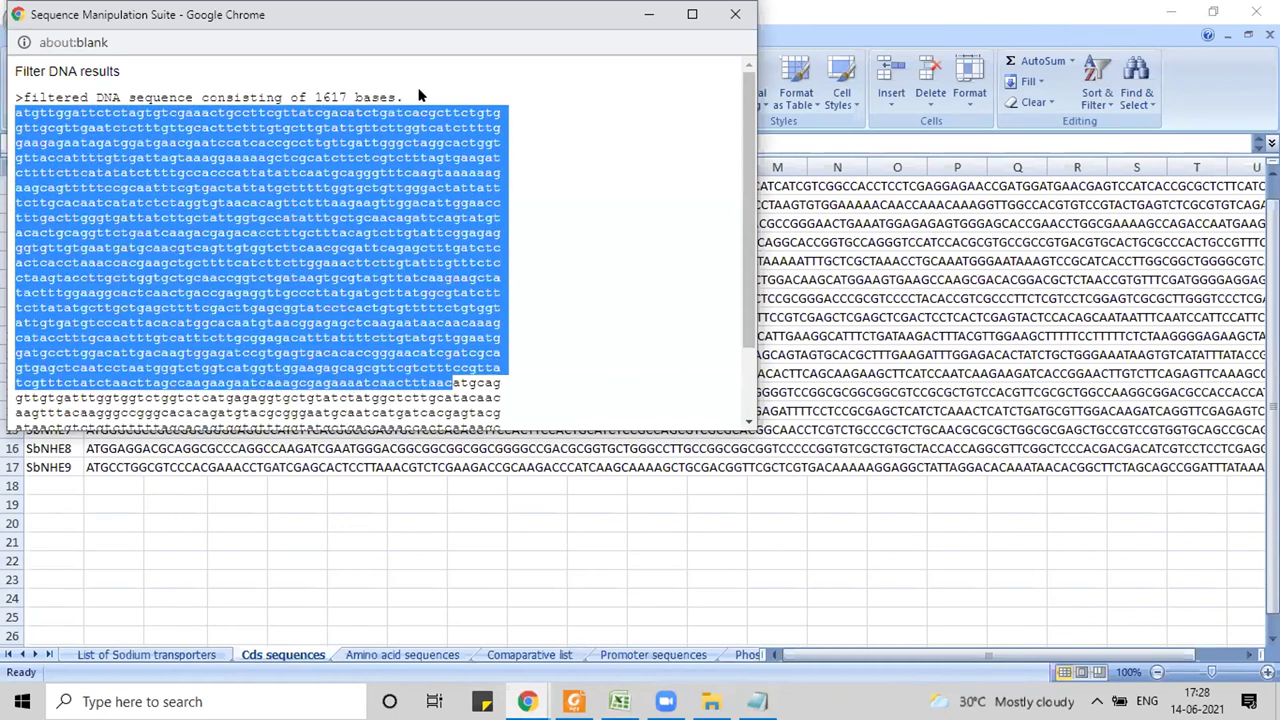
left_click_drag(344, 97, 313, 97)
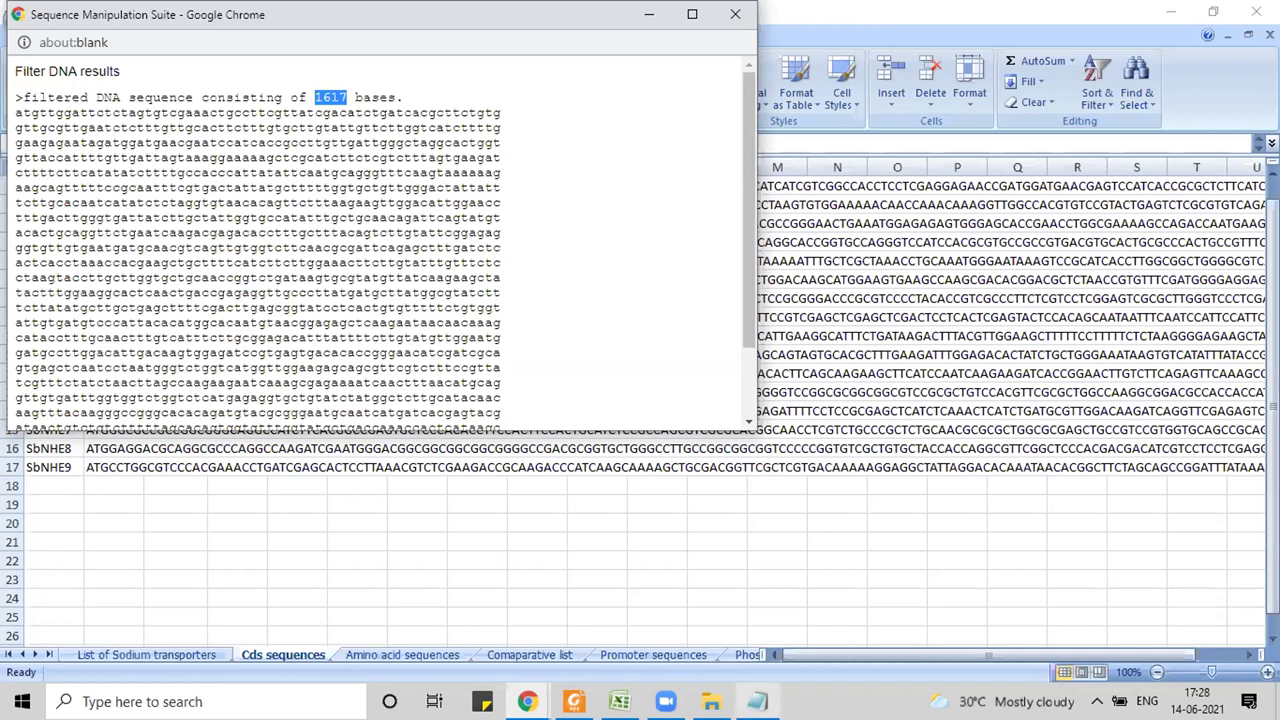
Step: Replace all text in the Notepad document with the FASTA header >AtNHX1 followed by the filtered NHX1 coding sequence on the next line
left_click(757, 701)
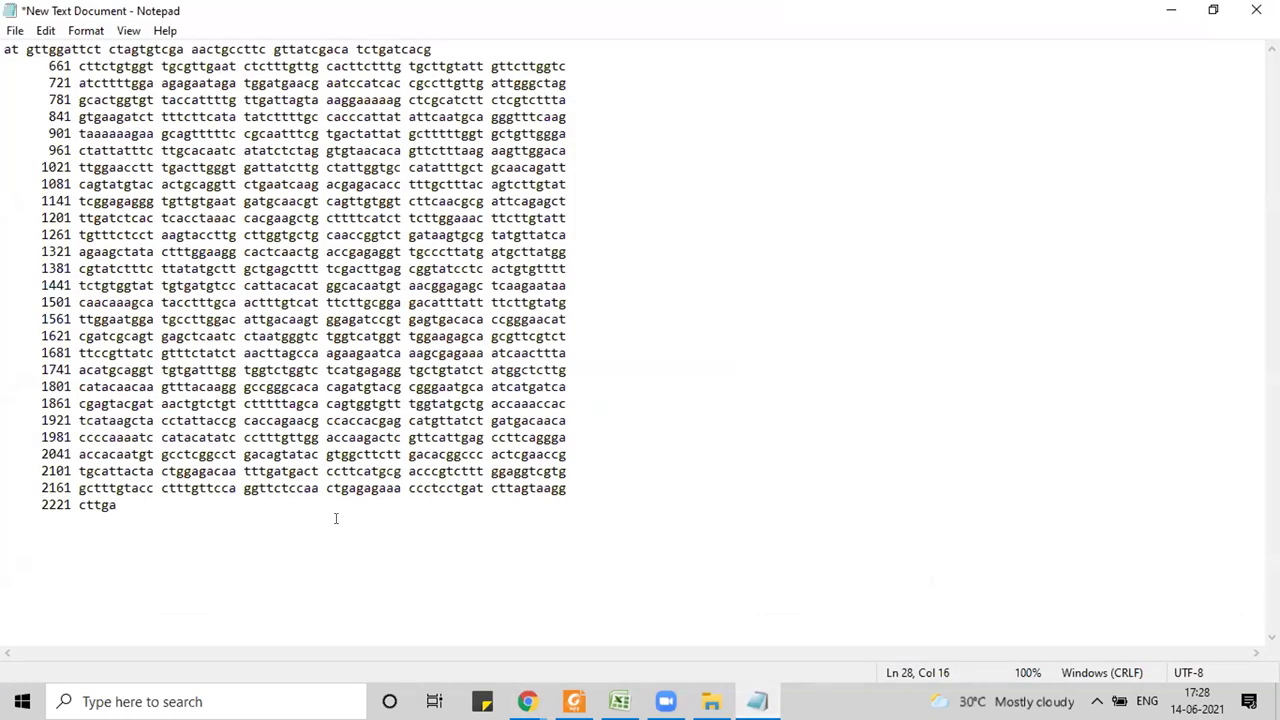
key("ctrl+a")
key("Delete")
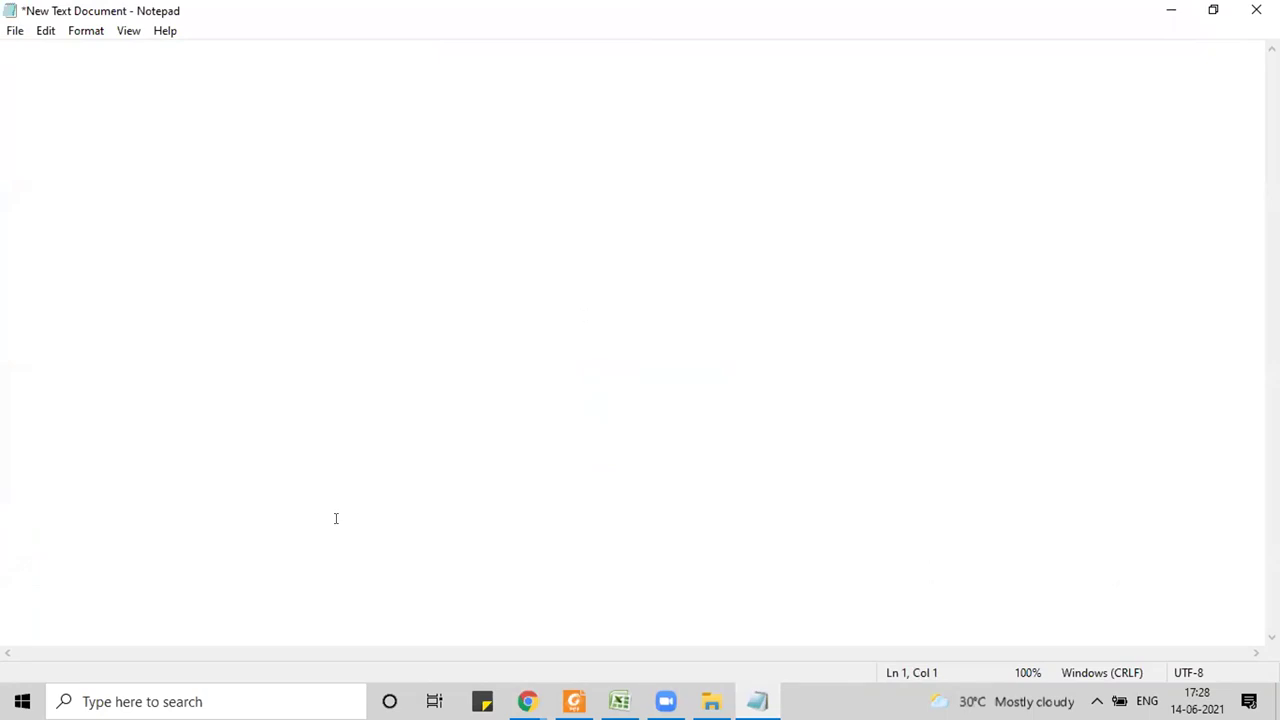
type(">")
type("NHX")
key("BackSpace")
key("BackSpace")
key("BackSpace")
type("AtNHX1")
key("Return")
type("atgttggattctctagtgtcgaaactgccttcgttatcgacatctgatcacgcttctgtg gttgcgttgaatctctttgttgcacttctttgtgcttgtattgttcttggtcatcttttg gaagagaatagatggatgaacgaatccatcaccgccttgttgattgggctaggcactggt gttaccattttgttgattagtaaaggaaaaagctcgcatcttctcgtctttagtgaagat cttttcttcatatatcttttgccacccattatattcaatgcagggtttcaagtaaaaaag aagcagtttttccgcaatttcgtgactattatgctttttggtgctgttgggactattatt tcttgcacaatcatatctctaggtgtaacacagttctttaagaagttggacattggaacc tttgacttgggtgattatcttgctattggtgccatatttgctgcaacagattcagtatgt acactgcaggttctgaatcaagacgagacacctttgctttacagtcttgtattcggagag ggtgttgtgaatgatgcaacgtcagttgtggtcttcaacgcgattcagagctttgatctc actcacctaaaccacgaagctgcttttcatcttcttggaaacttcttgtatttgtttctc ctaagtaccttgcttggtgctgcaaccggtctgataagtgcgtatgttatcaagaagcta tactttggaaggcactcaactgaccgagaggttgcccttatgatgcttatggcgtatctt tcttatatgcttgctgagcttttcgacttgagcggtatcctcactgtgtttttctgtggt attgtgatgtcccattacacatggcacaatgtaacggagagctcaagaataacaacaaag catacctttgcaactttgtcatttcttgcggagacatttattttcttgtatgttggaatg gatgccttggacattgacaagtggagatccgtgagtgacacaccgggaacatcgatcgca gtgagctcaatcctaatgggtctggtcatggttggaagagcagcgttcgtctttccgtta tcgtttctatctaacttagccaagaagaatcaaagcgagaaaatcaactttaacatgcag gttgtgatttggtggtctggtctcatgagaggtgctgtatctatggctcttgcatacaac aagtttacaagggccgggcacacagatgtacgcgggaatgcaatcatgatcacgagtacg ataactgtctgtctttttagcacagtggtgtttggtatgctgaccaaaccactcataagc tacctattaccgcaccagaacgccaccacgagcatgttatctgatgacaacaccccaaaa tccatacatatccctttgttggaccaagactcgttcattgagccttcagggaaccacaat gtgcctcggcctgacagtatacgtggcttcttgacacggcccactcgaaccgtgcattac tactggagacaatttgatgactccttcatgcgacccgtctttggaggtcgtggctttgta ccctttgttccaggttctccaactgagagaaaccctcctgatcttagtaaggcttga")
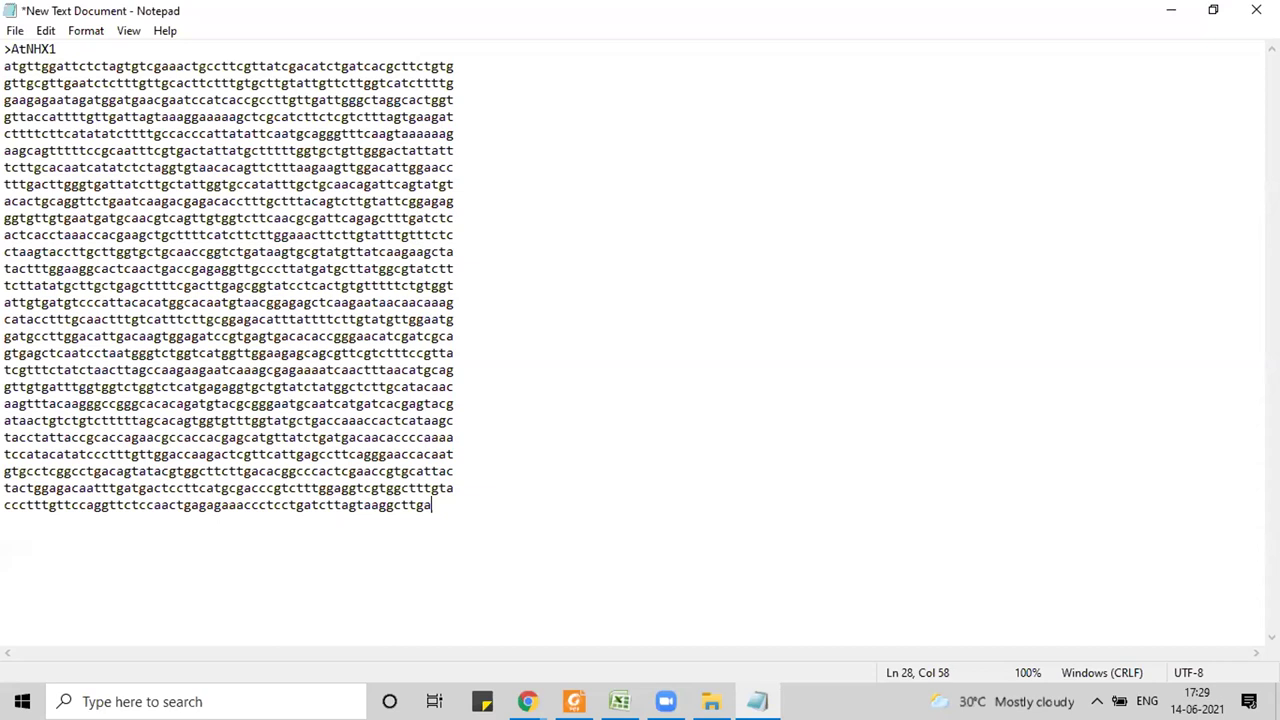
Step: Examine the FASTA entry's layout, including the > symbol, the AtNHX1 name and the sequence starting on its own line
left_click(658, 536)
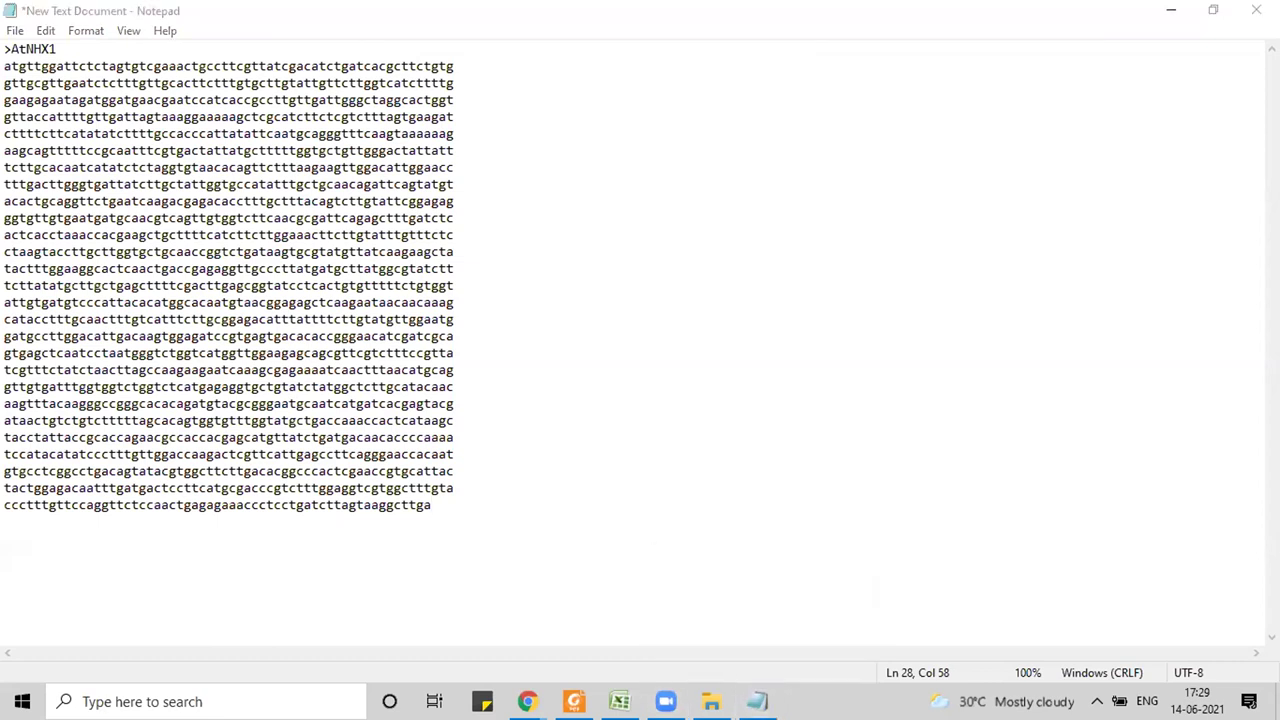
left_click_drag(5, 66, 432, 505)
left_click(8, 48)
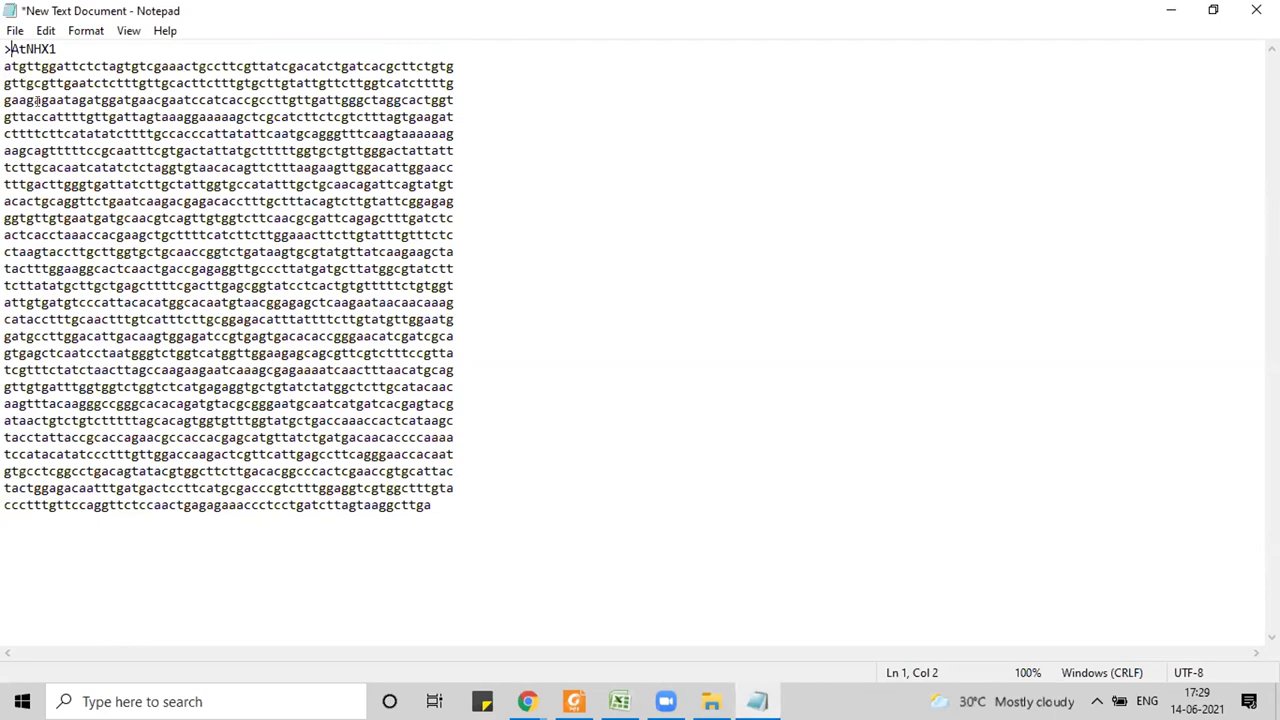
left_click(56, 47)
left_click_drag(56, 47, 10, 40)
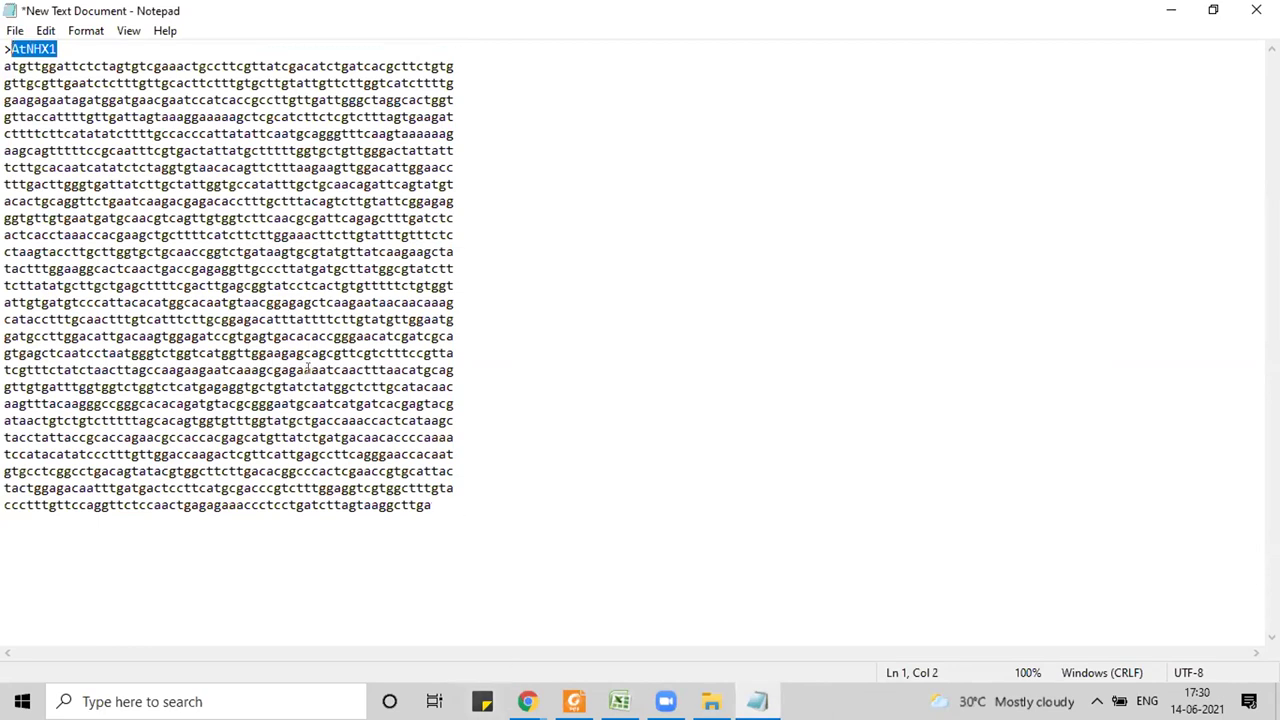
left_click_drag(64, 66, 56, 49)
left_click(11, 48)
left_click(46, 48)
left_click(57, 47)
left_click(41, 83)
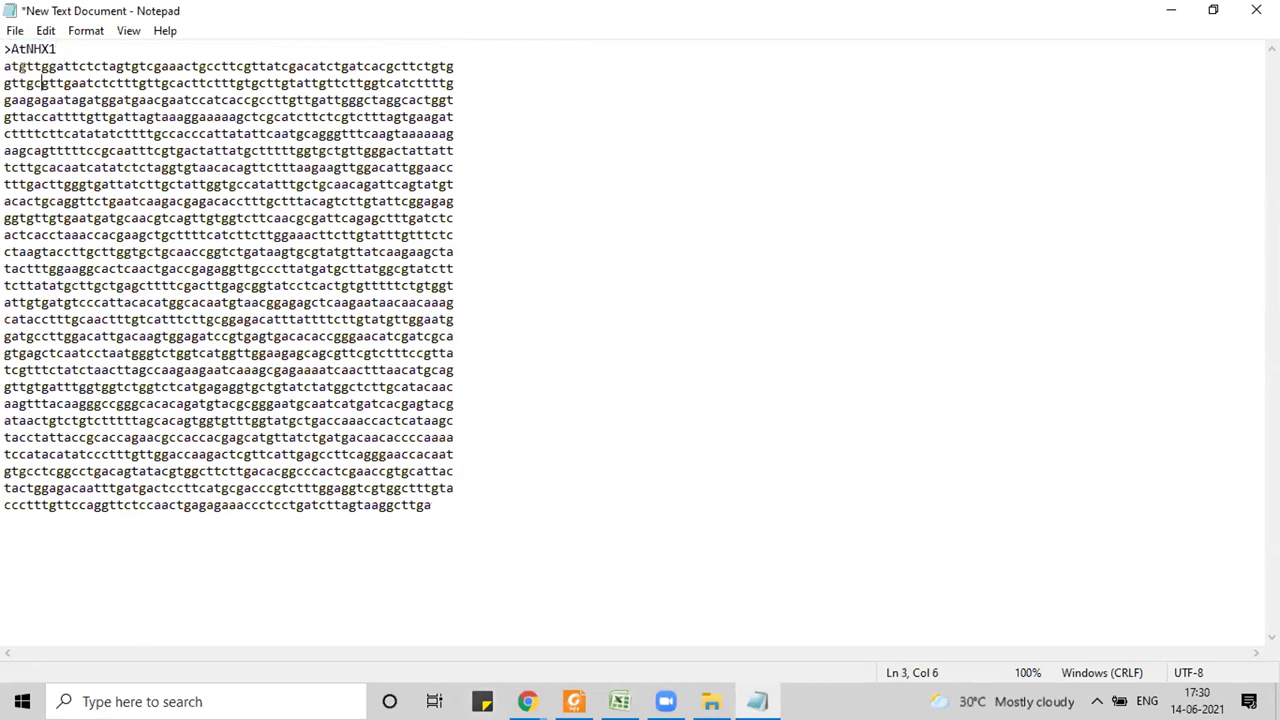
left_click(54, 50)
left_click(137, 333)
Step: Select the entire AtNHX1 FASTA entry and minimise Notepad to get back to the Filter DNA results
left_click_drag(431, 505, 6, 46)
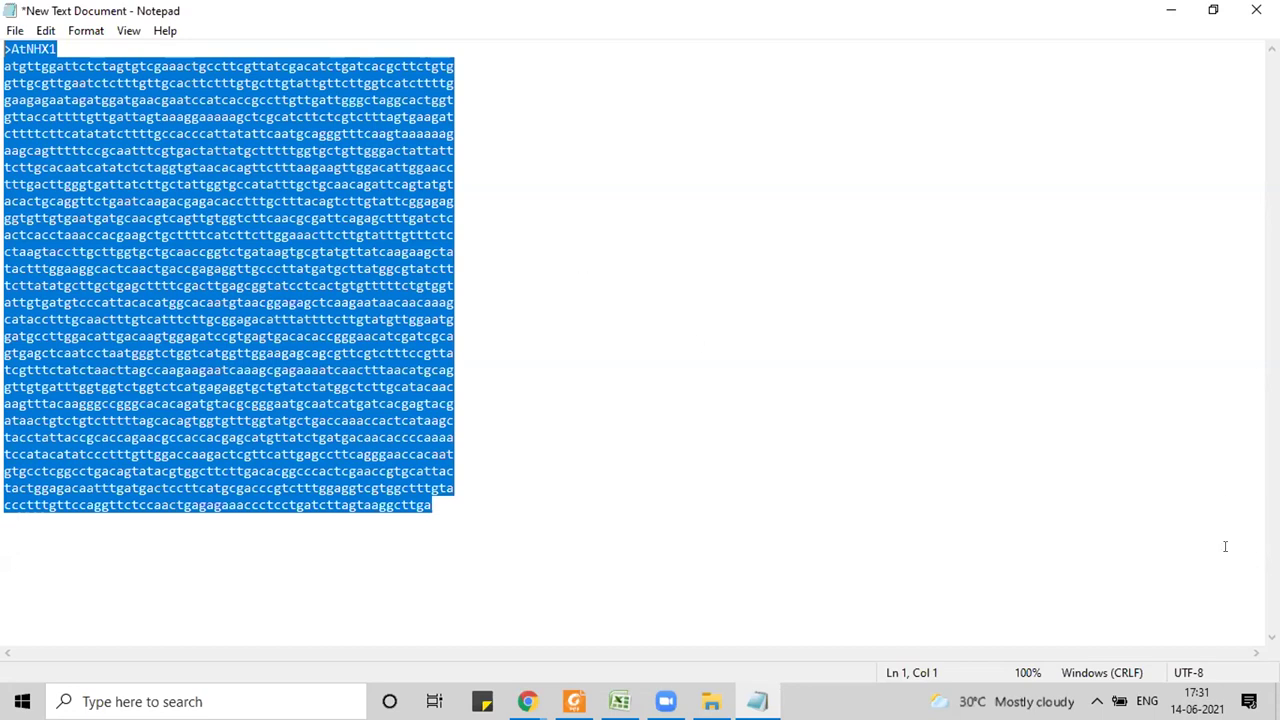
key("alt+Tab")
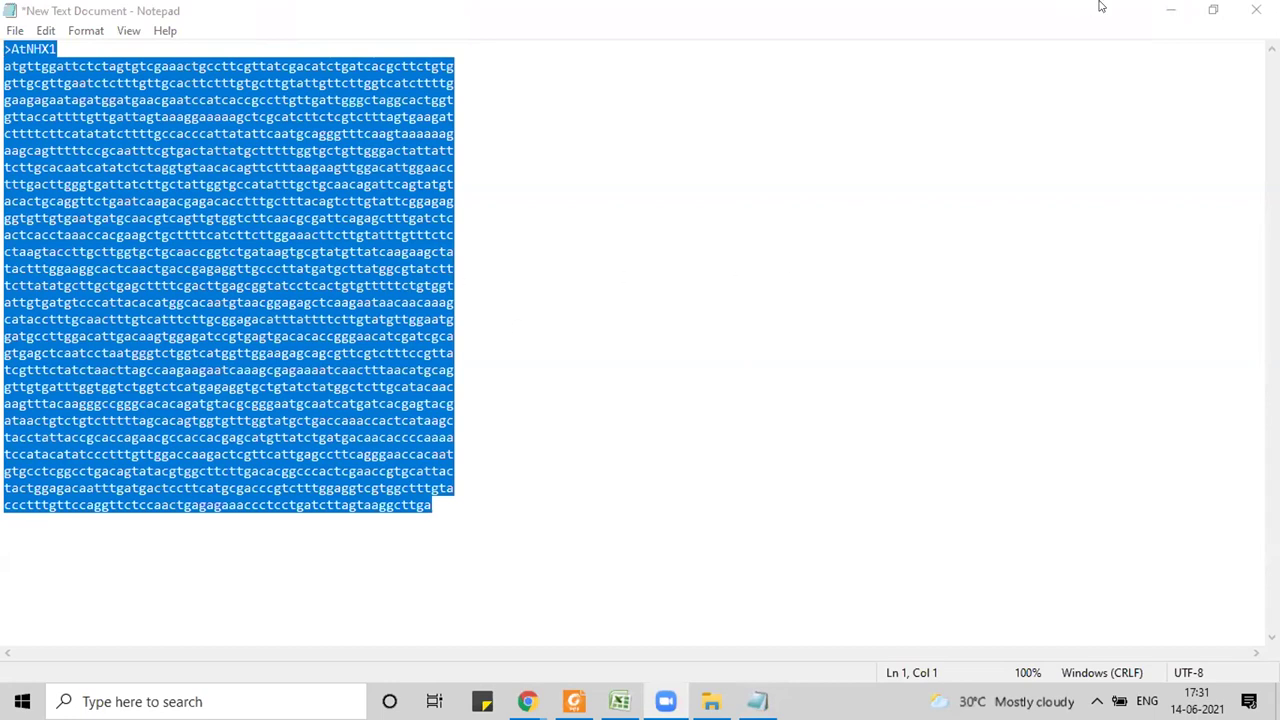
left_click(1172, 9)
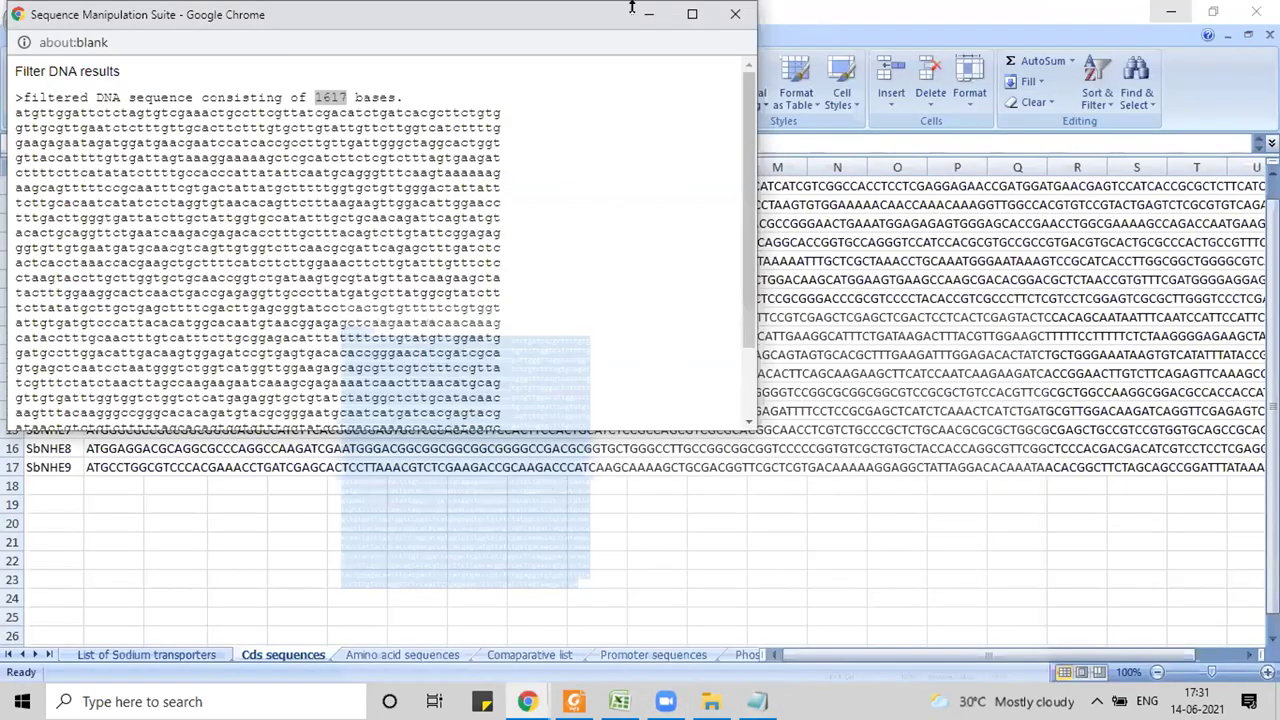
Step: Close the Filter DNA results and open the BLAST search tool from the Gramene home page
left_click(728, 14)
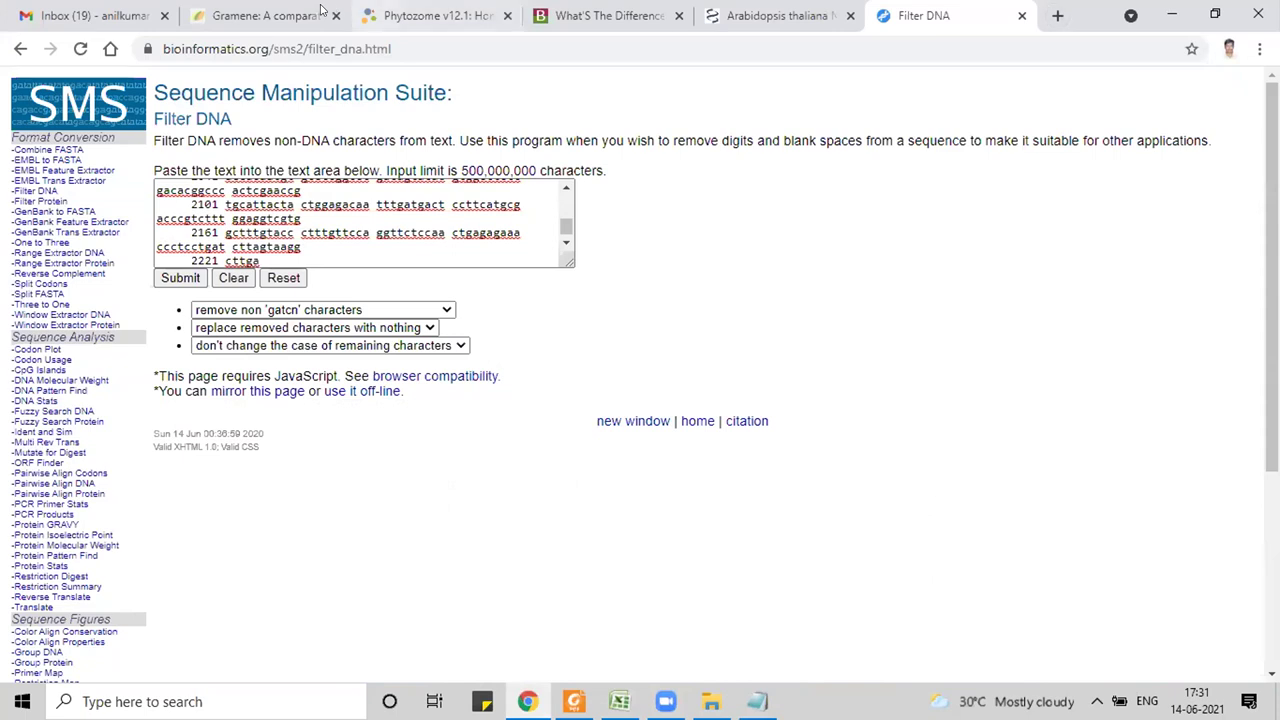
left_click(262, 15)
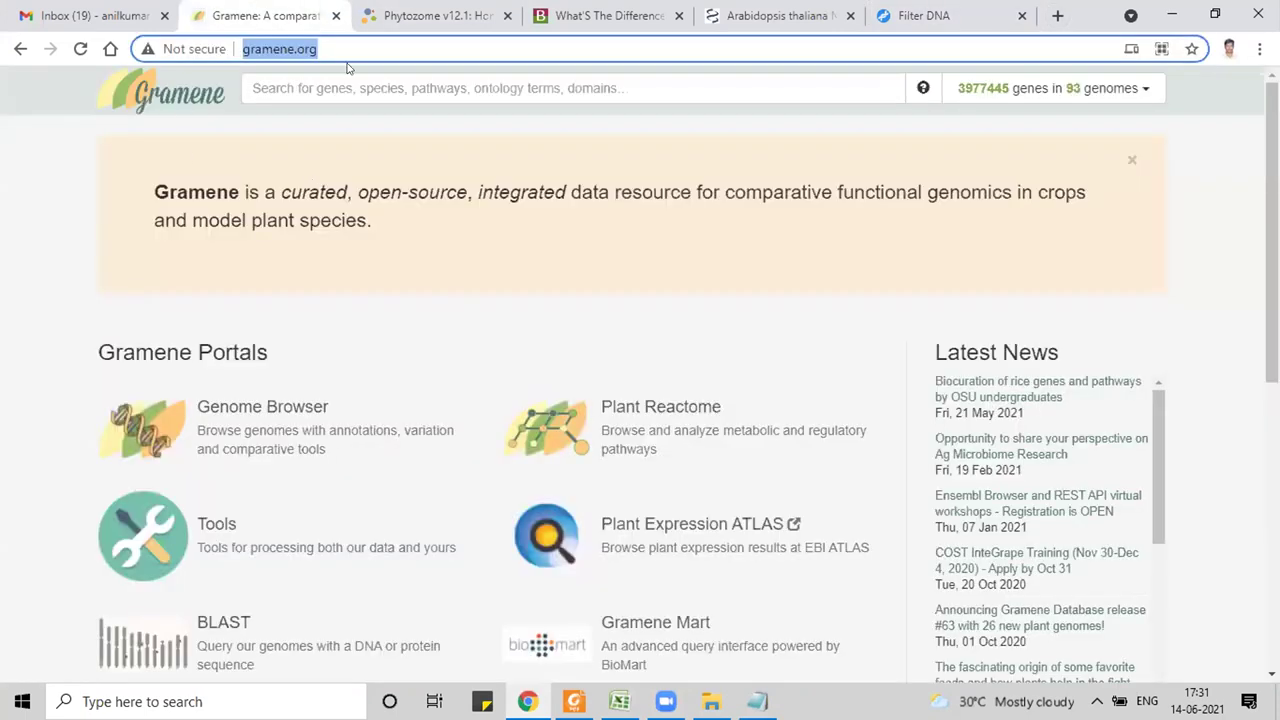
left_click(343, 48)
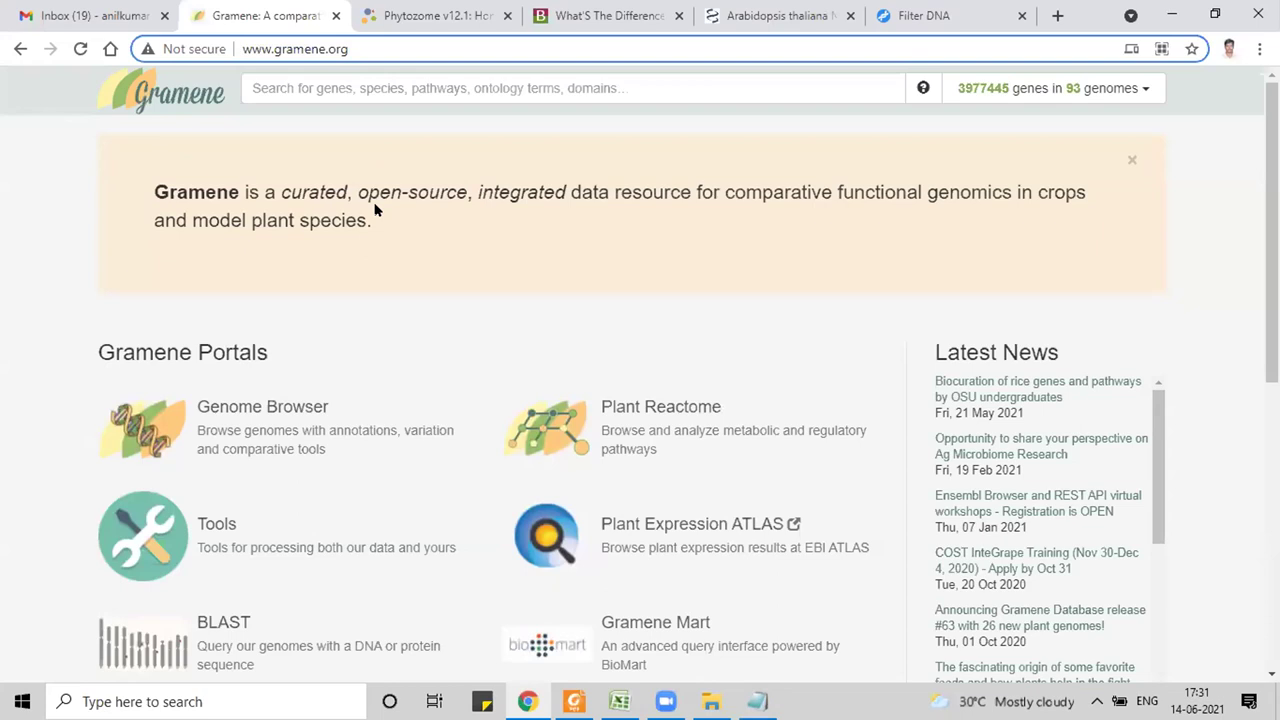
scroll(376, 215, "down", 1)
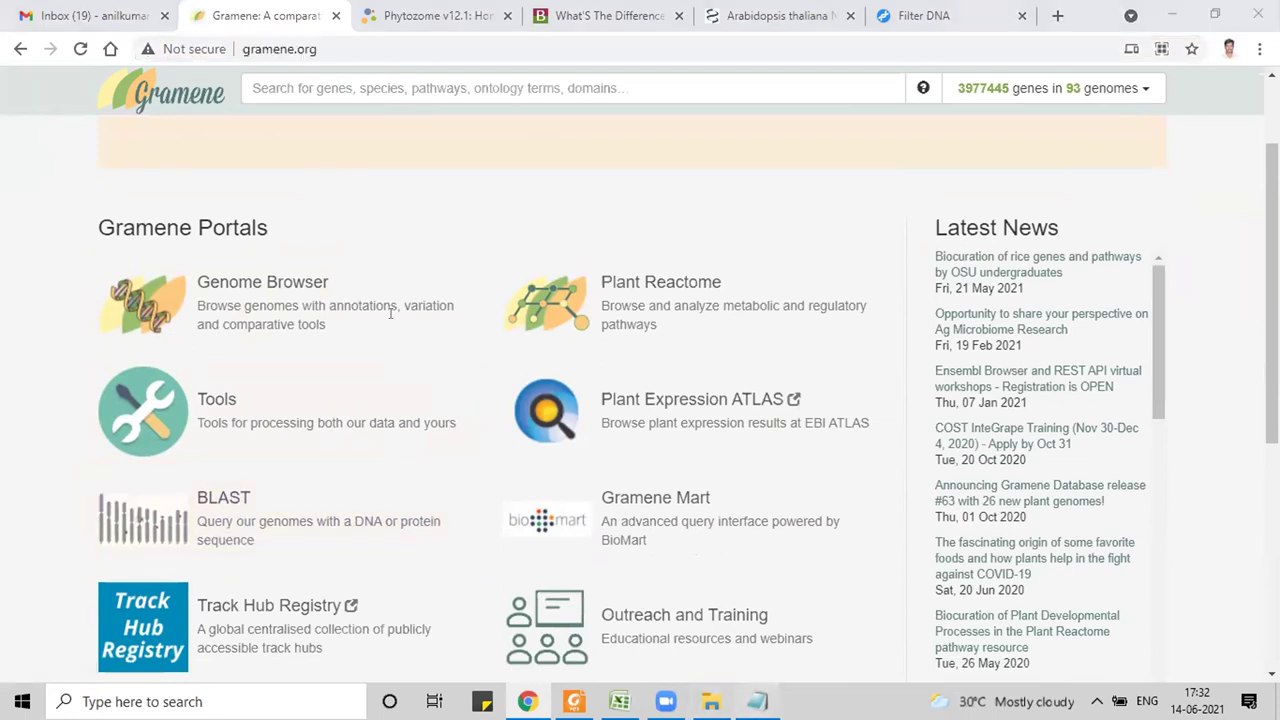
key("alt+Tab")
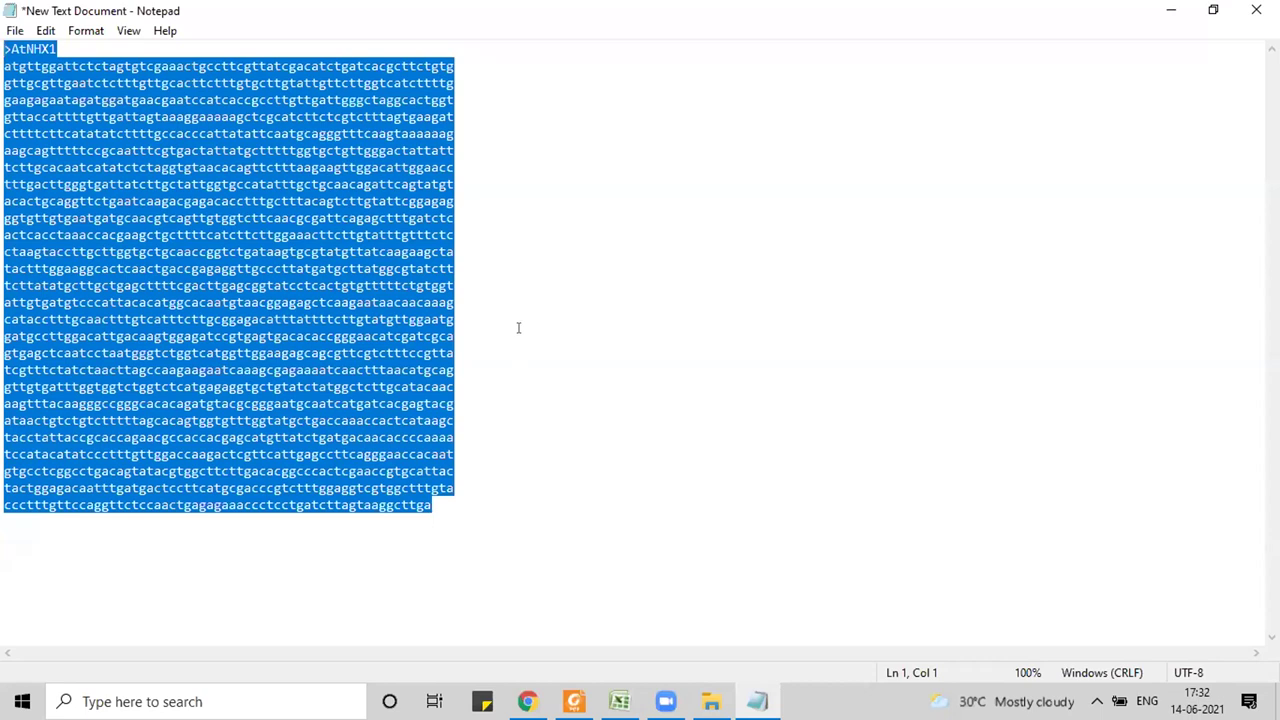
left_click(180, 184)
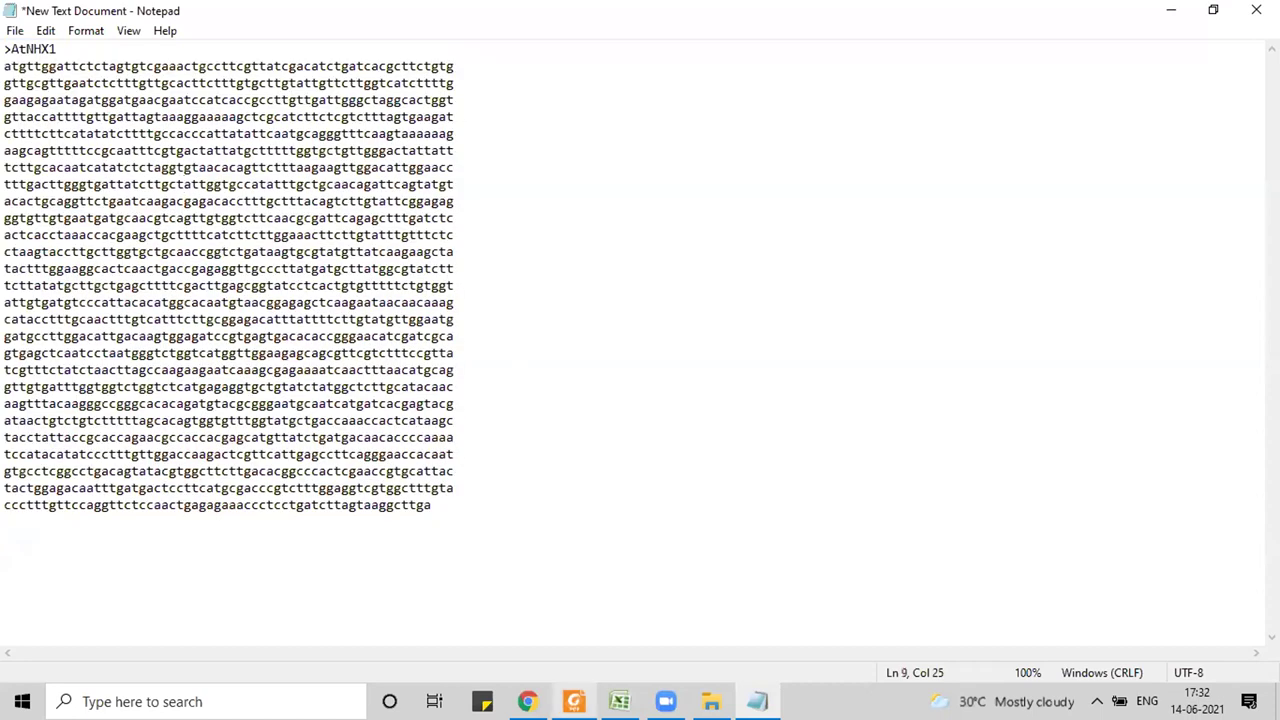
left_click(527, 701)
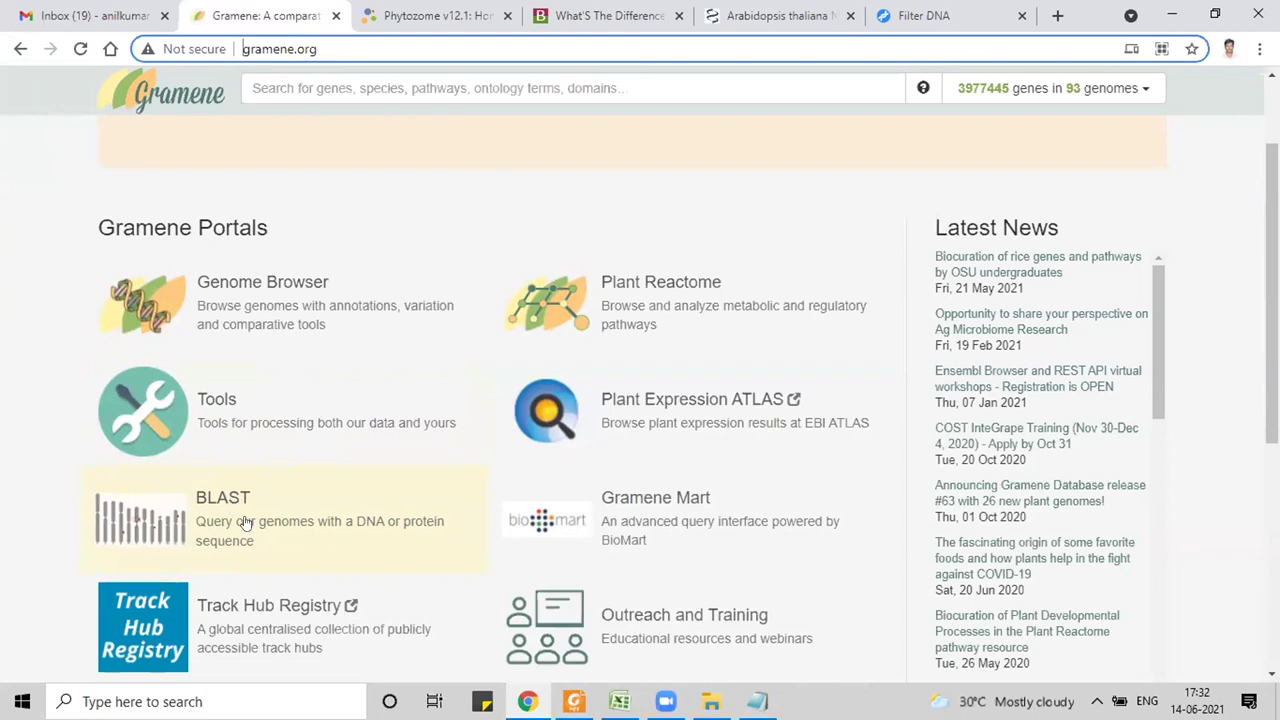
left_click(217, 502)
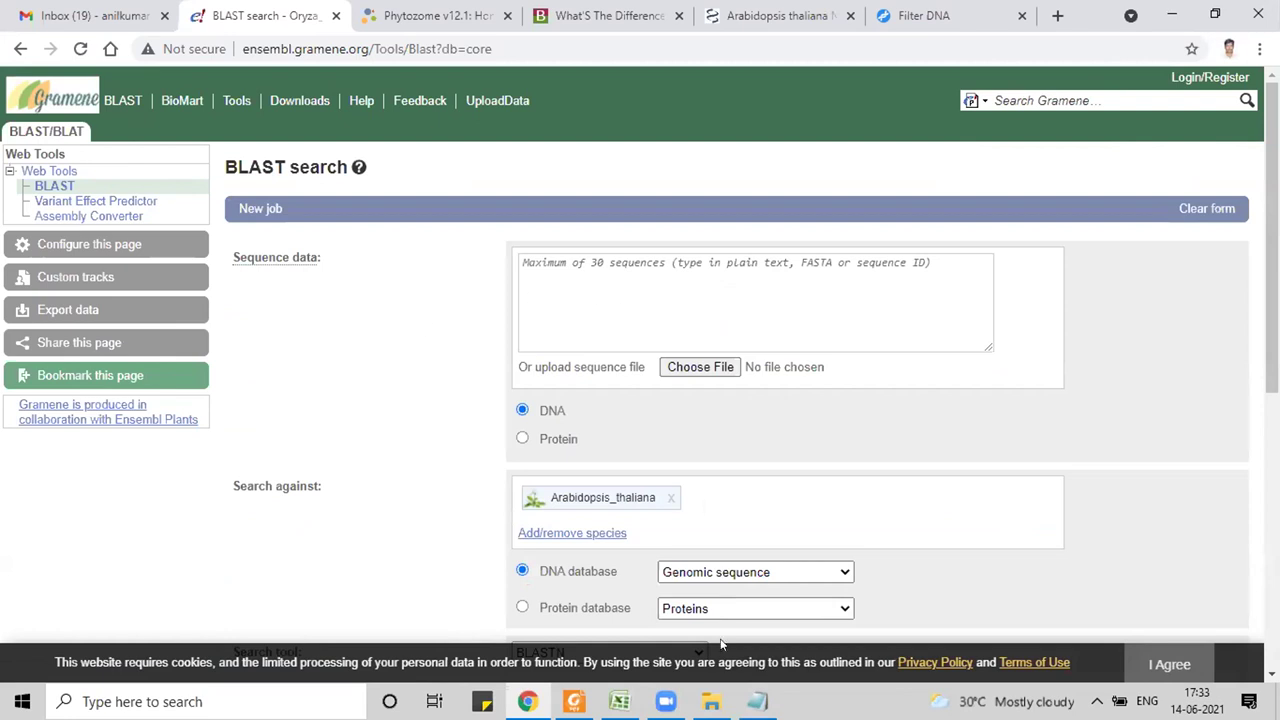
Step: Copy the complete AtNHX1 FASTA entry from Notepad and paste it into the Gramene BLAST form as the sequence data
left_click(580, 269)
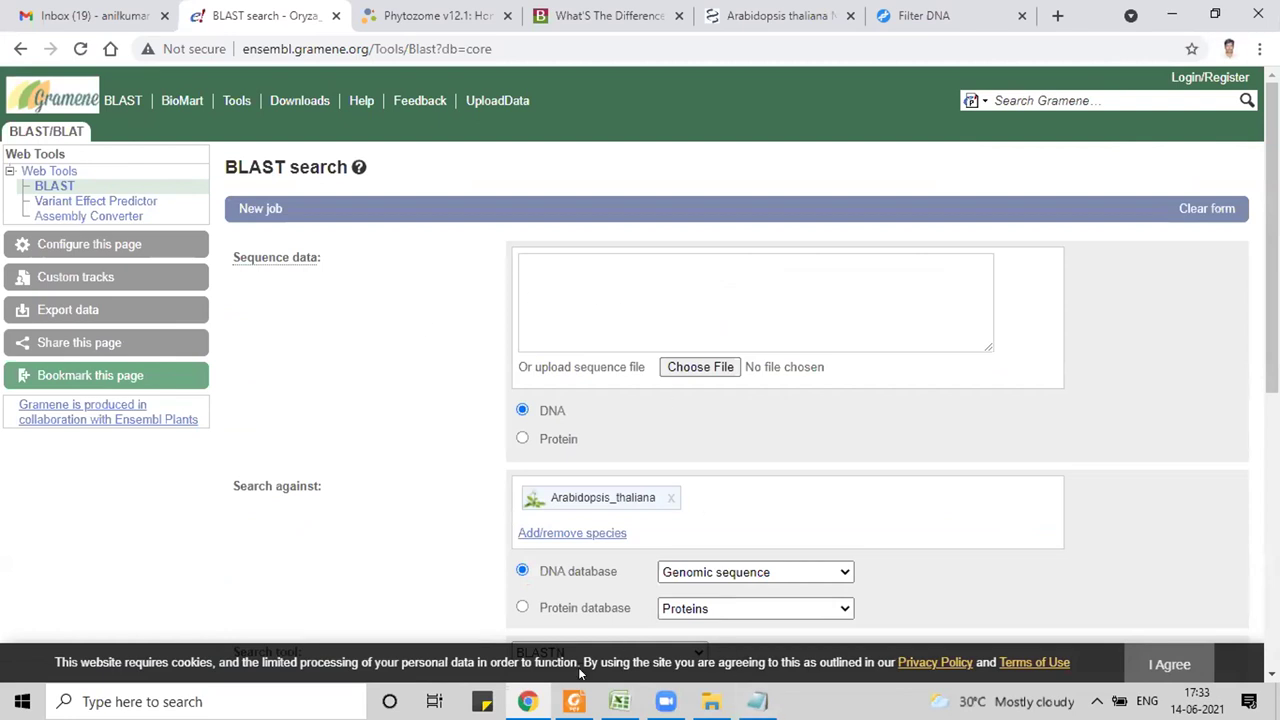
left_click(573, 701)
scroll(607, 374, "up", 6)
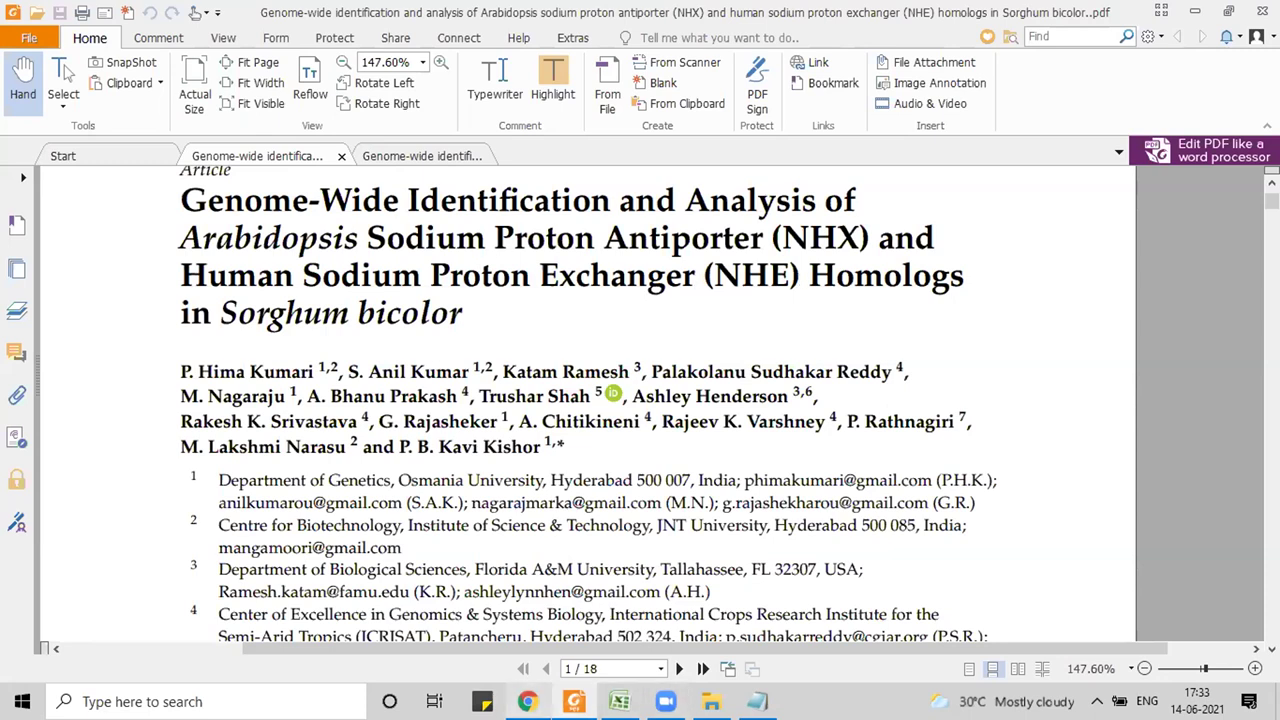
left_click(527, 701)
left_click(757, 701)
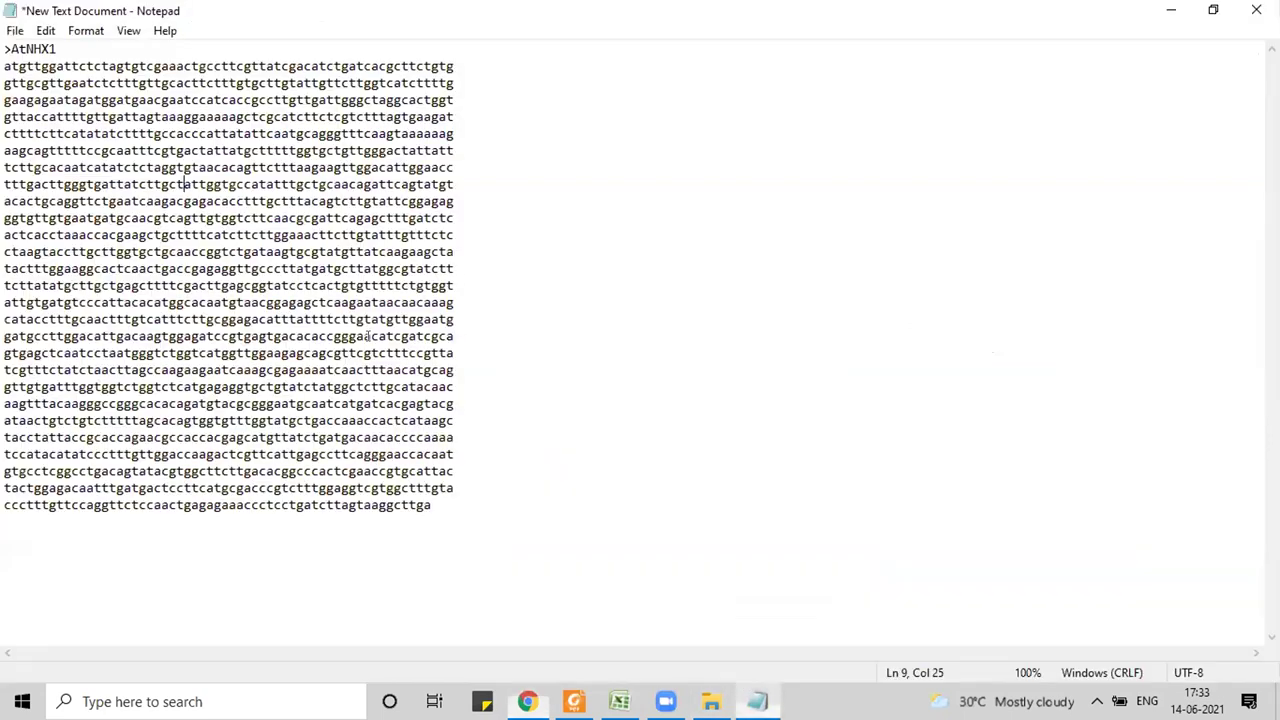
left_click_drag(4, 48, 450, 506)
right_click(344, 329)
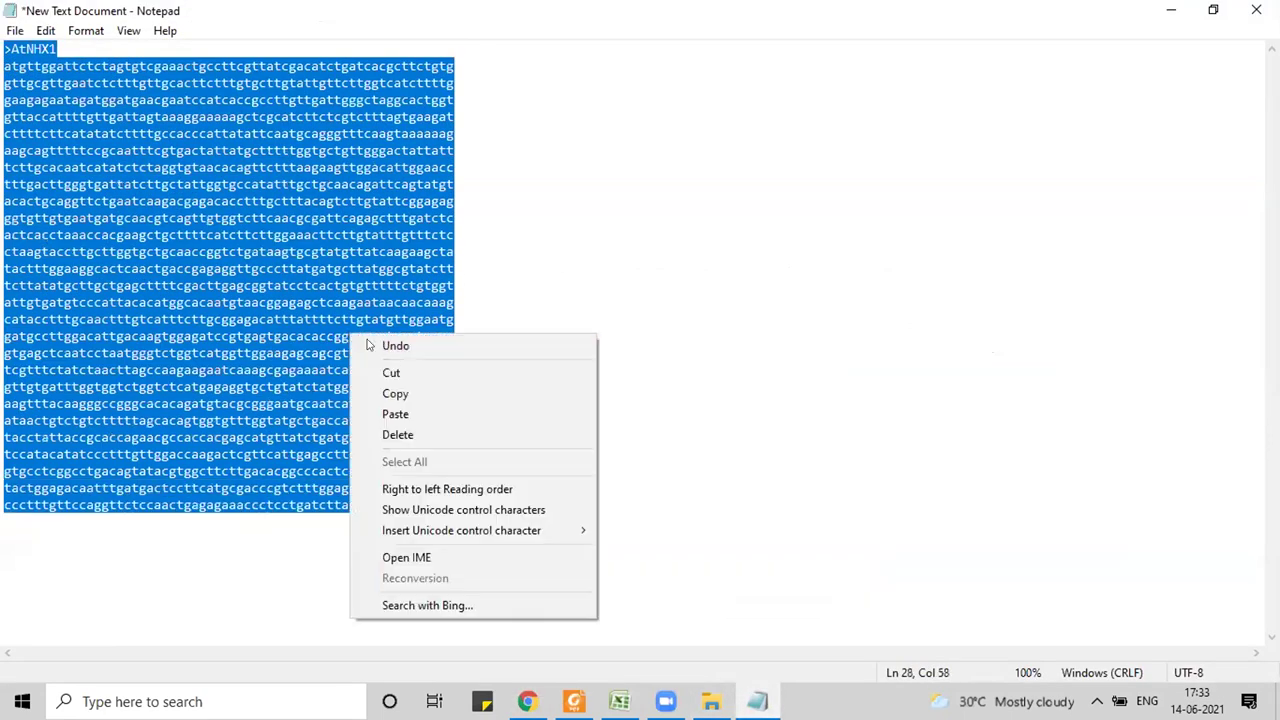
left_click(395, 394)
left_click(527, 701)
left_click(622, 256)
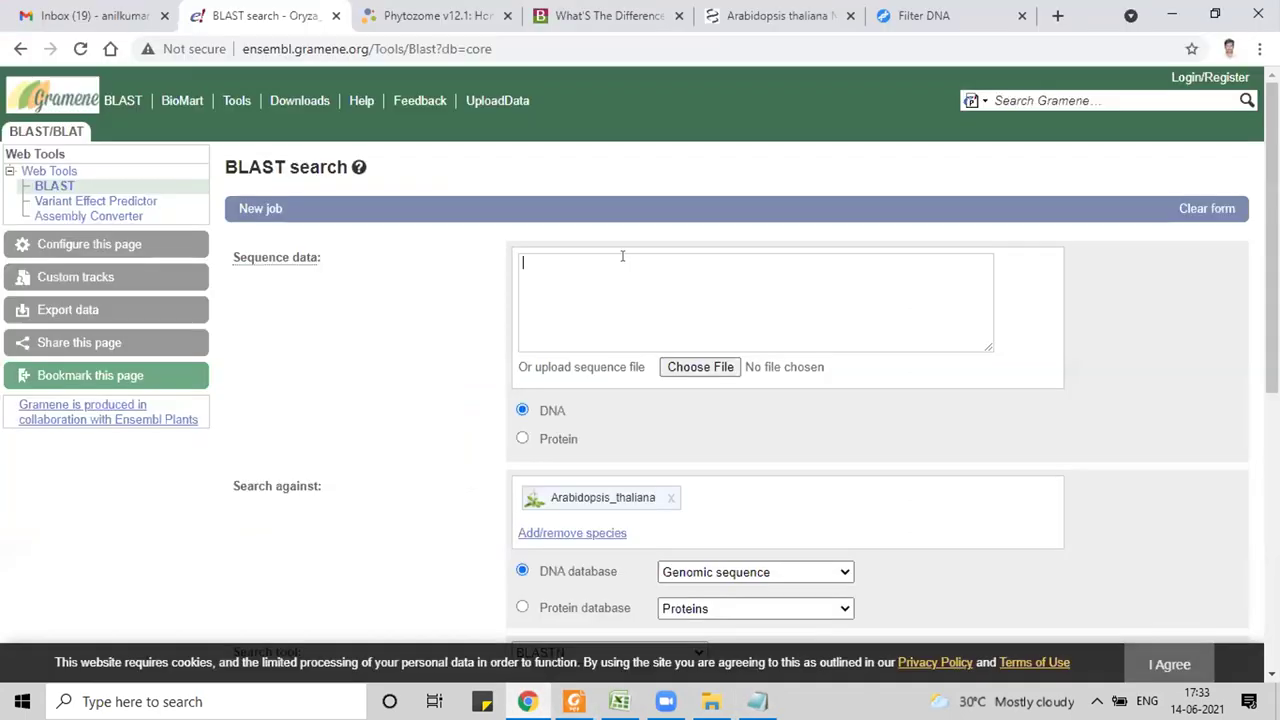
key("ctrl+v")
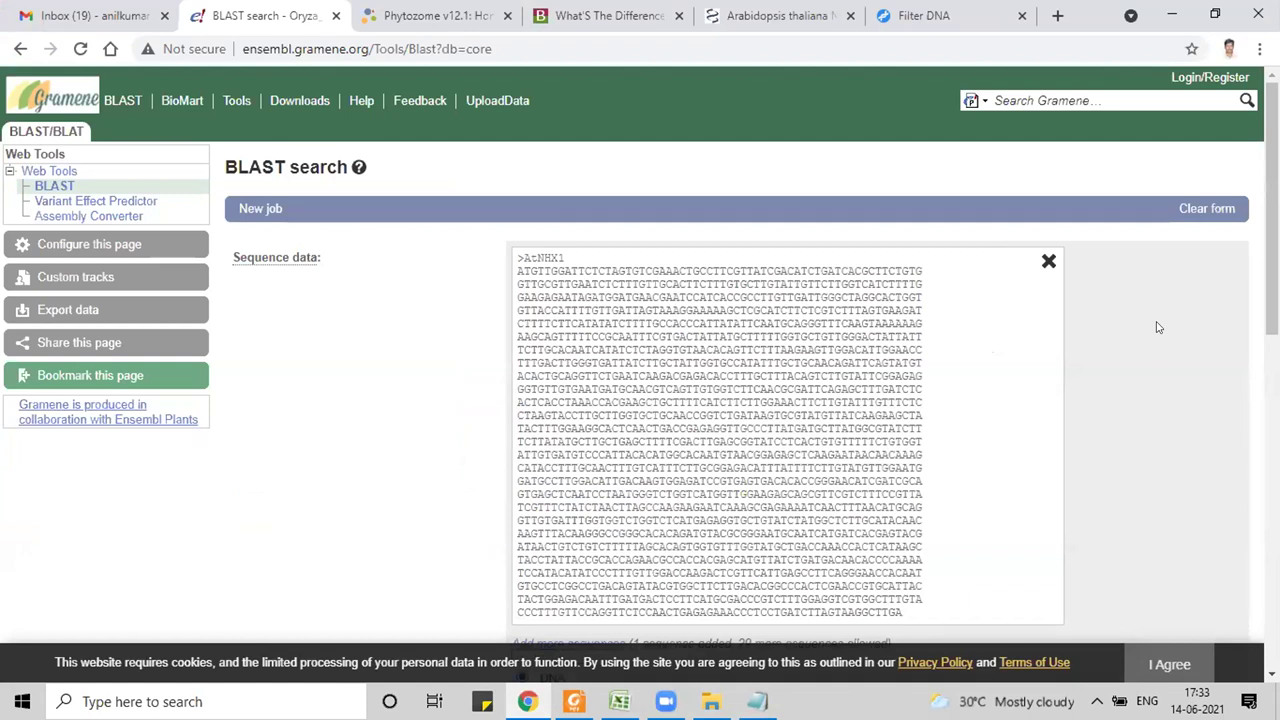
Step: Replace Arabidopsis_thaliana with Sorghum bicolor as the species to search against and apply the selection
scroll(1155, 325, "down", 4)
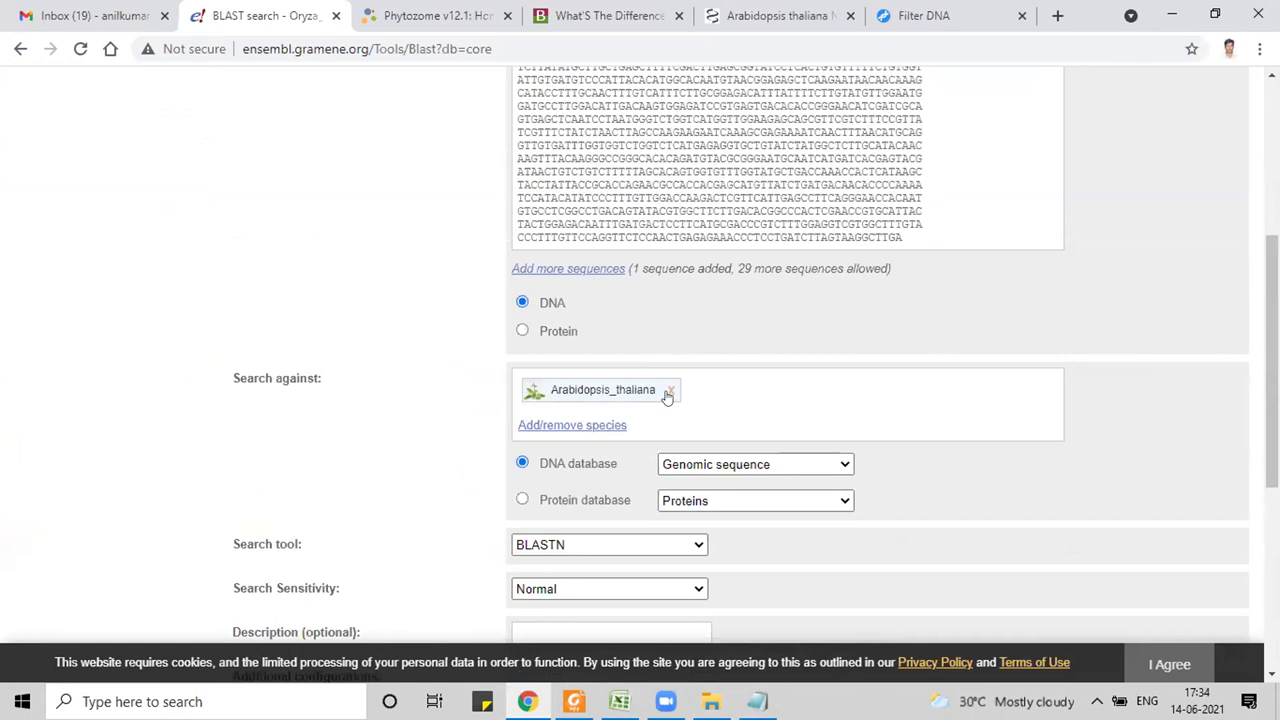
left_click(846, 159)
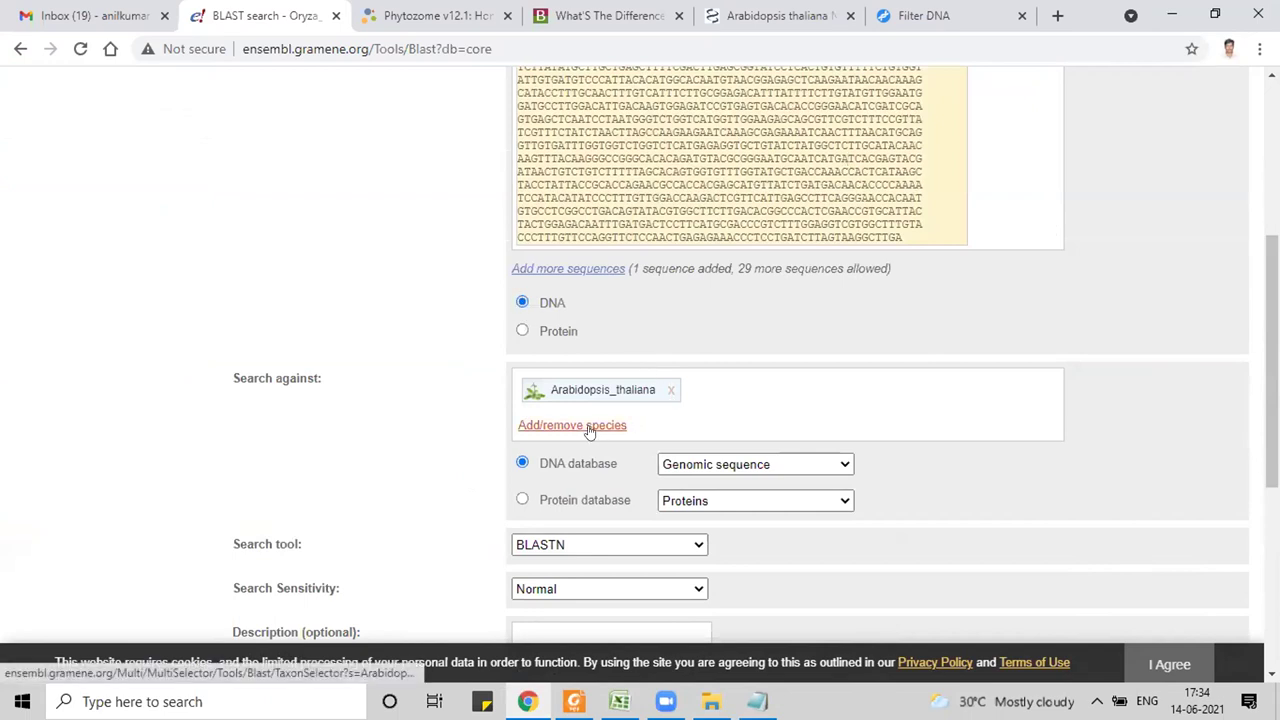
left_click(667, 393)
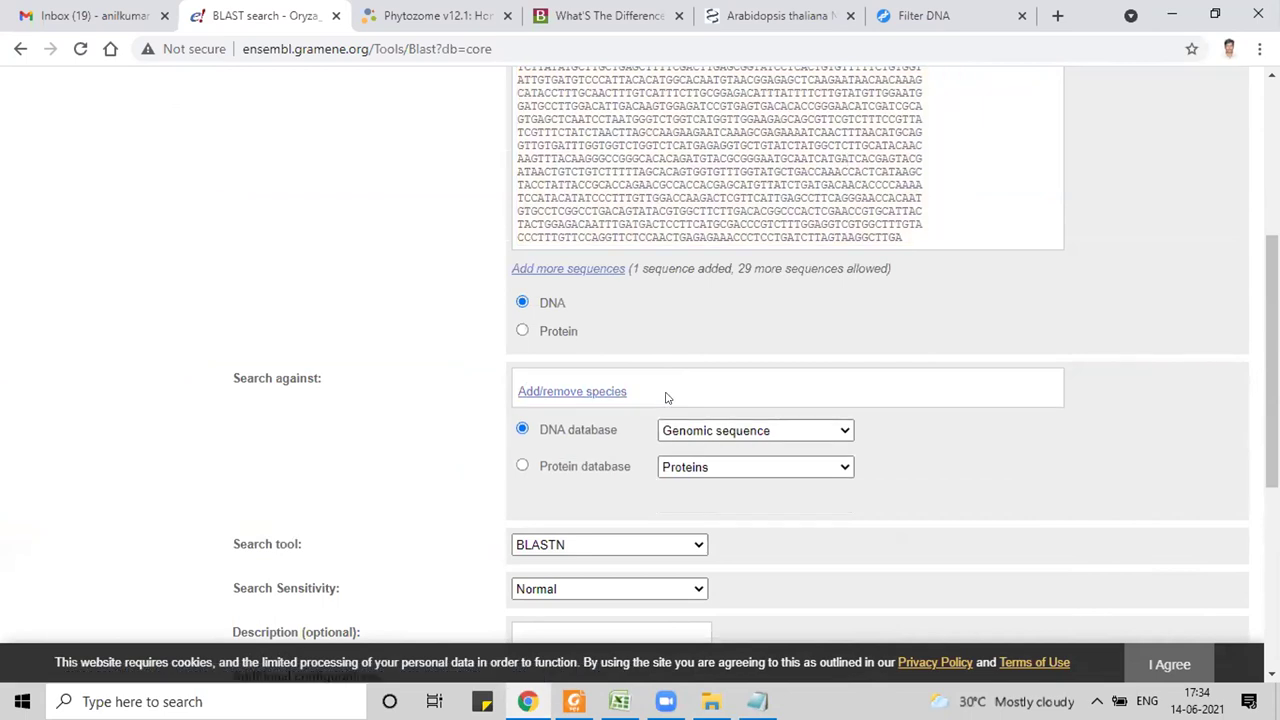
left_click(605, 392)
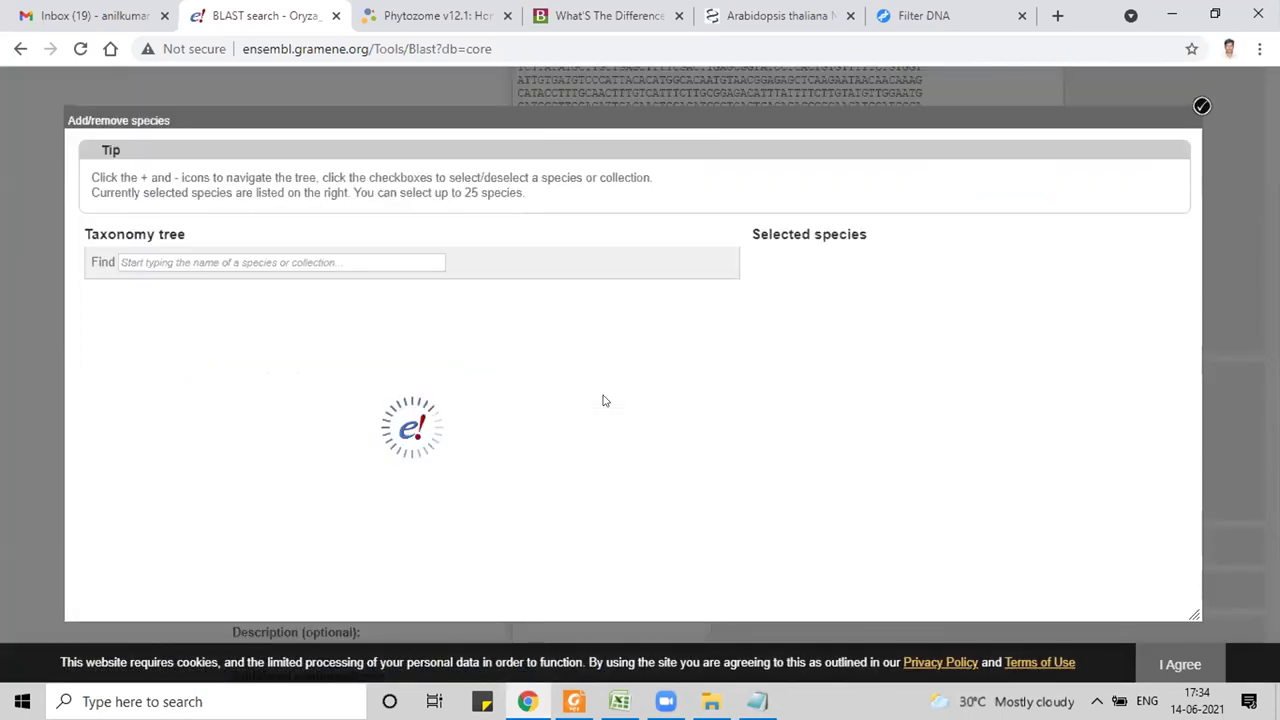
left_click(240, 256)
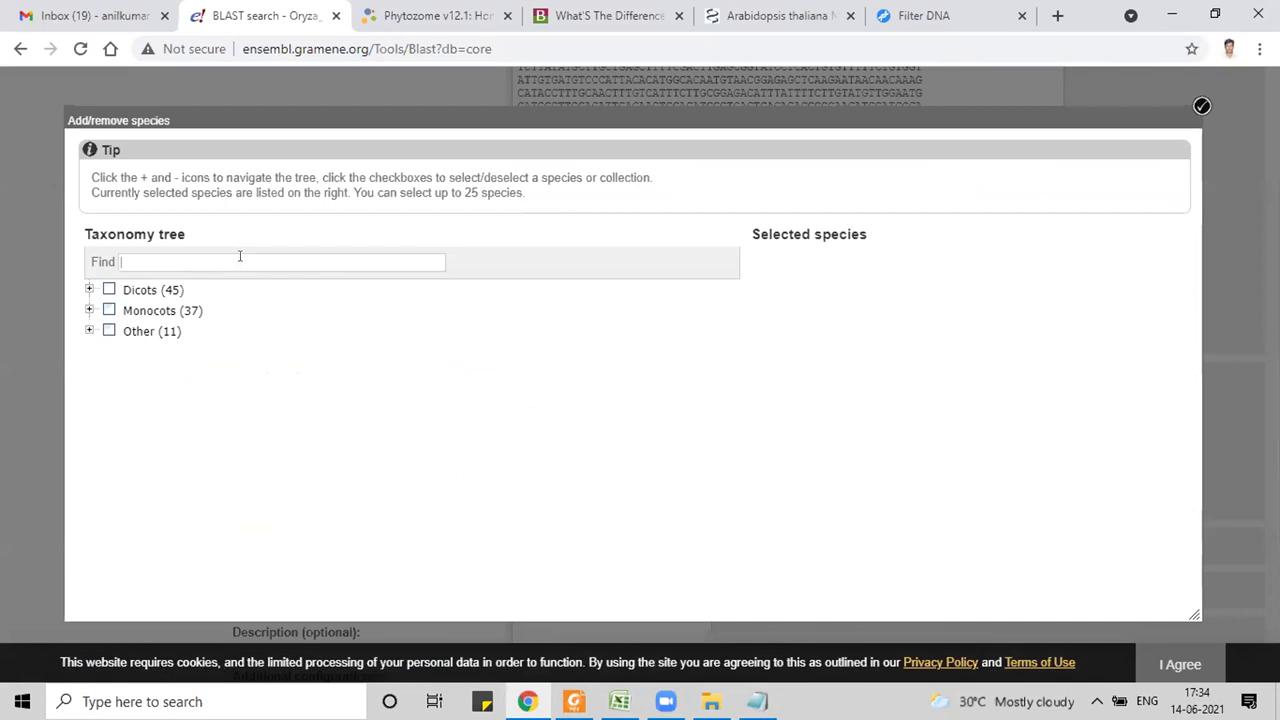
type("sorghum")
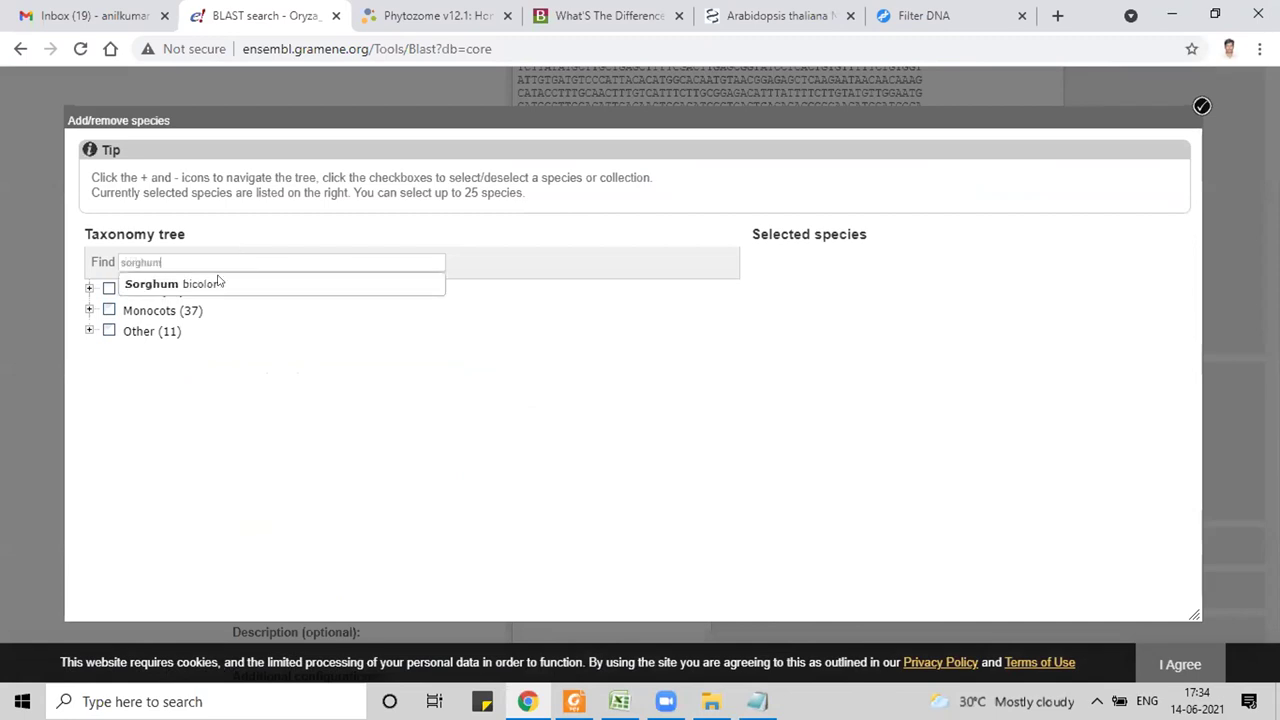
left_click(200, 285)
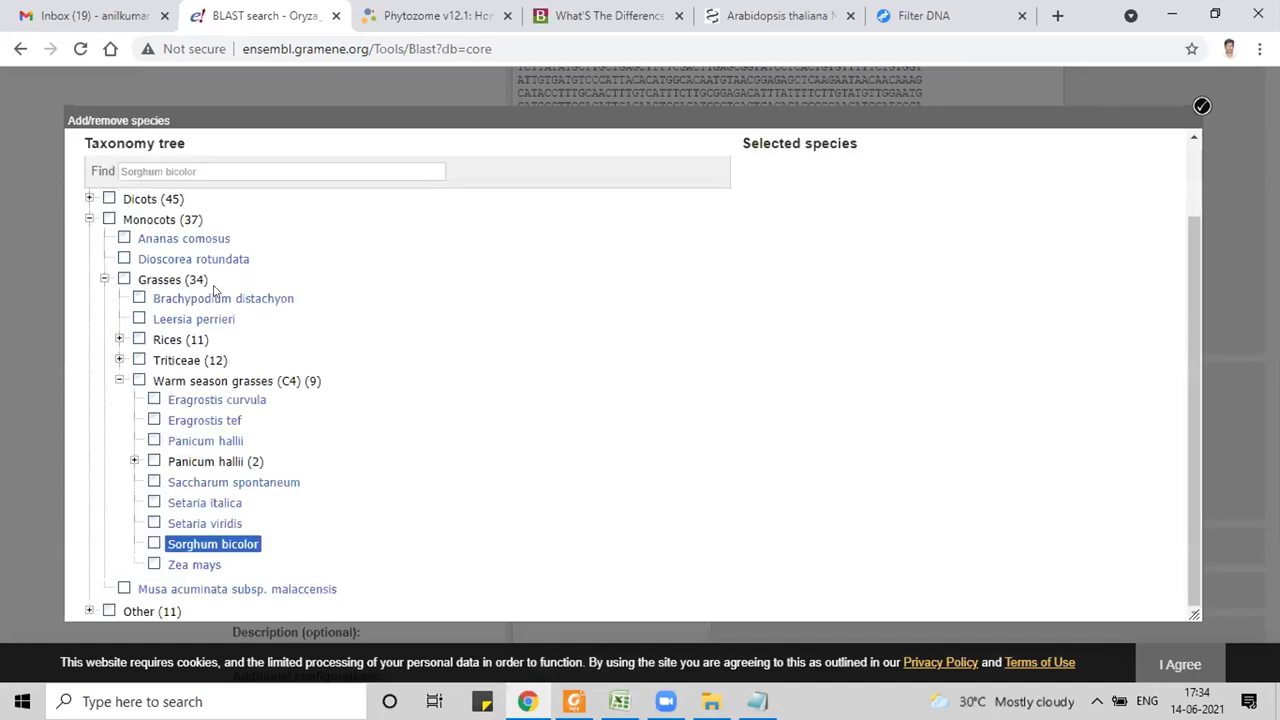
left_click(154, 543)
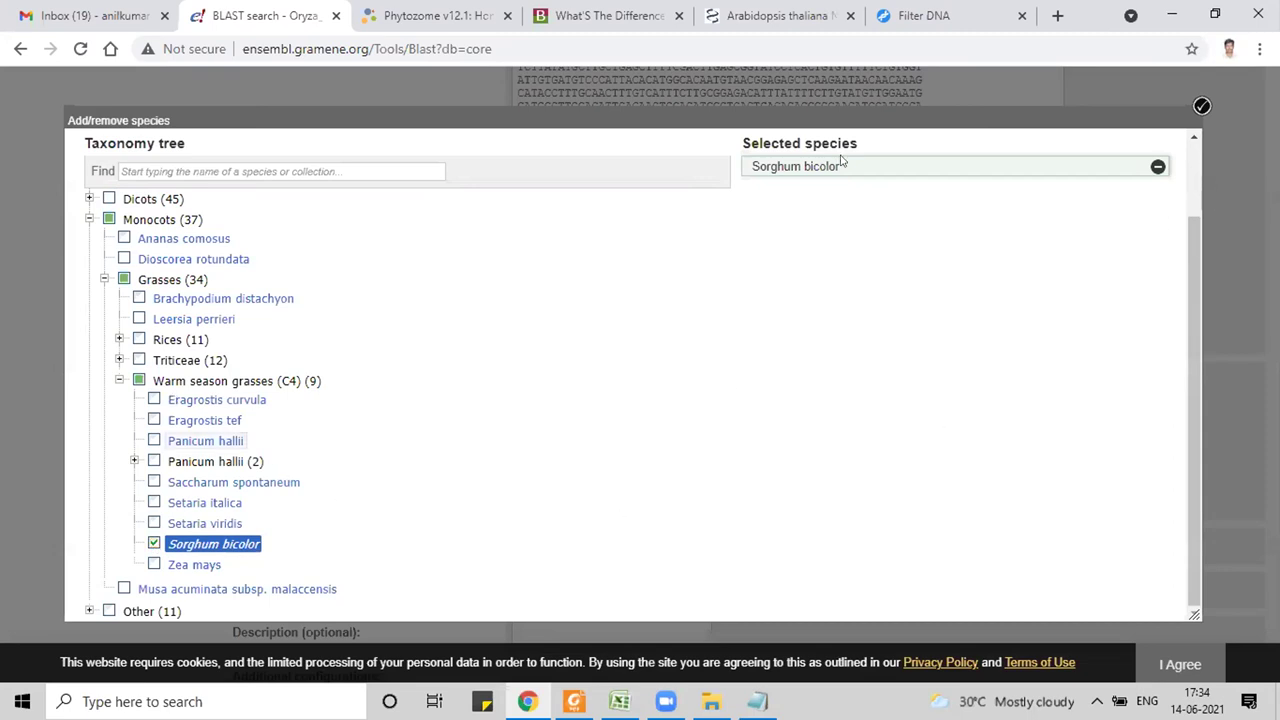
left_click(1201, 107)
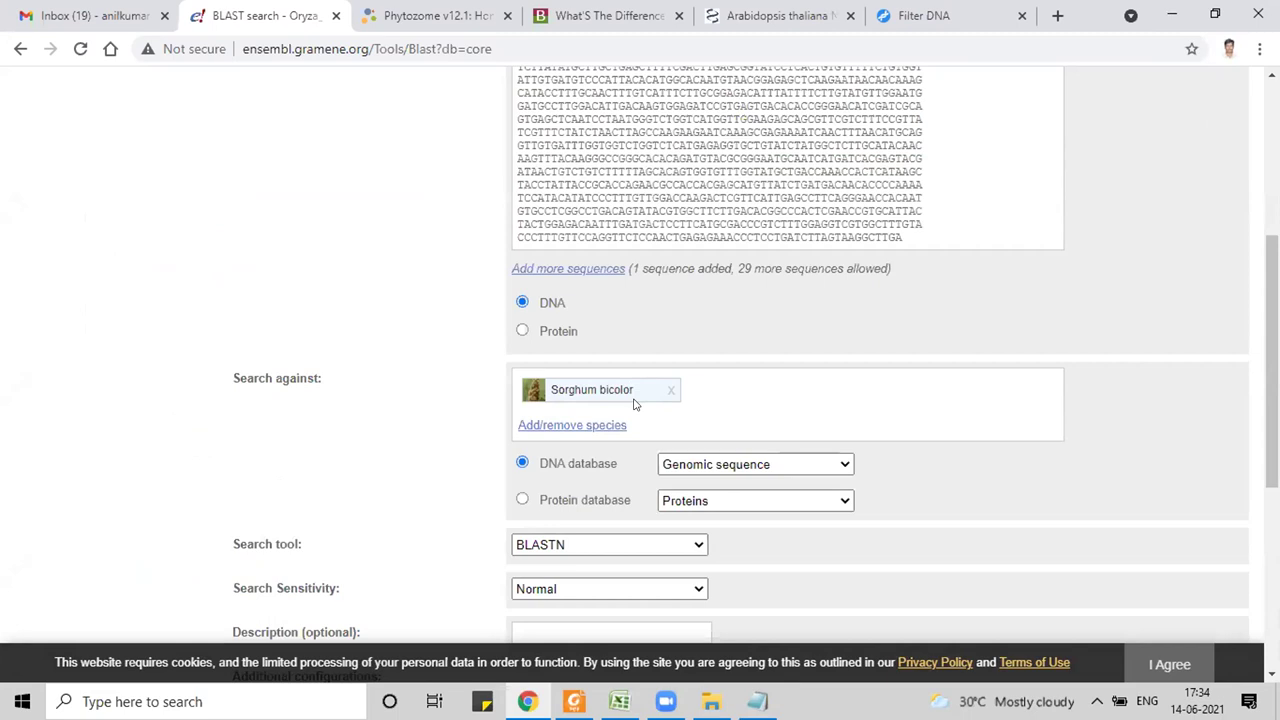
Step: Try the protein database as the search target and switch back to the DNA database
scroll(814, 357, "down", 1)
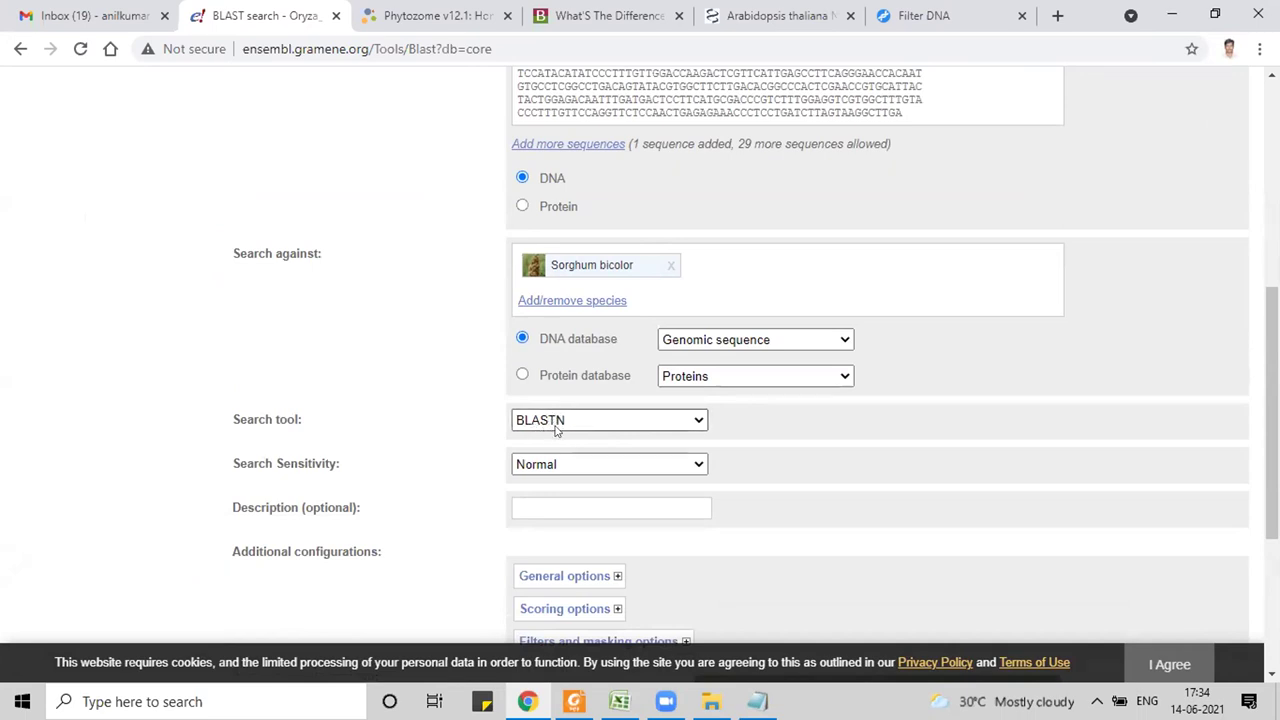
left_click(700, 424)
left_click(560, 384)
left_click(523, 373)
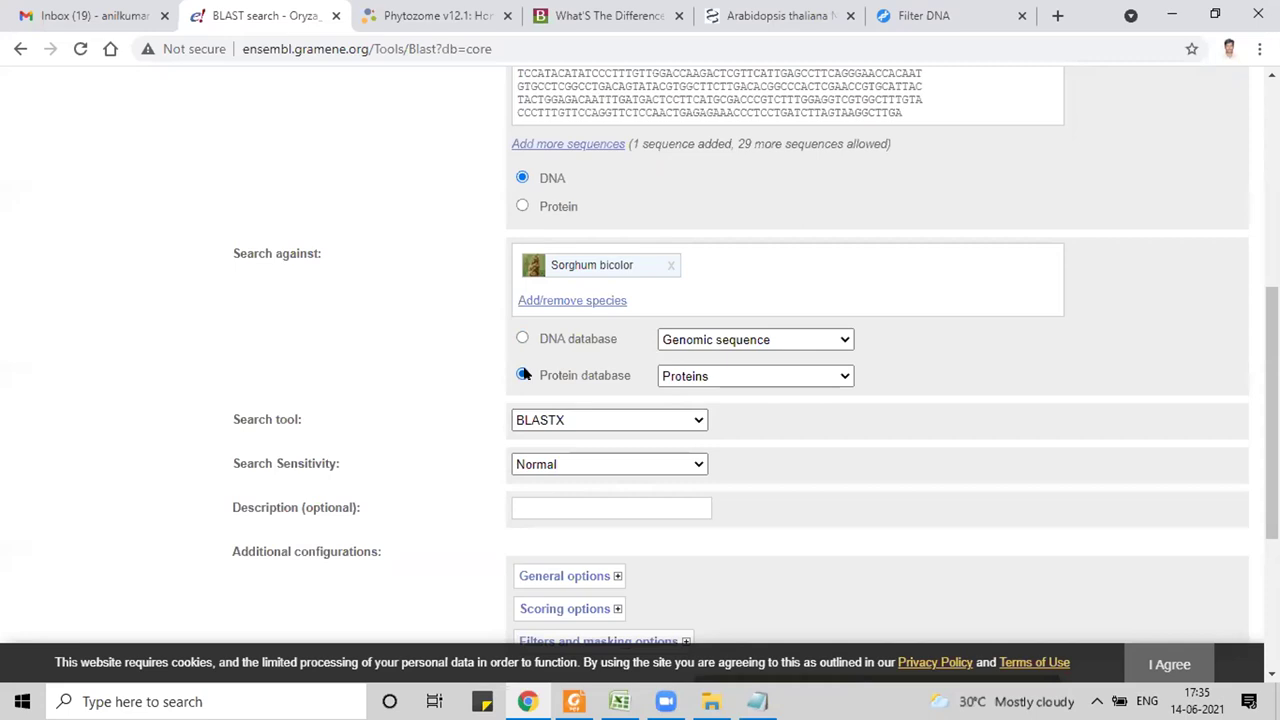
left_click(522, 338)
Step: Run the BLASTN search of AtNHX1 against the Sorghum bicolor genomic sequence and check the job's status
scroll(714, 429, "down", 2)
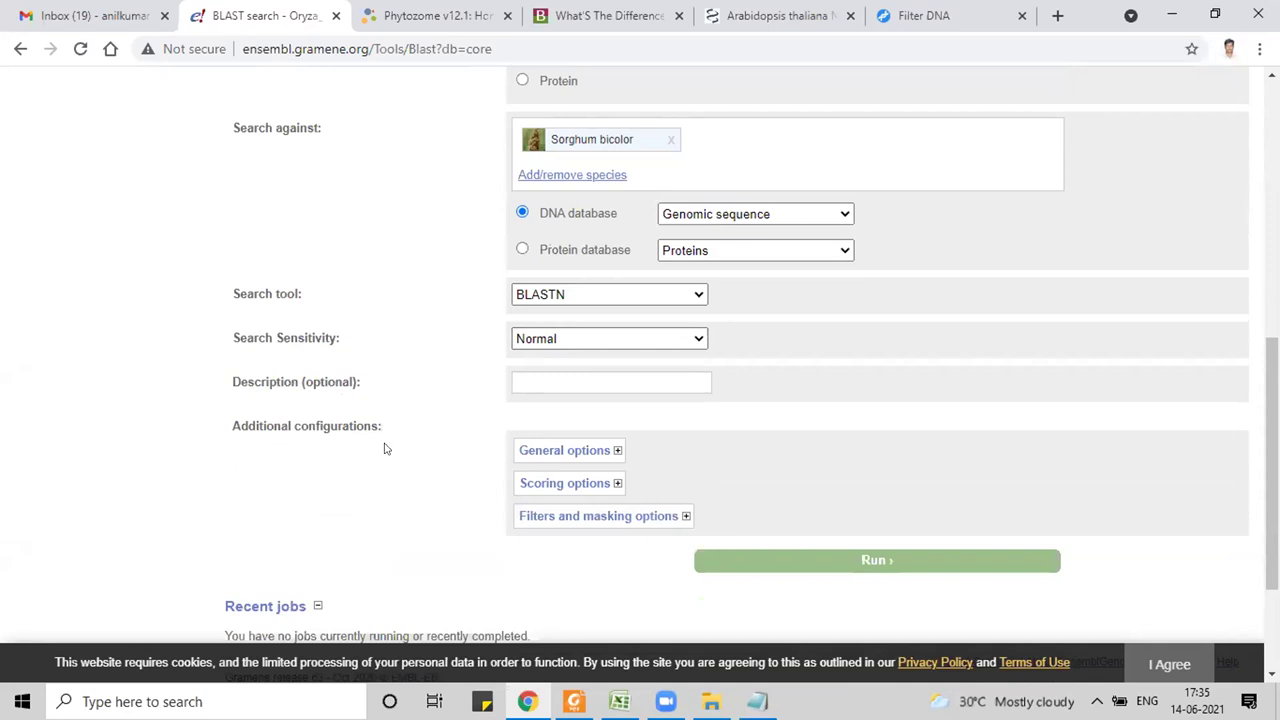
scroll(684, 415, "down", 1)
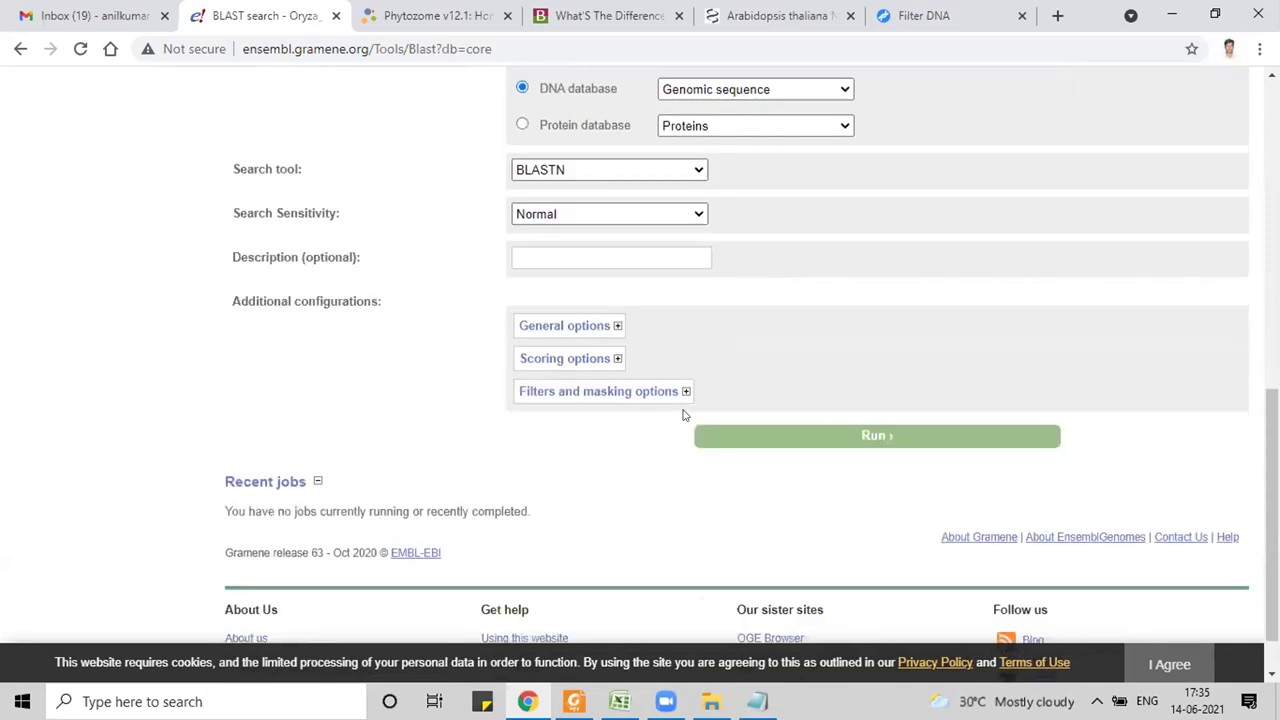
left_click(876, 436)
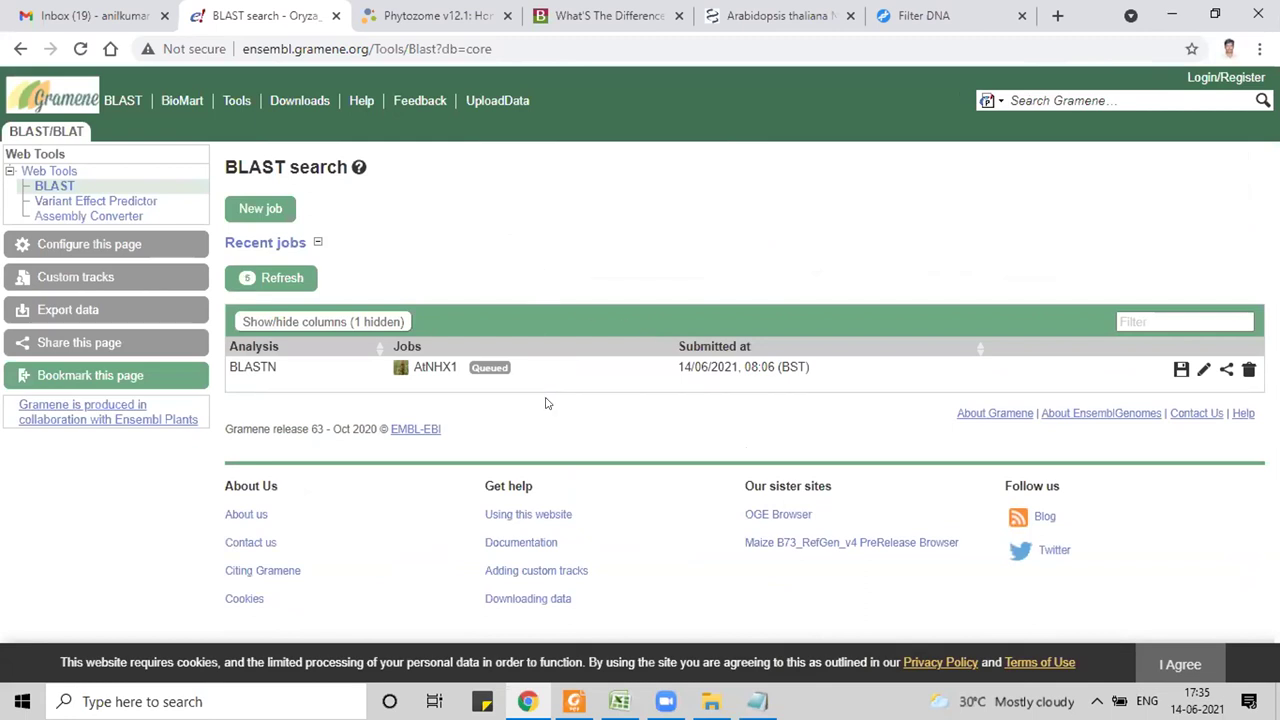
mouse_move(498, 372)
mouse_move(487, 370)
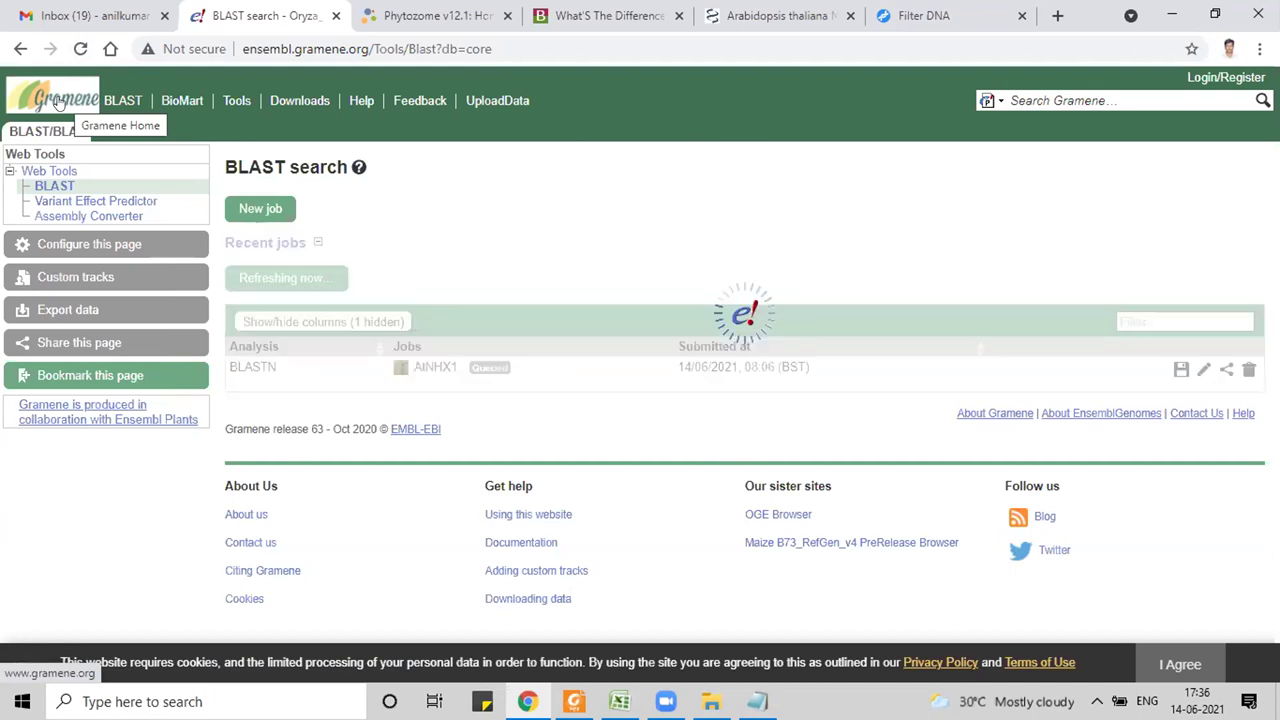
Step: Load gramene.org in a new browser tab and open its BLAST tool again
left_click(1058, 15)
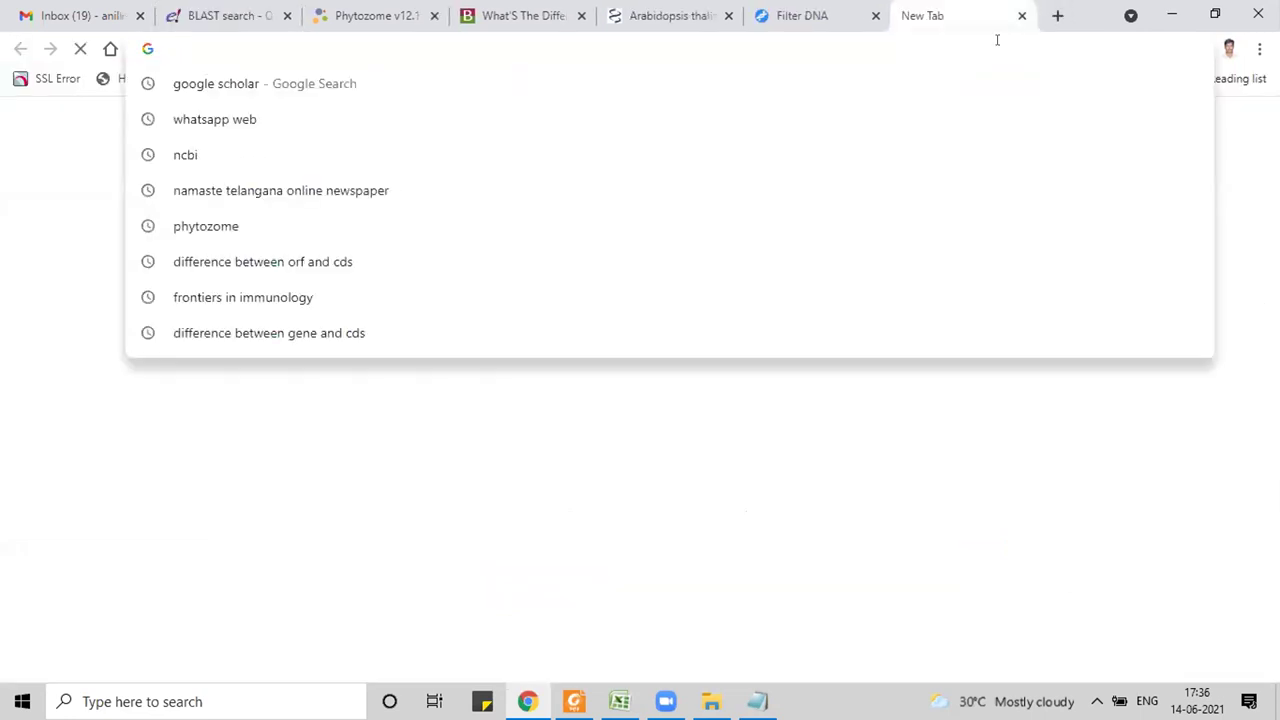
type("gramen")
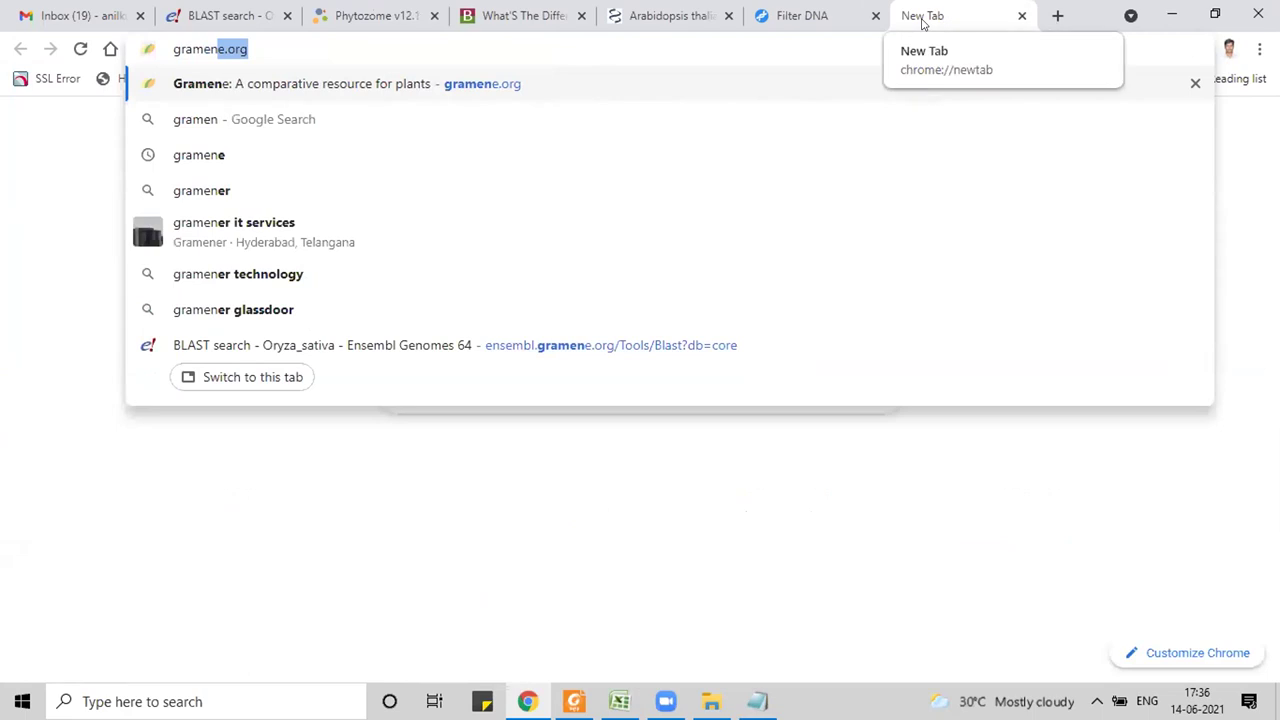
key("Return")
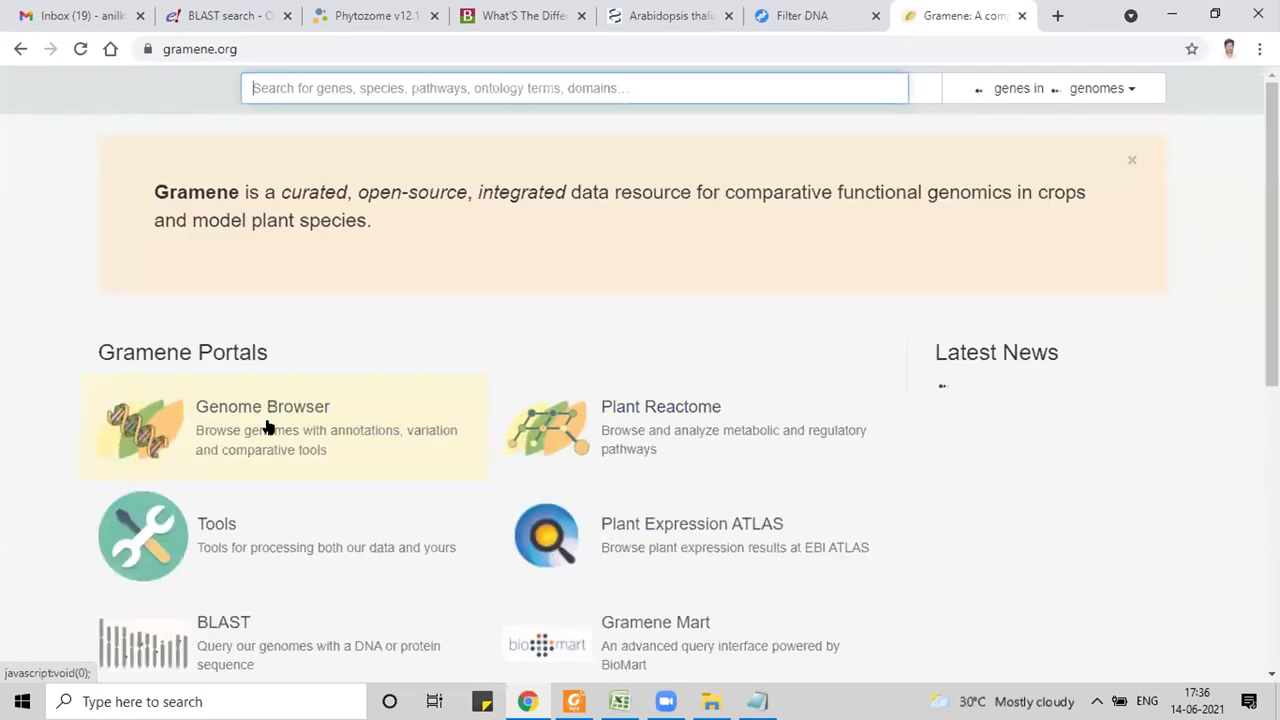
scroll(266, 420, "down", 2)
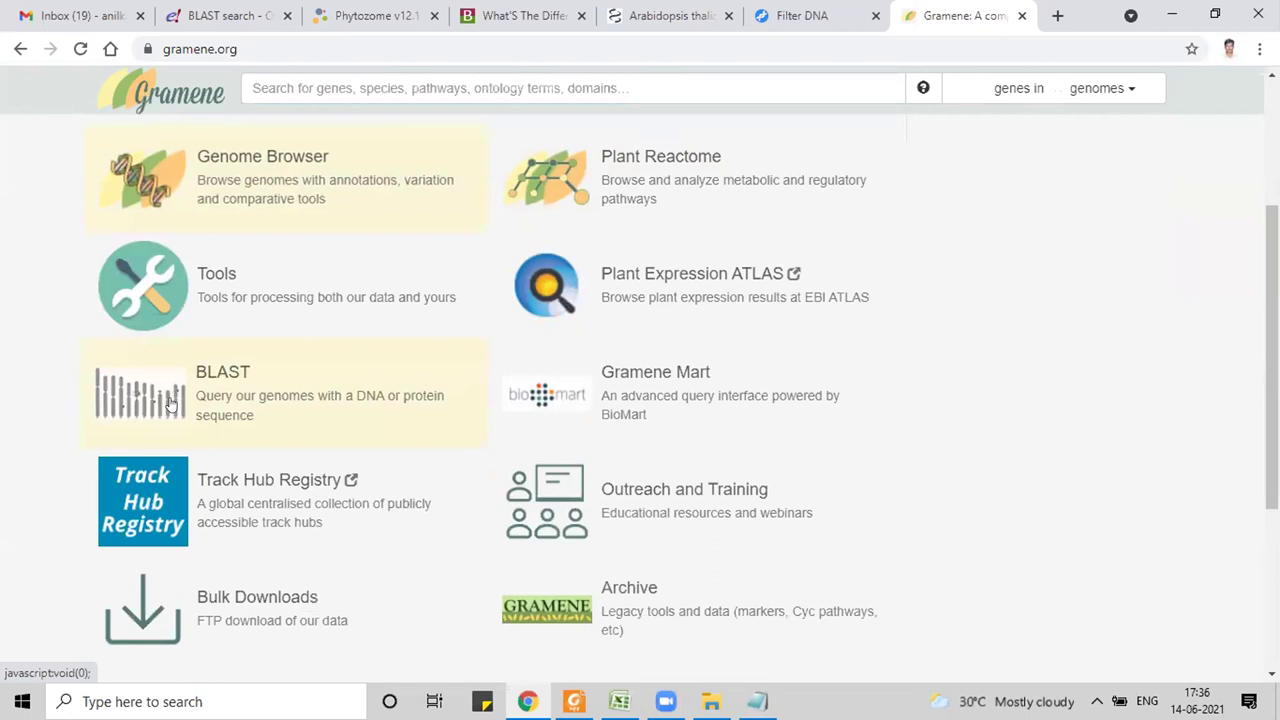
left_click(237, 400)
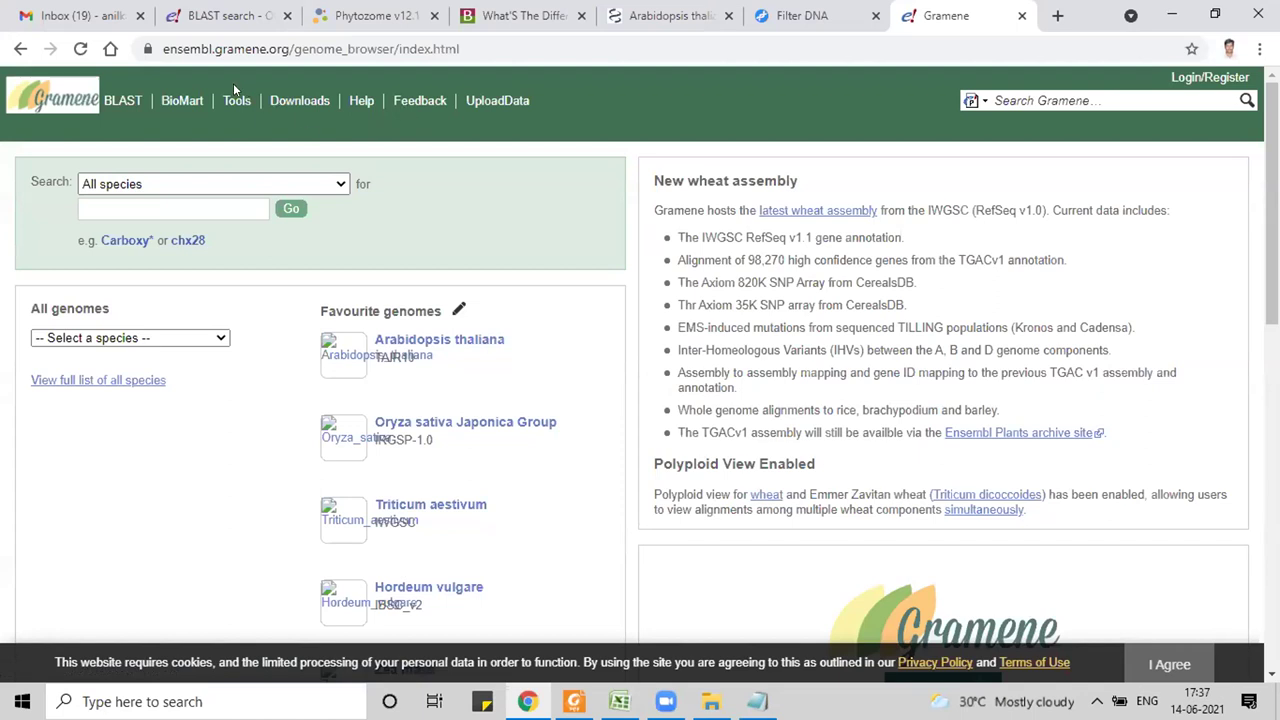
left_click(122, 100)
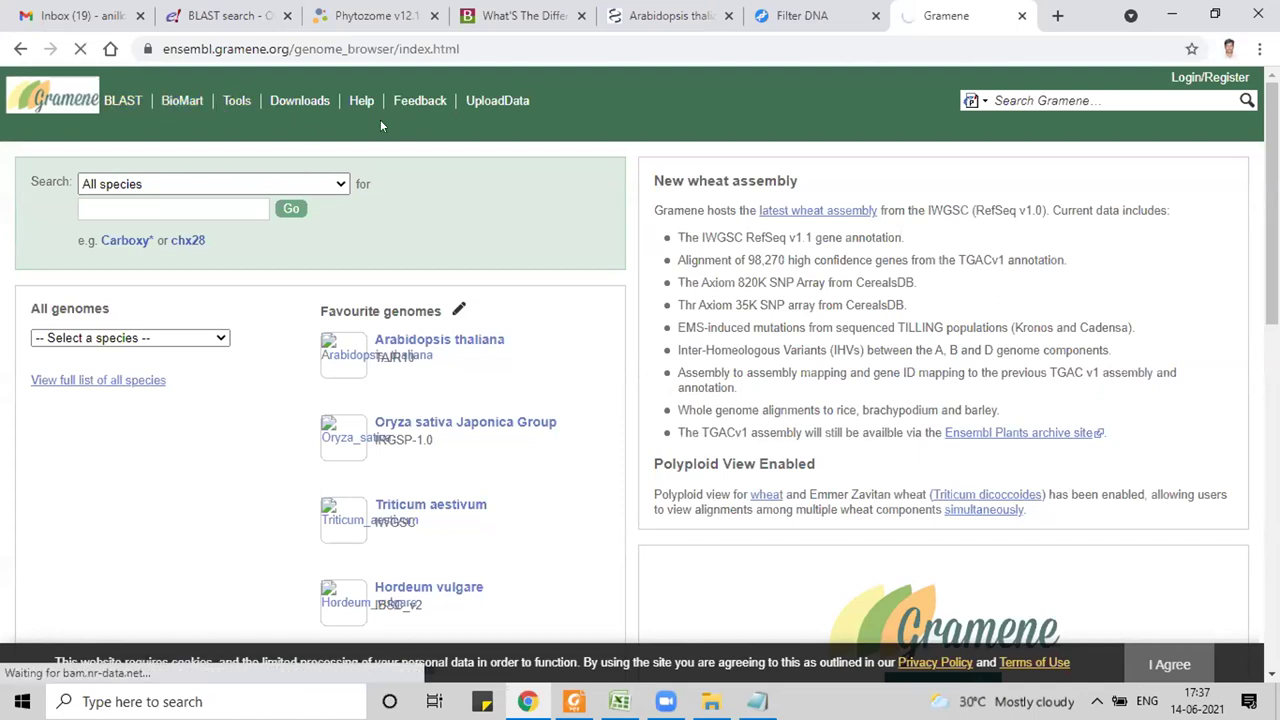
Step: Compare the AtNHX1 job's status between the two Gramene BLAST tabs and close the extra tab
left_click(665, 15)
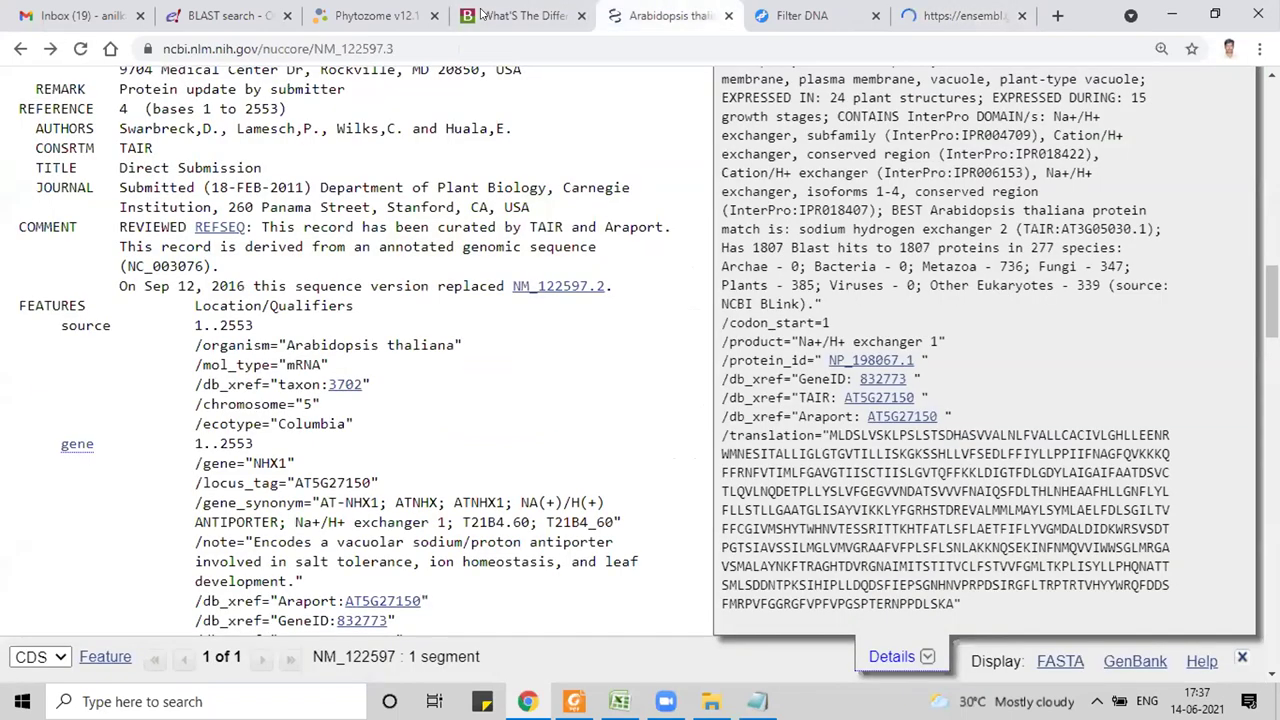
left_click(235, 15)
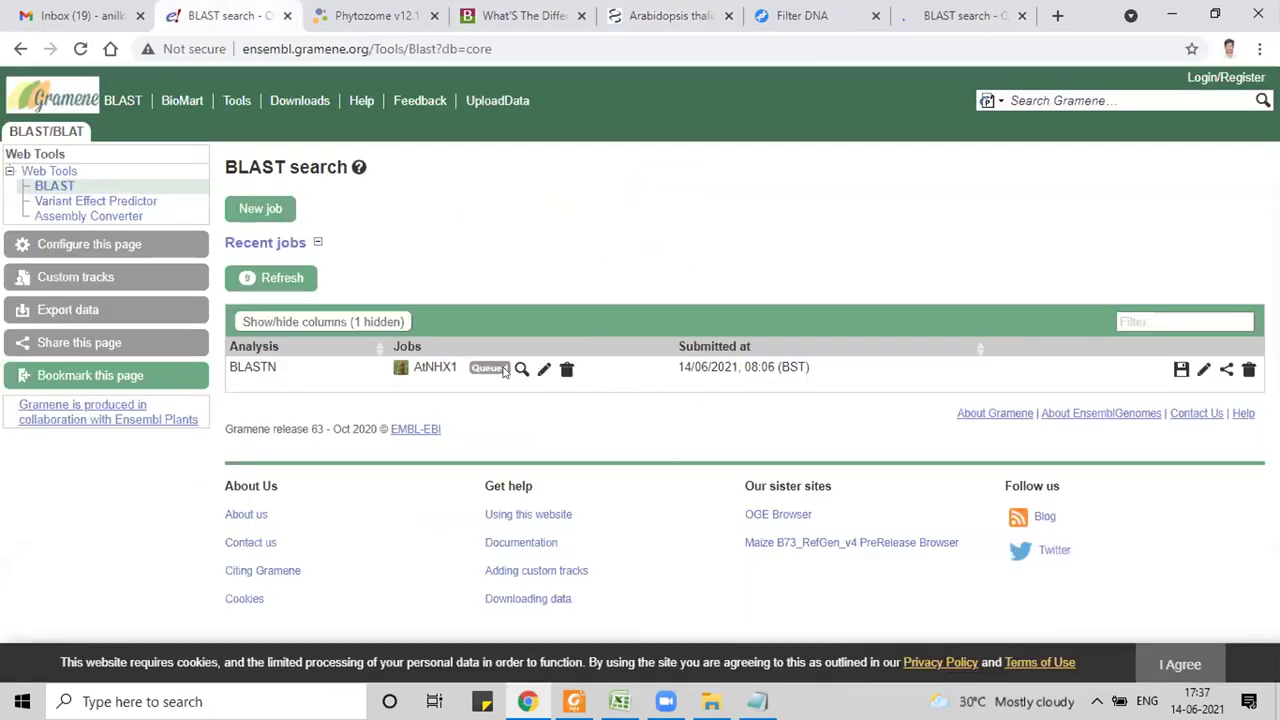
mouse_move(505, 370)
left_click(933, 12)
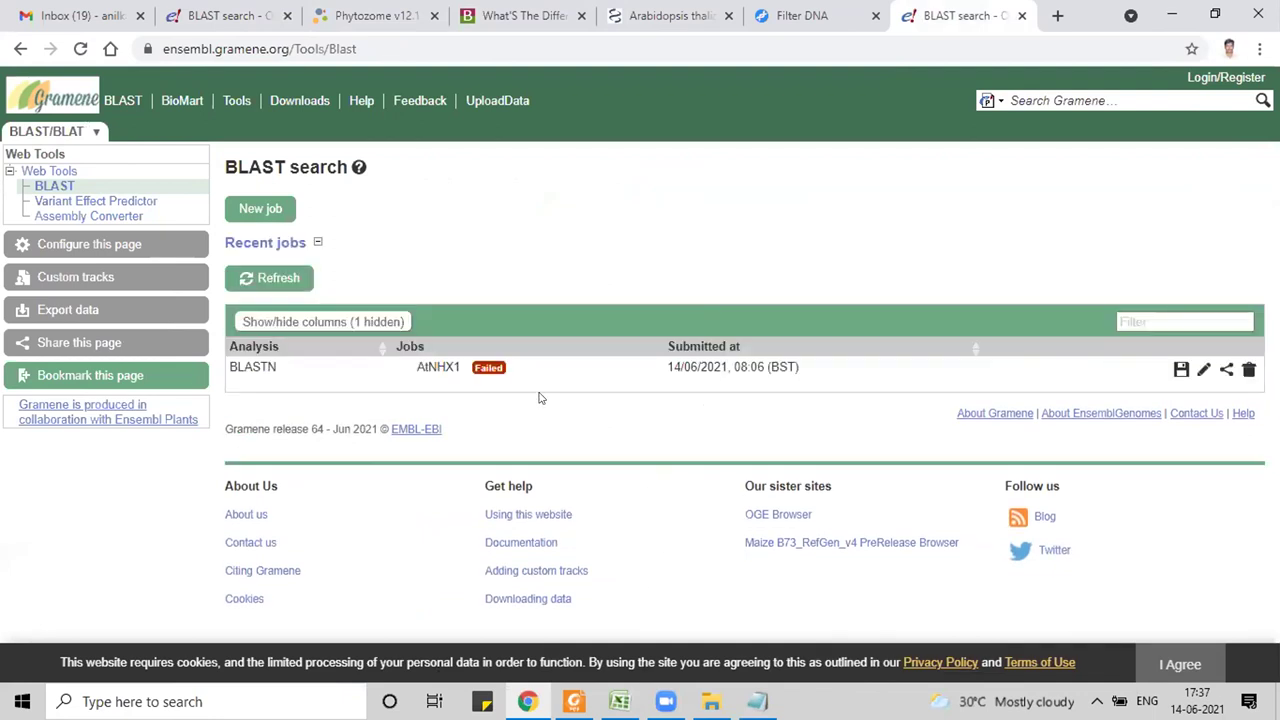
left_click(233, 15)
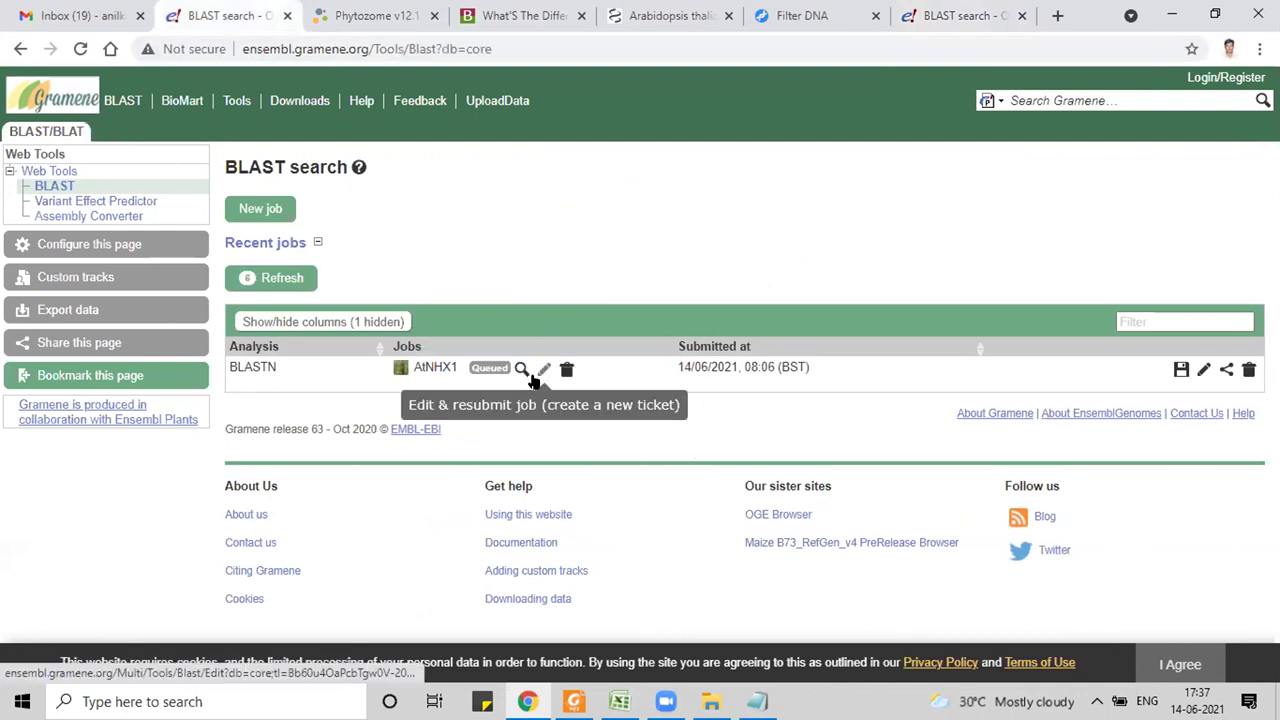
left_click(955, 13)
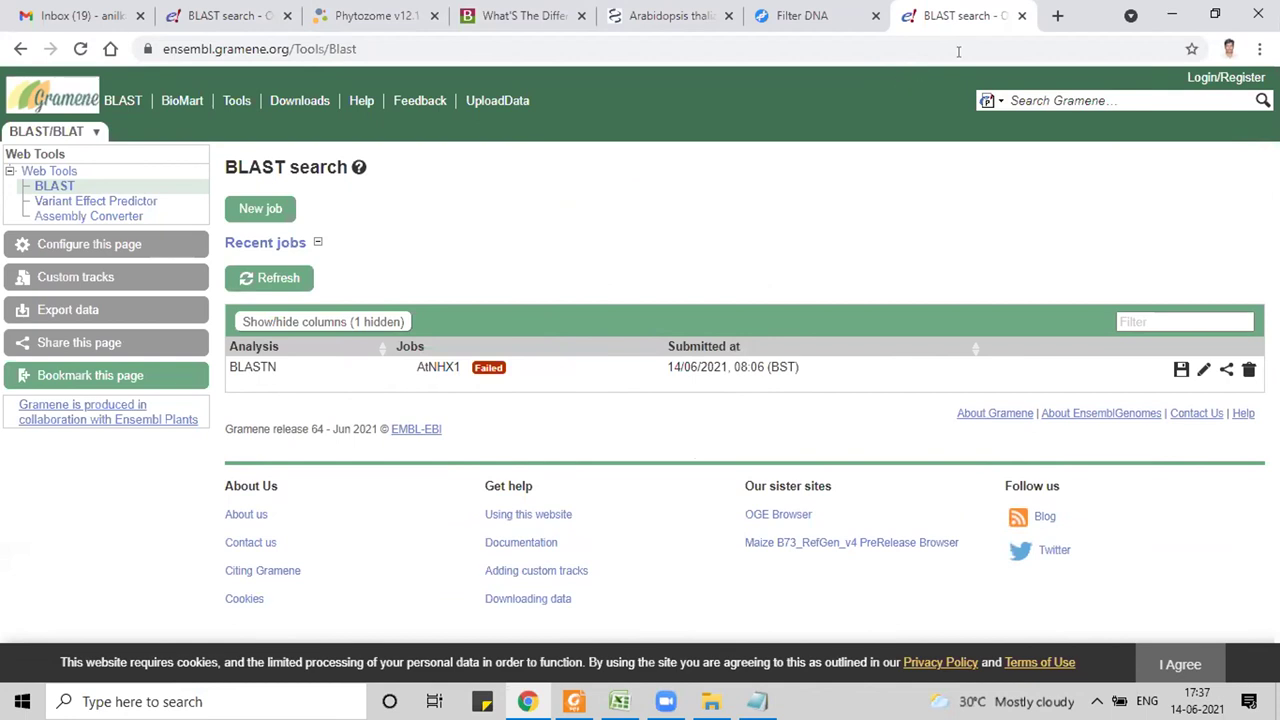
left_click(1021, 15)
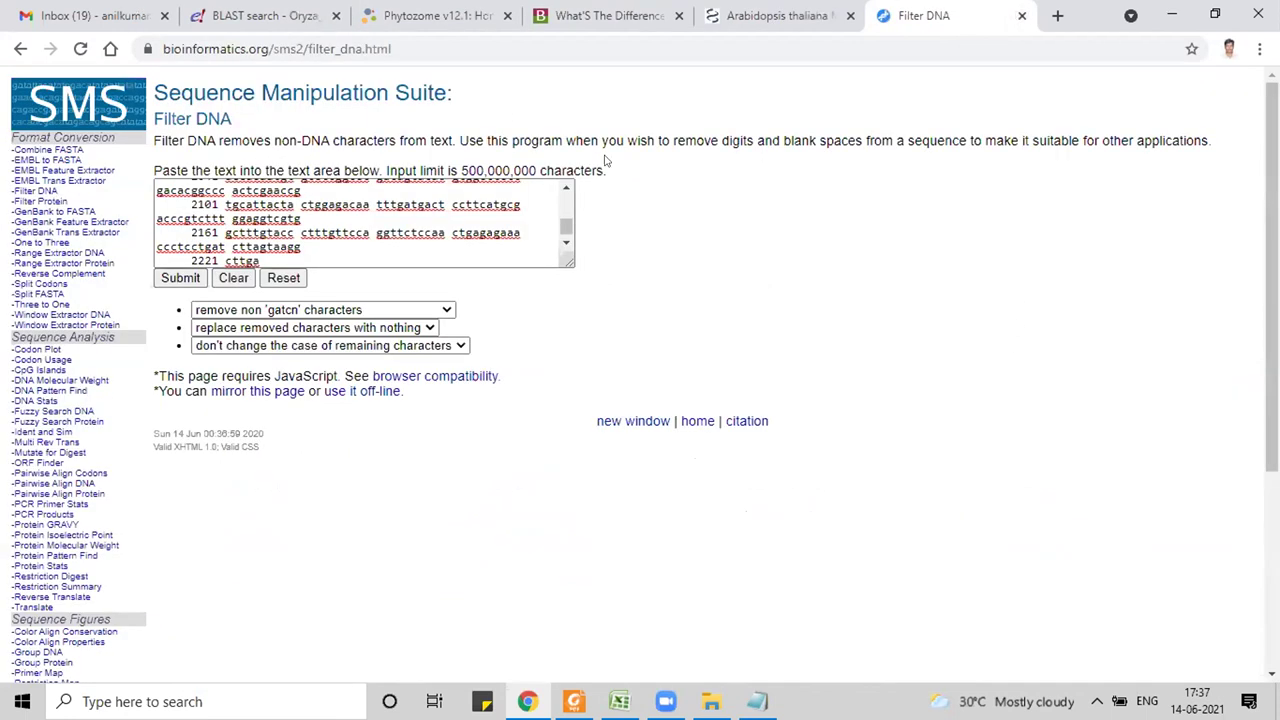
left_click(272, 12)
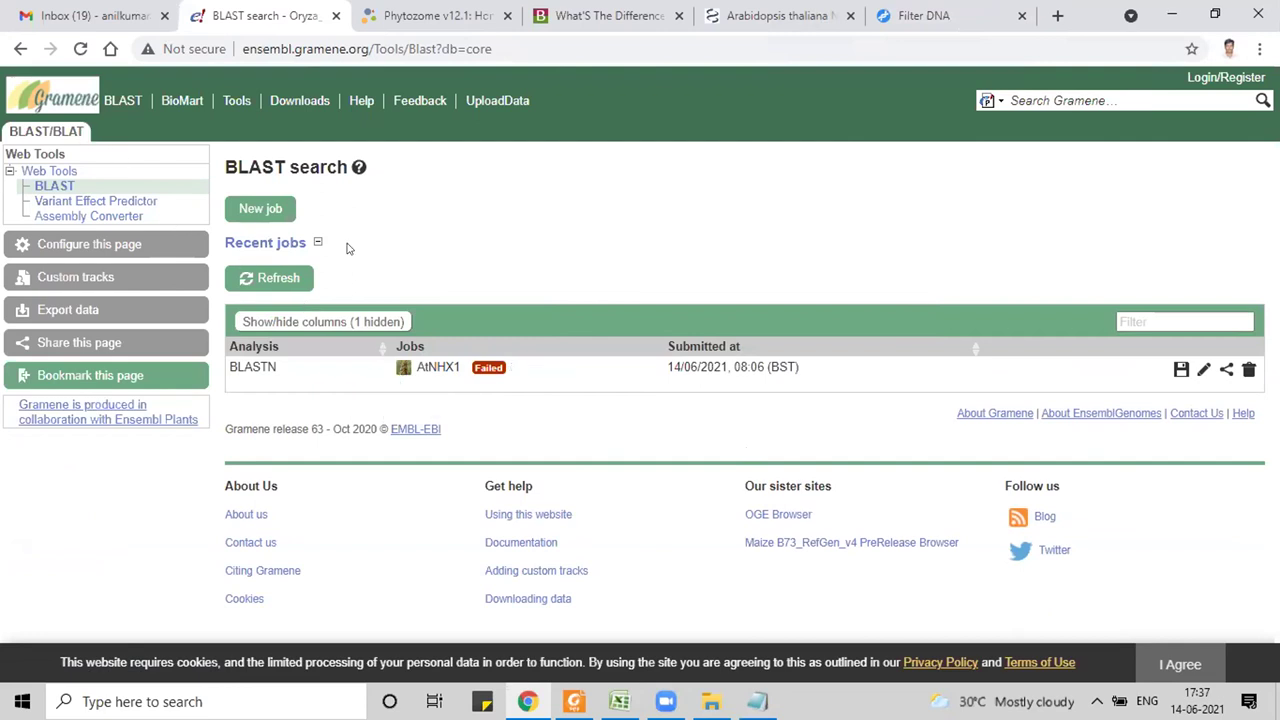
Step: Start a new BLAST job with the copied AtNHX1 coding sequence and shorten its FASTA header to >NHX1
left_click(268, 208)
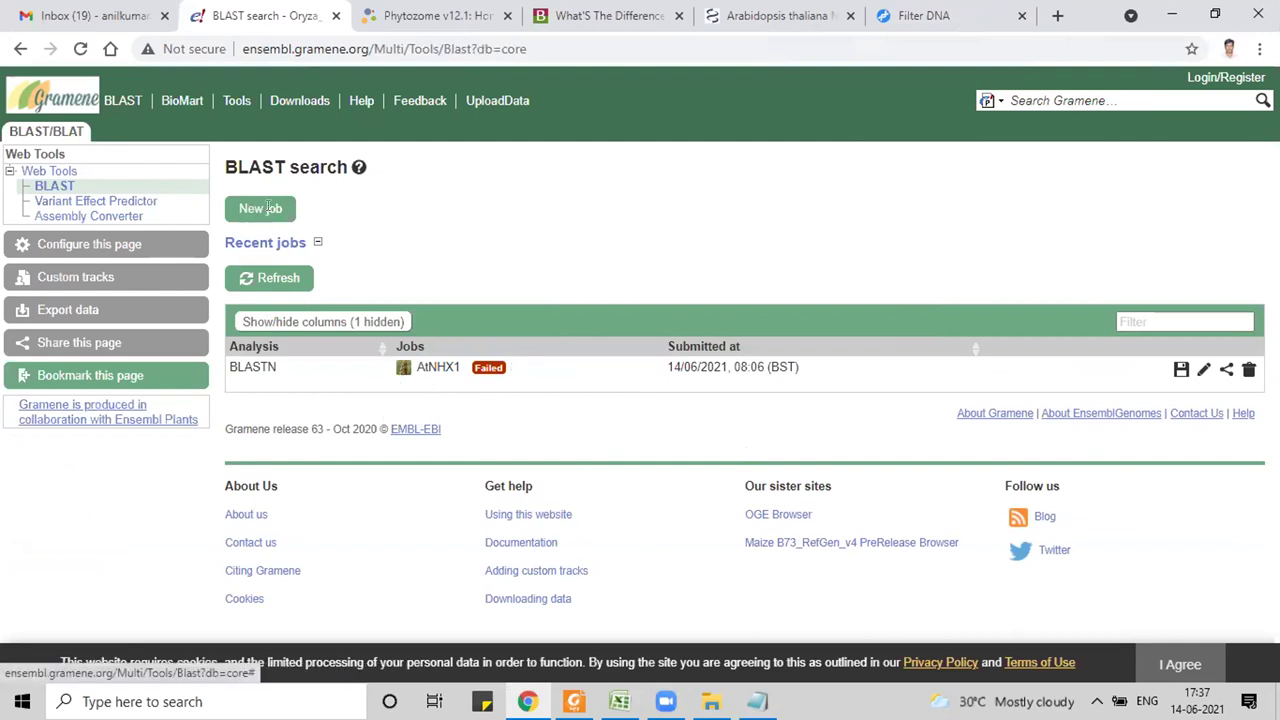
left_click(717, 316)
key("ctrl+v")
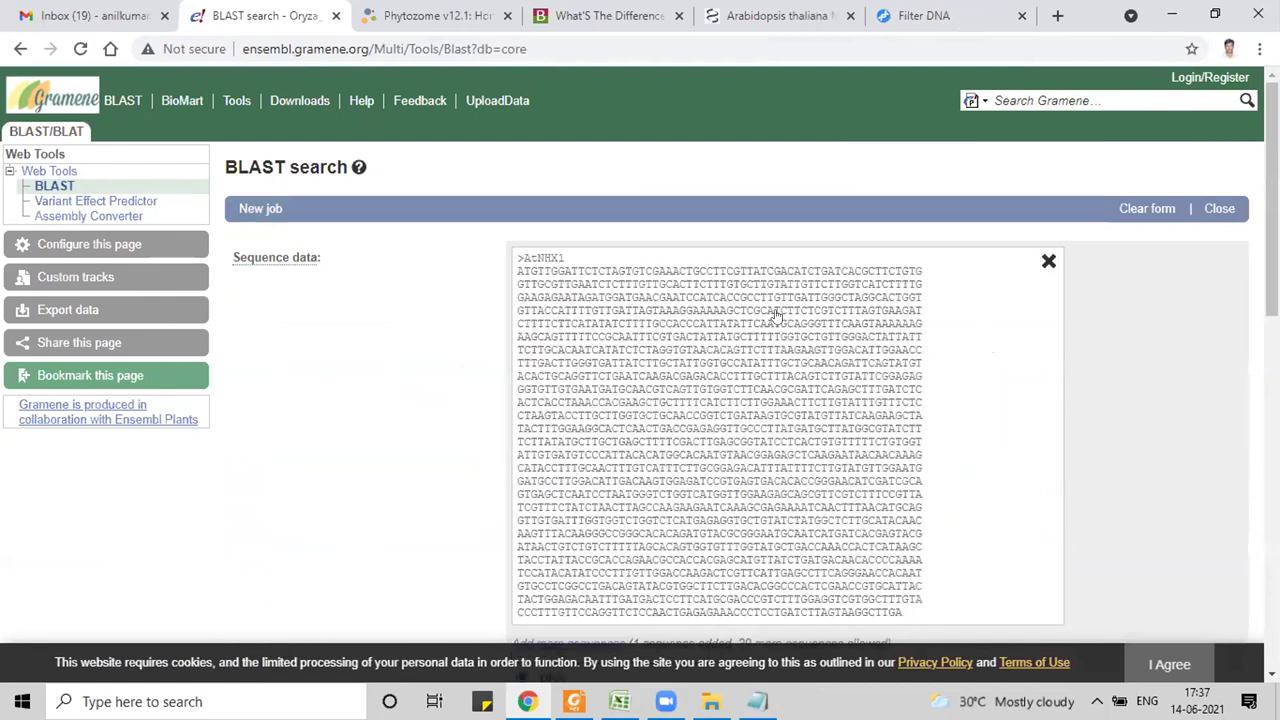
left_click(532, 257)
key("BackSpace")
key("BackSpace")
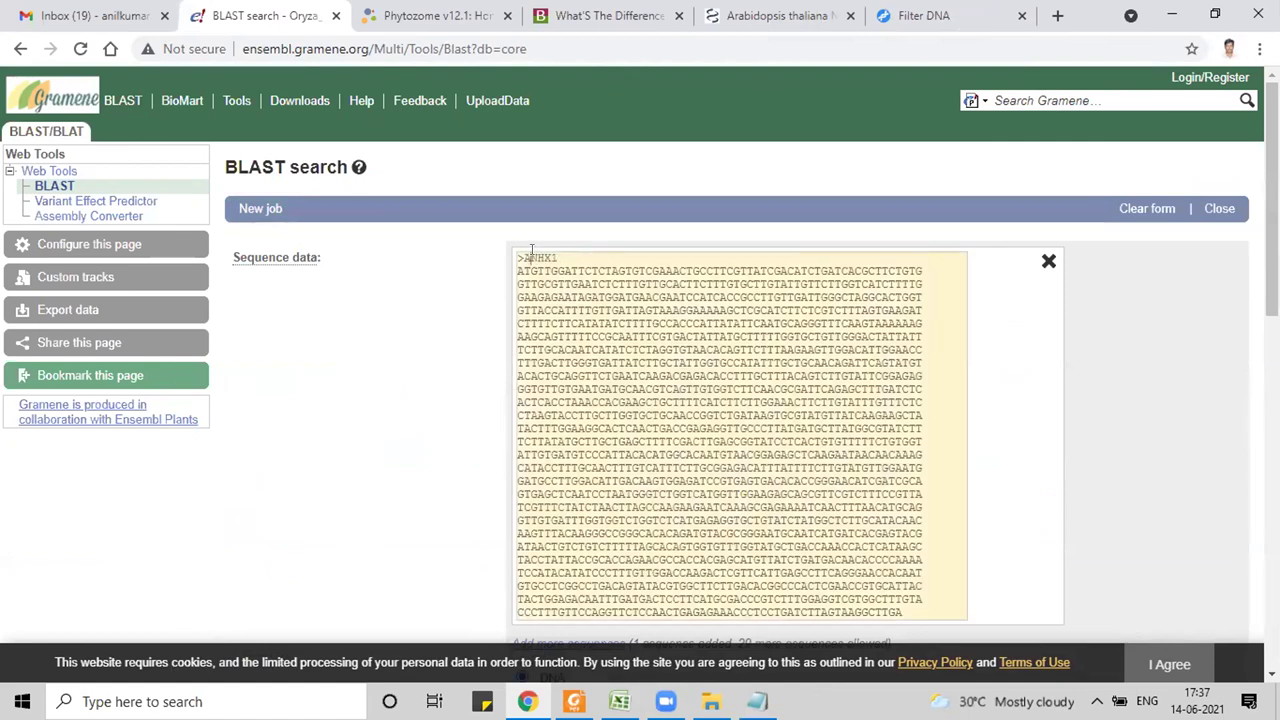
Step: Replace Arabidopsis_thaliana with Sorghum bicolor as the search species for the NHX1 job
scroll(655, 240, "down", 6)
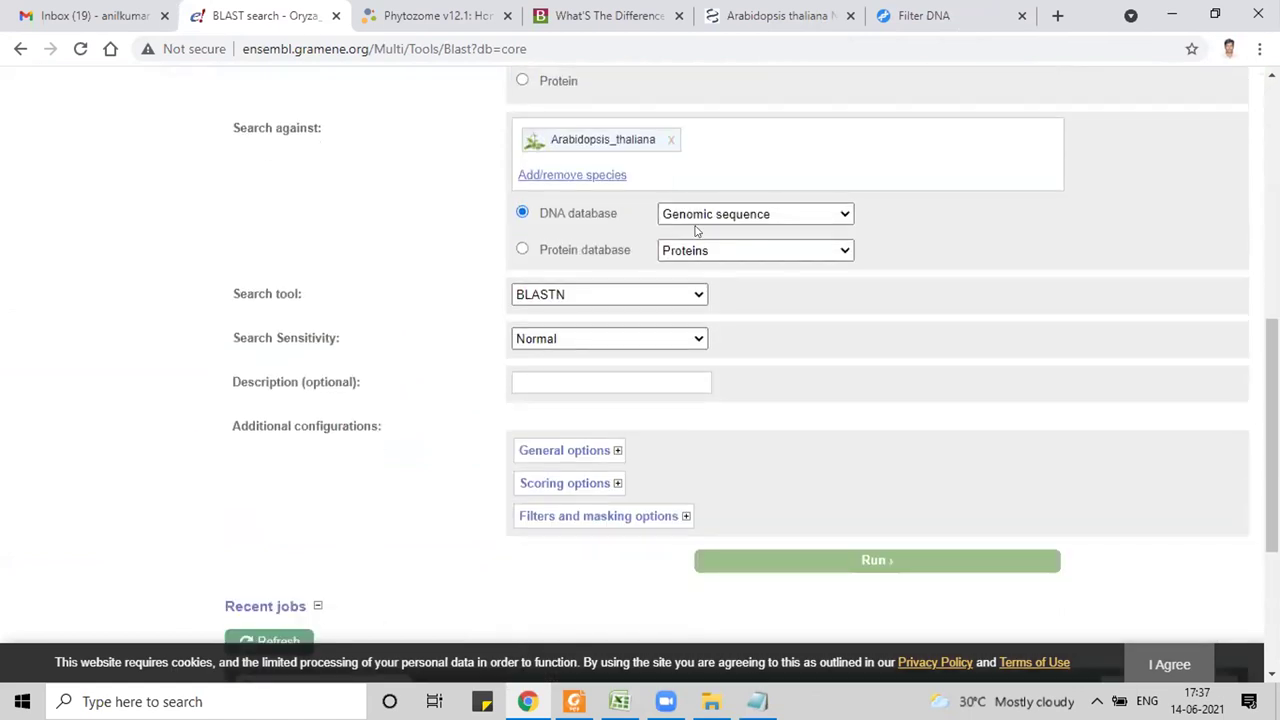
scroll(661, 275, "up", 1)
left_click(670, 265)
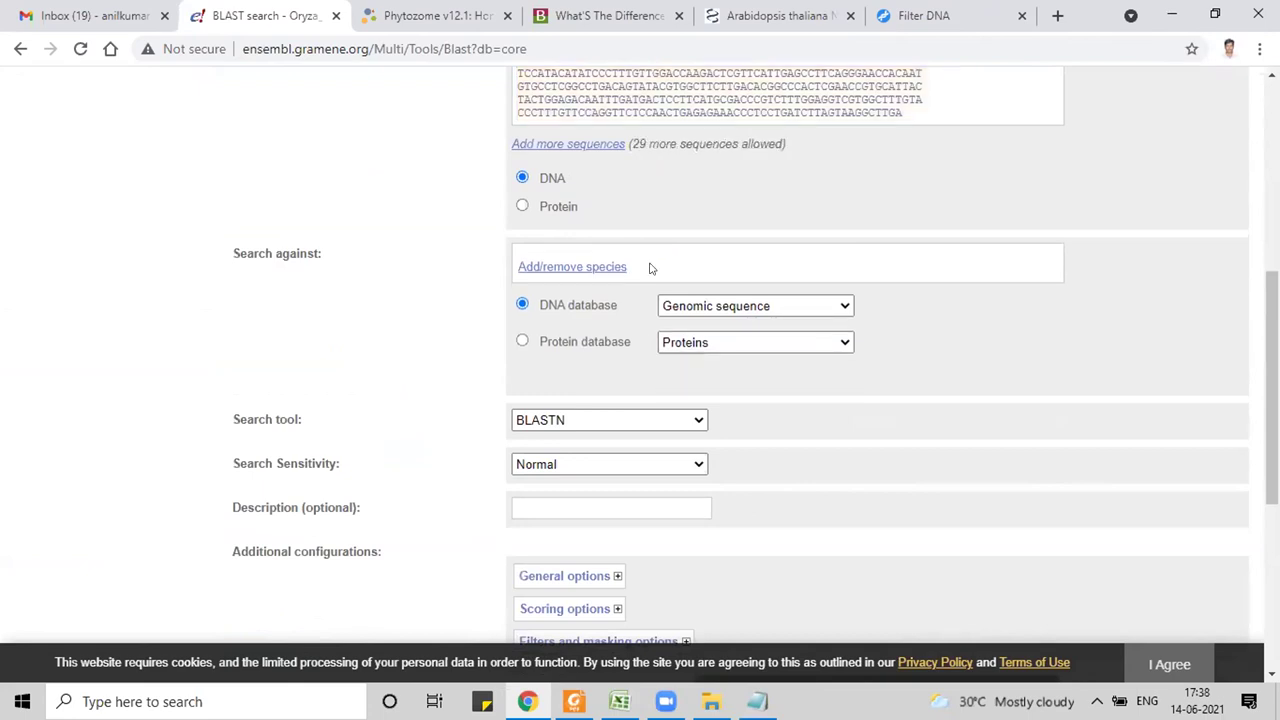
left_click(565, 268)
left_click(297, 263)
type("sorghum")
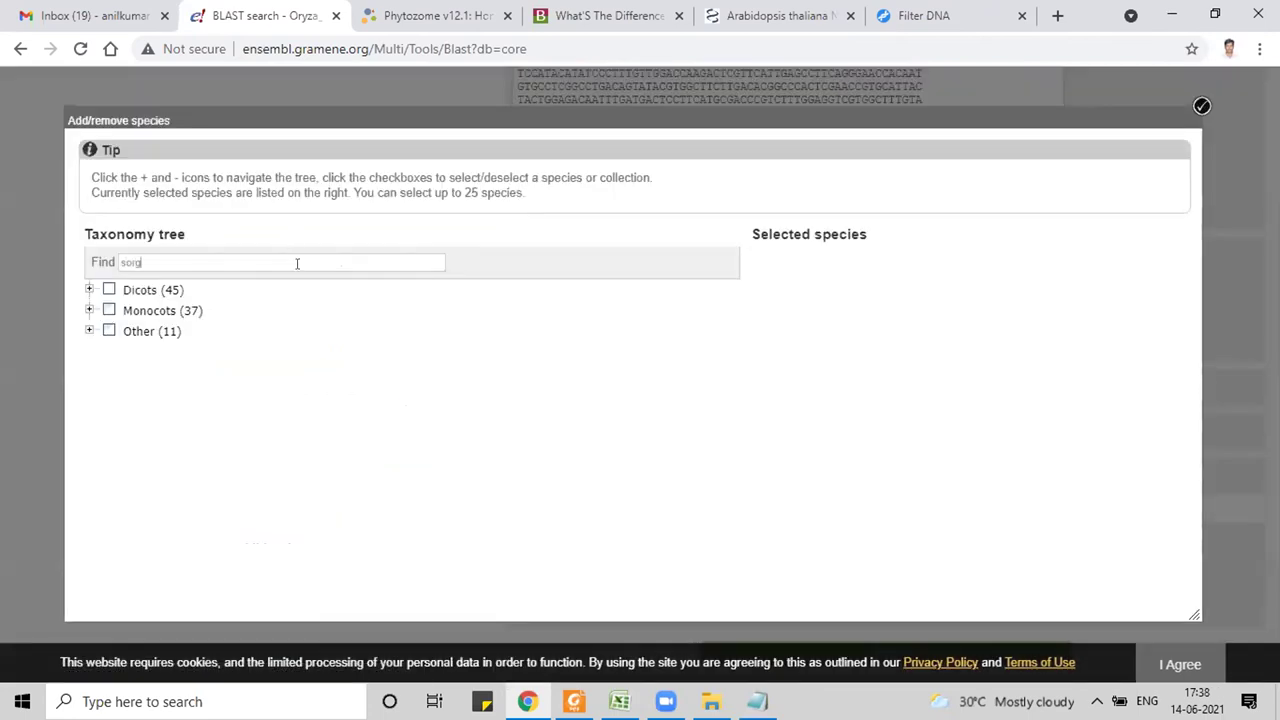
left_click(243, 290)
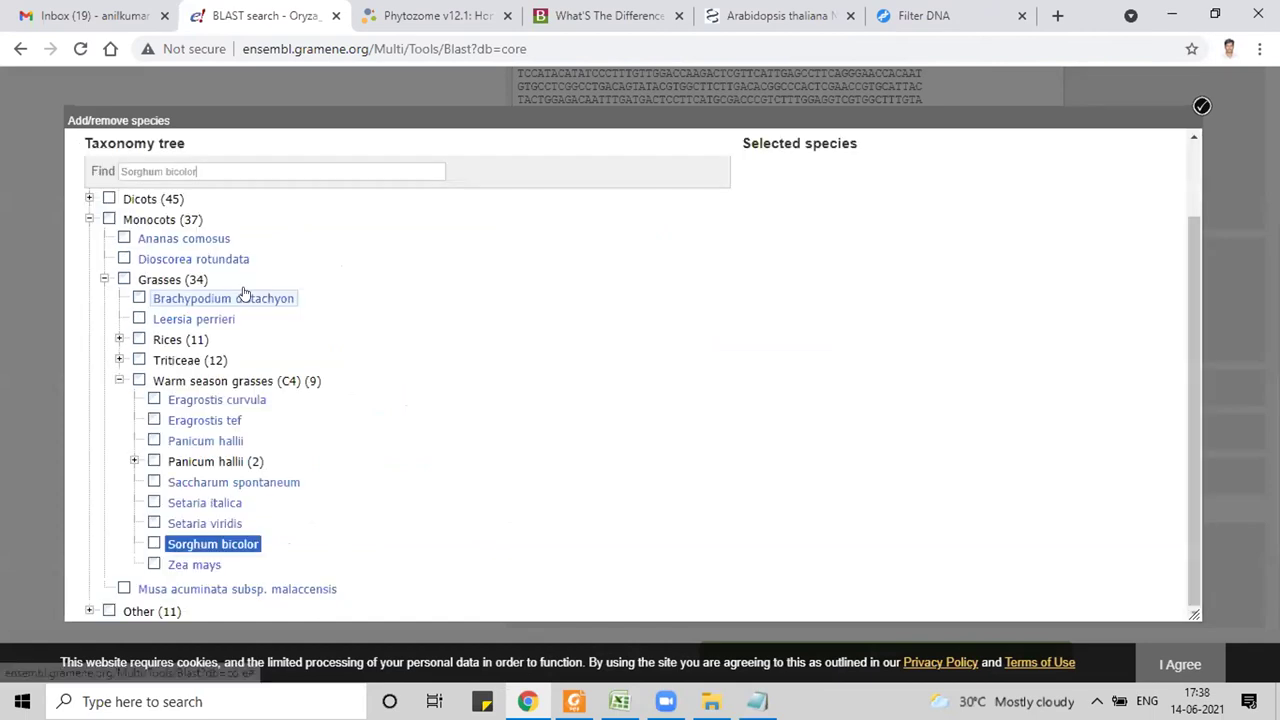
left_click(155, 544)
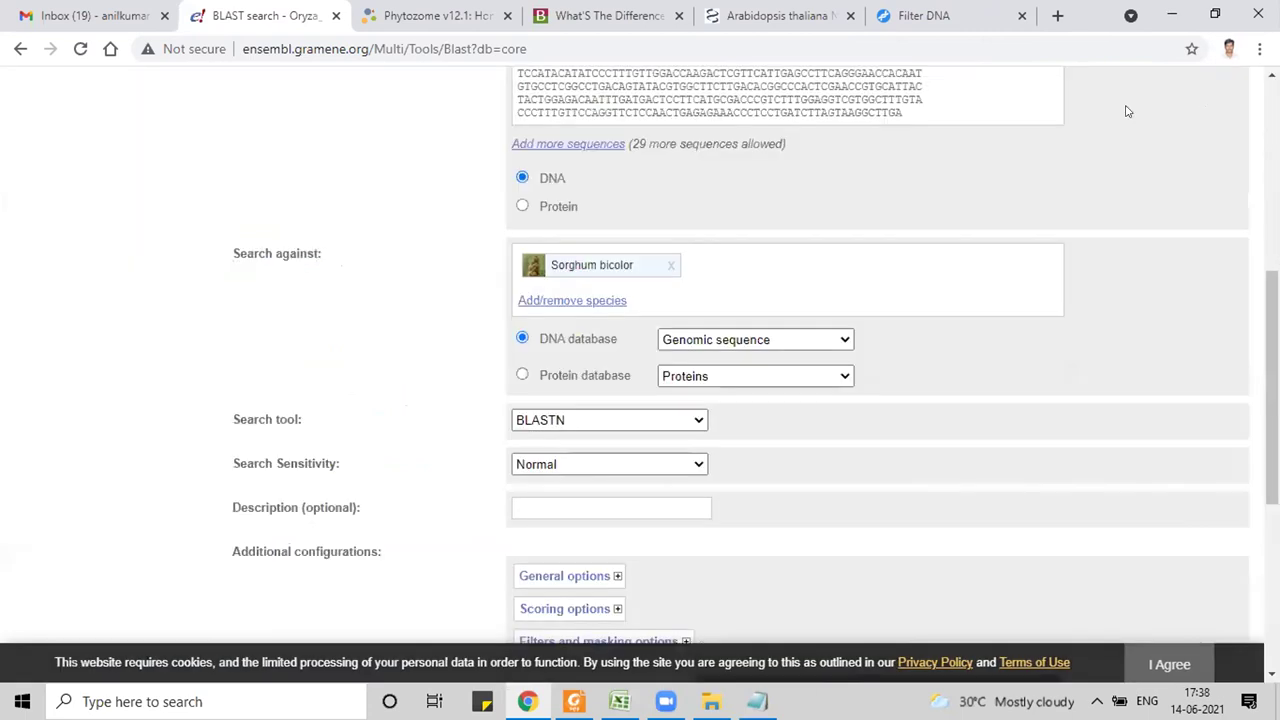
left_click(1202, 106)
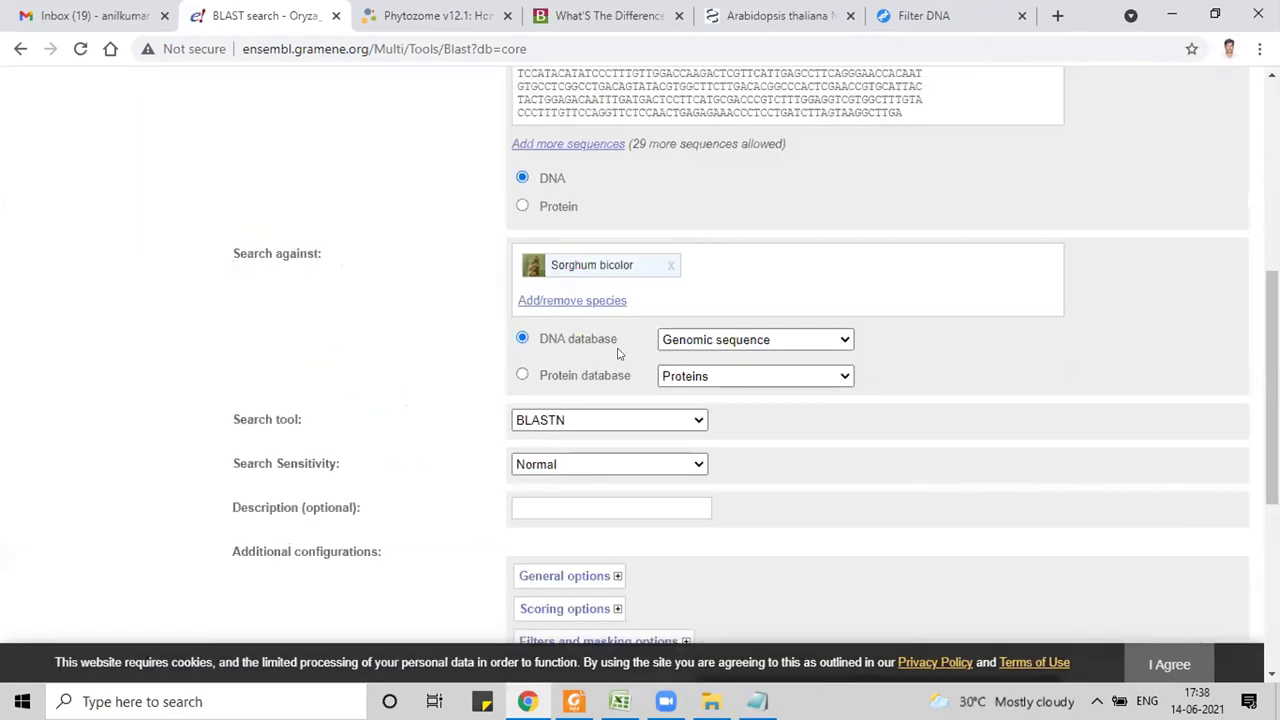
Step: Review the DNA database options, keep Genomic sequence, and run the BLASTN search of NHX1 with Normal sensitivity
left_click(777, 340)
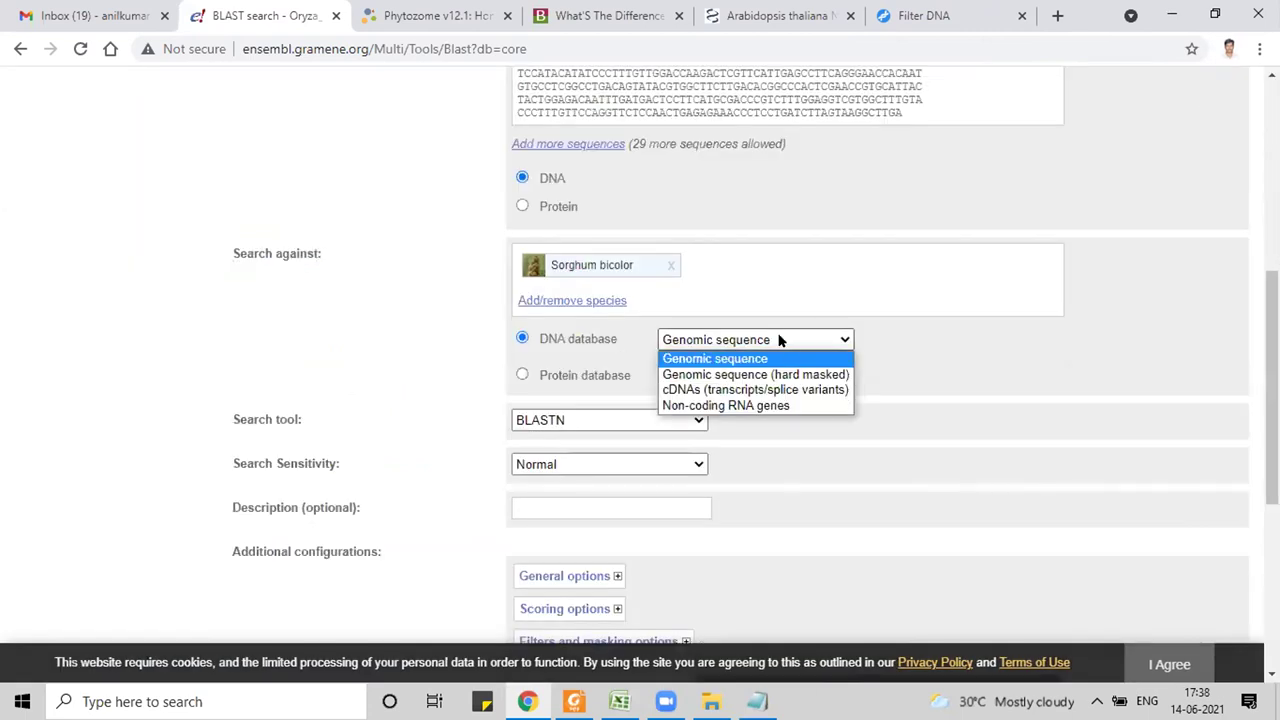
left_click(872, 345)
scroll(592, 279, "down", 1)
scroll(592, 279, "down", 1)
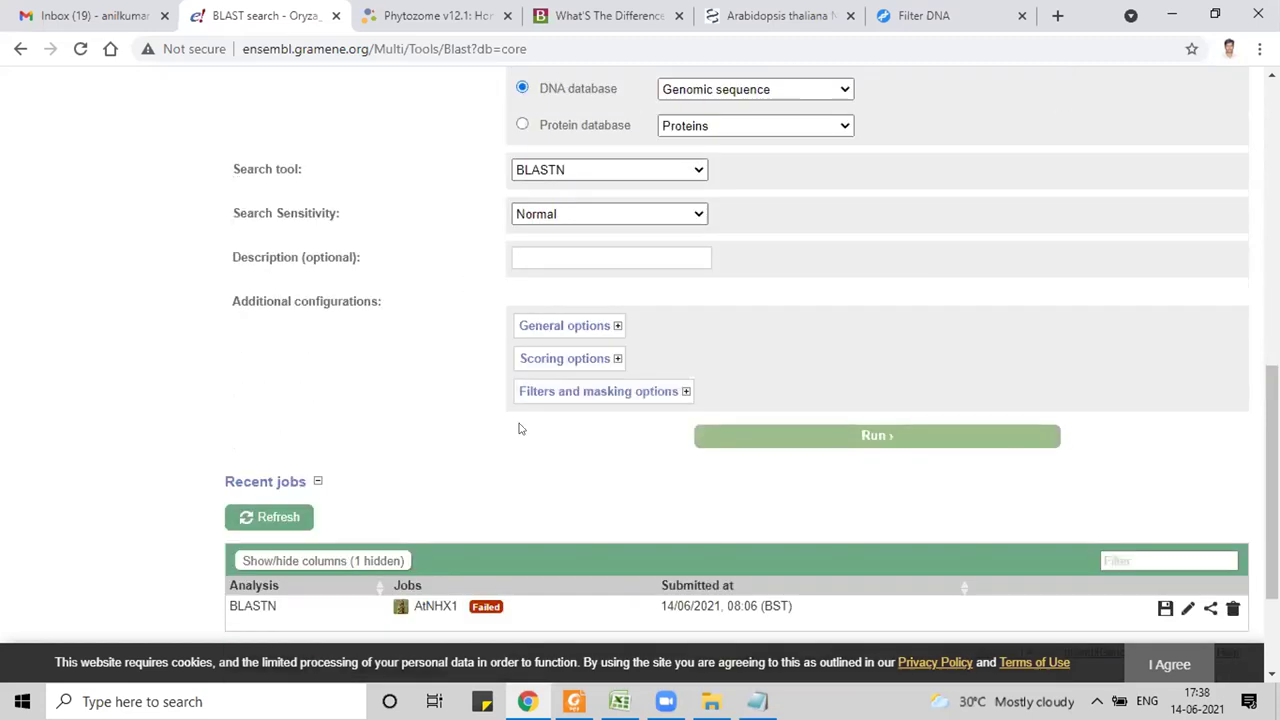
left_click(880, 434)
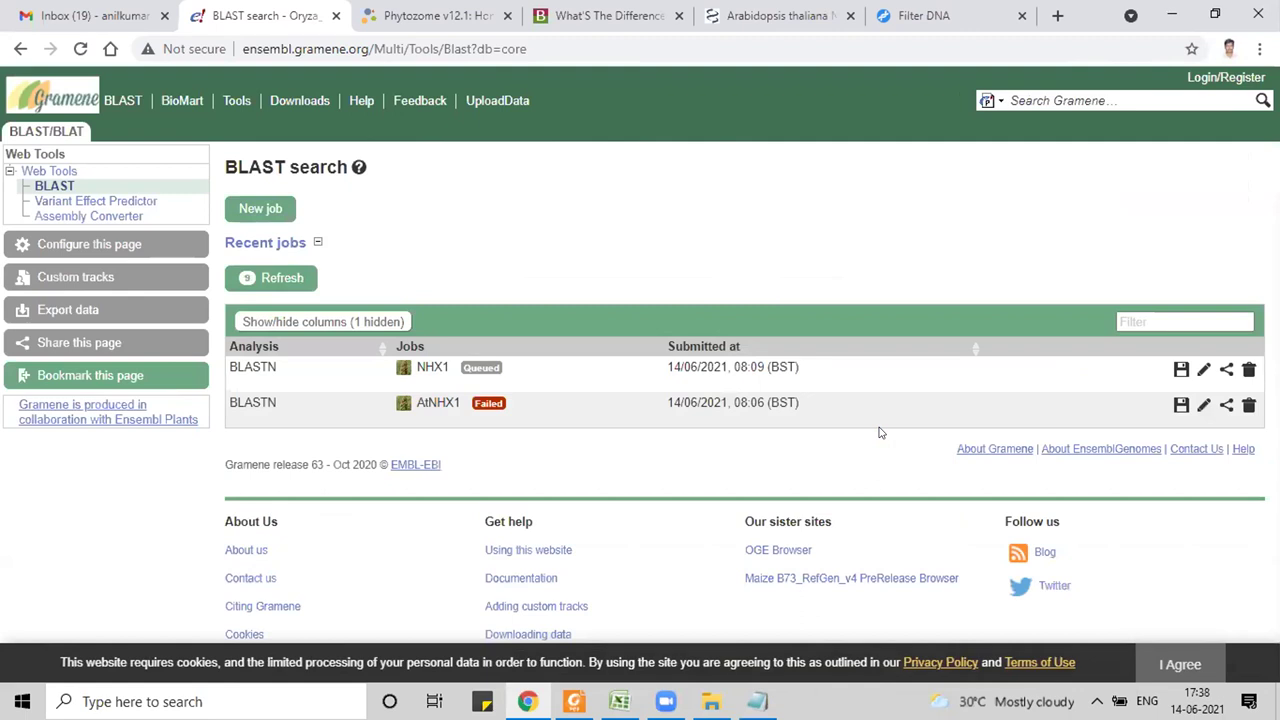
Step: Permanently delete the failed AtNHX1 job and close the unneeded "What'S The Difference" browser tab
left_click(1248, 405)
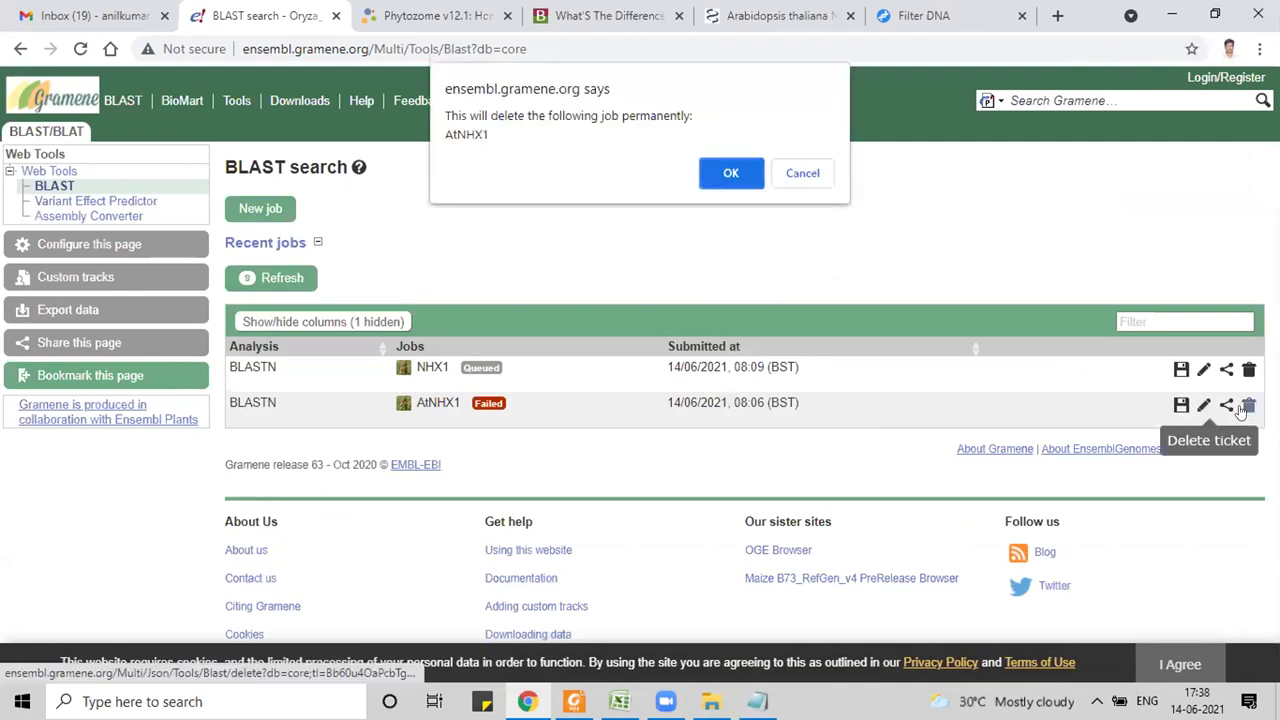
left_click(730, 176)
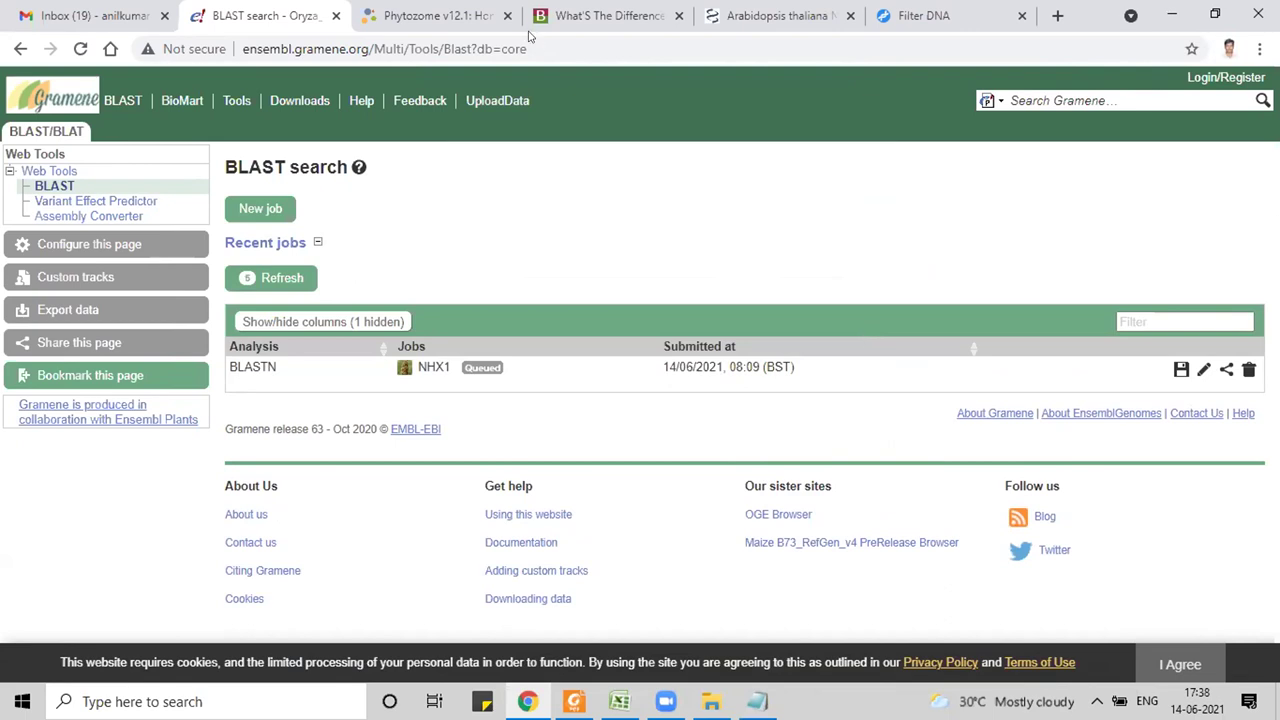
left_click(678, 16)
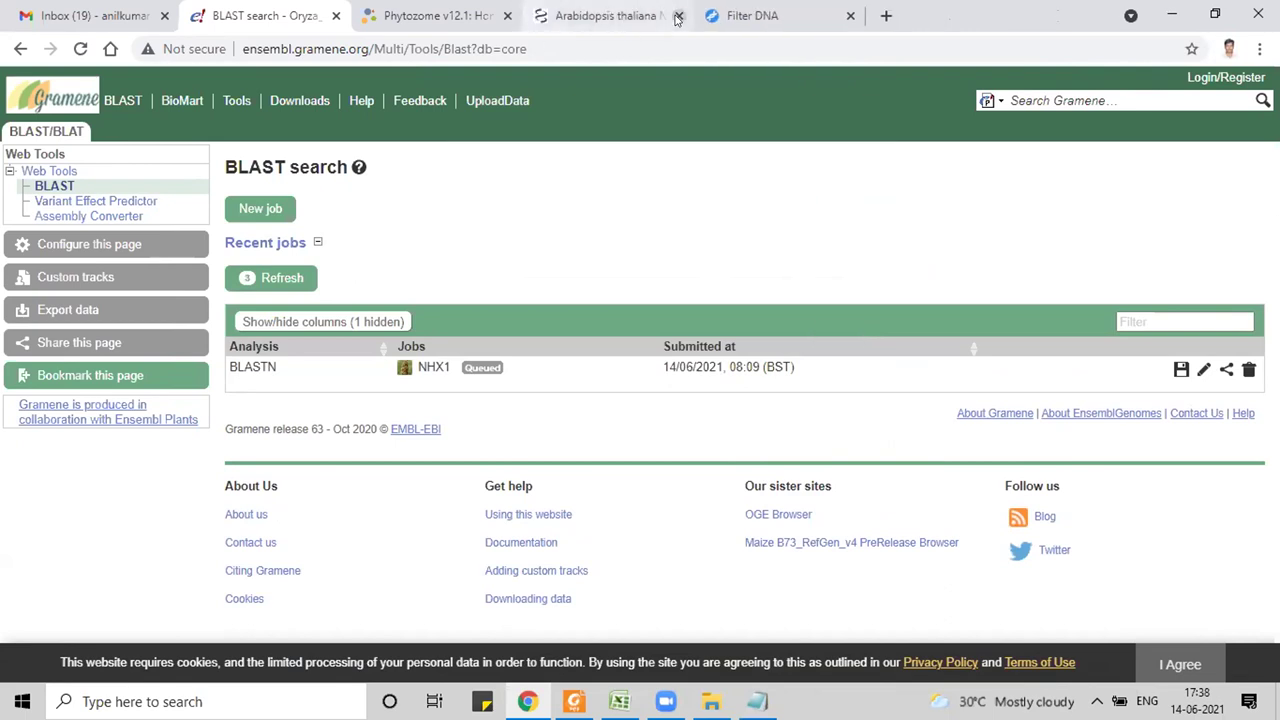
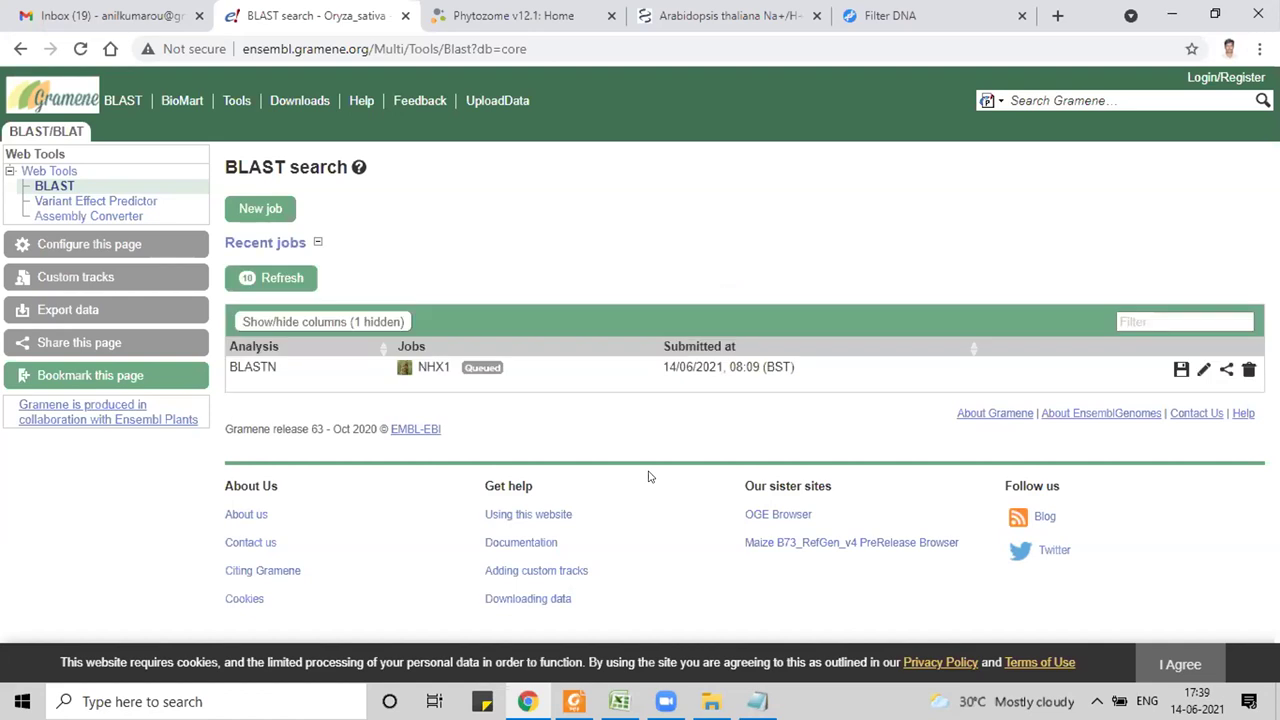
Step: Switch to the NCBI record NM_122597.3, close its CDS feature display, and open BLAST for that sequence
mouse_move(428, 360)
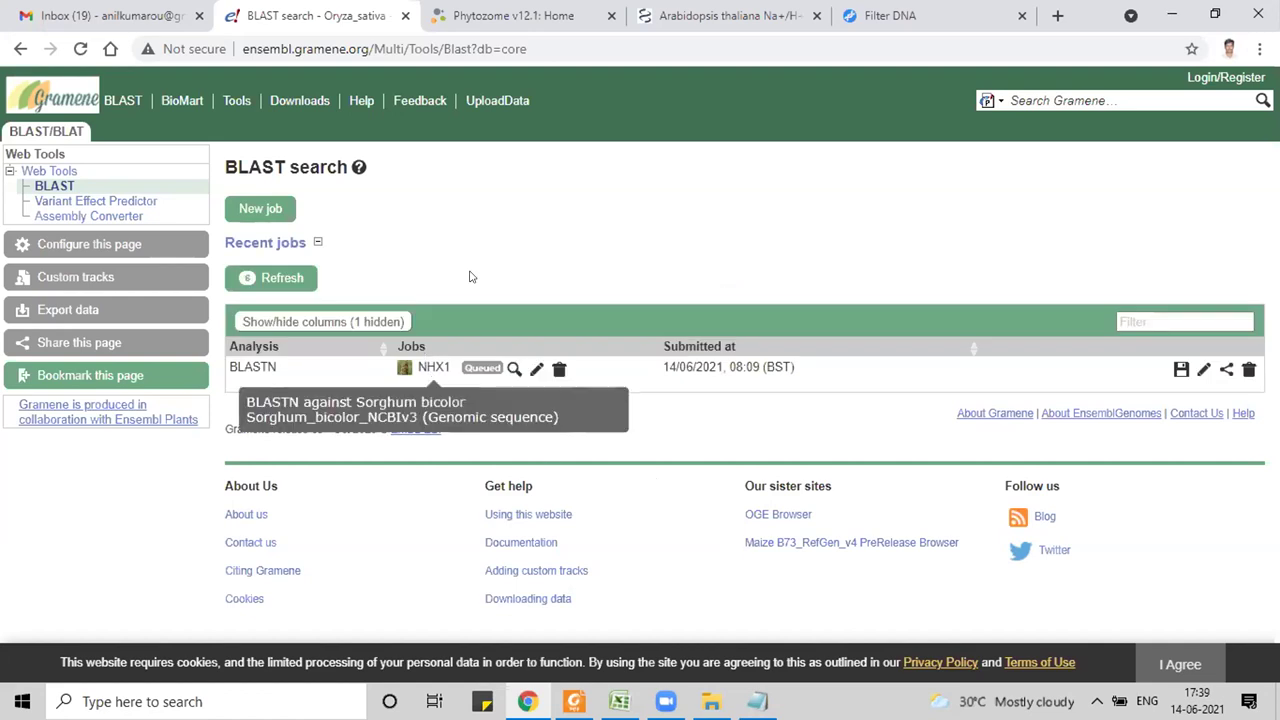
key("ctrl+4")
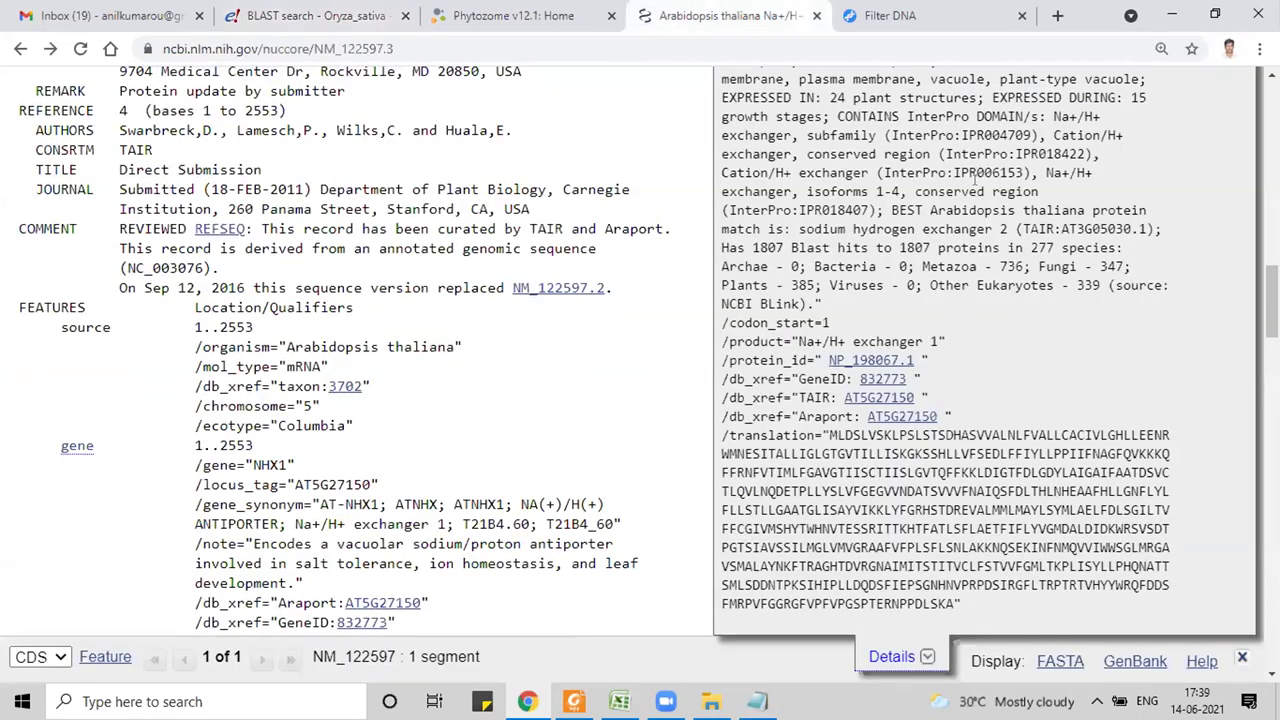
scroll(449, 297, "up", 10)
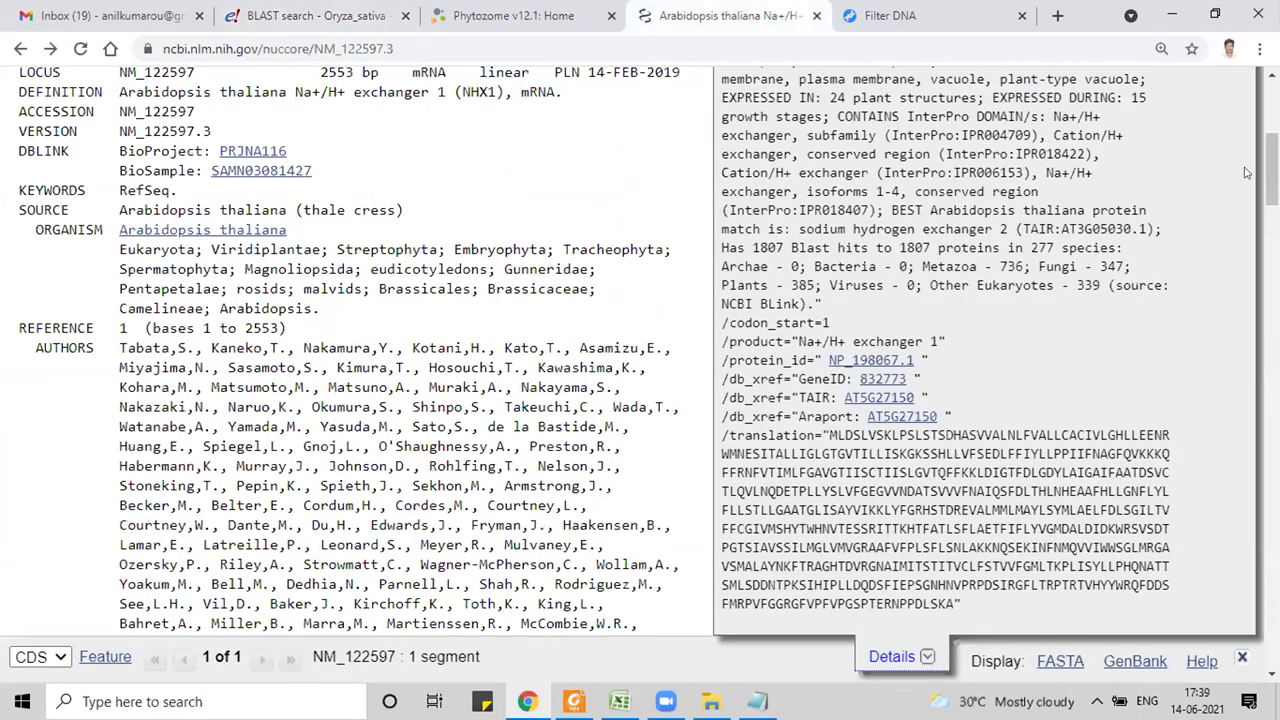
scroll(579, 329, "up", 5)
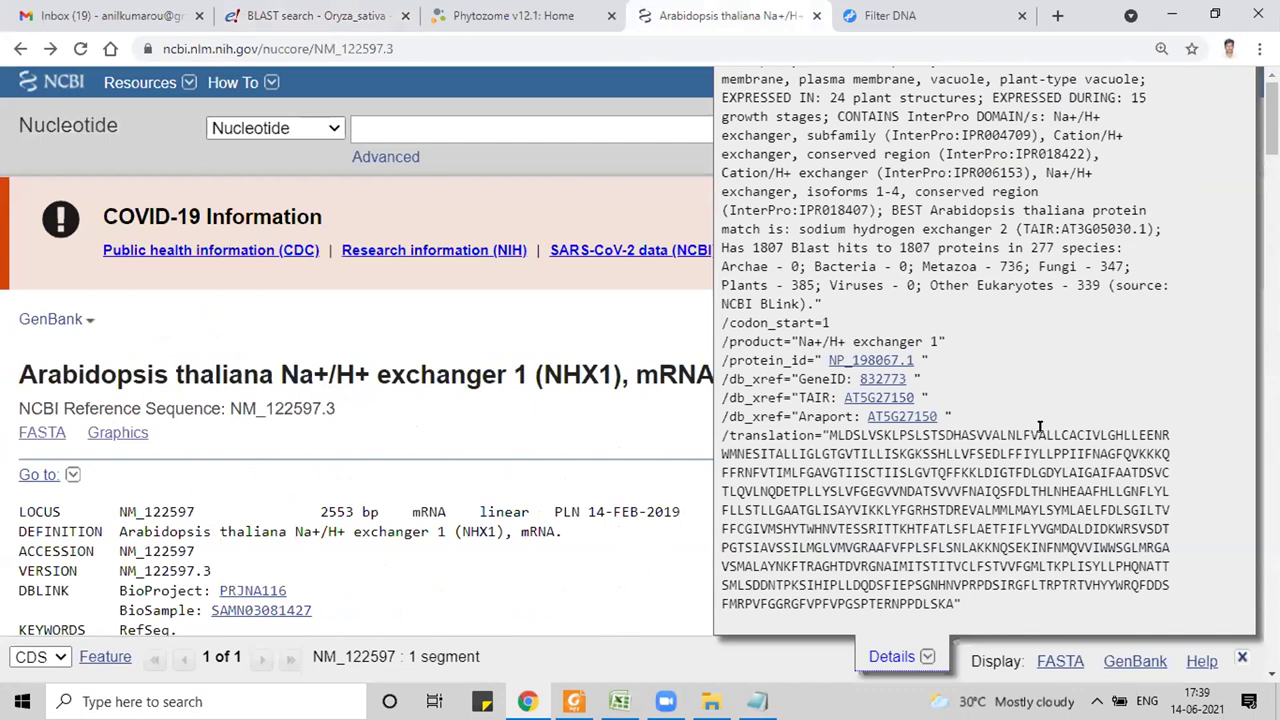
left_click(1240, 661)
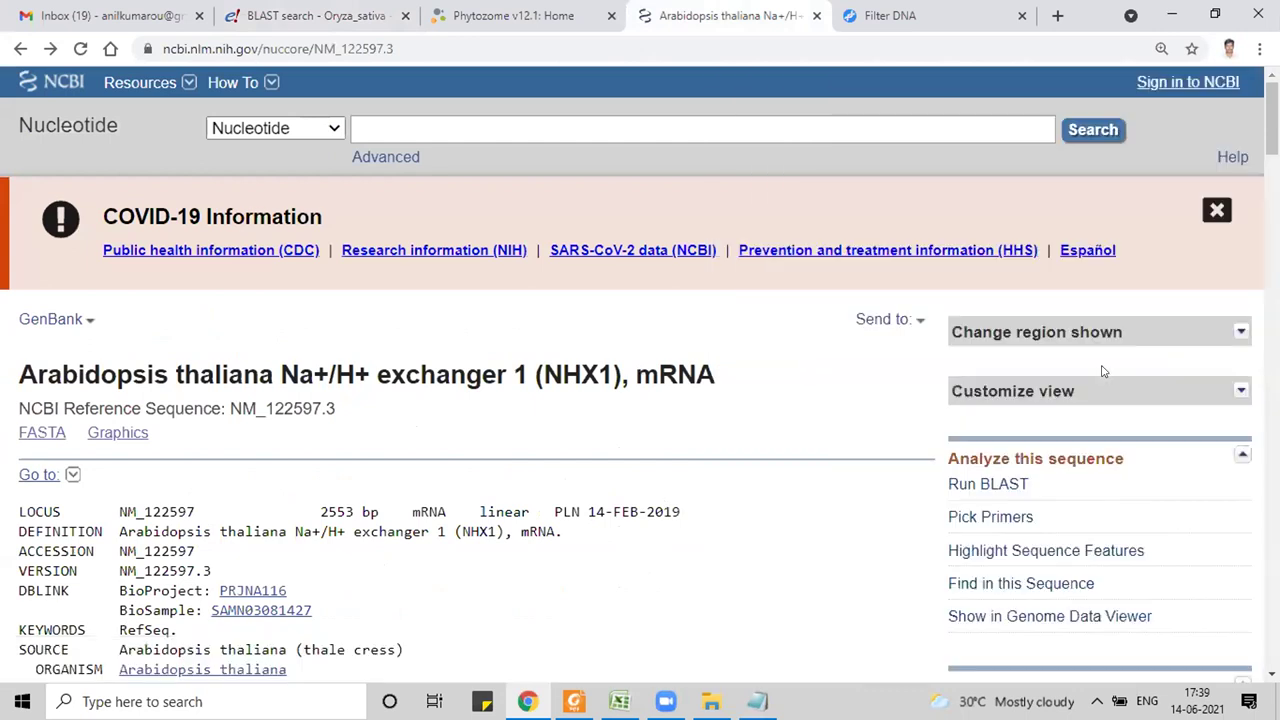
scroll(995, 364, "down", 1)
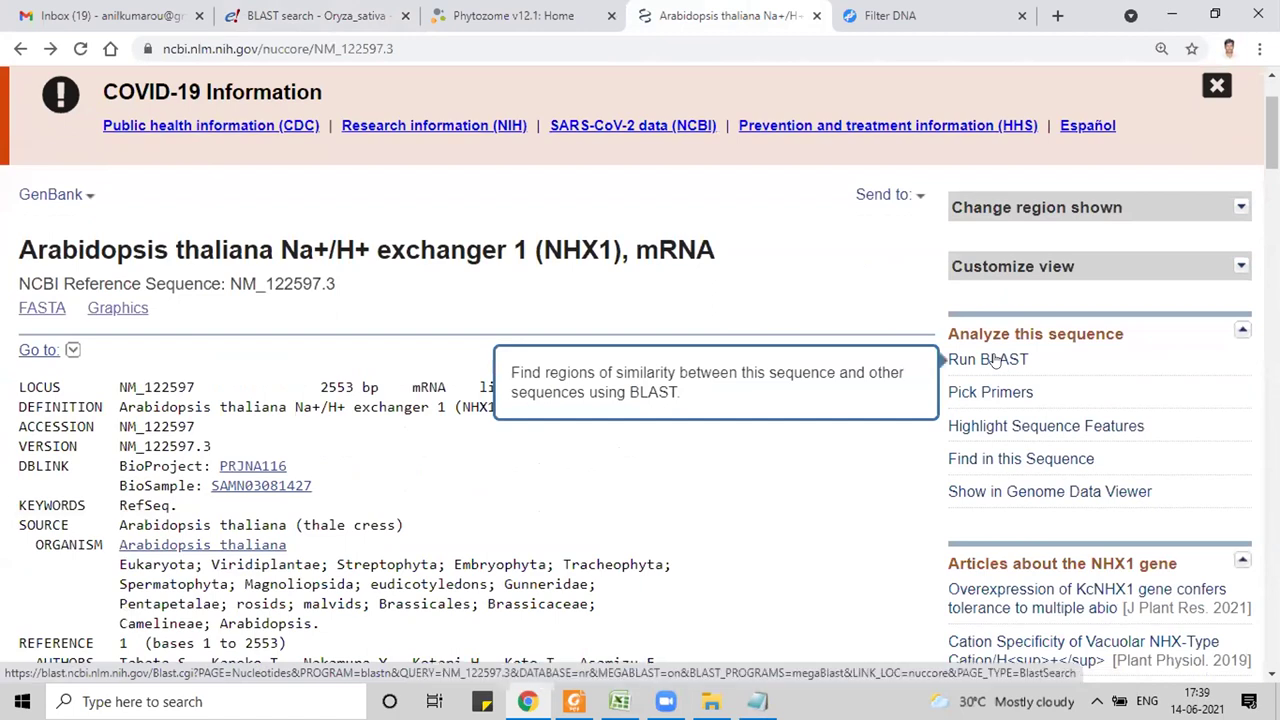
left_click(995, 362)
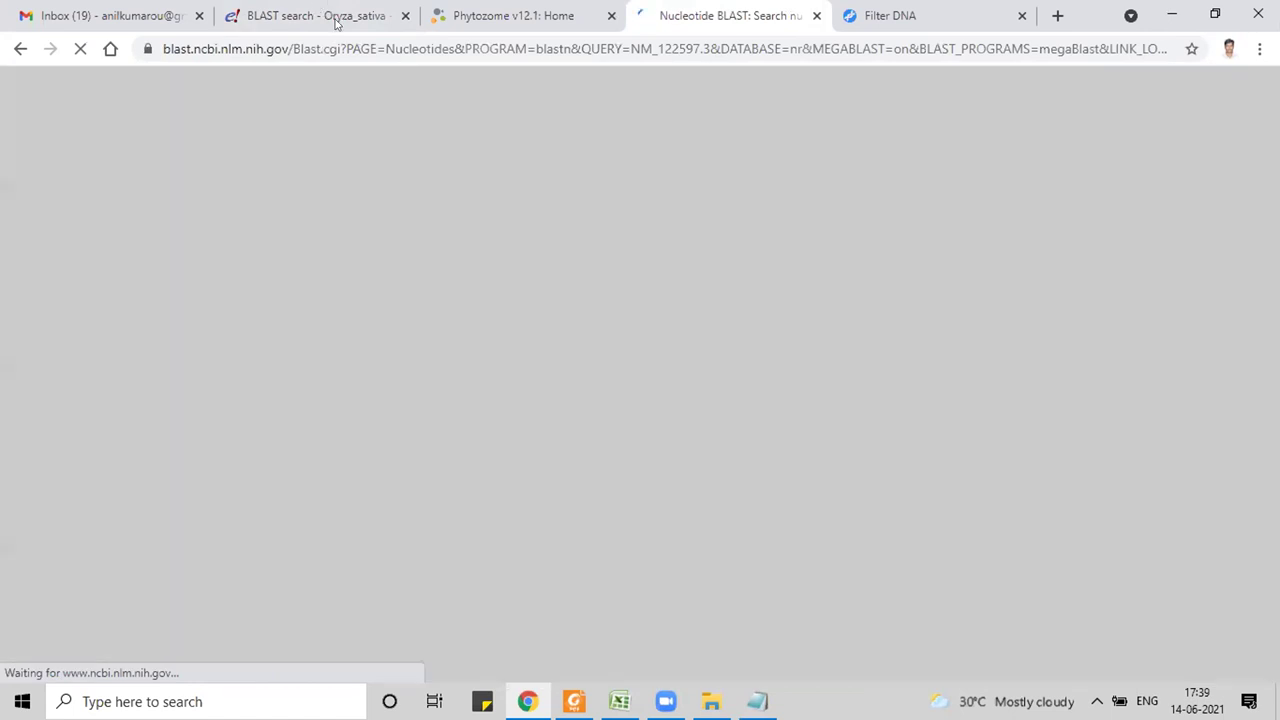
Step: Run NCBI Megablast of NM_122597.3 against the nucleotide collection (nr/nt) and recheck the NHX1 job's status in Gramene
left_click(336, 22)
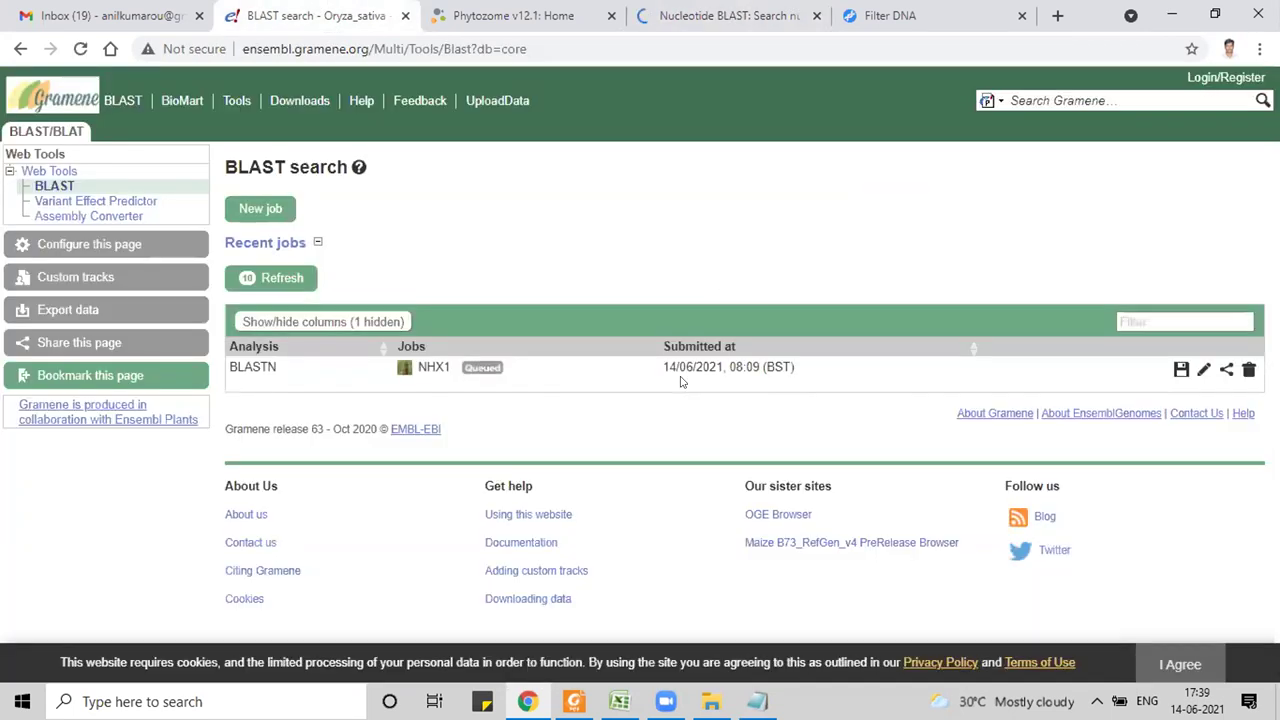
mouse_move(510, 370)
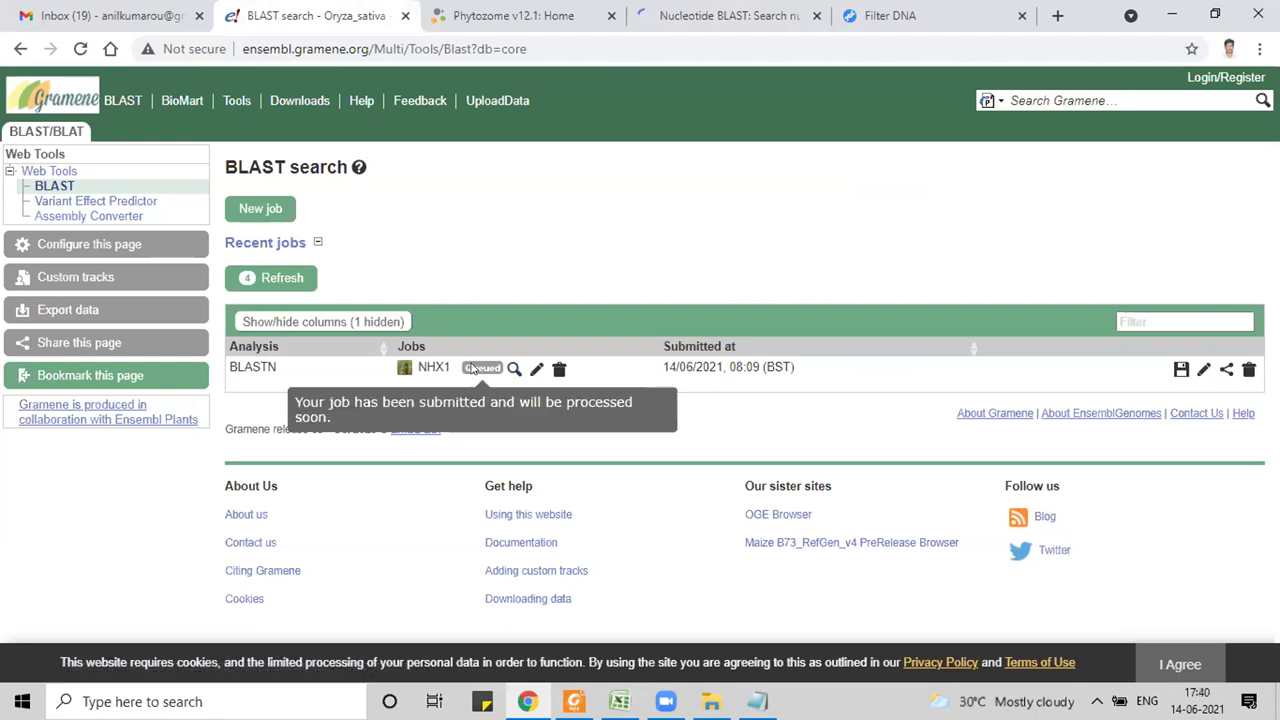
left_click(697, 6)
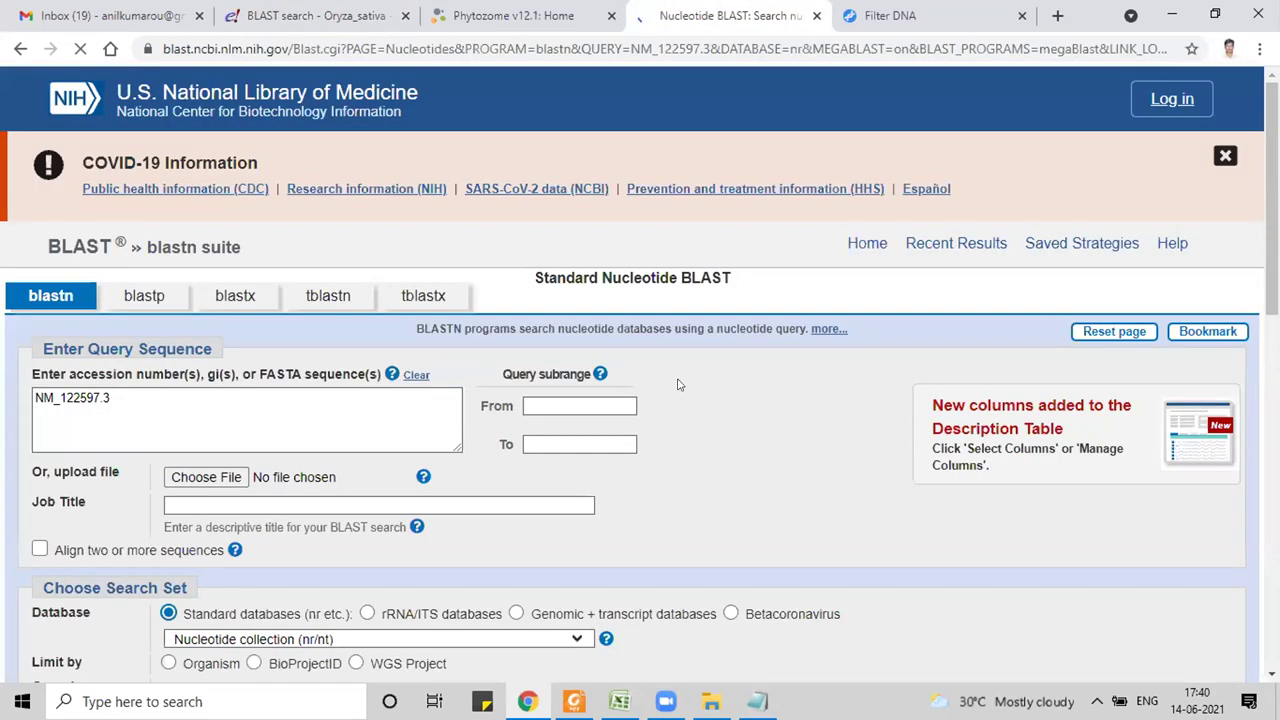
scroll(587, 427, "down", 1)
scroll(587, 427, "down", 10)
left_click(88, 82)
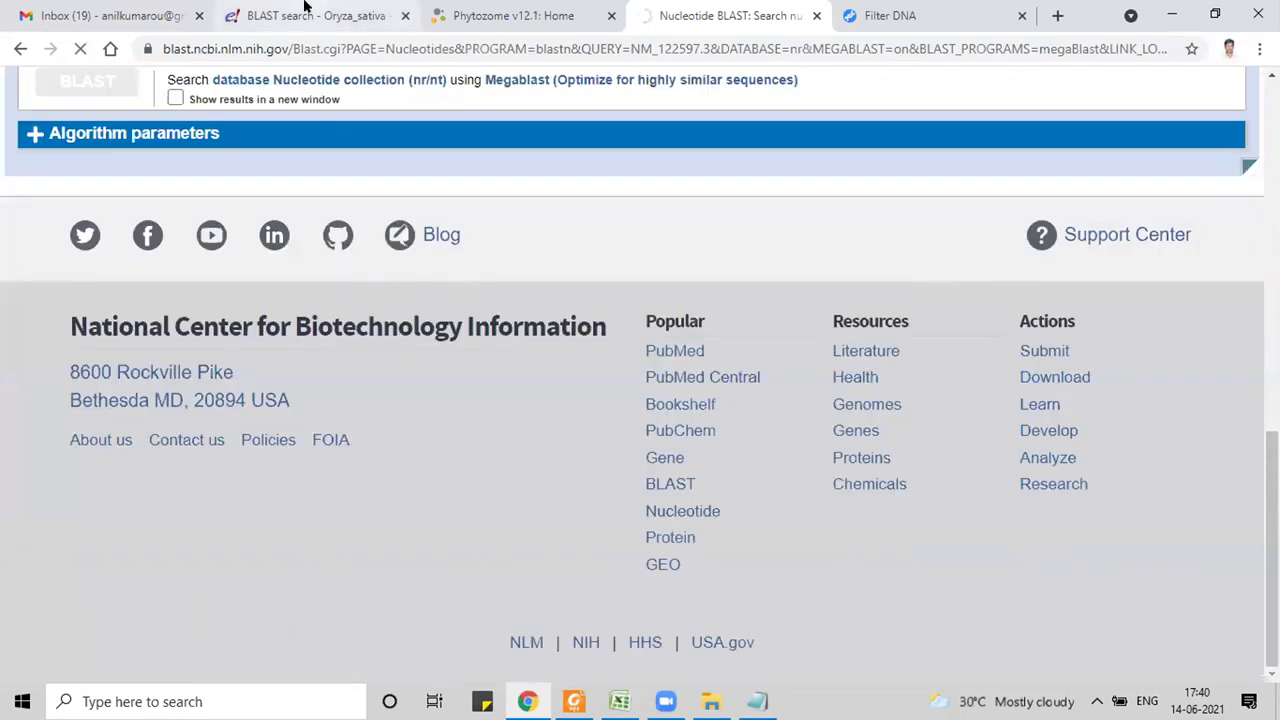
left_click(300, 15)
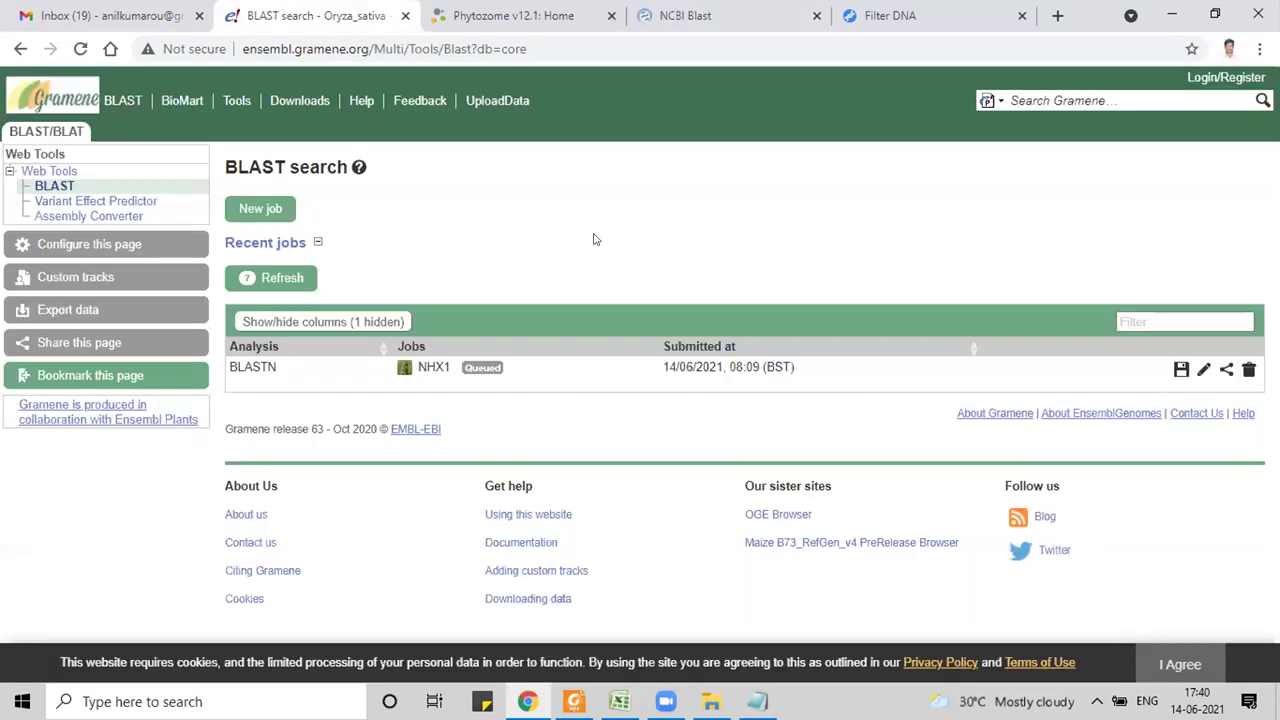
Step: Check the progress of the NCBI BLAST request for NM_122597.3, then reload Gramene's BLAST page to check the NHX1 job
left_click(700, 14)
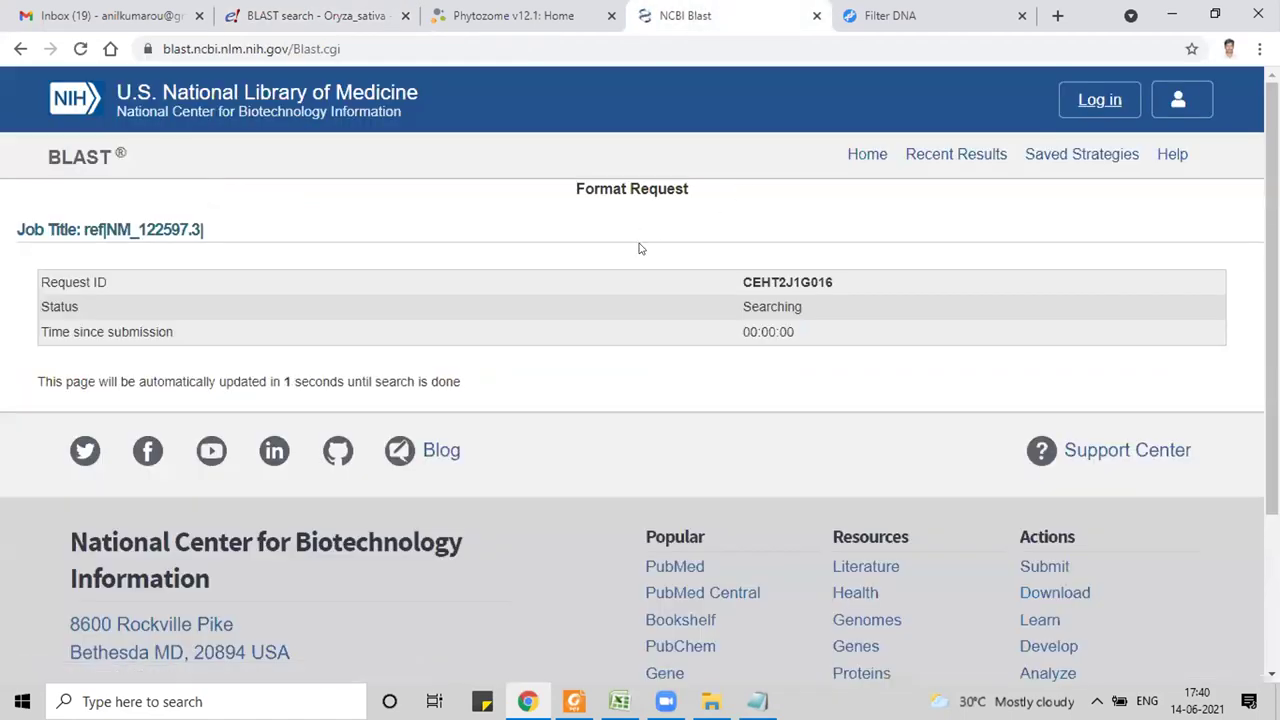
scroll(640, 248, "down", 3)
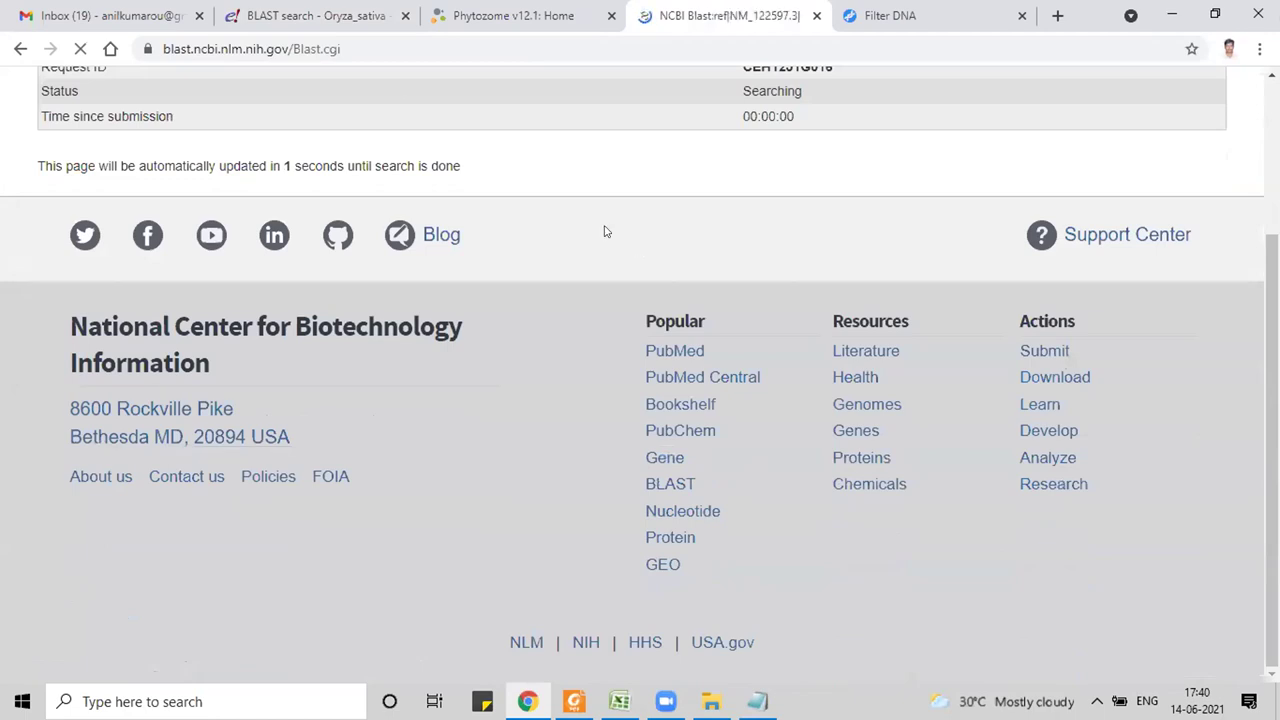
left_click(358, 24)
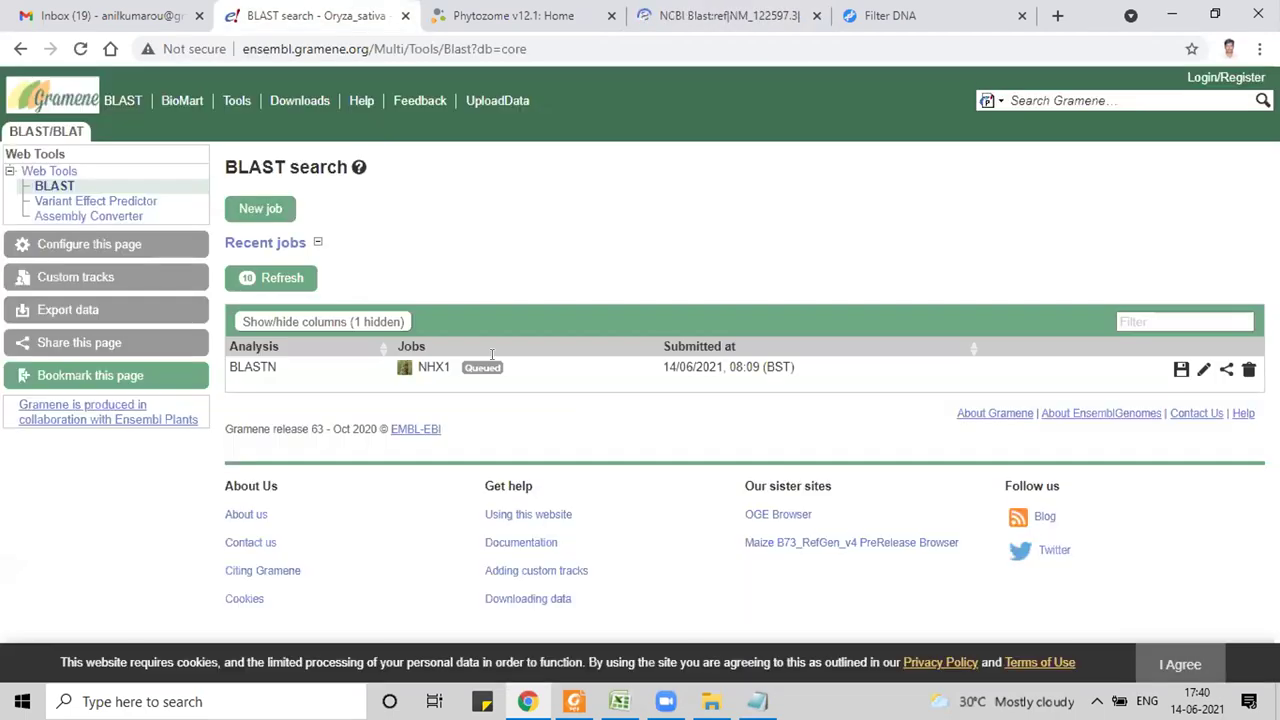
mouse_move(487, 370)
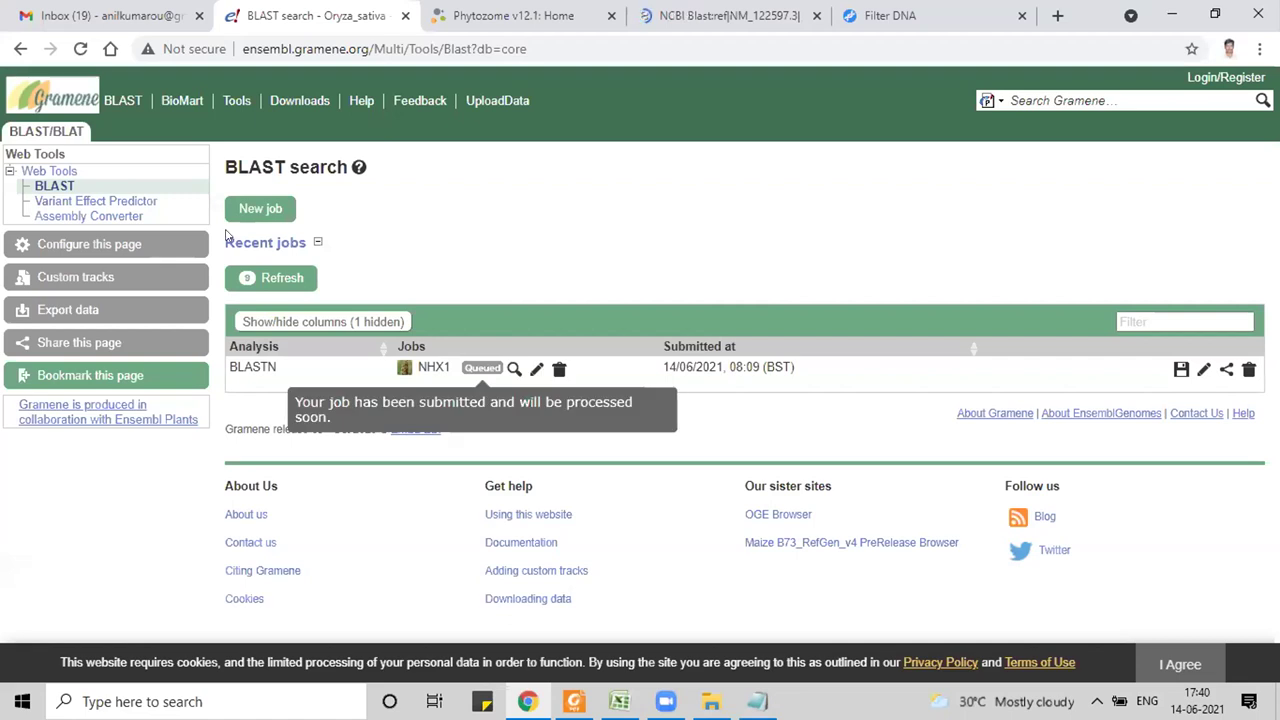
left_click(81, 49)
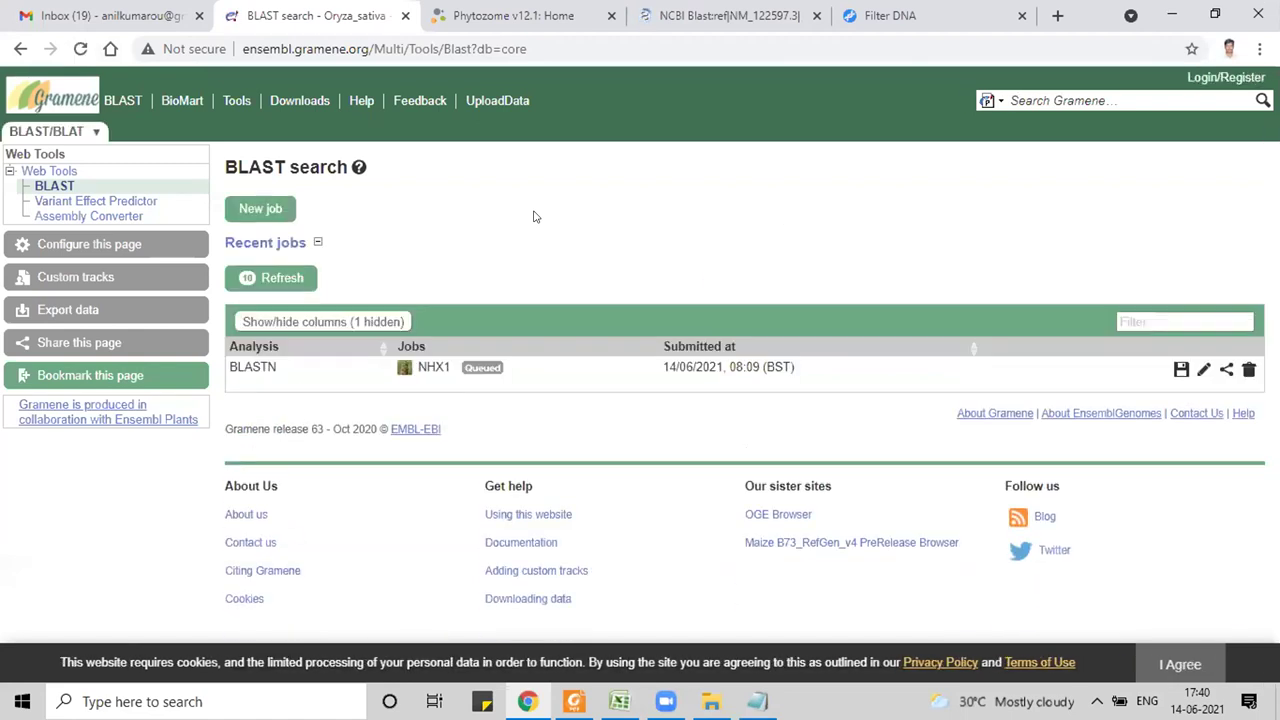
Step: Examine the NCBI BLAST hits for NM_122597.3, comparing species, query cover, percent identity and accessions through the whole list
left_click(700, 10)
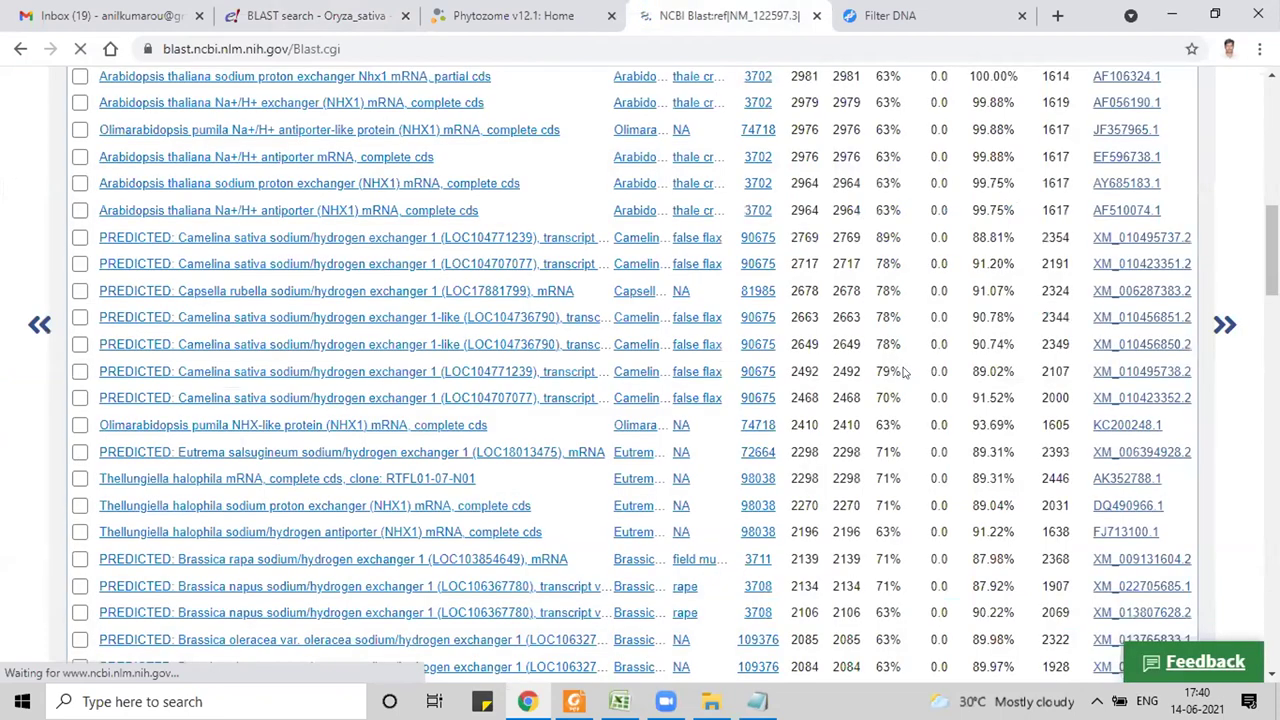
scroll(592, 320, "down", 4)
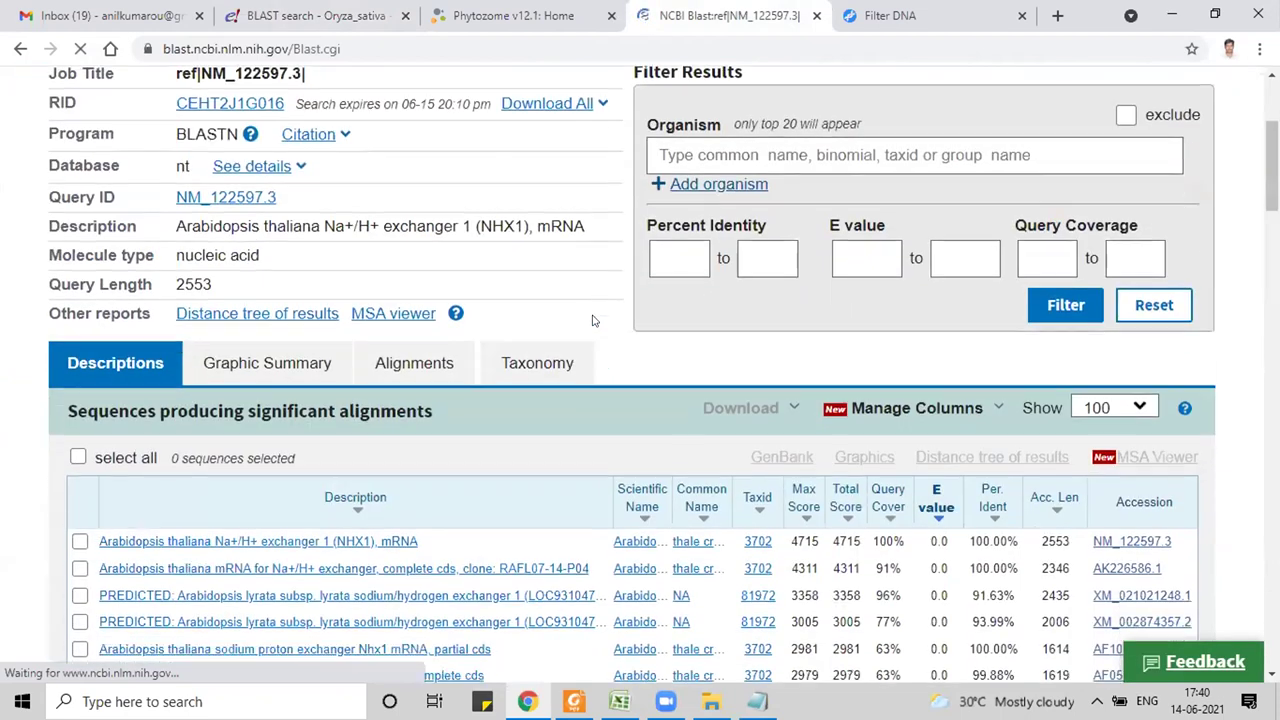
scroll(508, 441, "down", 1)
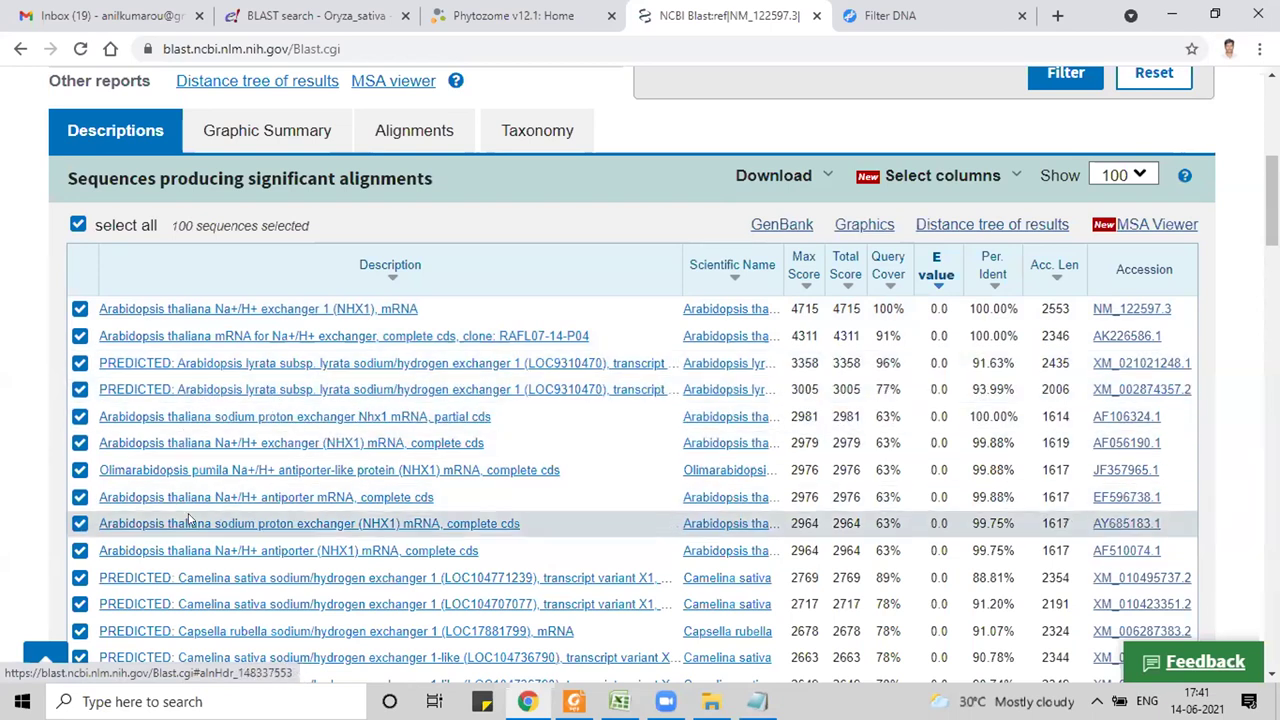
scroll(188, 519, "down", 3)
scroll(243, 449, "down", 4)
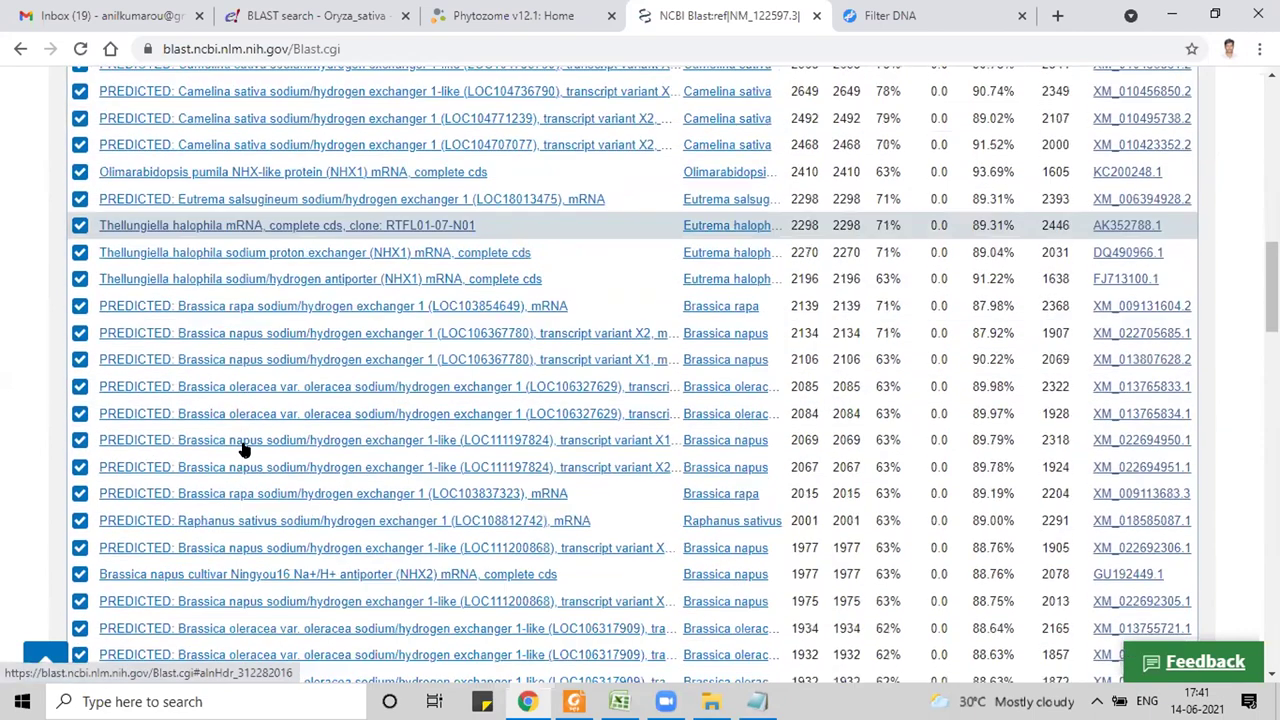
scroll(243, 449, "down", 6)
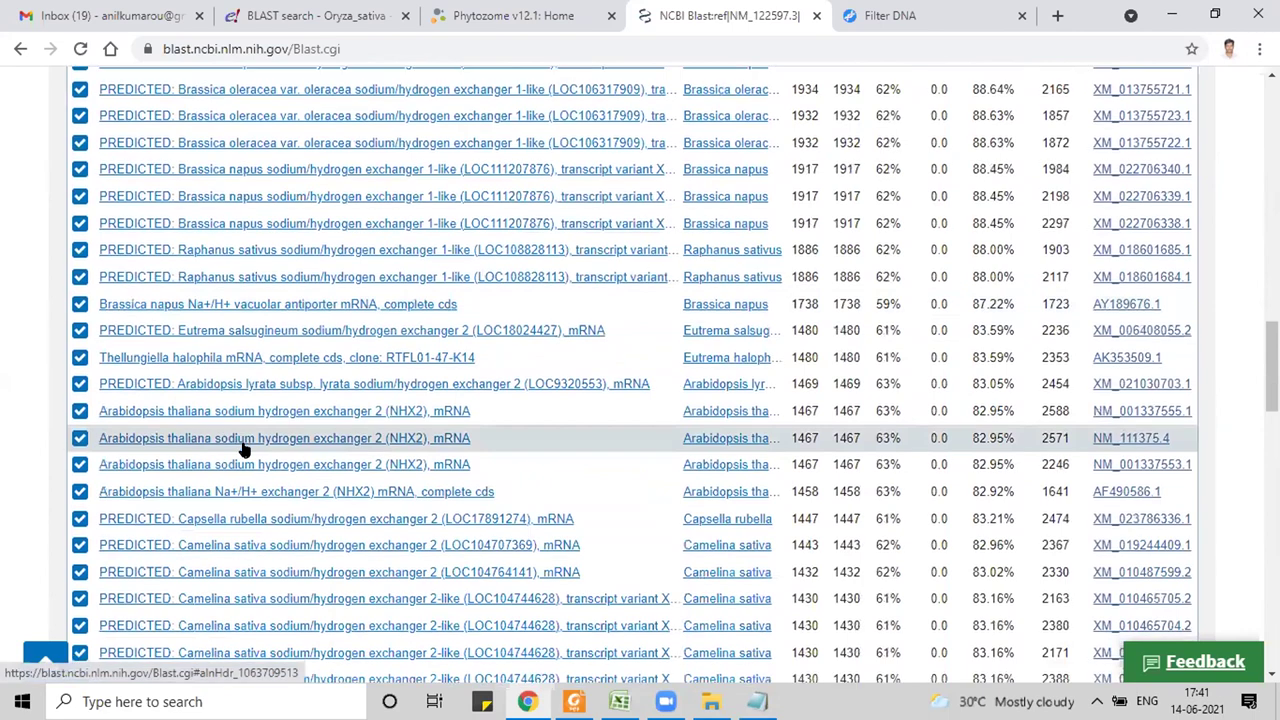
scroll(243, 449, "down", 10)
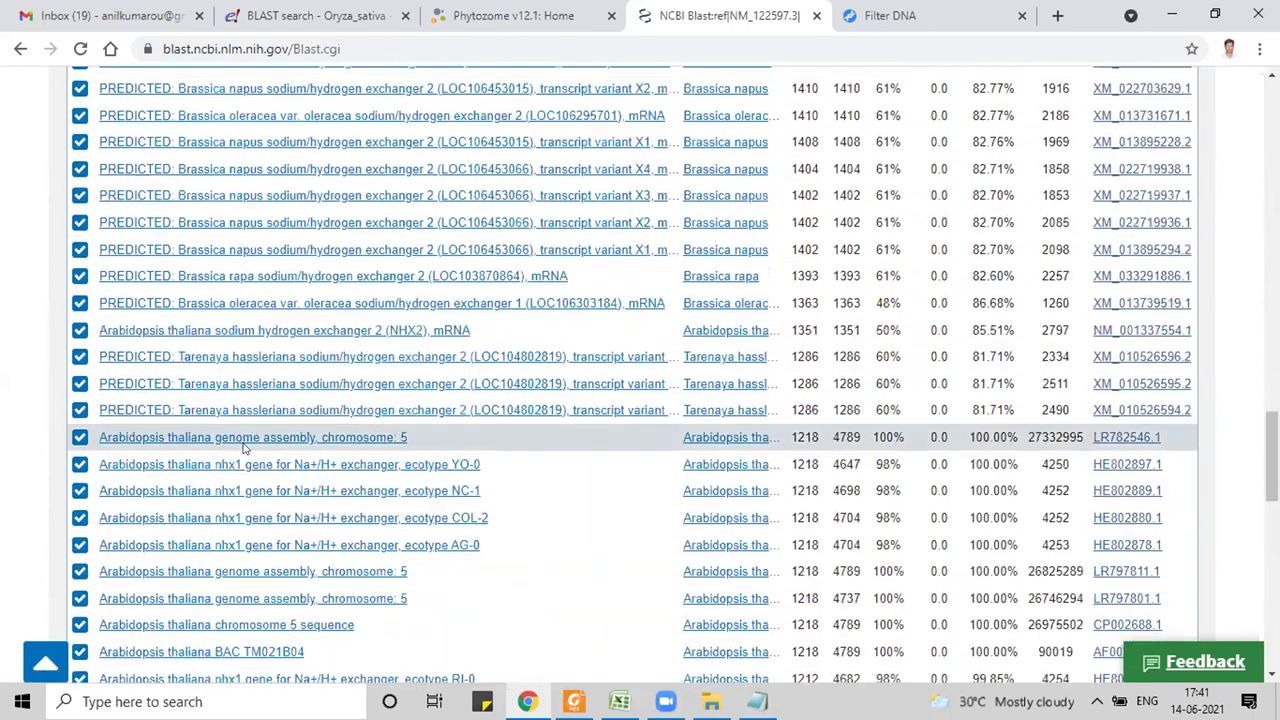
scroll(243, 449, "down", 12)
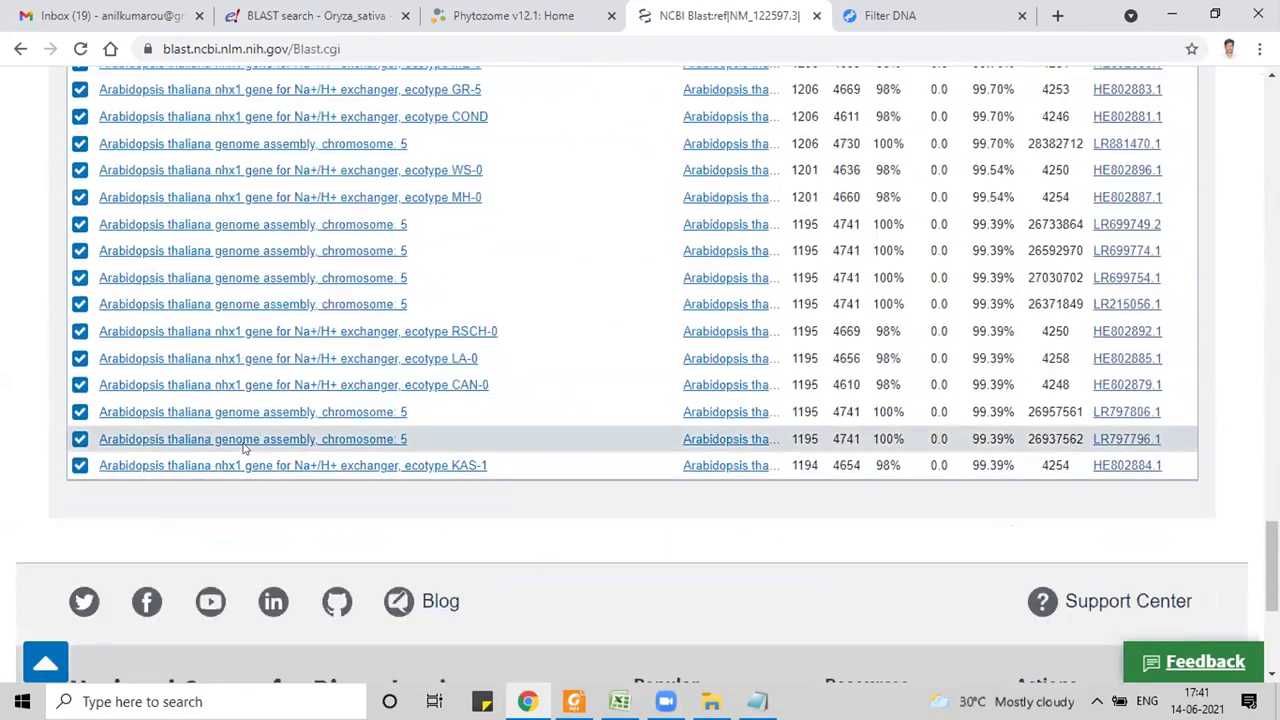
scroll(243, 449, "up", 3)
scroll(243, 449, "up", 10)
Step: Recheck Gramene's NHX1 job, replace the NCBI BLAST results tab with a new one, and find and open the Ensembl genome browser
key("ctrl+2")
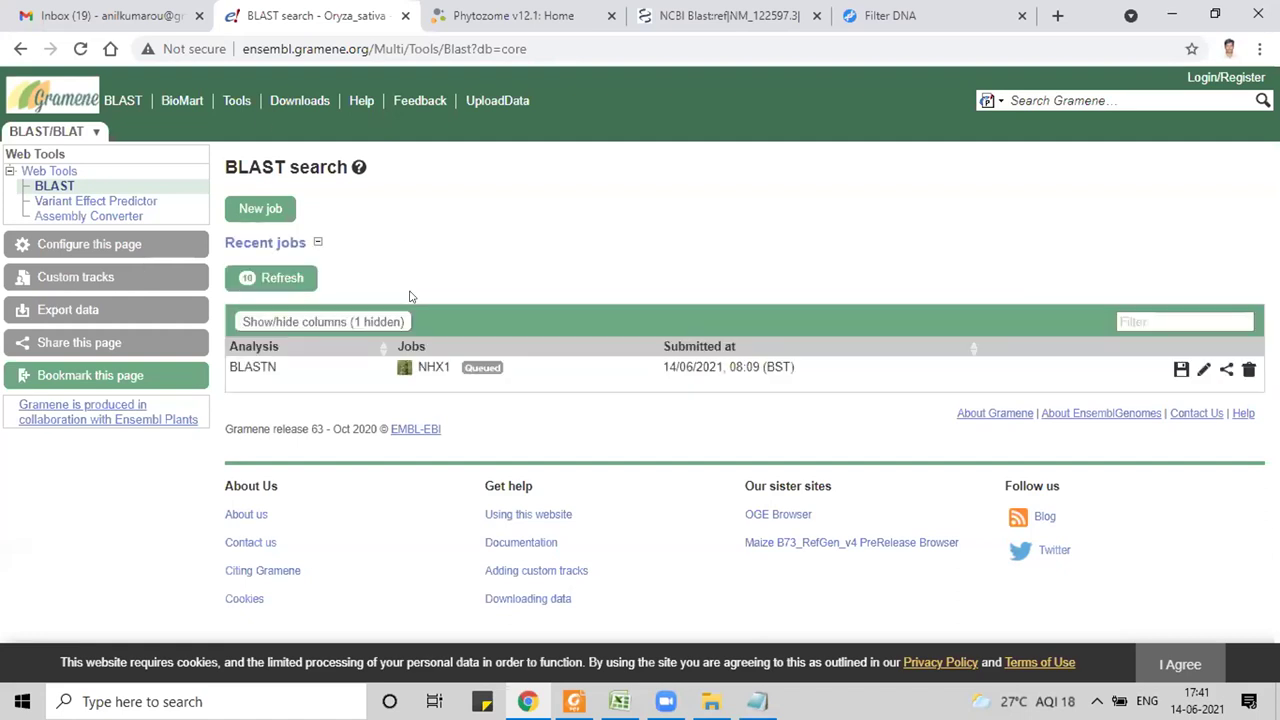
mouse_move(484, 369)
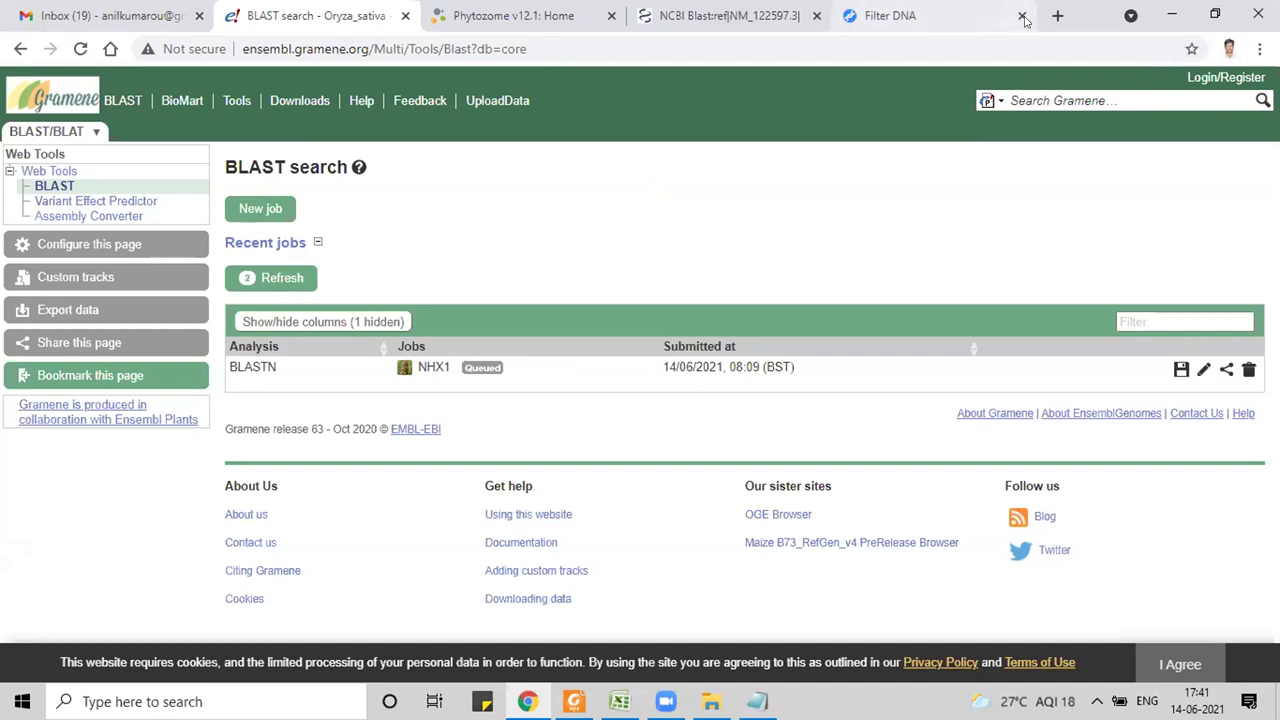
left_click(1058, 15)
left_click(679, 17)
left_click(665, 49)
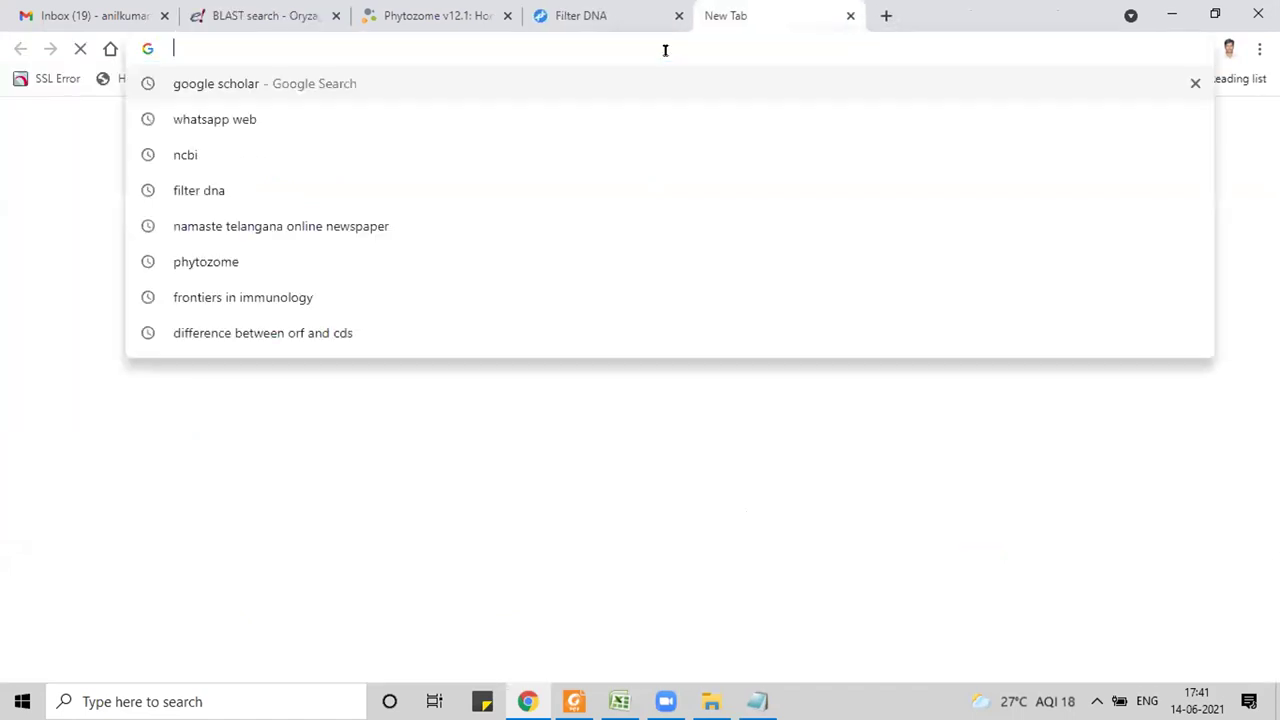
type("ensembl")
key("BackSpace")
key("Return")
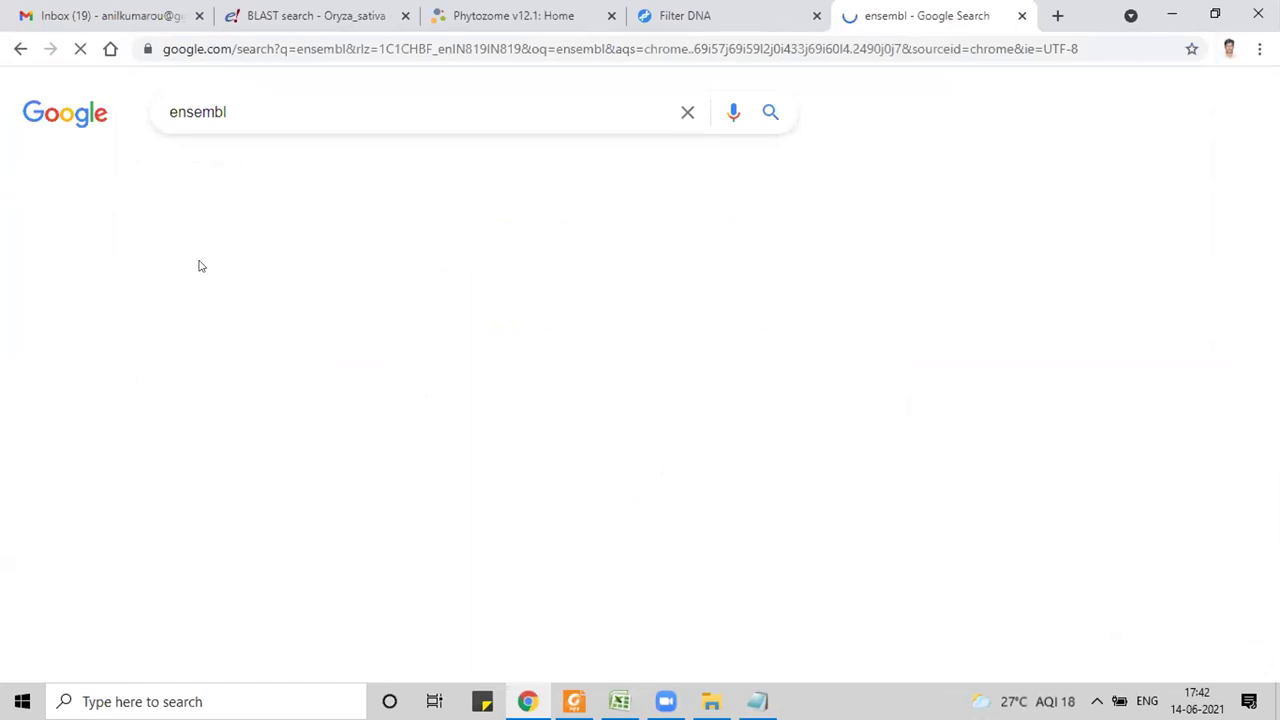
left_click(230, 280)
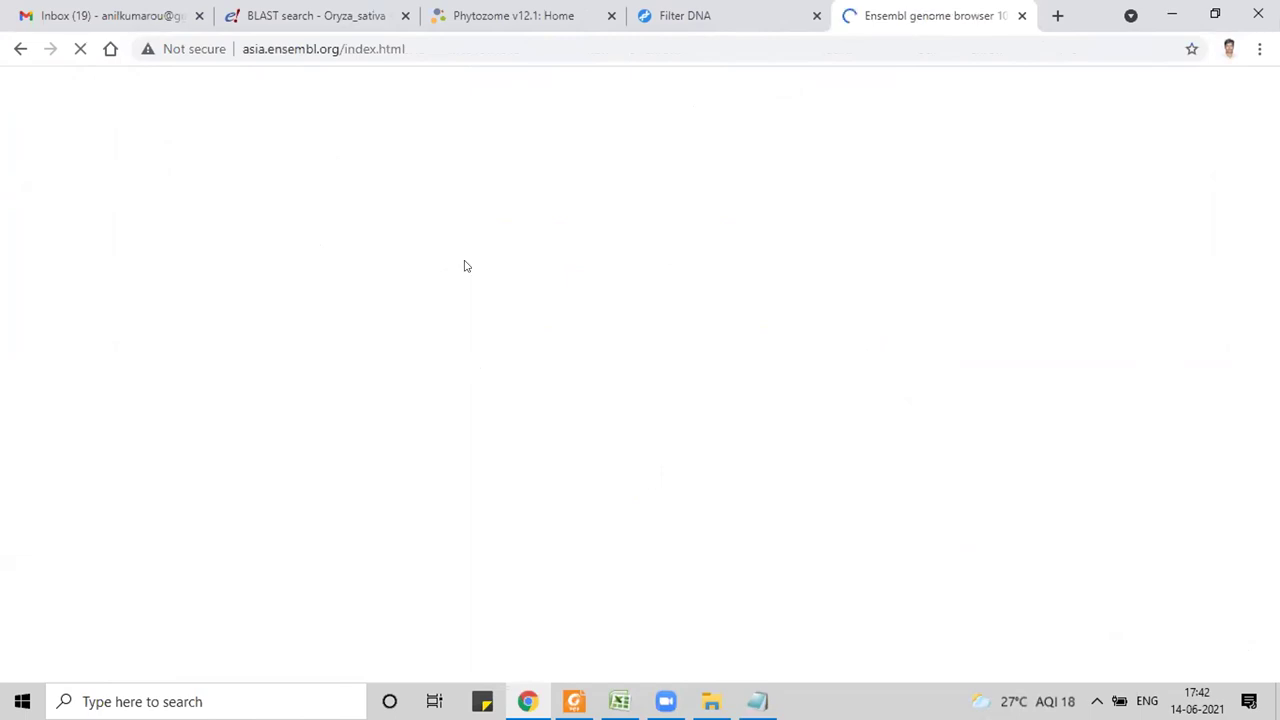
Step: Reload Gramene's BLAST page, close the Ensembl genome browser tab, and check the status of the NHX1 job
left_click(322, 14)
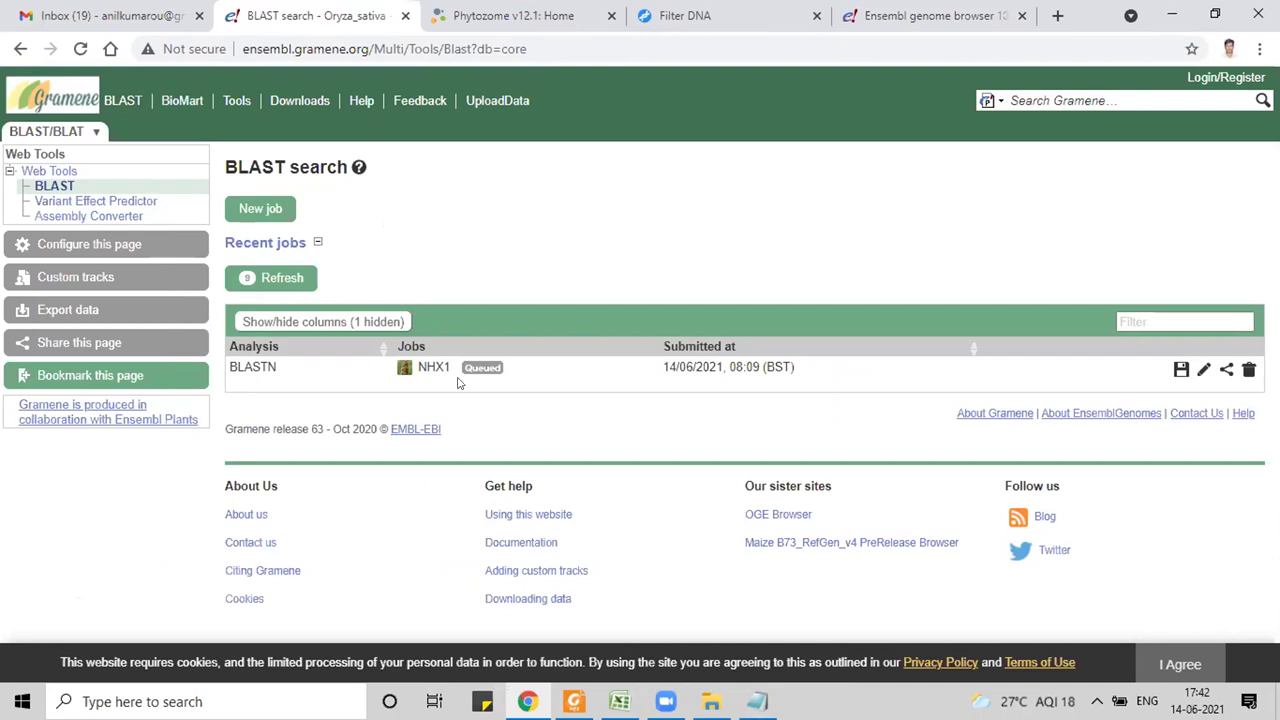
left_click(80, 48)
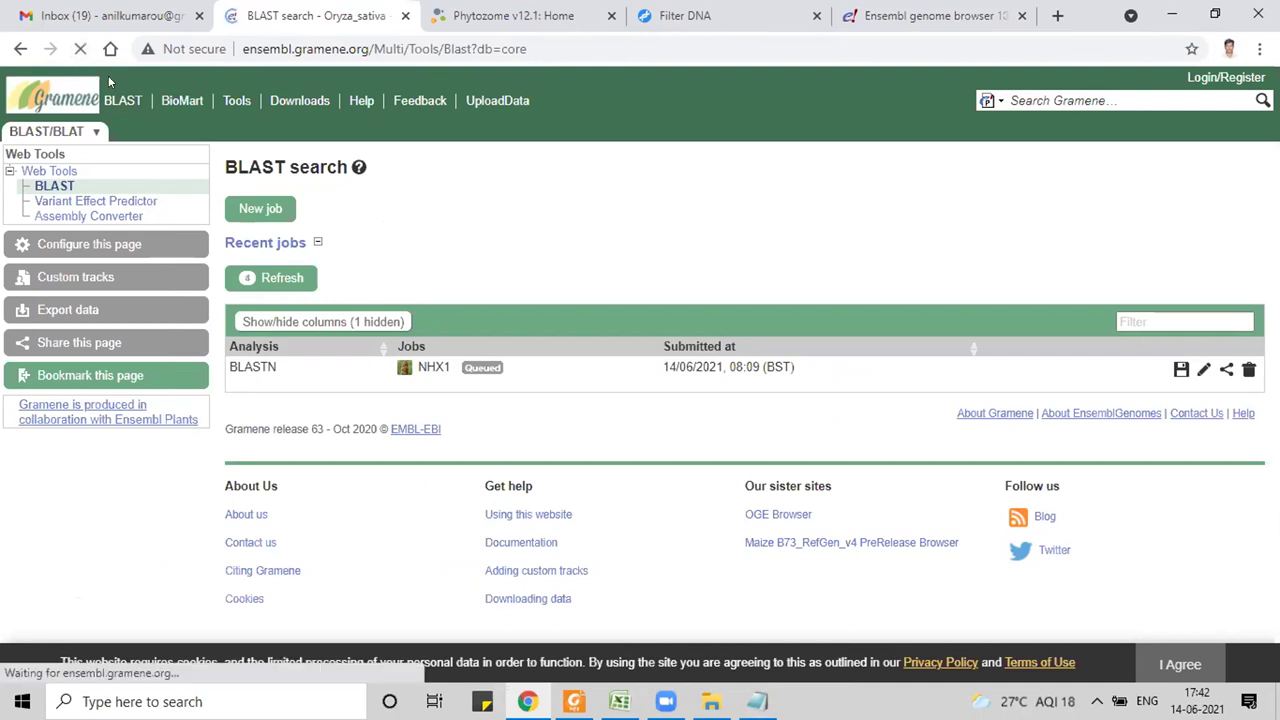
left_click(978, 8)
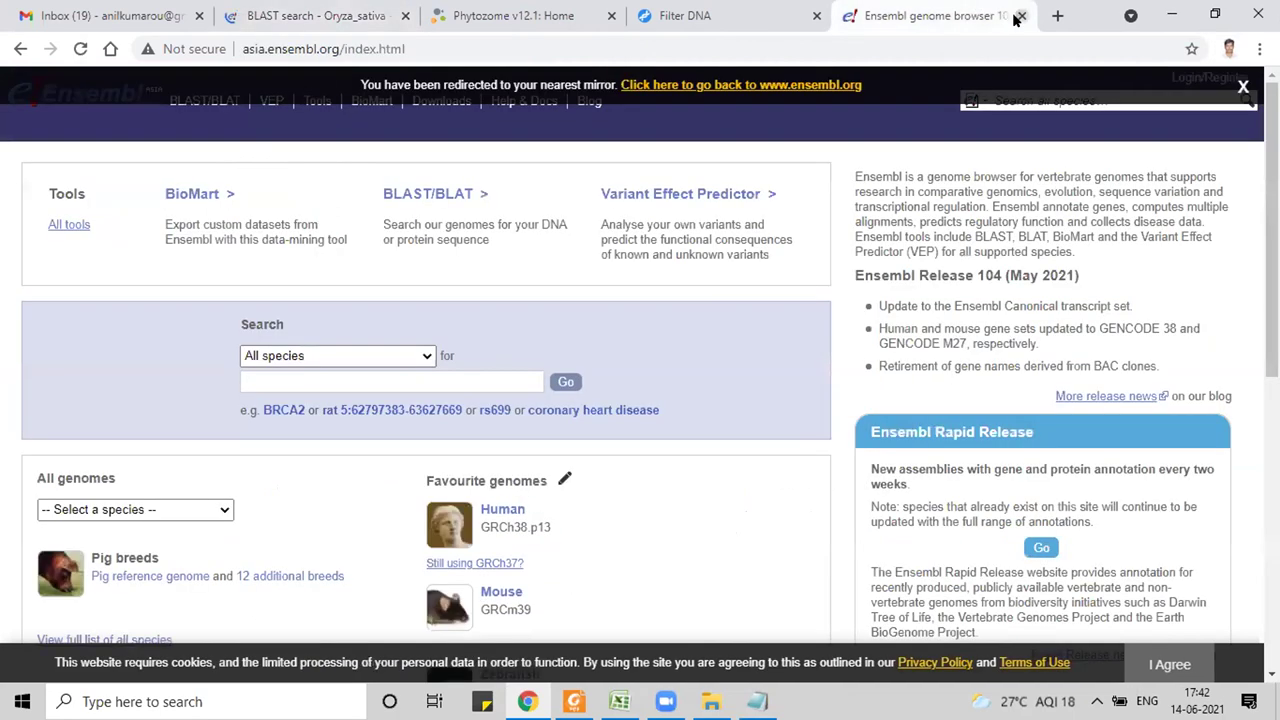
left_click(1021, 15)
left_click(351, 15)
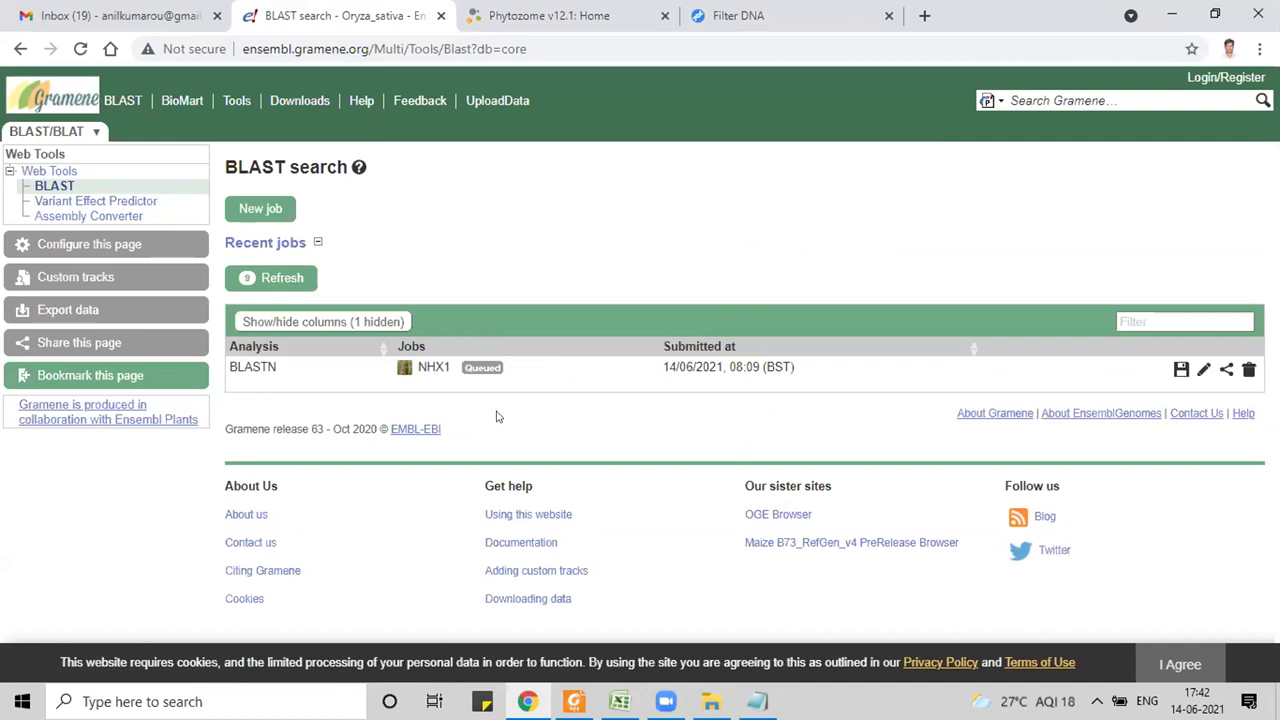
mouse_move(490, 369)
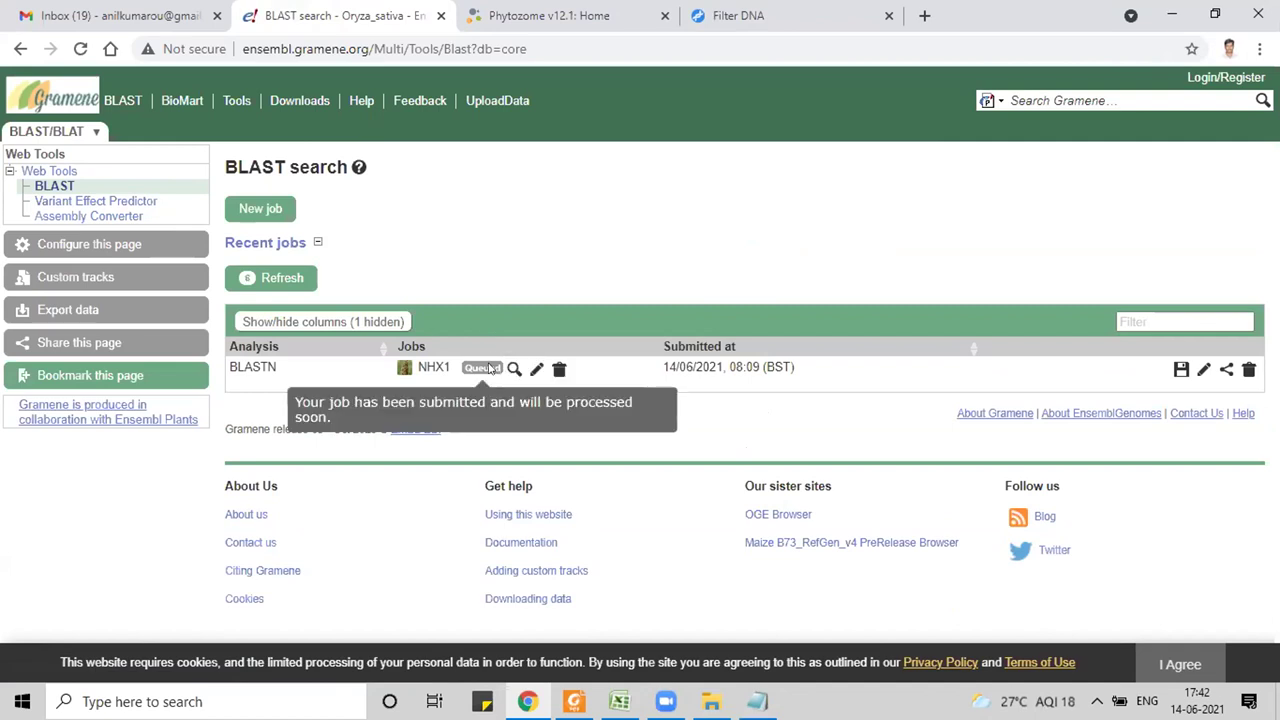
mouse_move(433, 362)
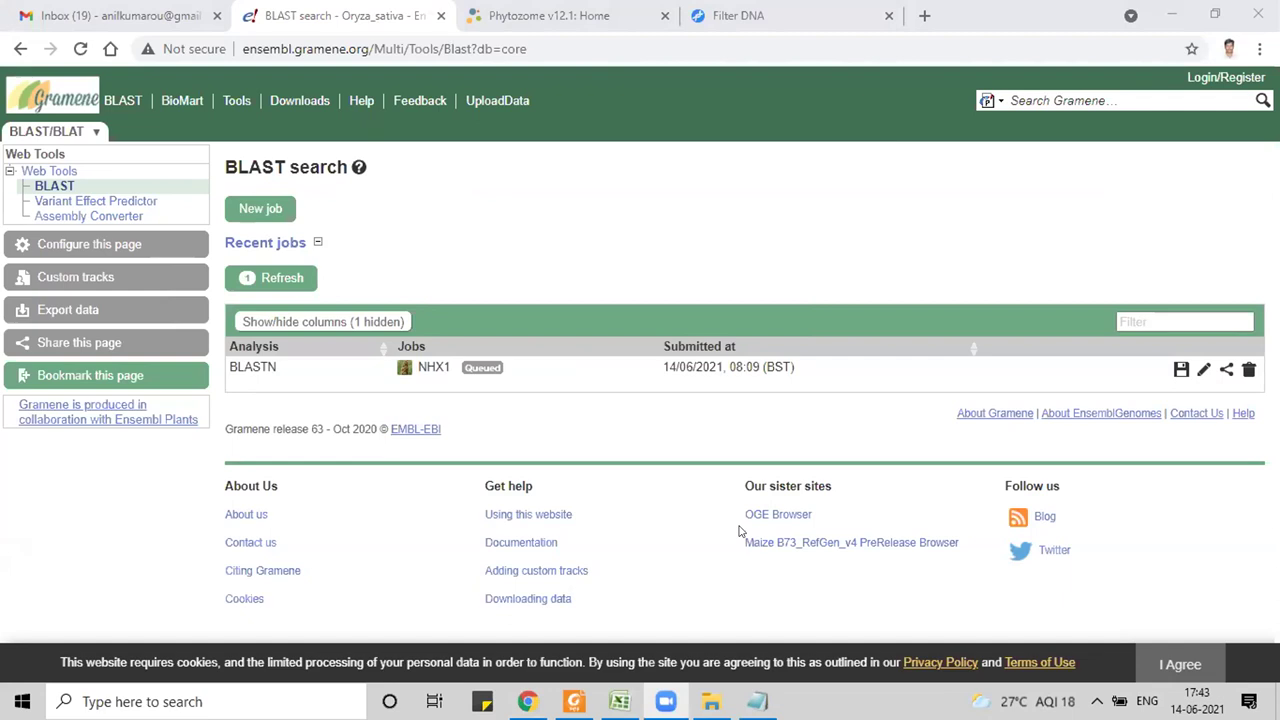
Step: Reload the BLAST page again and inspect the NHX1 job's status, target database and submission time
left_click(81, 50)
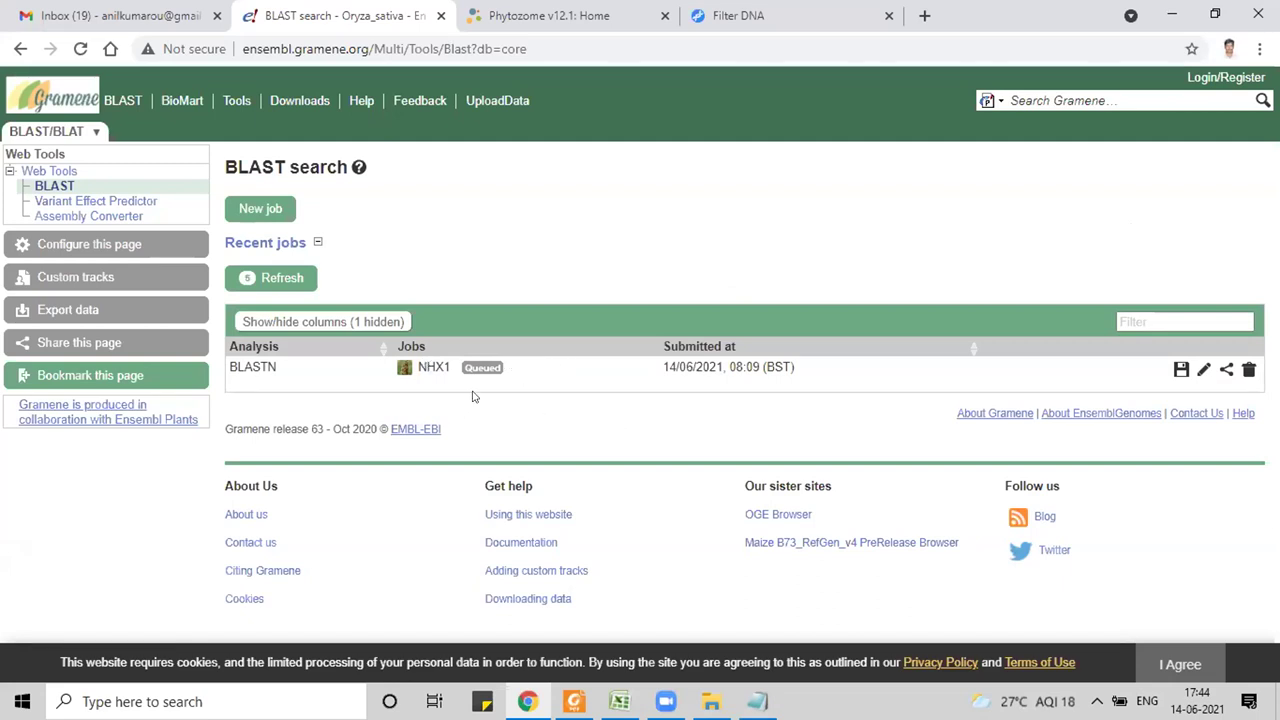
mouse_move(463, 375)
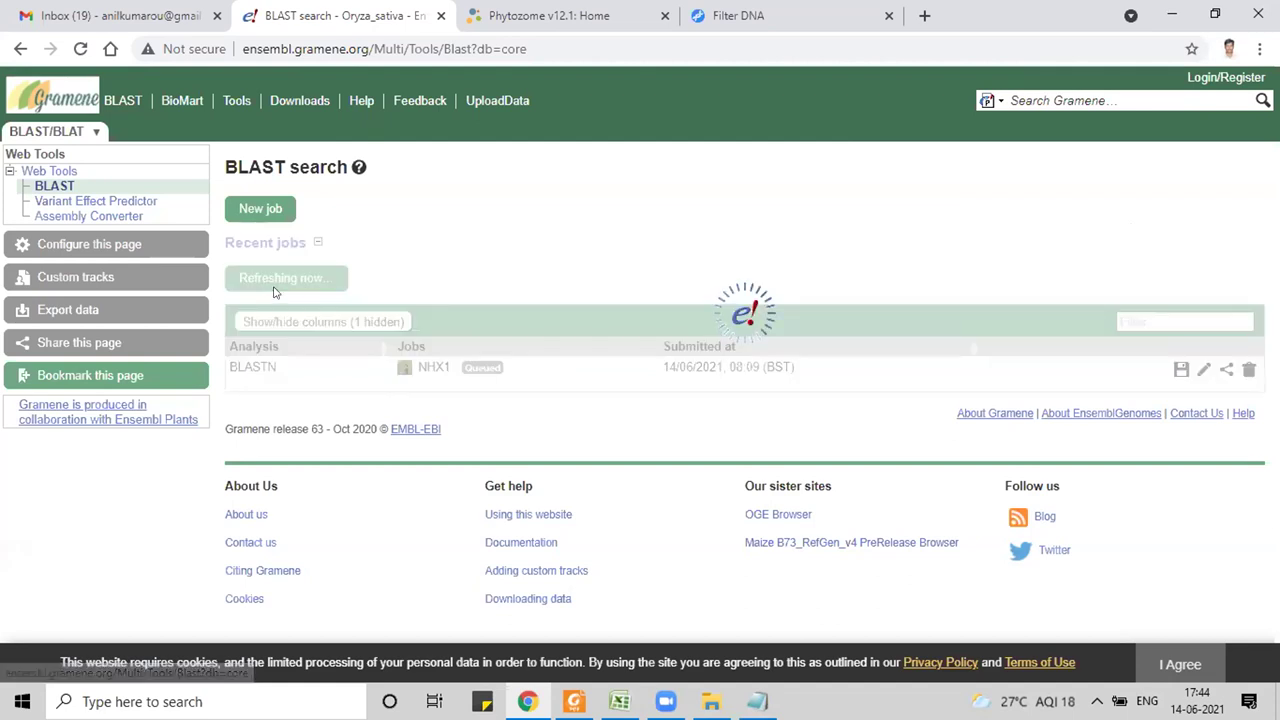
left_click(81, 48)
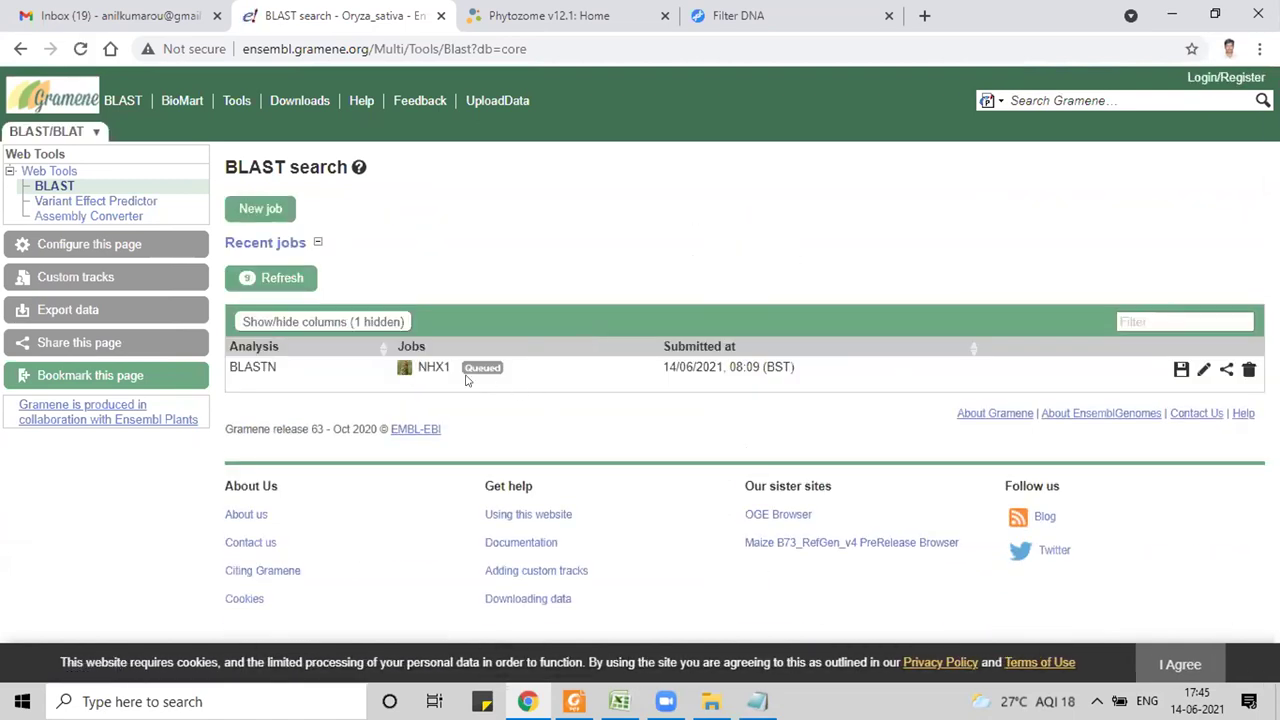
triple_click(432, 367)
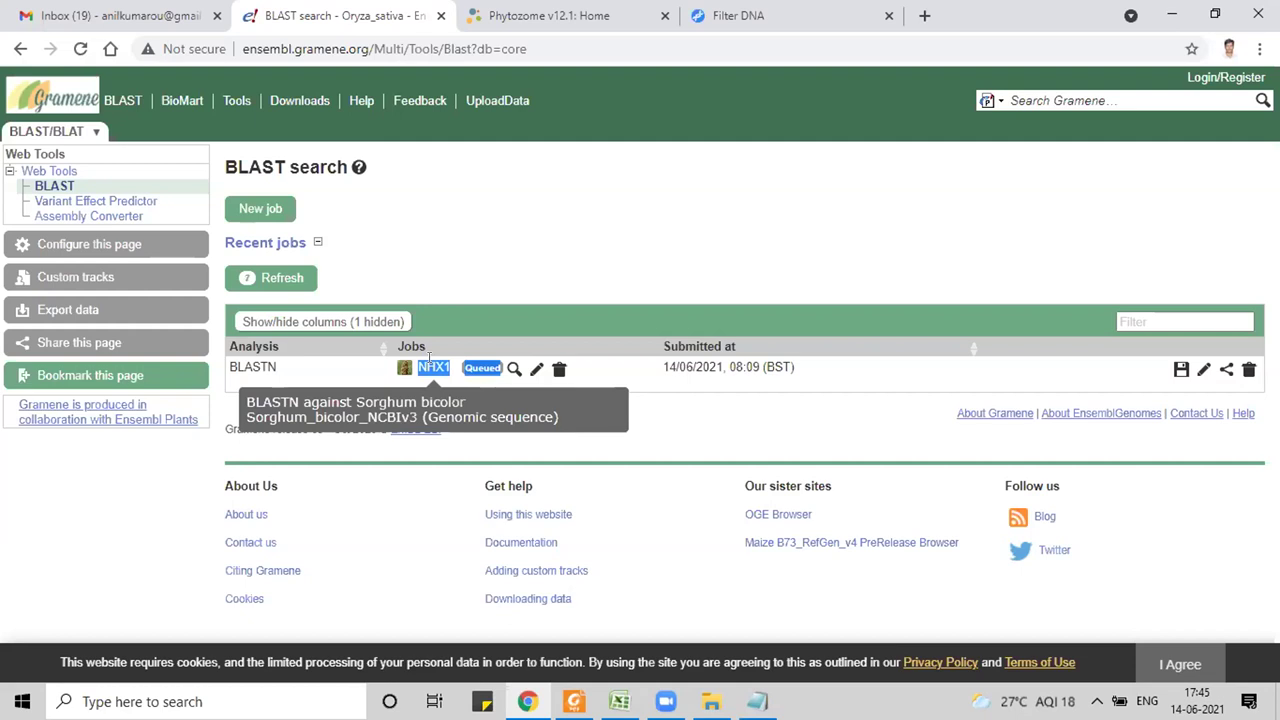
left_click(709, 372)
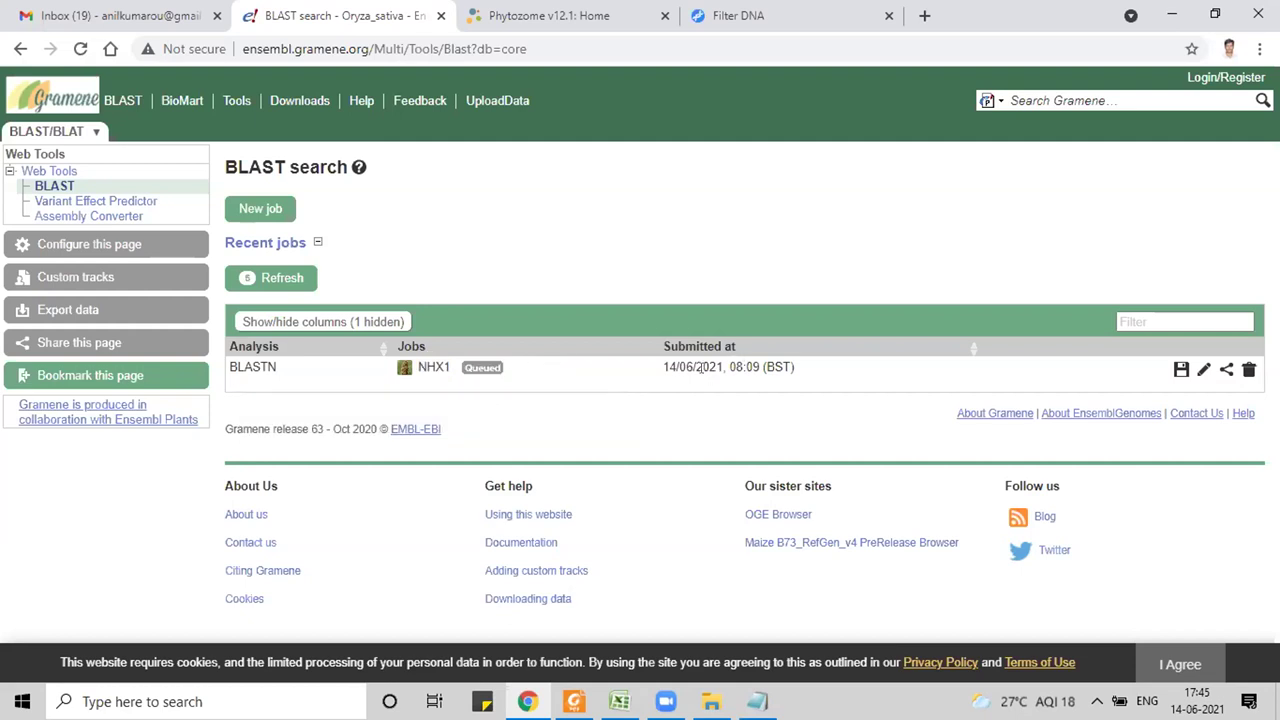
mouse_move(417, 363)
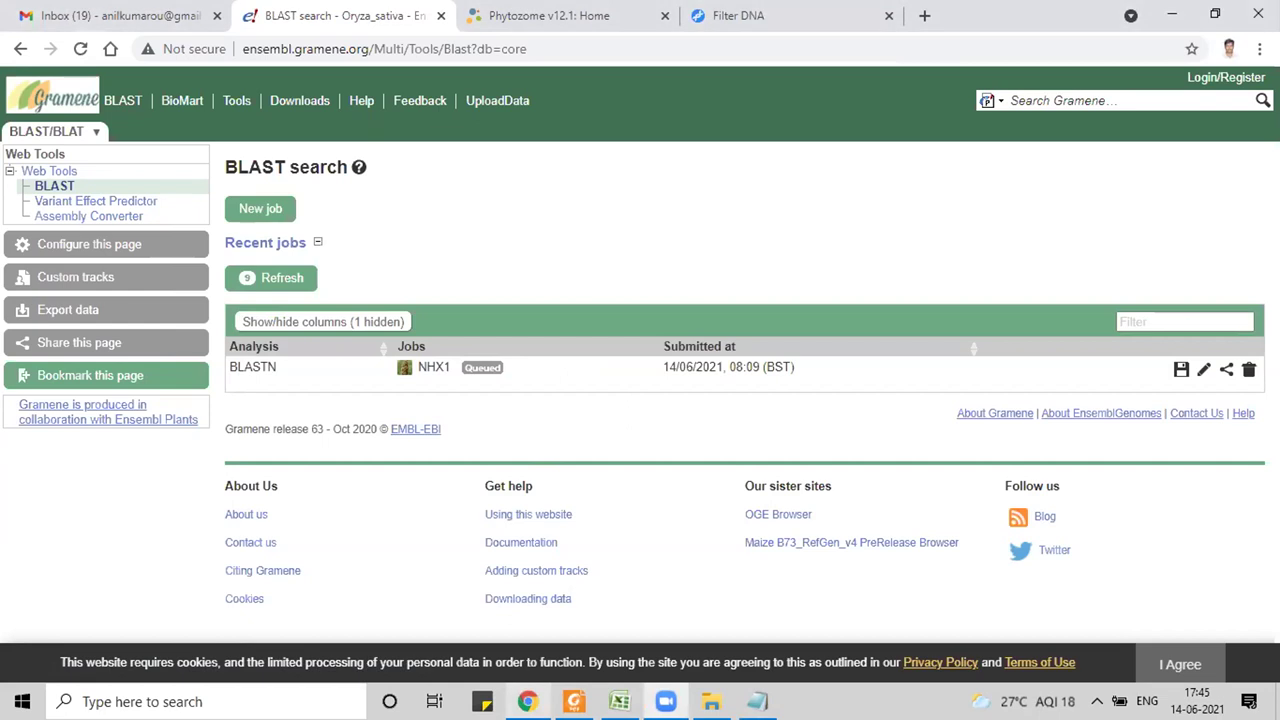
Step: Return to the BLAST page, reload it, and read the status details of the queued NHX1 job
key("alt+Tab")
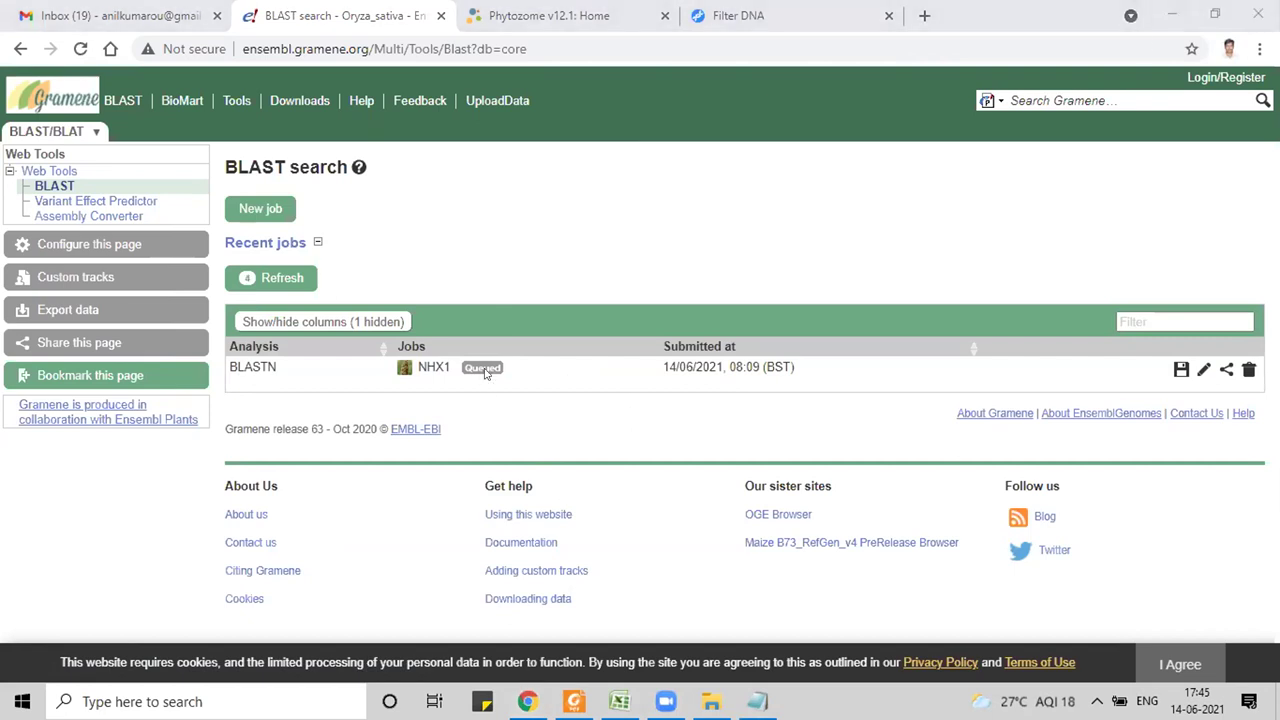
mouse_move(487, 370)
left_click(81, 50)
left_click(81, 50)
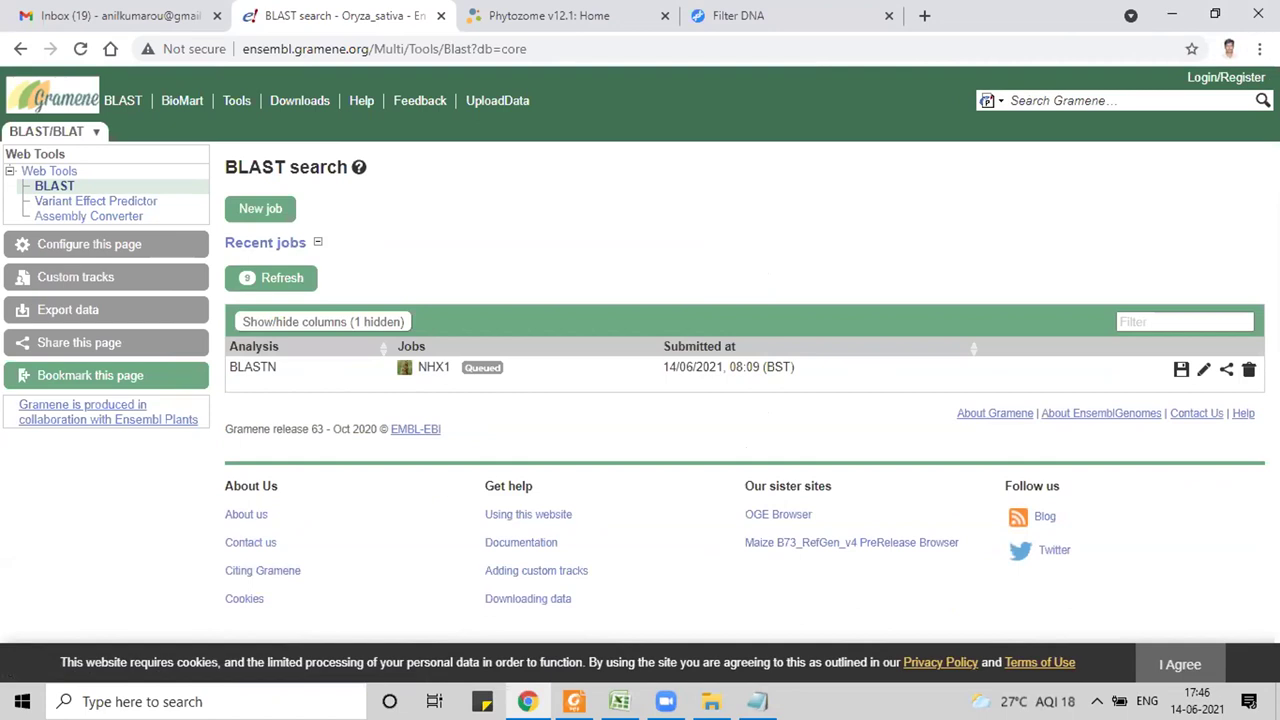
mouse_move(485, 370)
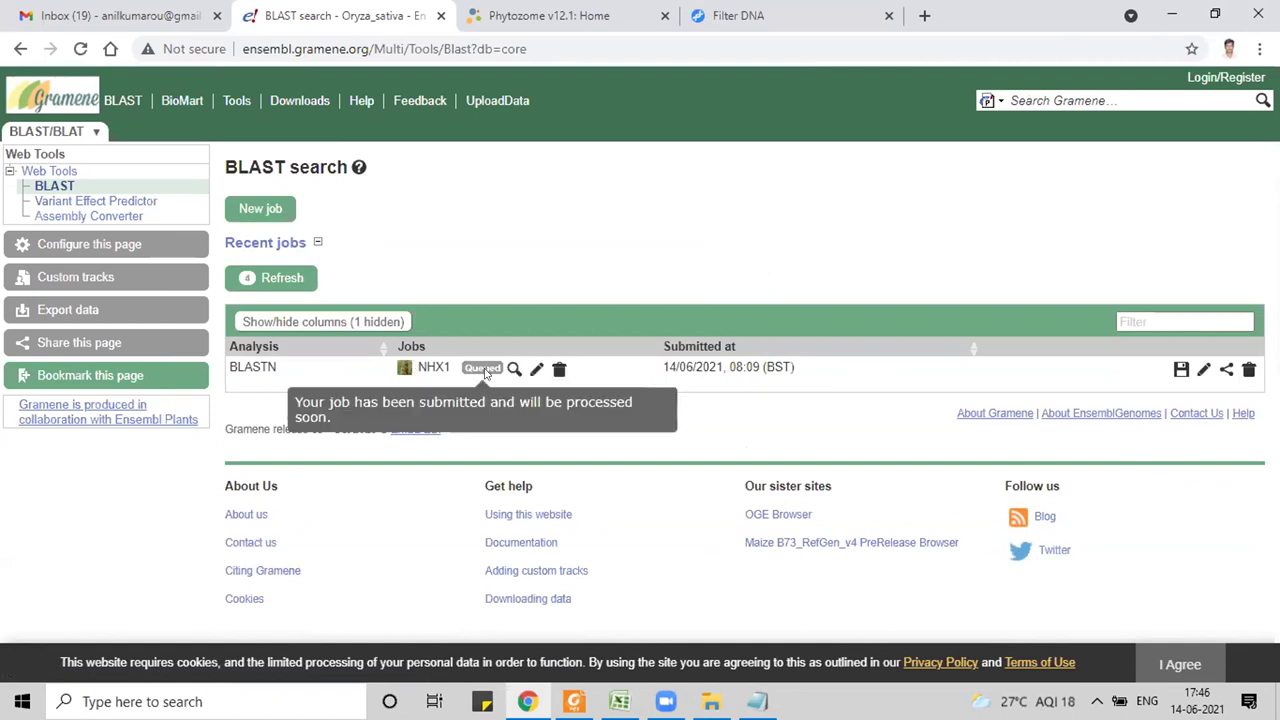
Step: Refresh the recent jobs list repeatedly to look for a status update on the NHX1 BLASTN job
left_click(280, 279)
left_click(280, 279)
left_click(280, 282)
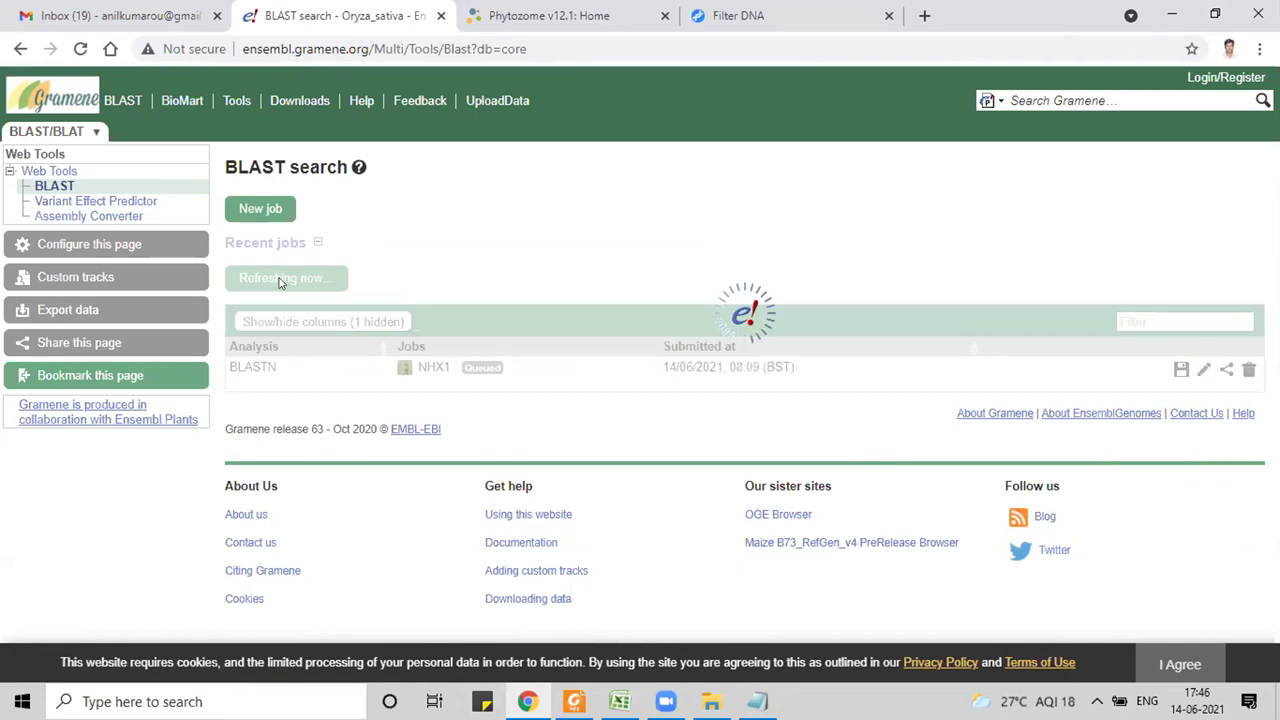
left_click(280, 282)
left_click(291, 280)
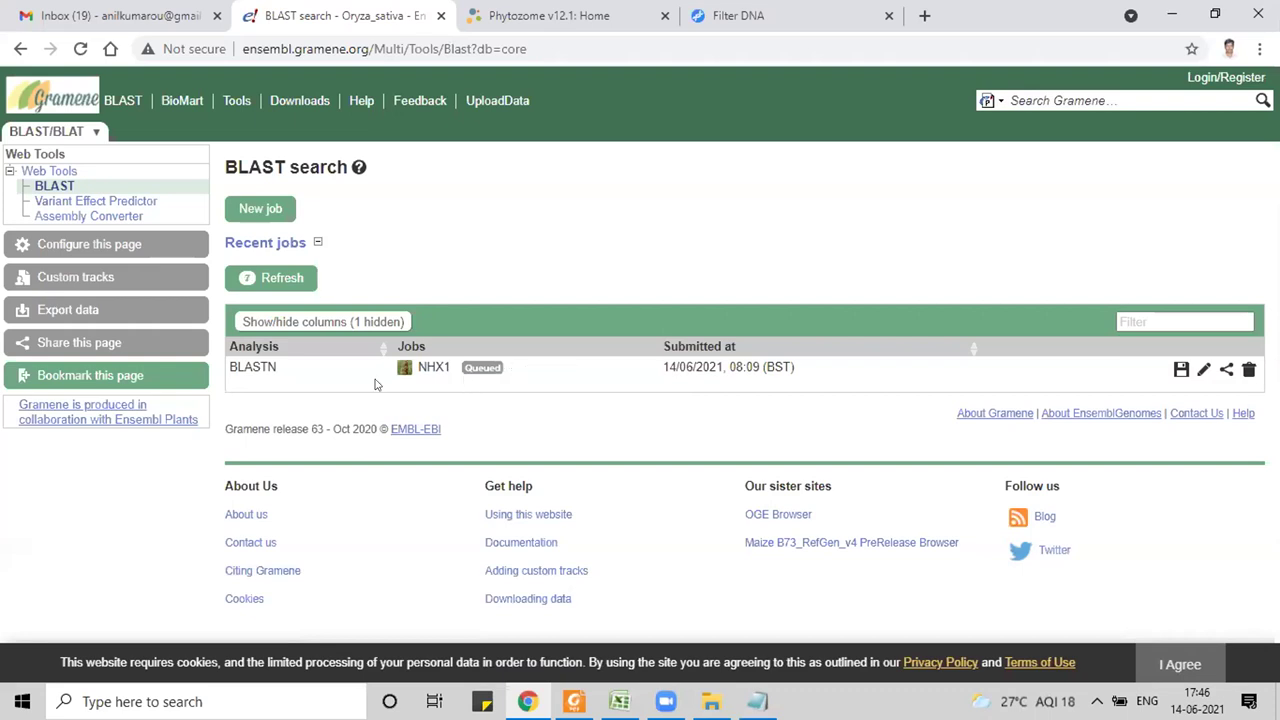
left_click(287, 278)
left_click(287, 278)
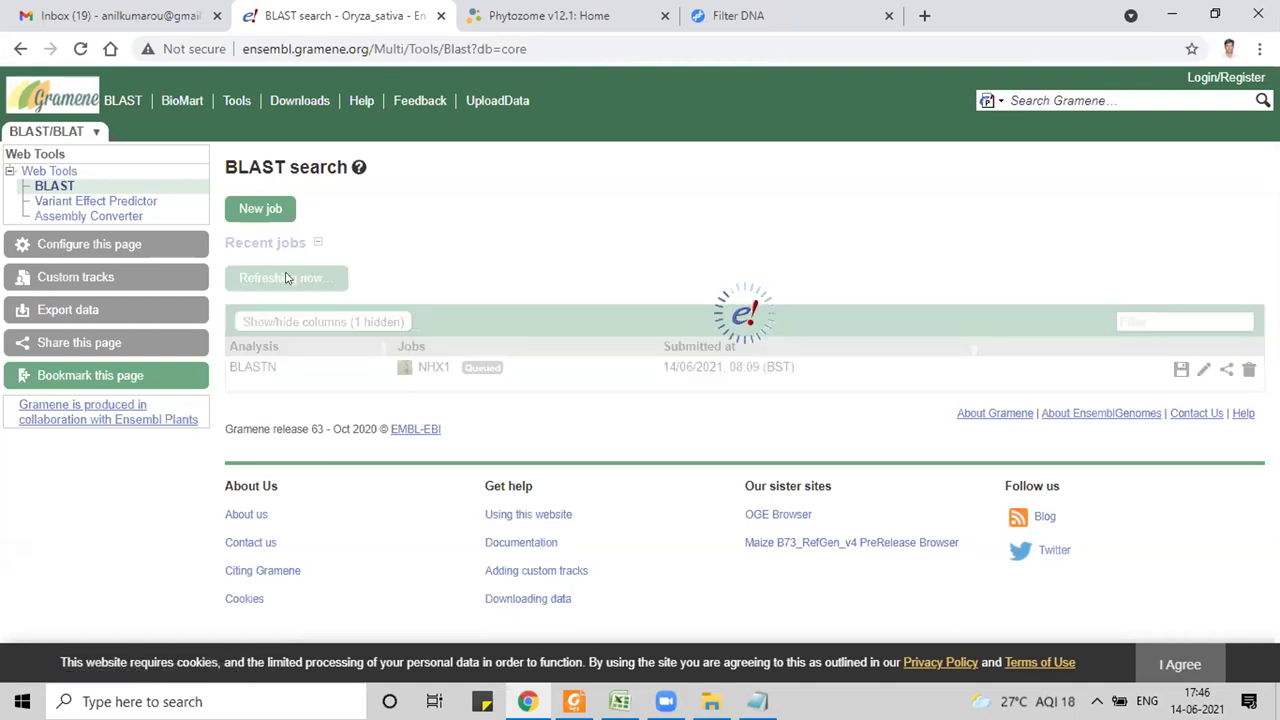
Step: Keep refreshing the recent jobs list and inspect the NHX1 job's status and its target database
left_click(287, 278)
left_click(287, 278)
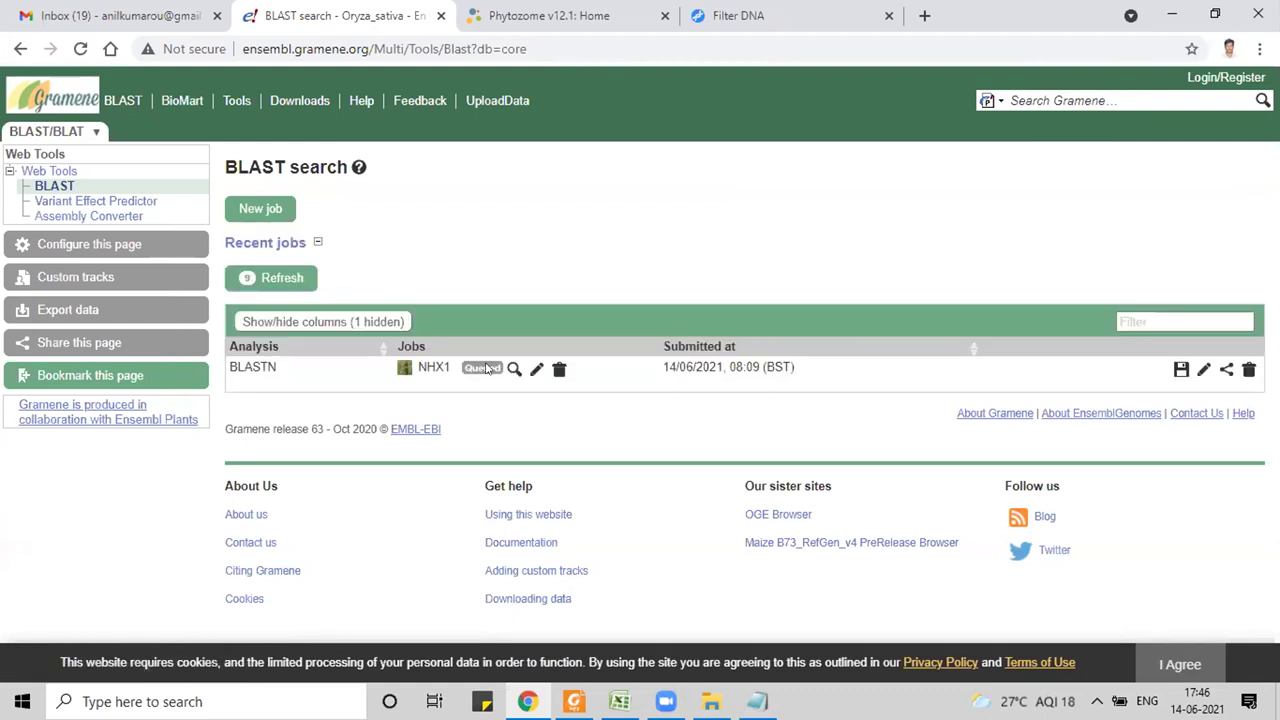
mouse_move(487, 368)
mouse_move(420, 362)
left_click(277, 281)
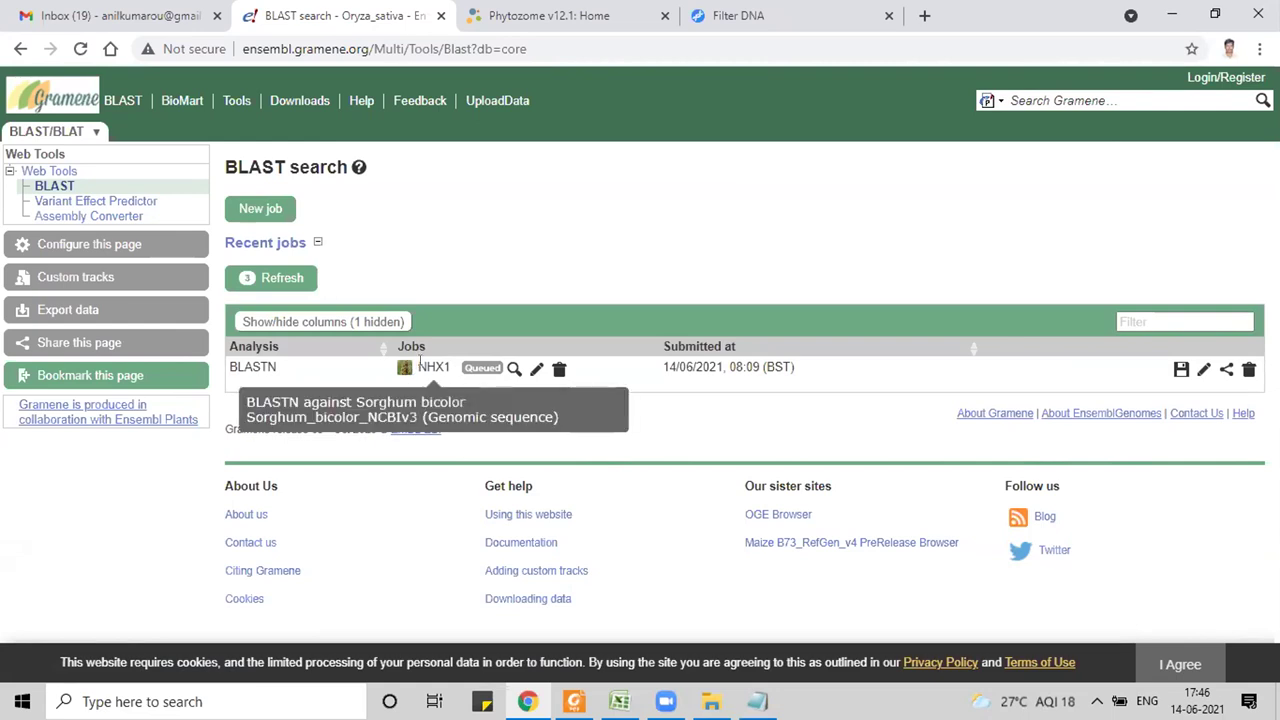
left_click(267, 278)
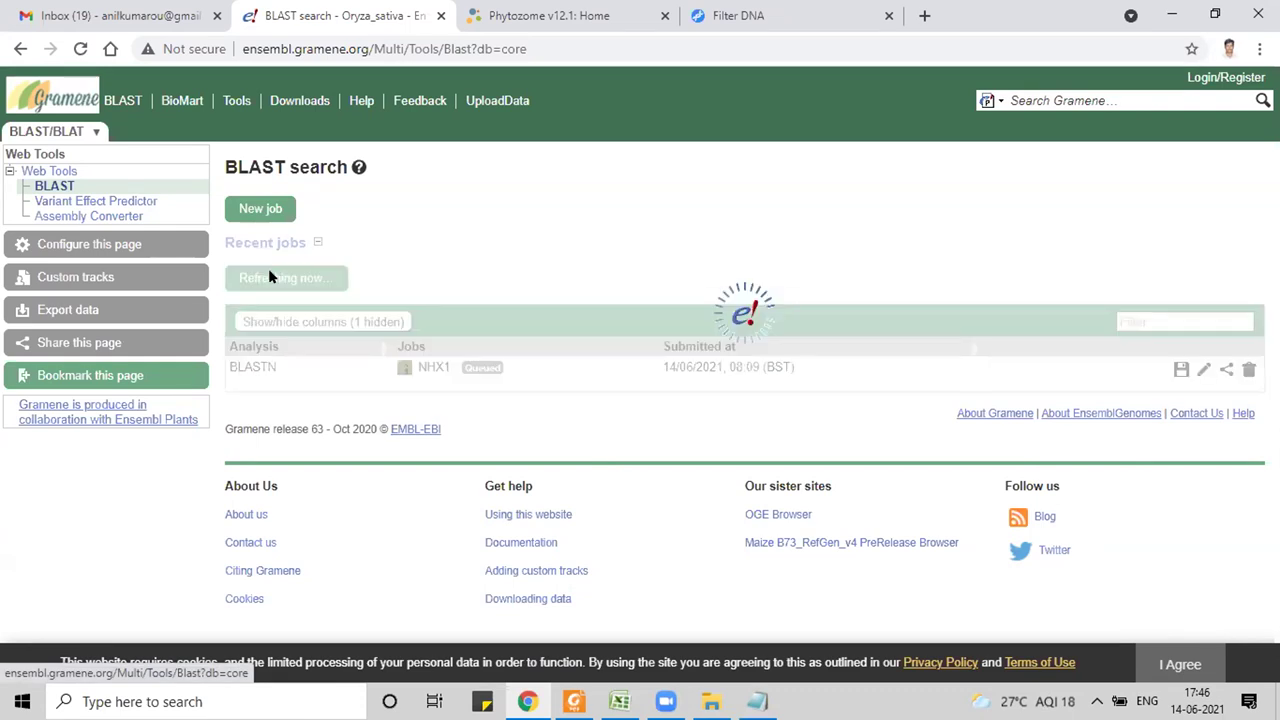
left_click(268, 277)
left_click(268, 277)
left_click(268, 277)
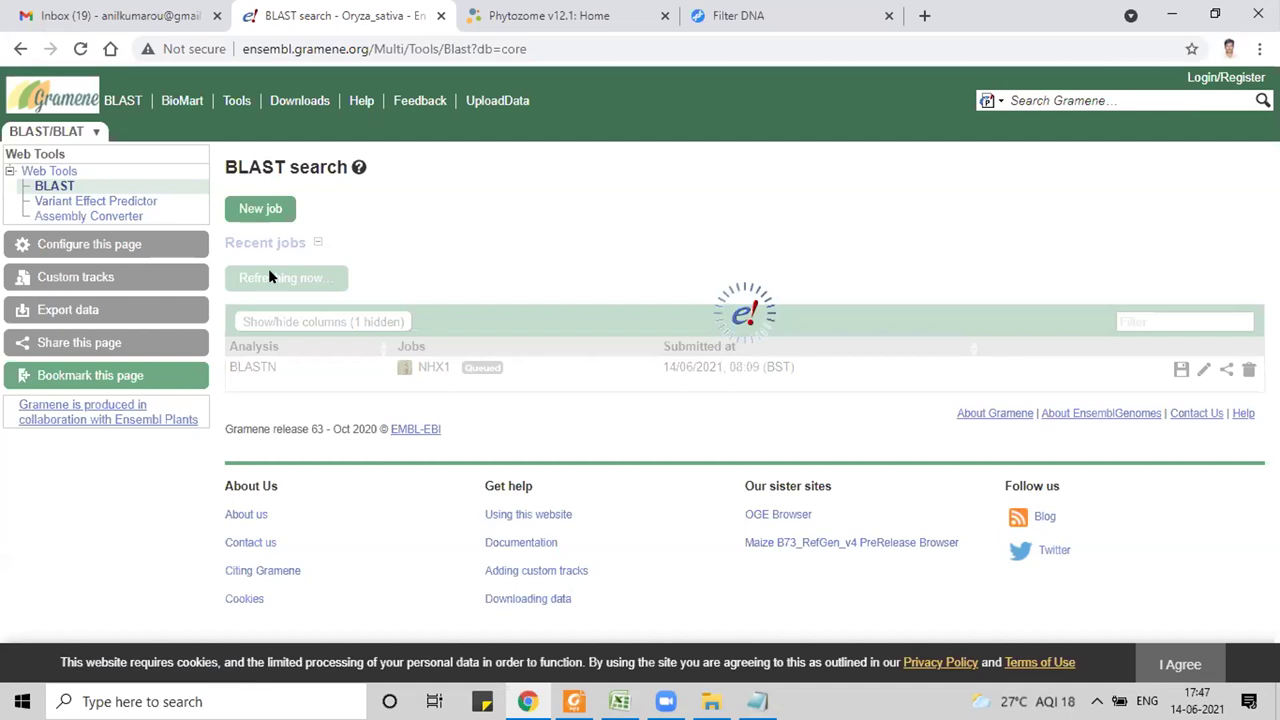
left_click(268, 277)
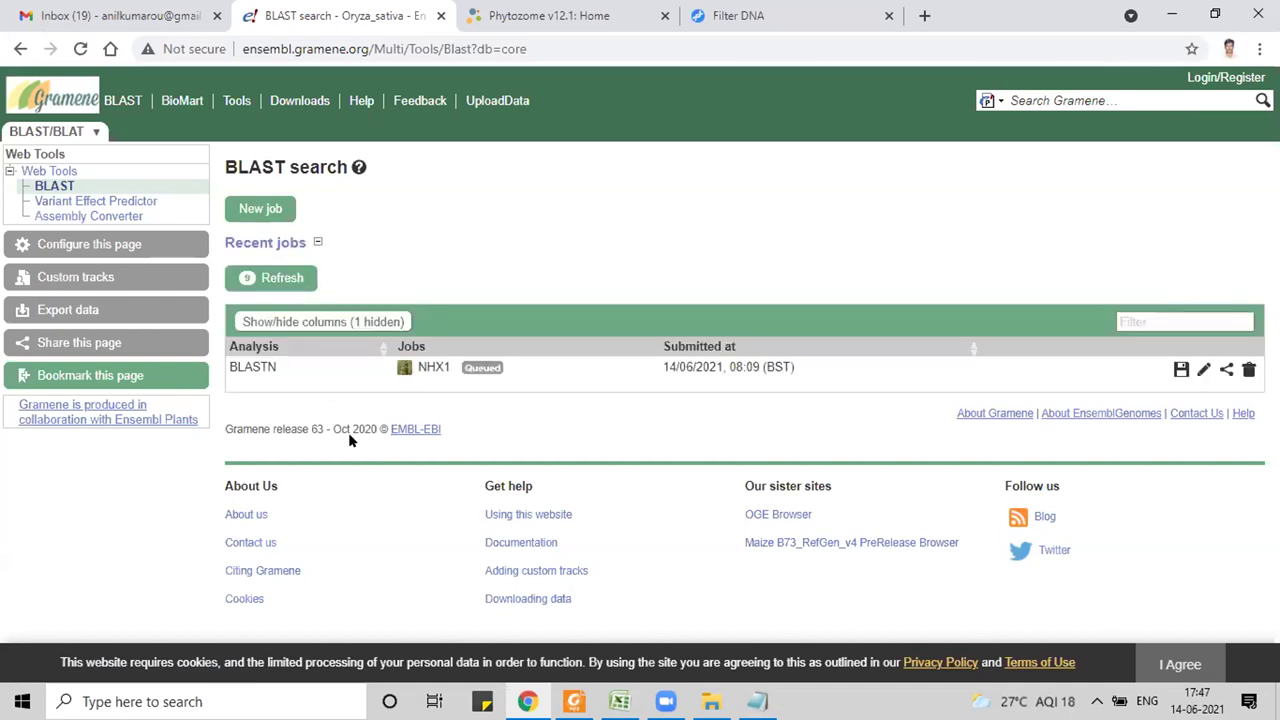
Step: Reload the BLAST page, close the Phytozome page, and permanently delete the NHX1 job
left_click(126, 101)
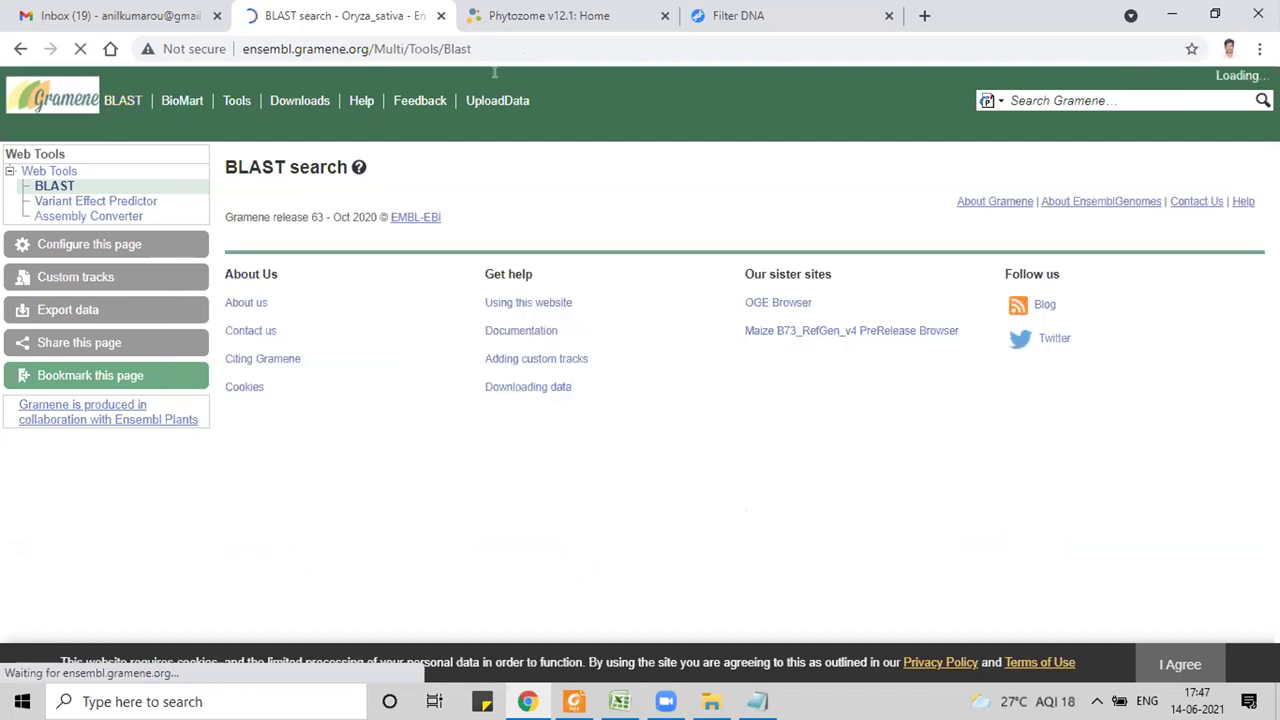
left_click(665, 15)
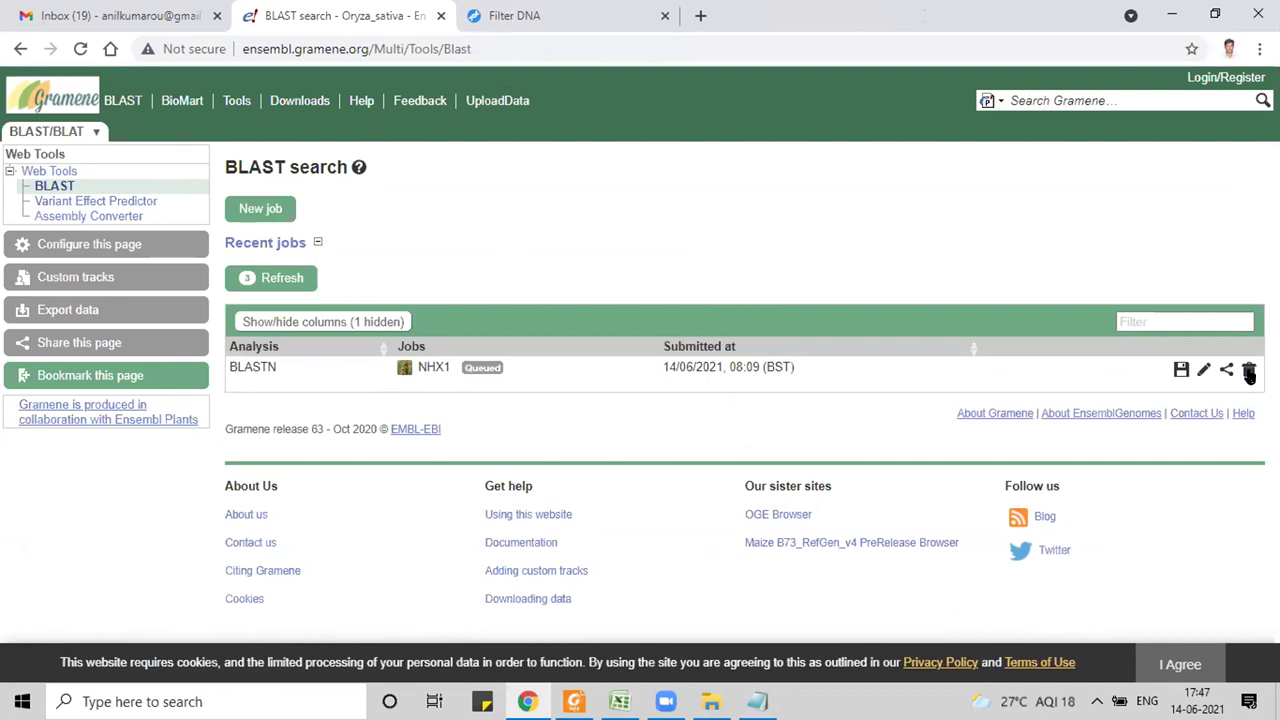
left_click(1248, 371)
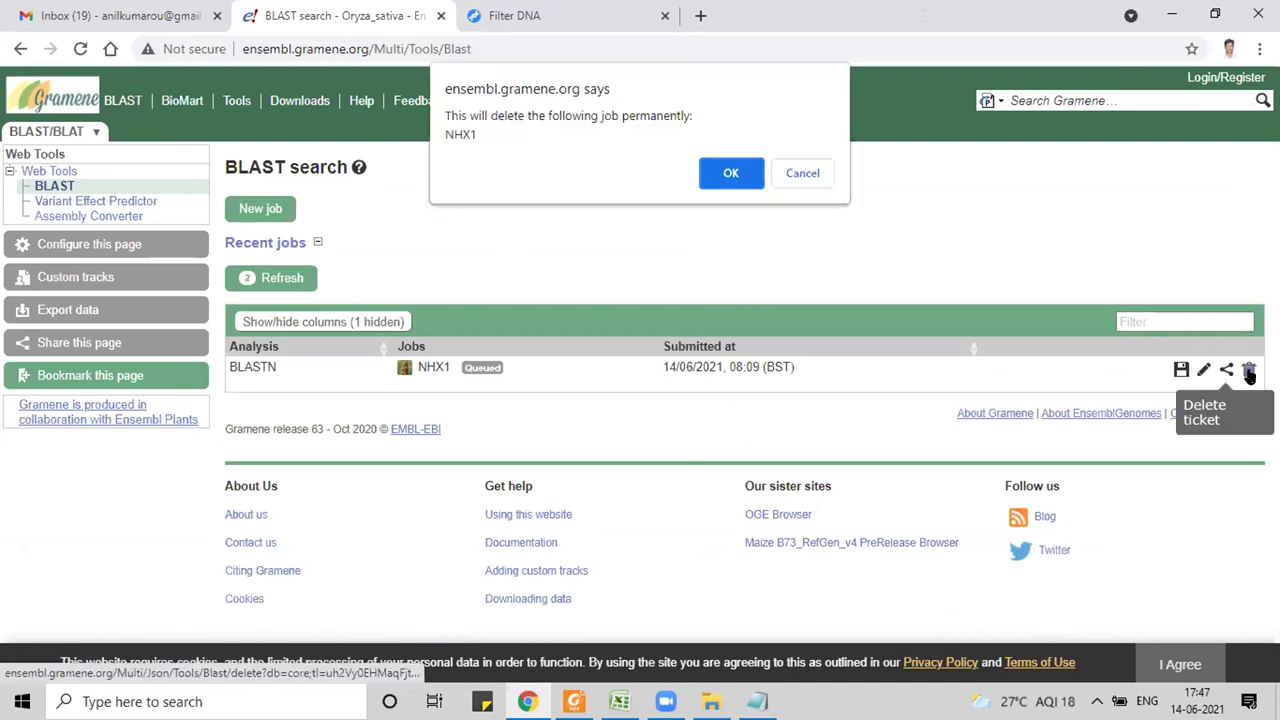
left_click(738, 175)
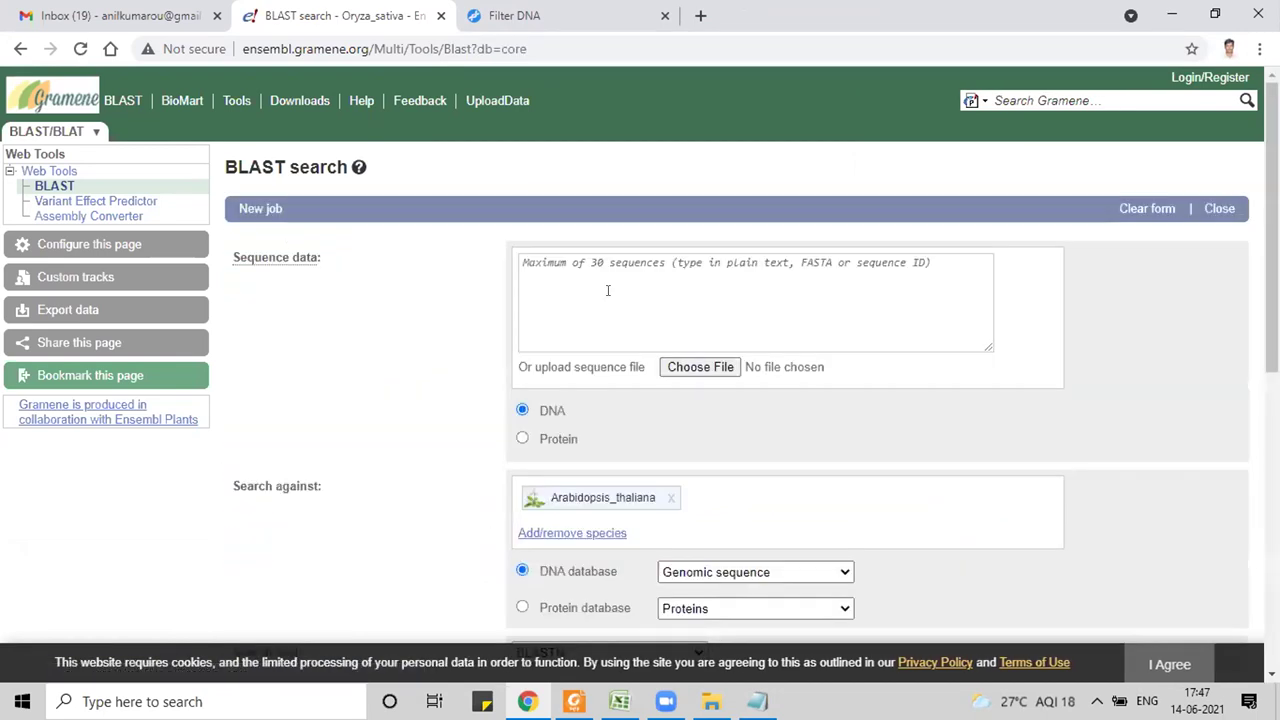
Step: Paste the AtNHX1 coding sequence as the new job's query and remove Arabidopsis_thaliana from the species to search
left_click(671, 280)
key("ctrl+v")
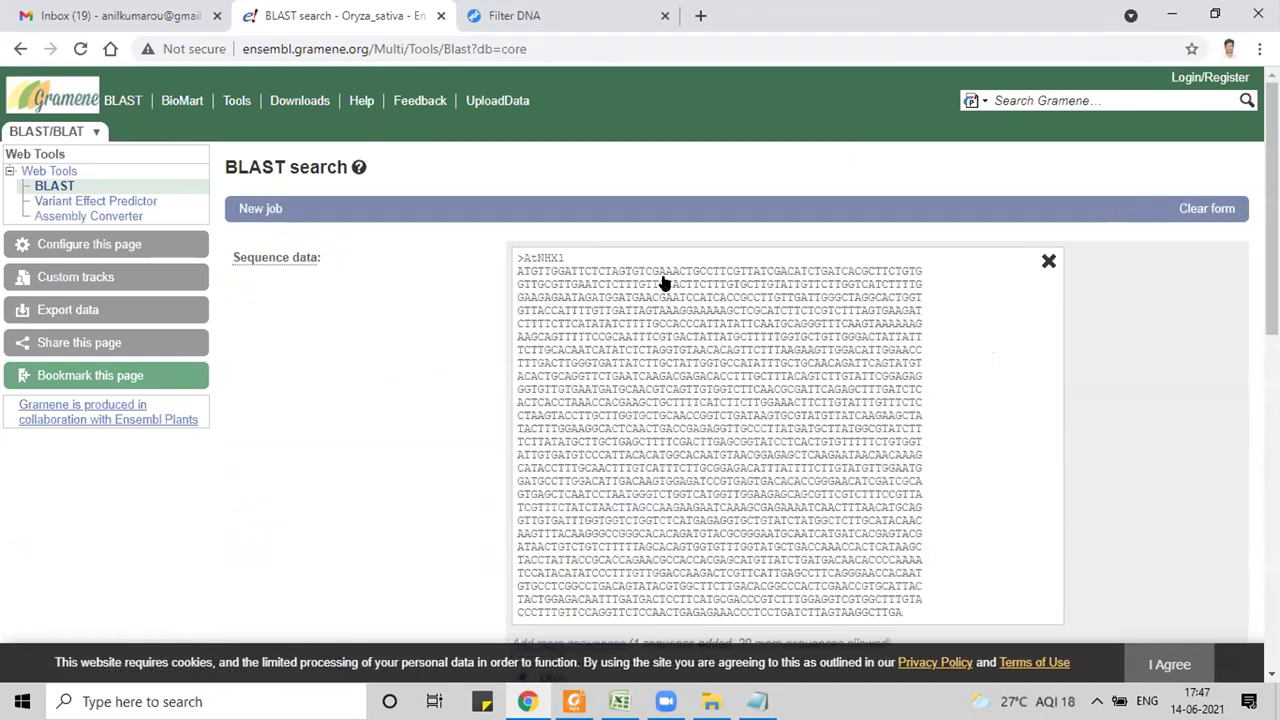
scroll(669, 270, "down", 5)
left_click(669, 267)
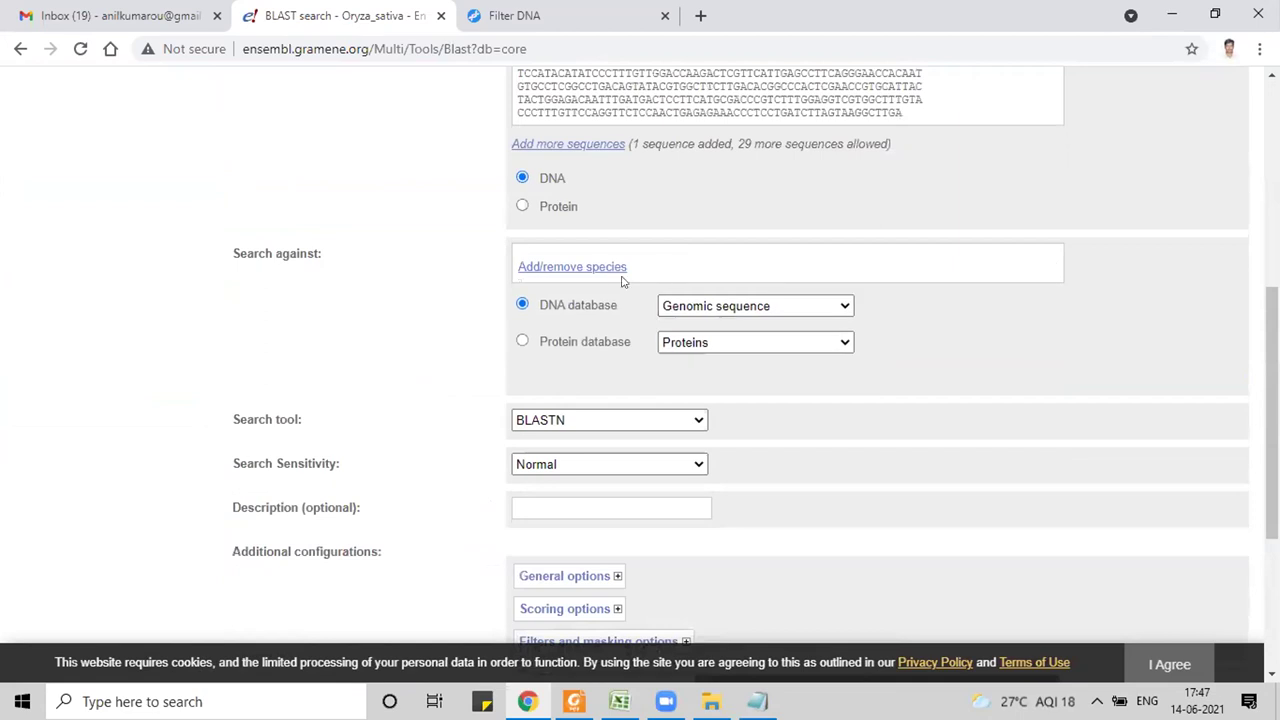
Step: Find Sorghum bicolor in the taxonomy tree and add it as the species to search against
left_click(584, 266)
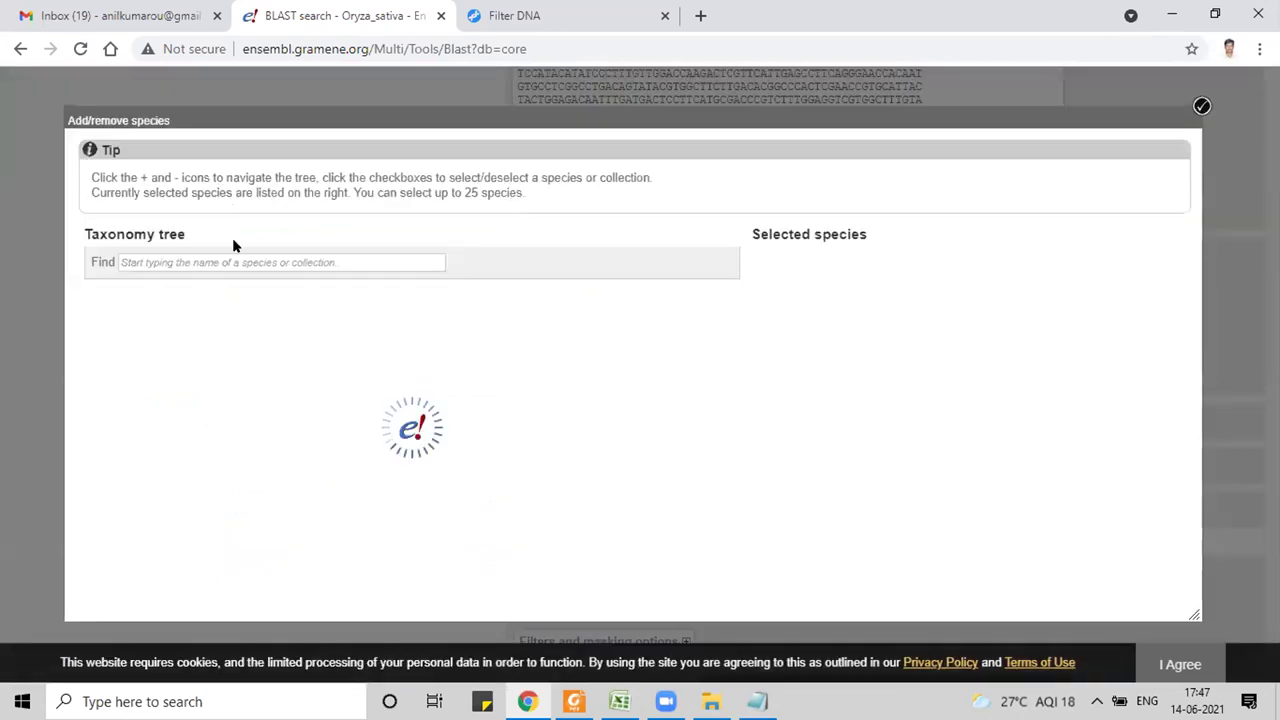
type("sorghum")
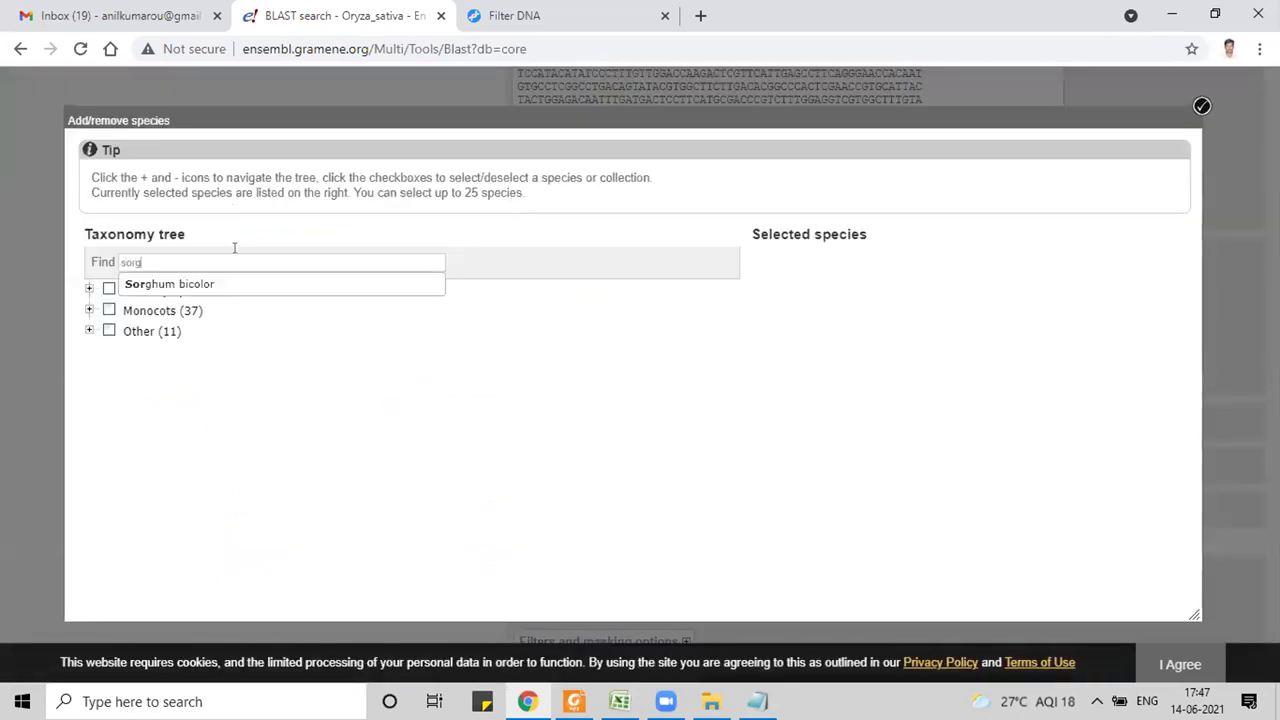
left_click(226, 285)
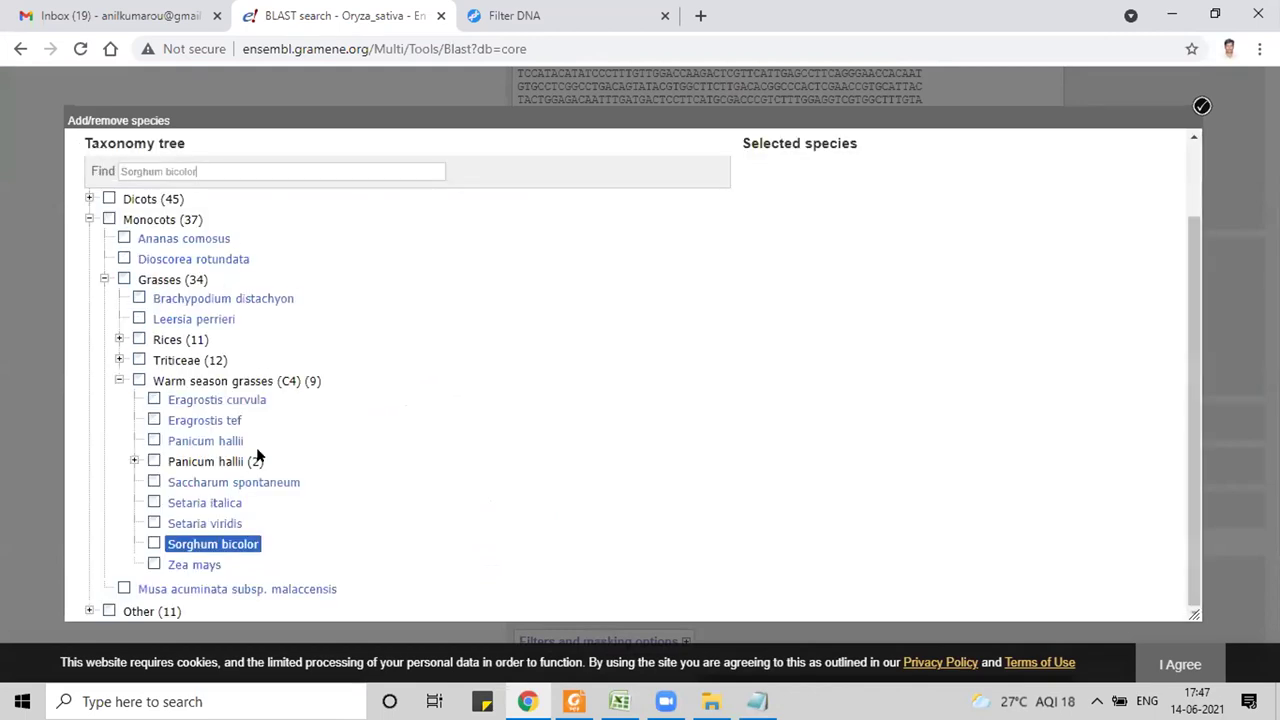
left_click(154, 544)
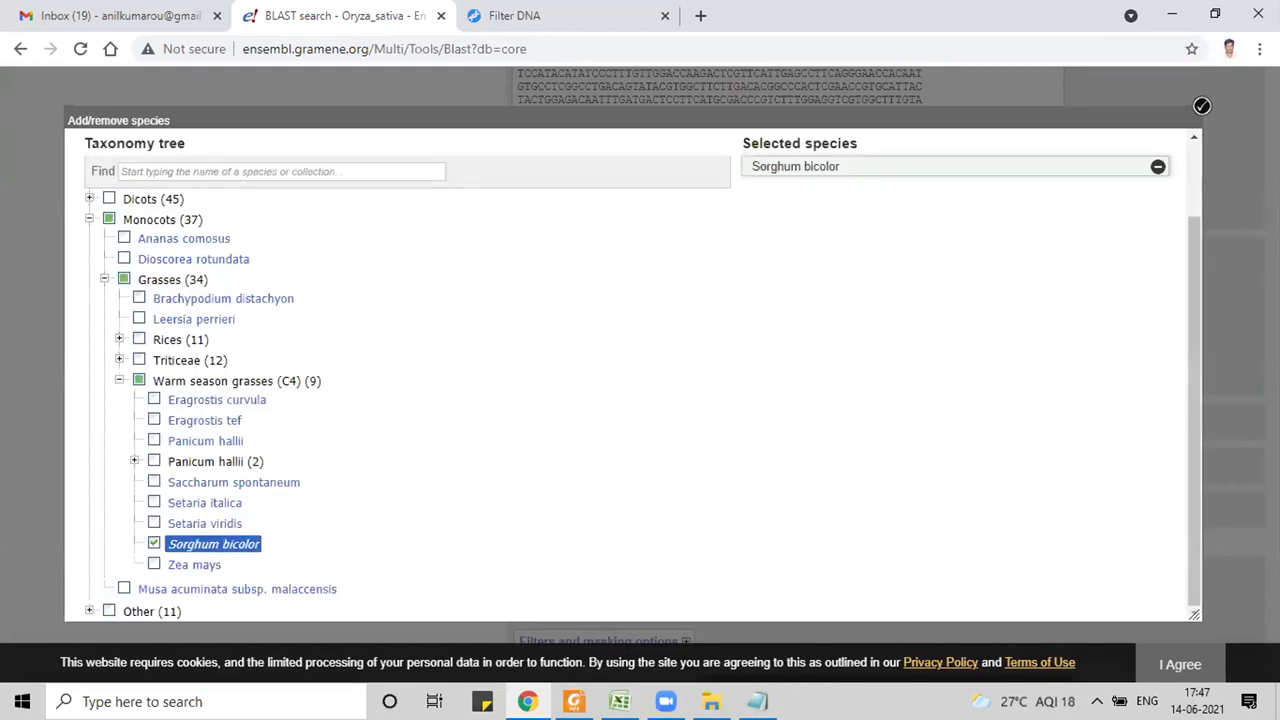
left_click(1202, 107)
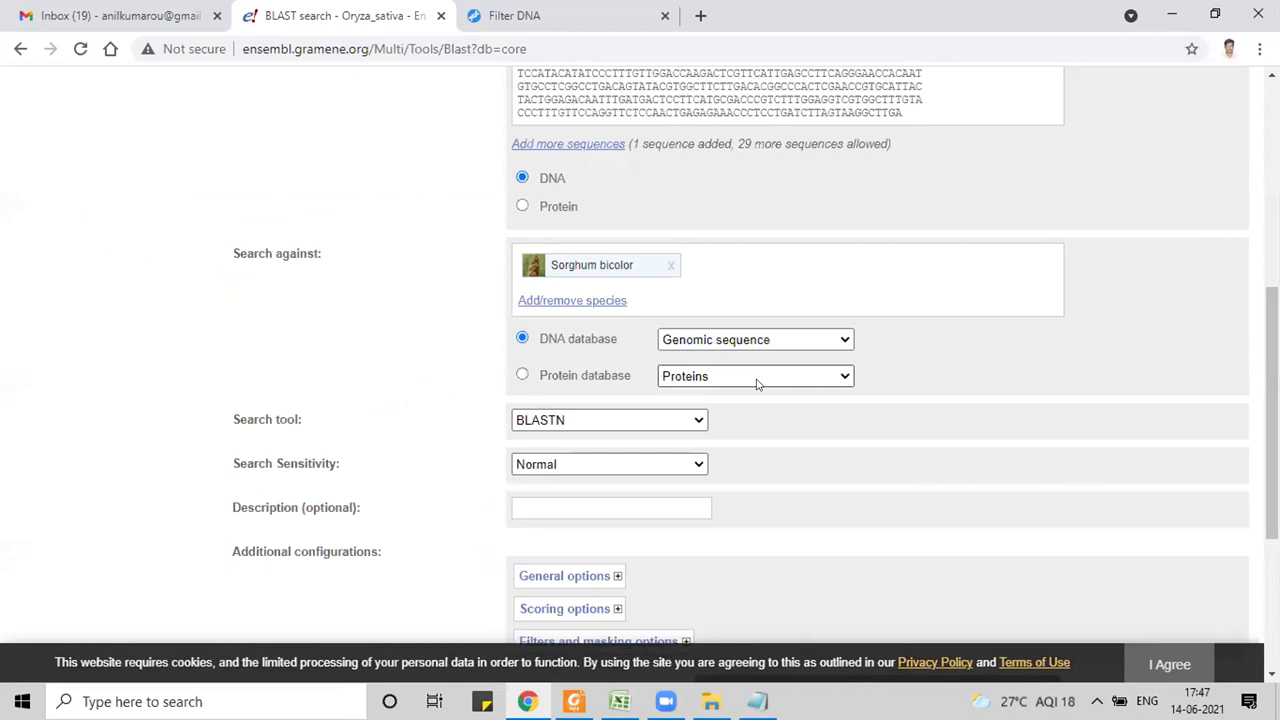
Step: Run the AtNHX1 BLASTN search against the genomic sequence with normal sensitivity and check the submitted job's status
scroll(757, 383, "down", 3)
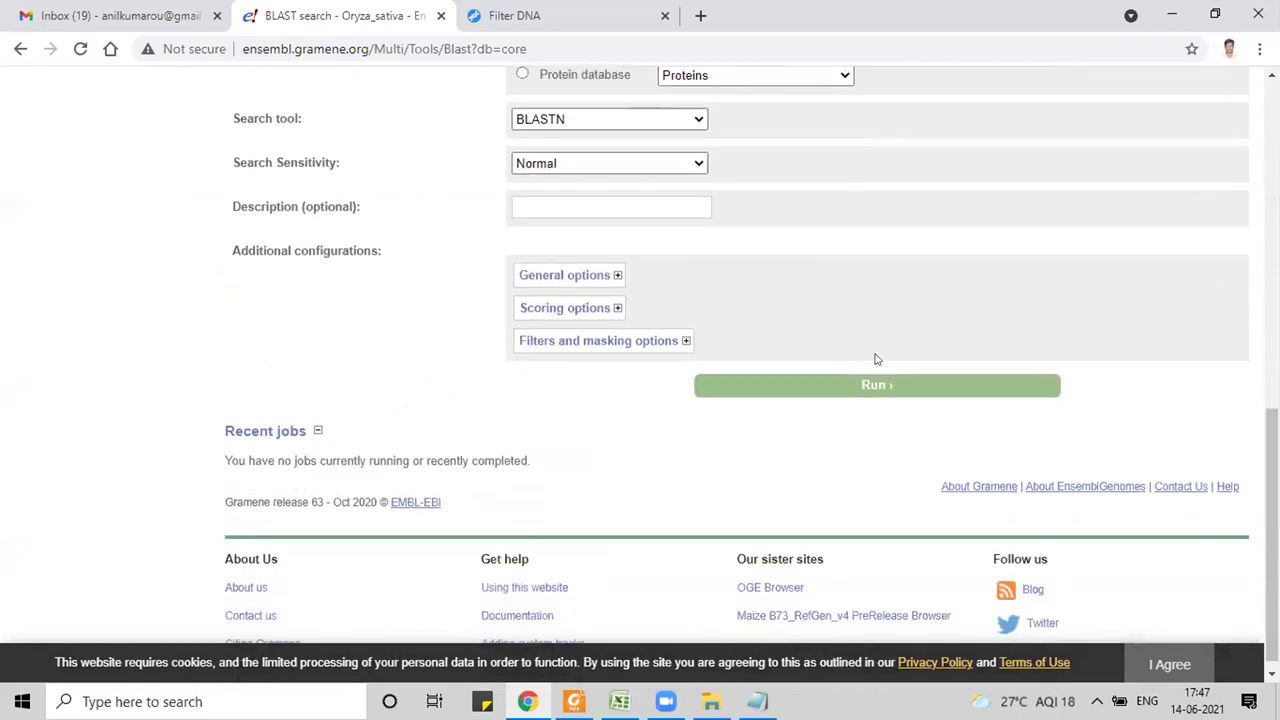
left_click(875, 372)
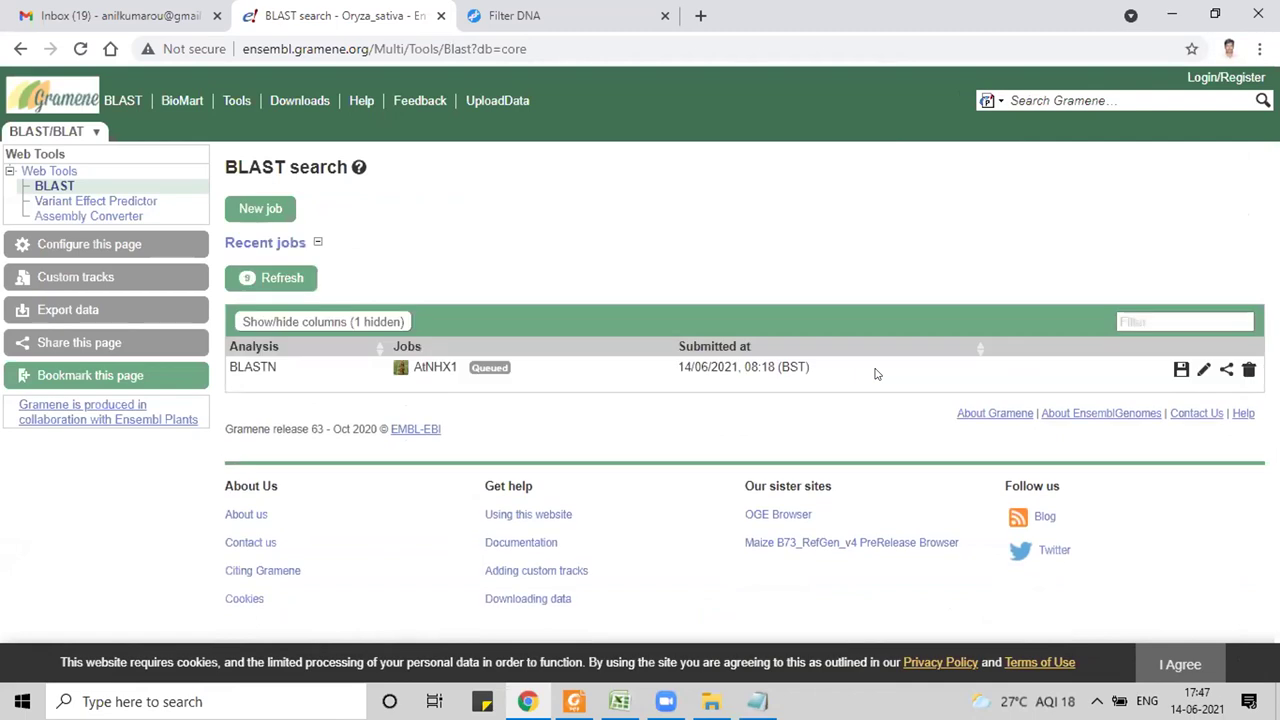
mouse_move(489, 370)
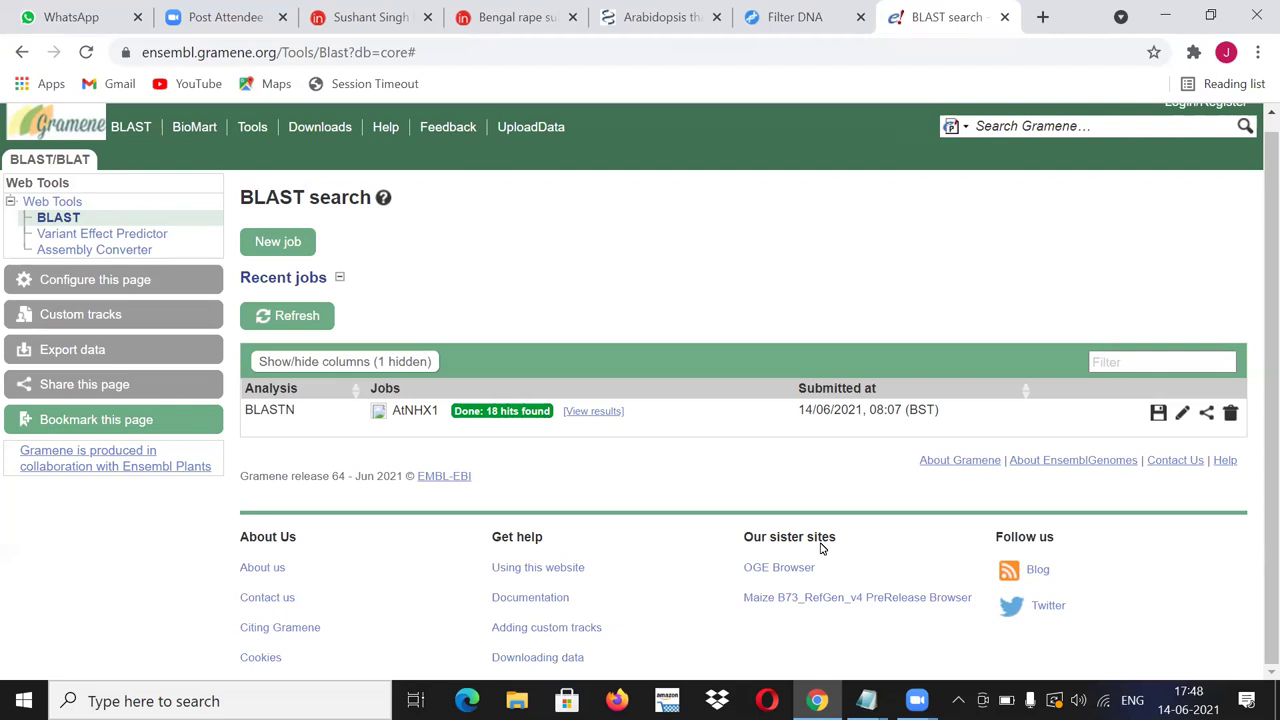
left_click(590, 412)
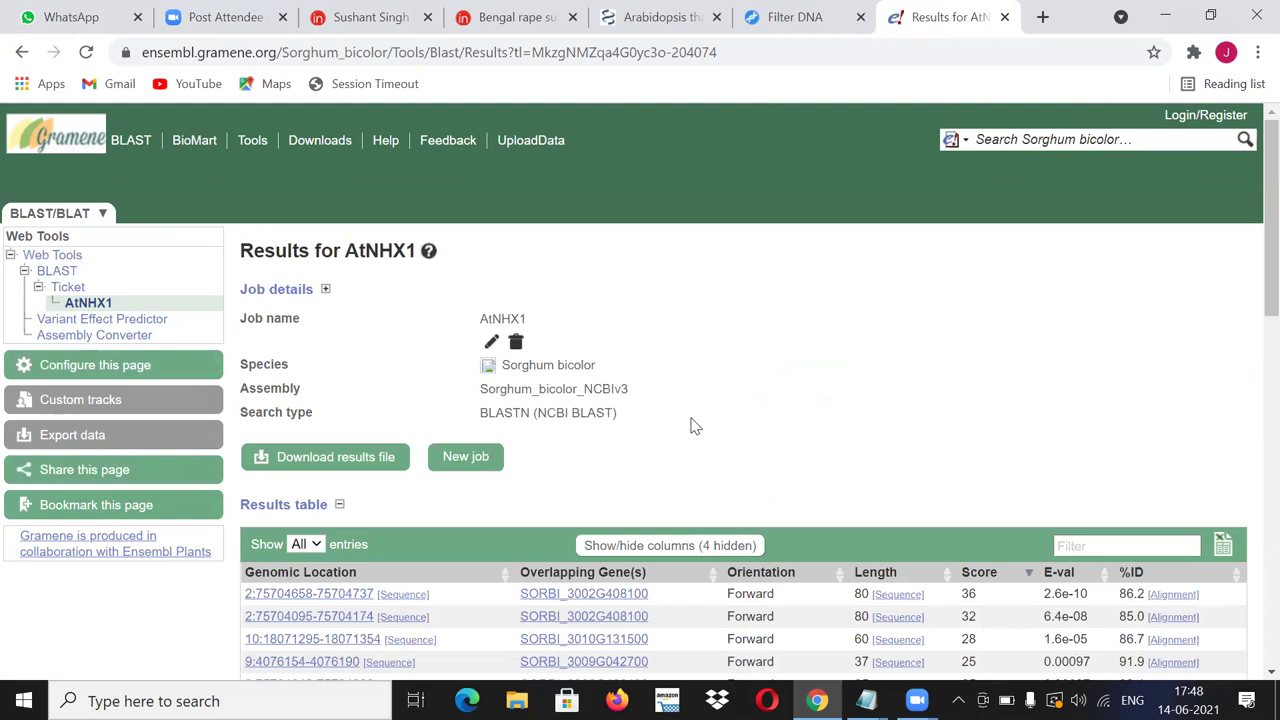
scroll(695, 425, "down", 3)
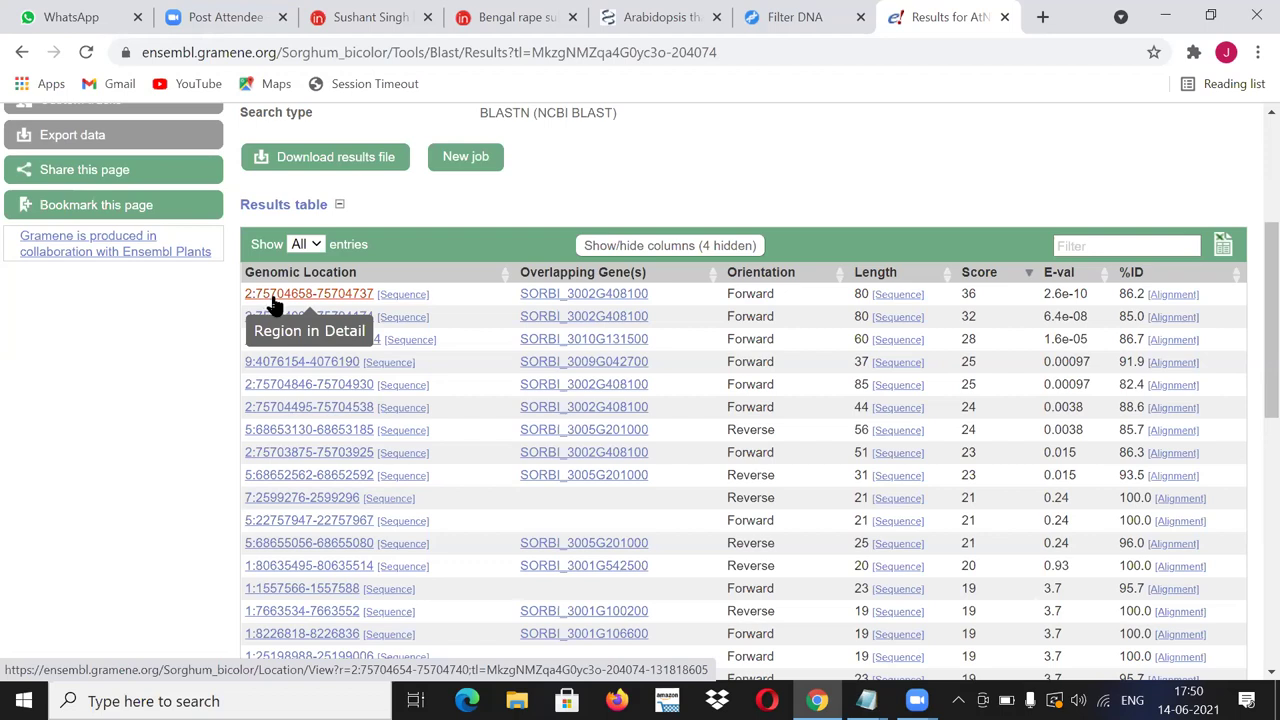
left_click(413, 297)
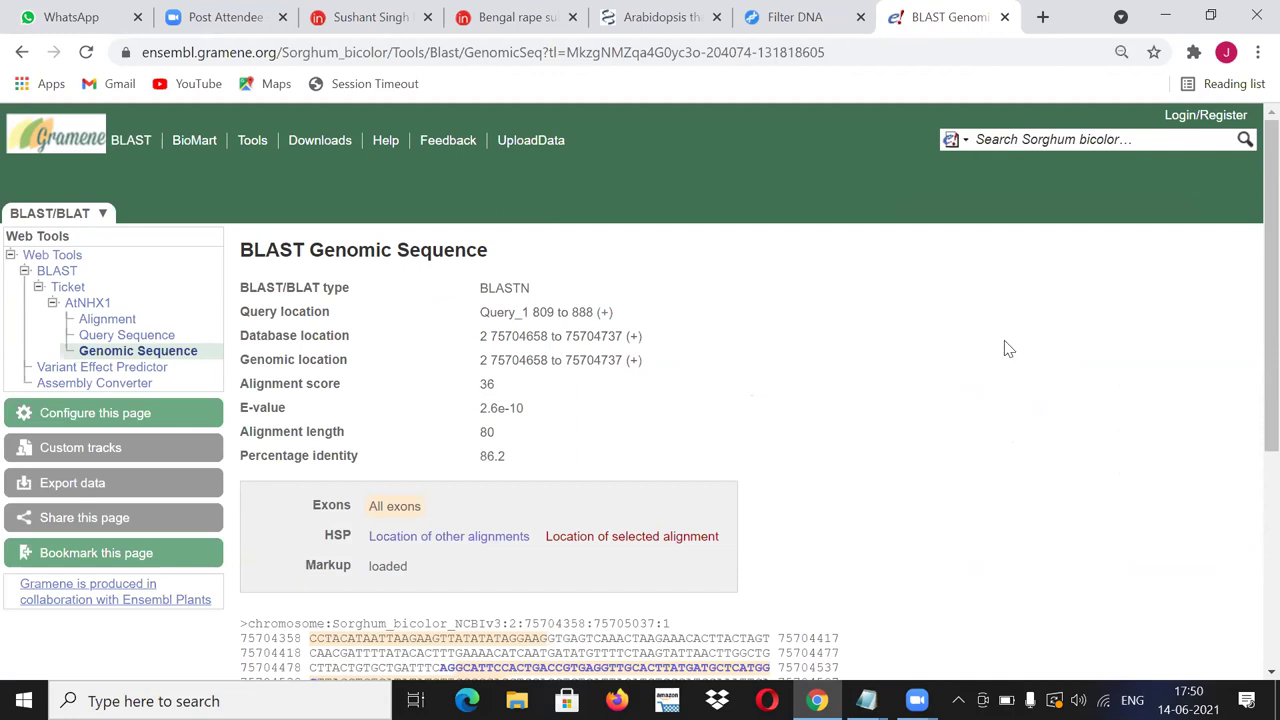
Step: Enlarge the BLAST Genomic Sequence page and read the hit's locations, score, E-value, identity and the exon and HSP legend
key("ctrl+minus")
key("ctrl+minus")
key("ctrl+plus")
key("ctrl+plus")
key("ctrl+plus")
key("ctrl+plus")
key("ctrl+plus")
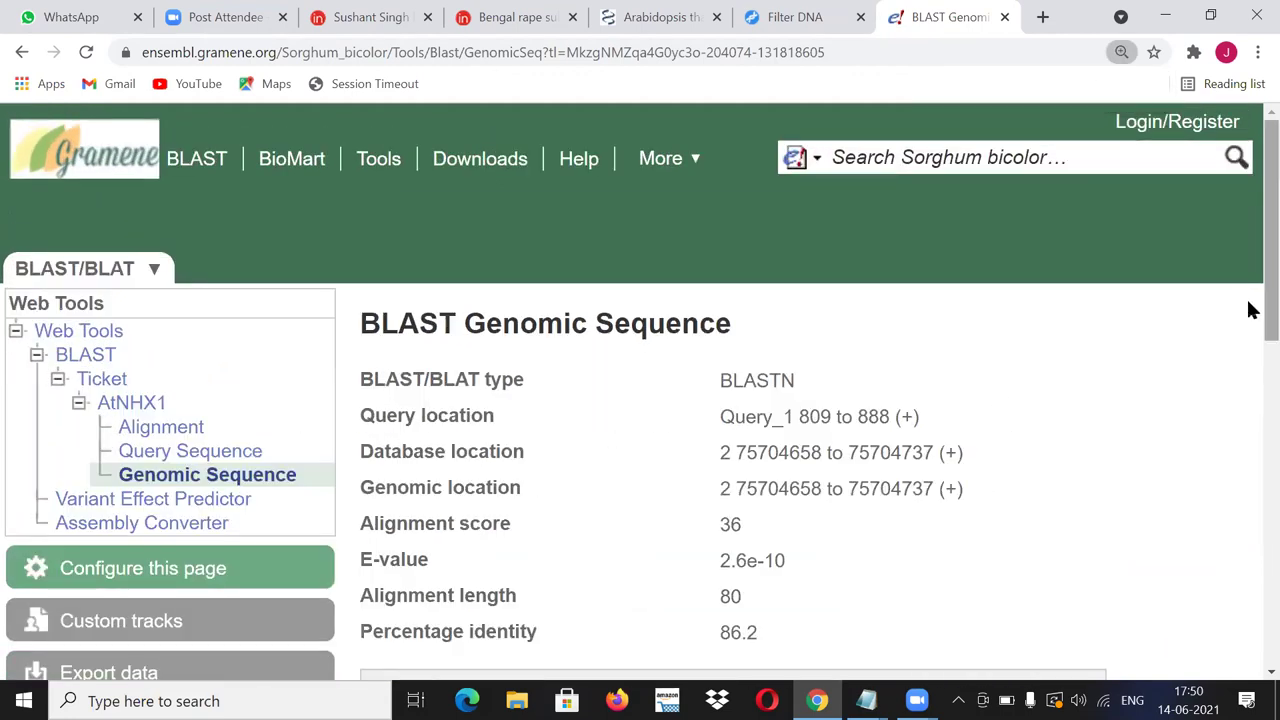
scroll(1250, 330, "down", 2)
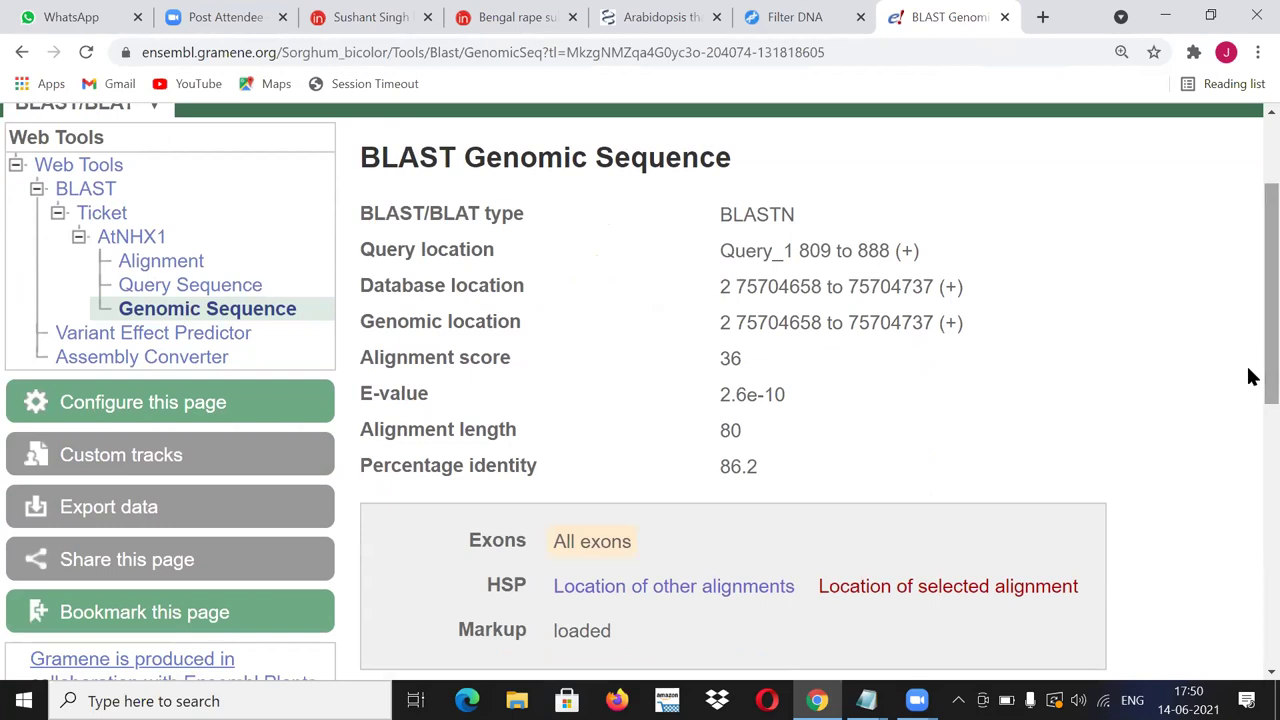
scroll(1249, 420, "down", 3)
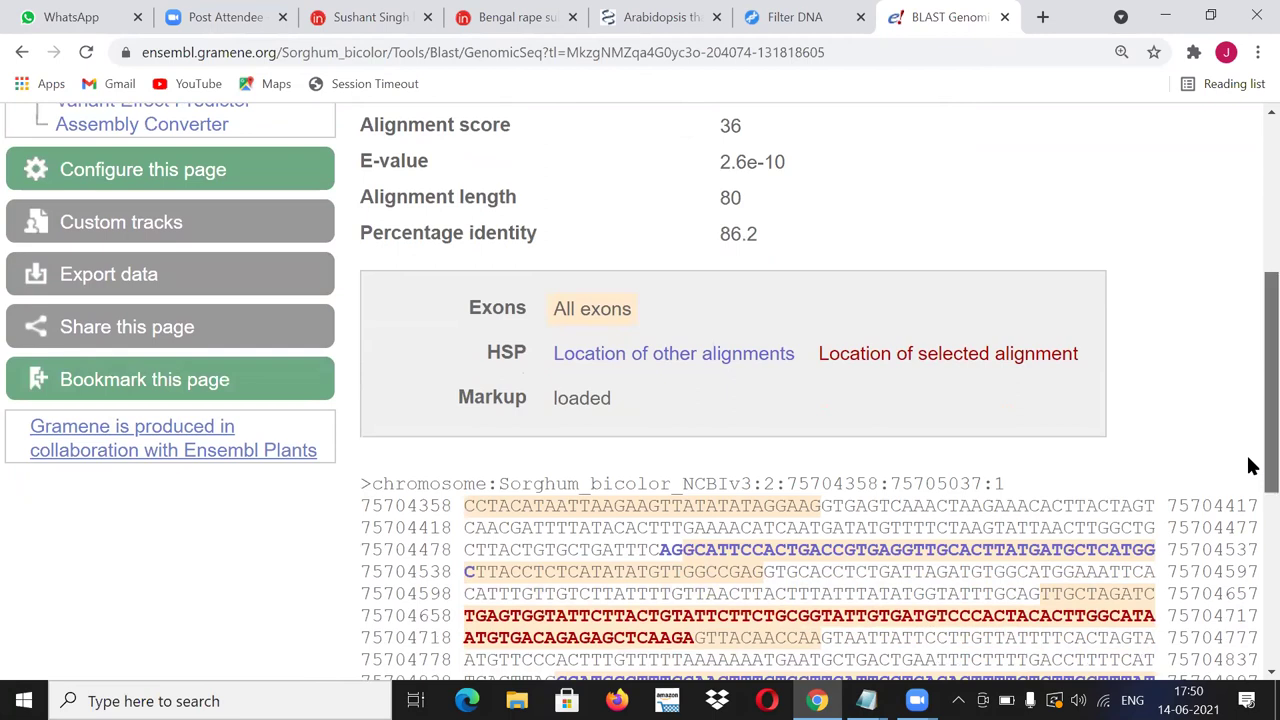
scroll(1250, 465, "up", 1)
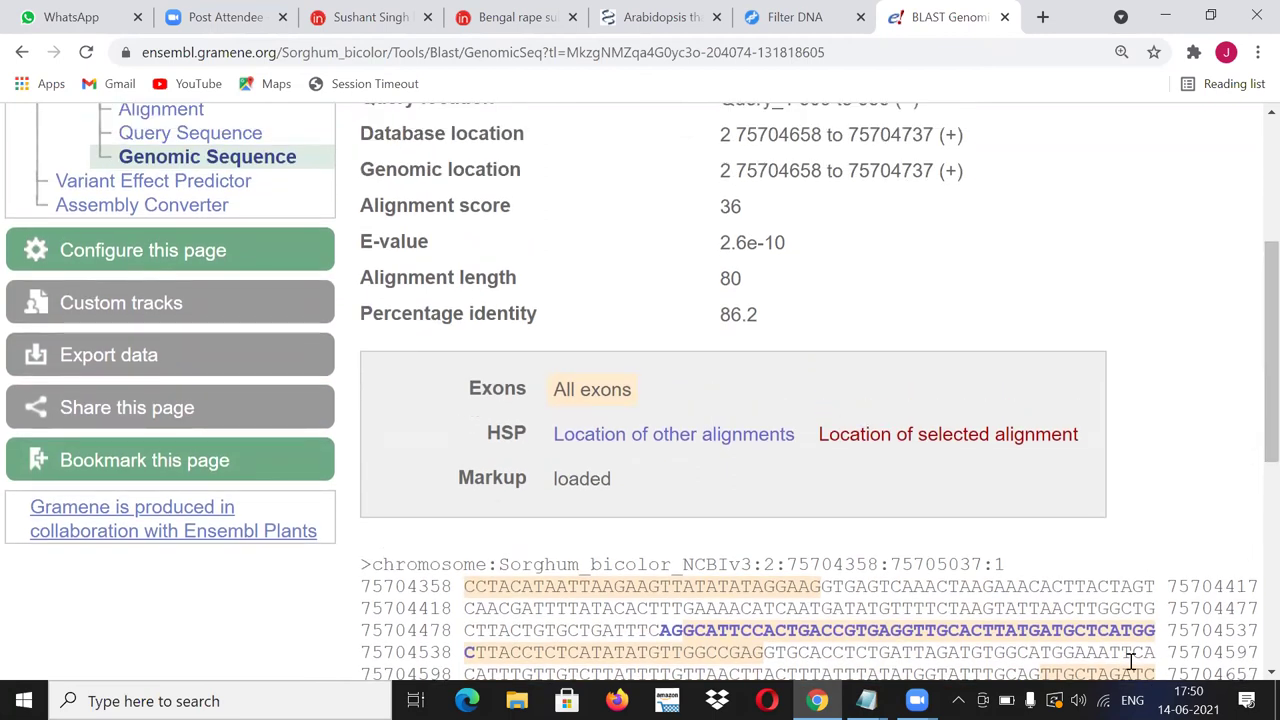
scroll(1250, 400, "up", 1)
scroll(1252, 396, "up", 1)
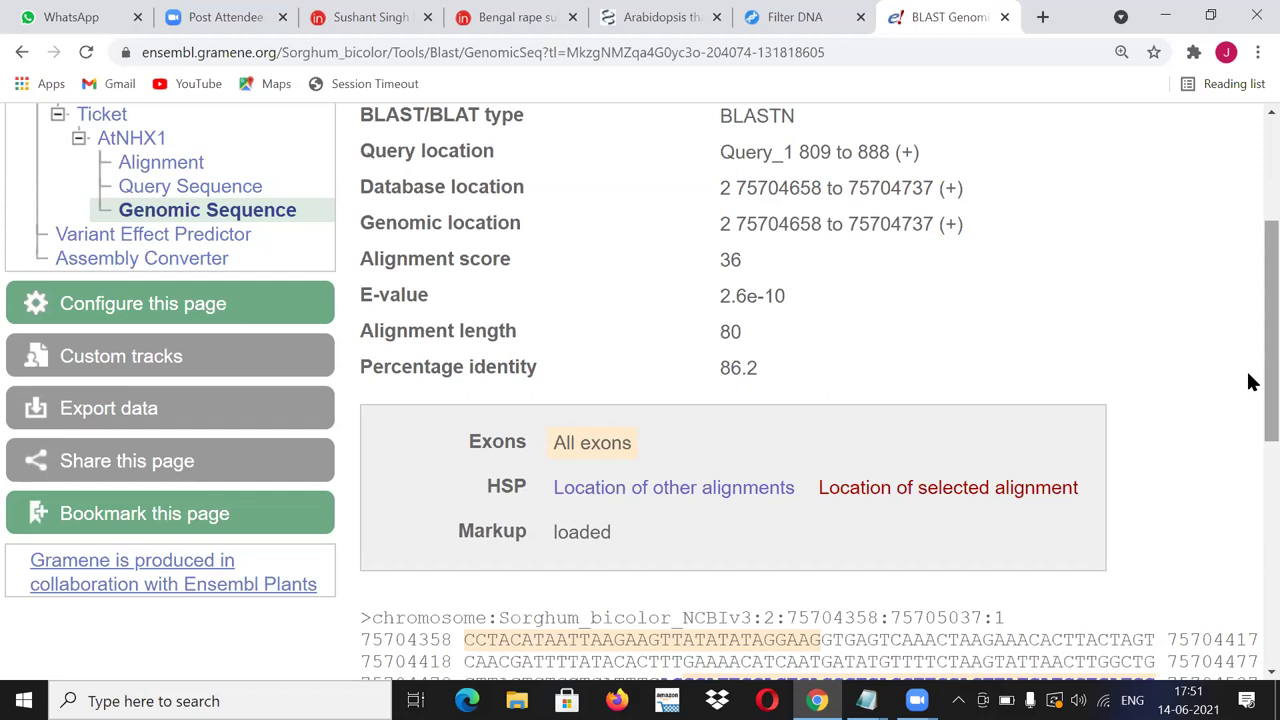
Step: Examine the chromosome 2 sequence for highlighted exons, the selected alignment and the locations of other alignments
left_click_drag(1250, 382, 1251, 462)
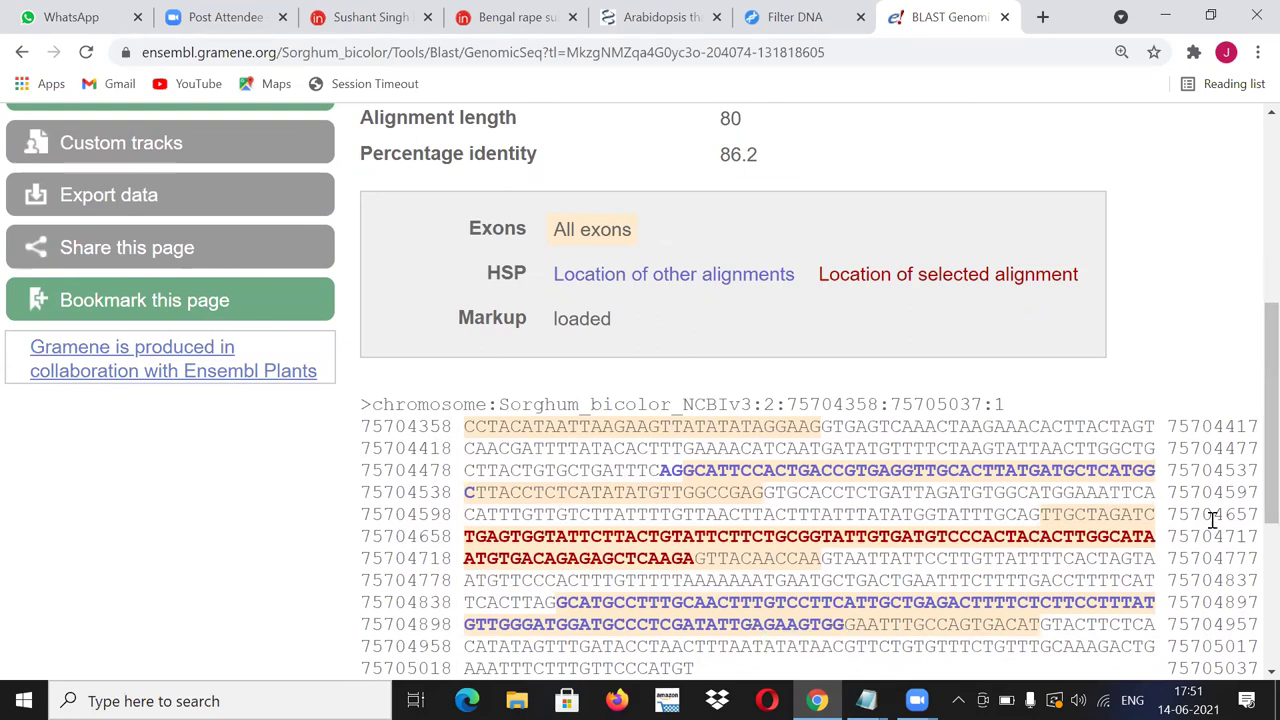
scroll(1250, 495, "down", 1)
scroll(1250, 495, "down", 1)
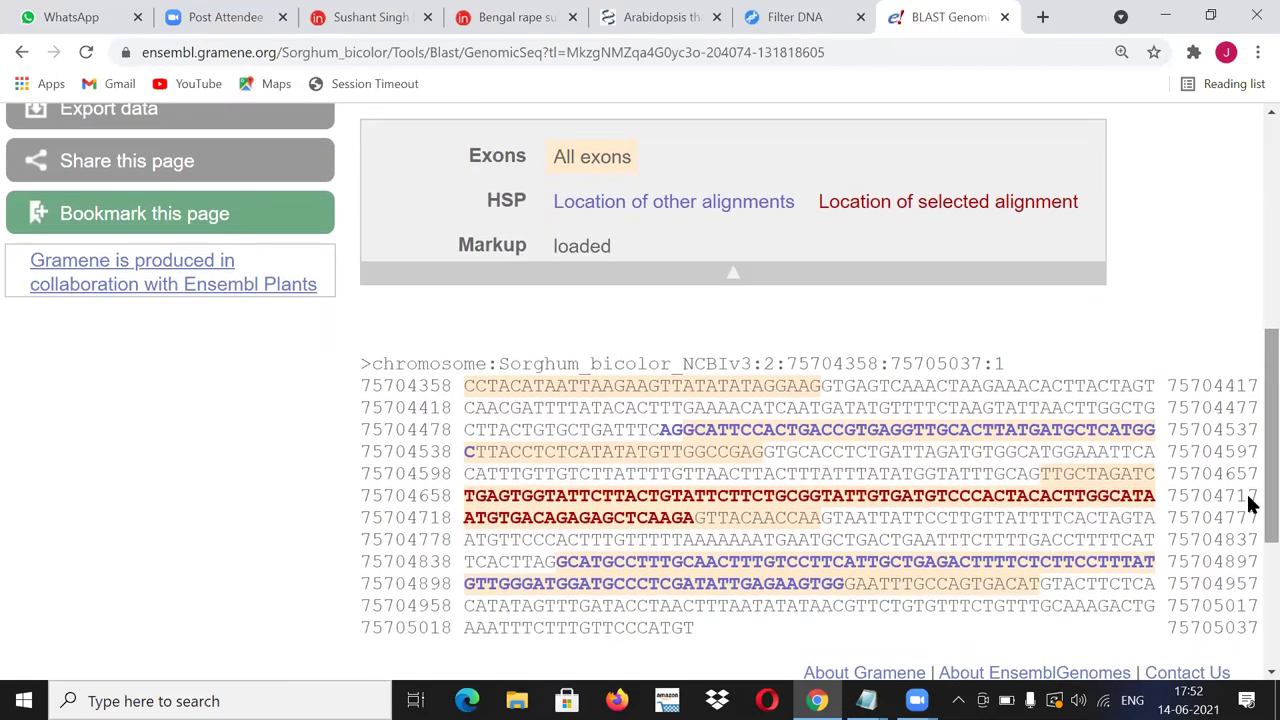
scroll(1250, 520, "down", 2)
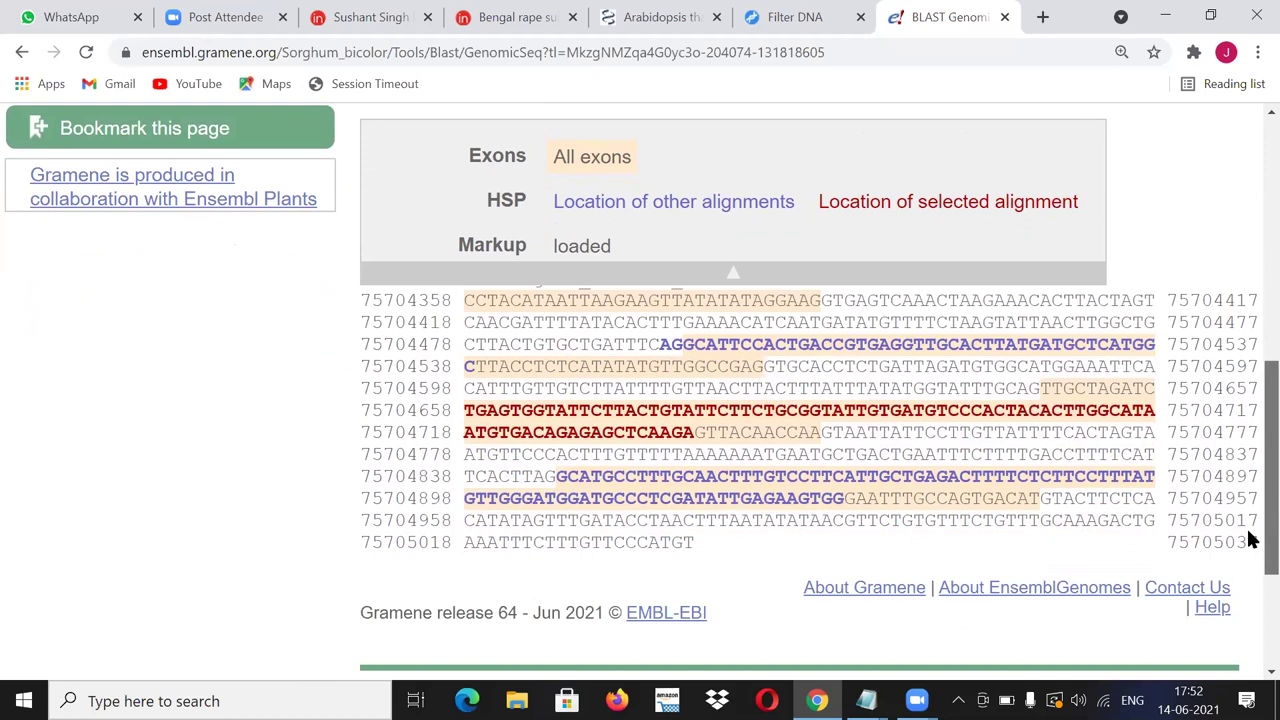
scroll(1252, 546, "down", 1)
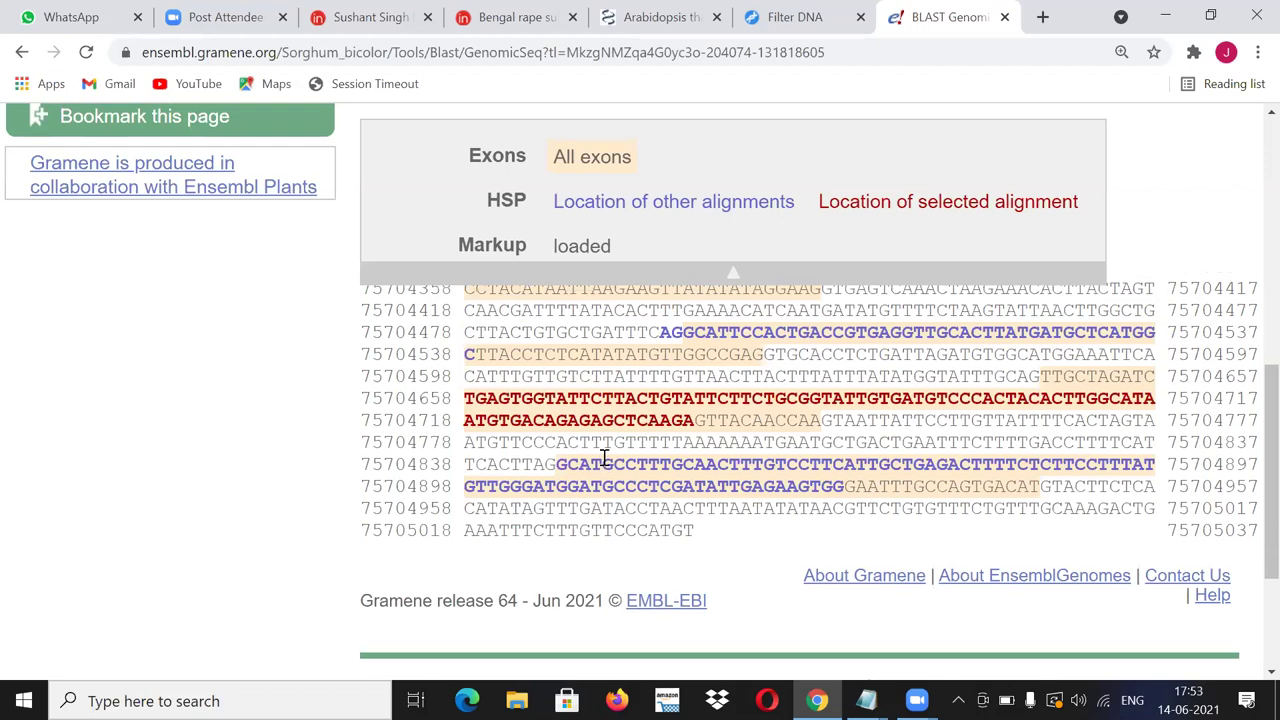
Step: Review the hit's alignment statistics again and highlight the HSP label in the sequence legend
scroll(605, 470, "up", 4)
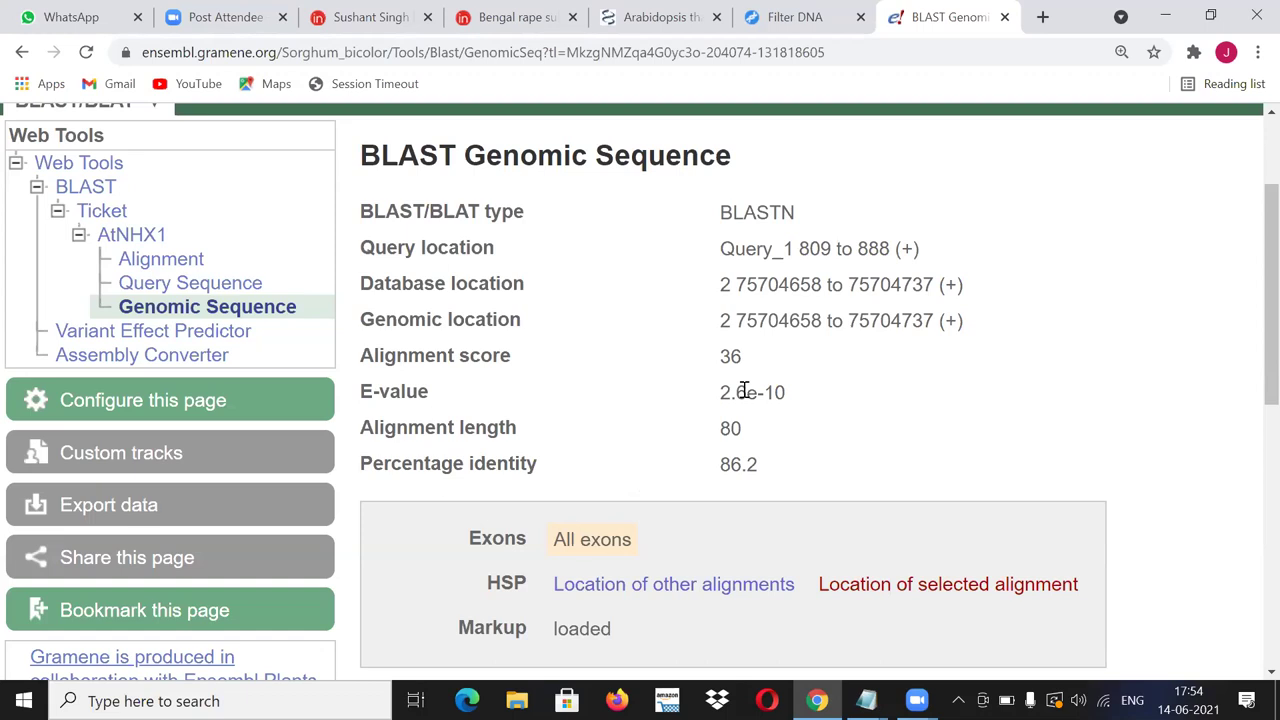
scroll(744, 390, "down", 1)
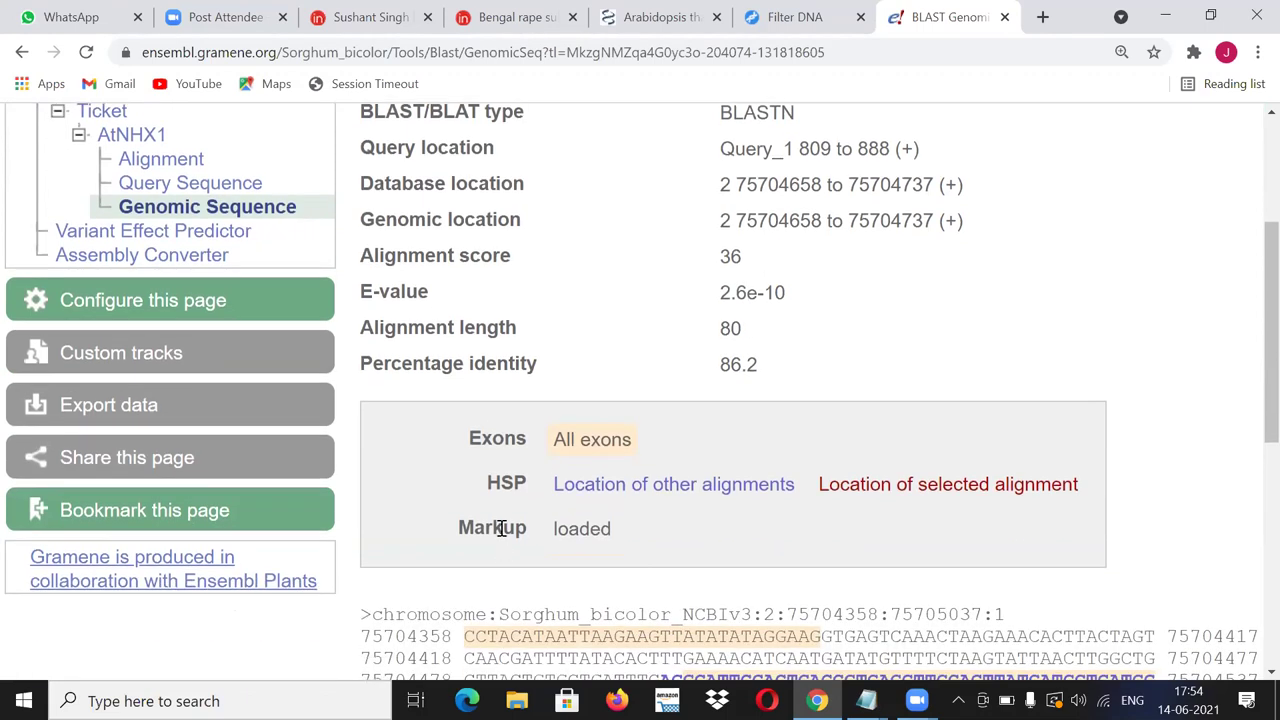
left_click_drag(489, 479, 525, 476)
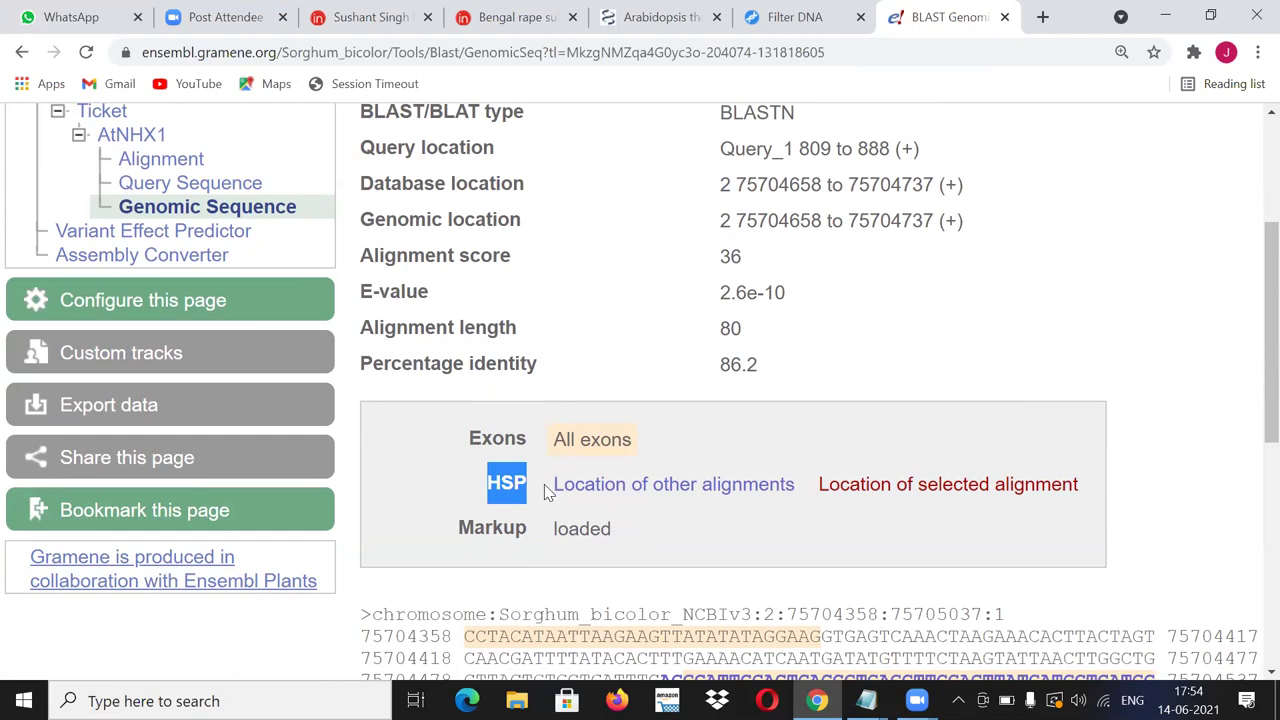
scroll(544, 484, "up", 3)
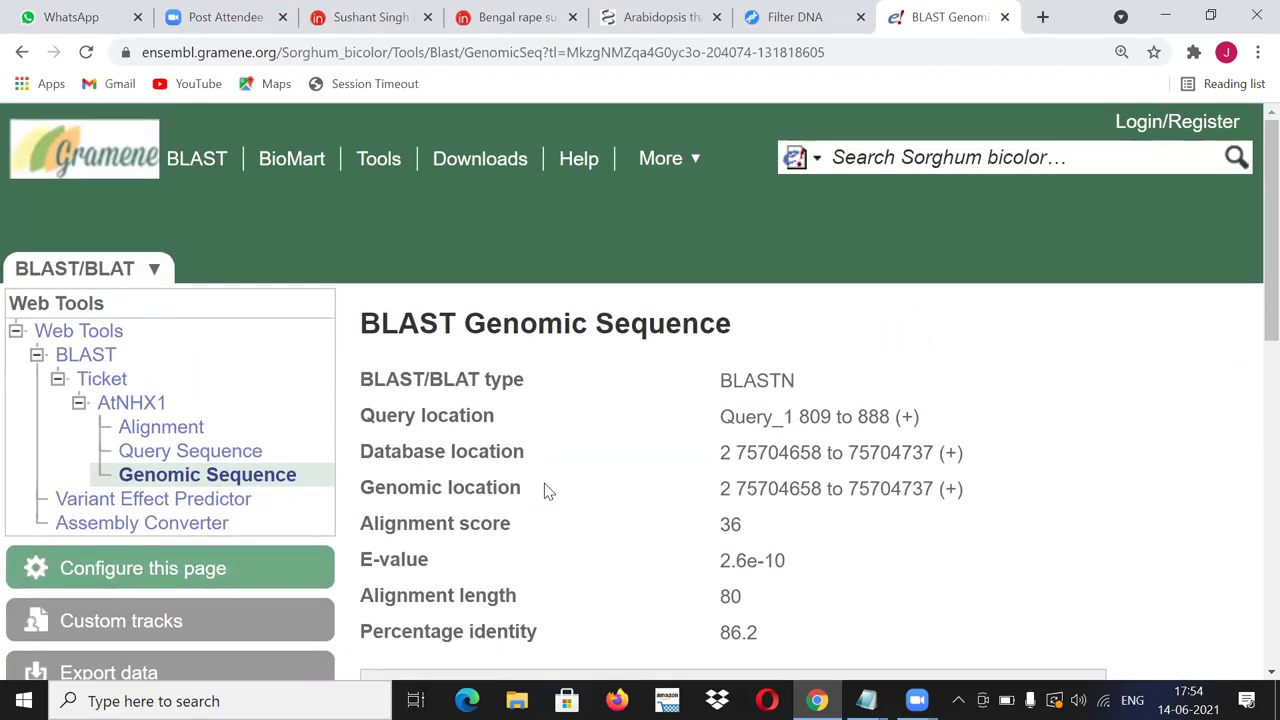
Step: Open the display configuration of the Genomic Sequence page and review the choices for number of base pairs per row
scroll(405, 484, "down", 2)
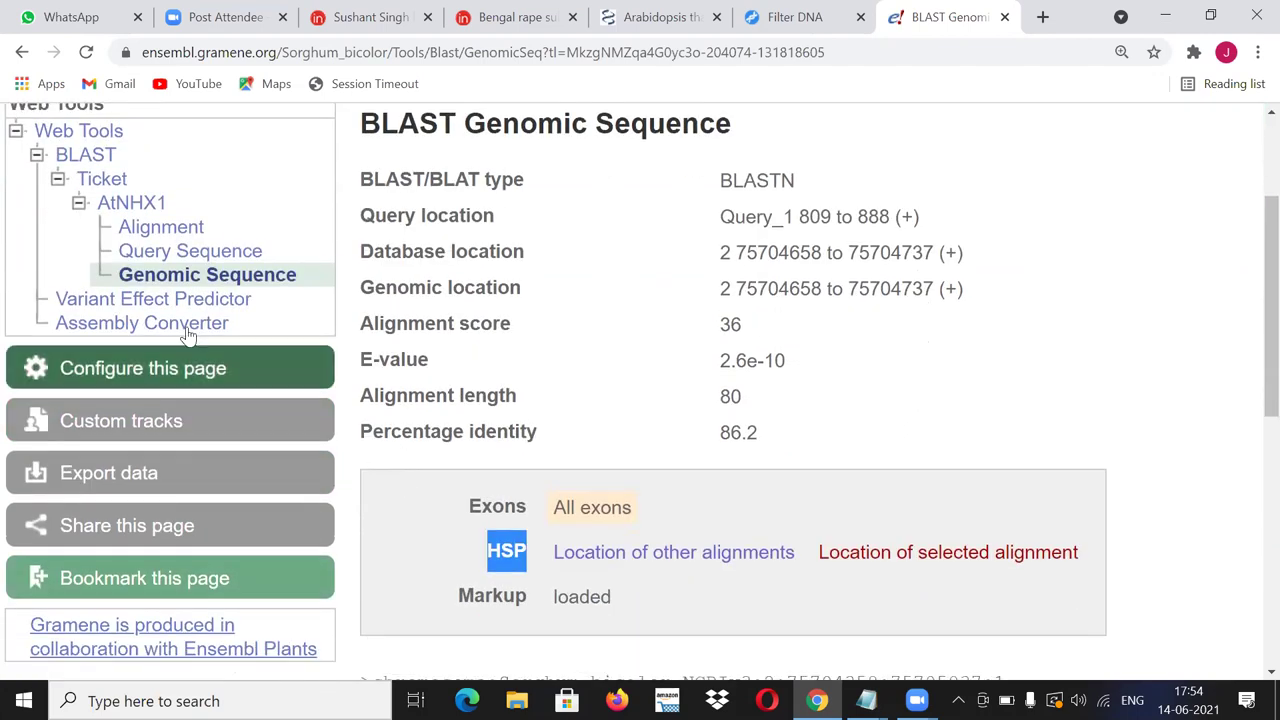
left_click(192, 368)
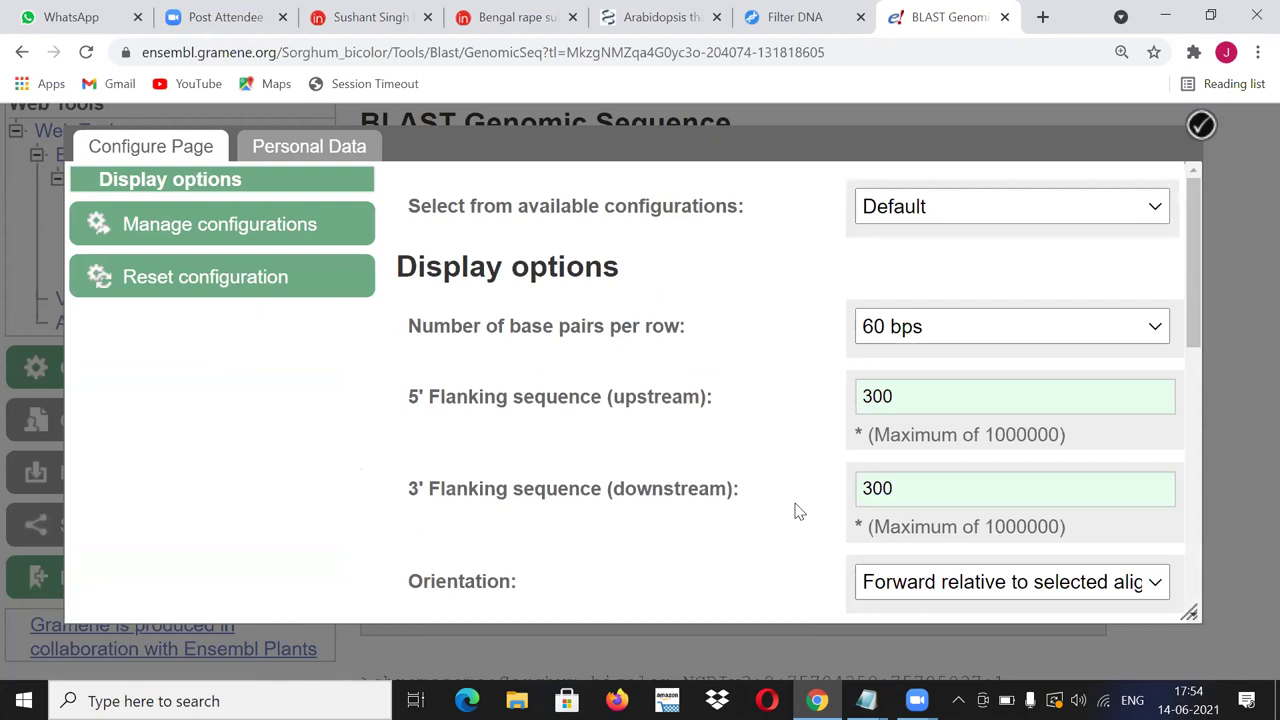
left_click(924, 334)
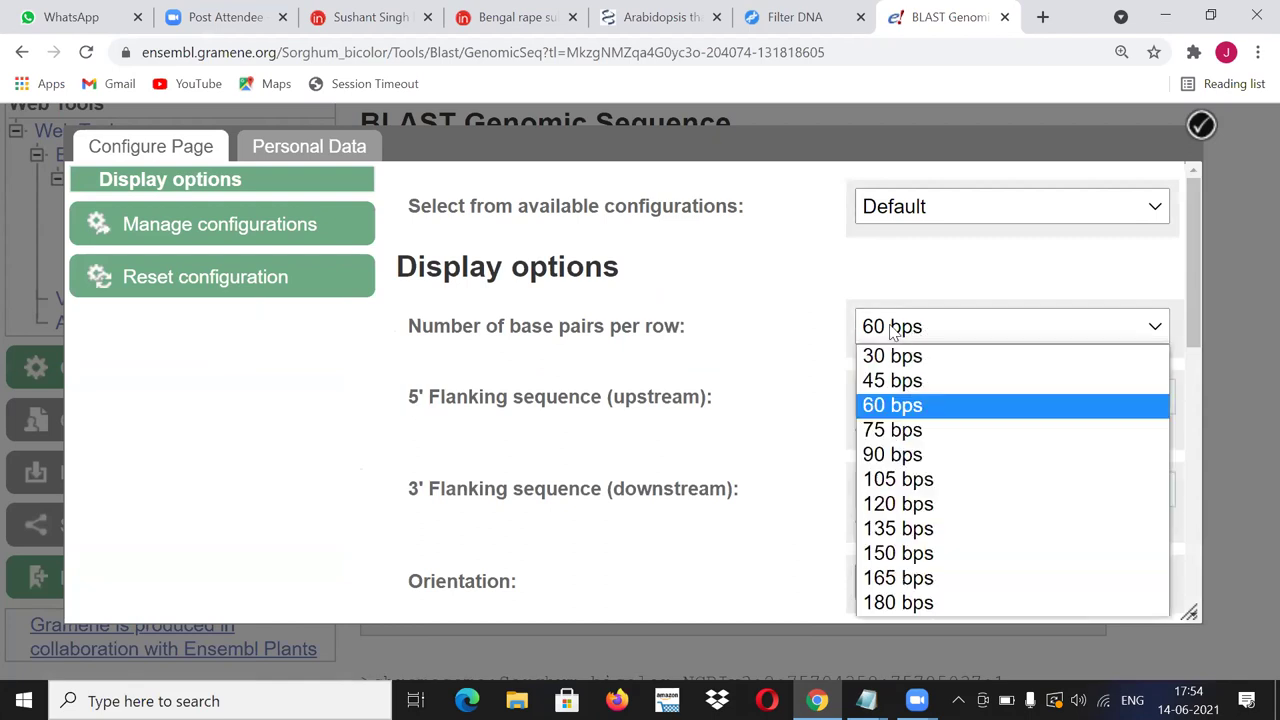
left_click(808, 334)
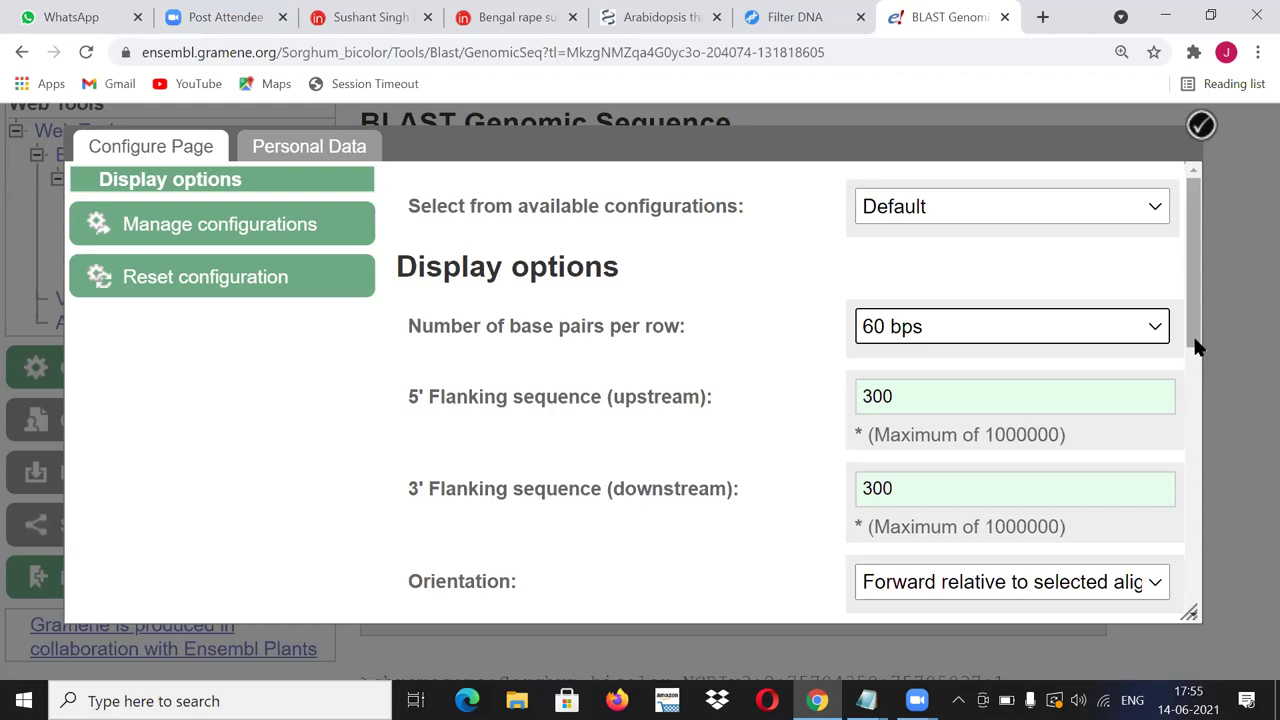
left_click_drag(1197, 345, 1197, 350)
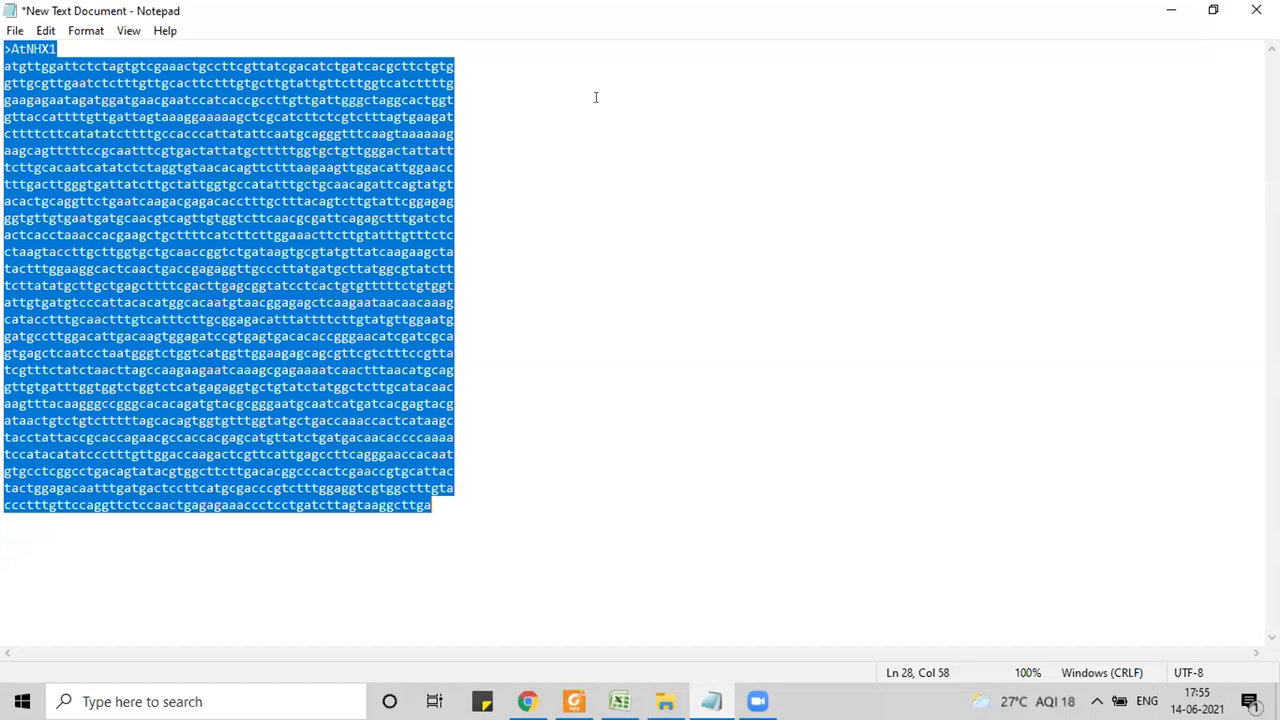
Step: Switch to Notepad and highlight the full AtNHX1 coding sequence below its header from start to stop codon
left_click(596, 99)
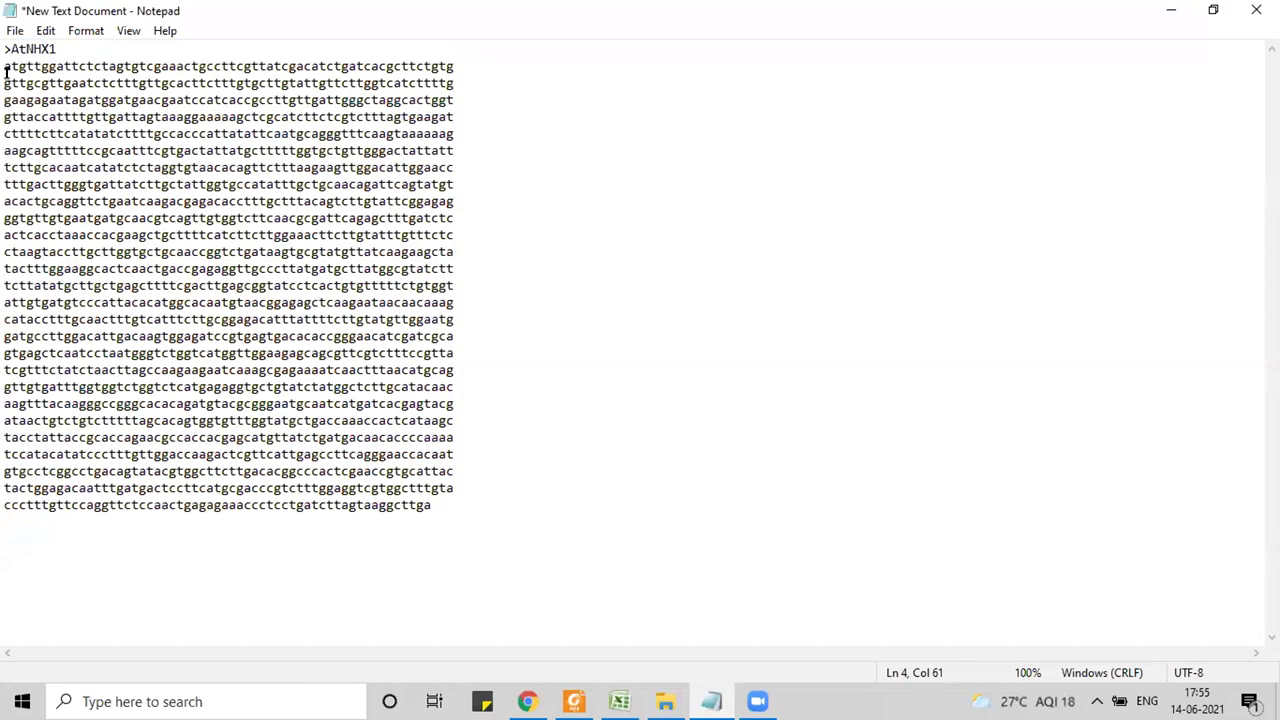
left_click_drag(5, 64, 402, 440)
left_click_drag(418, 478, 440, 508)
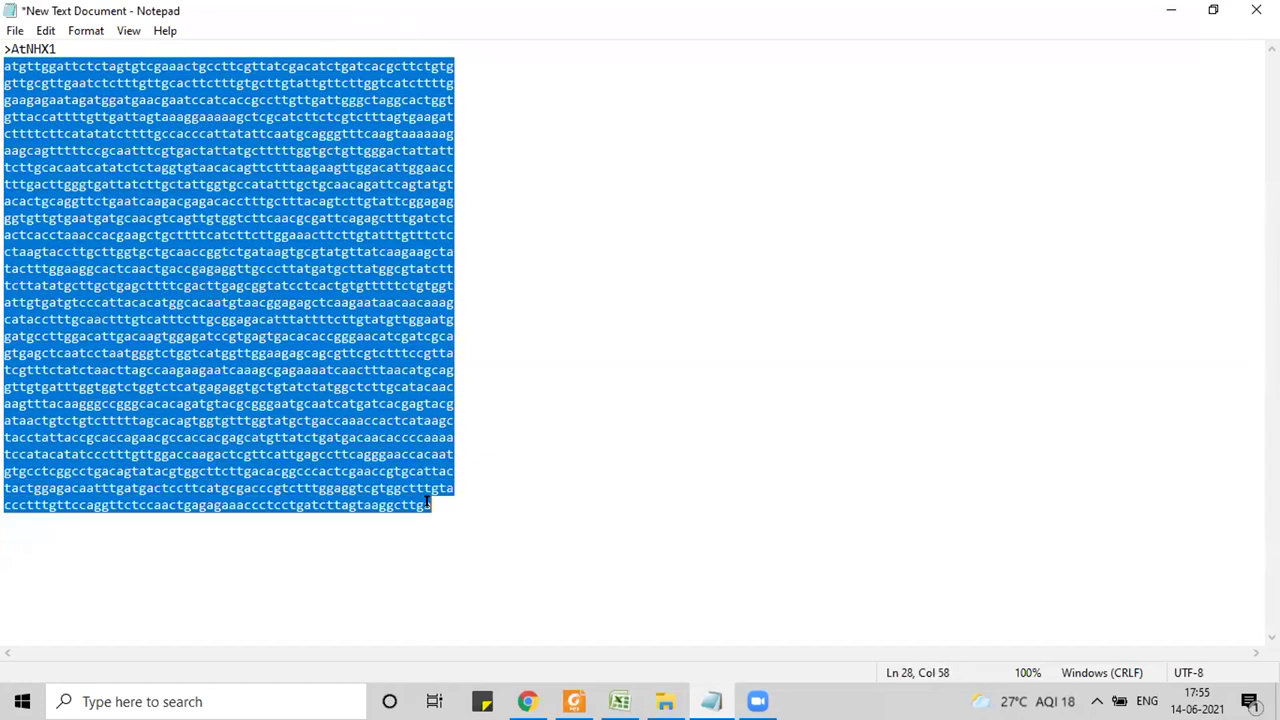
left_click(560, 342)
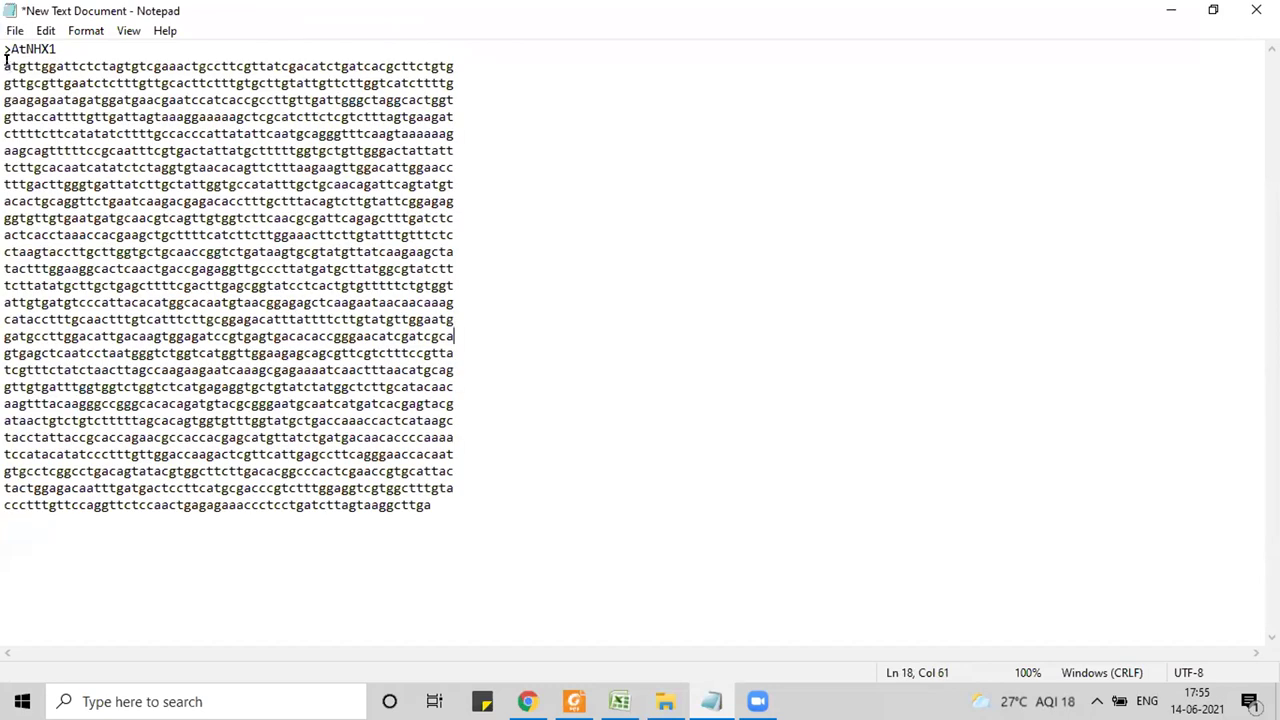
left_click_drag(5, 64, 430, 504)
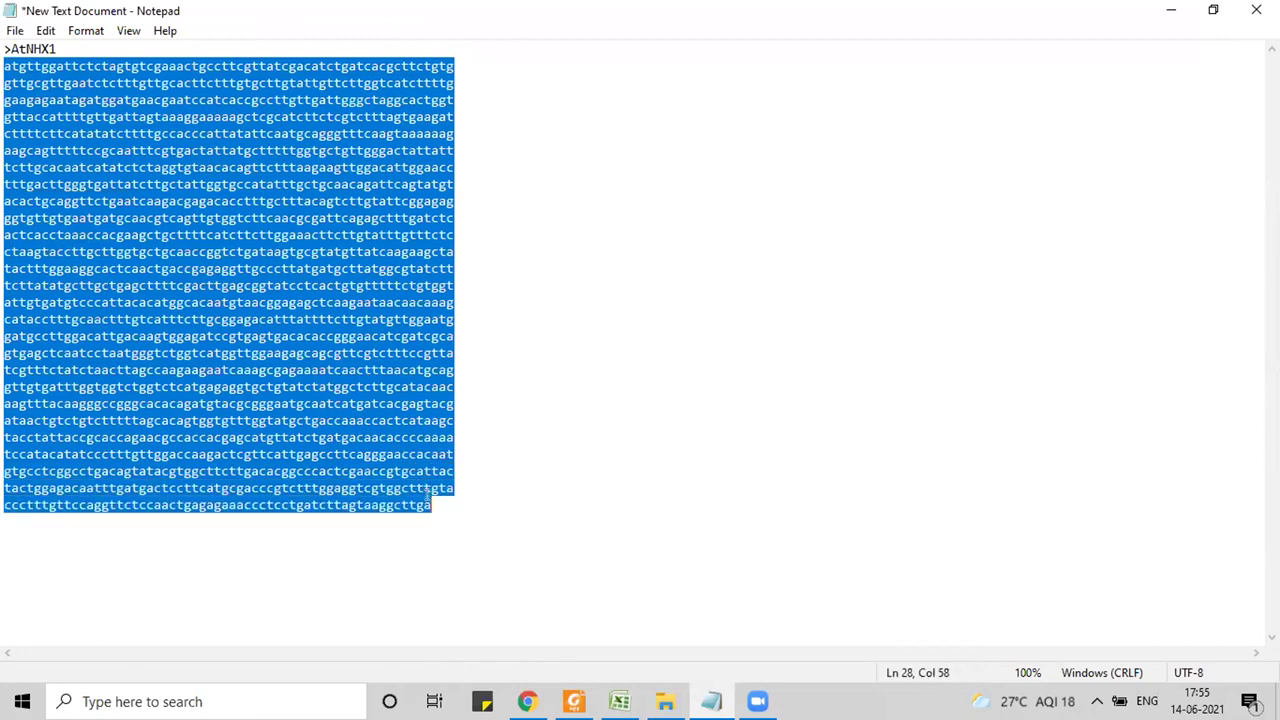
left_click(567, 418)
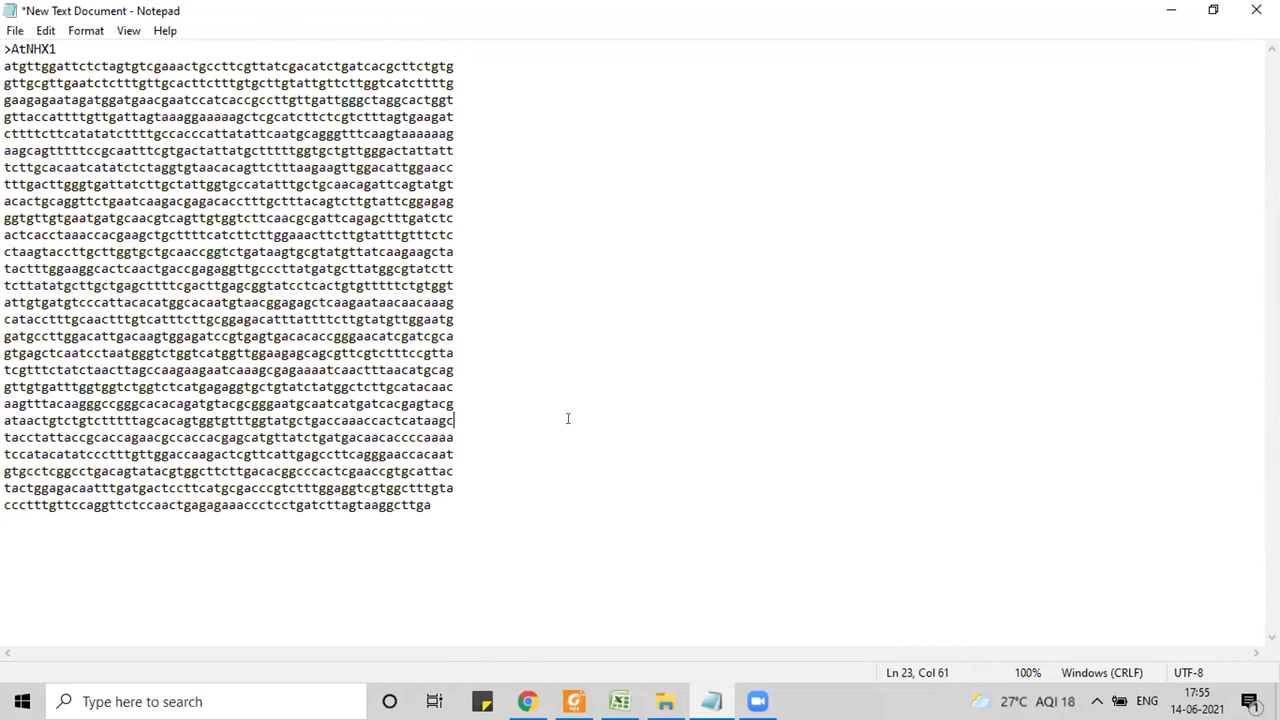
left_click_drag(435, 503, 416, 505)
left_click_drag(5, 58, 433, 505)
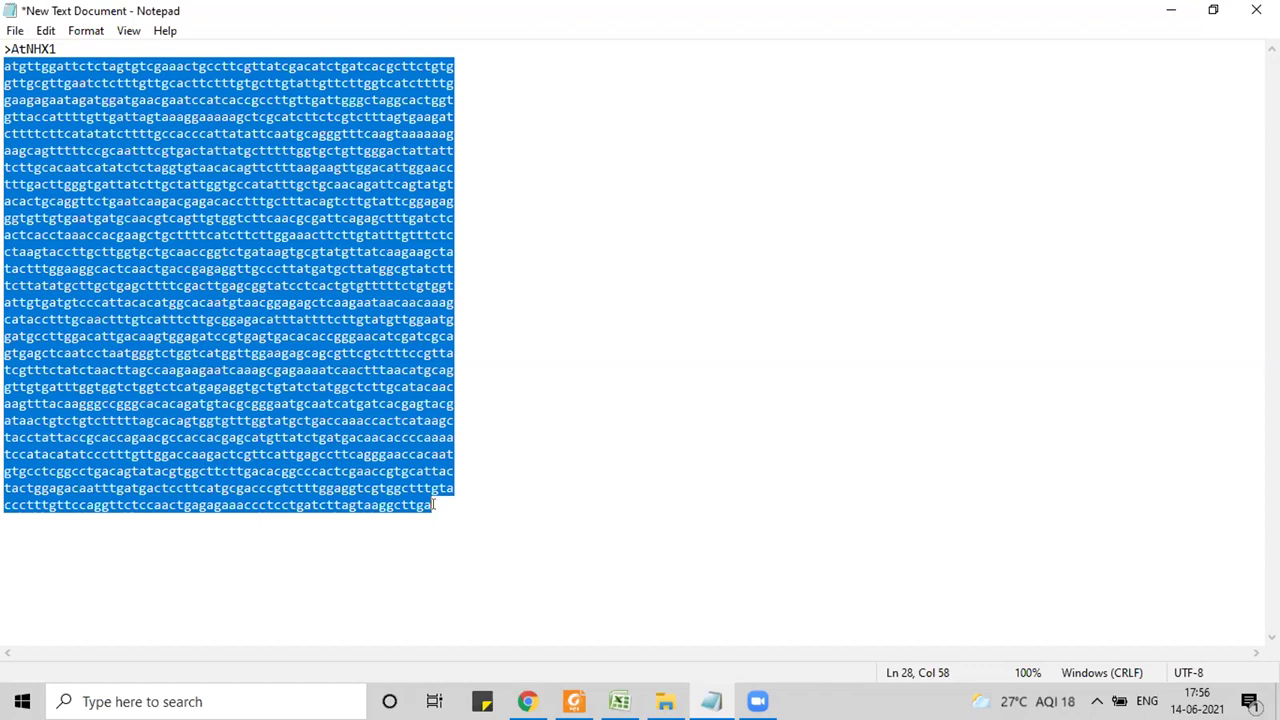
left_click(517, 337)
left_click_drag(5, 67, 431, 506)
left_click(33, 66)
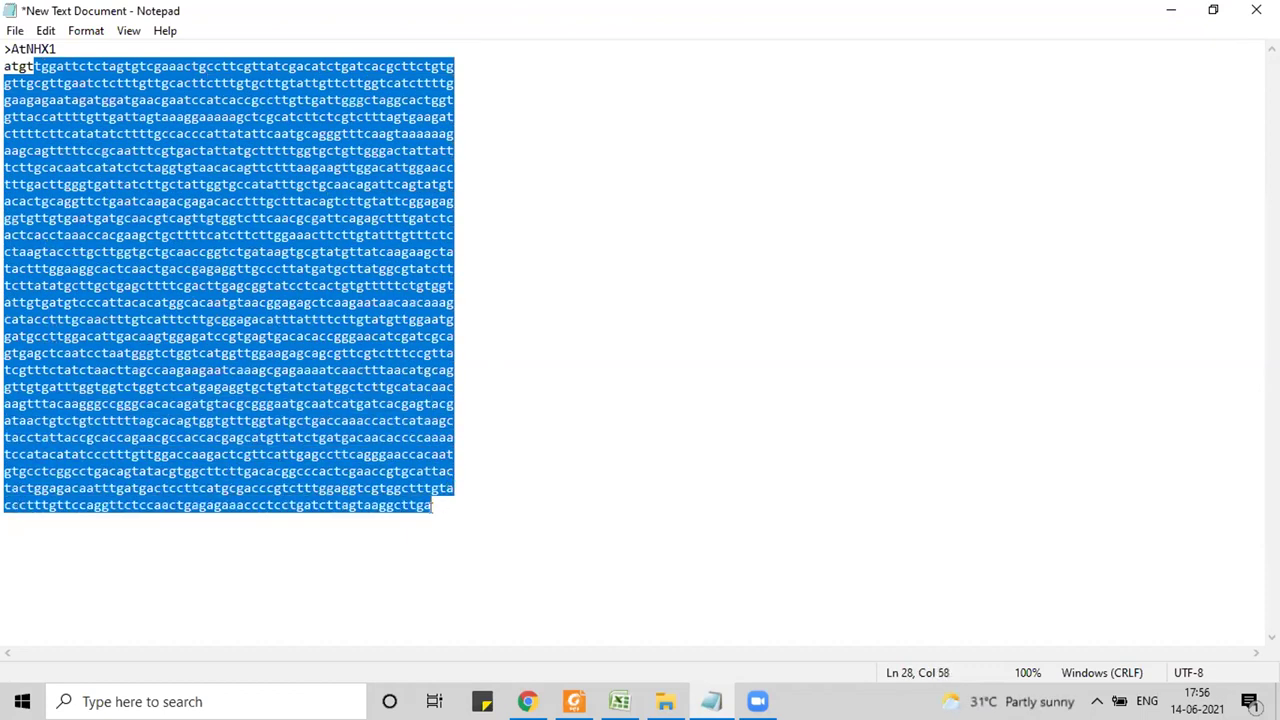
left_click(546, 316)
Step: Insert a placeholder line "xxxxxxxxxx" above the AtNHX1 sequence and append "xxxxxx" at its end to illustrate the flanking regions
left_click(4, 66)
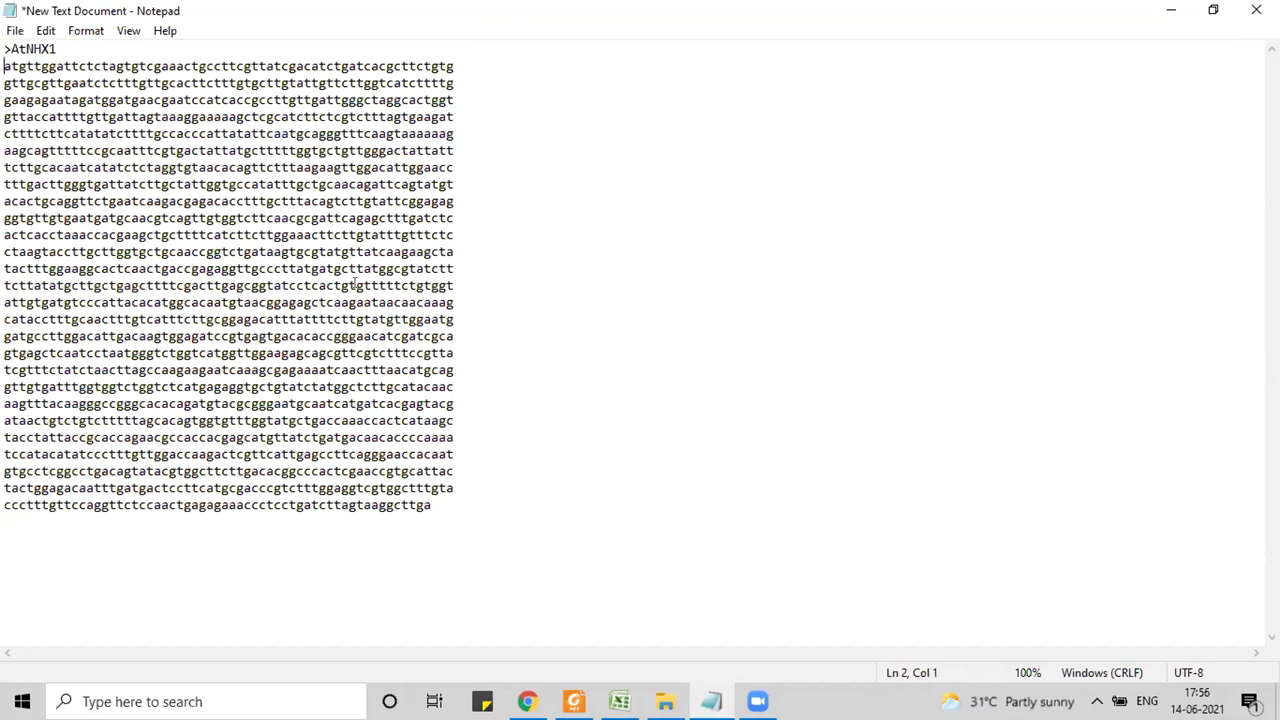
key("Return")
key("Up")
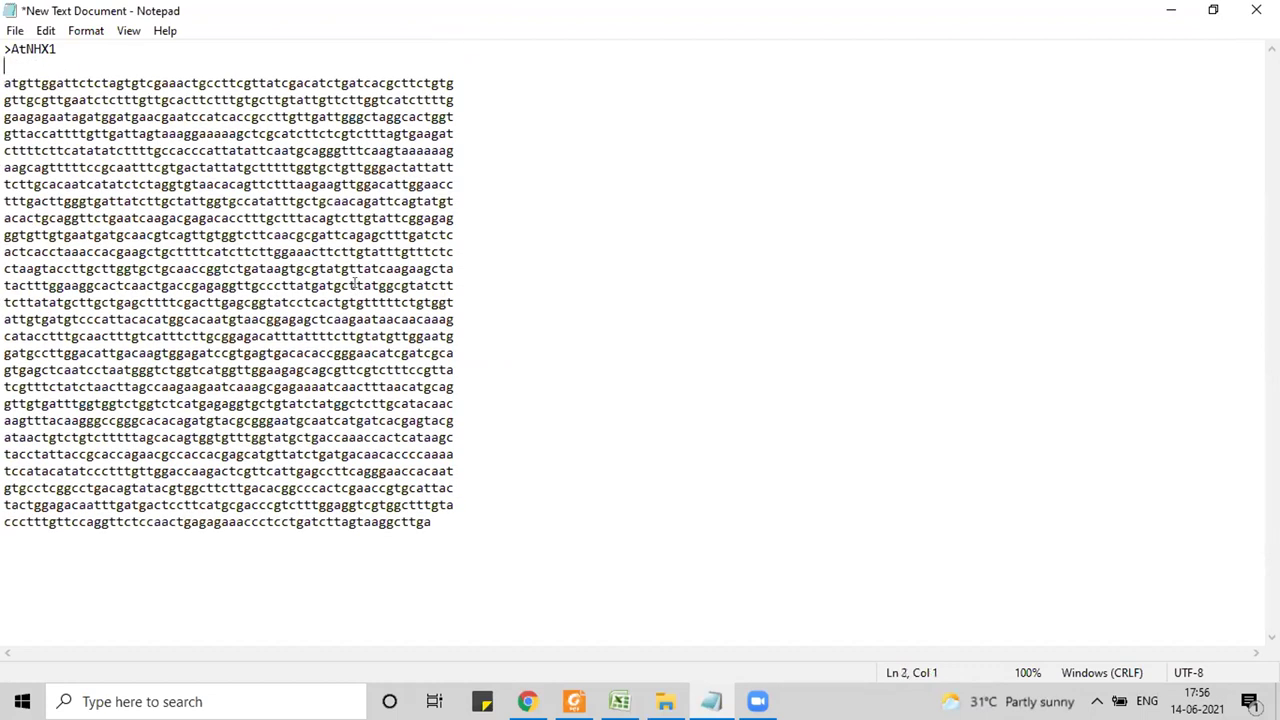
type("xxxxxxxxxx")
left_click(6, 84)
left_click(430, 521)
type("xxxxxx")
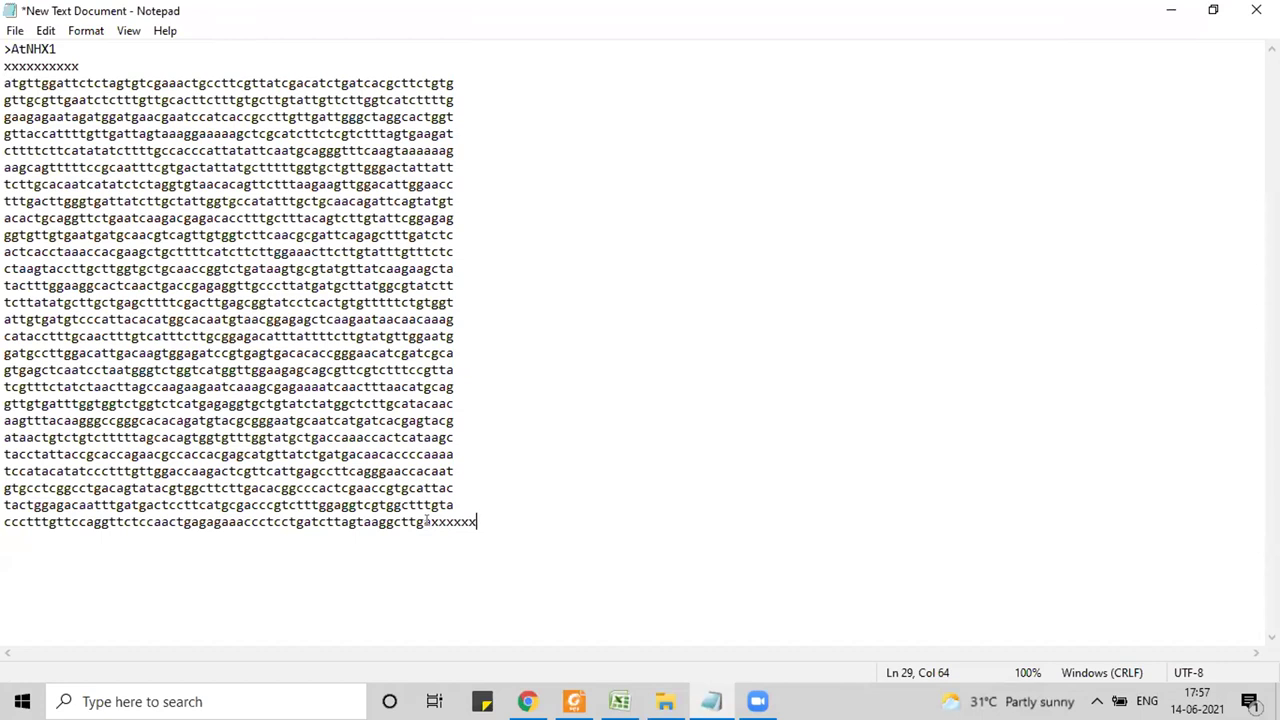
Step: Remove the x placeholders from the end and start of the AtNHX1 sequence, including the extra line below the header
key("BackSpace")
key("BackSpace")
key("BackSpace")
key("BackSpace")
key("BackSpace")
key("BackSpace")
left_click(86, 66)
key("BackSpace")
key("BackSpace")
key("BackSpace")
key("BackSpace")
key("BackSpace")
key("BackSpace")
key("BackSpace")
key("BackSpace")
key("BackSpace")
key("BackSpace")
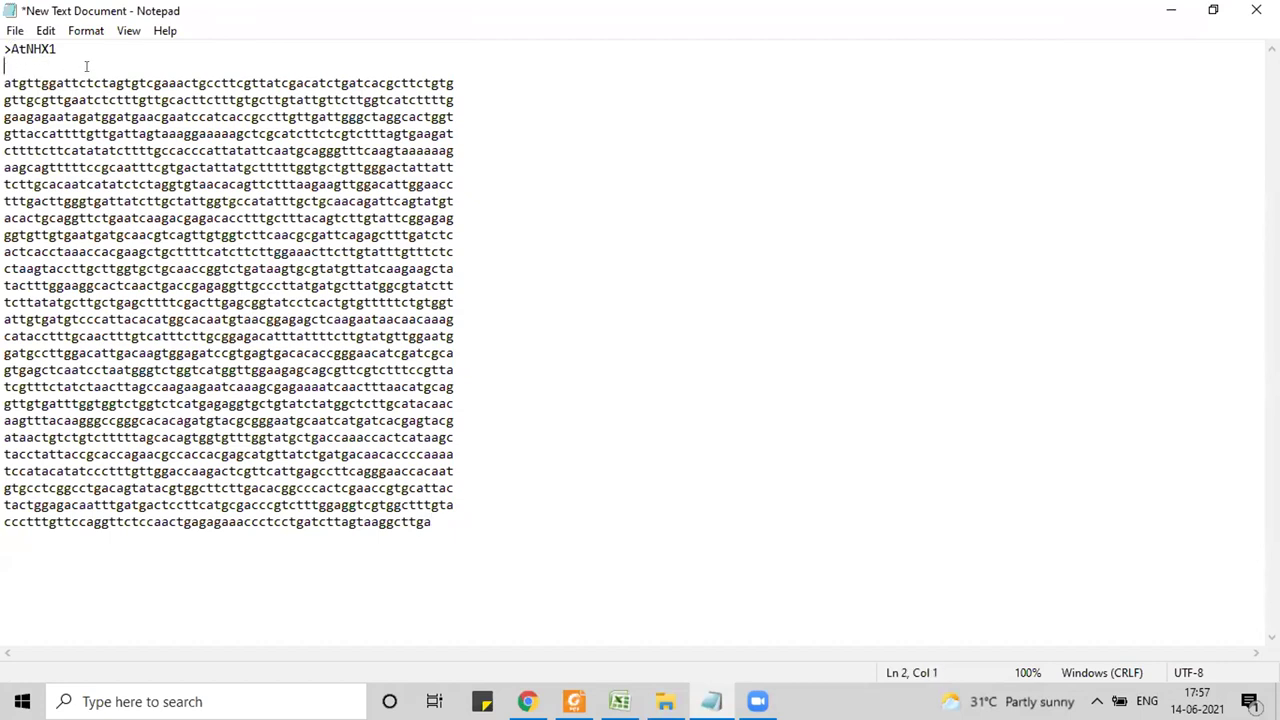
key("Delete")
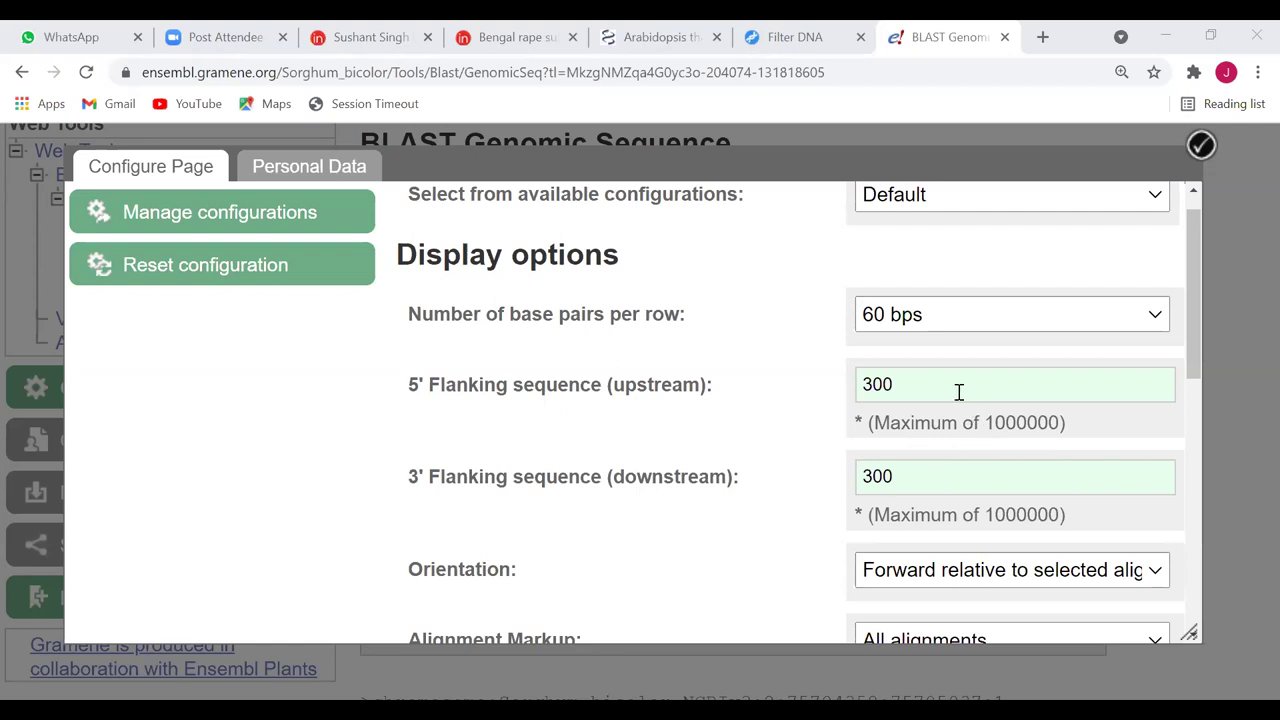
Step: Set both the 5' upstream and 3' downstream flanking sequence lengths to 2000 in the genomic sequence display options
left_click_drag(918, 382, 848, 390)
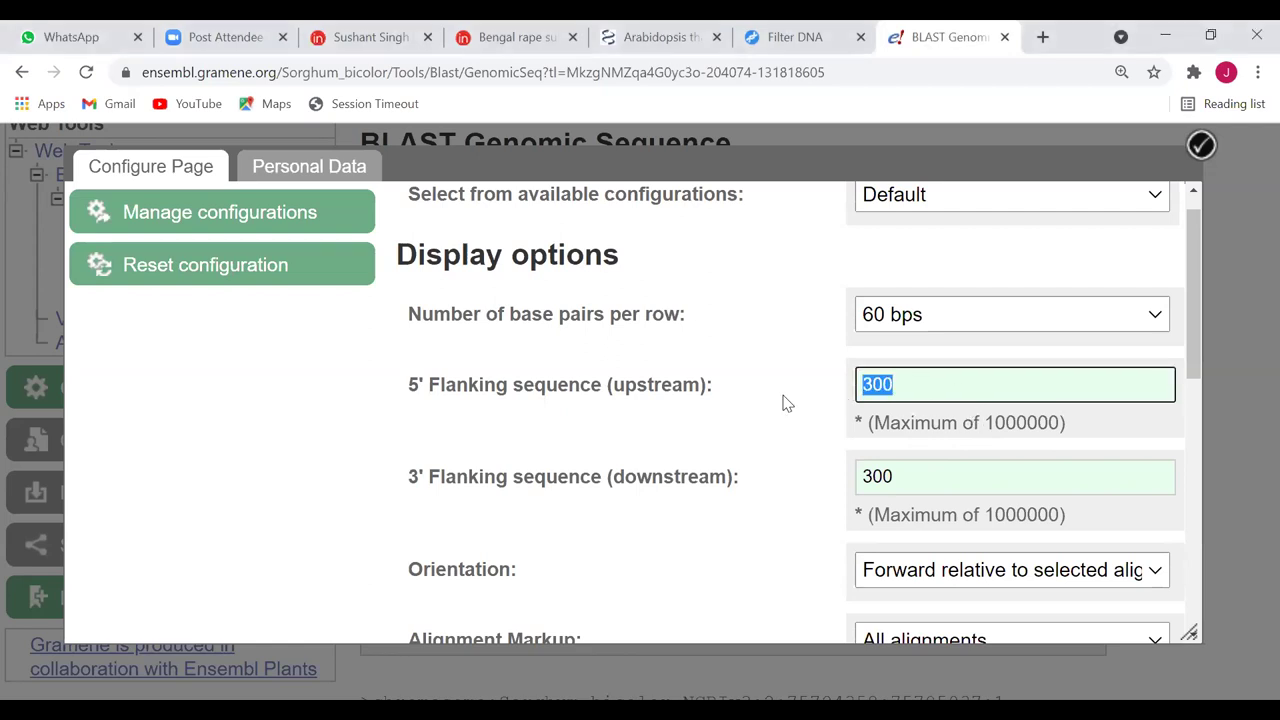
type("2000")
left_click_drag(886, 480, 863, 477)
type("2000")
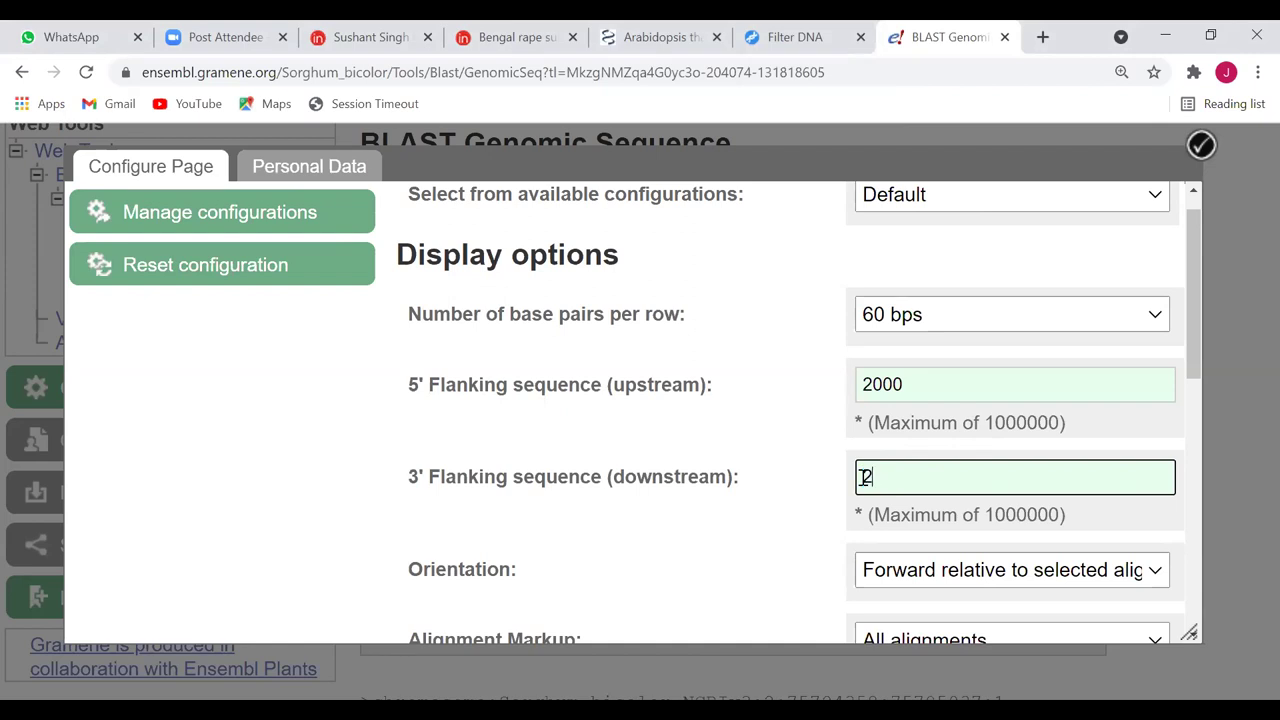
left_click(808, 550)
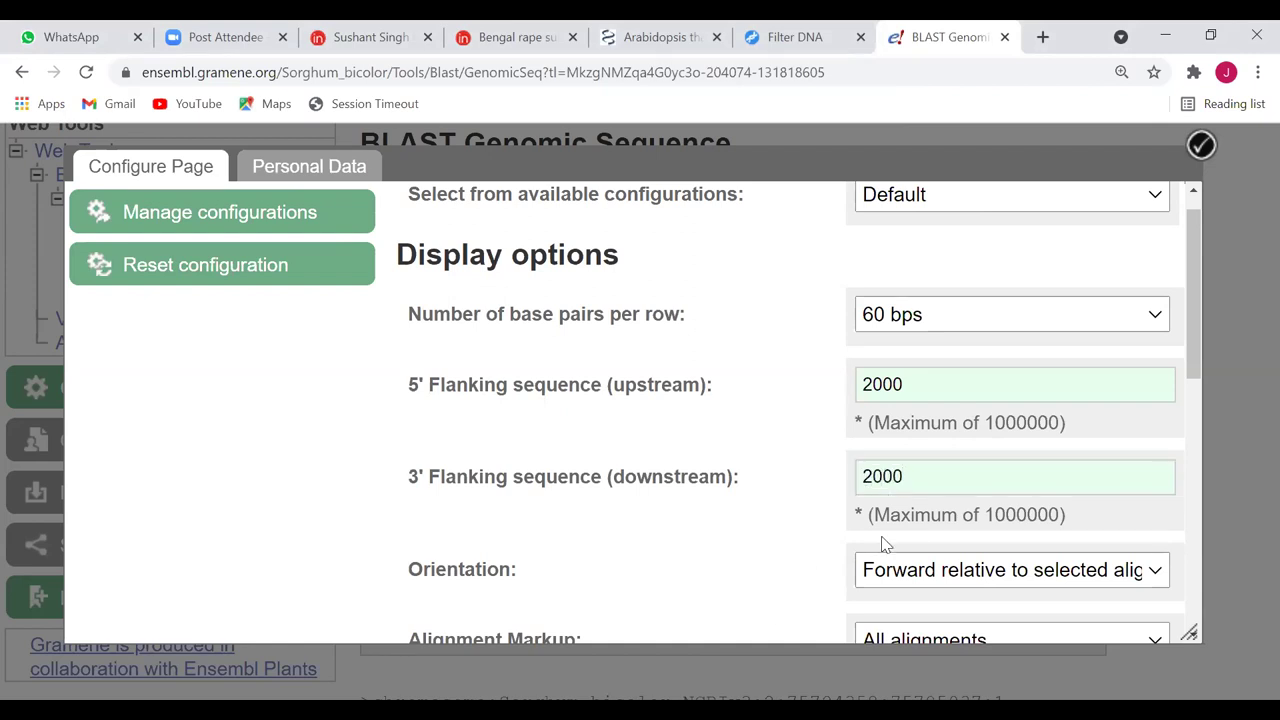
Step: Check the exon orientation choices, set line numbering to None, and apply the configuration to the genomic sequence page
scroll(937, 549, "down", 2)
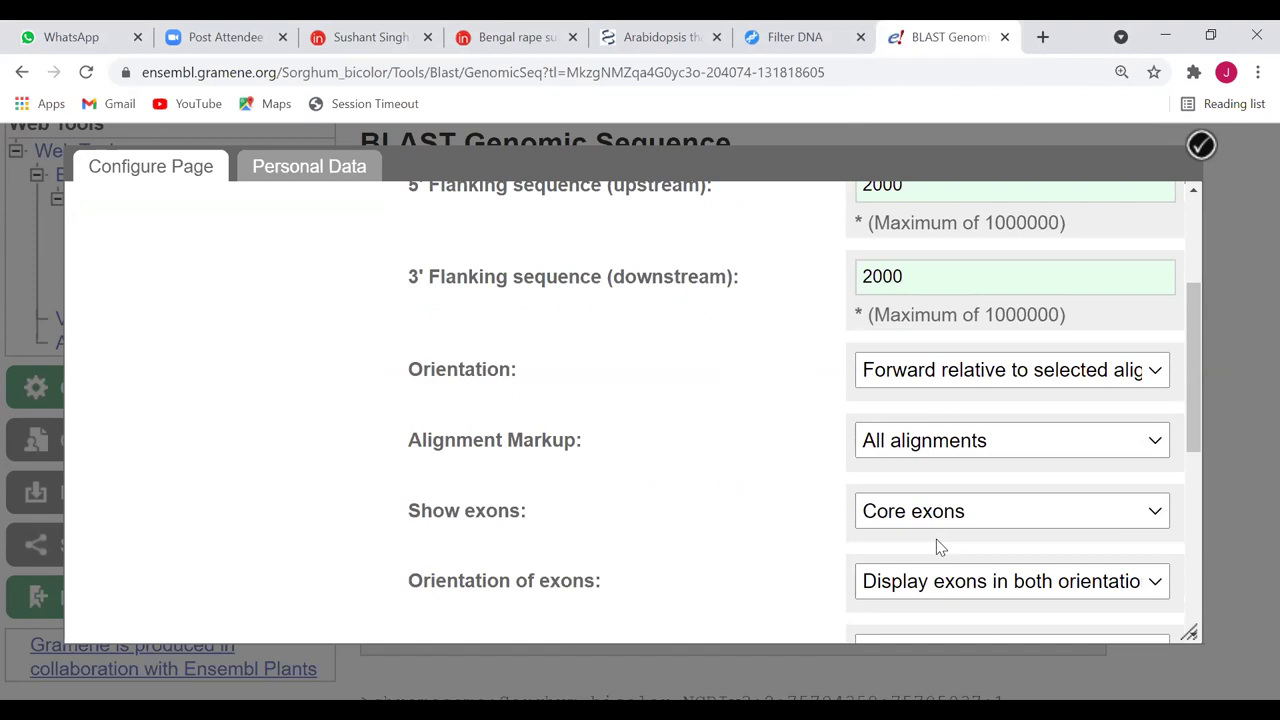
scroll(937, 546, "down", 2)
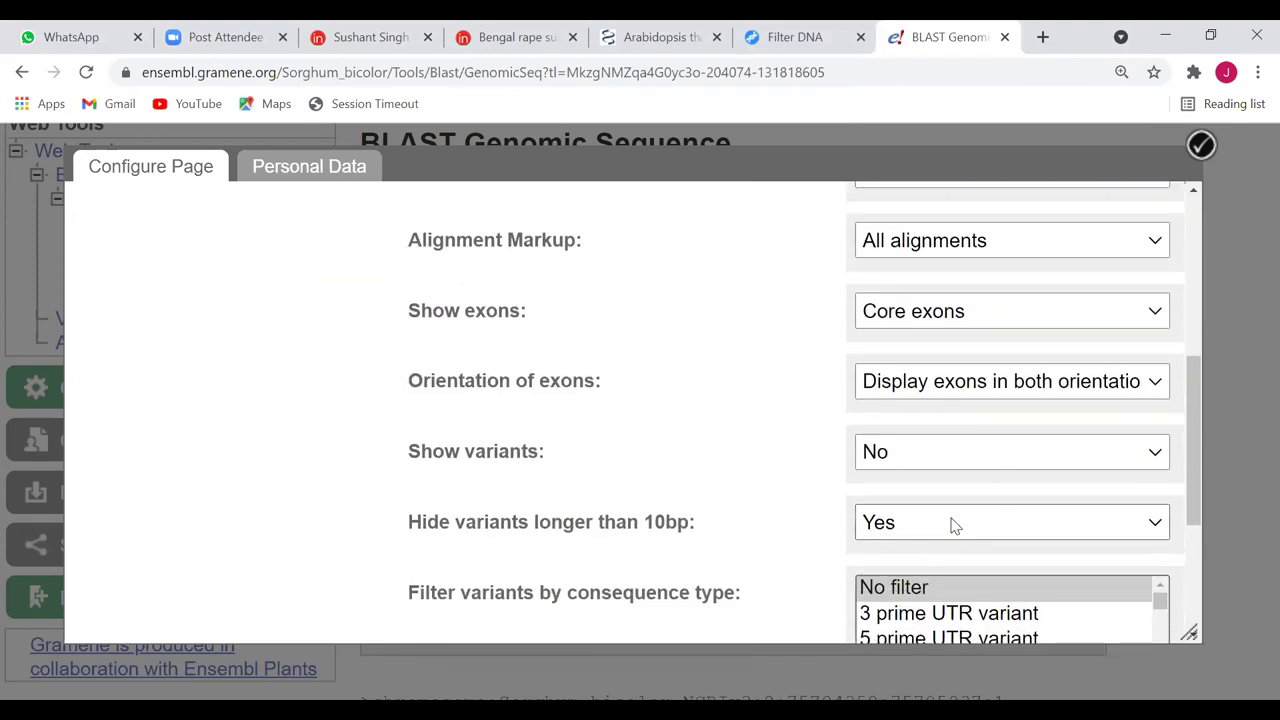
left_click(981, 385)
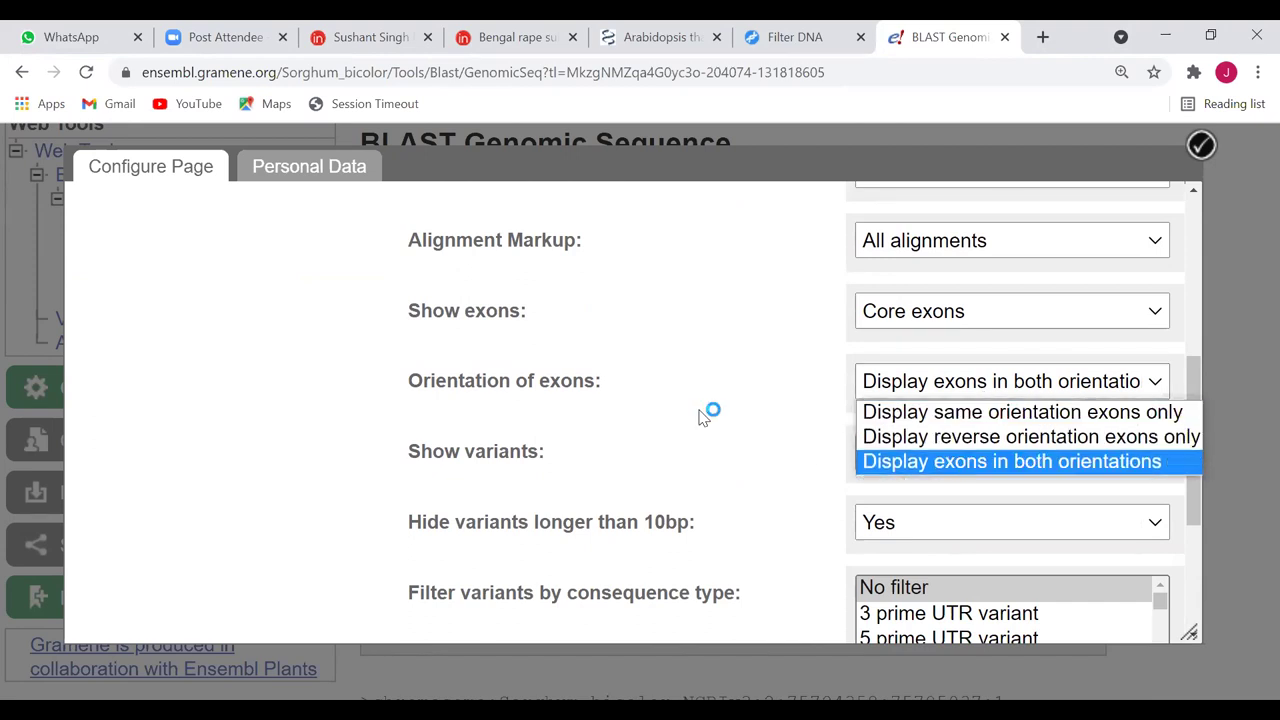
left_click(928, 495)
scroll(930, 495, "down", 2)
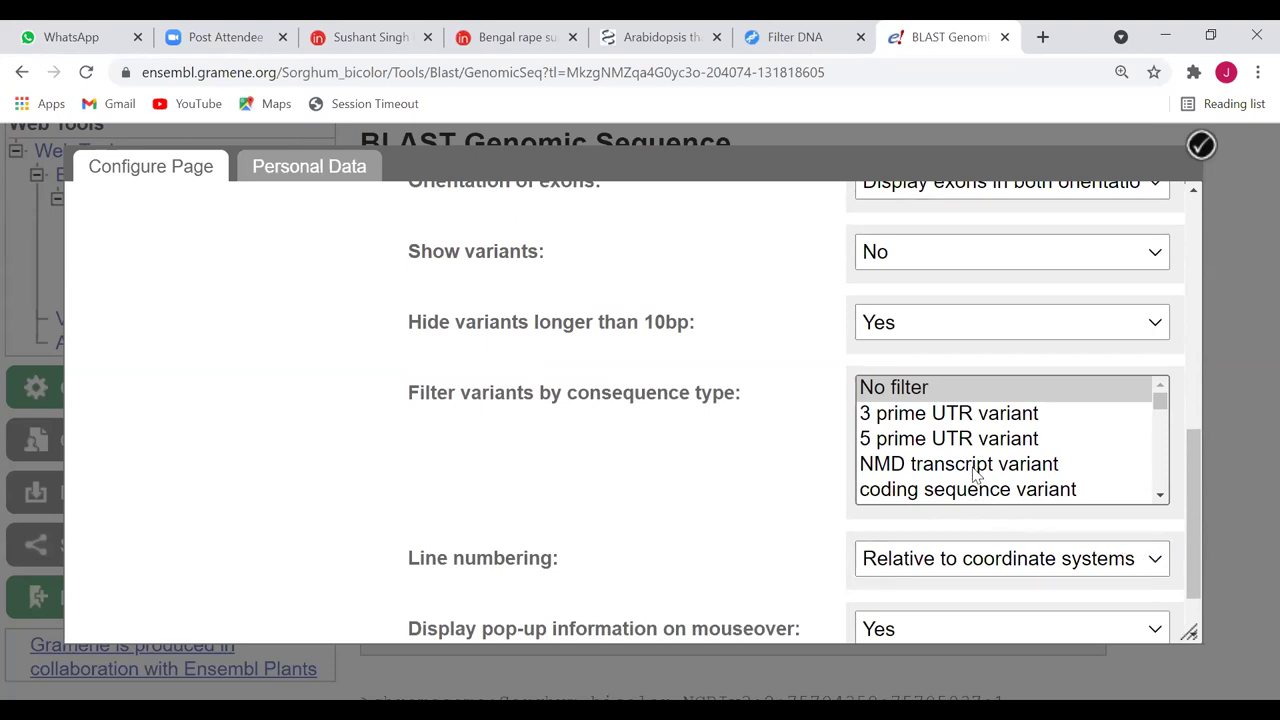
scroll(808, 494, "down", 1)
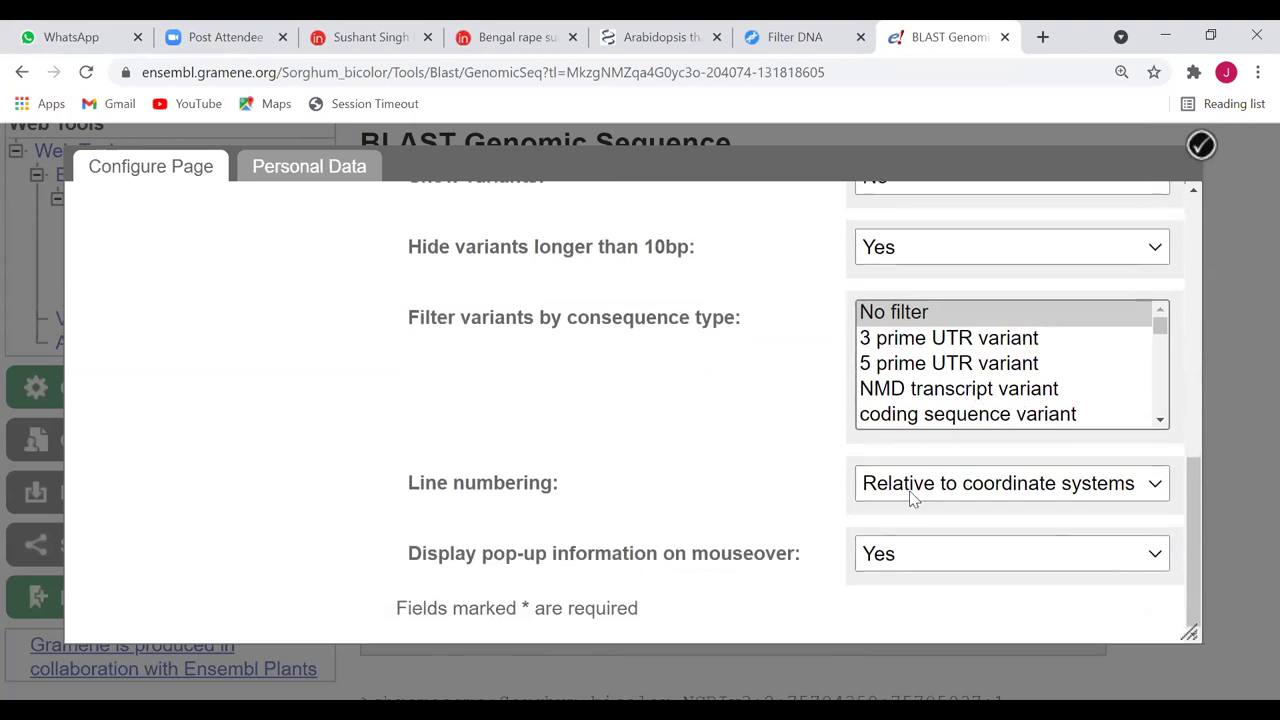
left_click(955, 484)
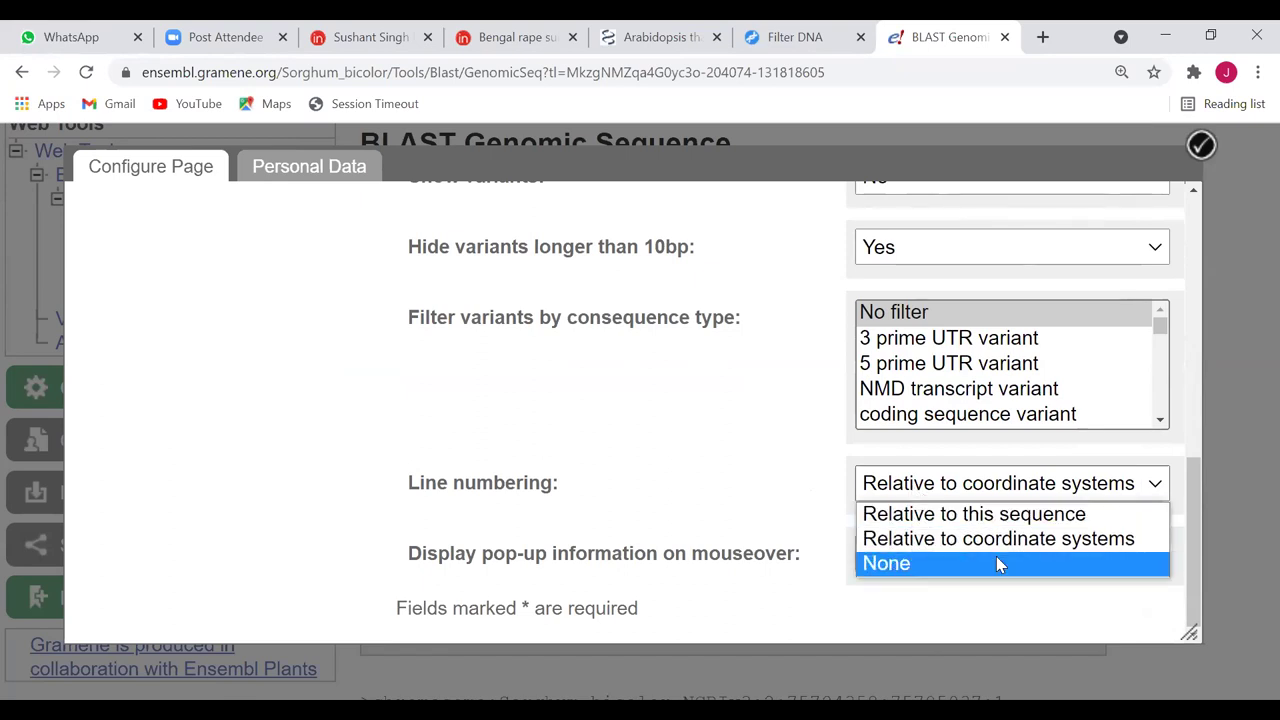
left_click(998, 564)
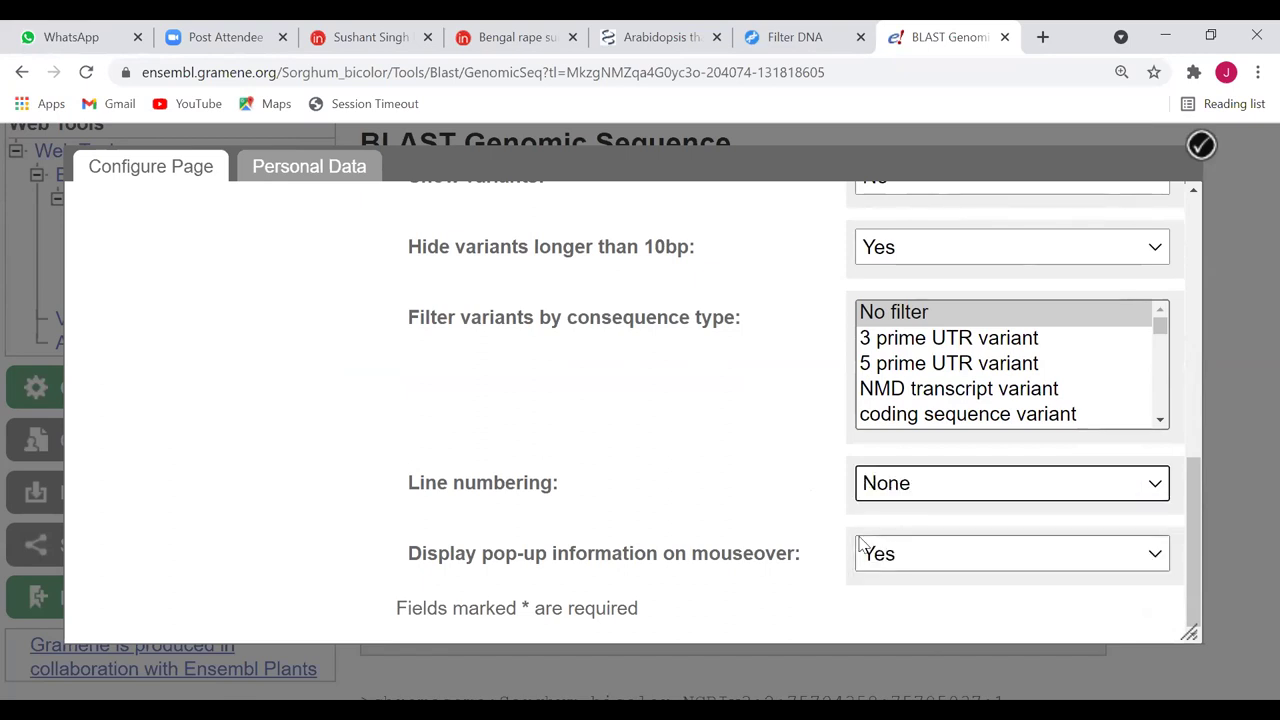
left_click(758, 436)
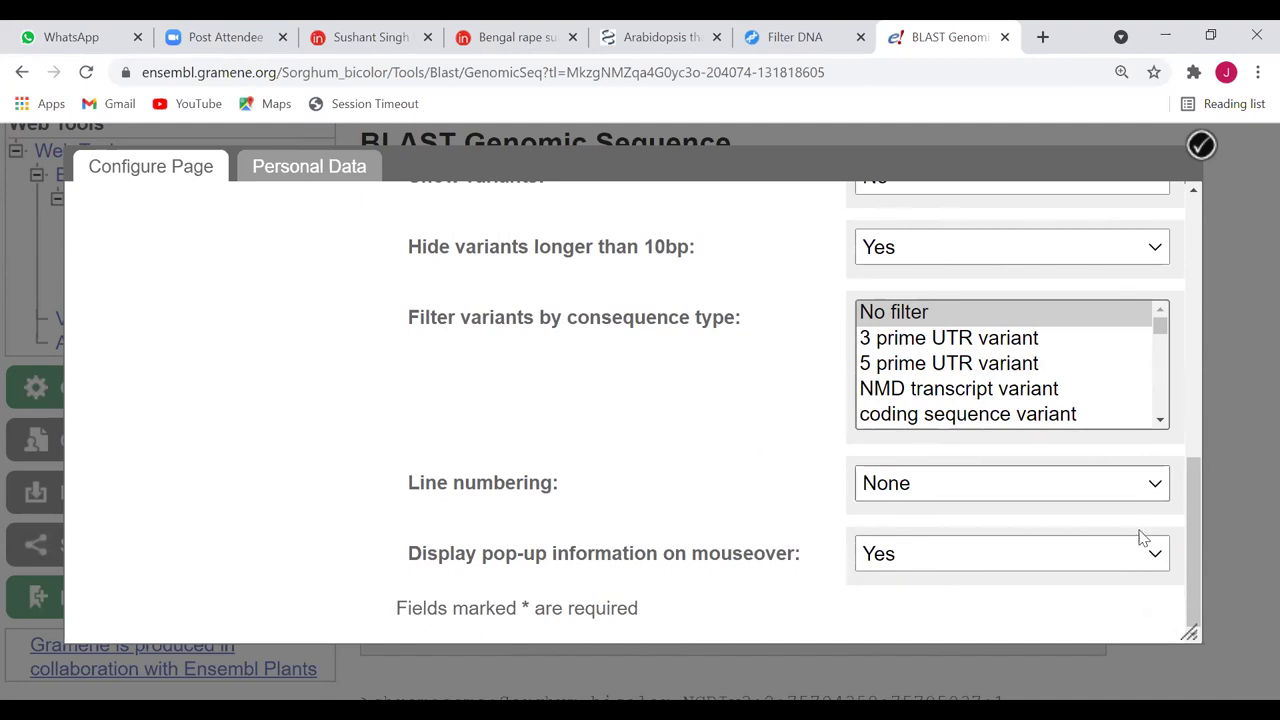
left_click(1201, 146)
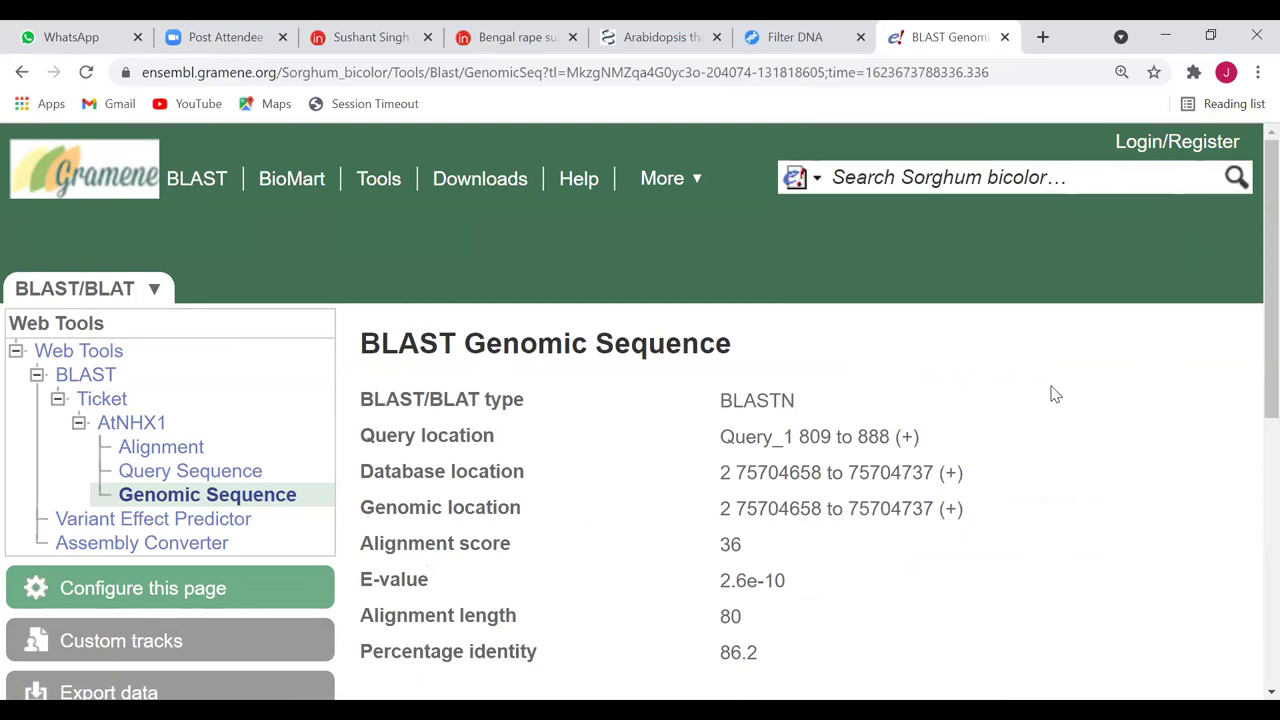
Step: Examine the extended chromosome 2 sequence for its highlighted exons, the selected alignment and the locations of other alignments
scroll(1052, 398, "down", 3)
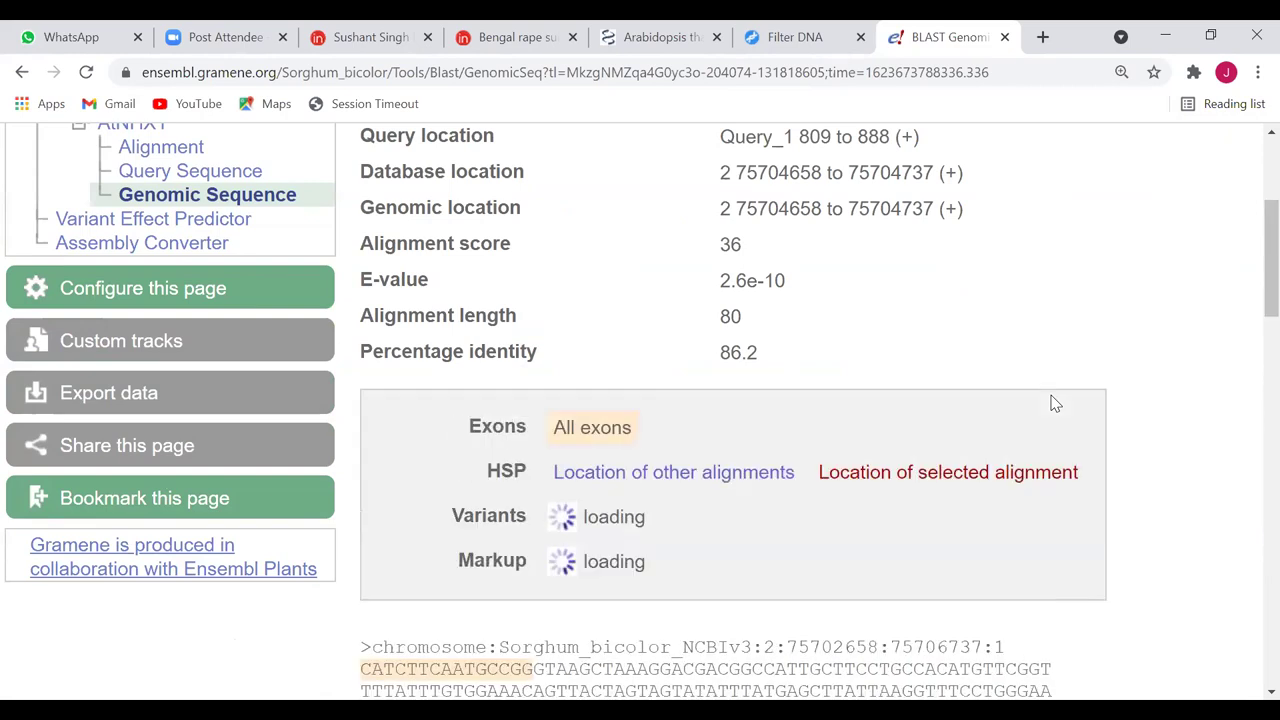
scroll(1053, 420, "down", 2)
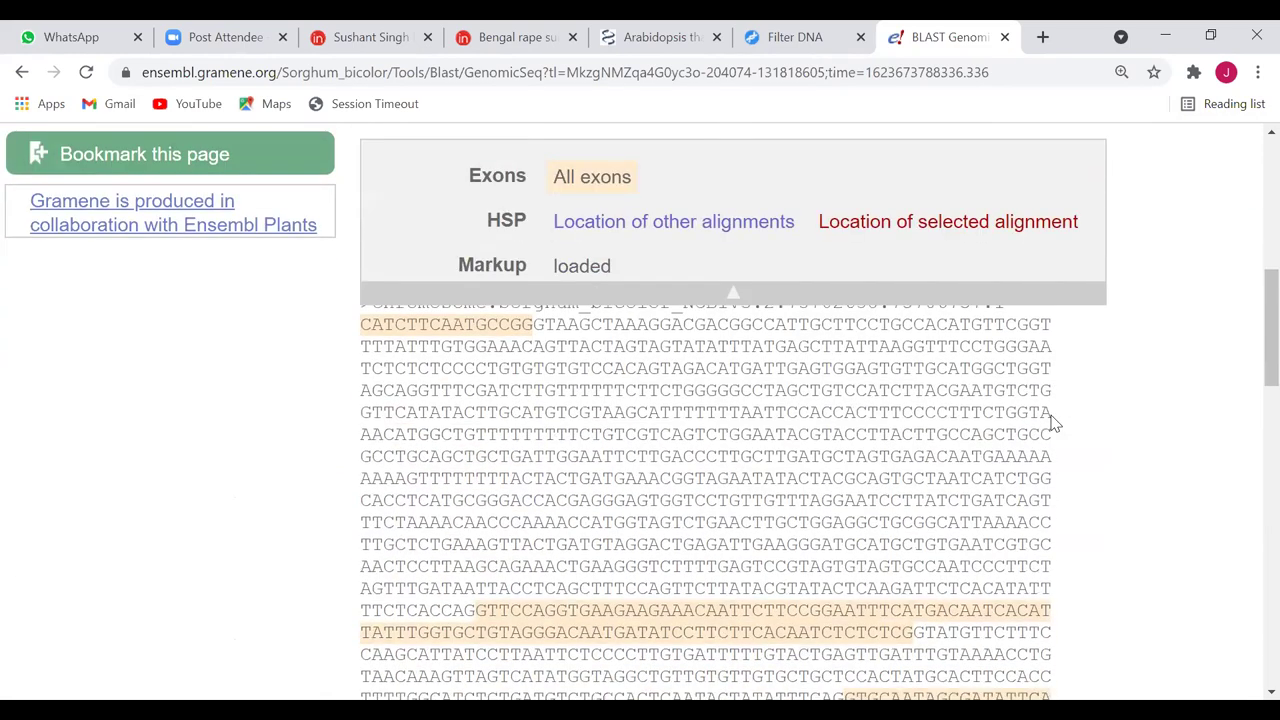
scroll(1053, 422, "down", 1)
scroll(1070, 470, "up", 3)
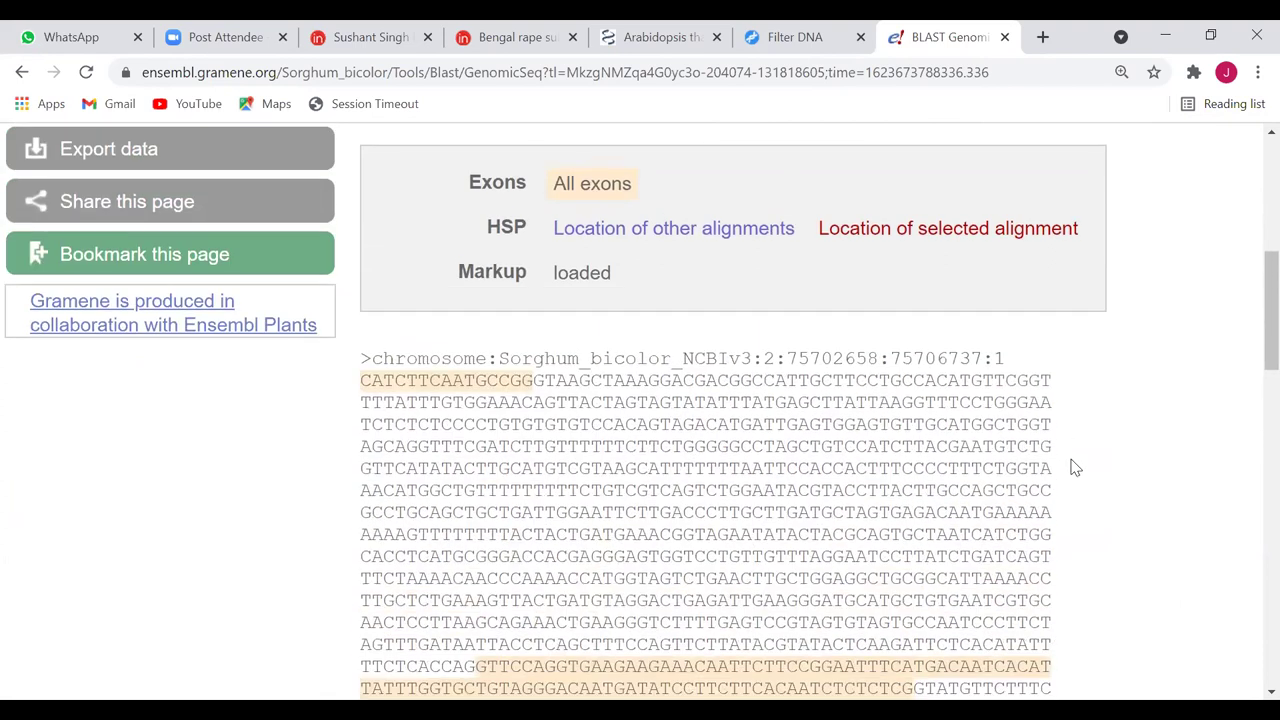
scroll(1072, 470, "down", 2)
scroll(1075, 467, "down", 1)
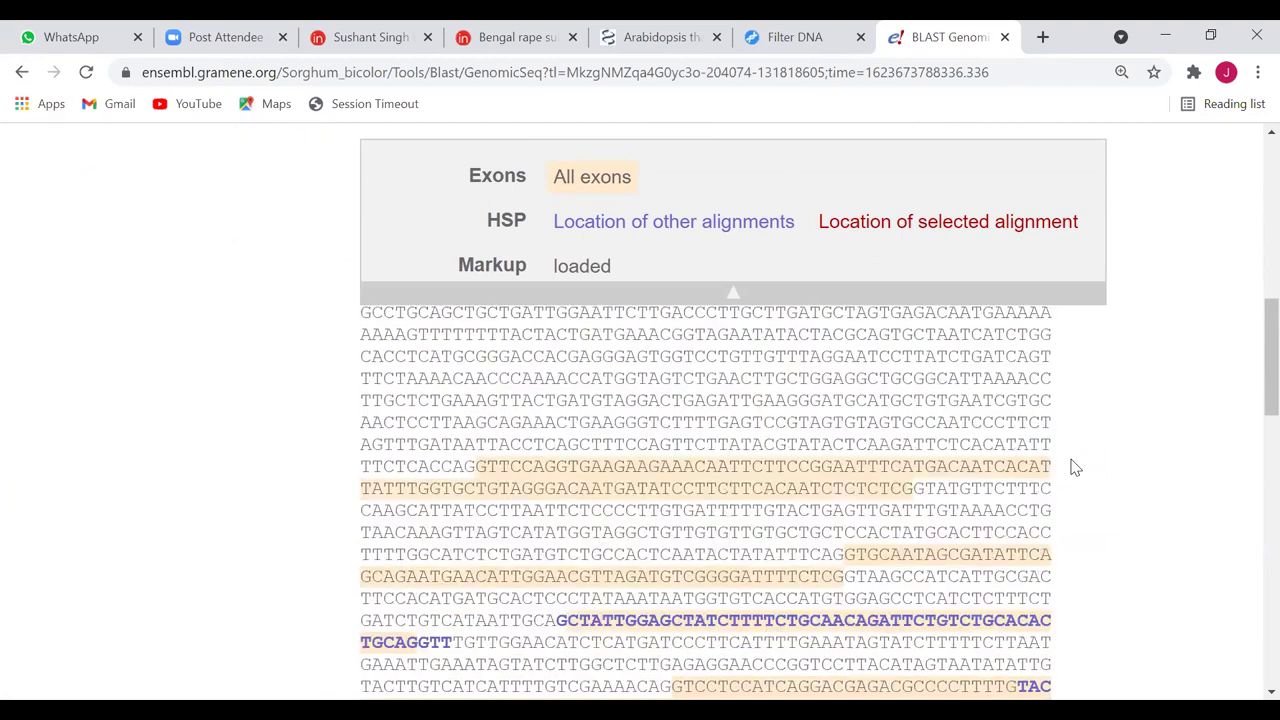
scroll(1075, 467, "down", 3)
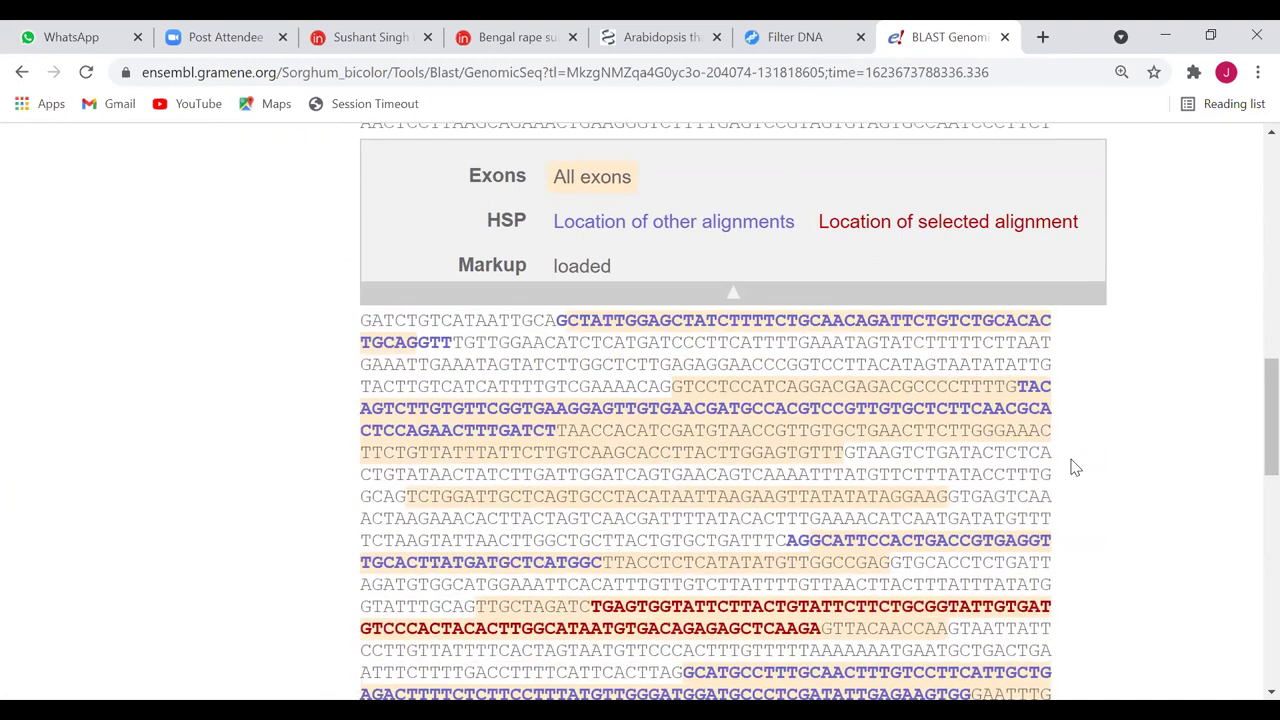
scroll(1075, 467, "down", 3)
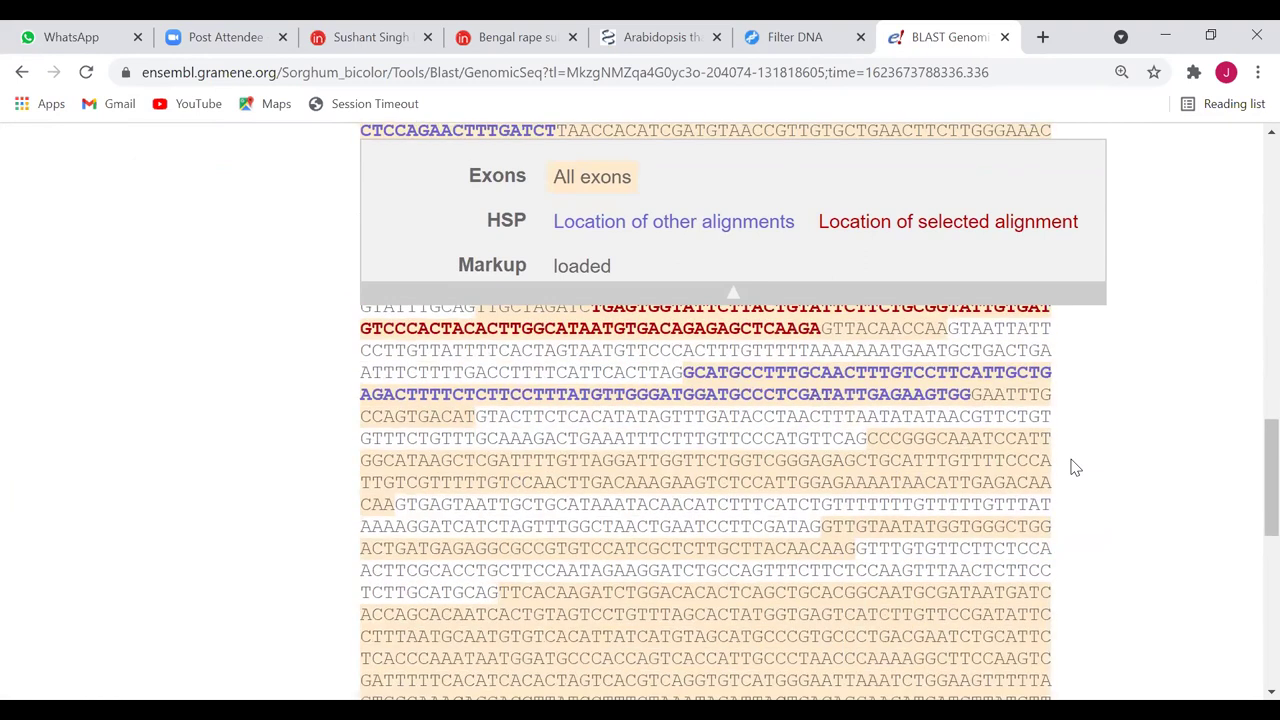
Step: Copy the complete Sorghum bicolor genomic sequence below its chromosome header, from the first base to the last
scroll(1075, 467, "down", 5)
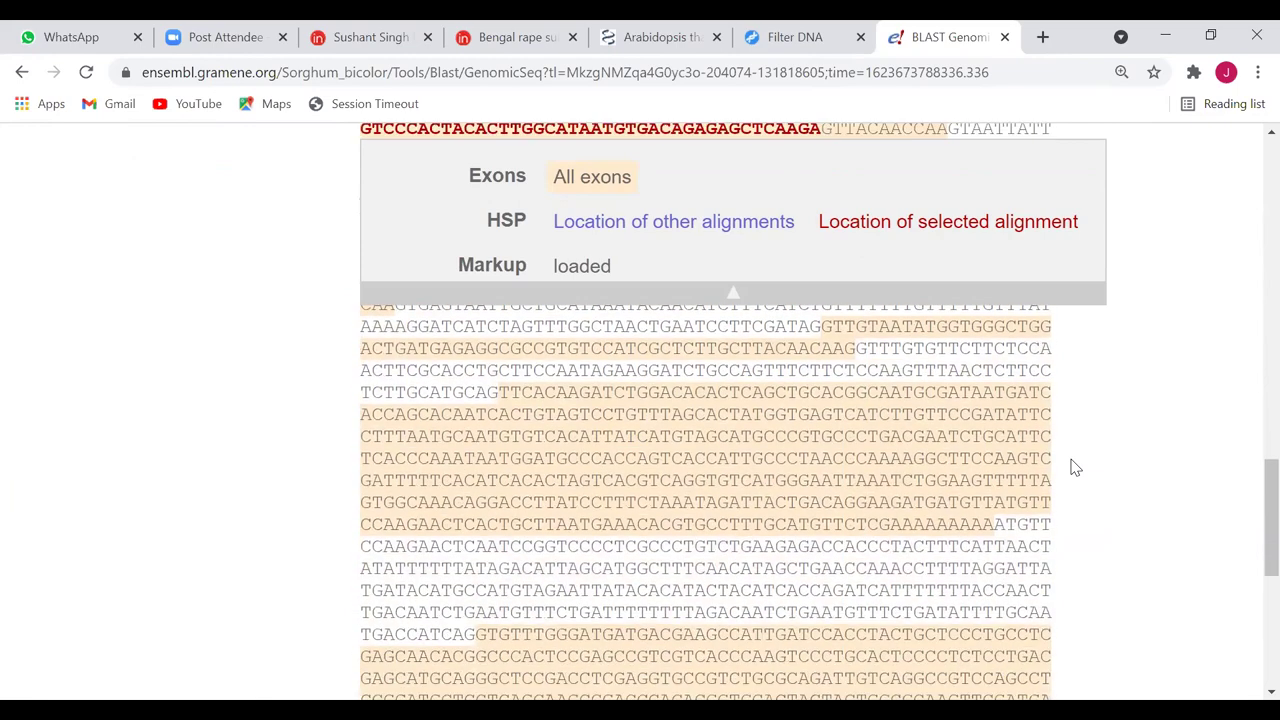
scroll(1075, 467, "up", 5)
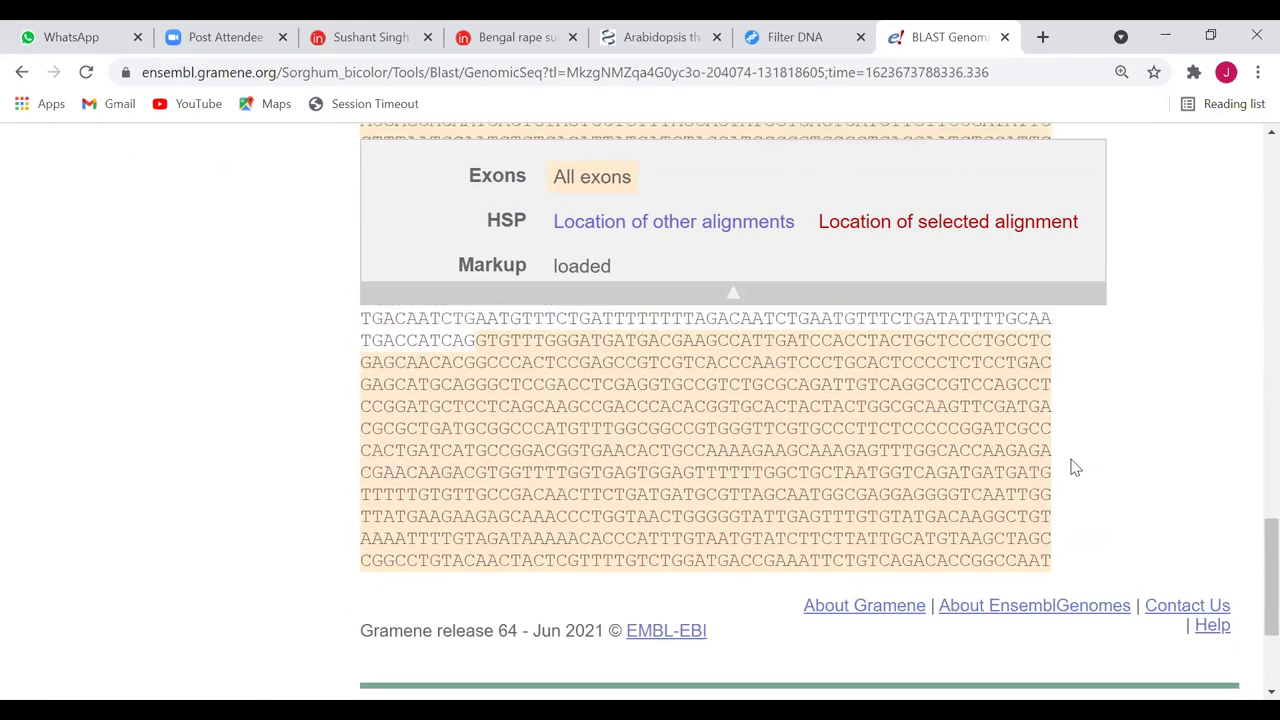
scroll(1072, 465, "up", 4)
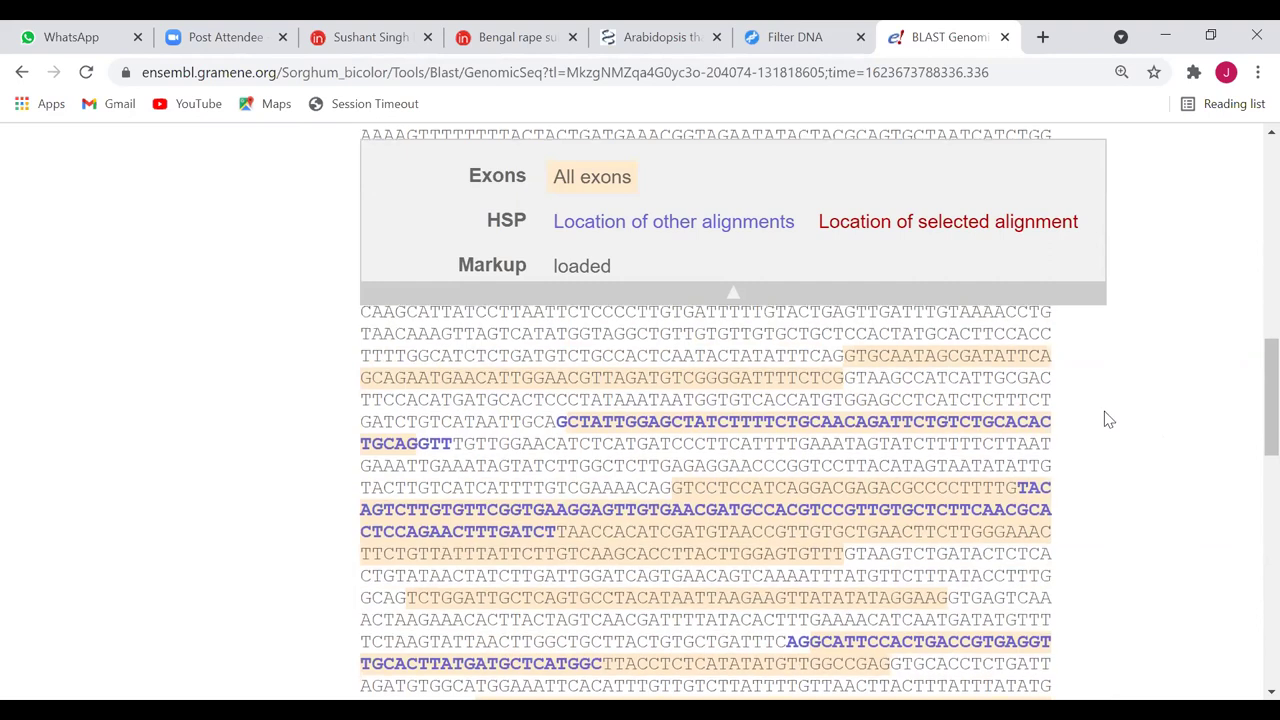
scroll(1103, 417, "up", 4)
scroll(484, 411, "up", 1)
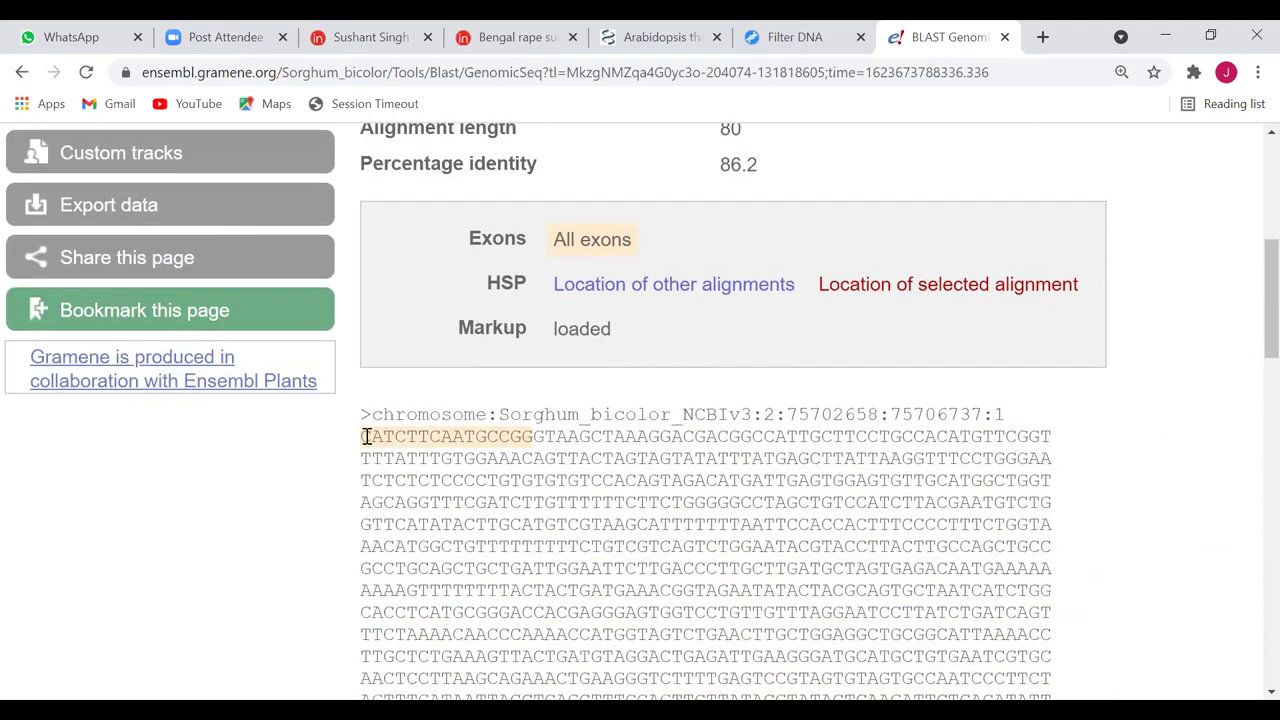
left_click_drag(363, 436, 1060, 333)
right_click(1016, 322)
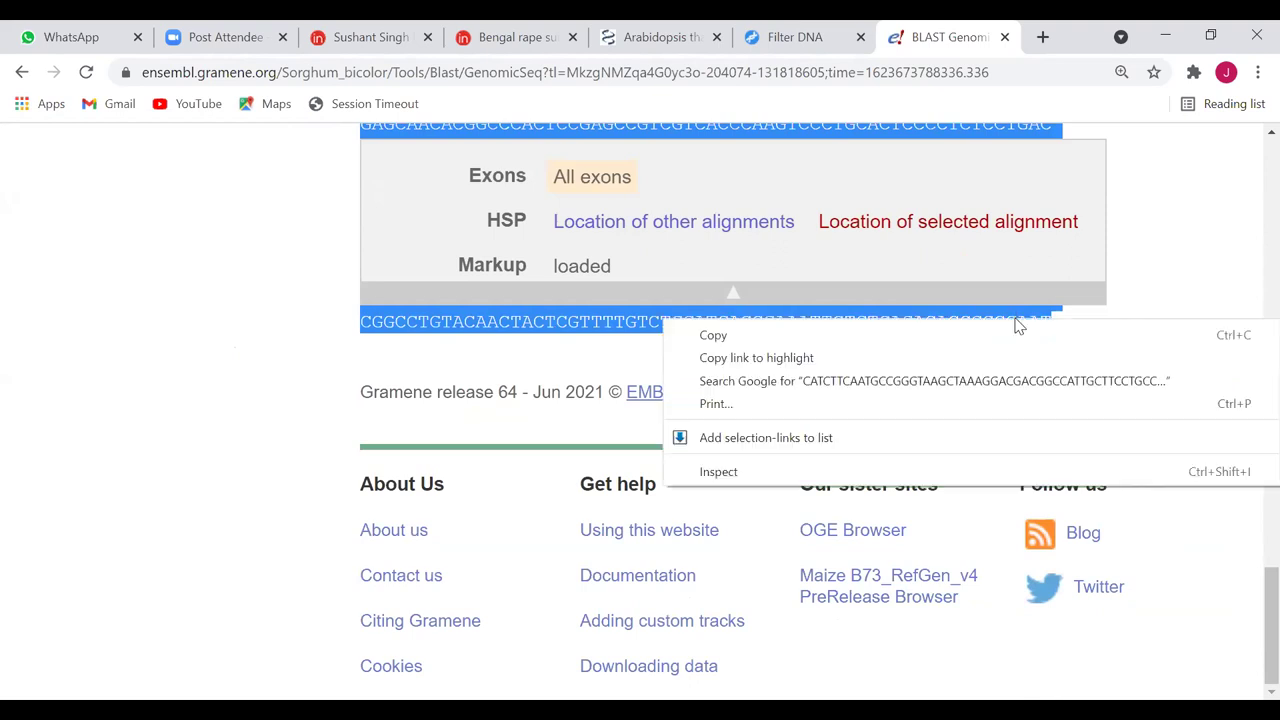
left_click(943, 340)
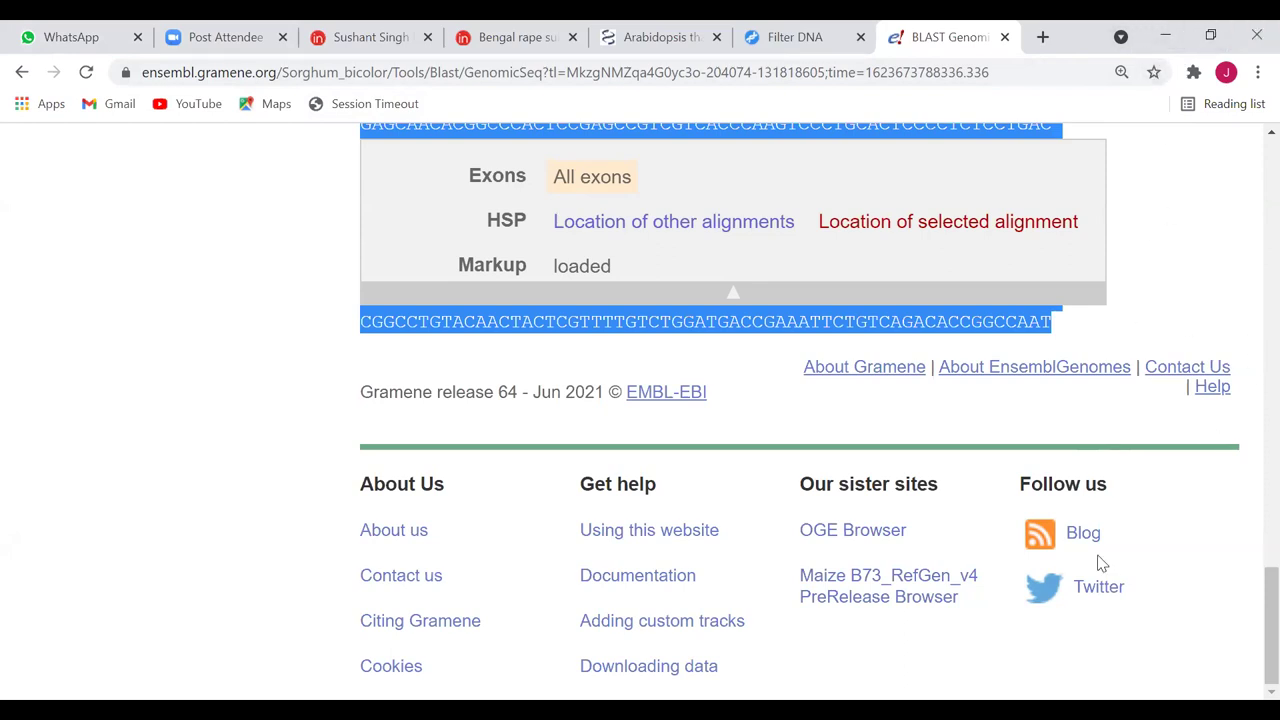
Step: Review the exon-highlighted genomic sequence and the BLAST hit details, including locations, score, E-value and percentage identity
scroll(1104, 475, "up", 3)
scroll(1072, 425, "up", 1)
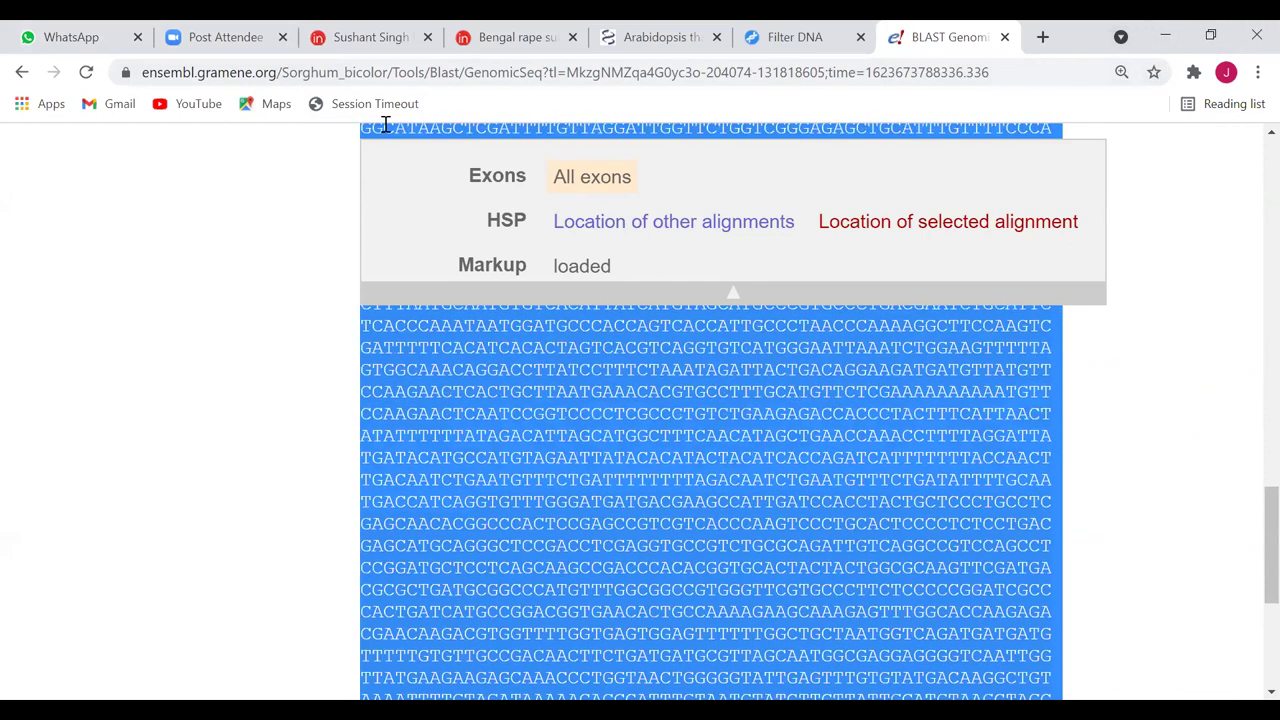
scroll(385, 124, "up", 3)
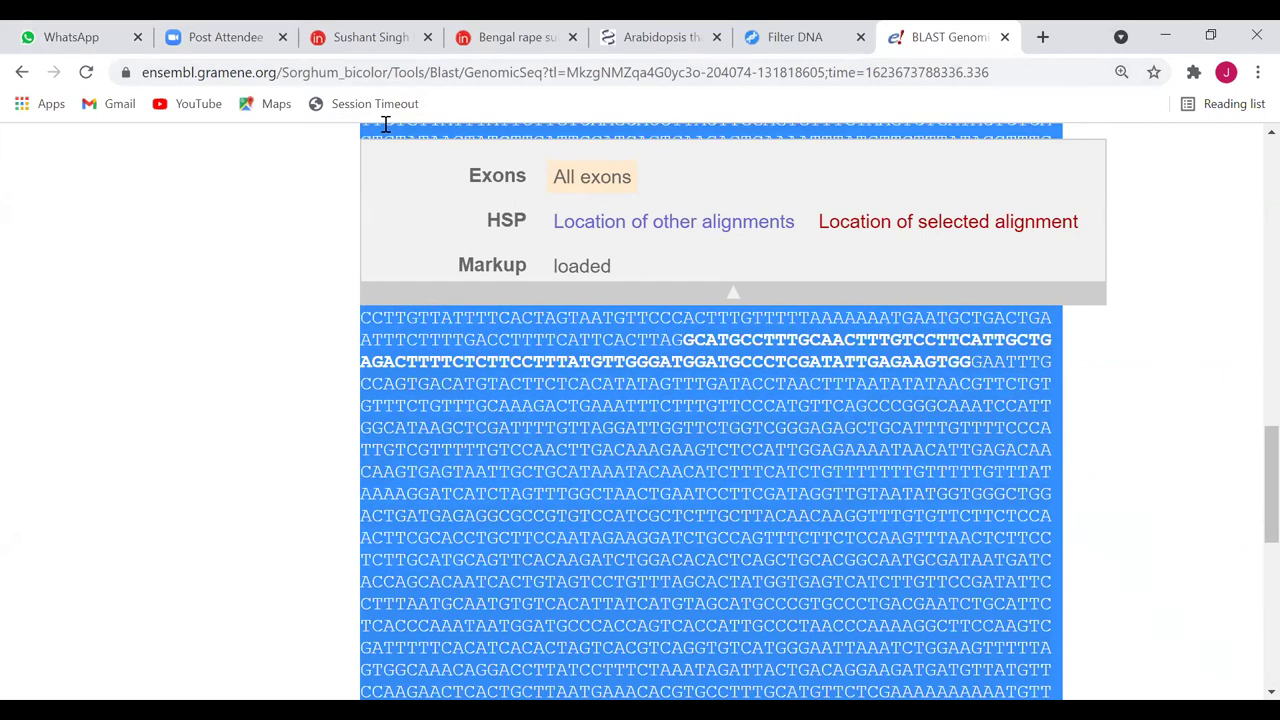
left_click(385, 124)
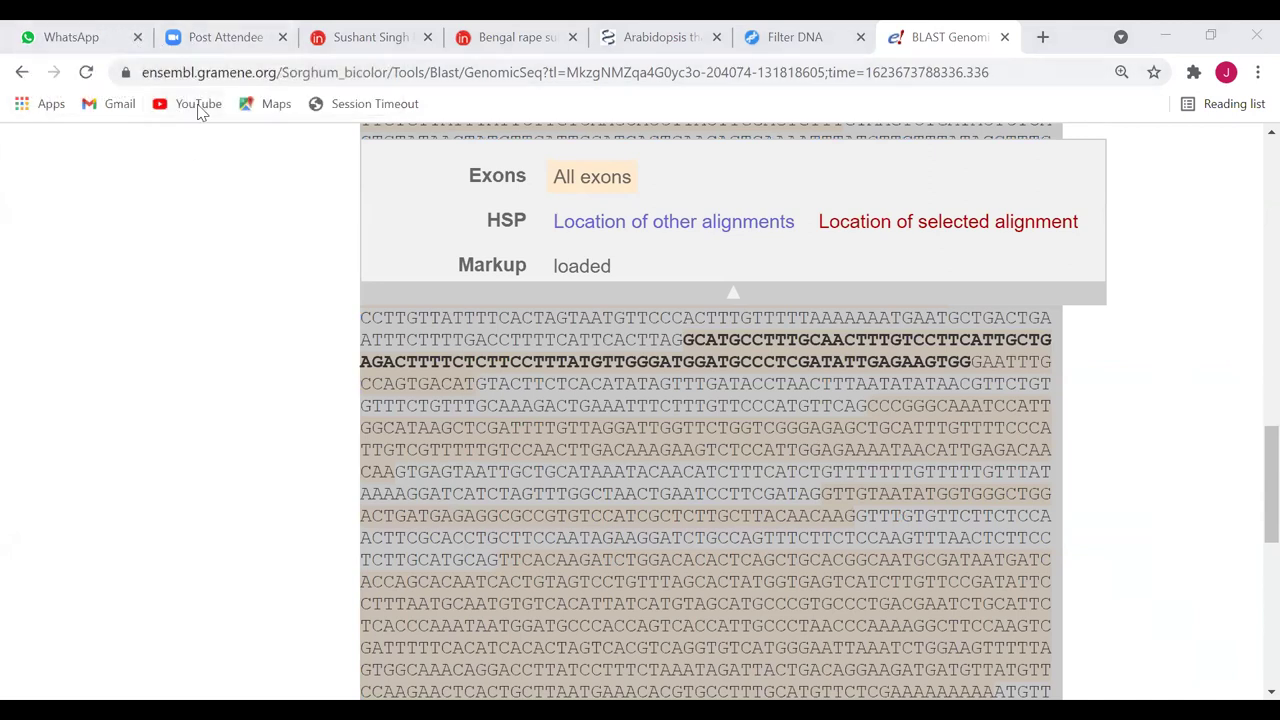
left_click(228, 76)
left_click(200, 74)
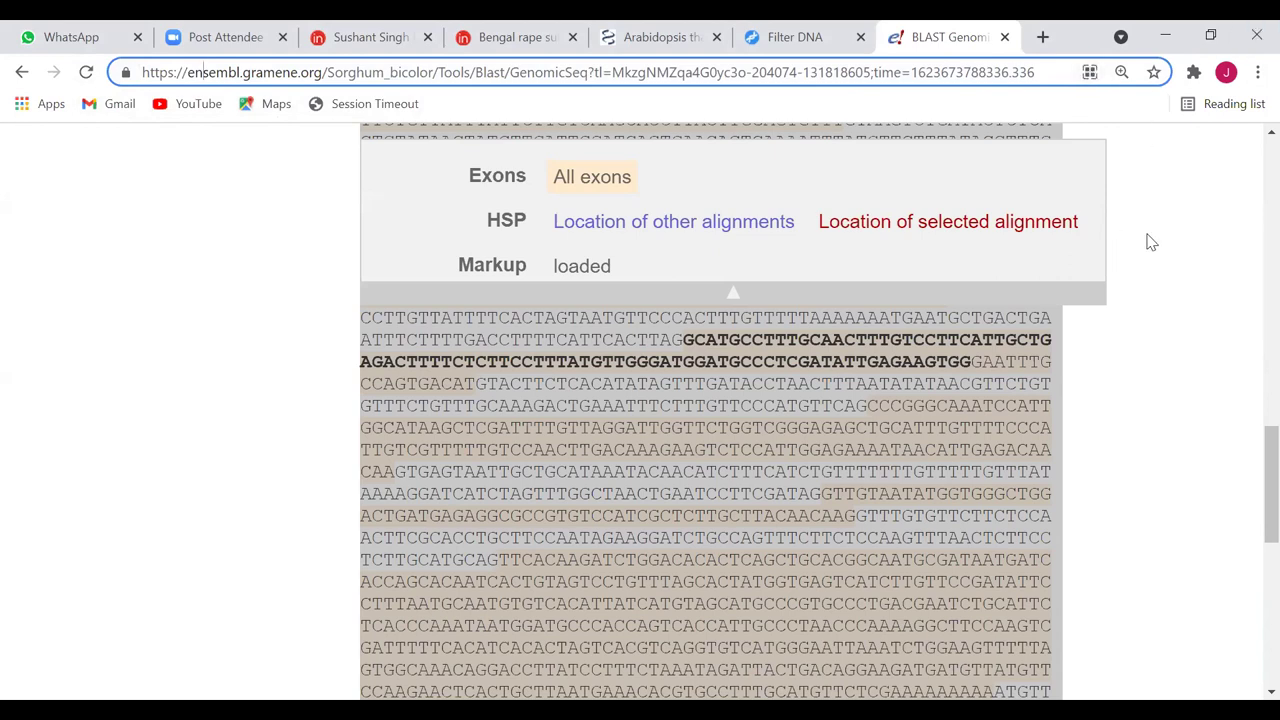
scroll(1245, 370, "up", 5)
scroll(1250, 378, "up", 2)
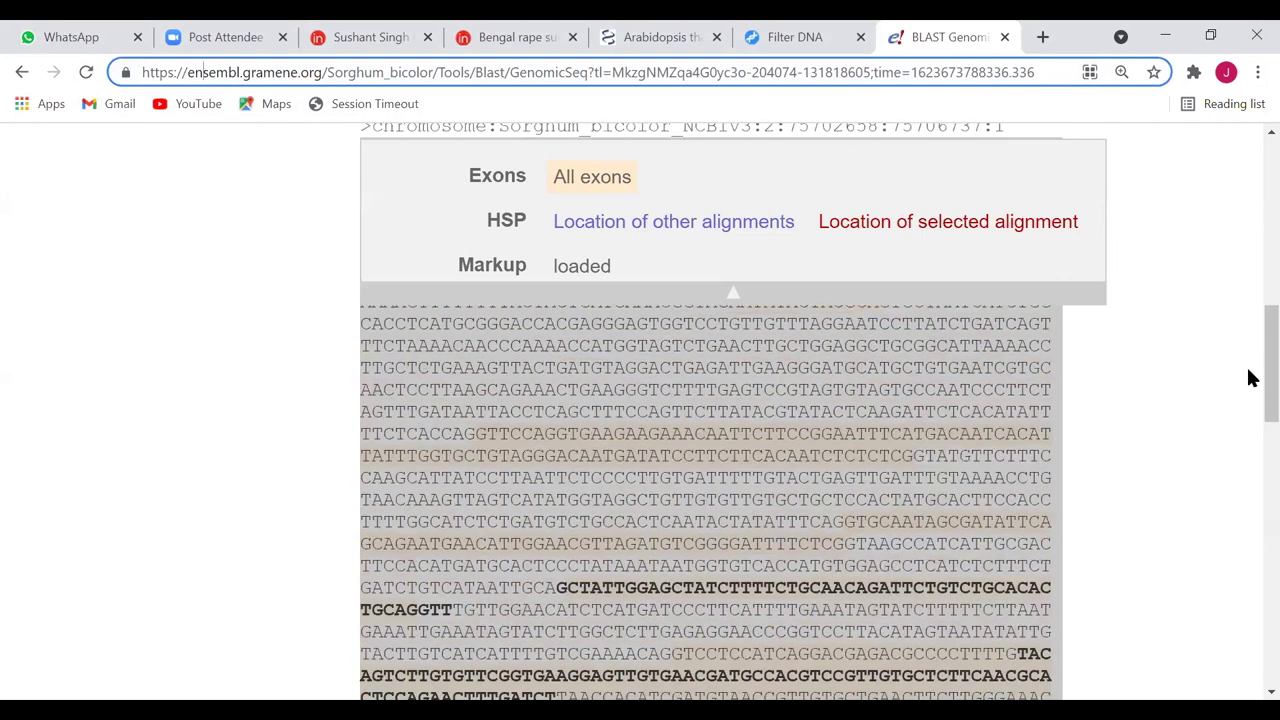
scroll(1250, 395, "up", 6)
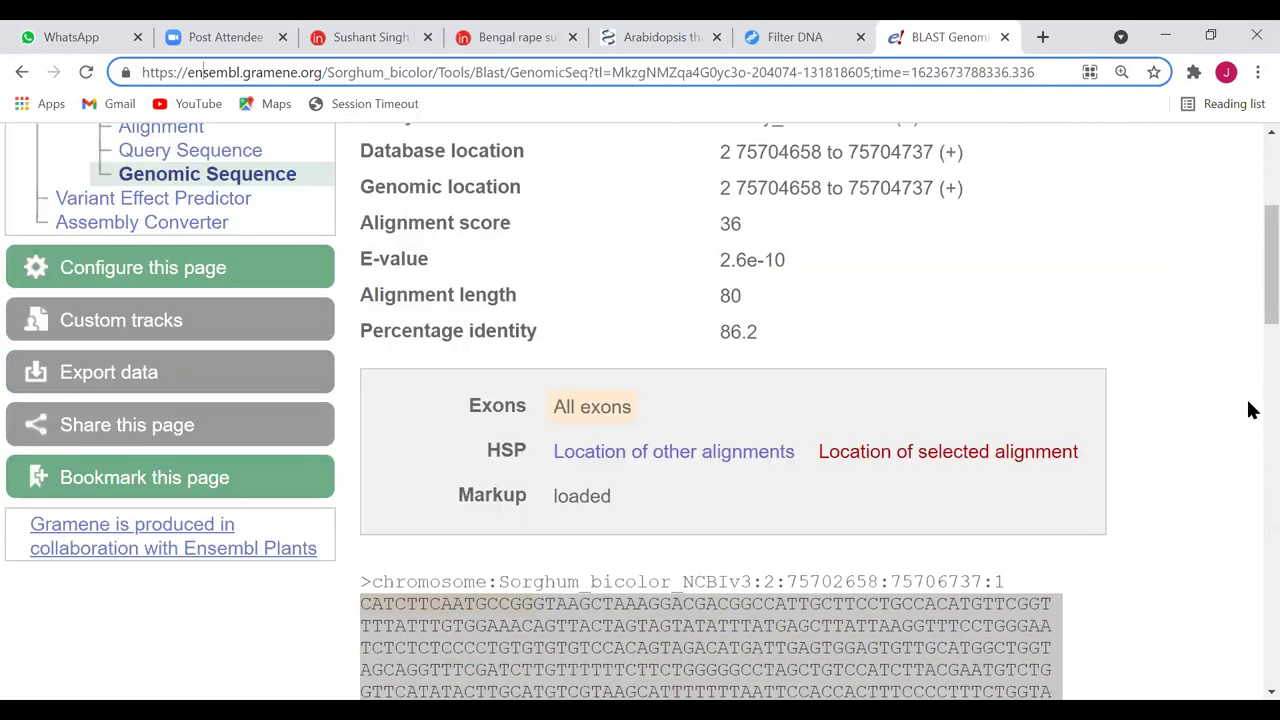
scroll(1250, 410, "up", 3)
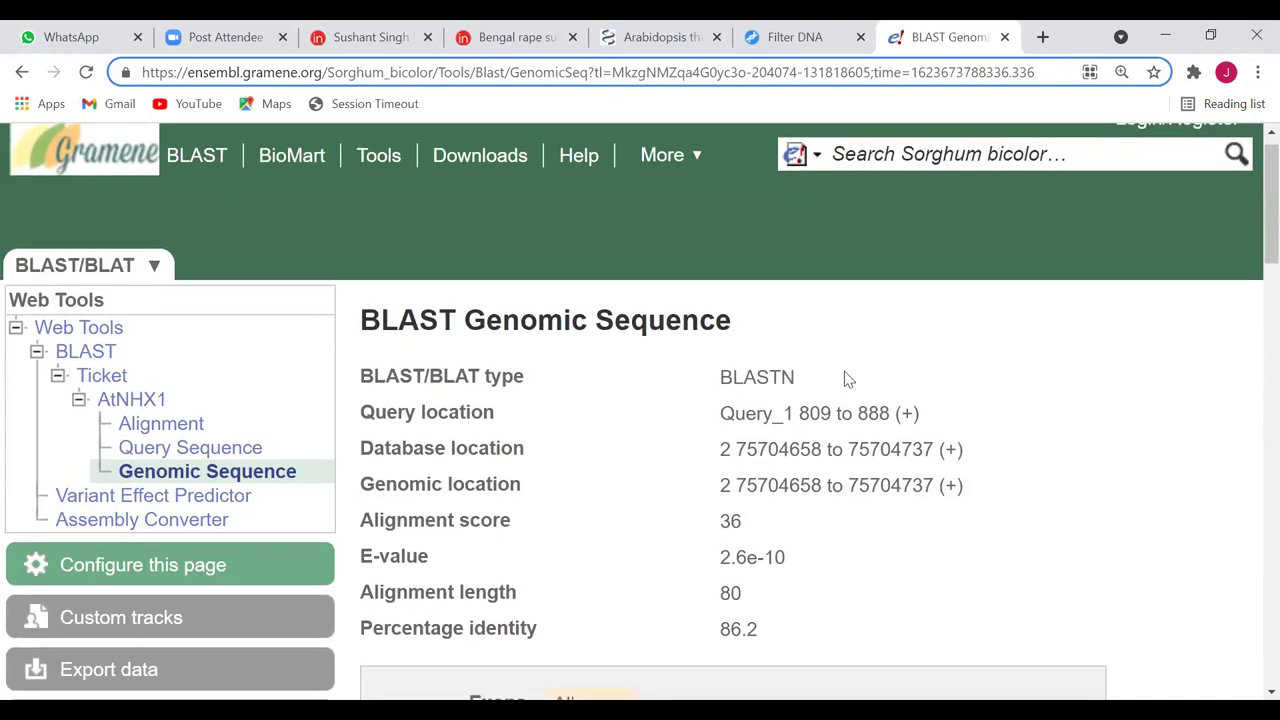
scroll(586, 331, "down", 3)
scroll(586, 331, "down", 3)
scroll(1083, 551, "up", 5)
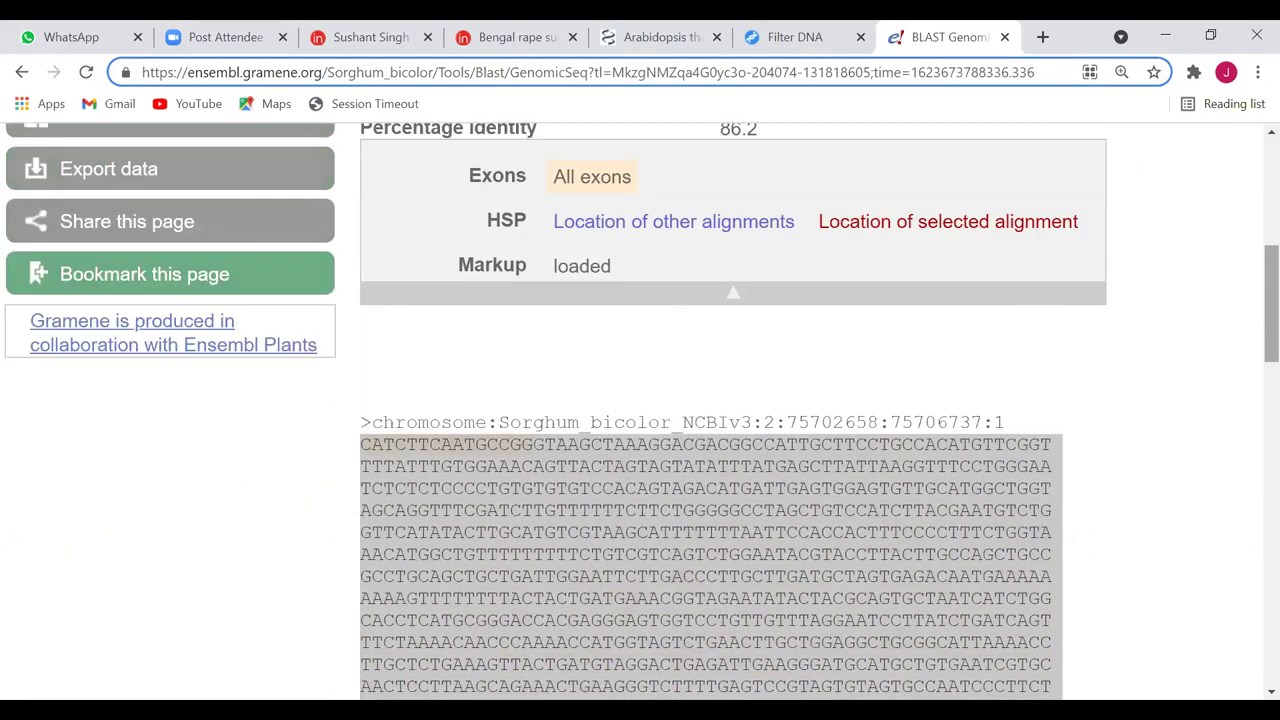
scroll(1068, 645, "up", 2)
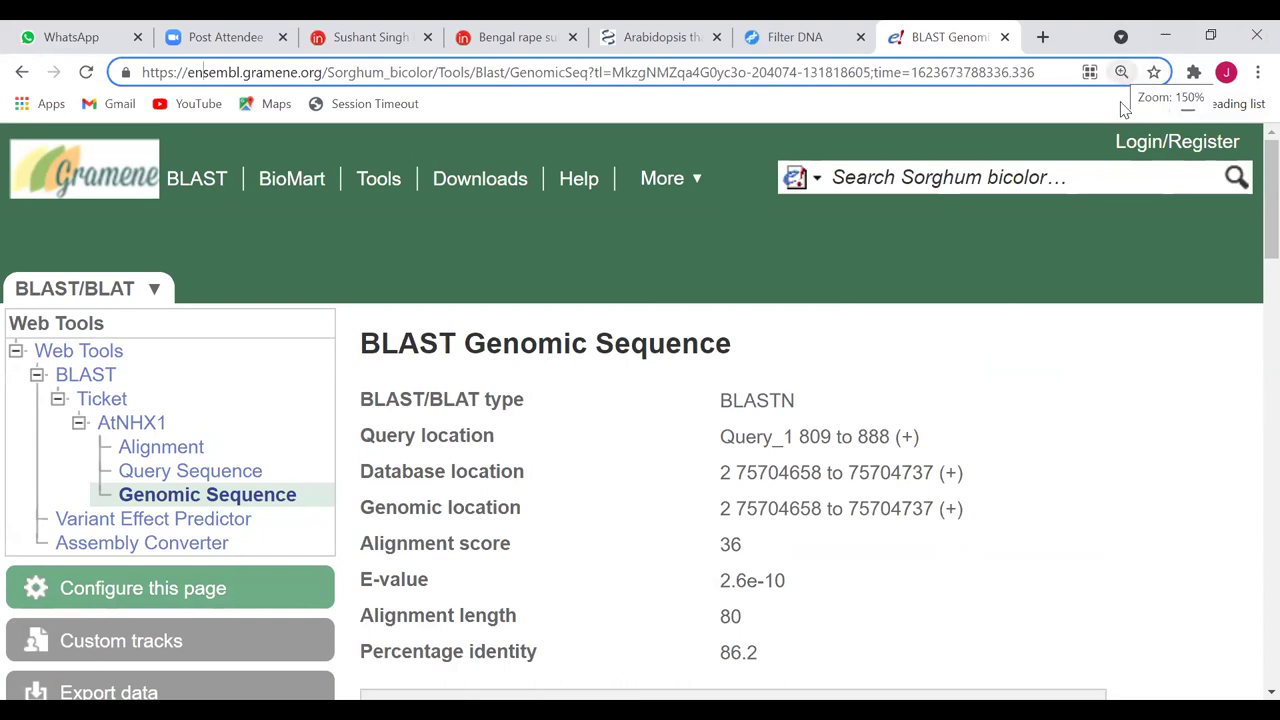
left_click(1250, 200)
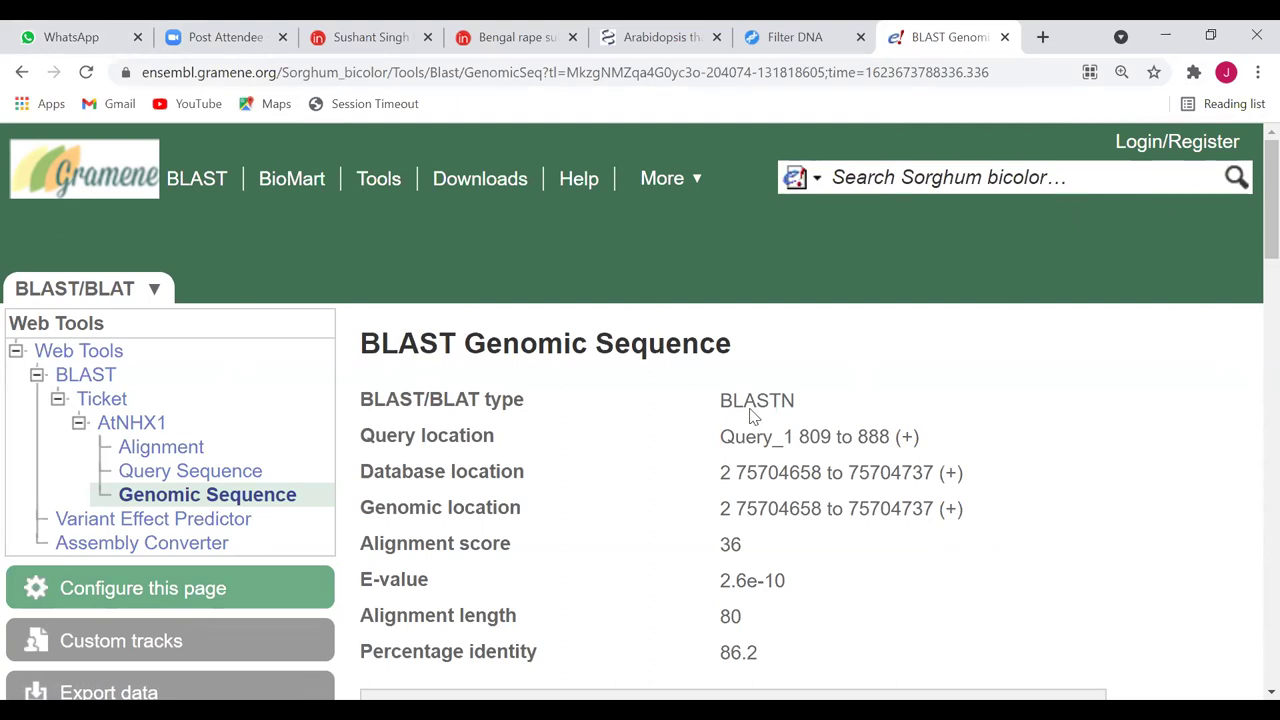
scroll(751, 491, "down", 5)
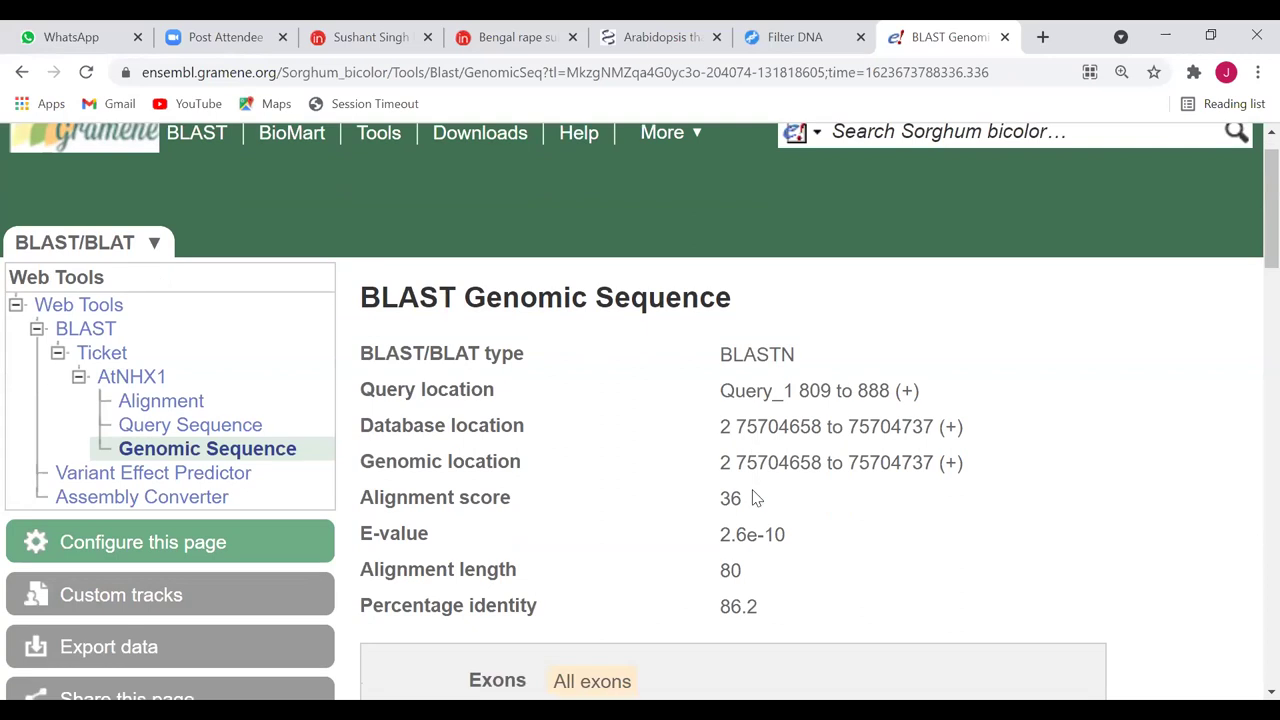
key("ctrl+a")
scroll(754, 491, "up", 5)
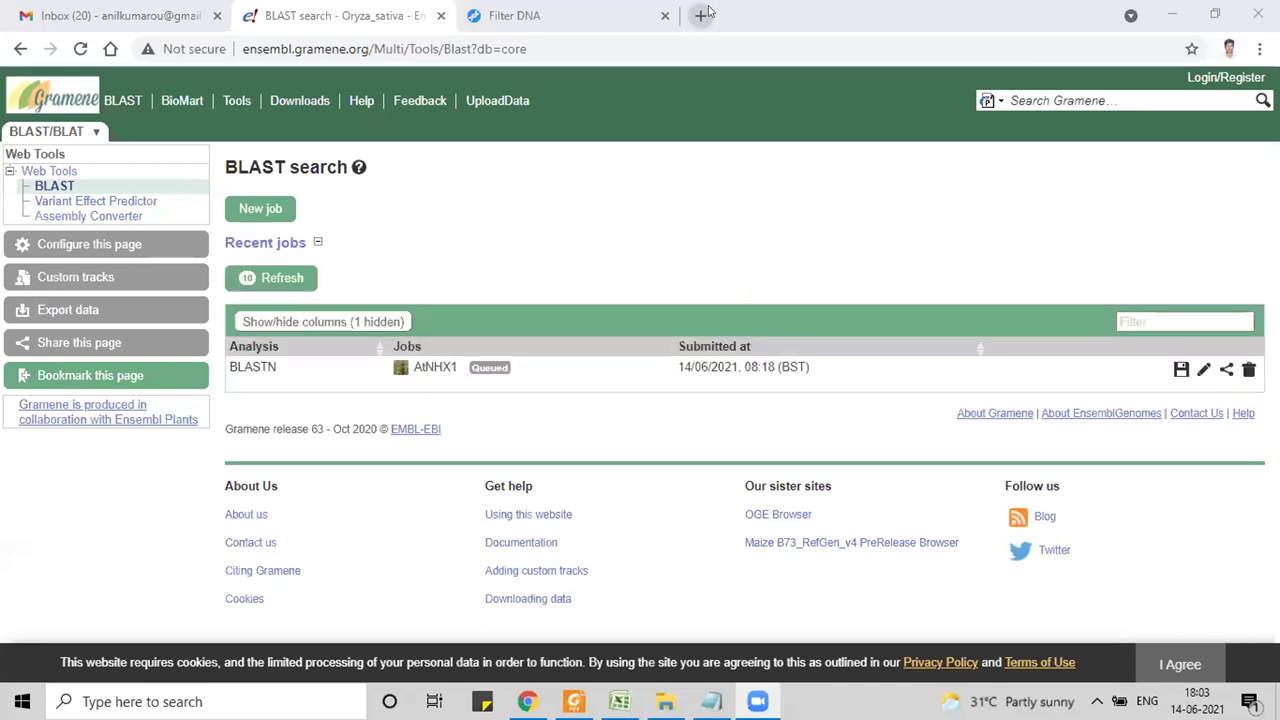
Step: Search the web for "genscan" in a new browser tab
left_click(700, 16)
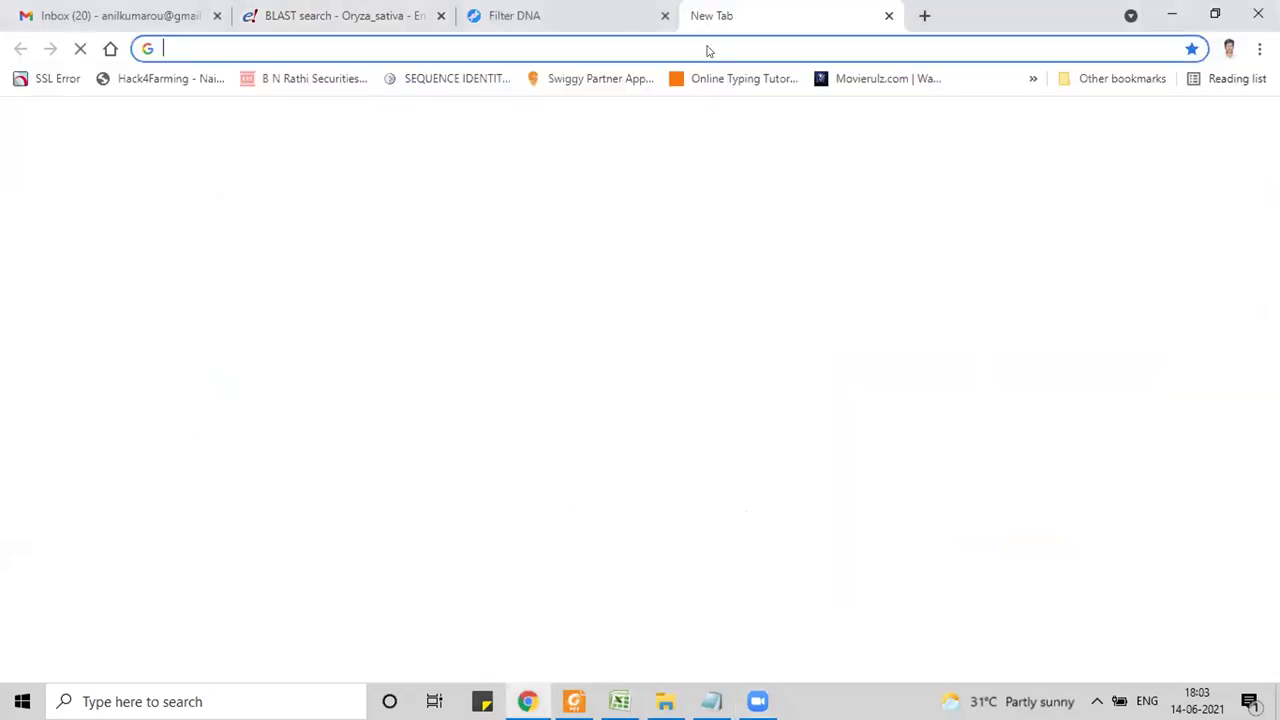
left_click(704, 56)
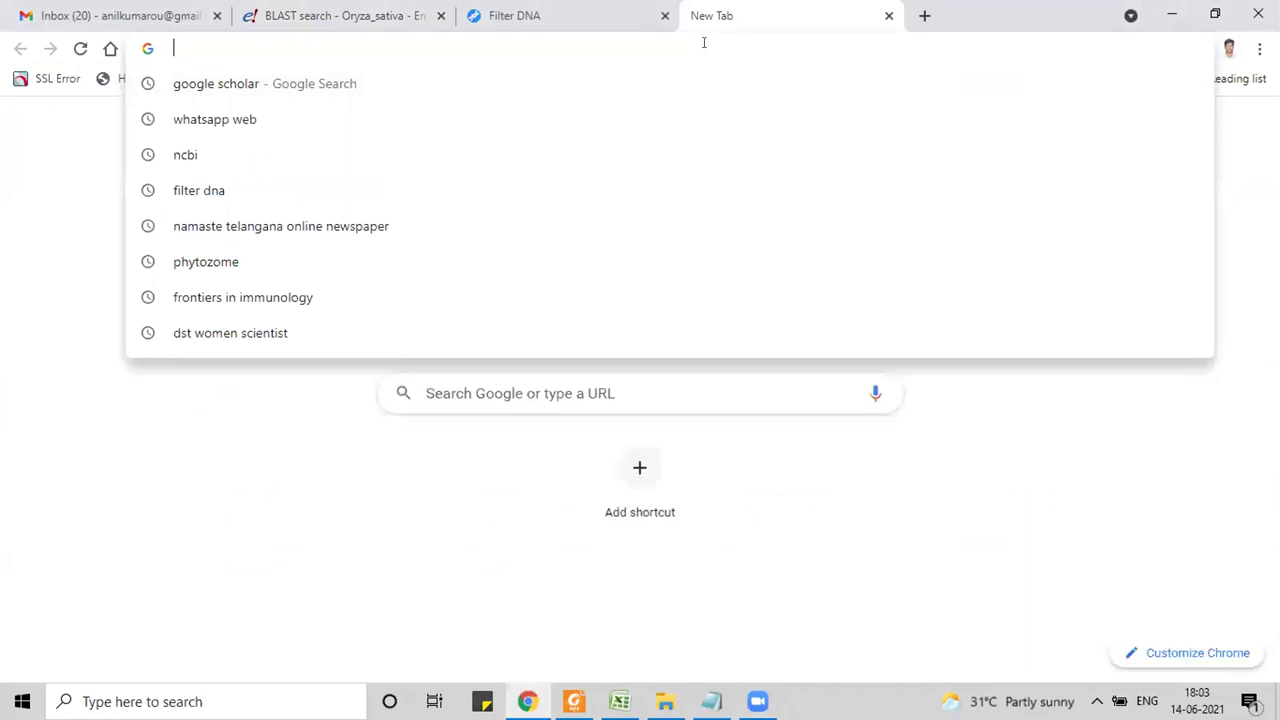
type("genscan")
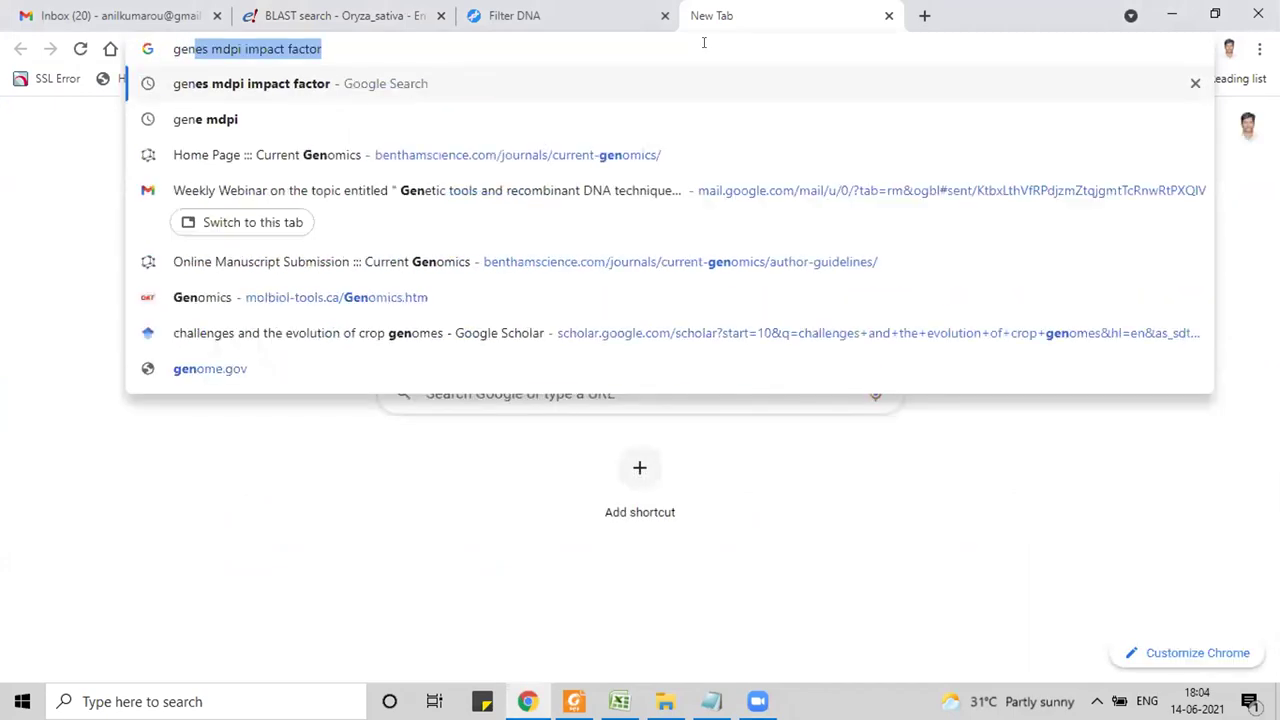
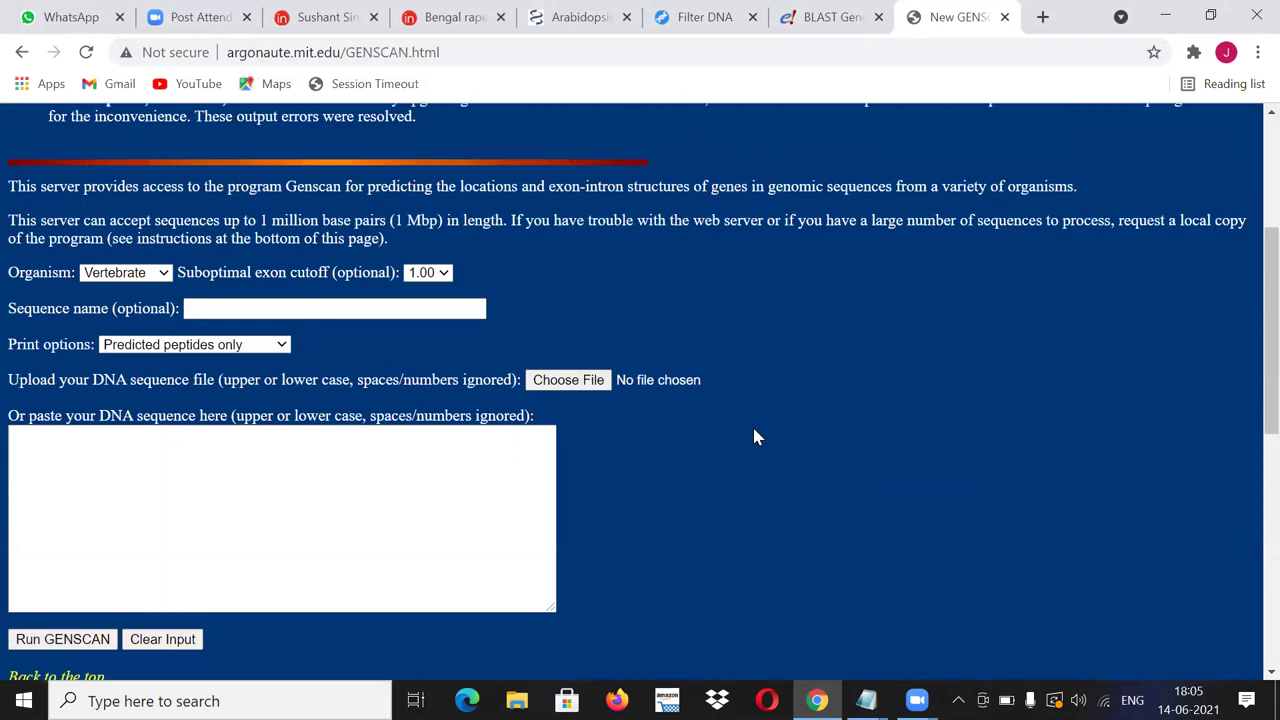
Step: Set the GENSCAN organism to Arabidopsis and the print options to Predicted CDS and peptides
left_click(84, 469)
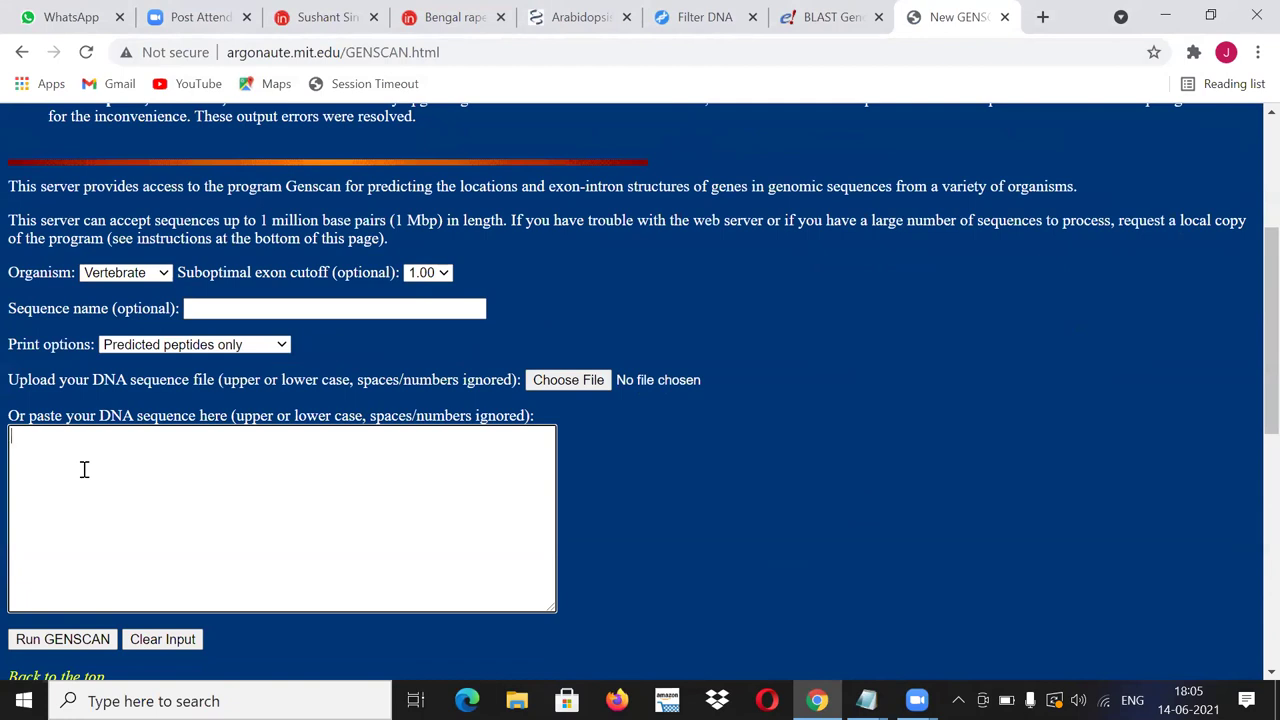
left_click(134, 273)
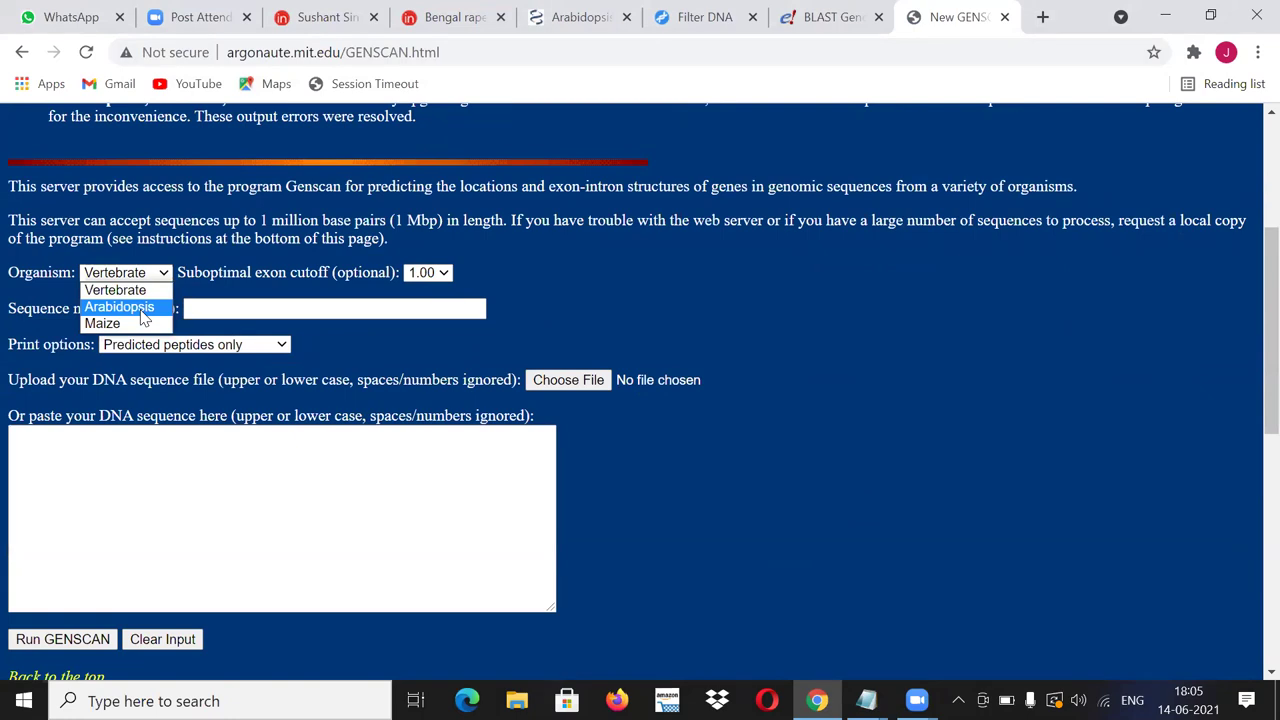
left_click(142, 310)
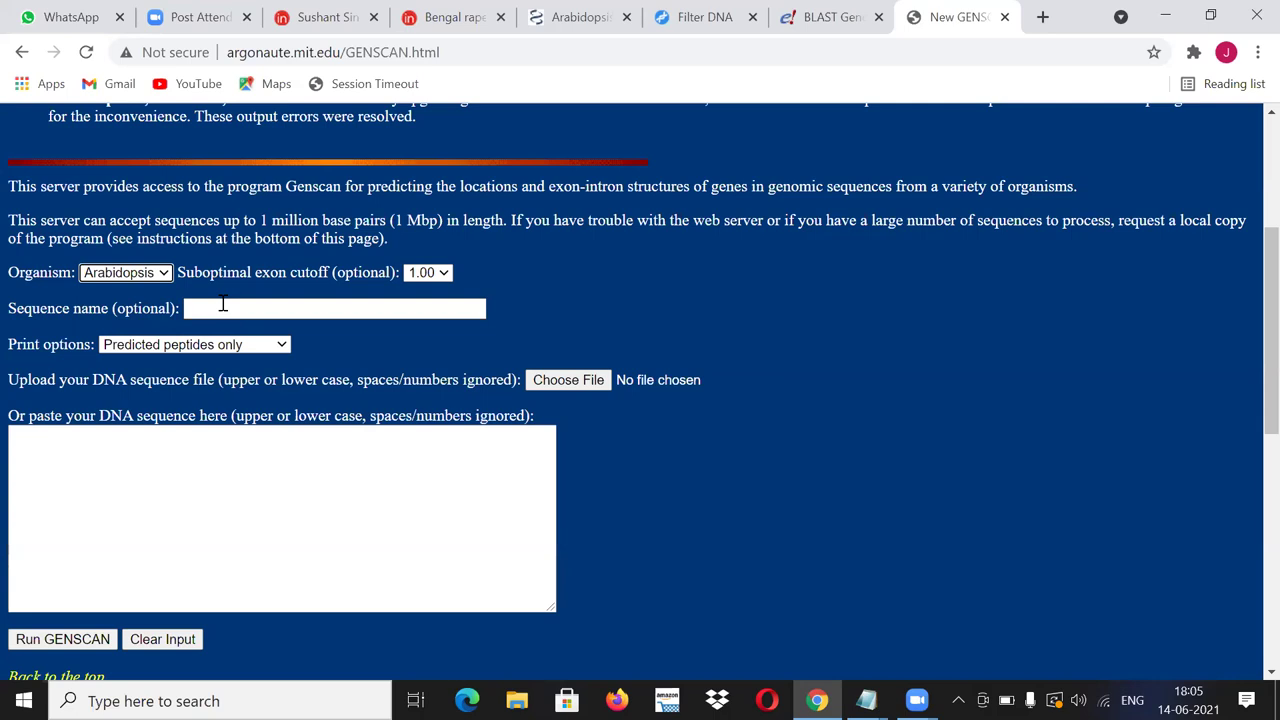
left_click(222, 307)
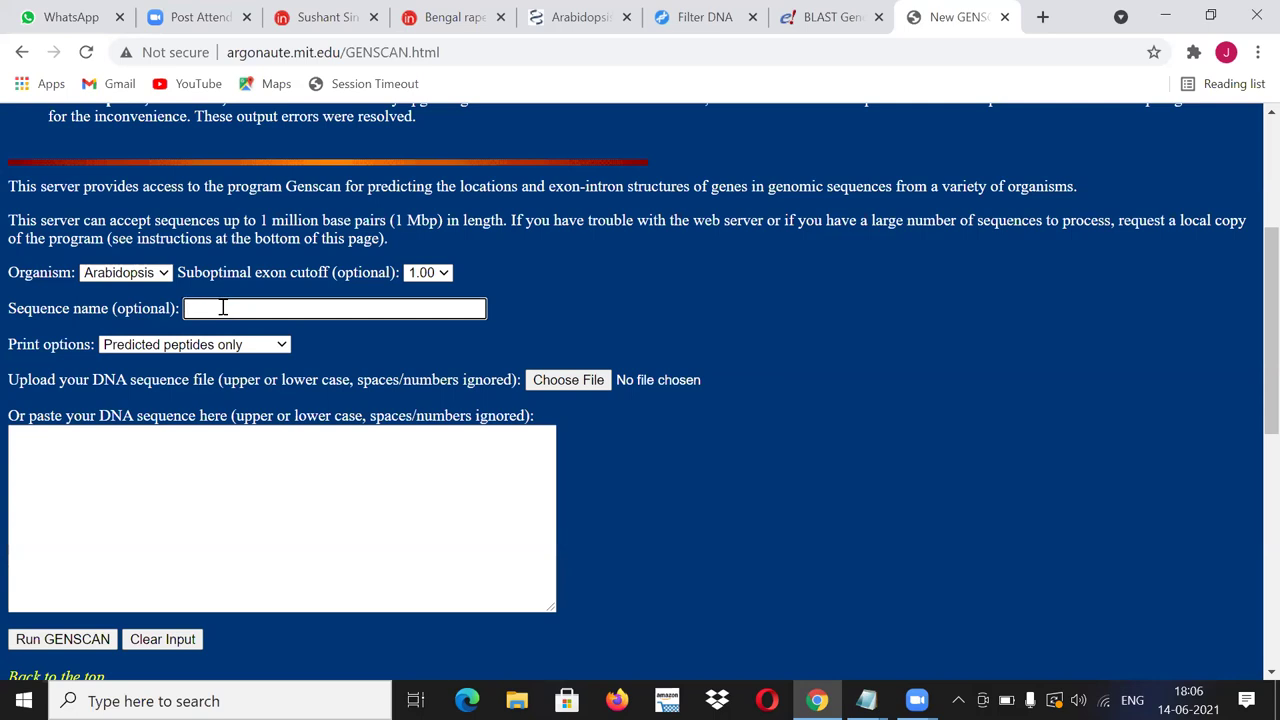
left_click(228, 346)
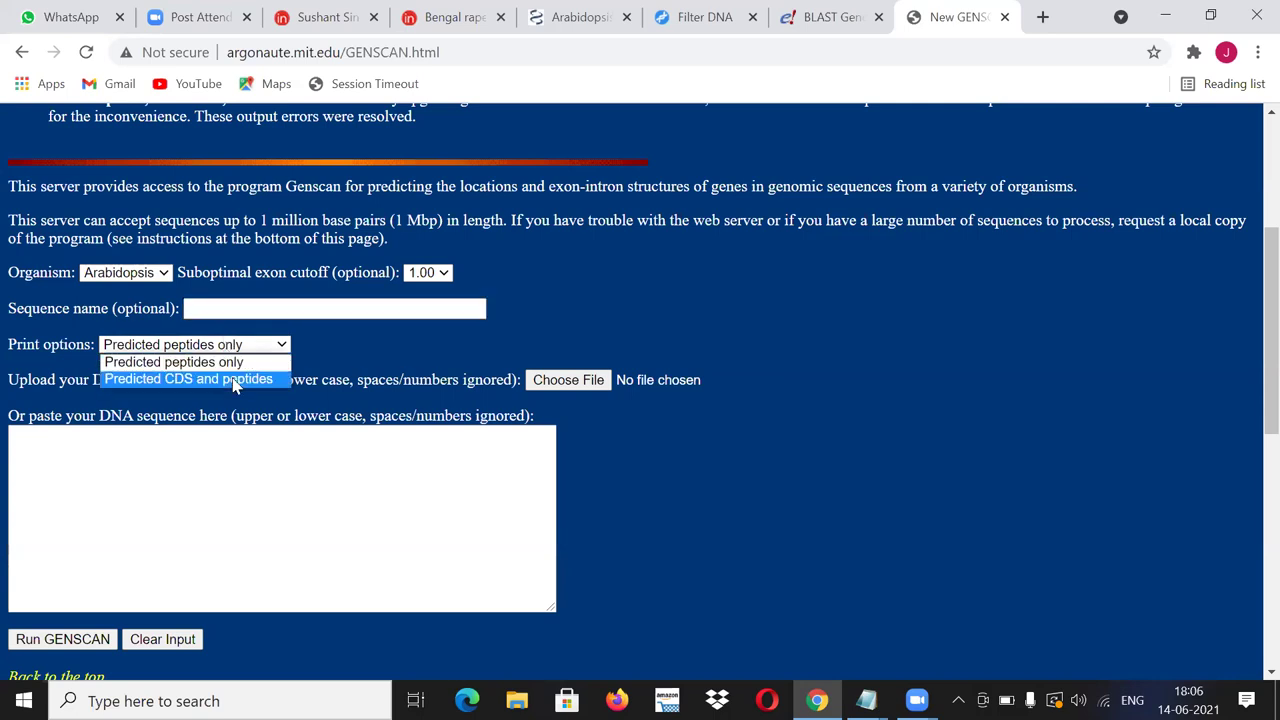
left_click(235, 379)
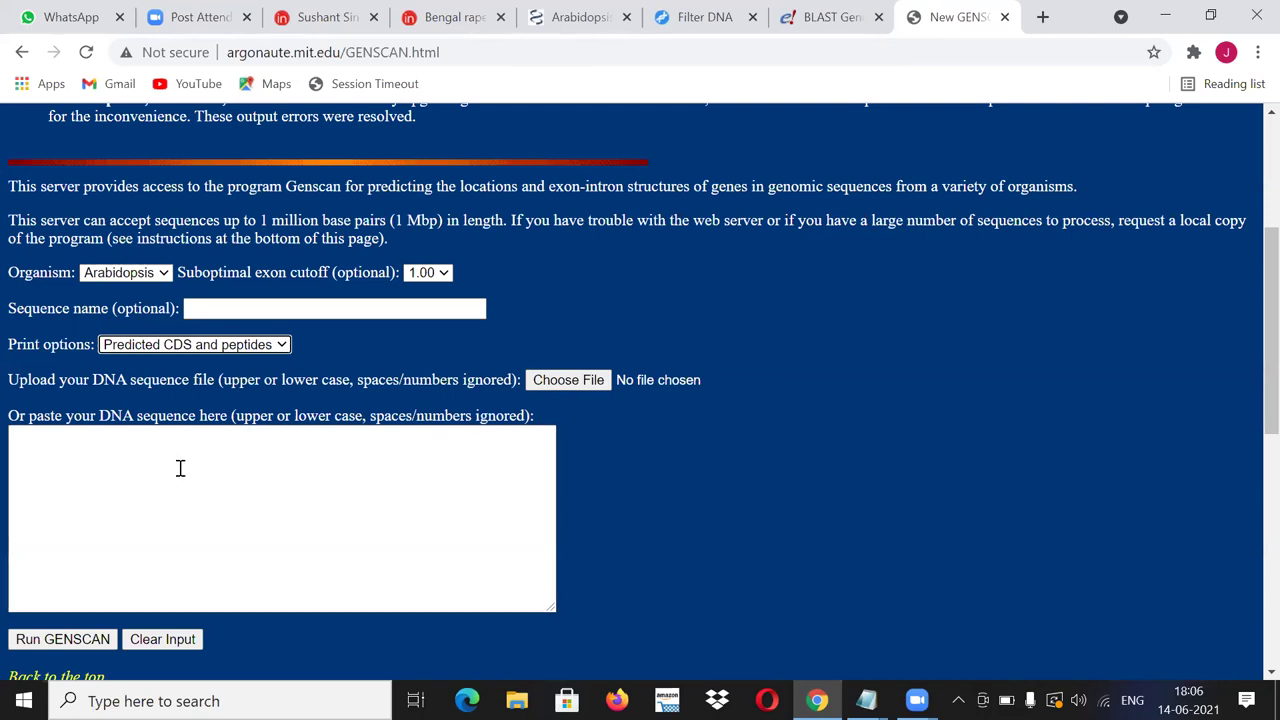
Step: Paste the copied genomic sequence as the GENSCAN DNA input and run the gene prediction
left_click(80, 446)
right_click(82, 448)
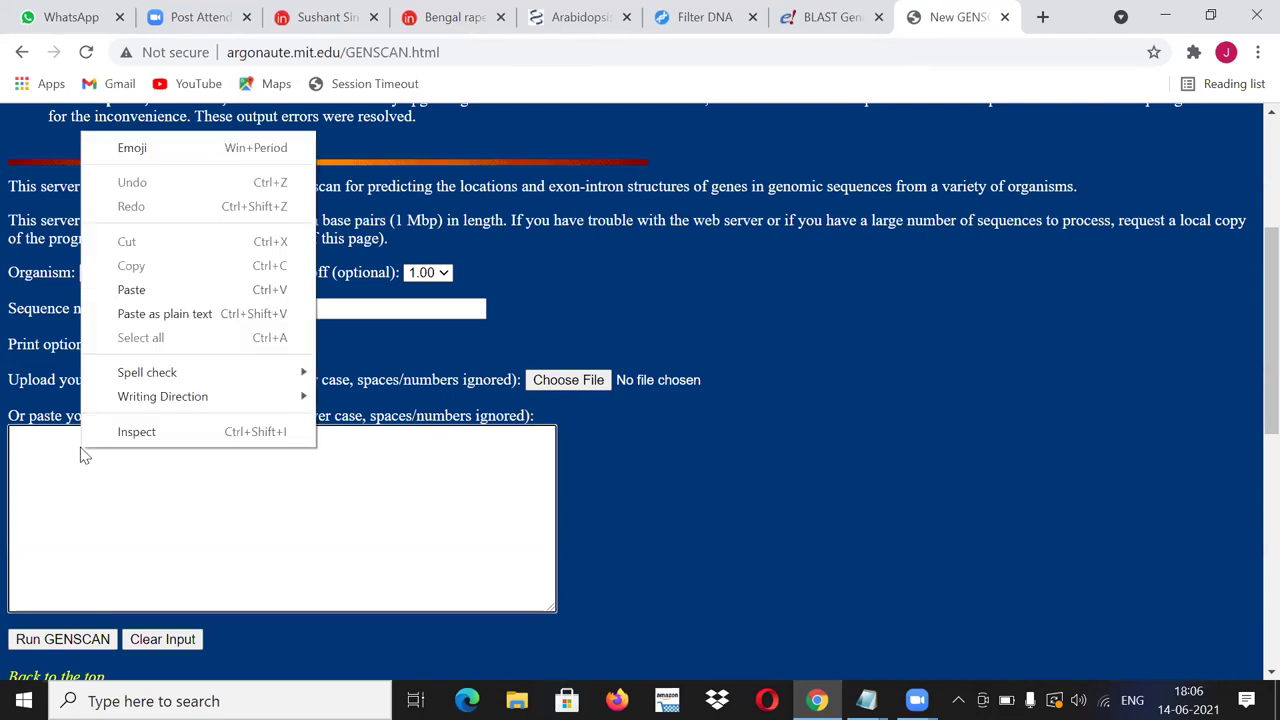
left_click(125, 290)
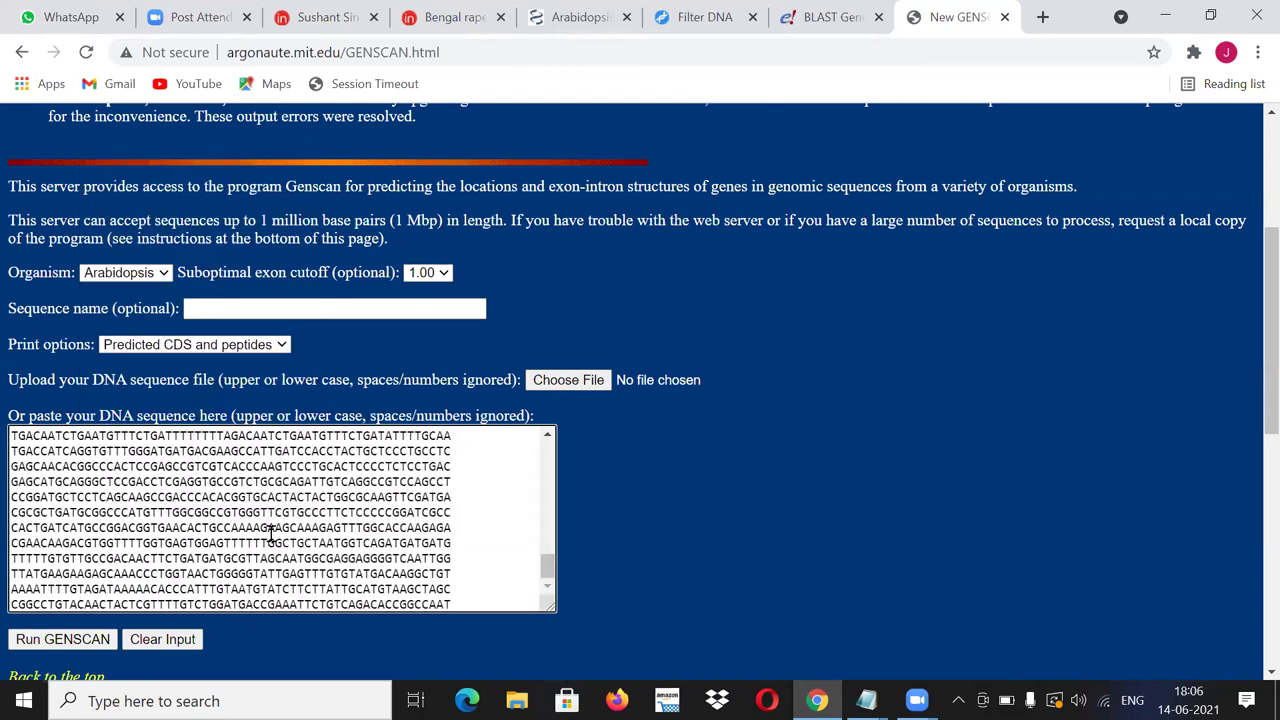
scroll(262, 540, "down", 2)
scroll(80, 360, "down", 1)
left_click(84, 338)
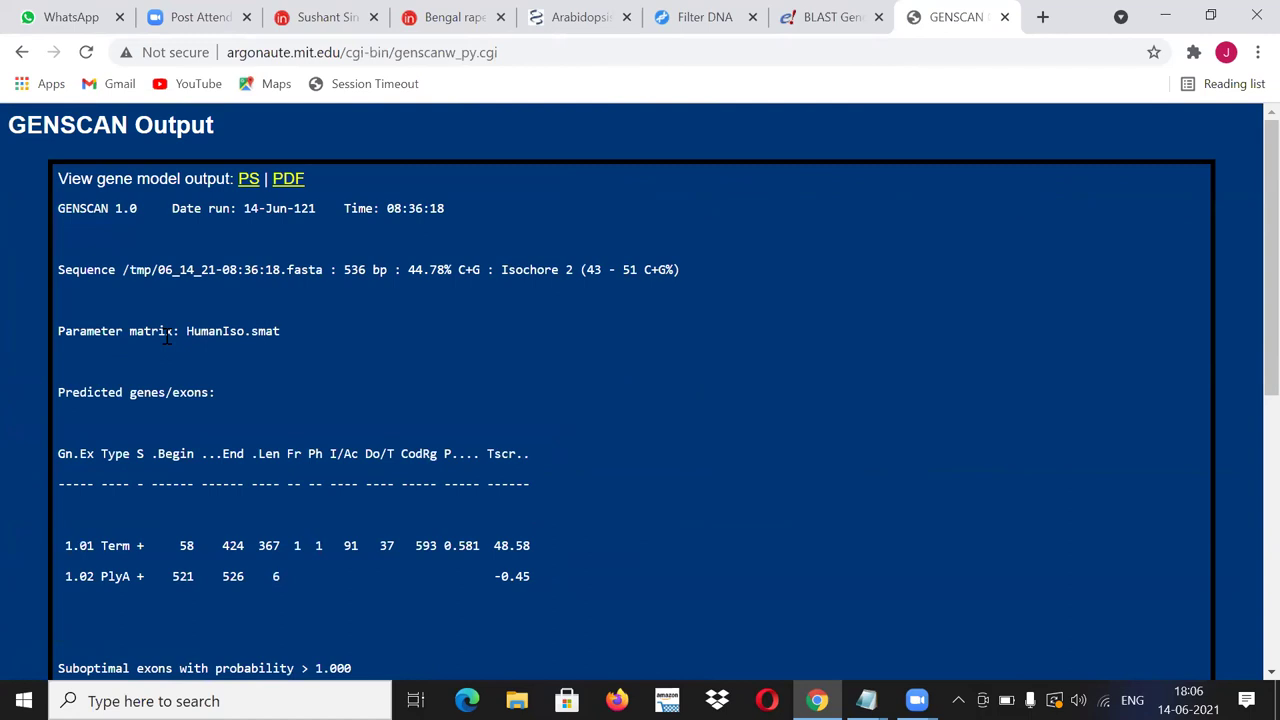
Step: Examine the GENSCAN output's predicted genes/exons table, suboptimal exons and predicted peptide sequence
scroll(391, 434, "down", 5)
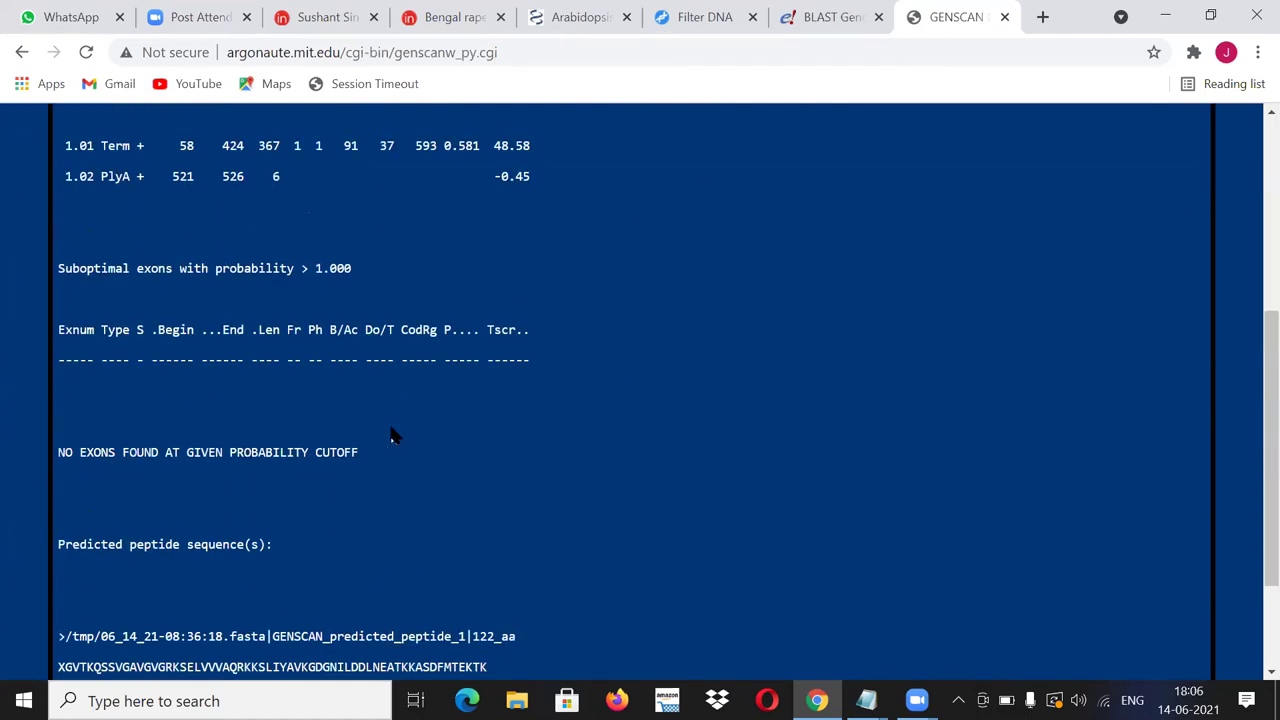
scroll(391, 434, "down", 1)
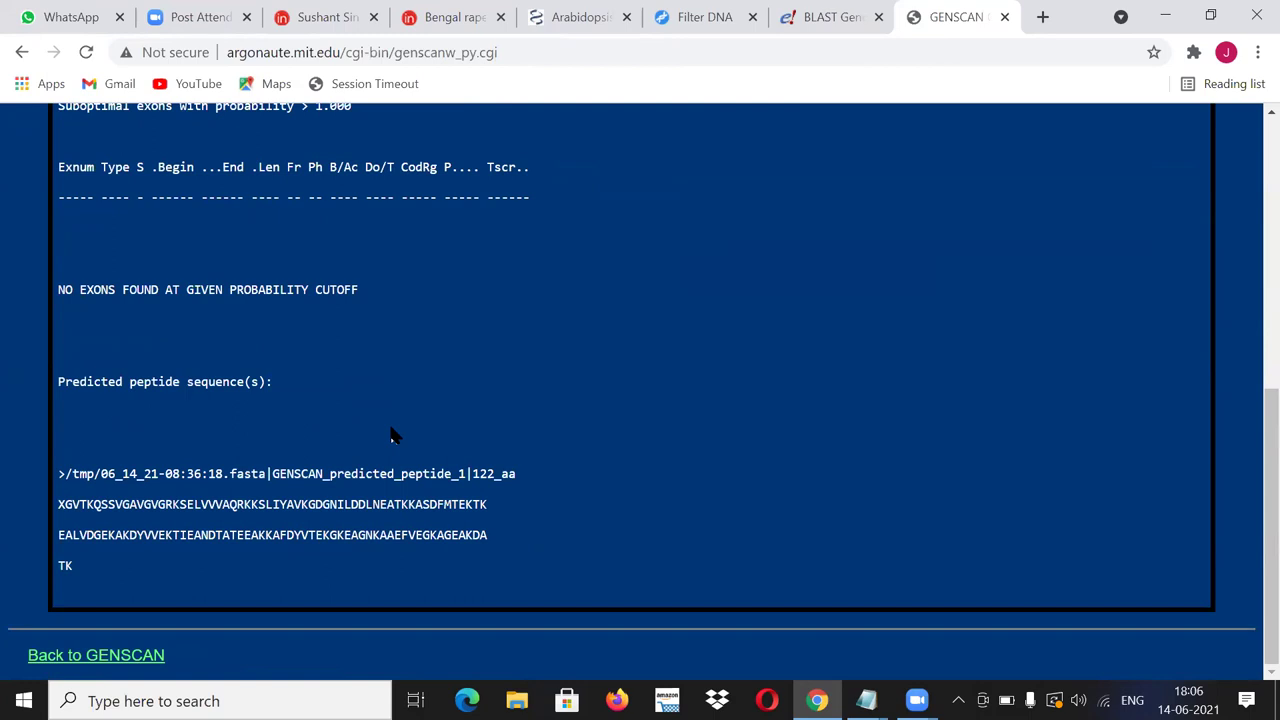
scroll(391, 434, "up", 6)
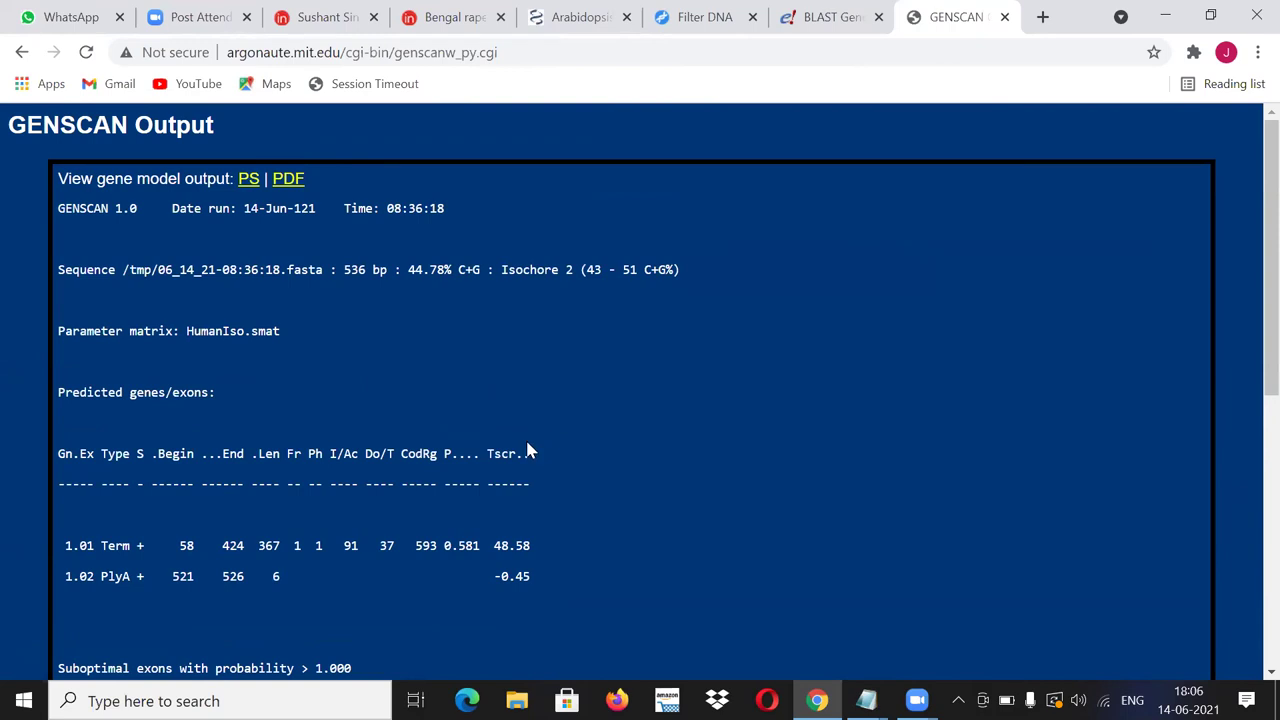
scroll(530, 452, "down", 1)
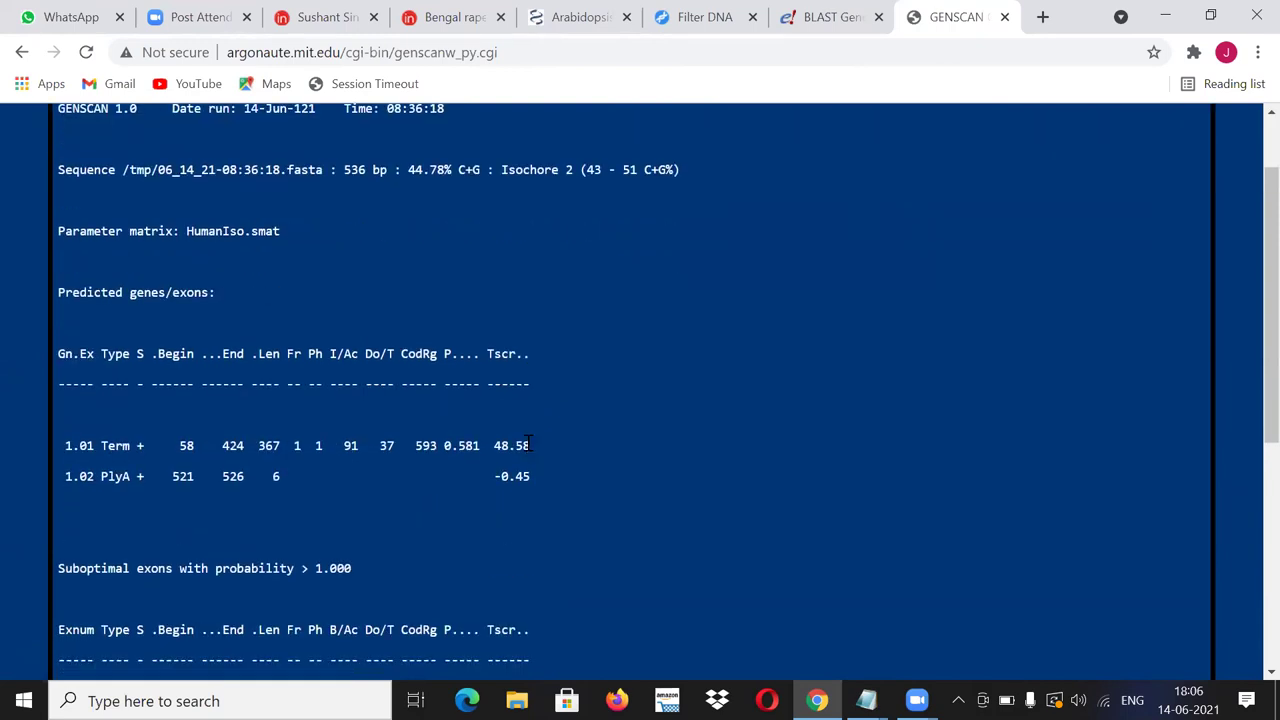
Step: Recheck the predicted peptide sequence and the predicted genes/exons table in the GENSCAN output
scroll(529, 445, "down", 5)
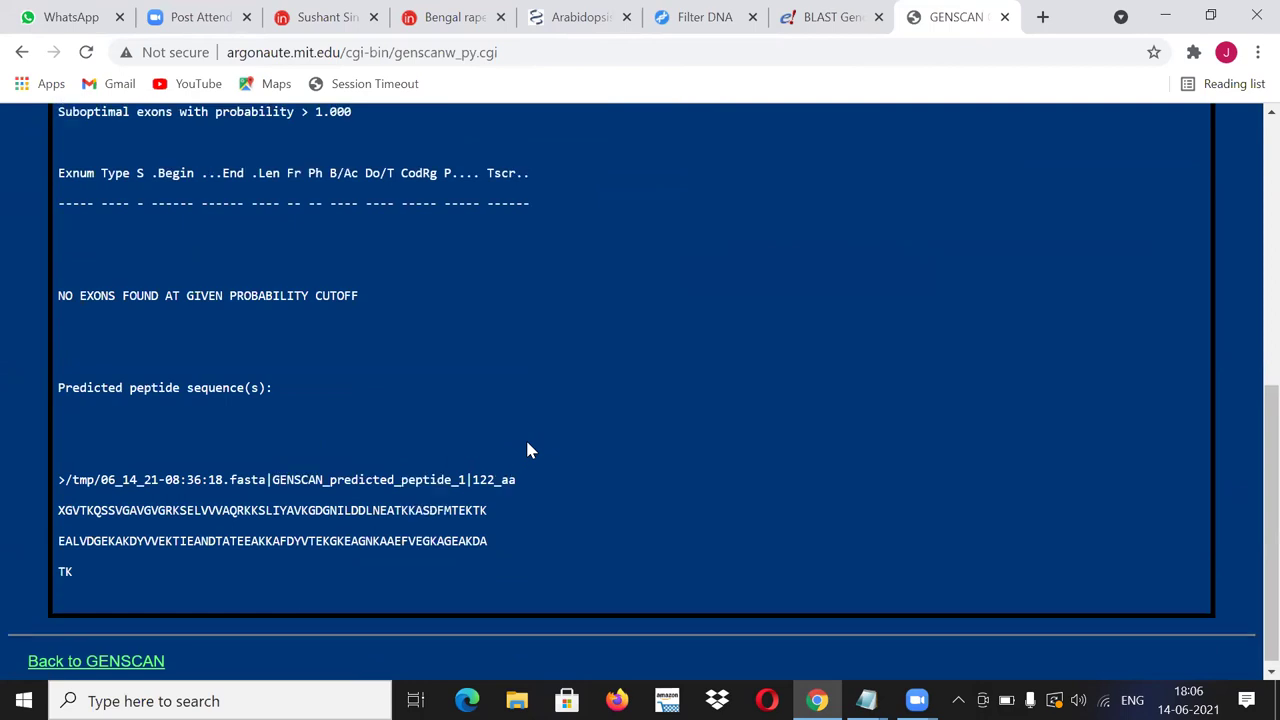
scroll(529, 451, "up", 6)
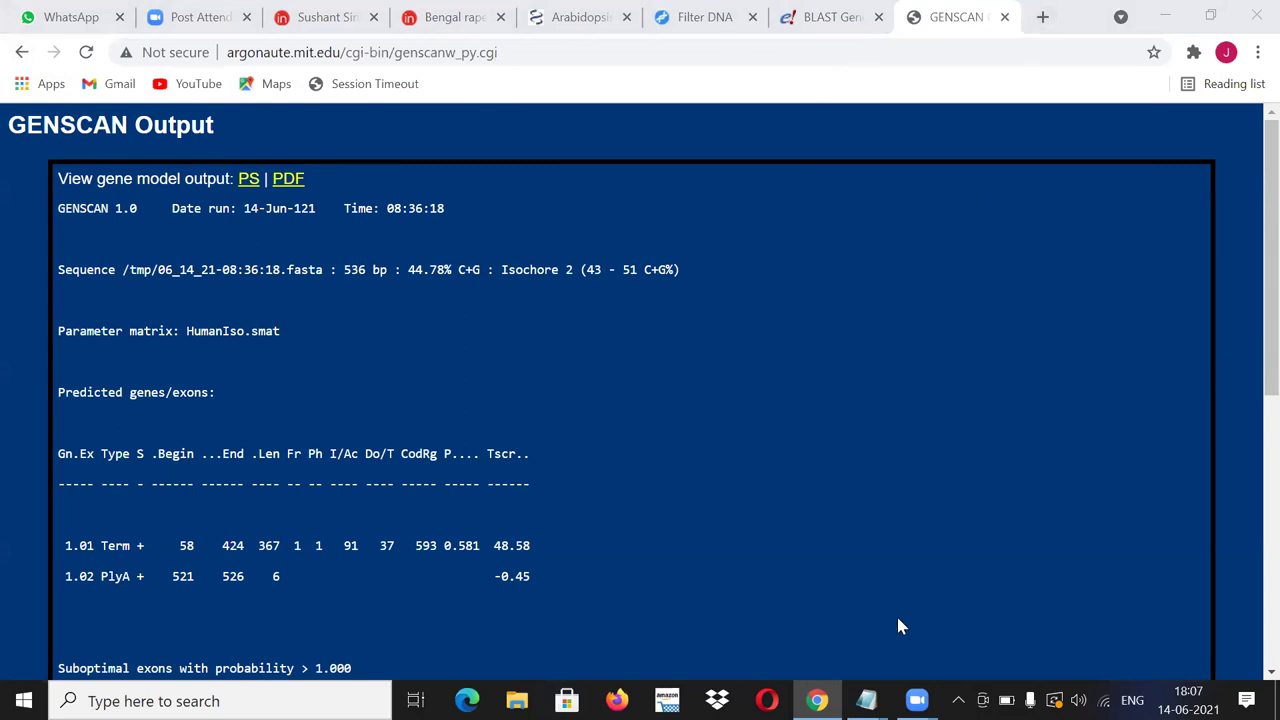
mouse_move(817, 700)
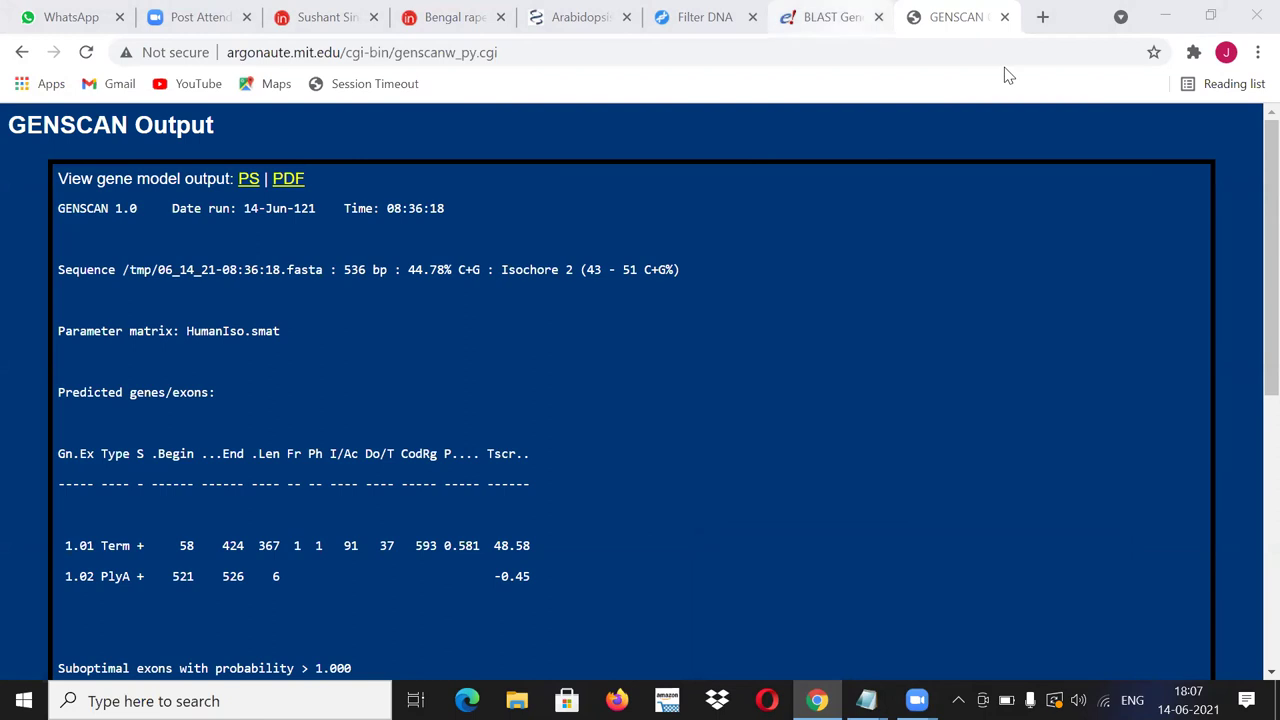
Step: Review the alignment details and the full extent of the selected Sorghum sequence on the BLAST Genomic Sequence page
key("ctrl+shift+Tab")
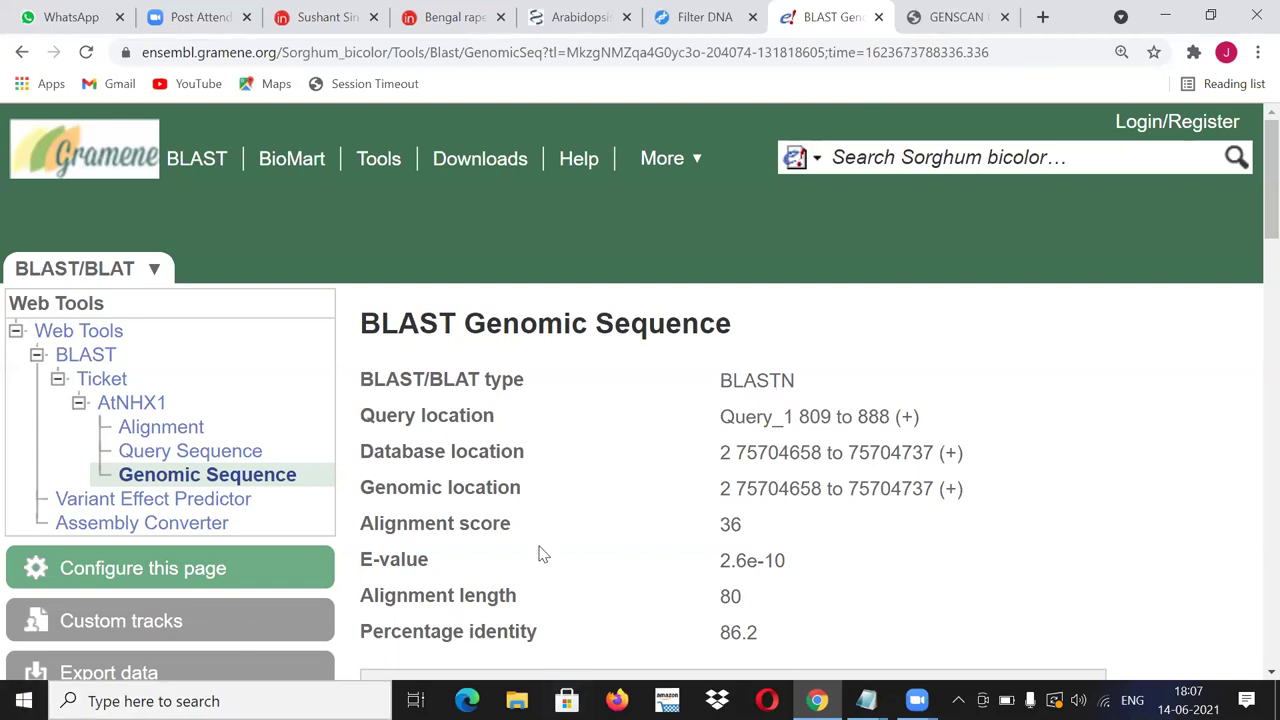
scroll(565, 484, "down", 4)
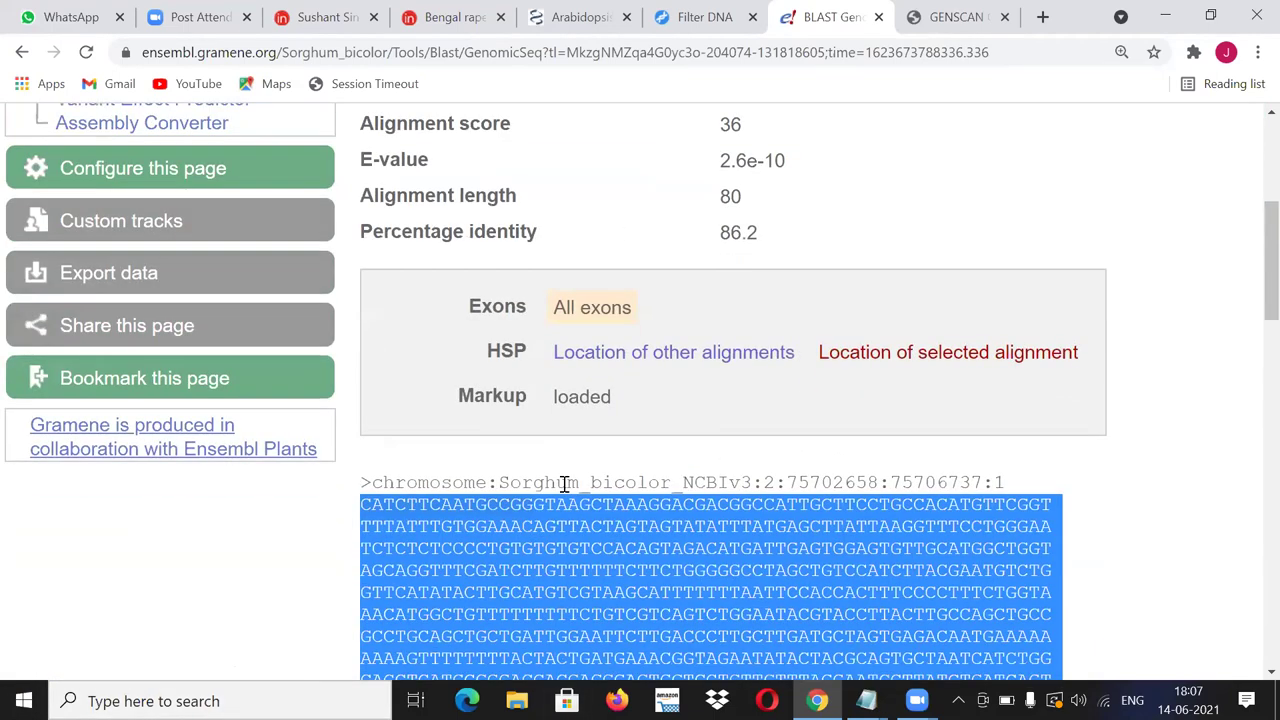
scroll(565, 484, "down", 2)
scroll(565, 484, "up", 2)
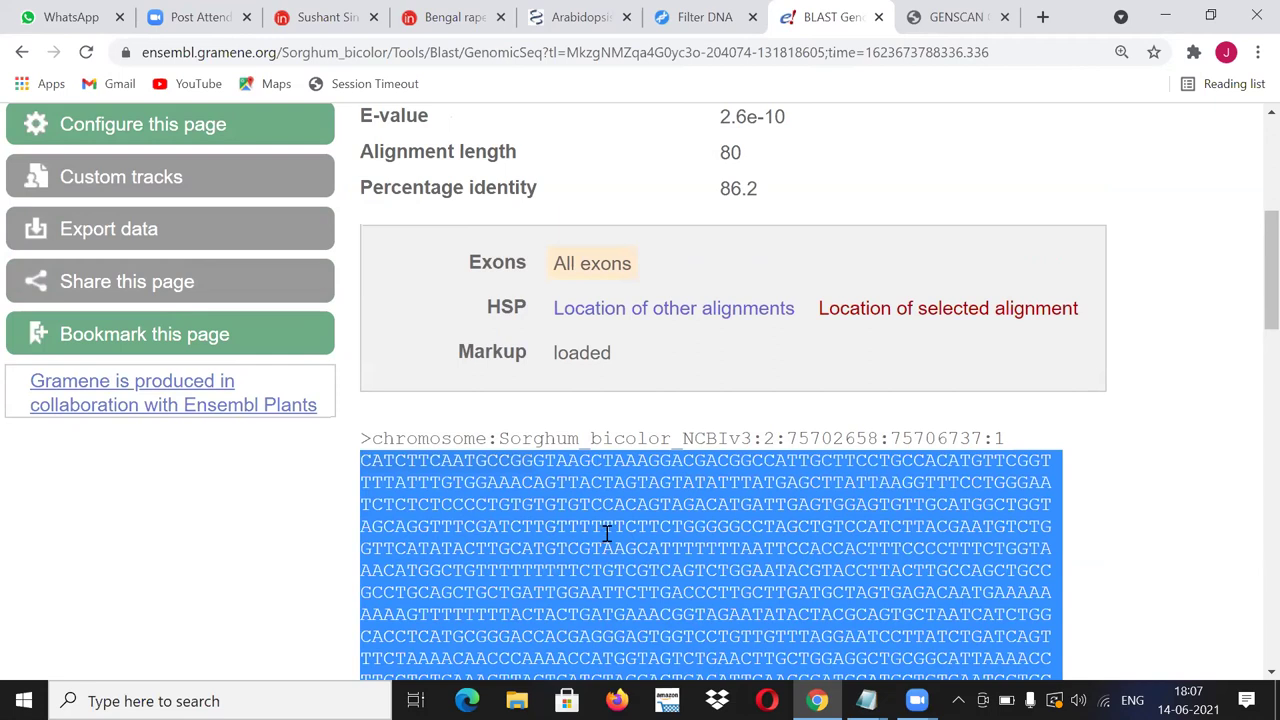
scroll(606, 535, "down", 5)
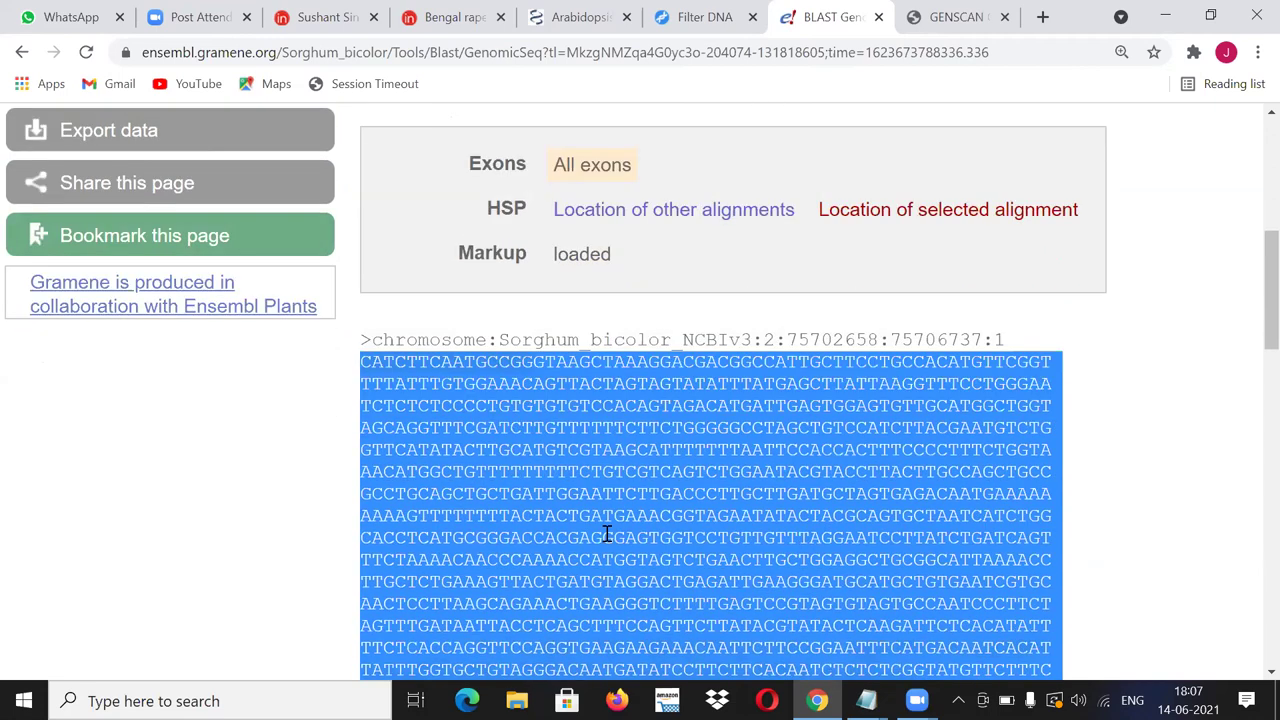
scroll(606, 535, "down", 10)
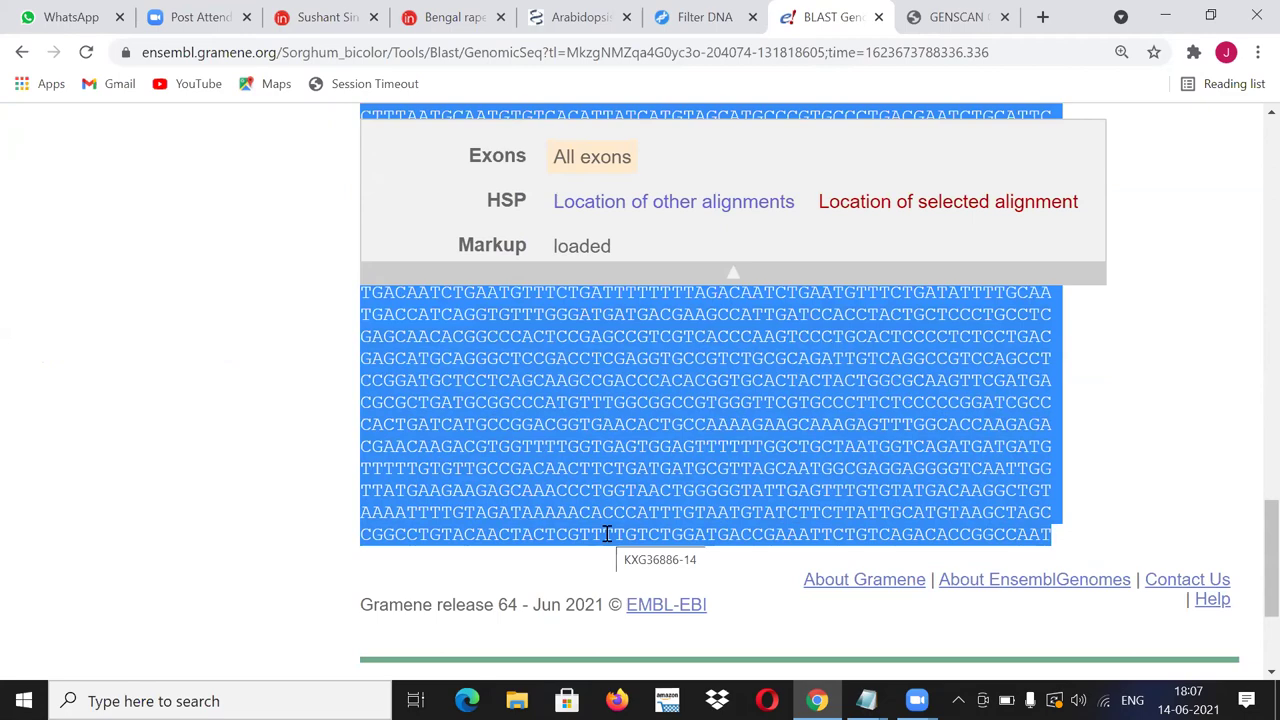
scroll(606, 535, "up", 10)
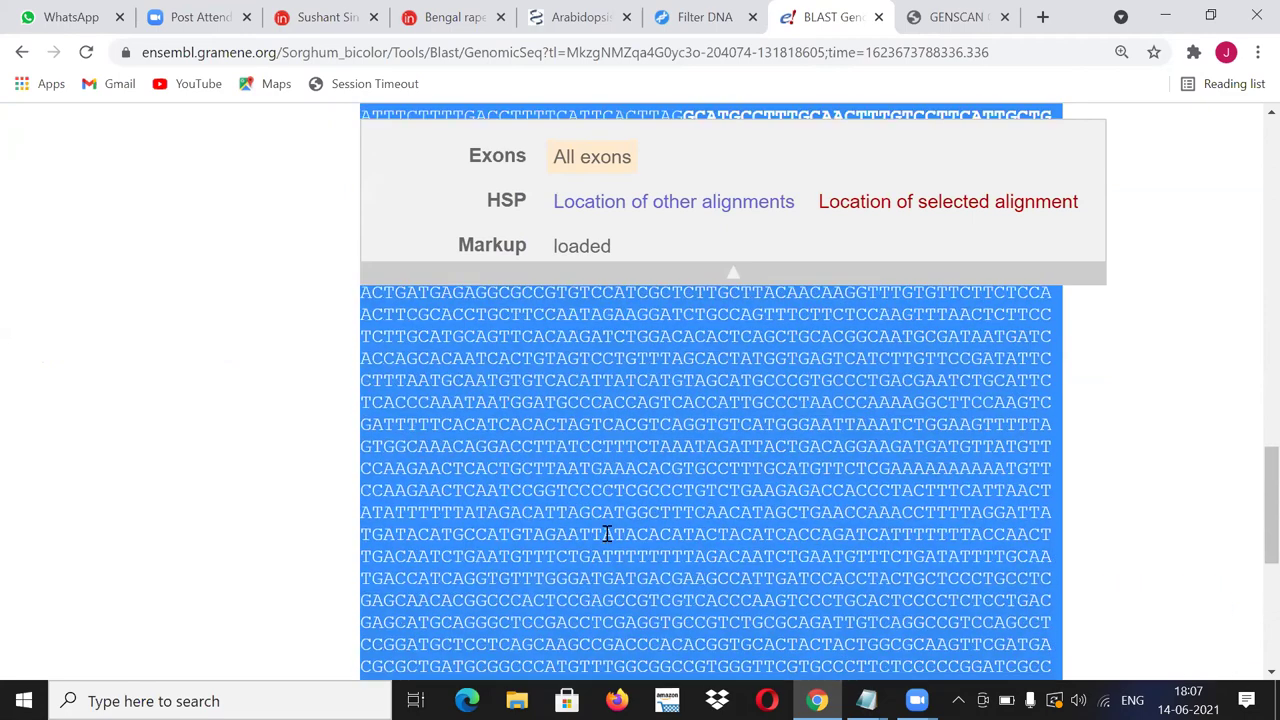
scroll(609, 535, "up", 5)
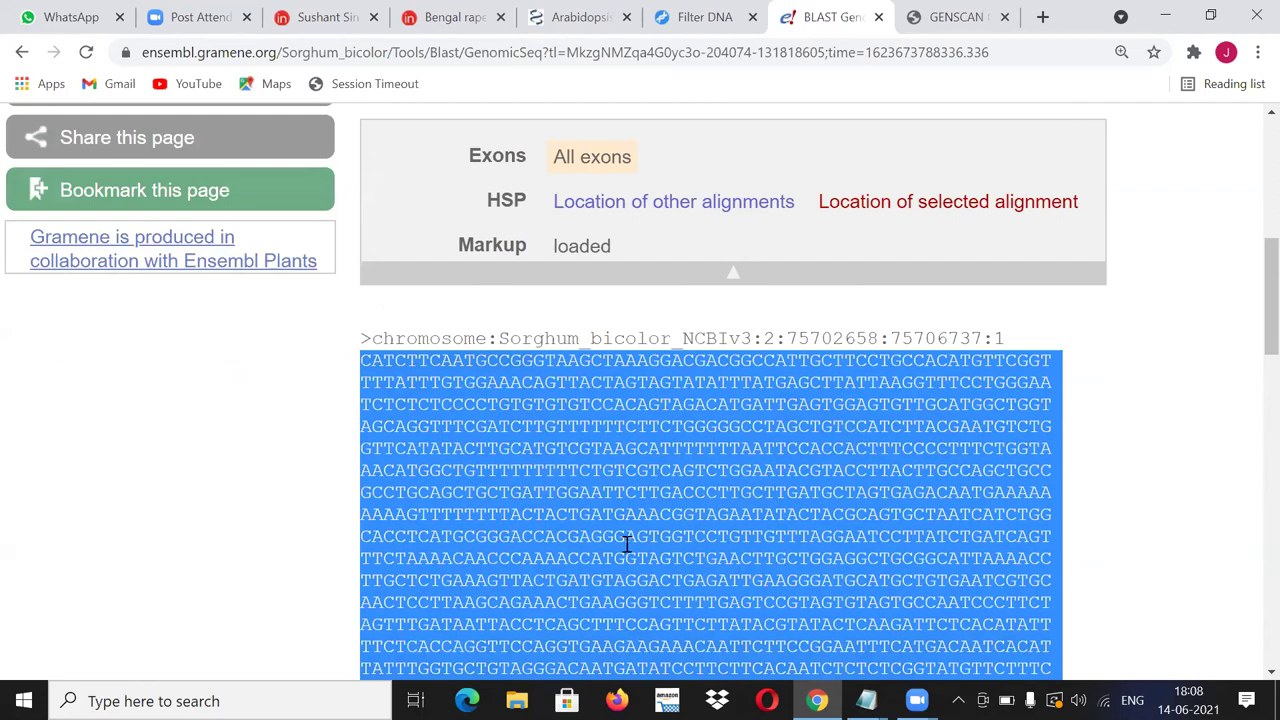
scroll(709, 466, "up", 2)
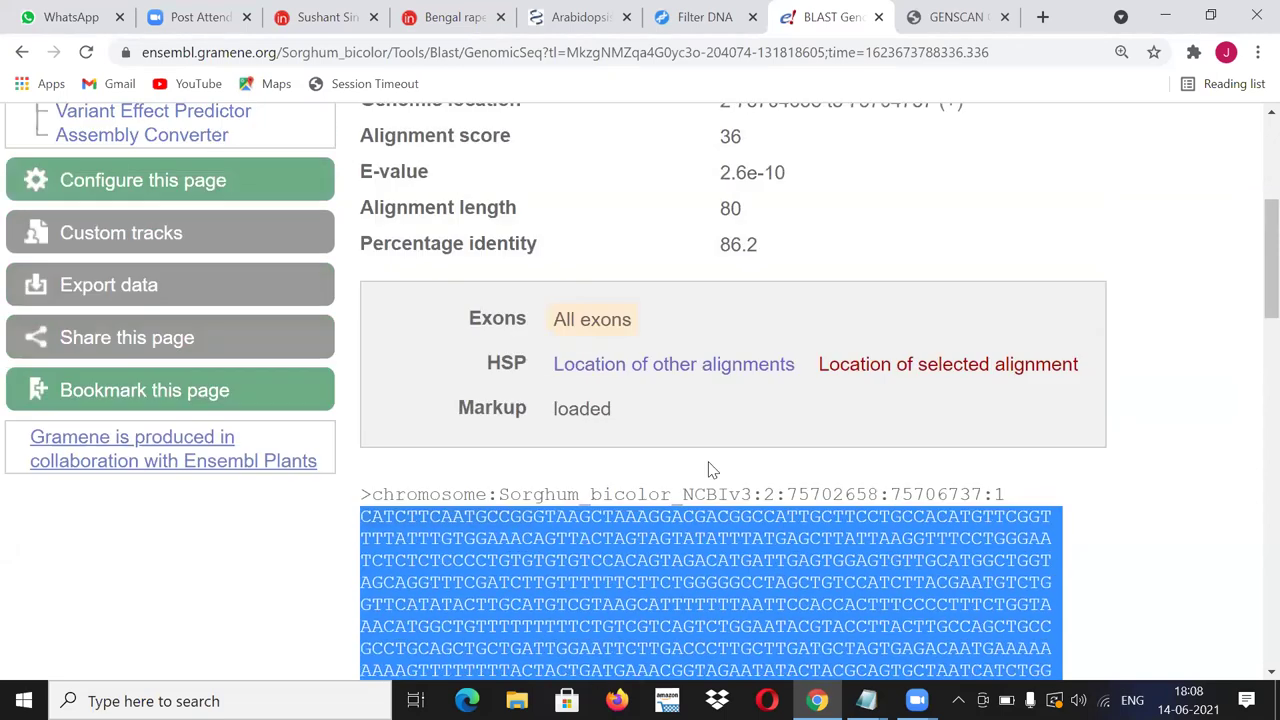
scroll(686, 491, "up", 4)
scroll(686, 491, "up", 1)
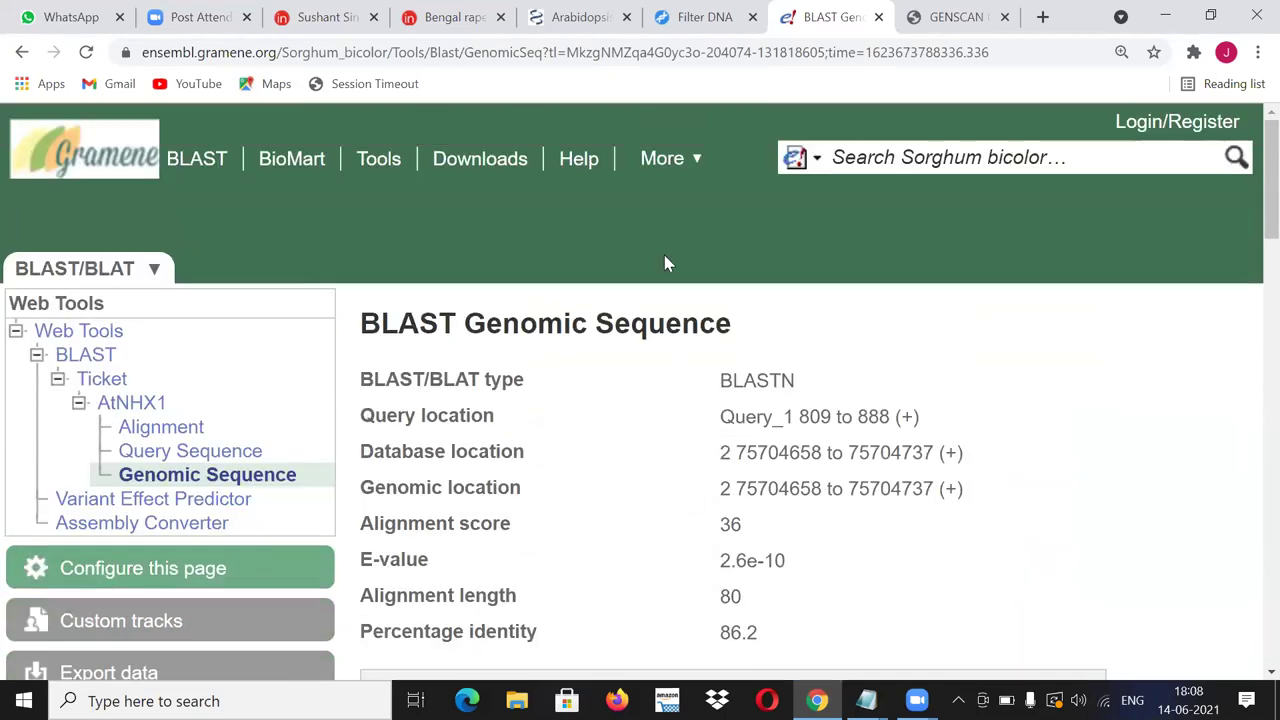
Step: Revisit the Filter DNA page and the highlighted coding sequence in the Arabidopsis NHX1 mRNA record
left_click(702, 30)
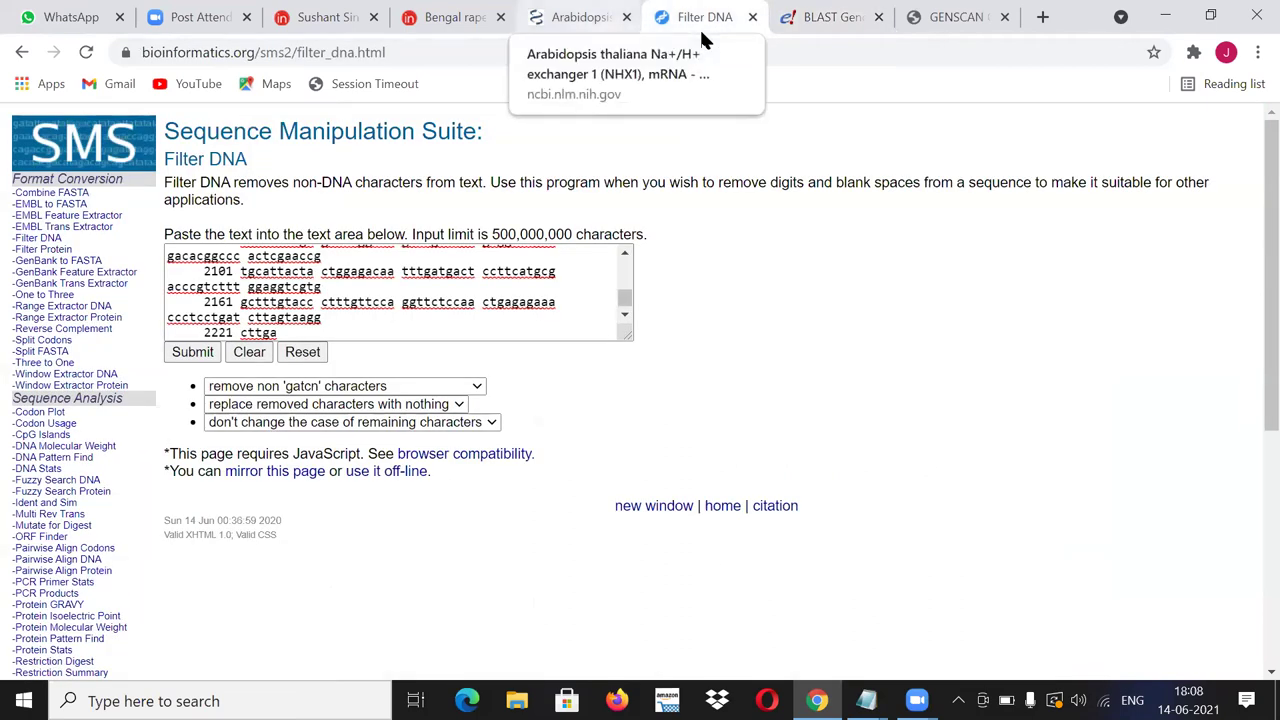
key("ctrl+shift+Tab")
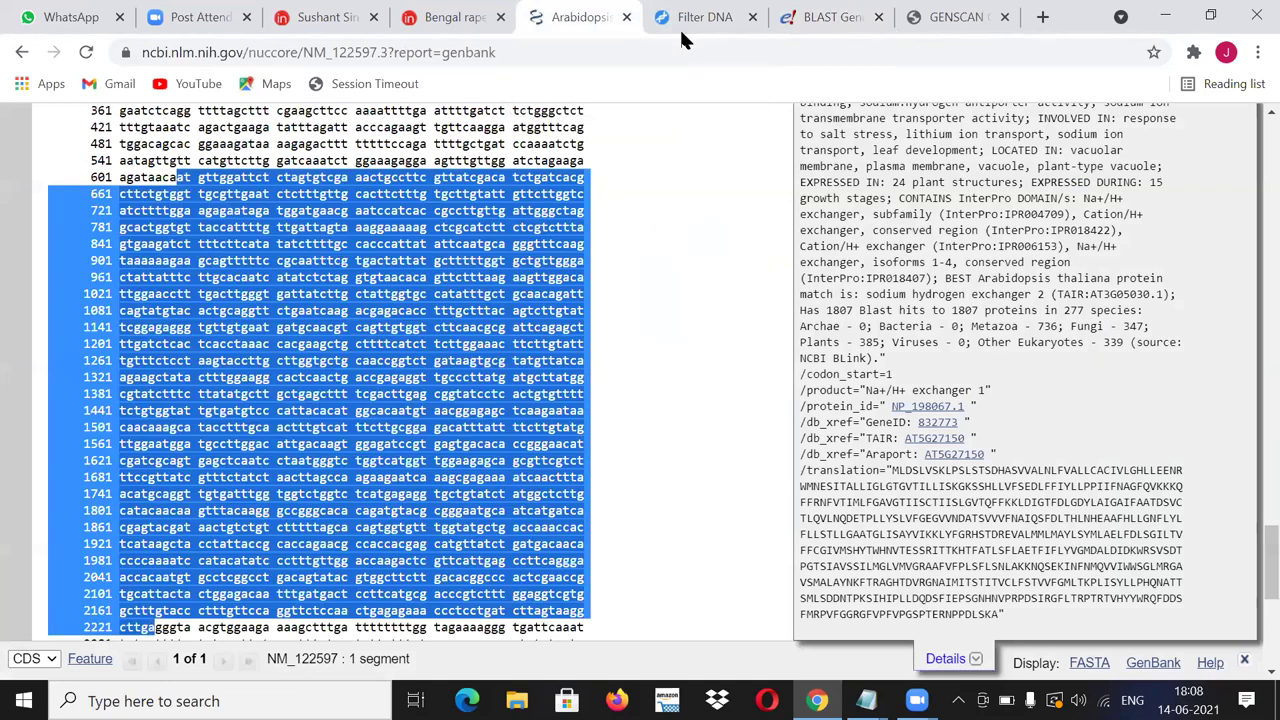
left_click(686, 30)
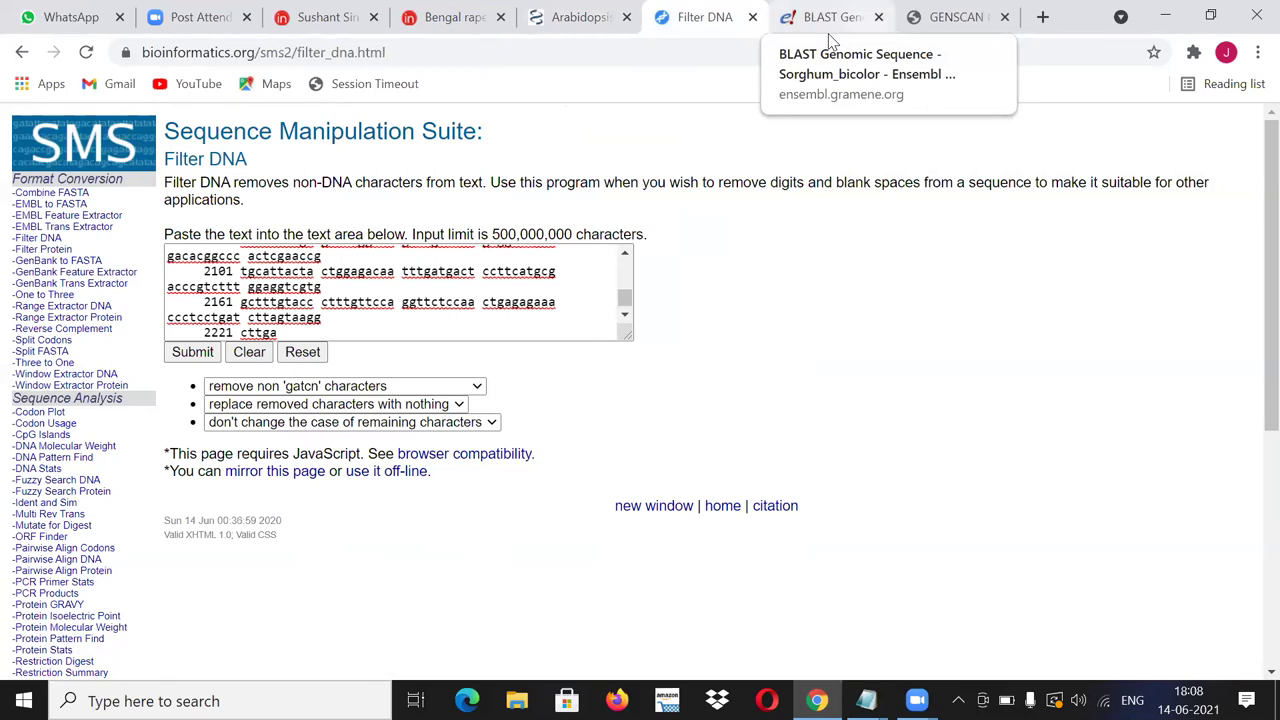
Step: Return to the BLAST Genomic Sequence page and close the two unrelated LinkedIn tabs
left_click(829, 22)
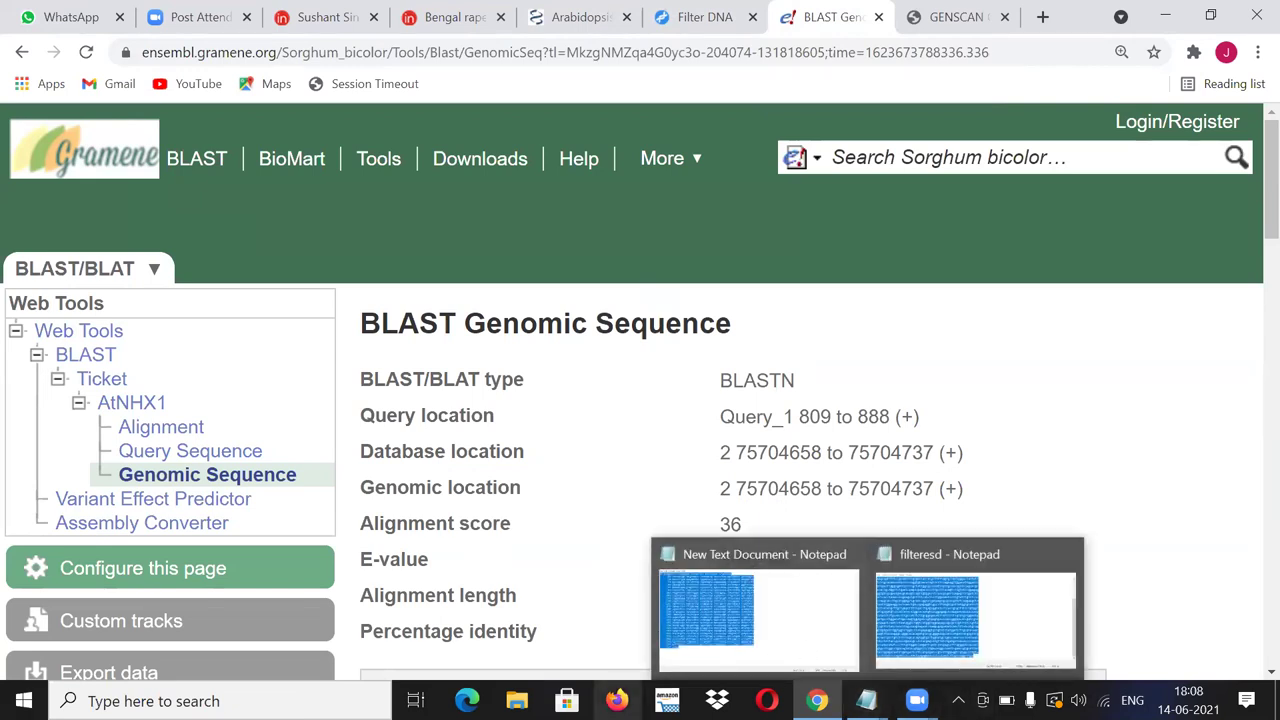
left_click(373, 17)
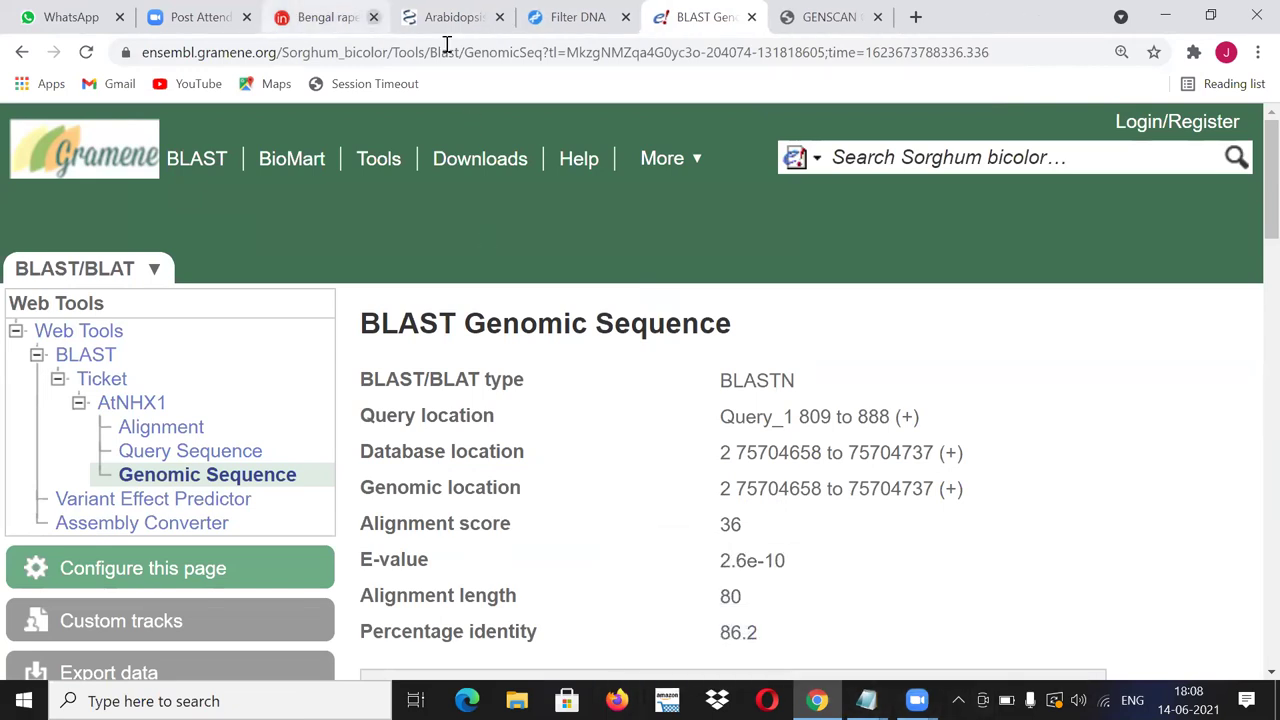
left_click(373, 17)
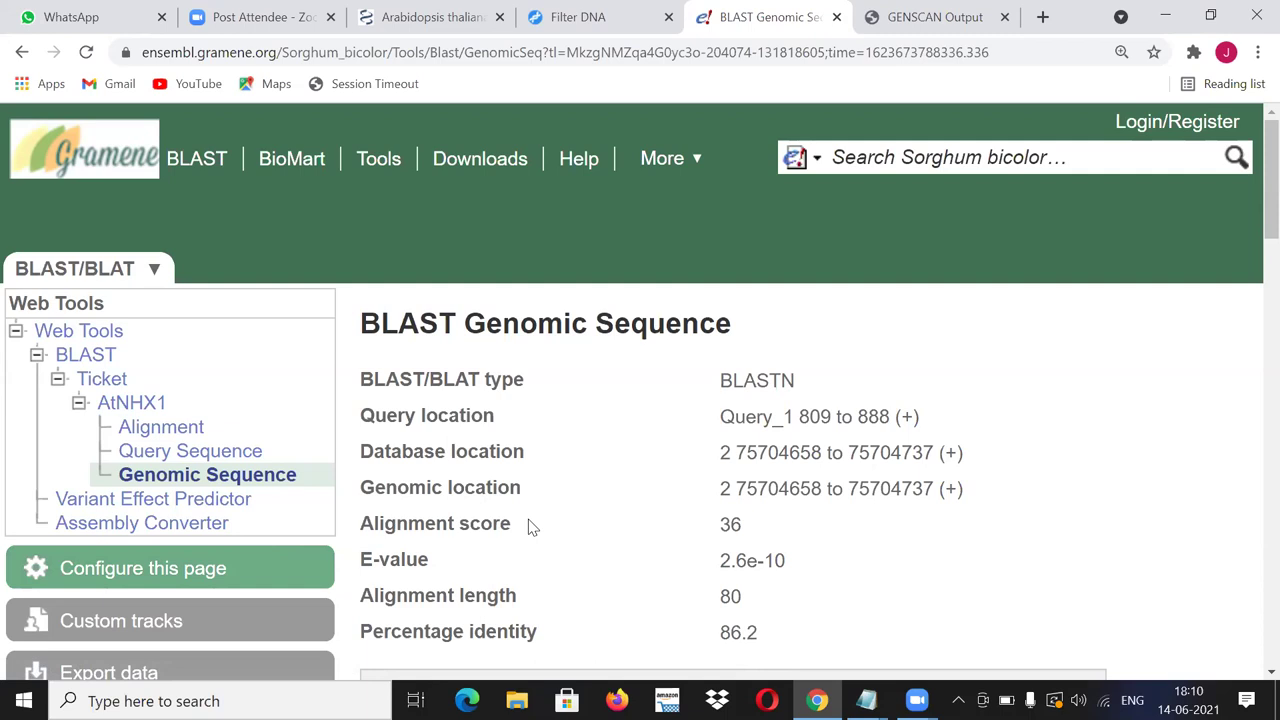
Step: Open the genomic sequence page's display configuration and set the 5' flanking sequence (upstream) to 10000
scroll(532, 527, "down", 3)
scroll(528, 526, "up", 2)
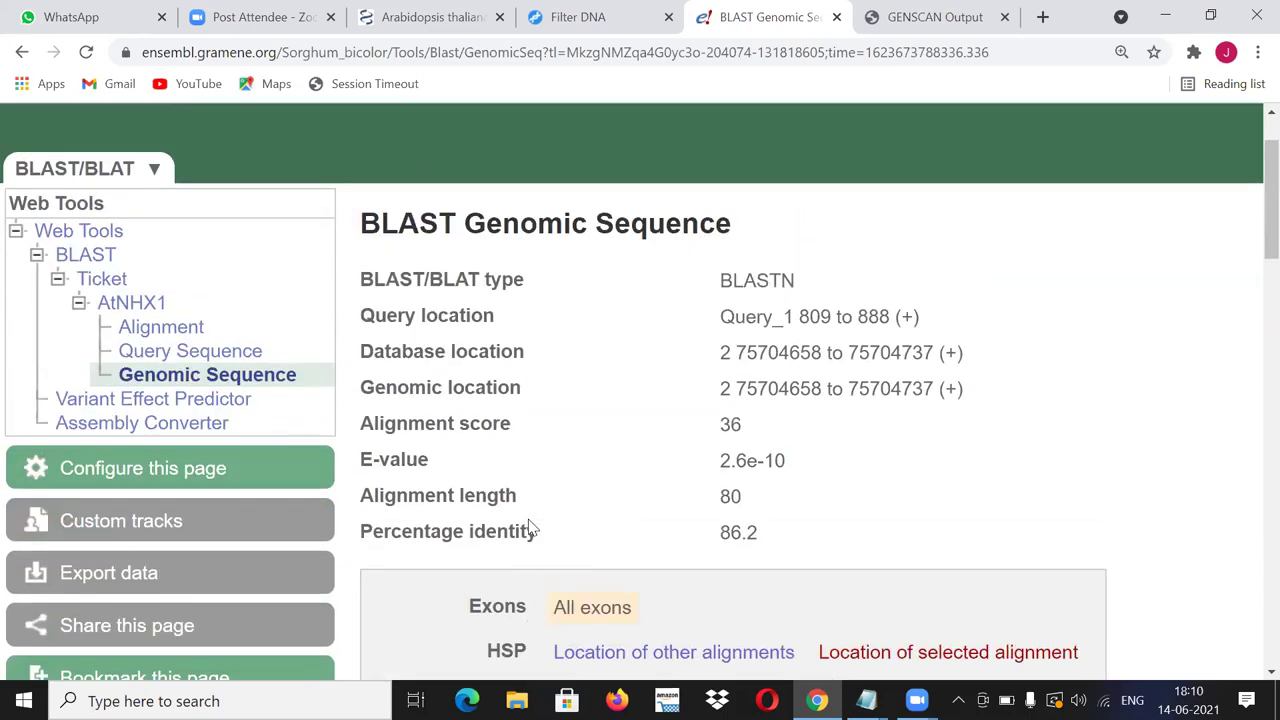
left_click(116, 474)
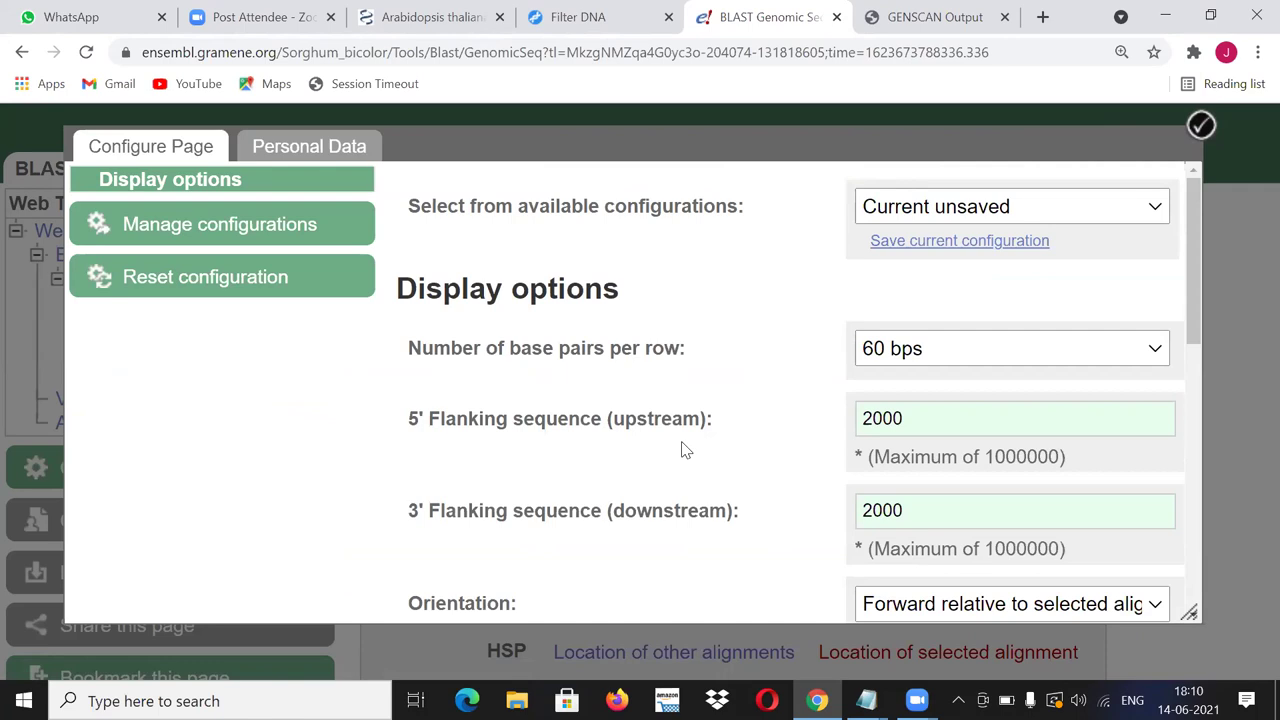
left_click(862, 420)
left_click_drag(860, 420, 869, 421)
key("BackSpace")
type("10")
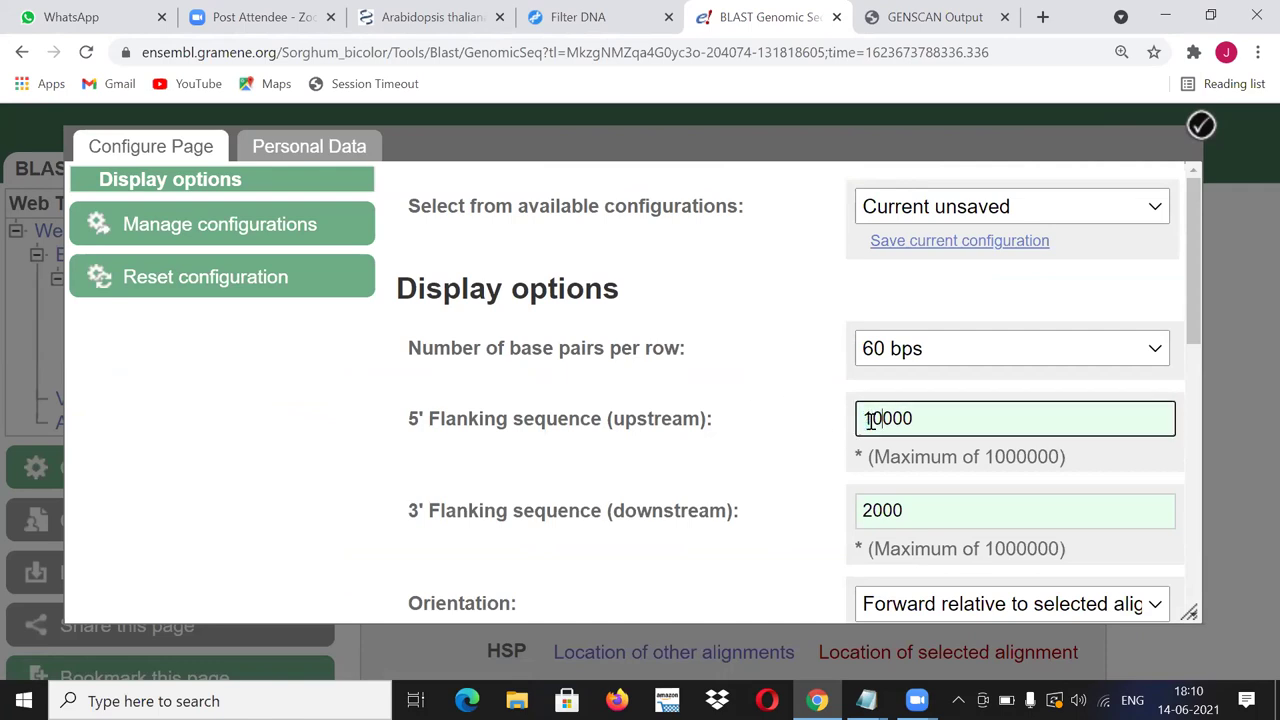
Step: Set the 3' flanking sequence (downstream) to 10000 and apply the configuration to reload the genomic sequence
left_click(866, 510)
left_click_drag(861, 510, 868, 511)
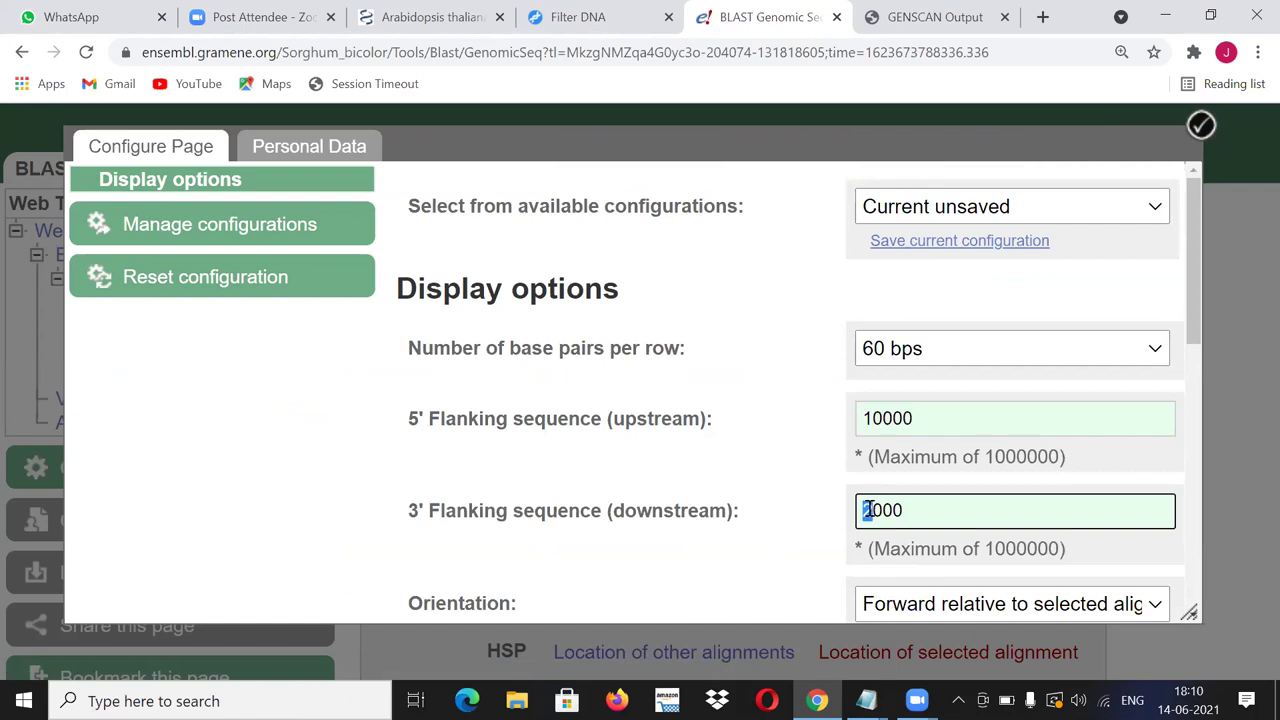
key("BackSpace")
type("10")
scroll(880, 490, "down", 2)
scroll(966, 472, "down", 5)
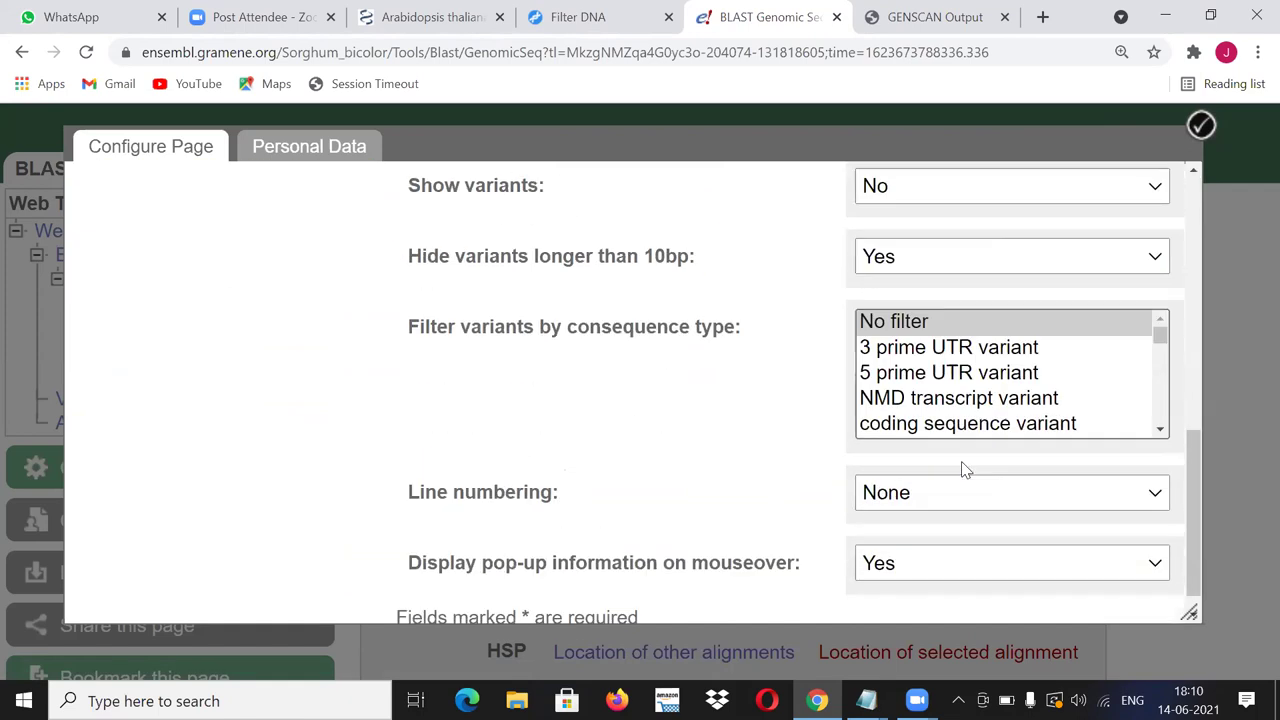
scroll(966, 472, "up", 7)
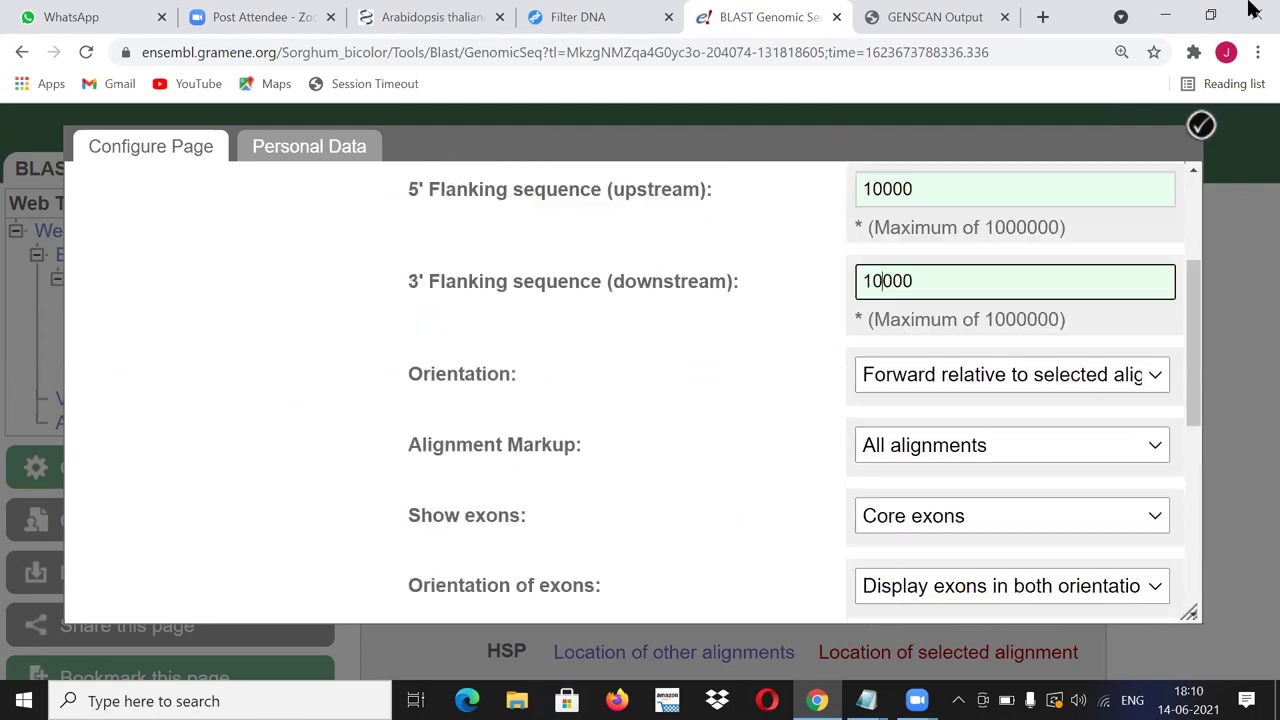
left_click(1202, 128)
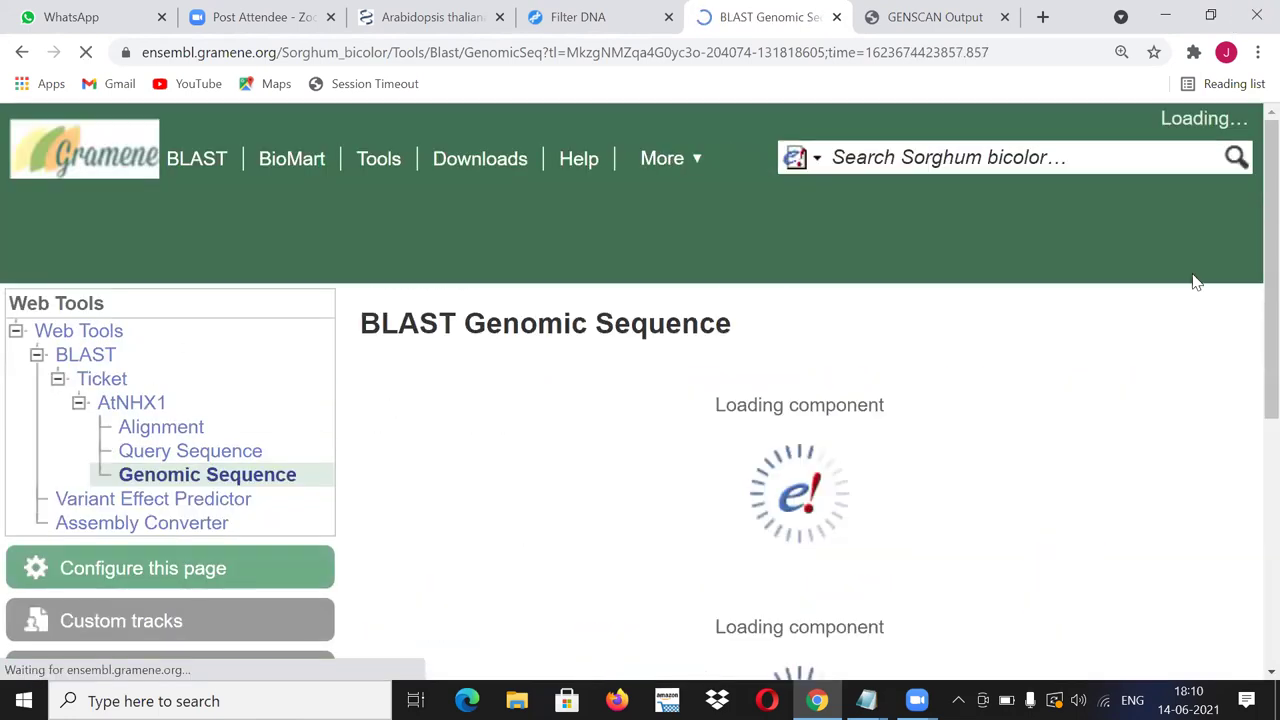
Step: Select the entire extended Sorghum genomic sequence, from the first base below the chromosome header to the last base
scroll(993, 413, "down", 3)
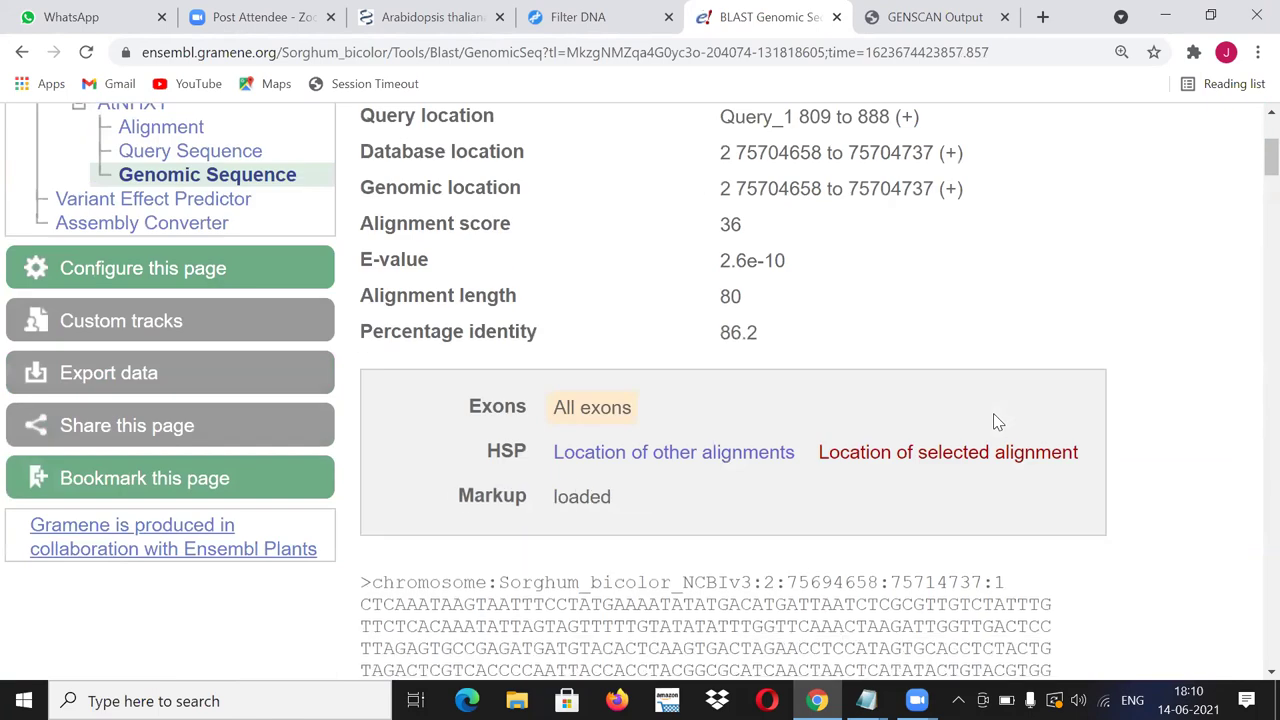
scroll(993, 413, "down", 5)
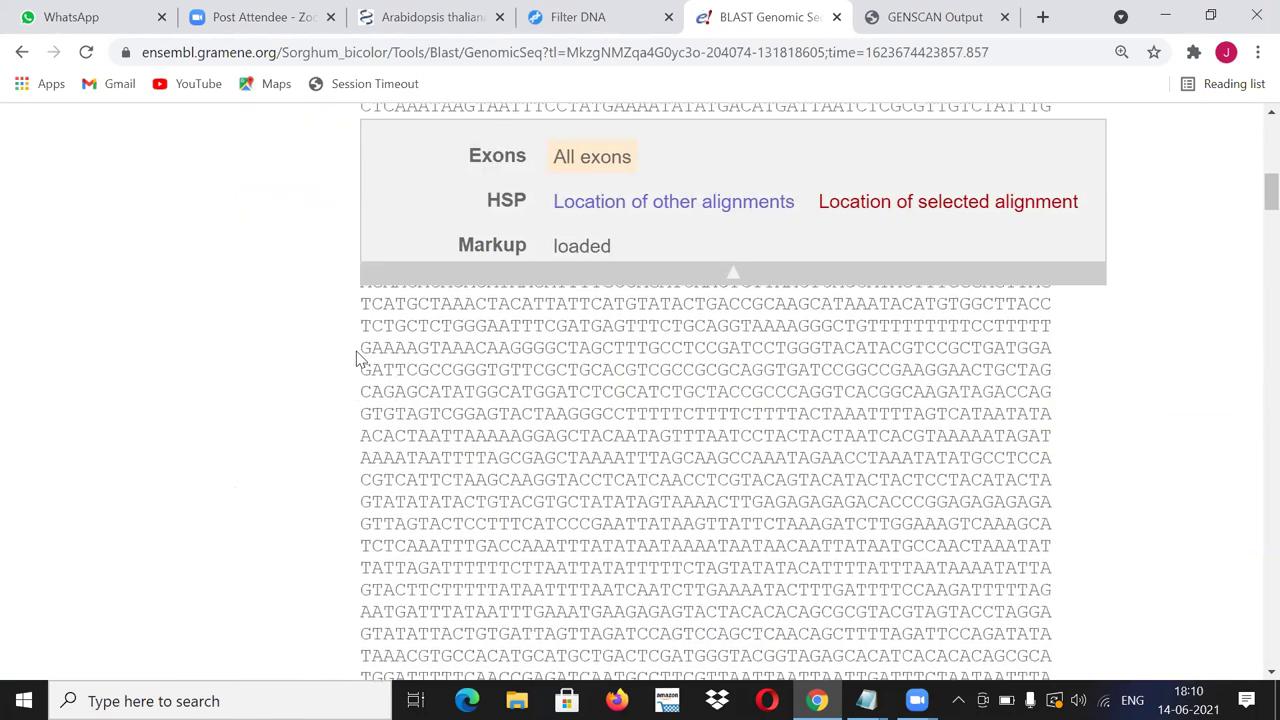
scroll(360, 357, "up", 3)
scroll(365, 357, "up", 1)
left_click_drag(365, 357, 637, 691)
scroll(651, 654, "down", 10)
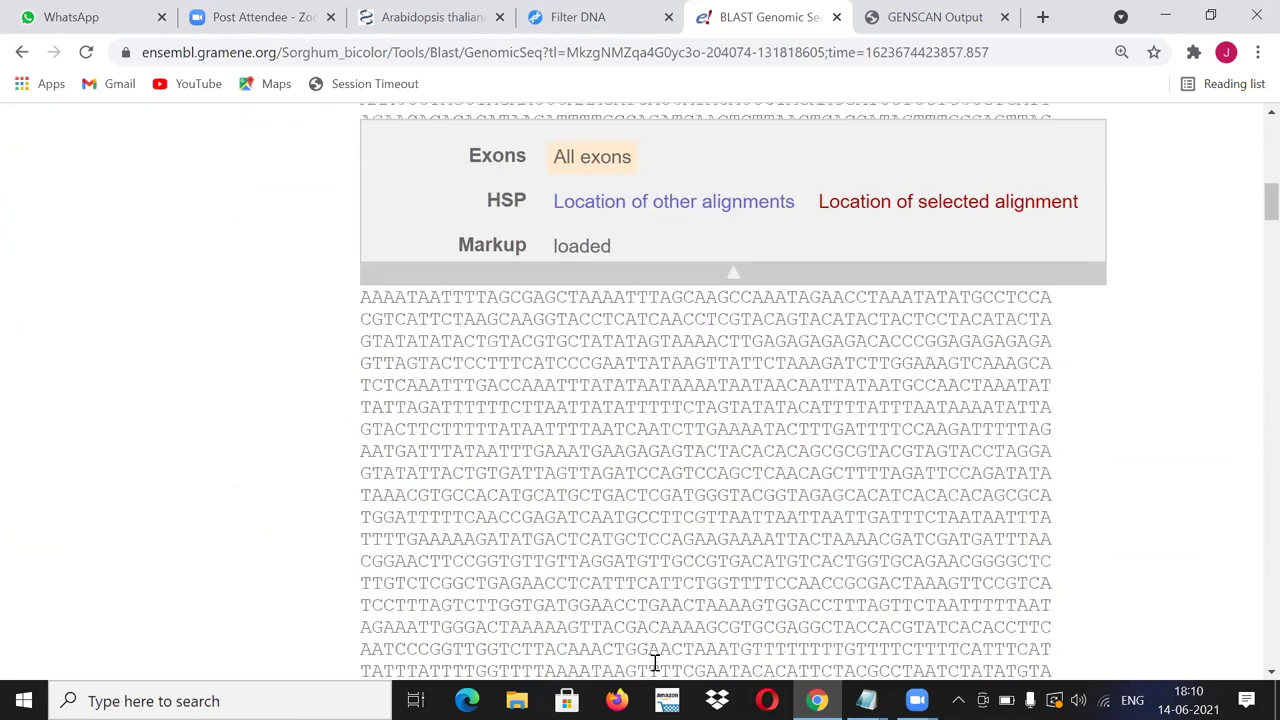
scroll(794, 663, "down", 10)
scroll(829, 298, "down", 10)
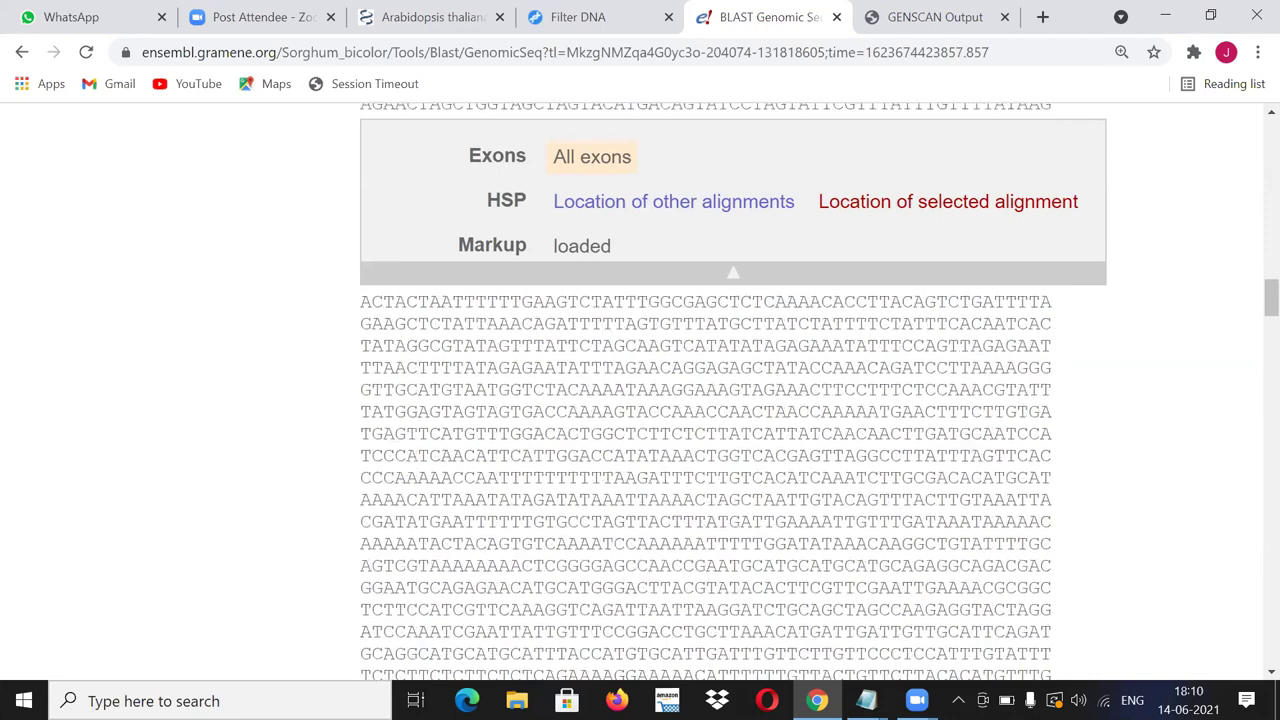
scroll(820, 298, "down", 5)
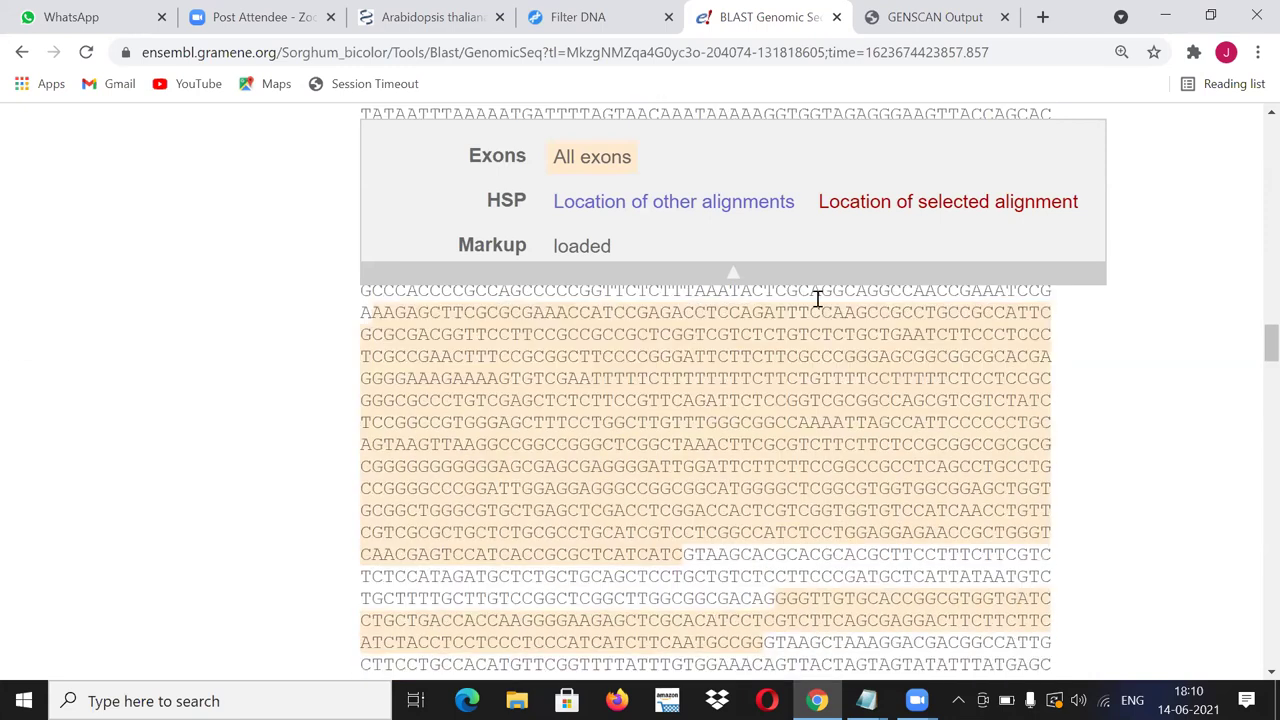
double_click(816, 304)
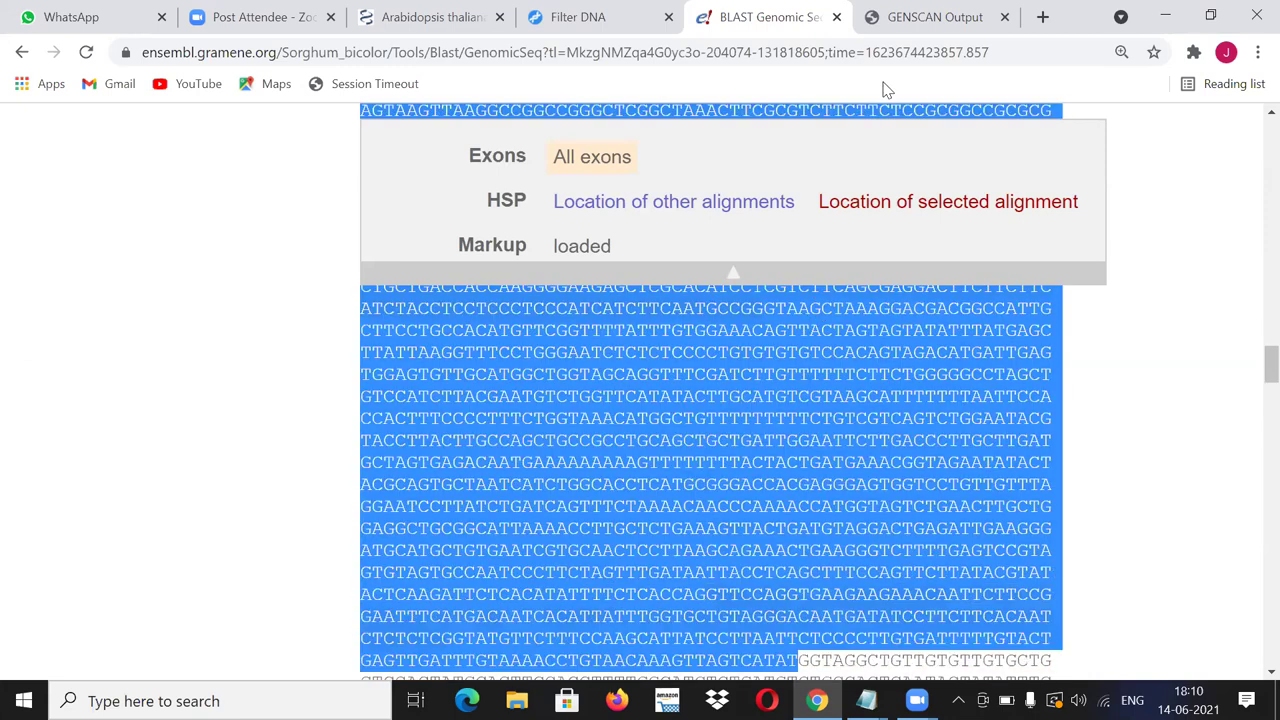
key("shift+Page_Down")
key("shift+Page_Down")
scroll(911, 291, "down", 15)
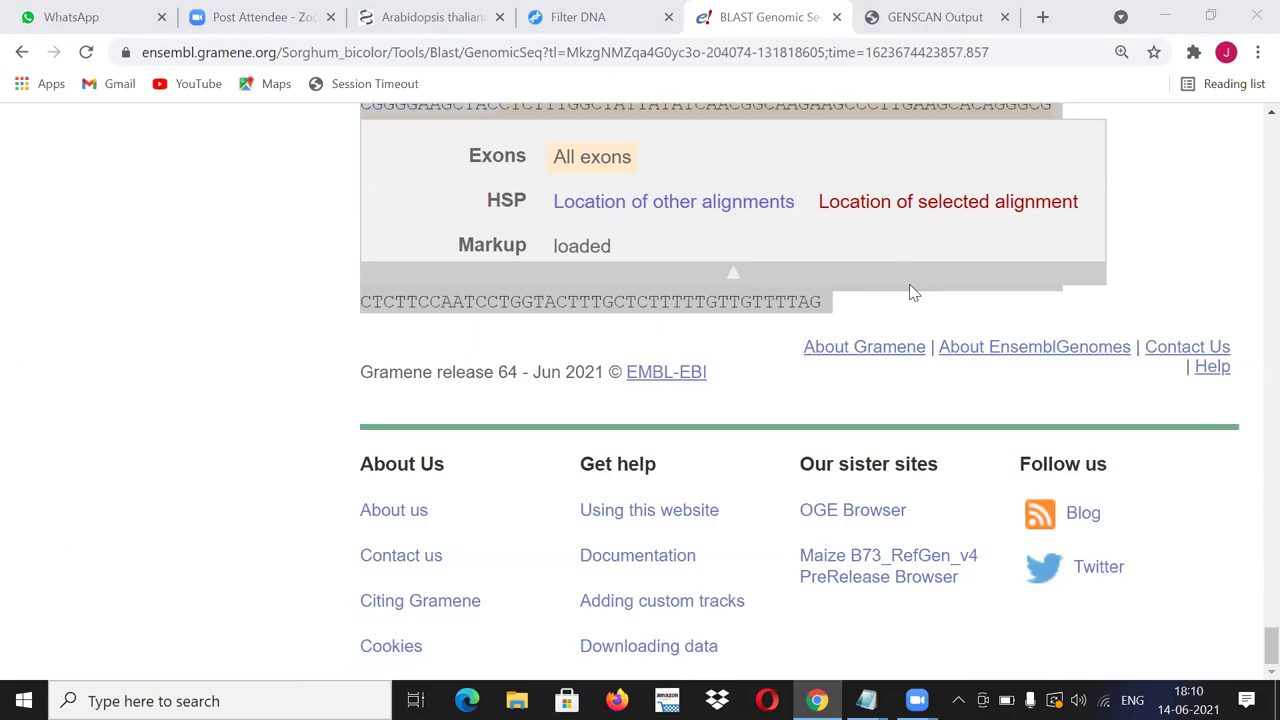
scroll(943, 171, "up", 10)
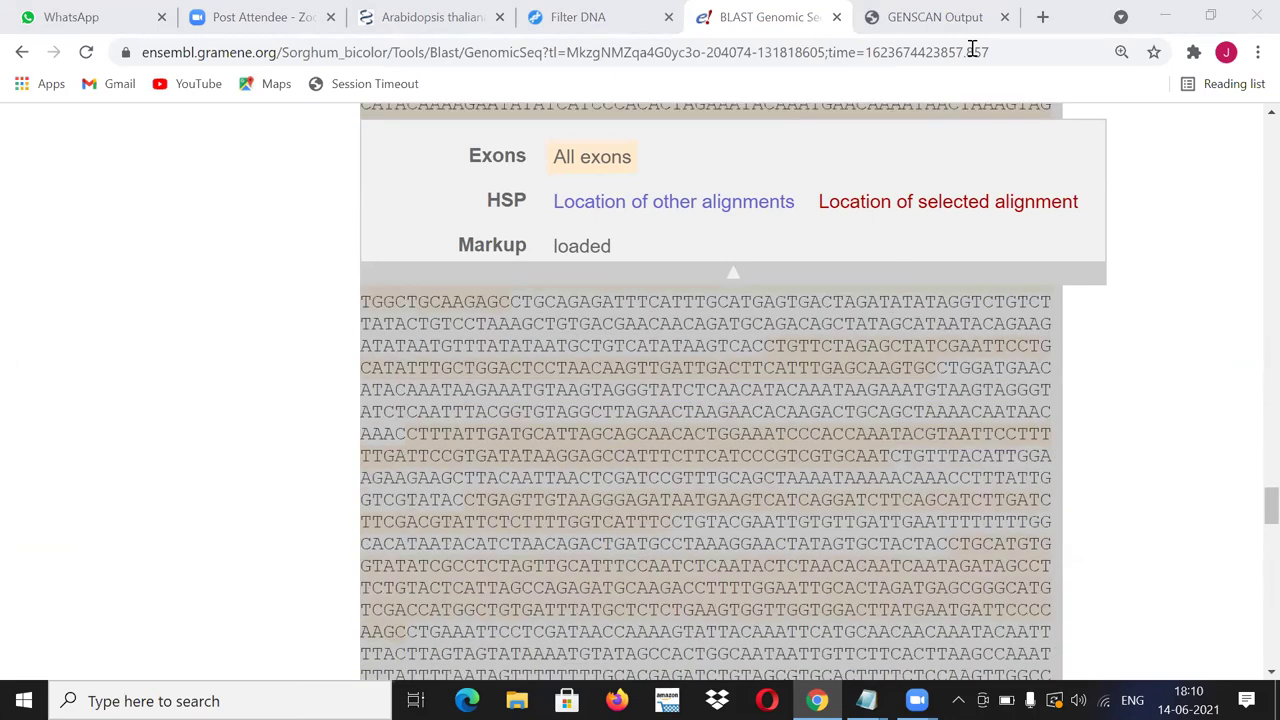
scroll(985, 235, "up", 5)
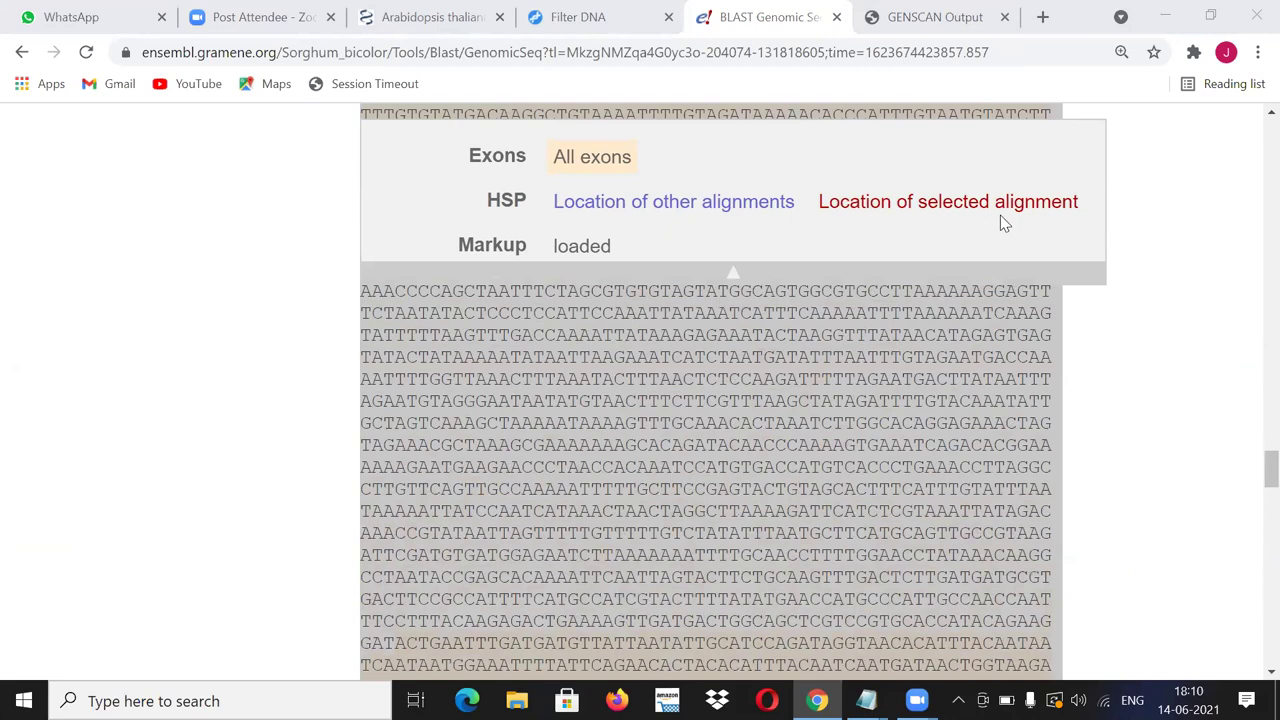
scroll(1000, 216, "up", 10)
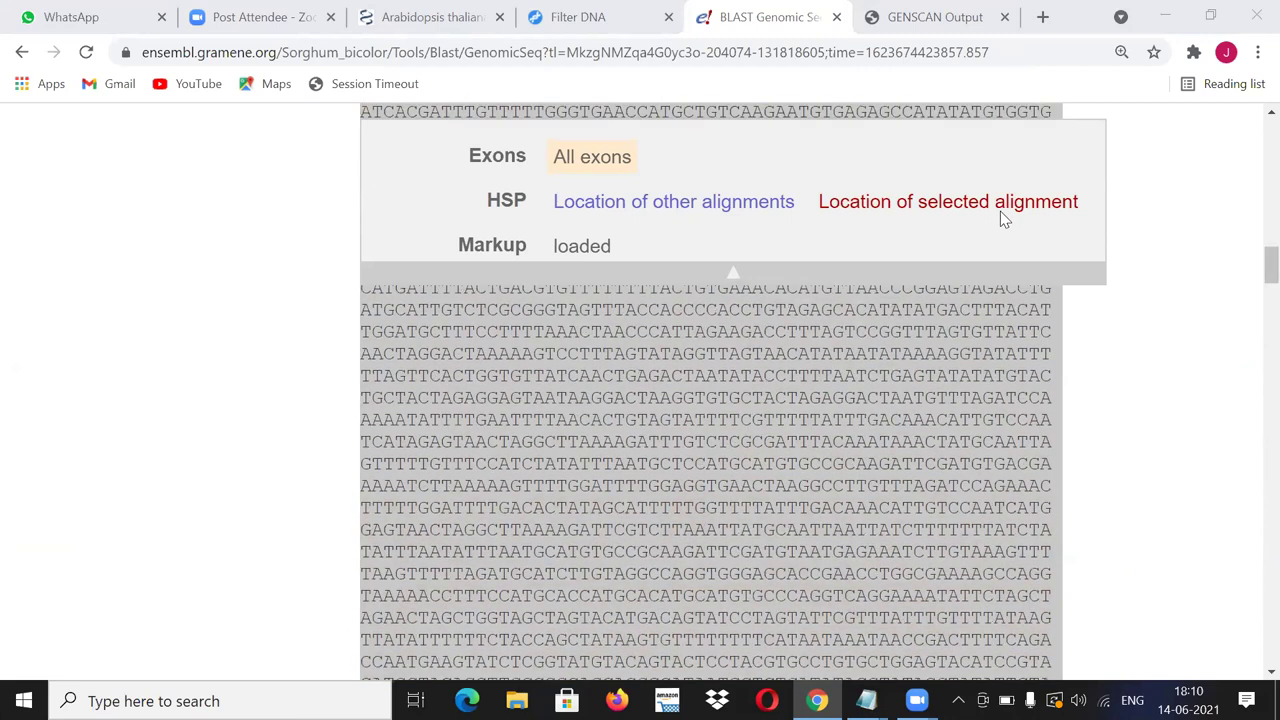
Step: Return to the GENSCAN input form, clear the old DNA sequence and paste the copied extended Sorghum genomic sequence
scroll(483, 308, "up", 10)
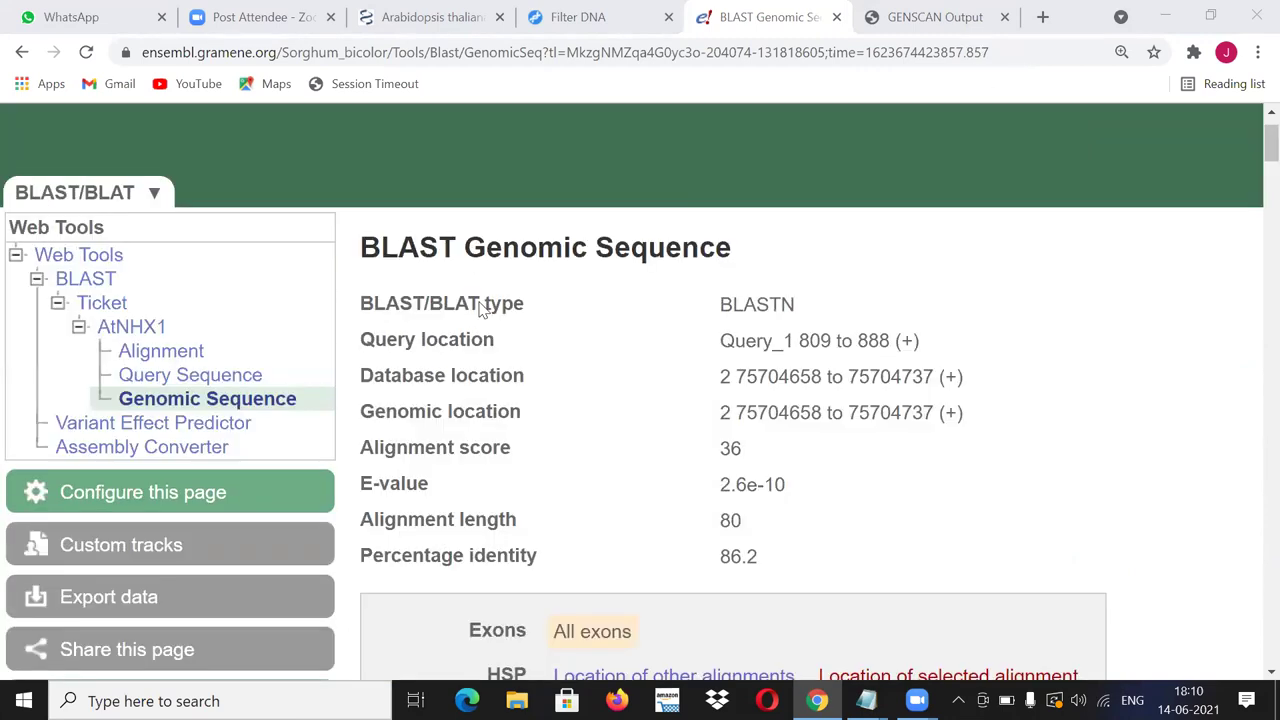
key("ctrl+Tab")
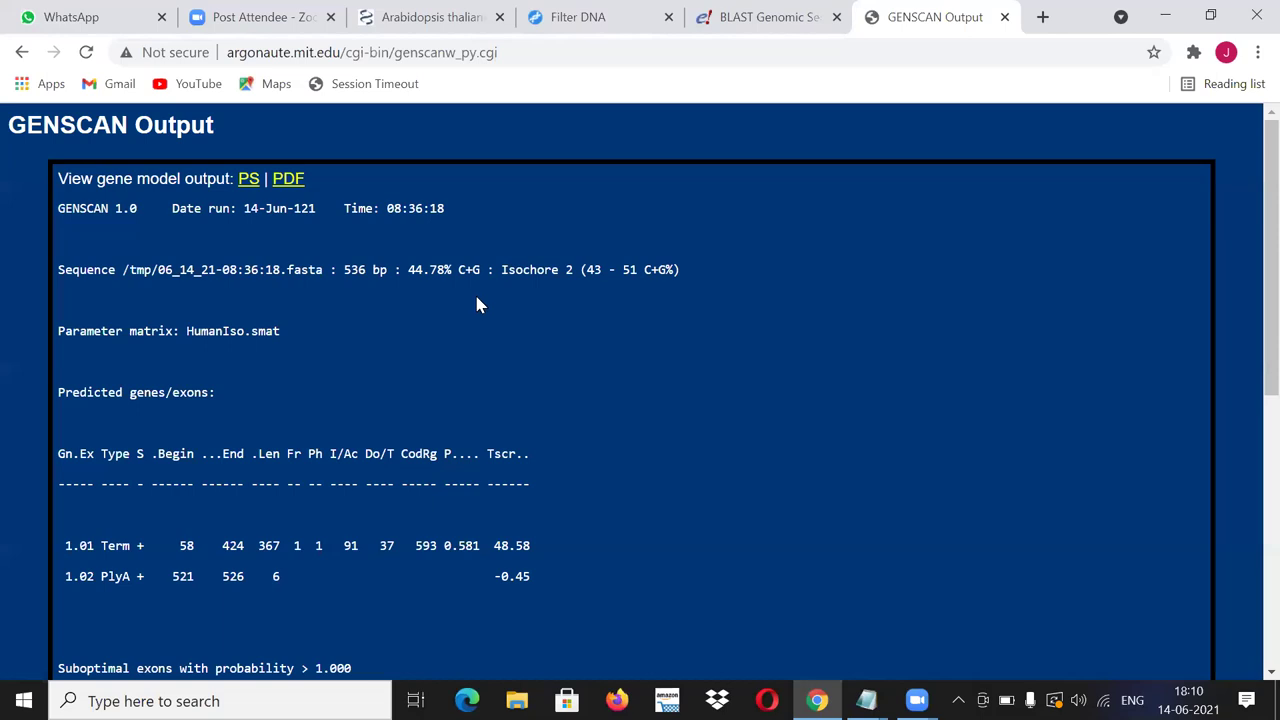
left_click(23, 52)
left_click(172, 340)
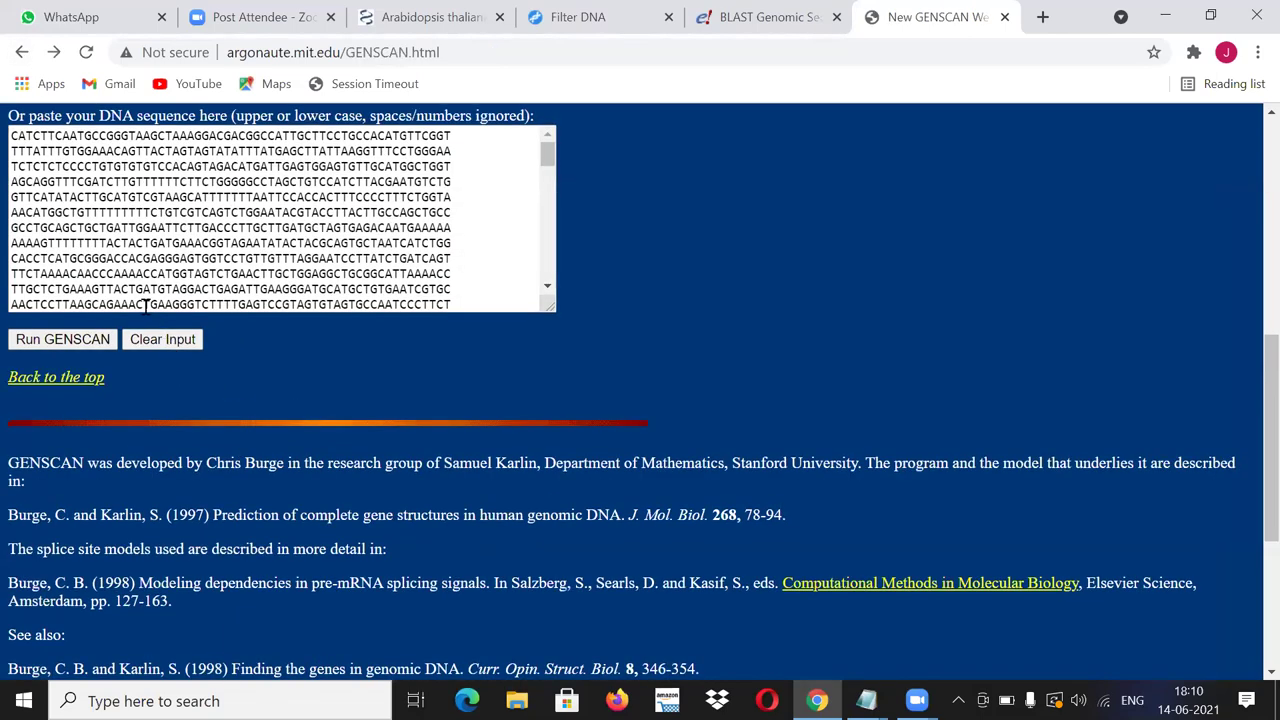
scroll(100, 400, "up", 1)
scroll(70, 440, "up", 4)
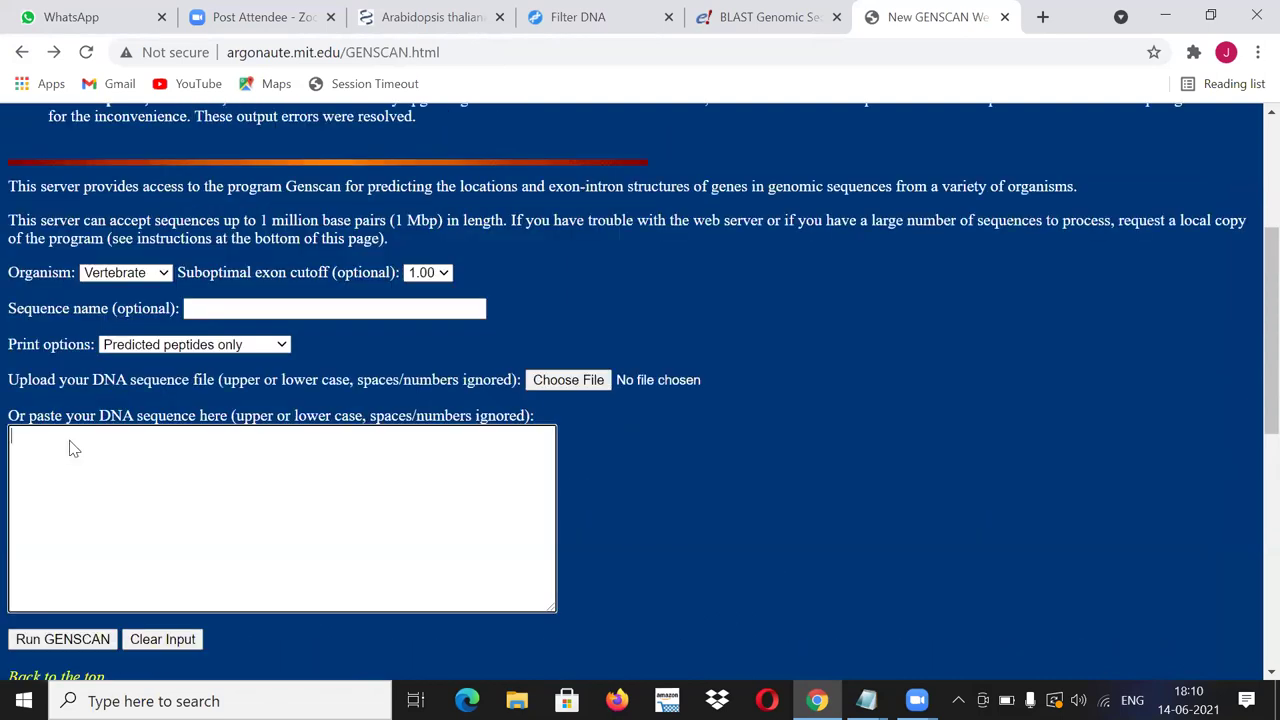
right_click(70, 440)
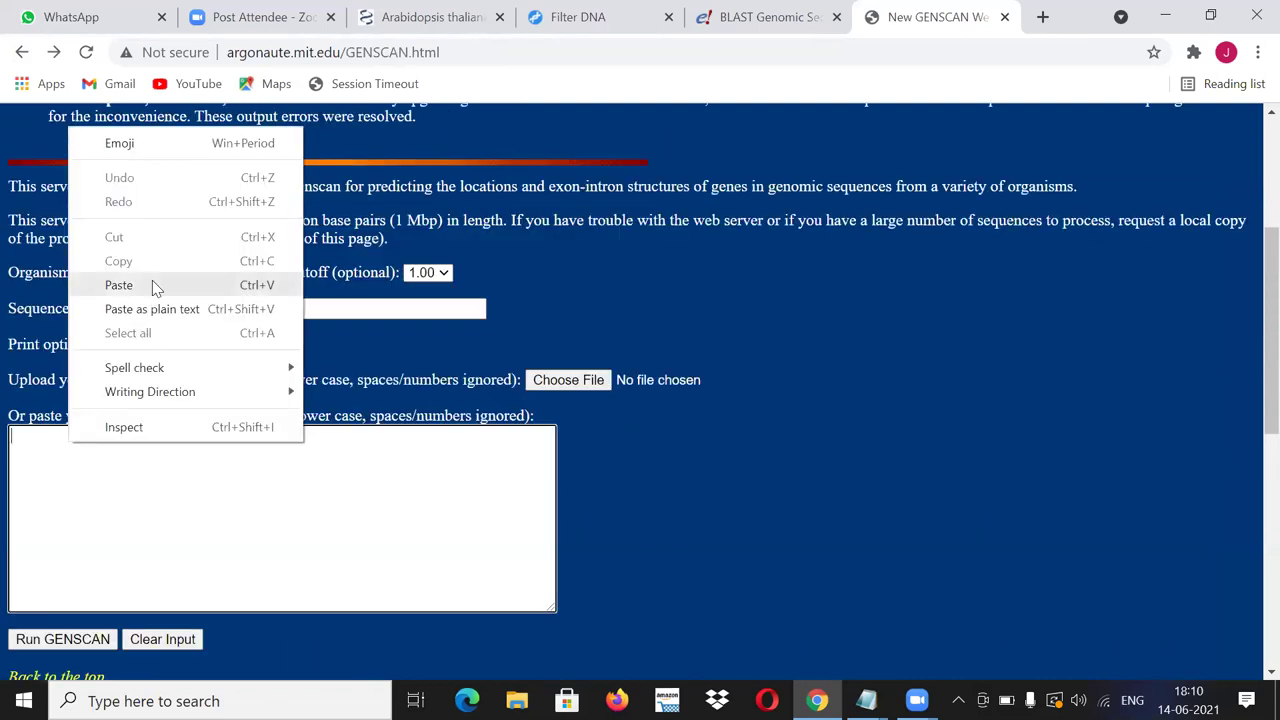
left_click(151, 286)
Step: Set the organism to Arabidopsis and the print option to Predicted CDS and peptides, and run GENSCAN
left_click(130, 272)
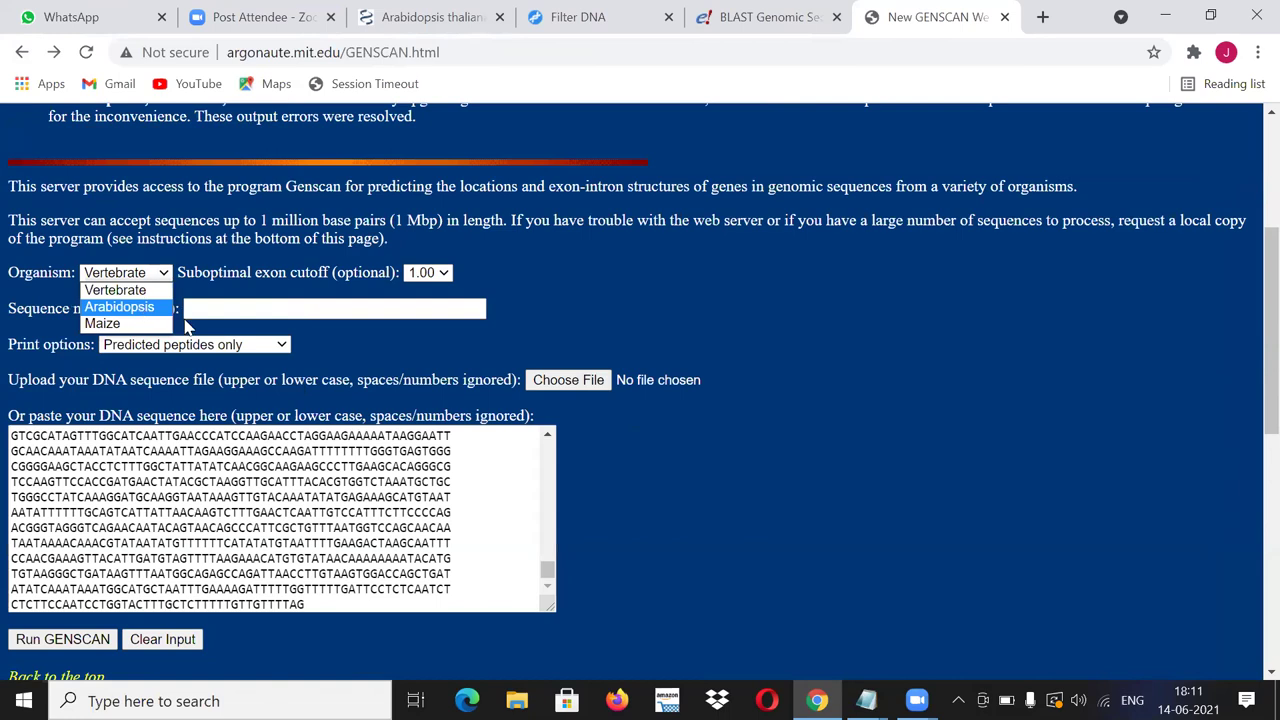
left_click(245, 352)
key("Down")
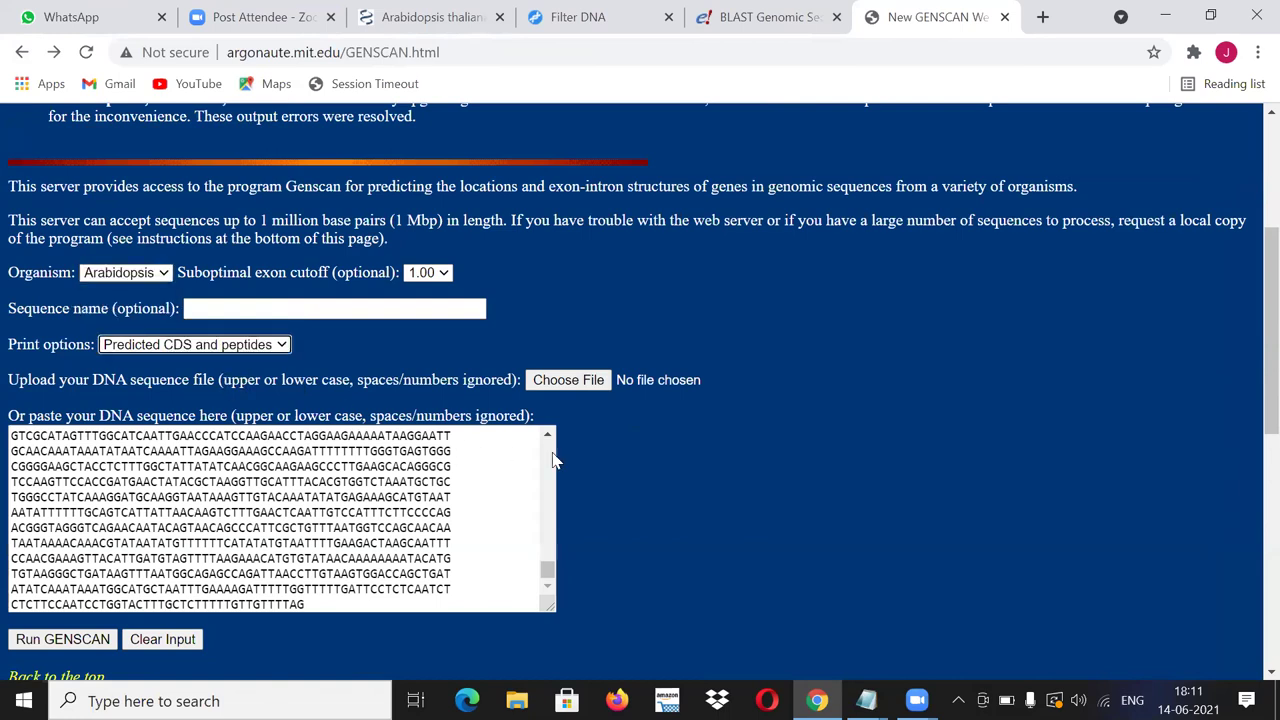
scroll(117, 445, "down", 2)
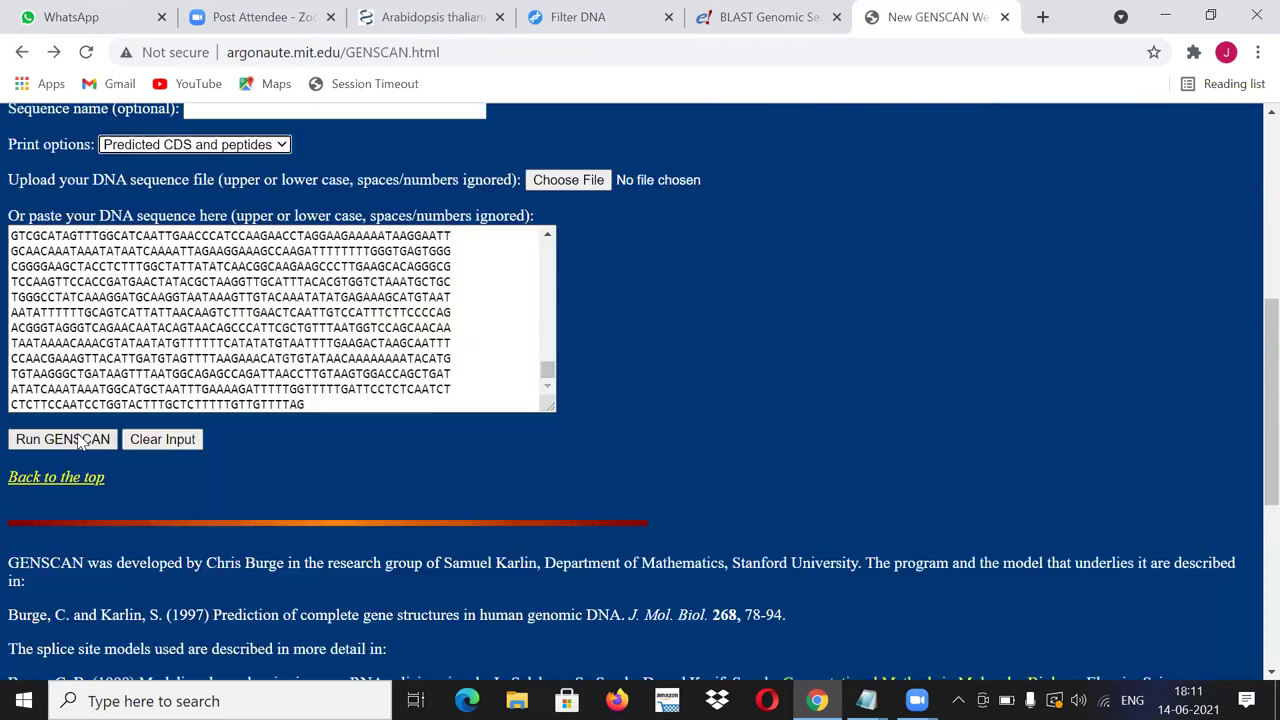
left_click(80, 440)
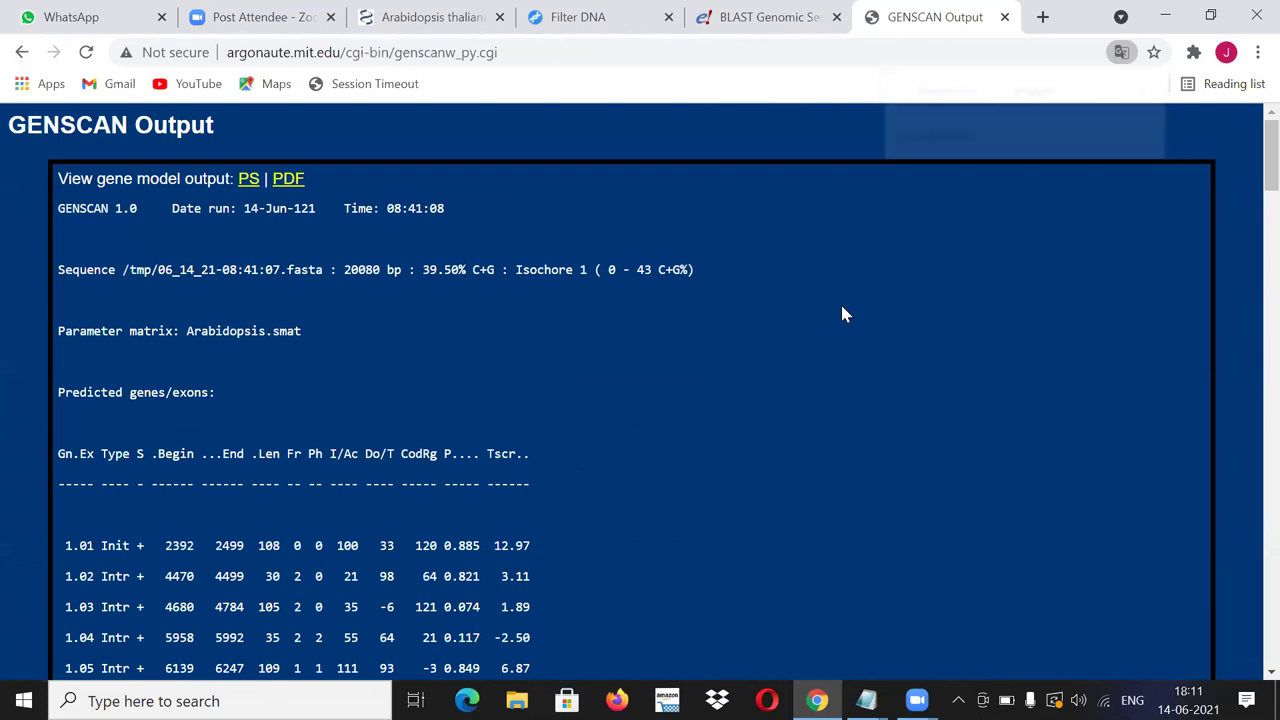
Step: Examine the GENSCAN output for the extended sequence: the predicted peptides, coding sequences and the table of genes and exons
scroll(808, 353, "down", 10)
scroll(808, 352, "down", 20)
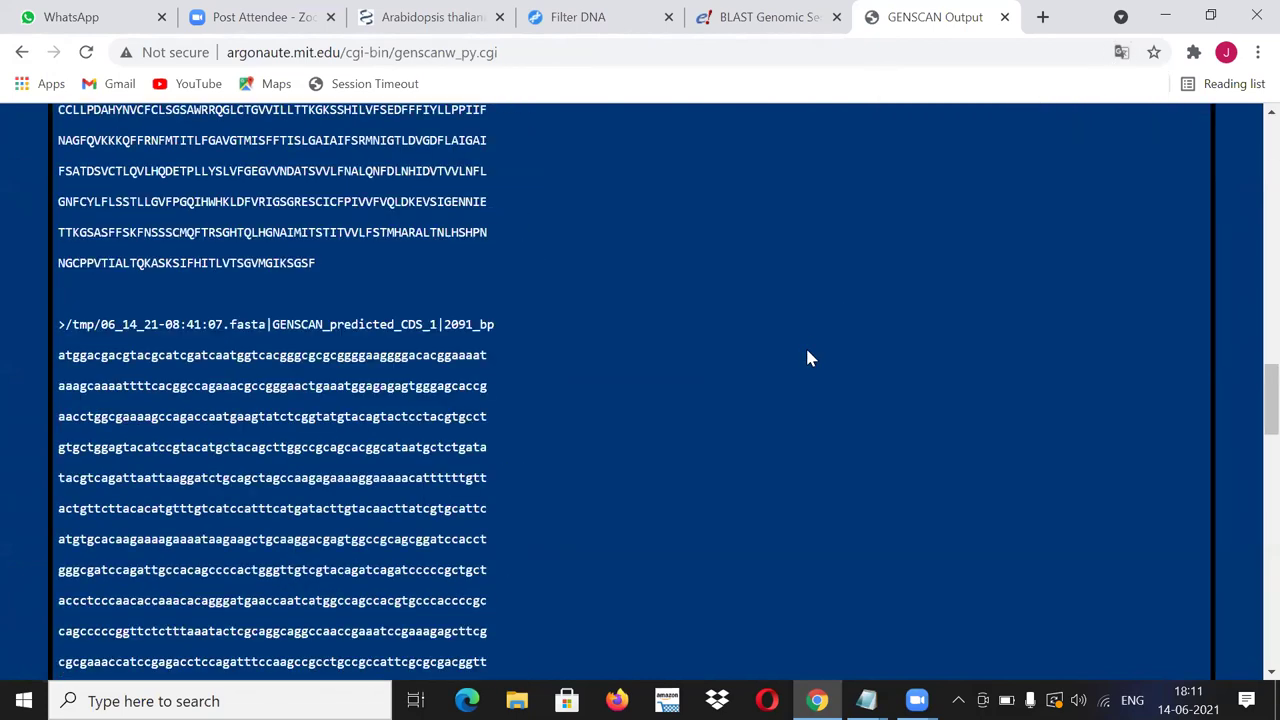
scroll(808, 358, "down", 6)
scroll(808, 358, "up", 10)
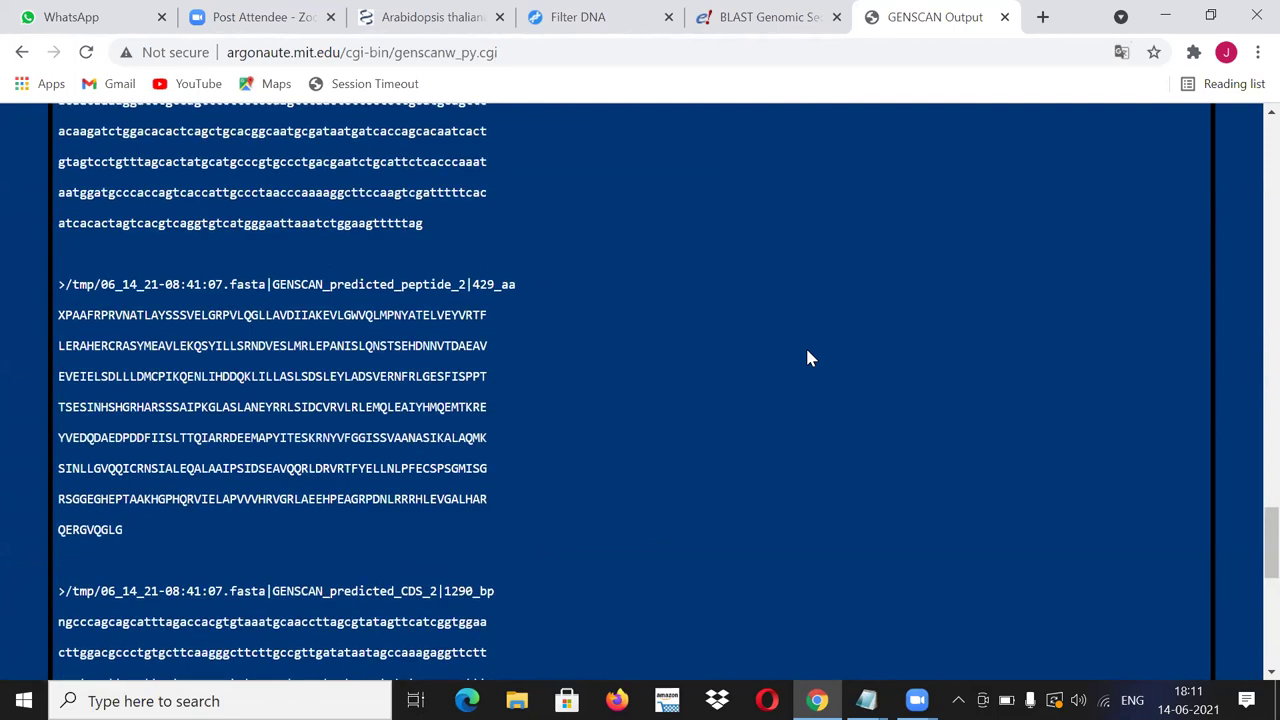
scroll(808, 358, "up", 10)
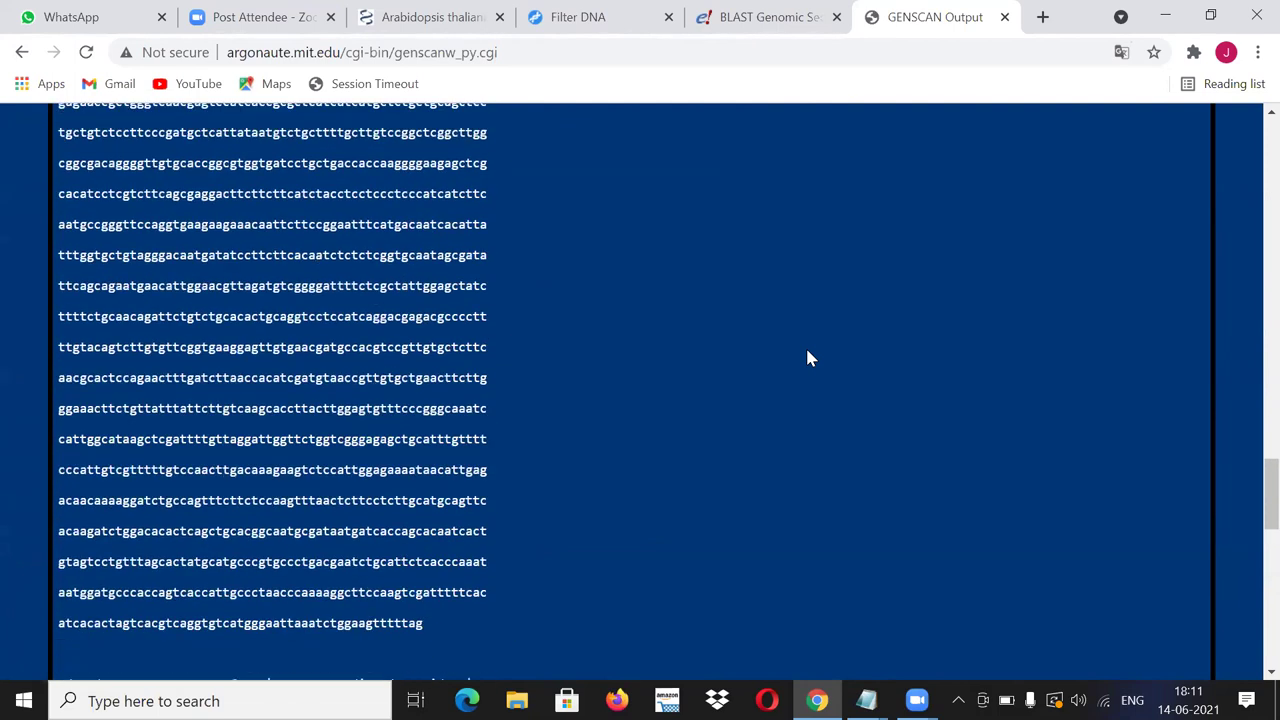
scroll(810, 358, "up", 10)
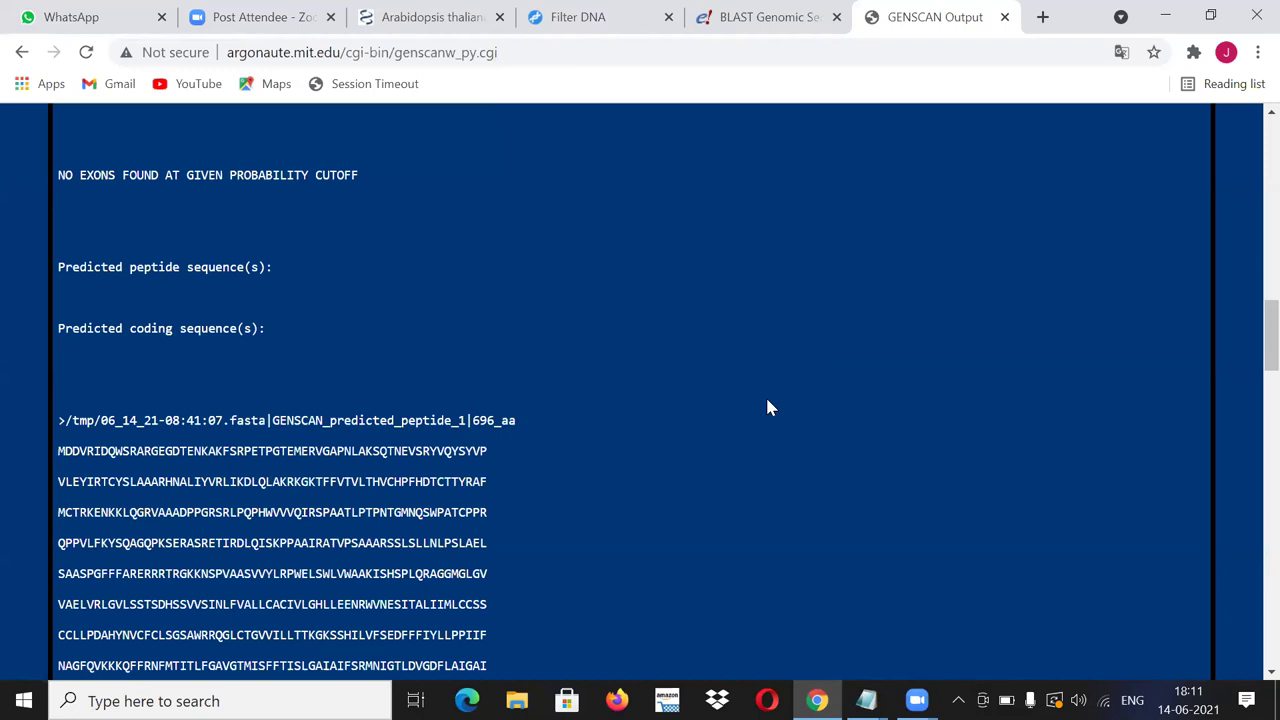
scroll(767, 407, "down", 2)
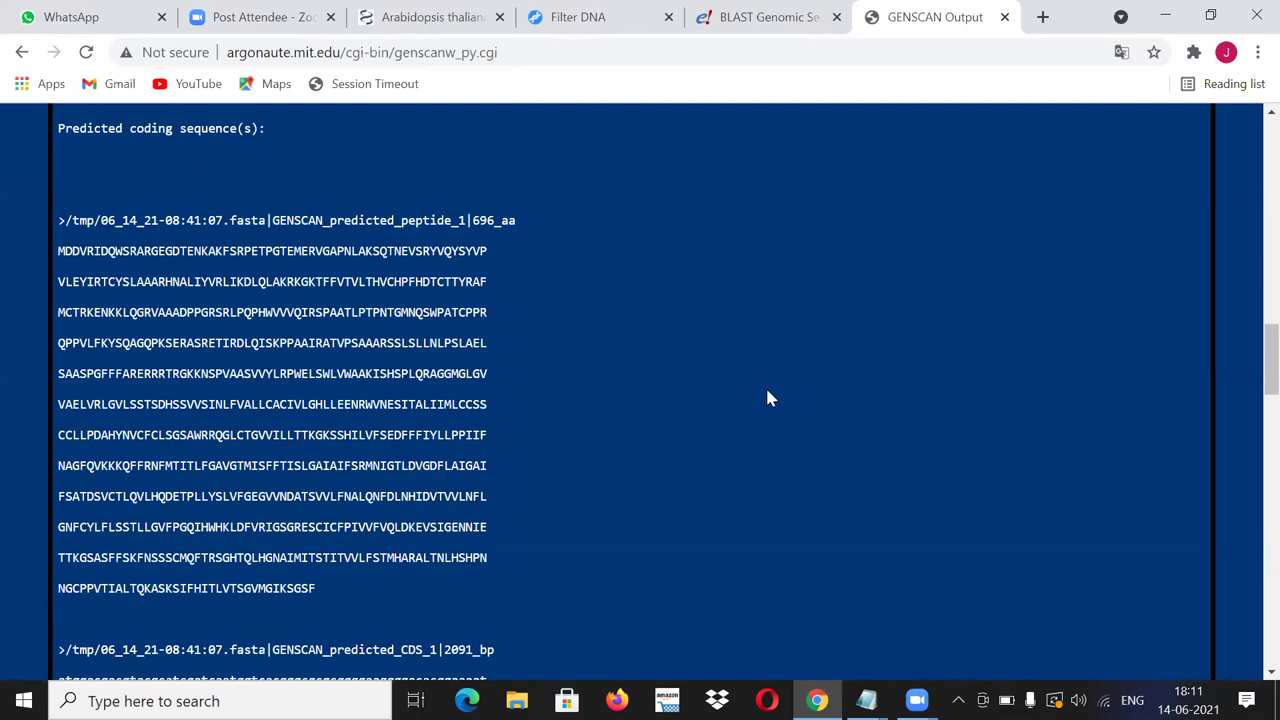
scroll(765, 415, "down", 1)
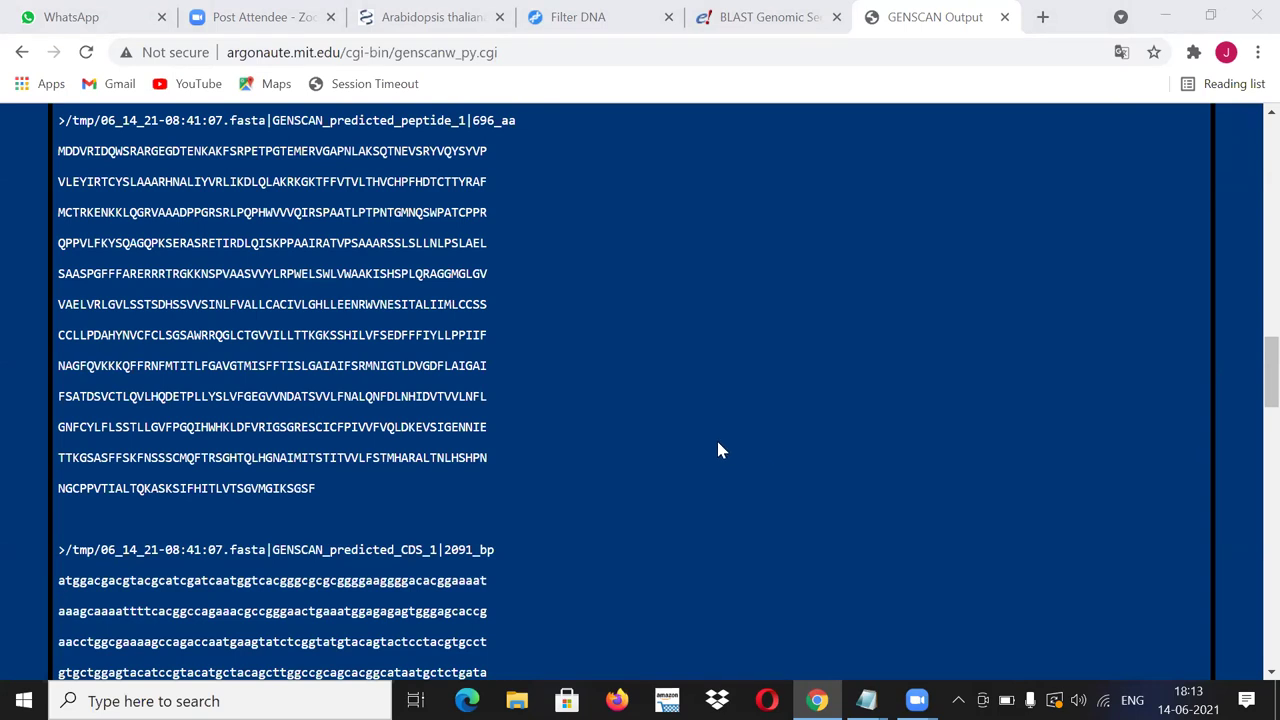
scroll(716, 450, "up", 2)
scroll(795, 435, "up", 10)
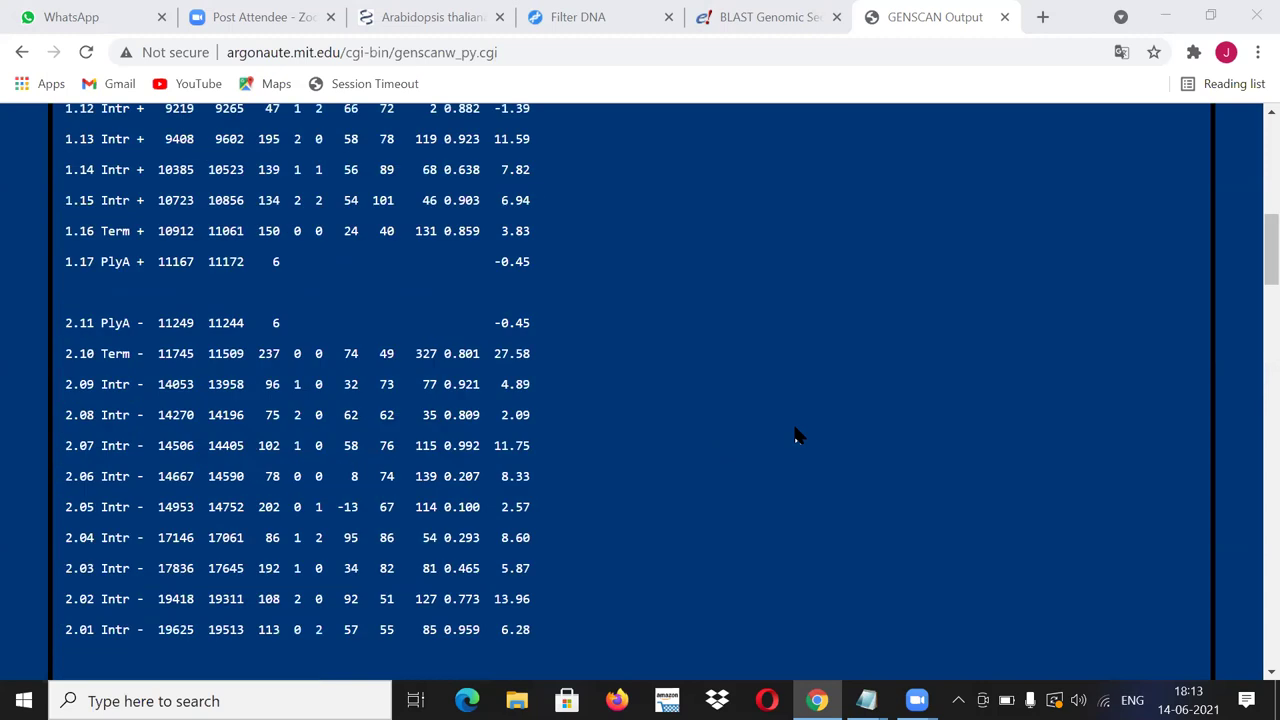
scroll(795, 435, "up", 4)
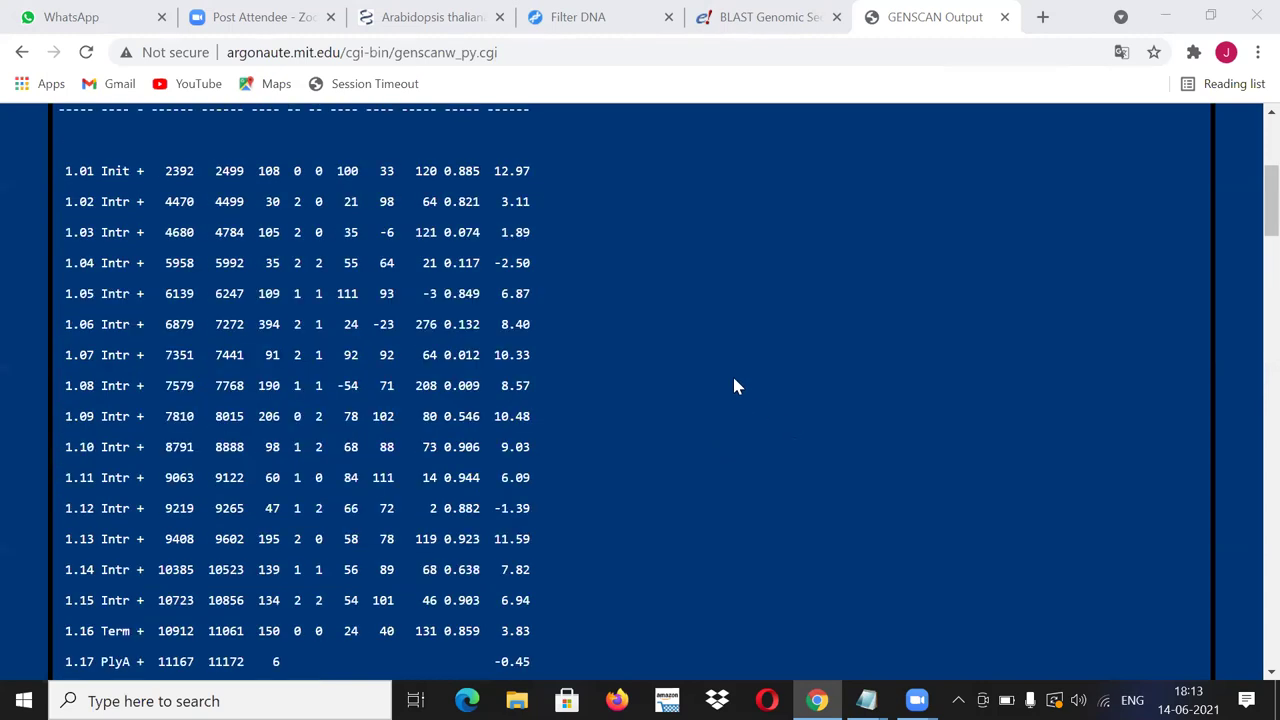
scroll(734, 386, "up", 4)
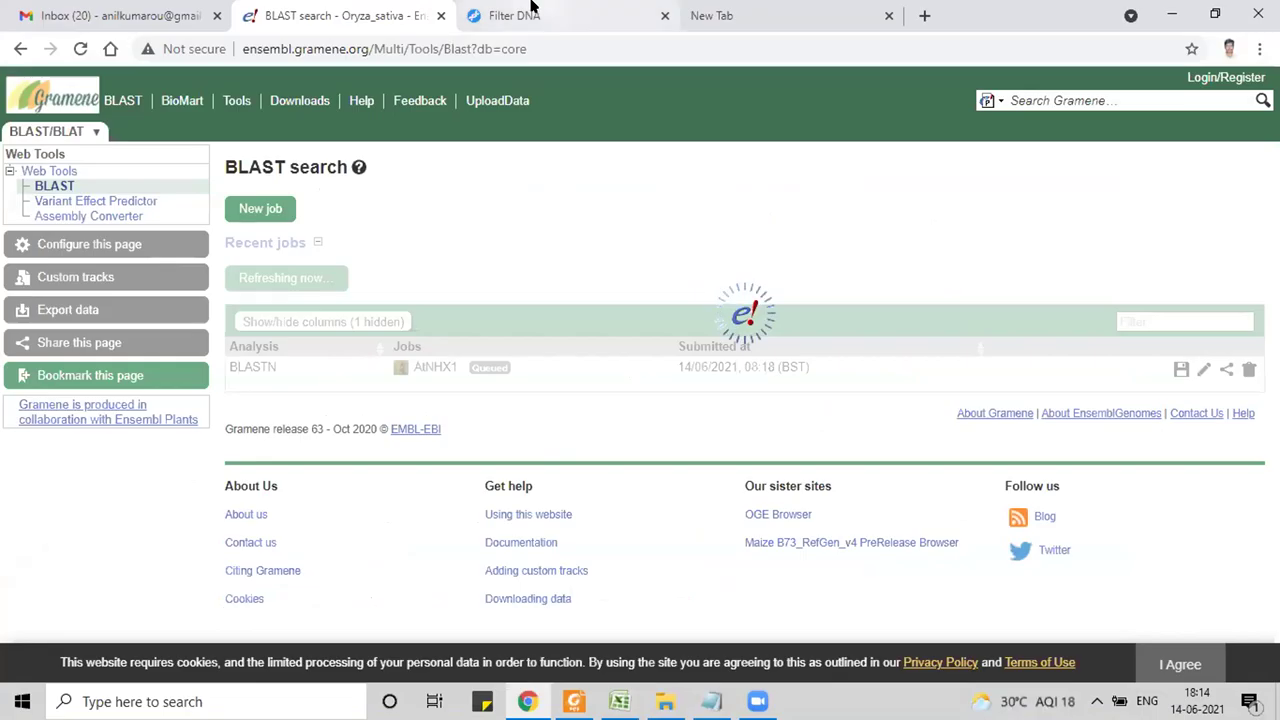
Step: Search Google for genscan in the new tab and open the New GENSCAN Web Server at MIT
left_click(718, 12)
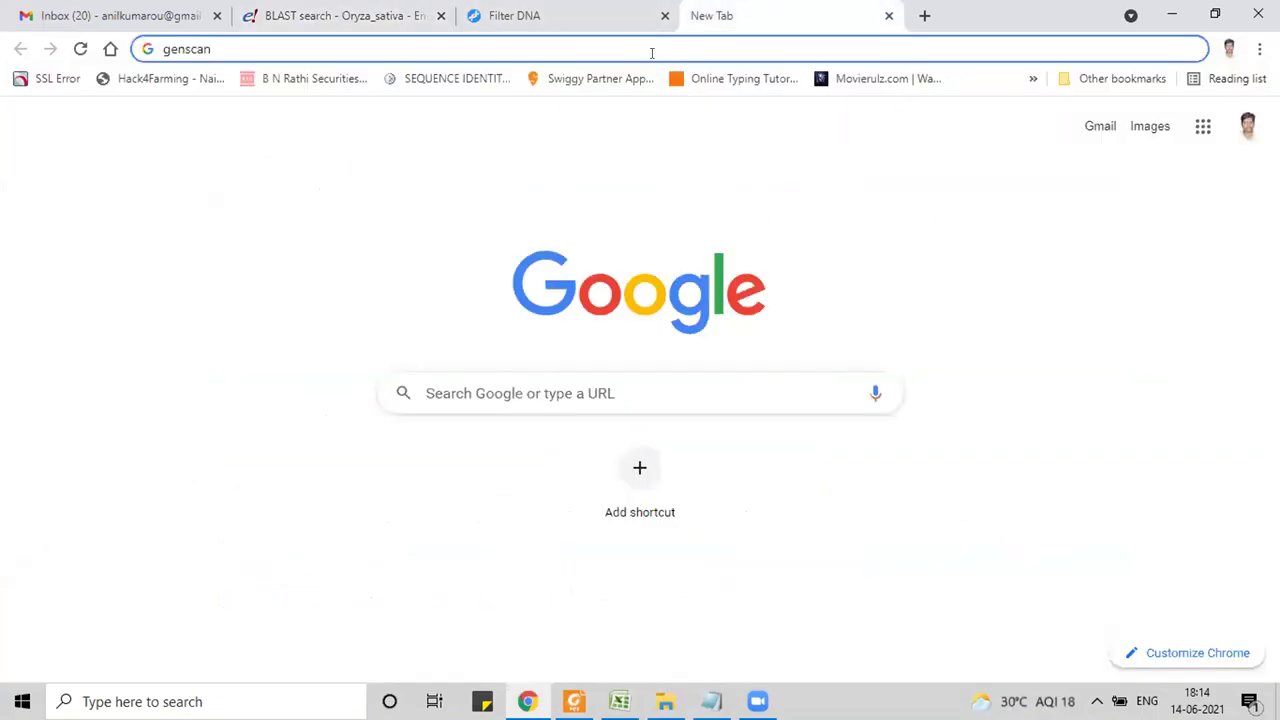
key("Return")
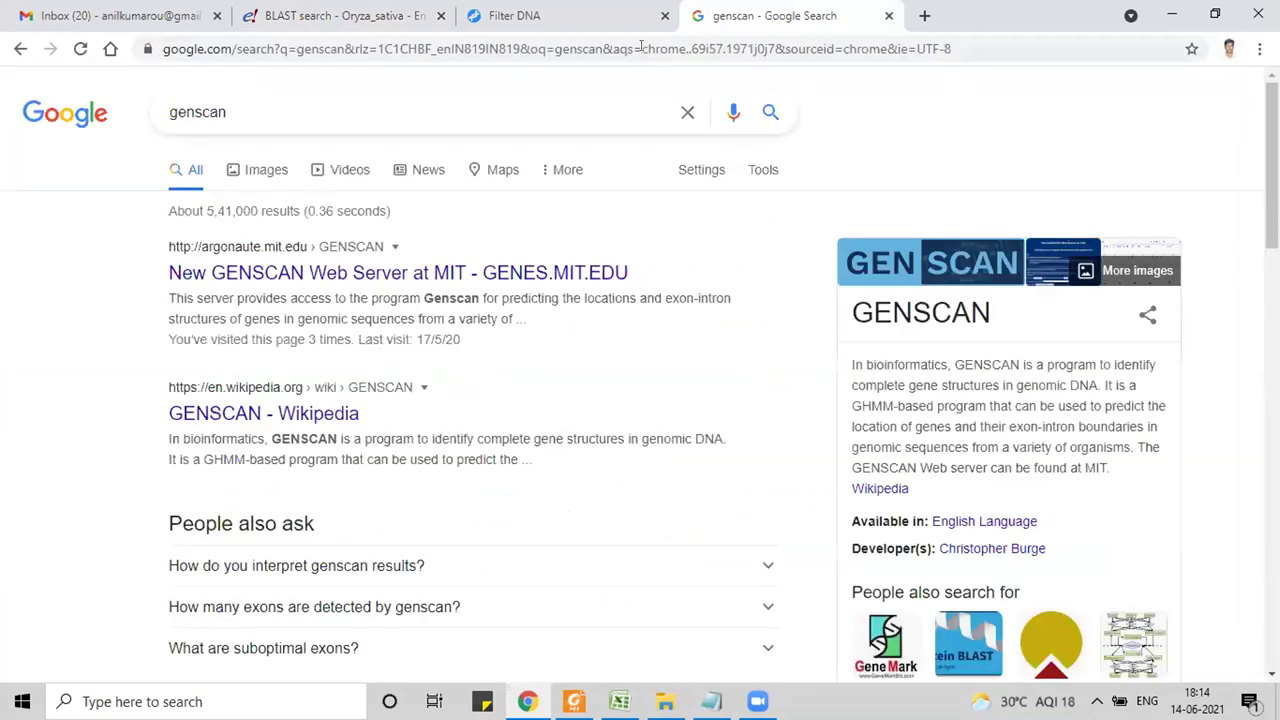
left_click(463, 274)
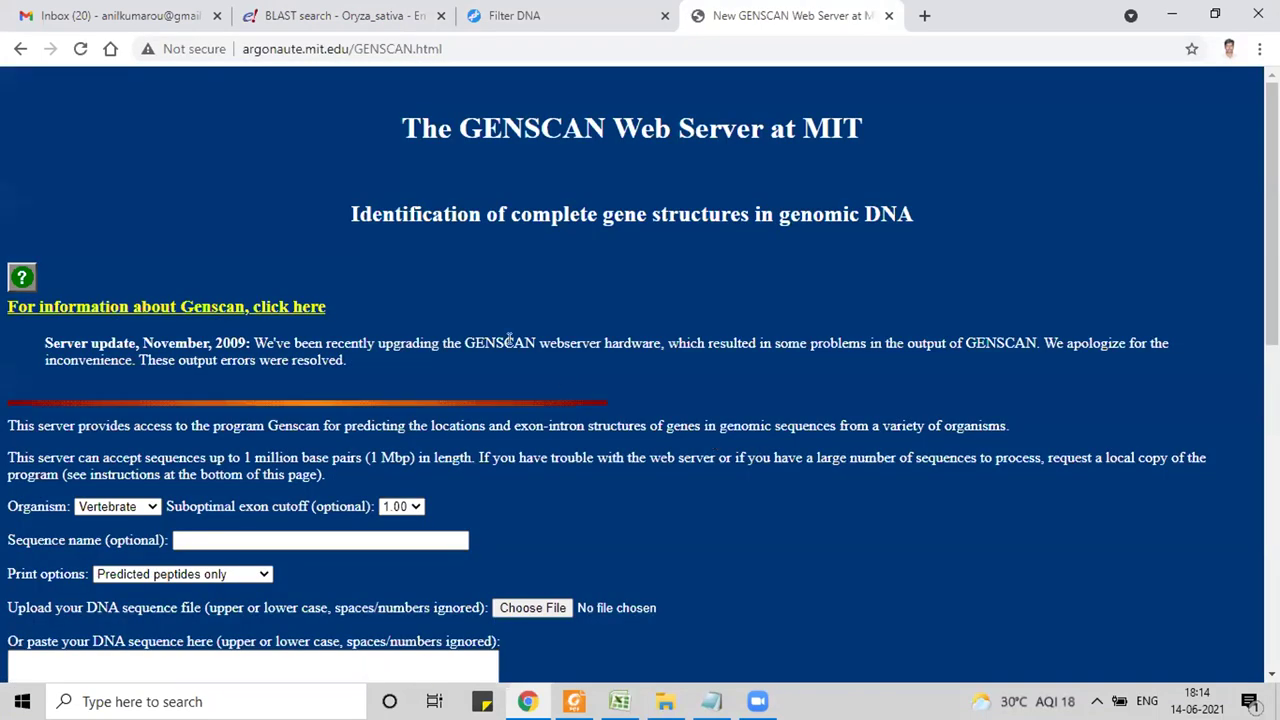
Step: Run GENSCAN on the copied DNA sequence with organism Arabidopsis and Predicted CDS and peptides, and review the predicted peptide and CDS
scroll(390, 290, "down", 3)
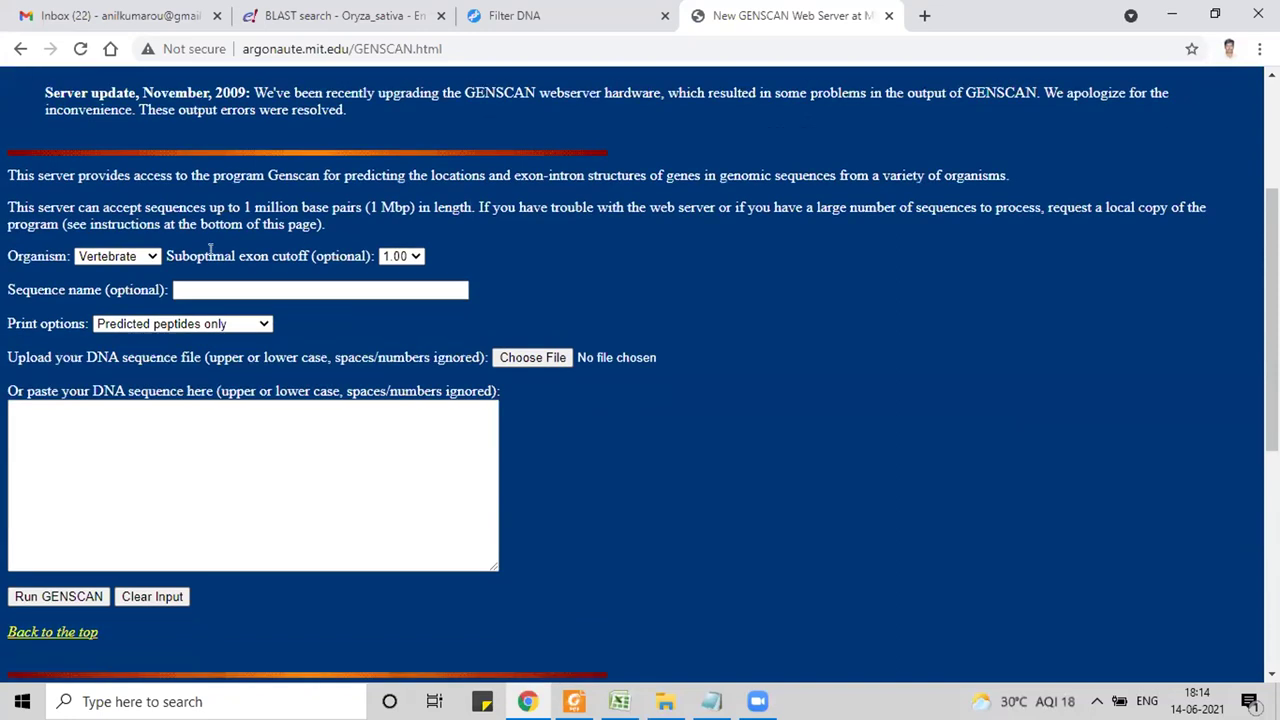
left_click(157, 258)
left_click(143, 284)
left_click(228, 324)
left_click(235, 356)
left_click(233, 412)
key("ctrl+v")
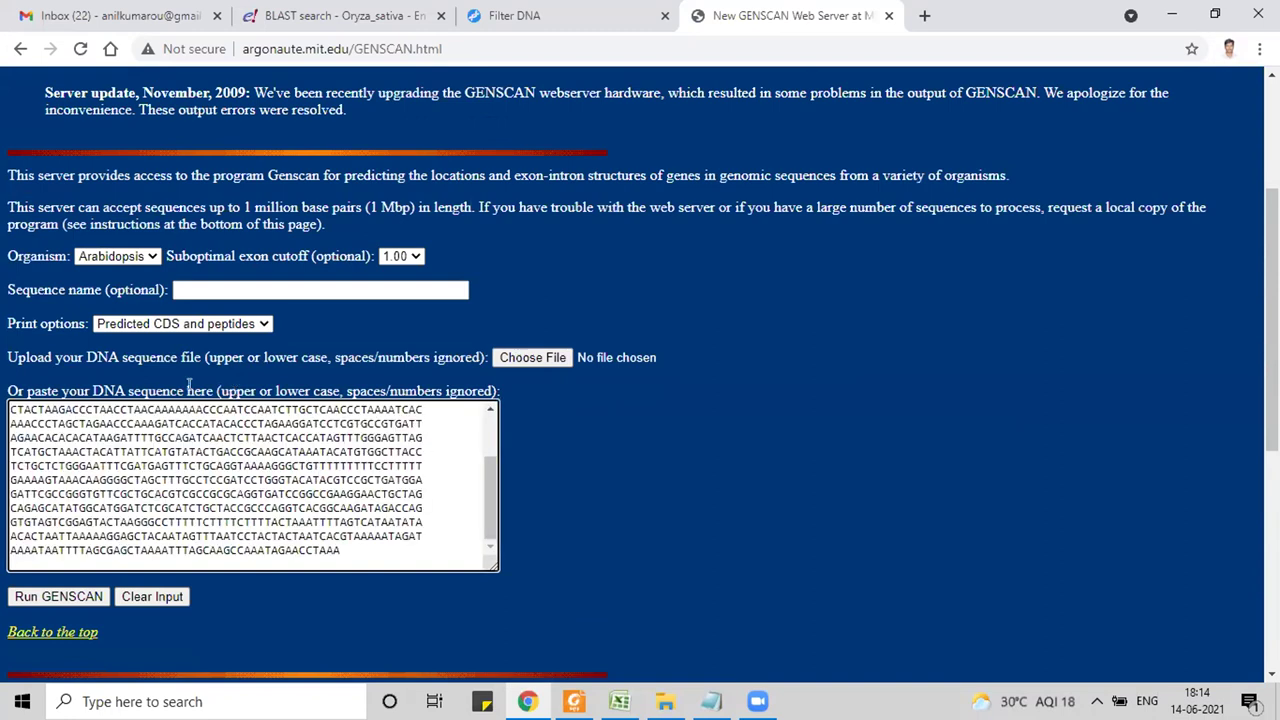
left_click(58, 596)
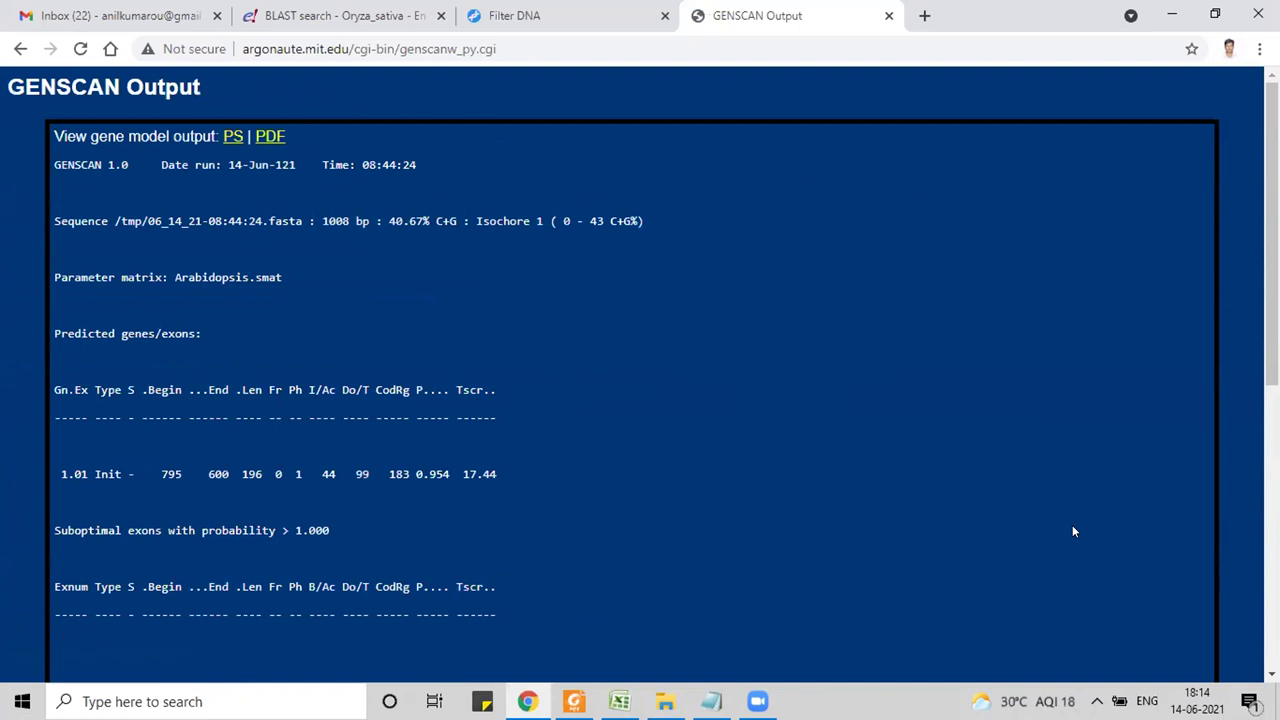
scroll(871, 350, "down", 6)
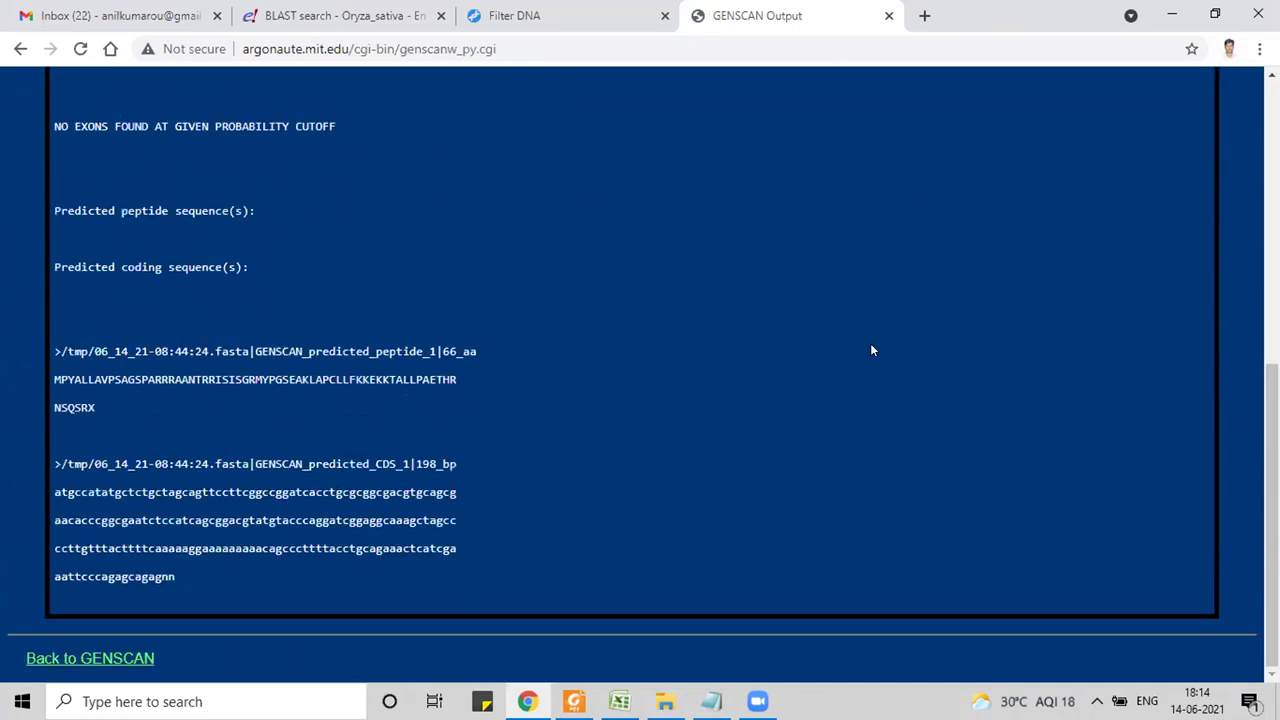
scroll(871, 350, "up", 1)
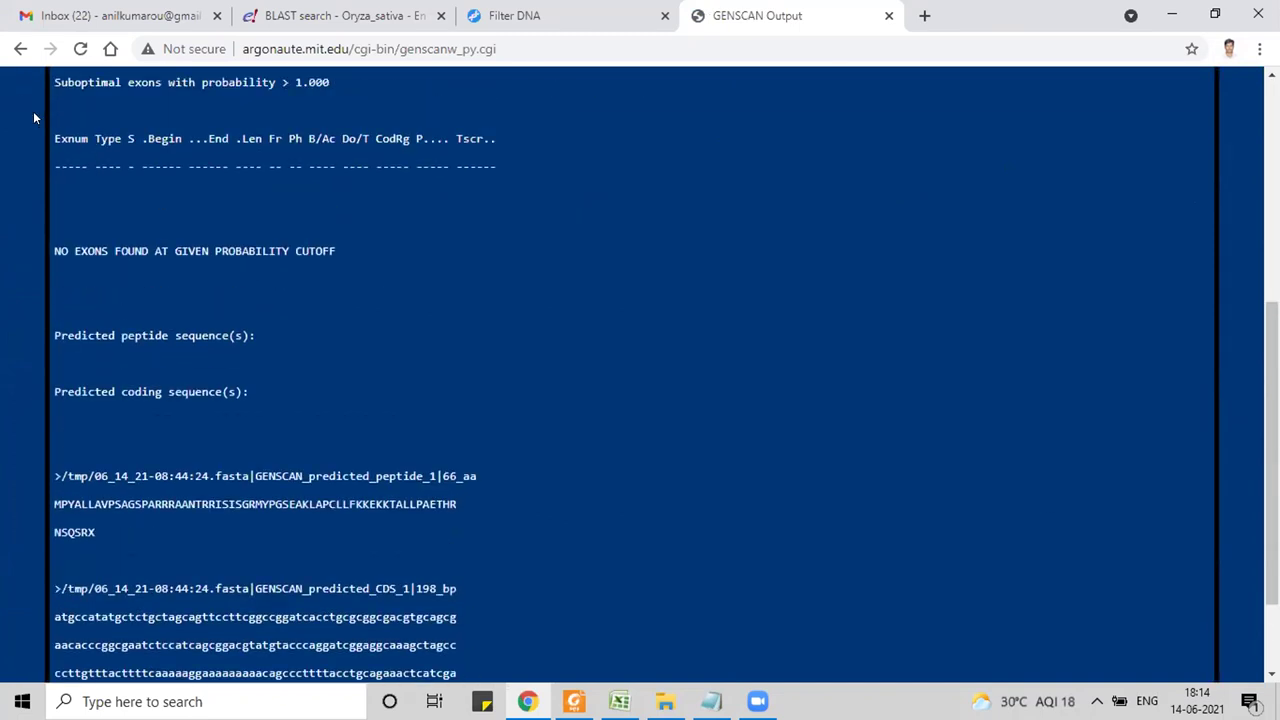
Step: Go back to the GENSCAN form and delete the entire pasted DNA sequence
left_click(20, 48)
left_click(486, 451)
scroll(486, 445, "up", 2)
scroll(486, 445, "down", 2)
left_click_drag(486, 447, 489, 523)
left_click_drag(341, 550, 4, 400)
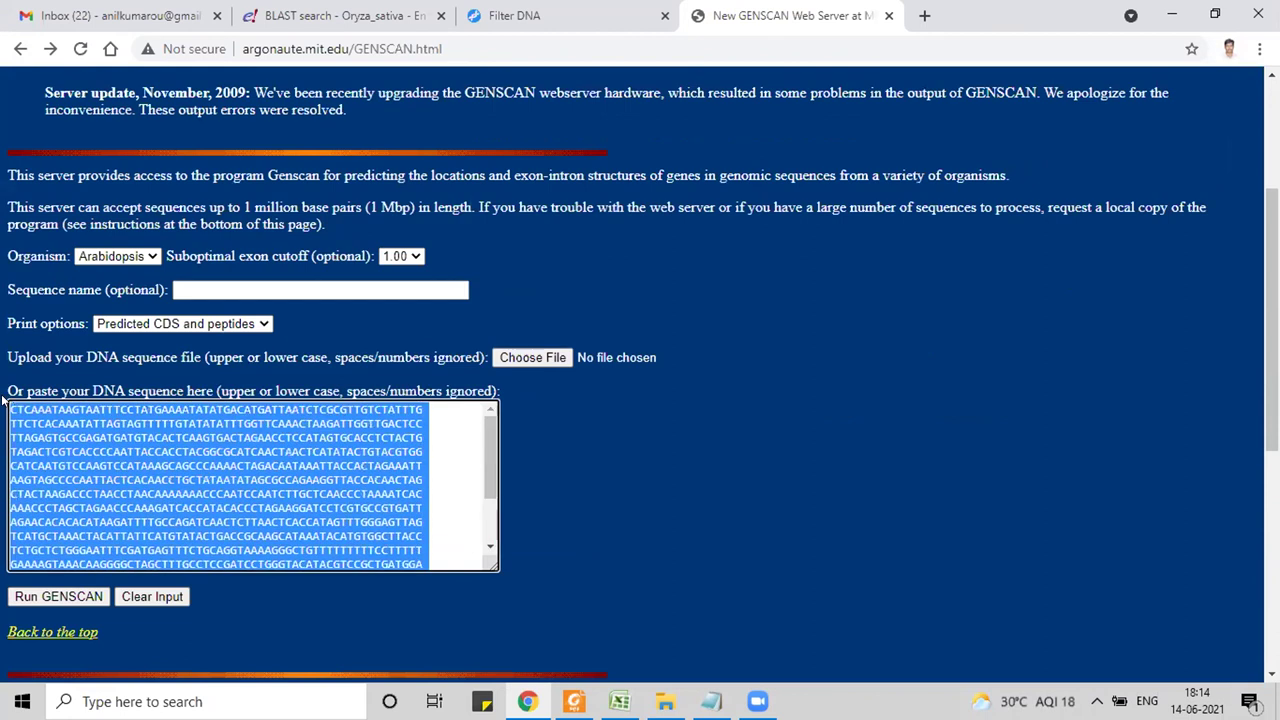
key("BackSpace")
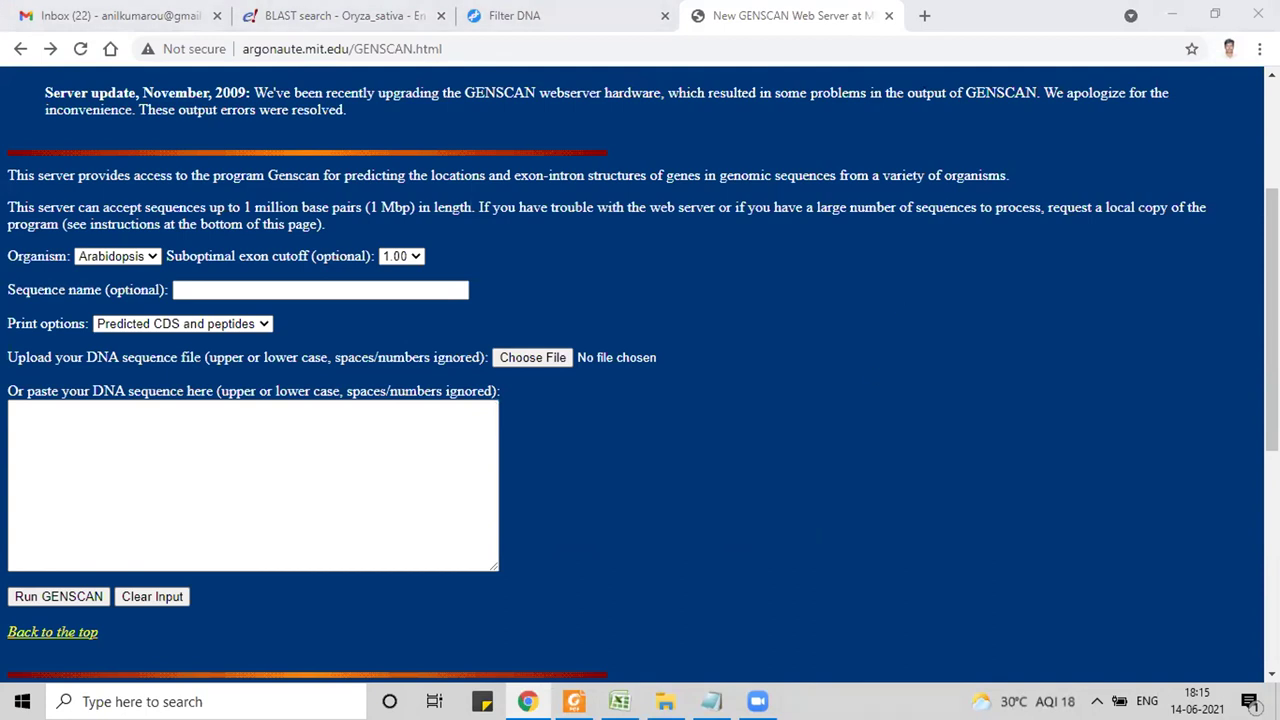
left_click(574, 701)
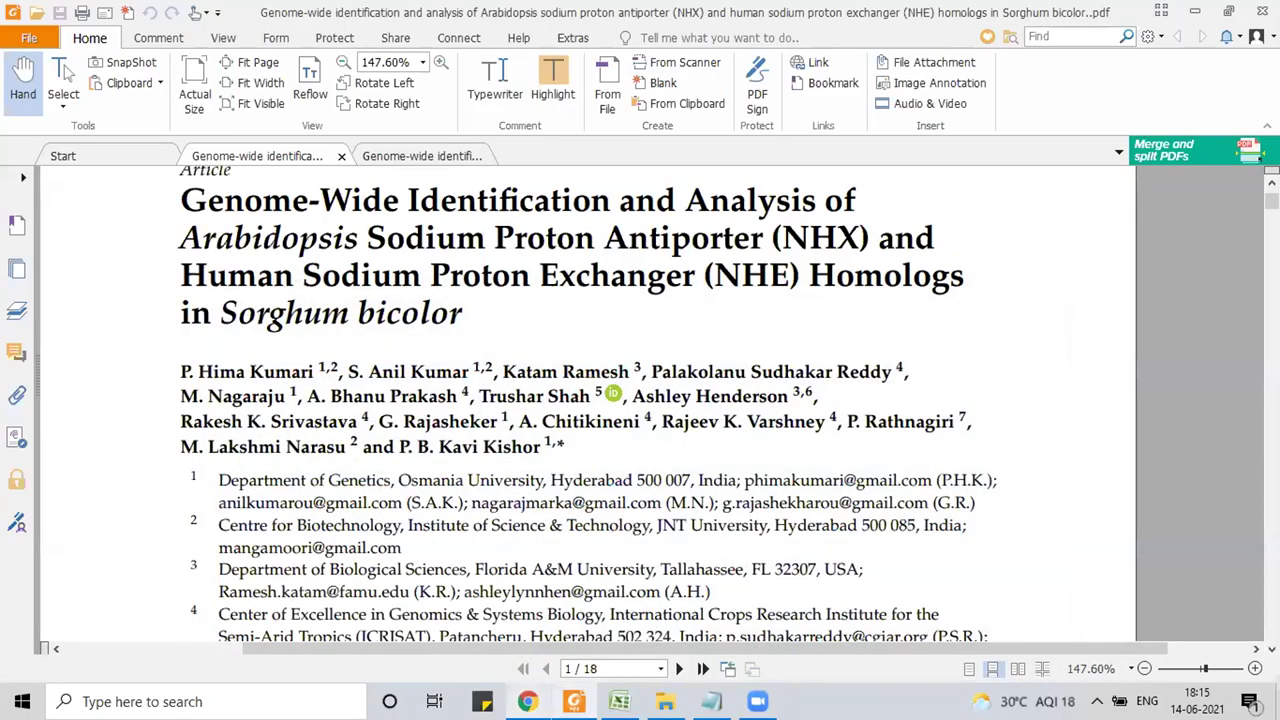
left_click(527, 701)
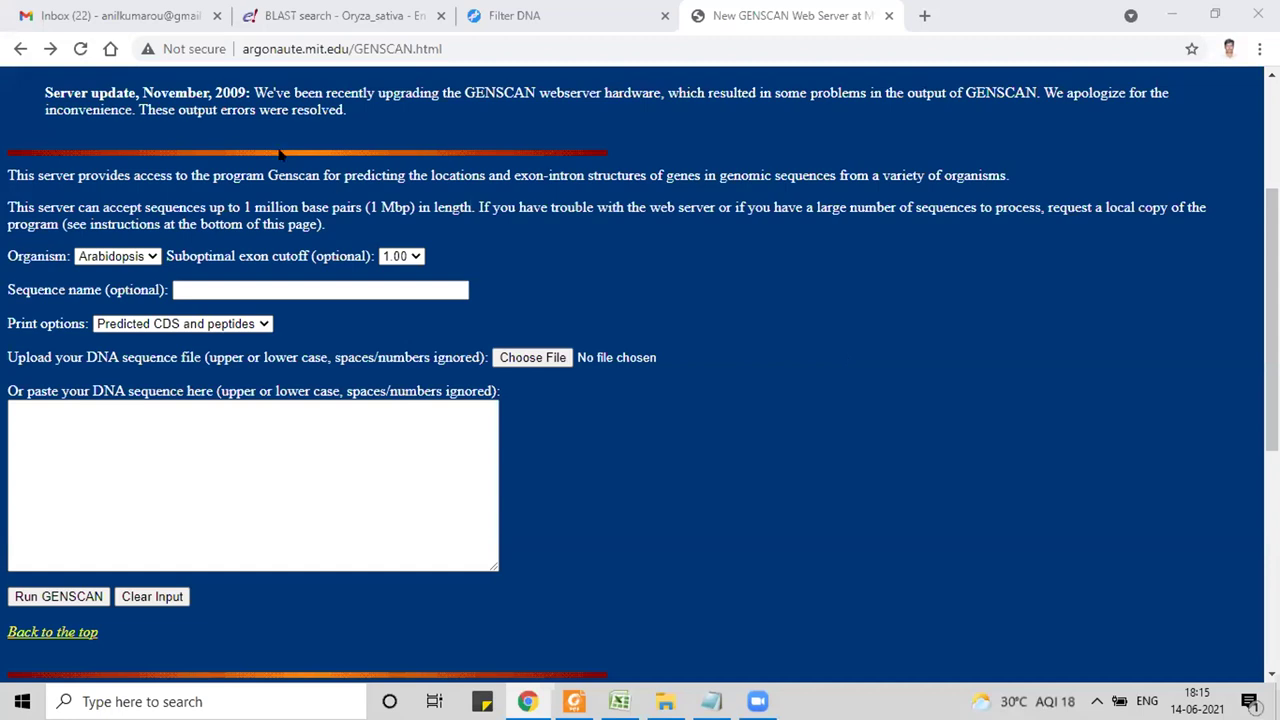
left_click(159, 8)
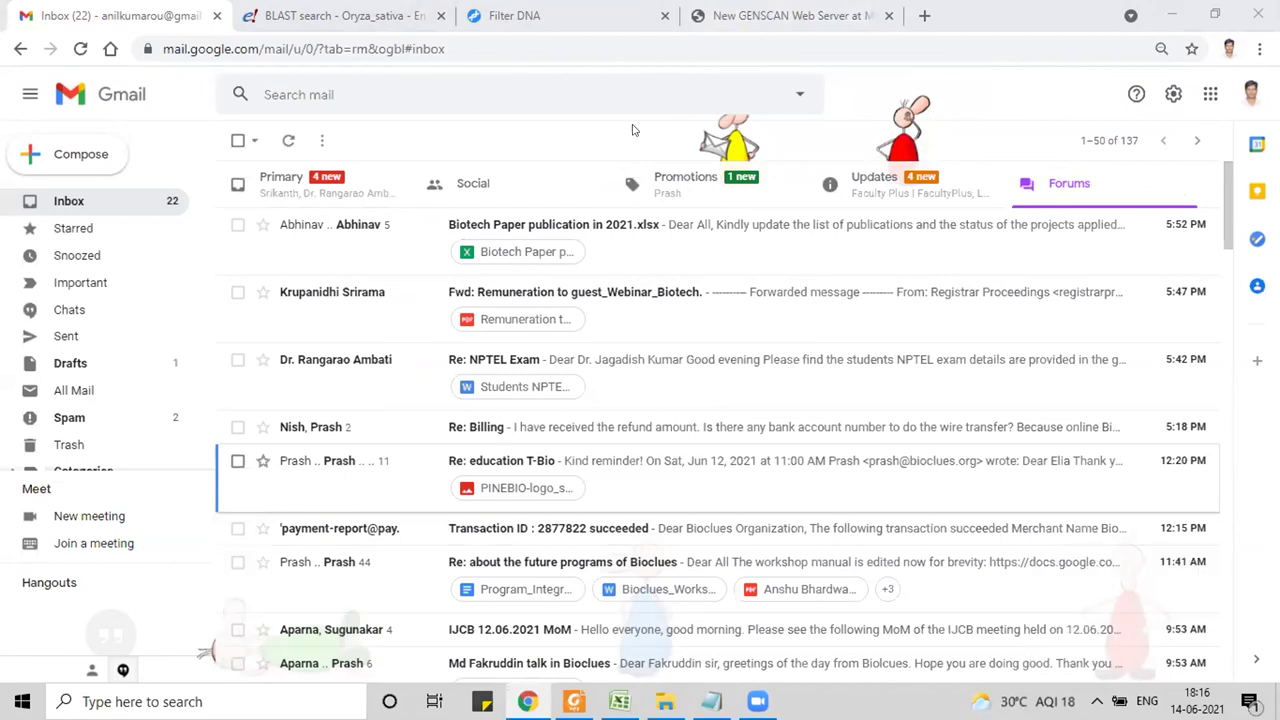
left_click(320, 15)
left_click(770, 14)
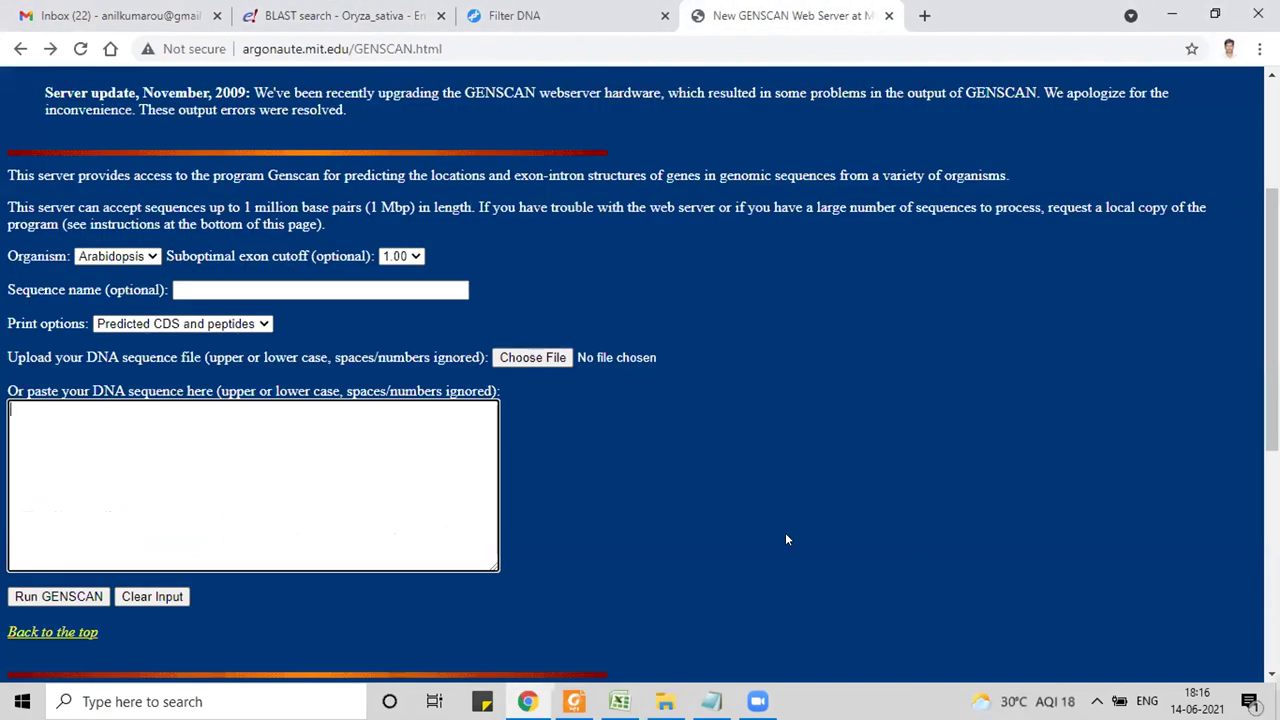
Step: Paste the copied DNA sequence into the empty GENSCAN sequence box again
left_click(936, 359)
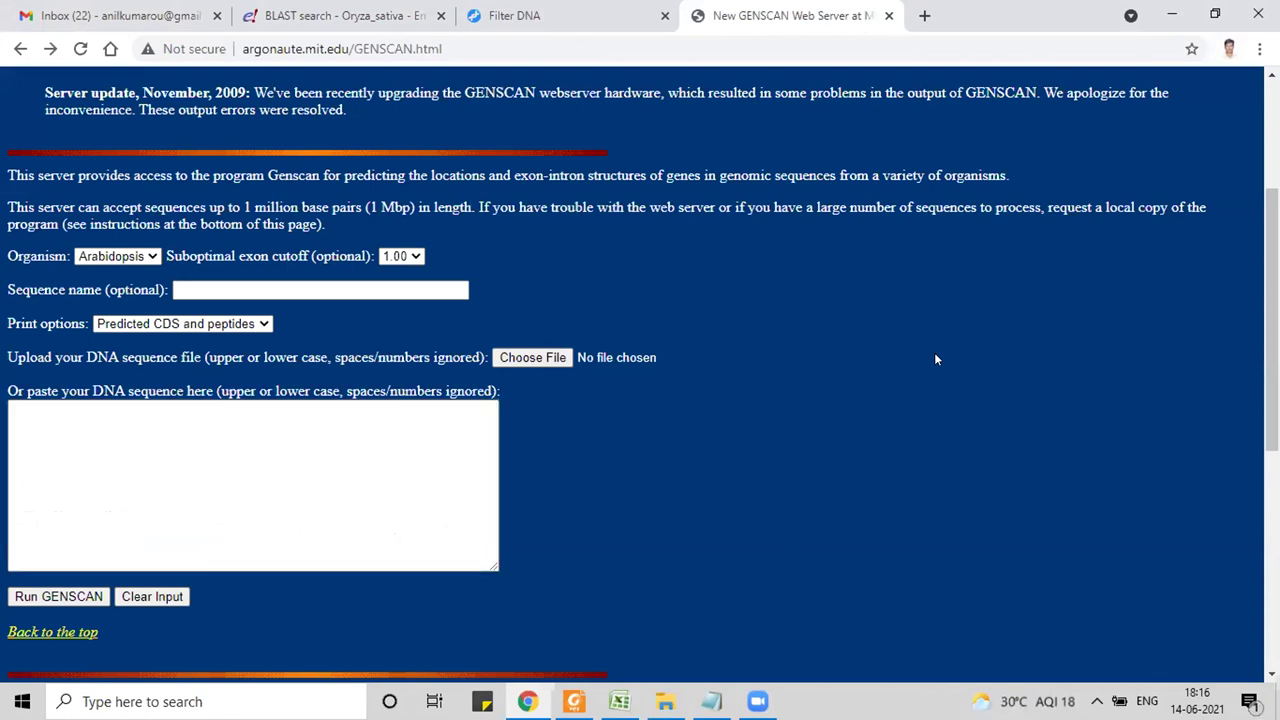
left_click(246, 442)
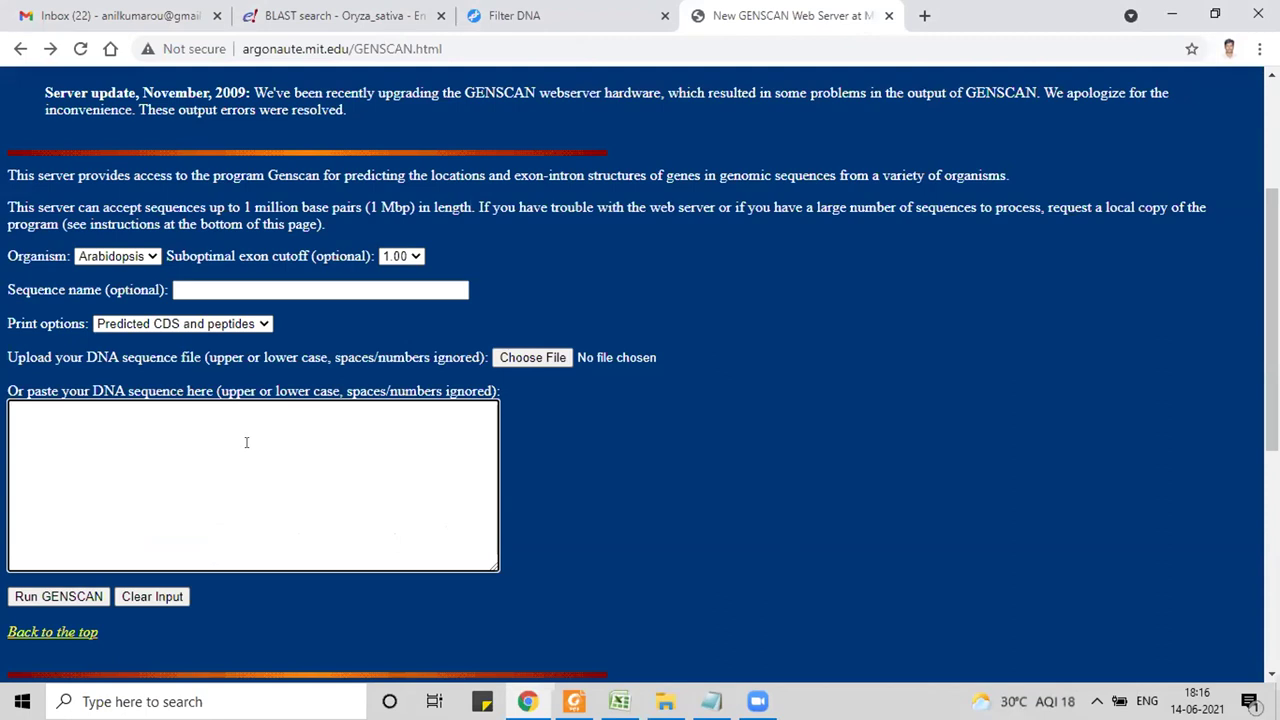
key("ctrl+v")
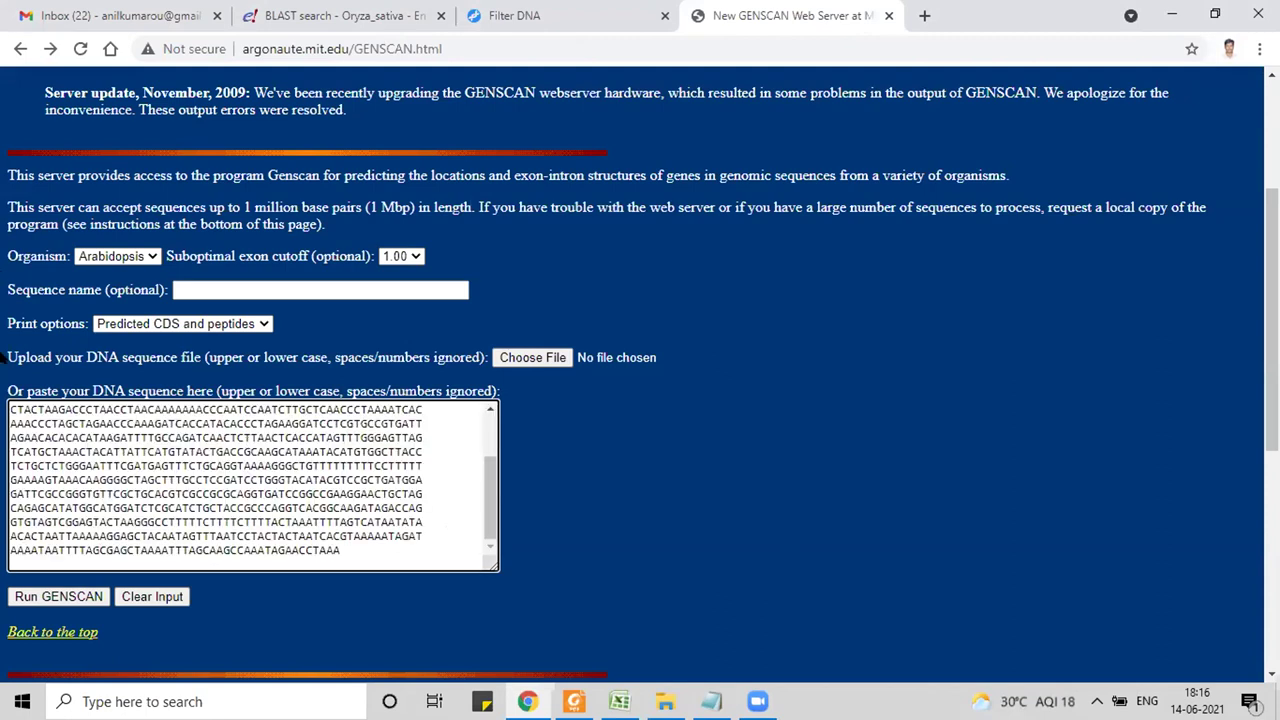
Step: Run GENSCAN on the pasted DNA sequence and examine the predicted peptide and coding sequences
left_click(99, 597)
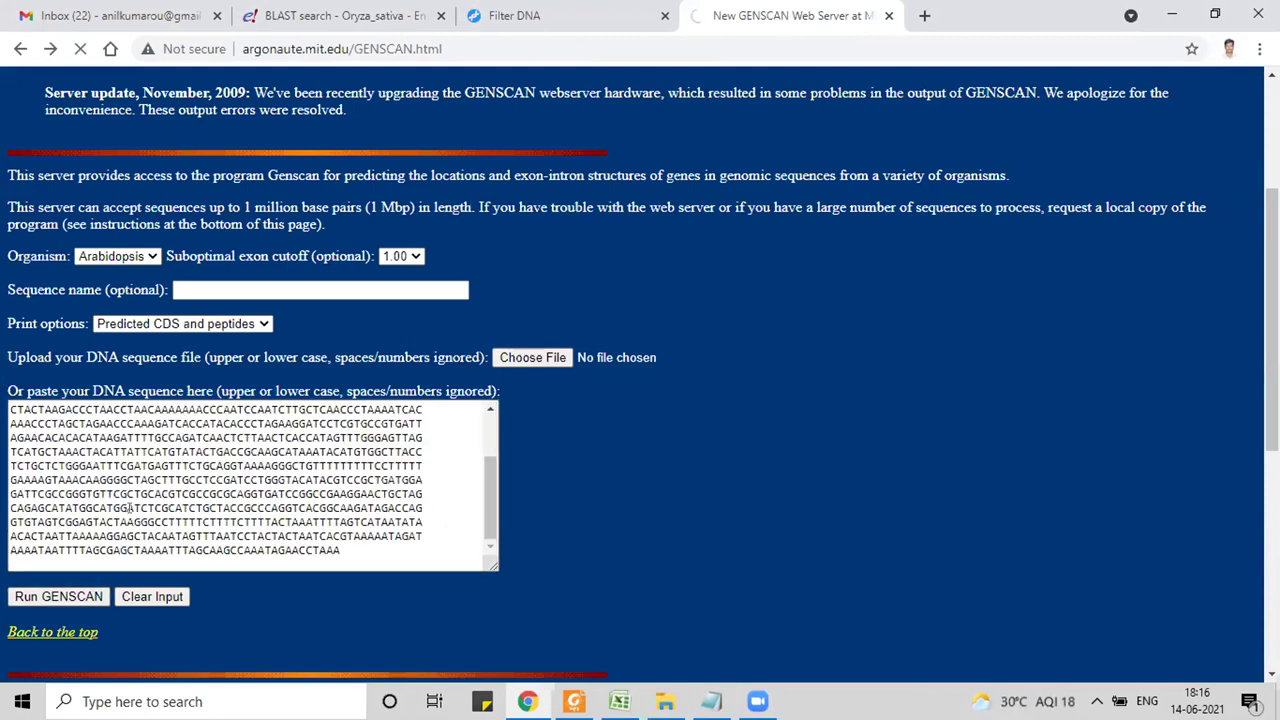
scroll(251, 472, "down", 10)
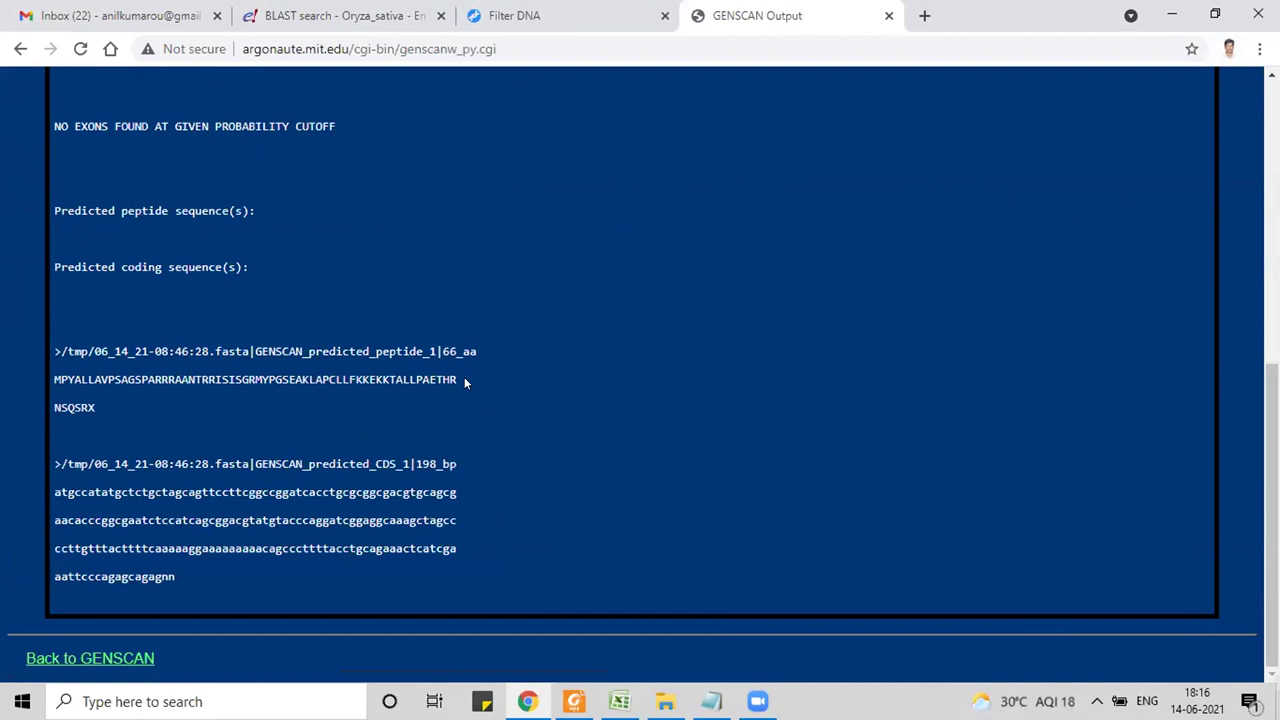
Step: Switch to Gmail and check the inbox for new messages, refreshing the message list repeatedly
left_click(155, 14)
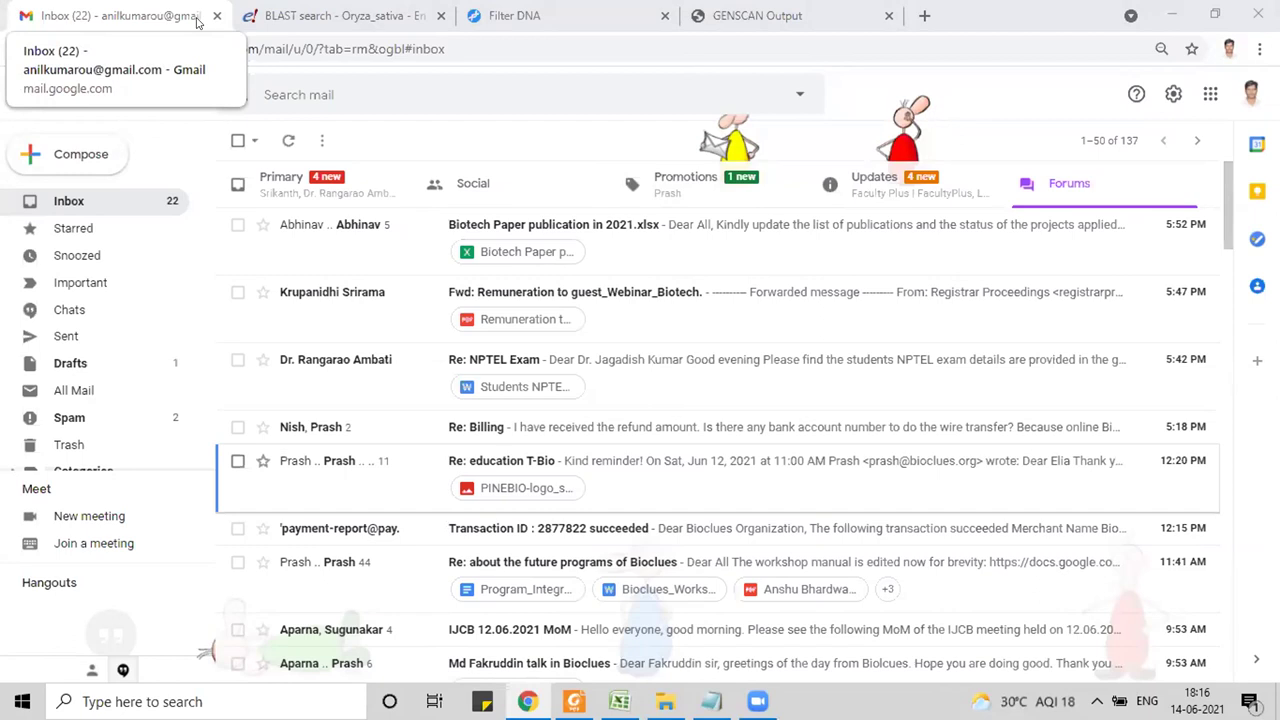
left_click(60, 201)
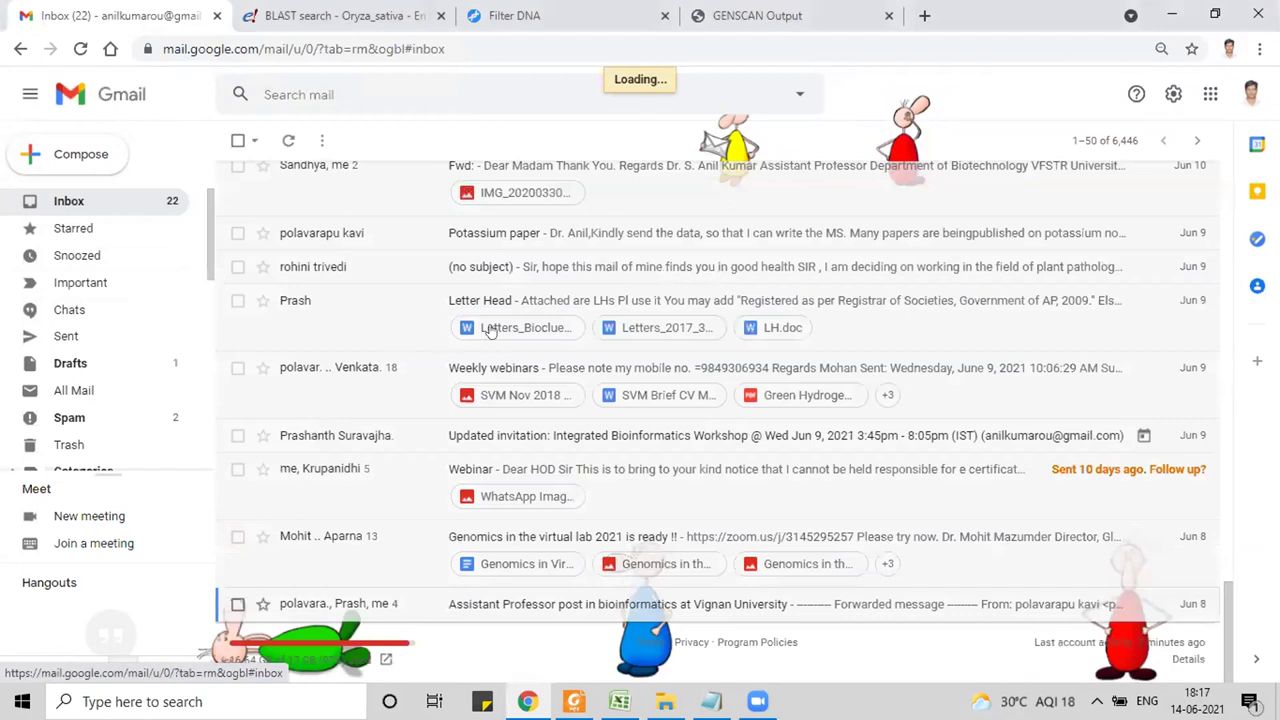
scroll(490, 330, "up", 10)
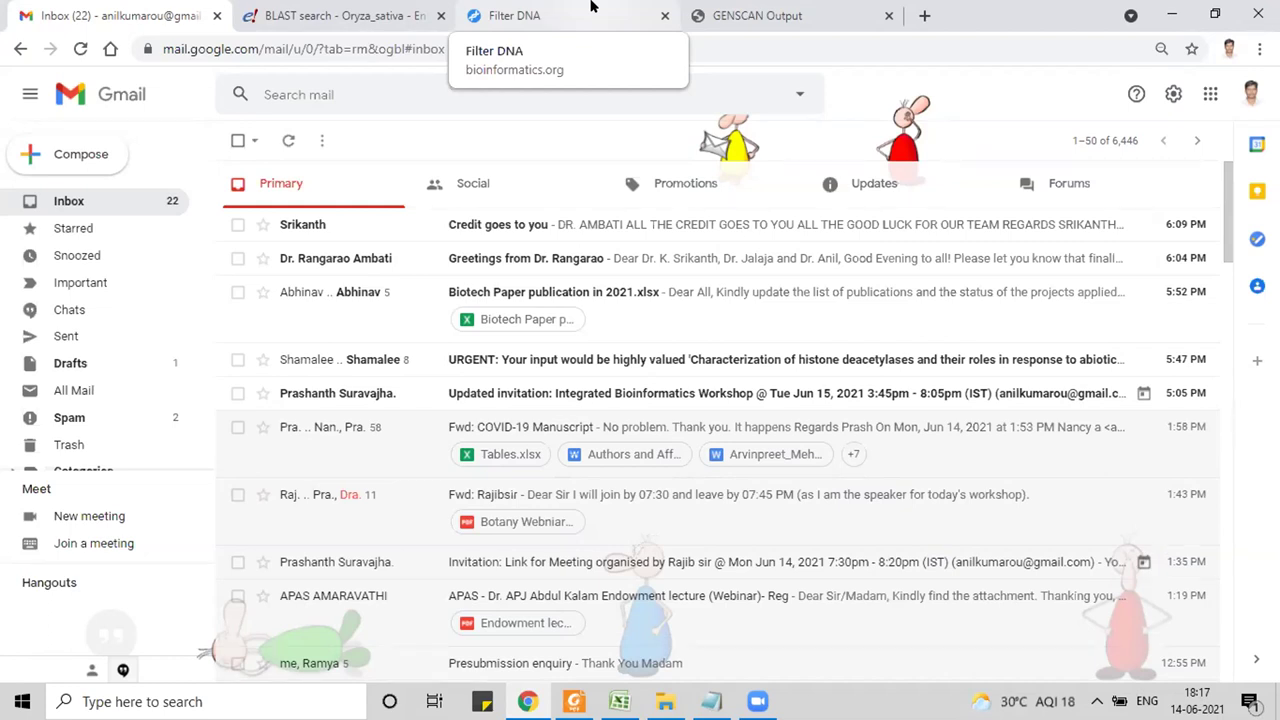
left_click(591, 7)
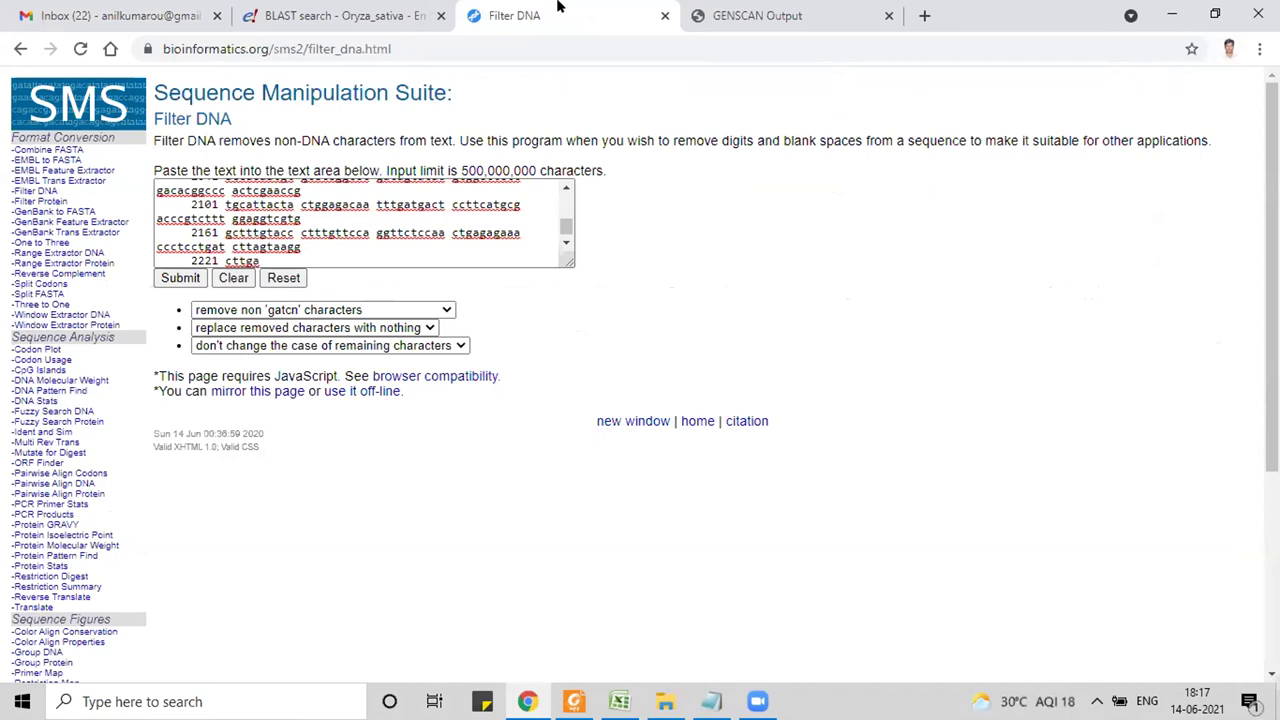
left_click(160, 15)
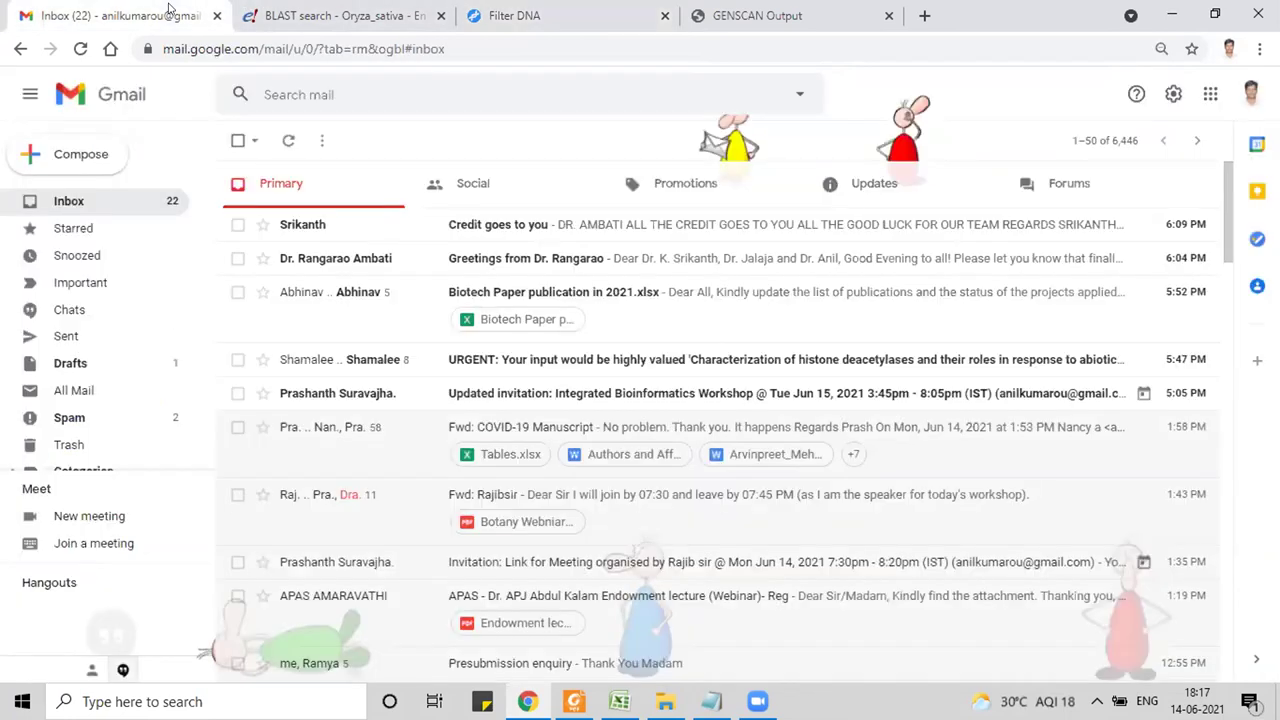
left_click(86, 203)
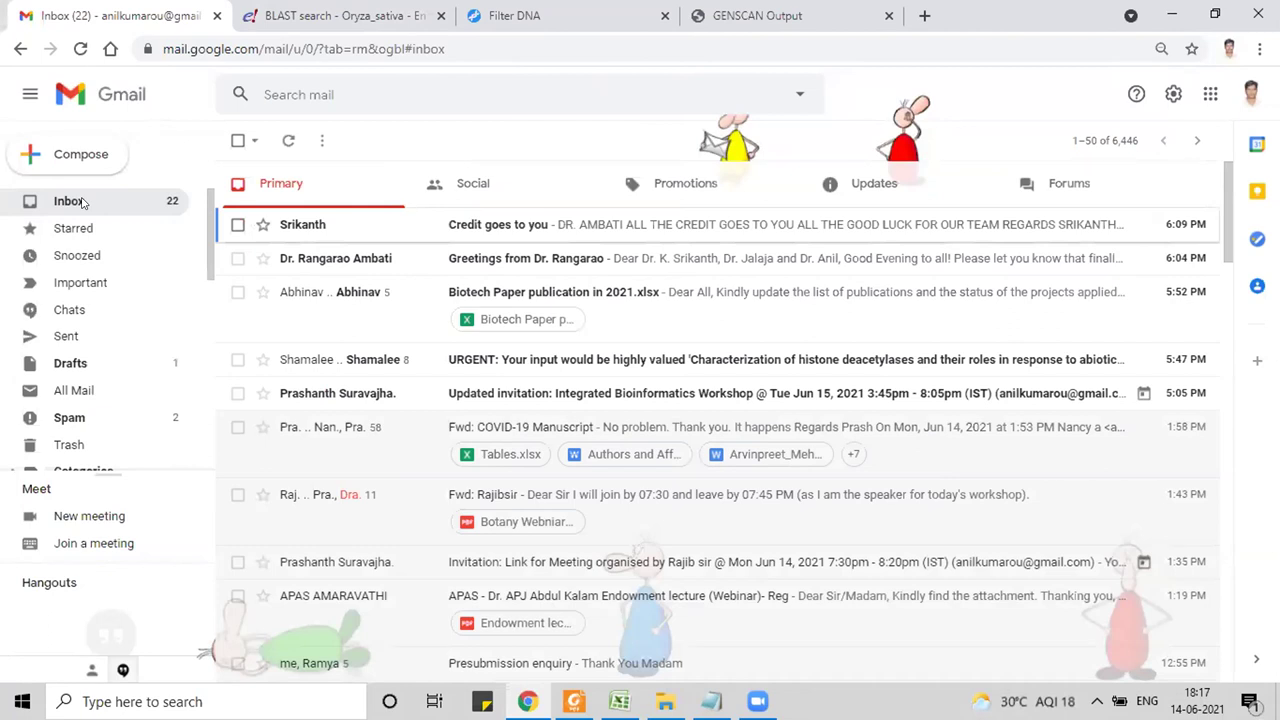
left_click(84, 203)
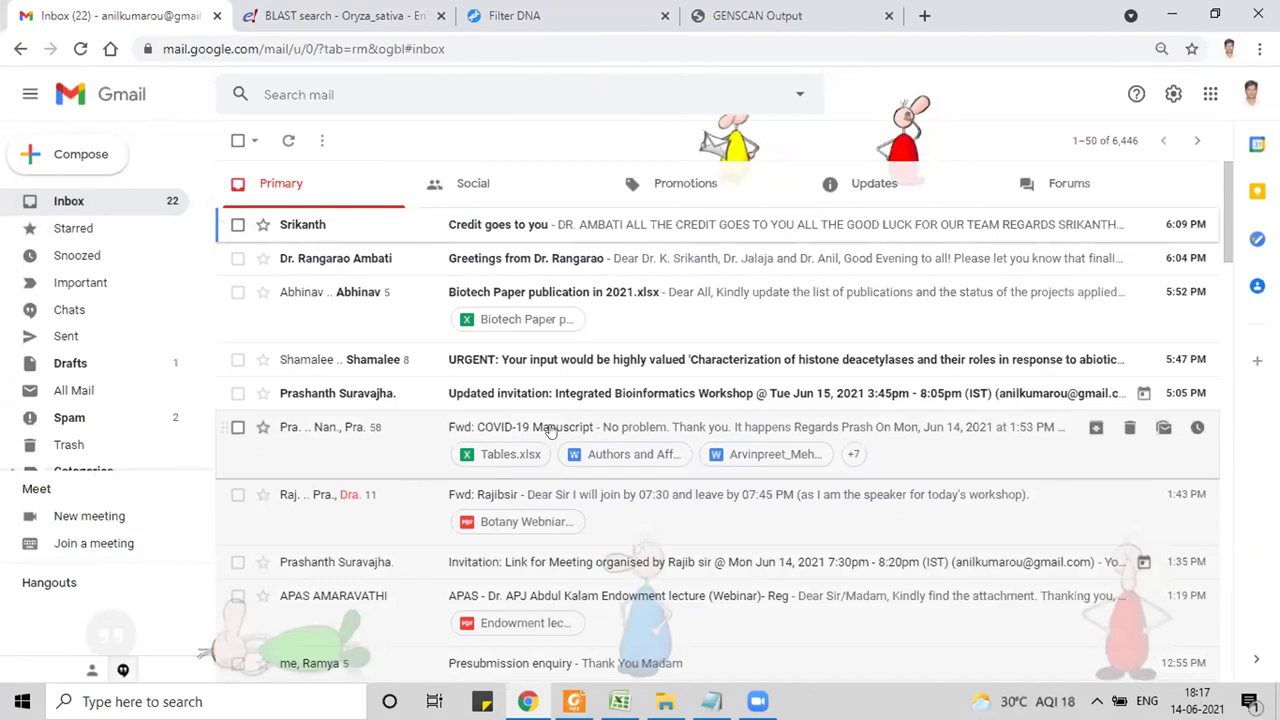
left_click(118, 203)
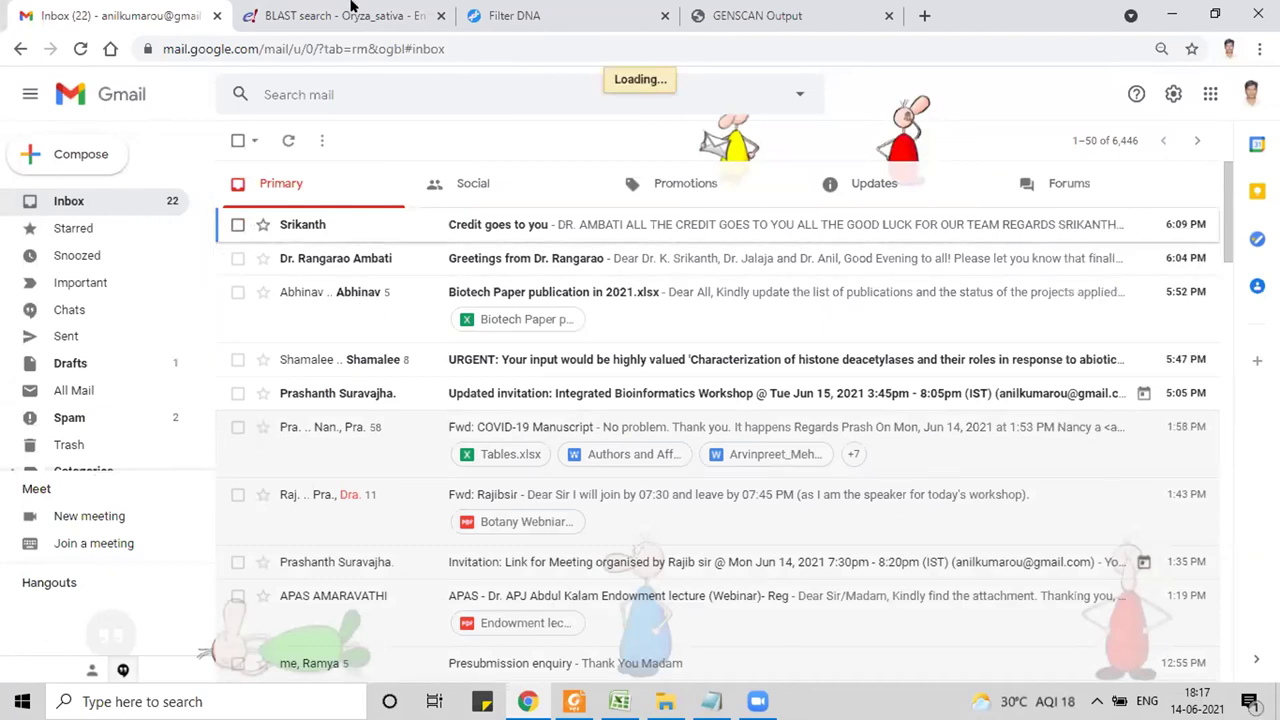
Step: Check the status of the AtNHX1 BLASTN job in Gramene, and refresh and fully reload the Gmail inbox
key("ctrl+Tab")
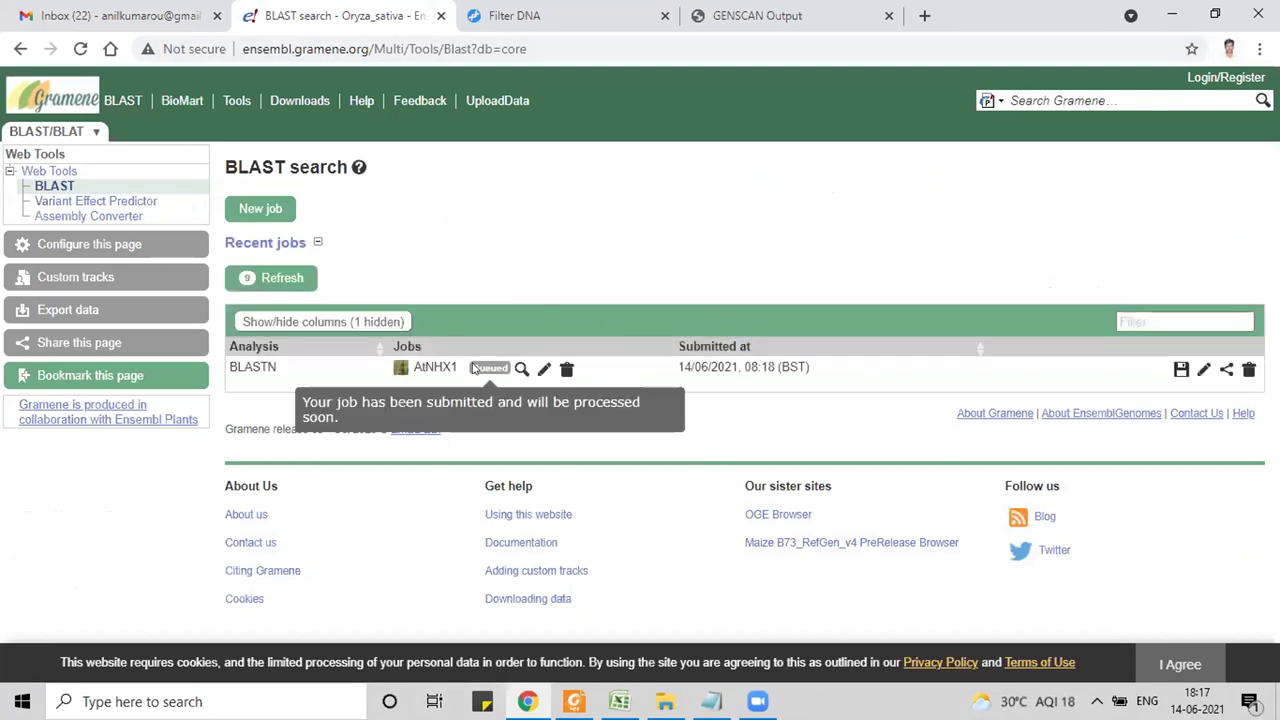
key("ctrl+shift+Tab")
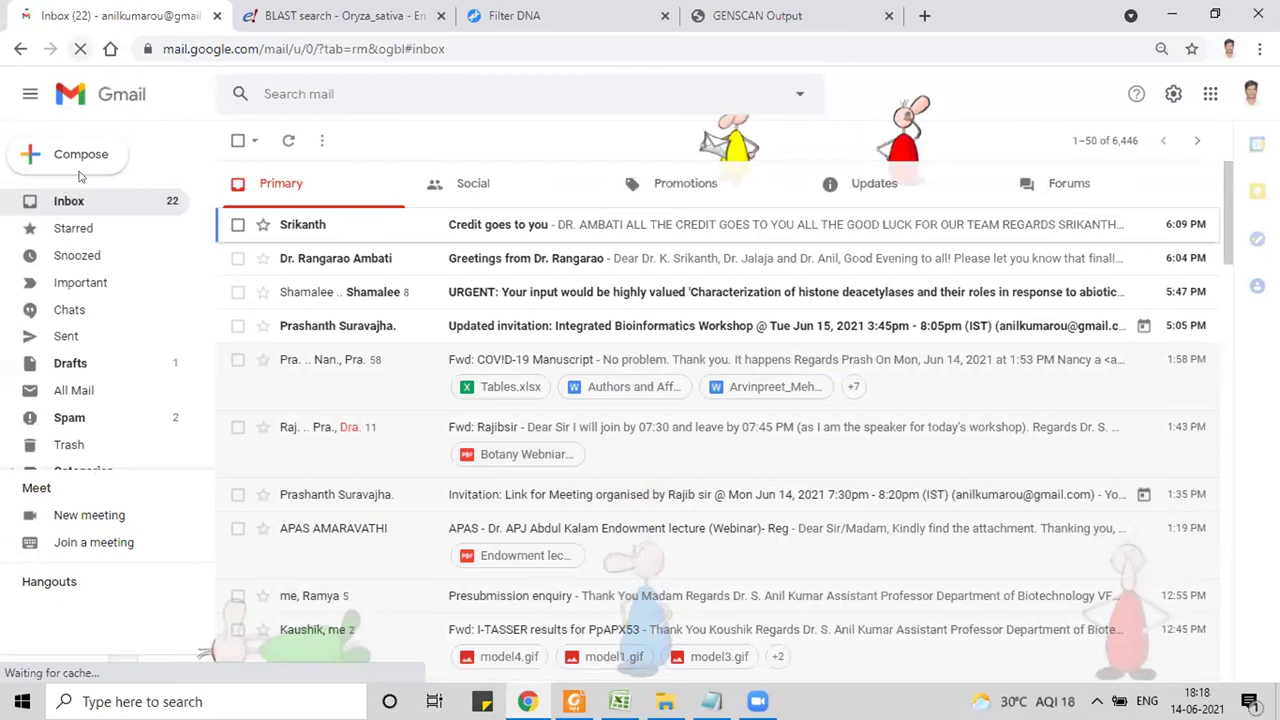
left_click(83, 204)
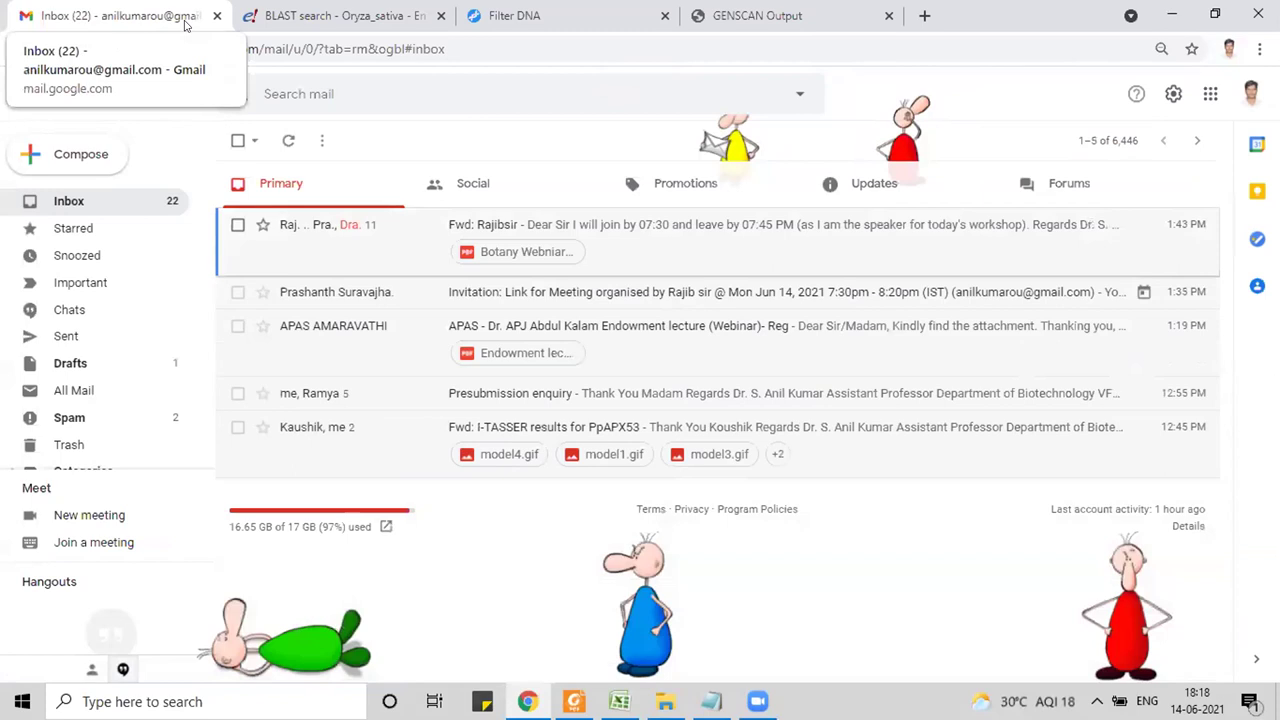
left_click(80, 204)
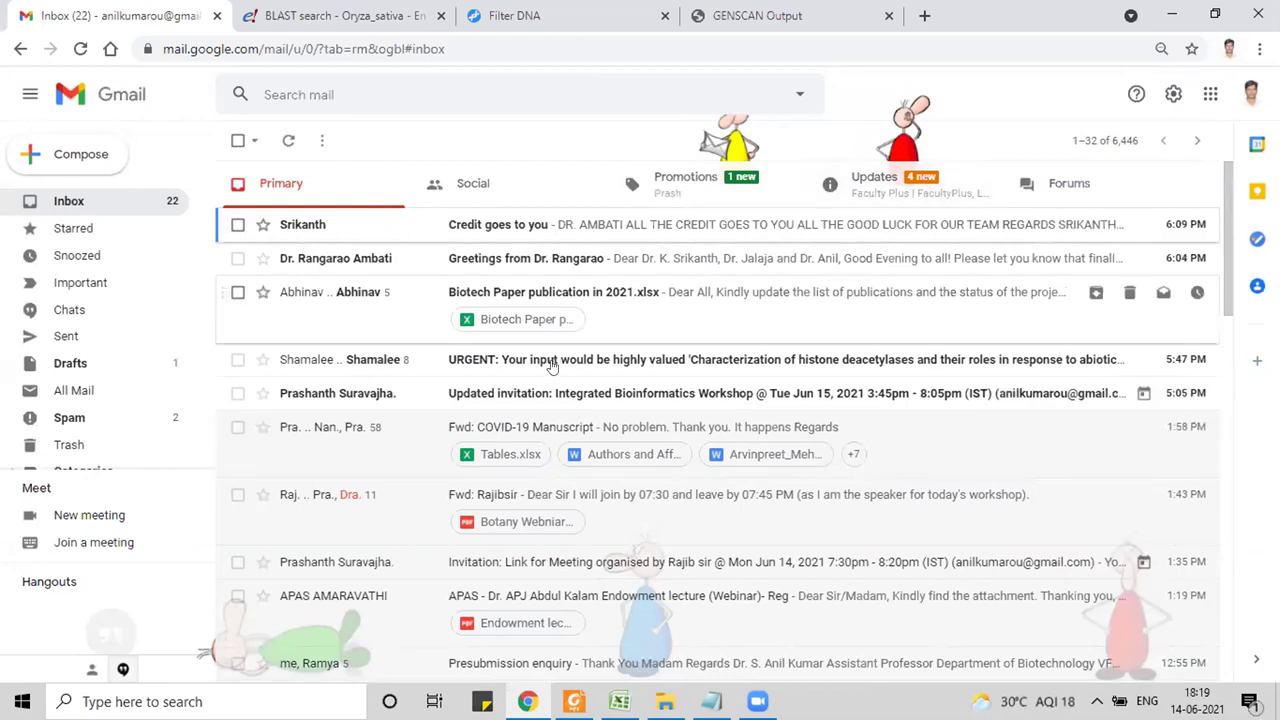
left_click(98, 205)
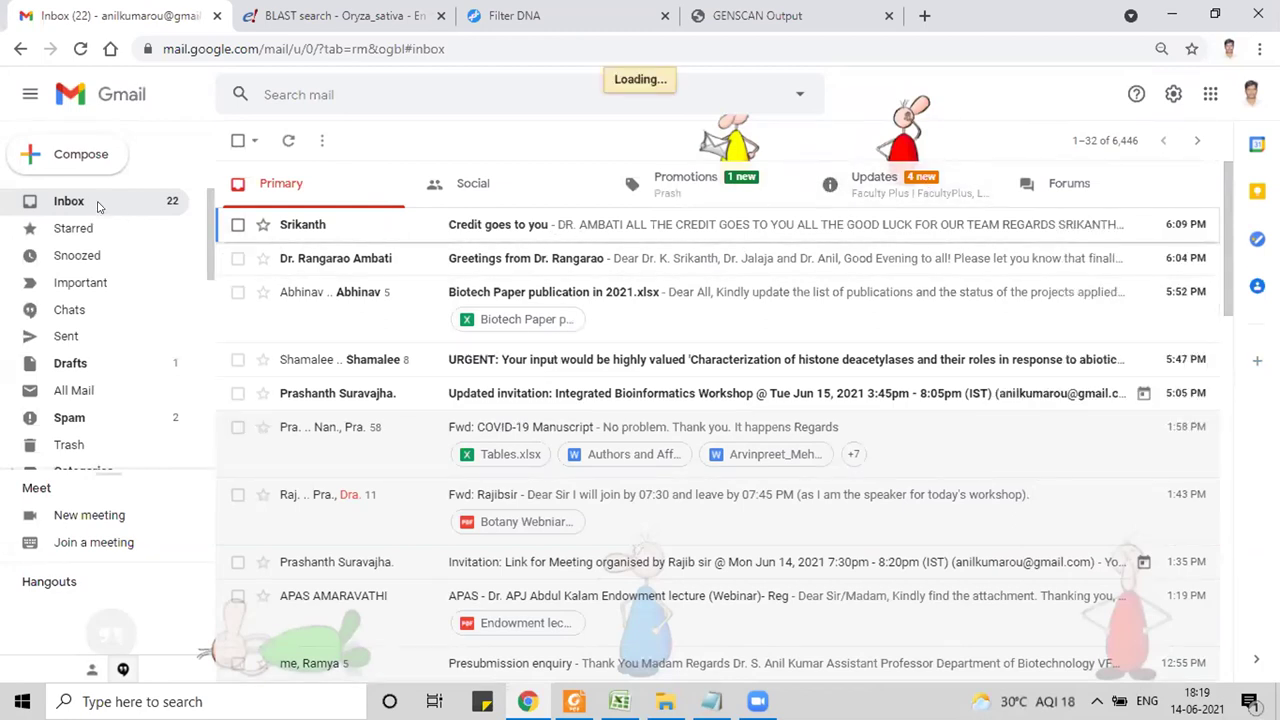
left_click(80, 49)
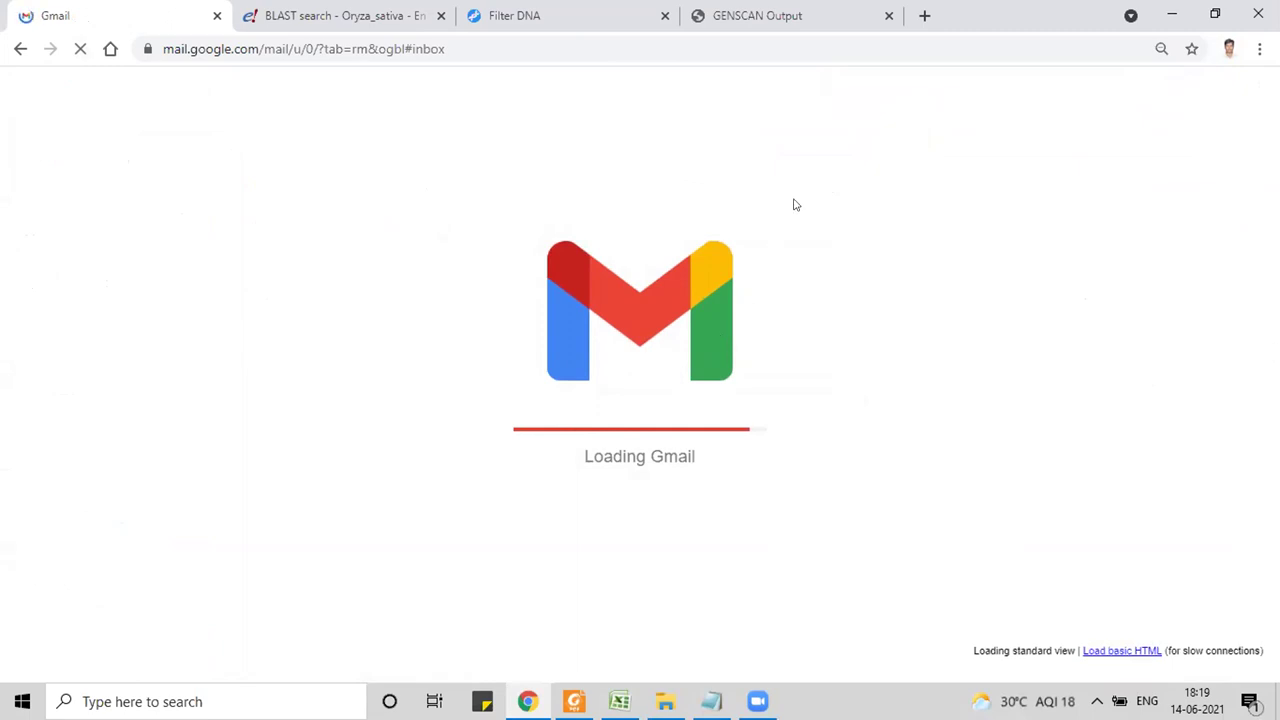
Step: Reload the Gramene BLAST search page and look in on the Gmail inbox while it loads
left_click(376, 10)
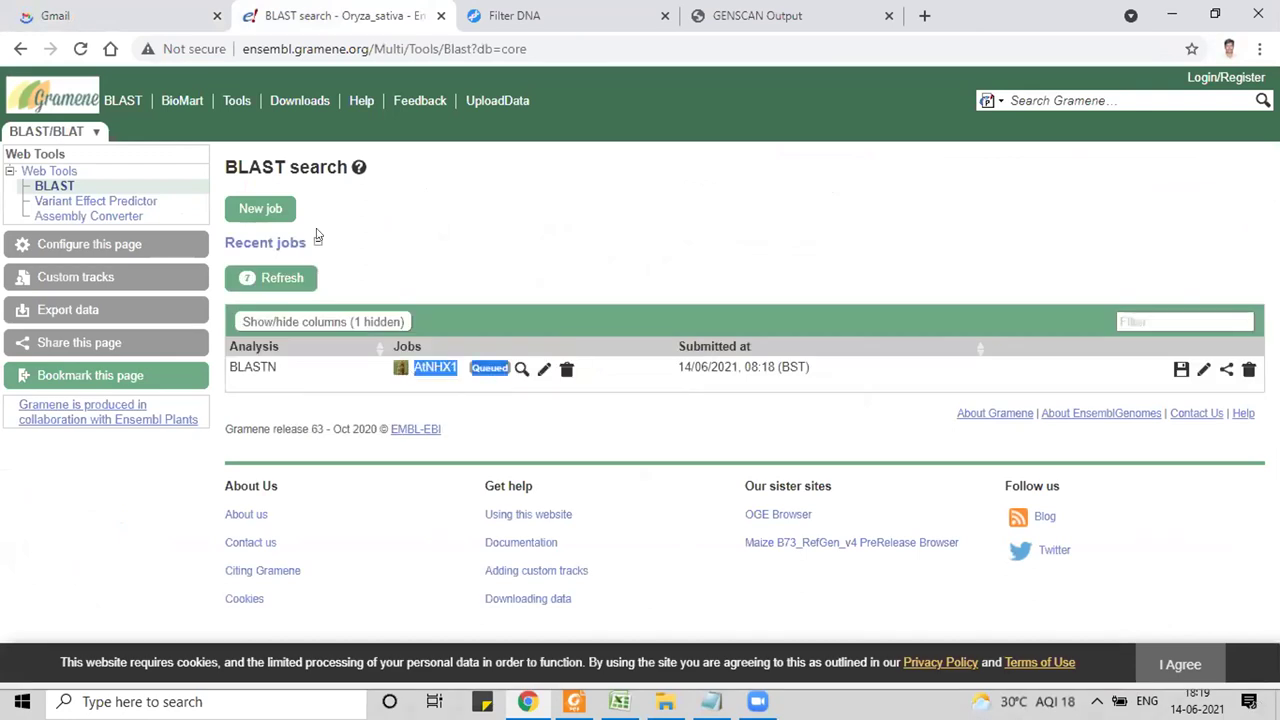
left_click(80, 48)
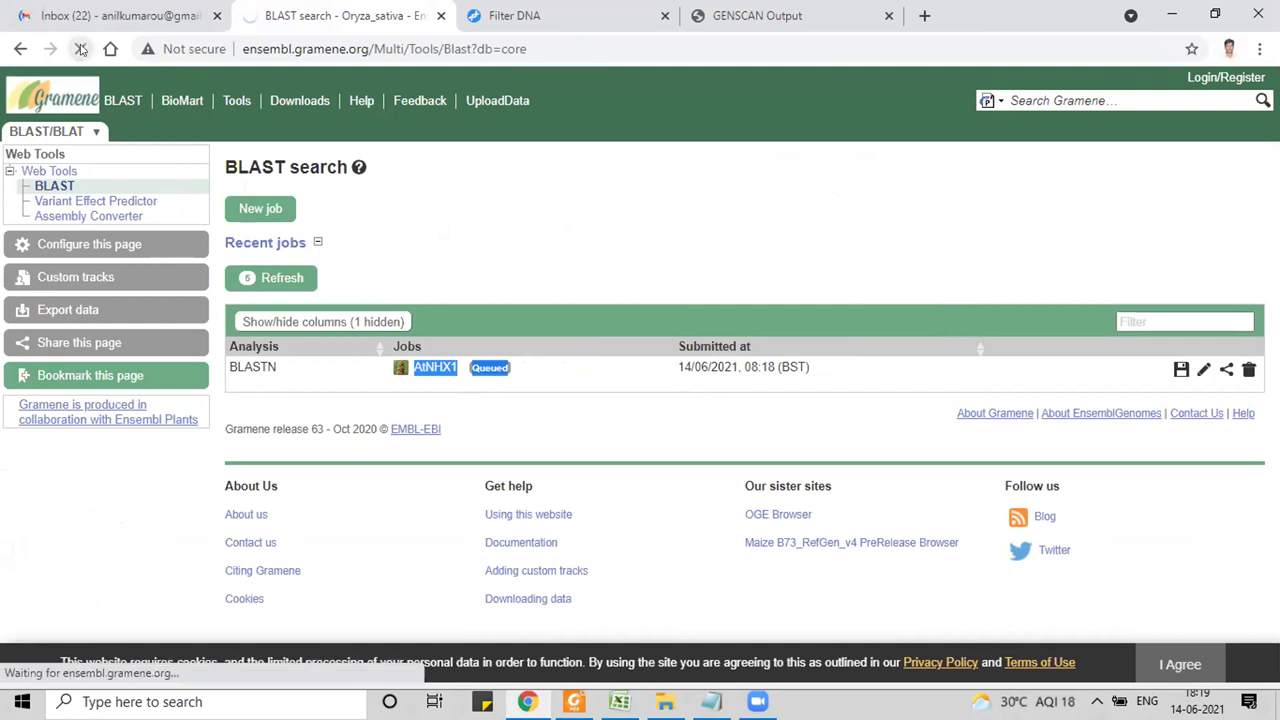
left_click(110, 12)
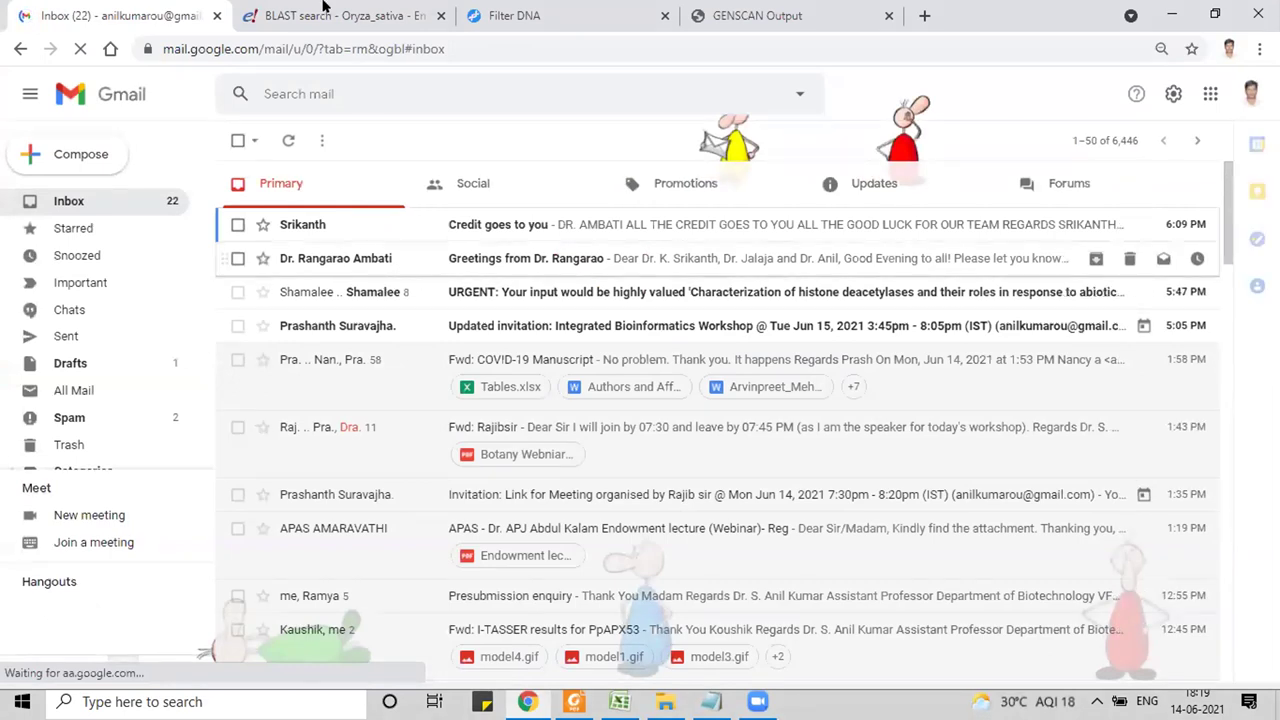
left_click(322, 12)
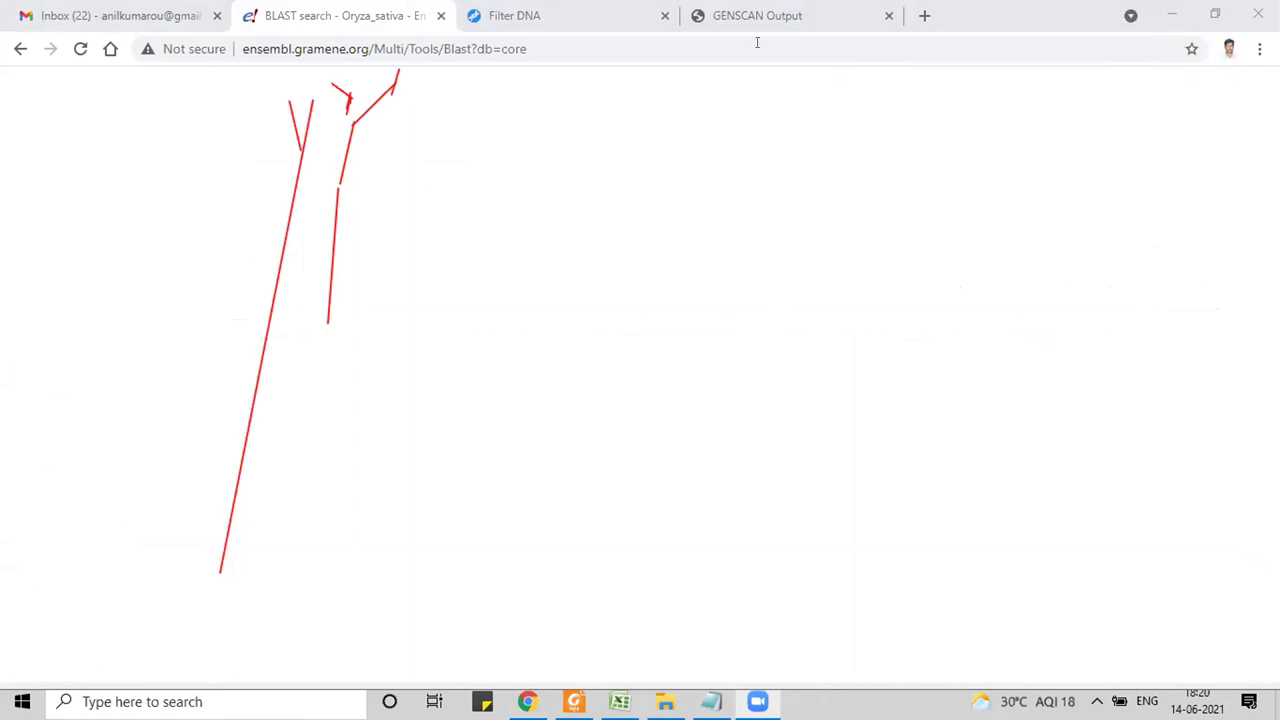
Step: Return to the blank GENSCAN form and set the organism to Arabidopsis and the print option to Predicted CDS and peptides
left_click(768, 10)
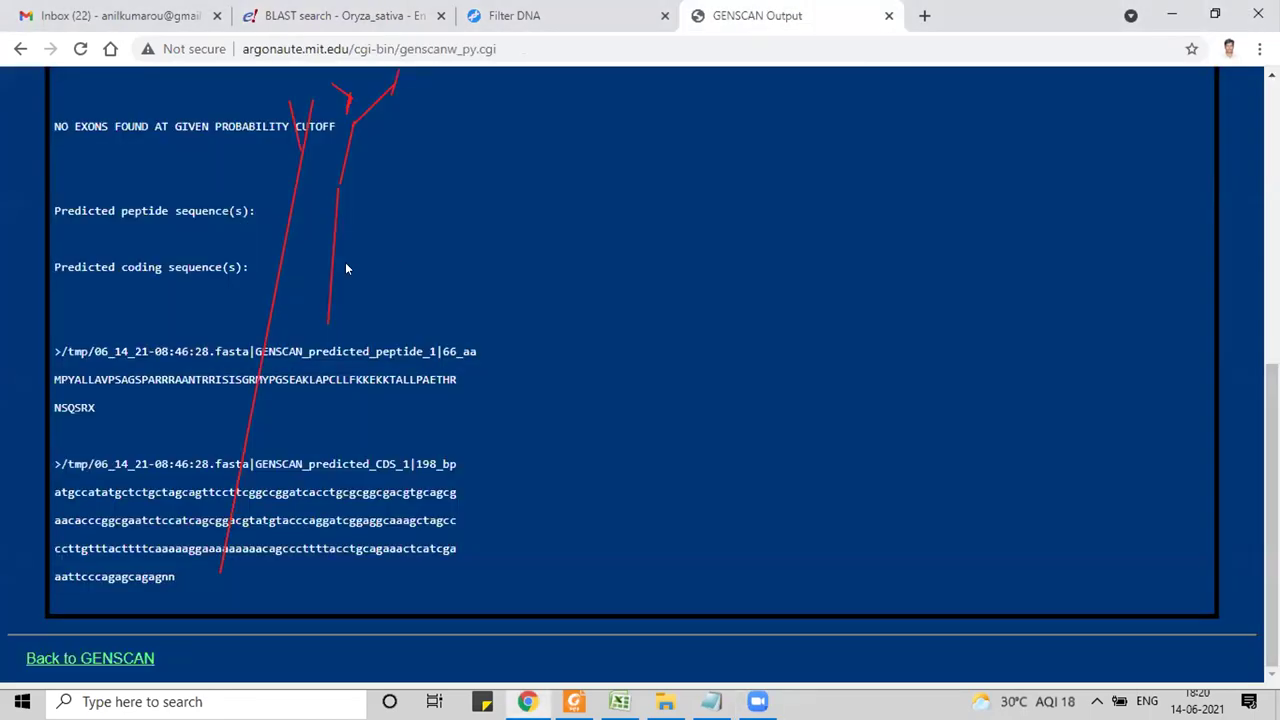
left_click(112, 664)
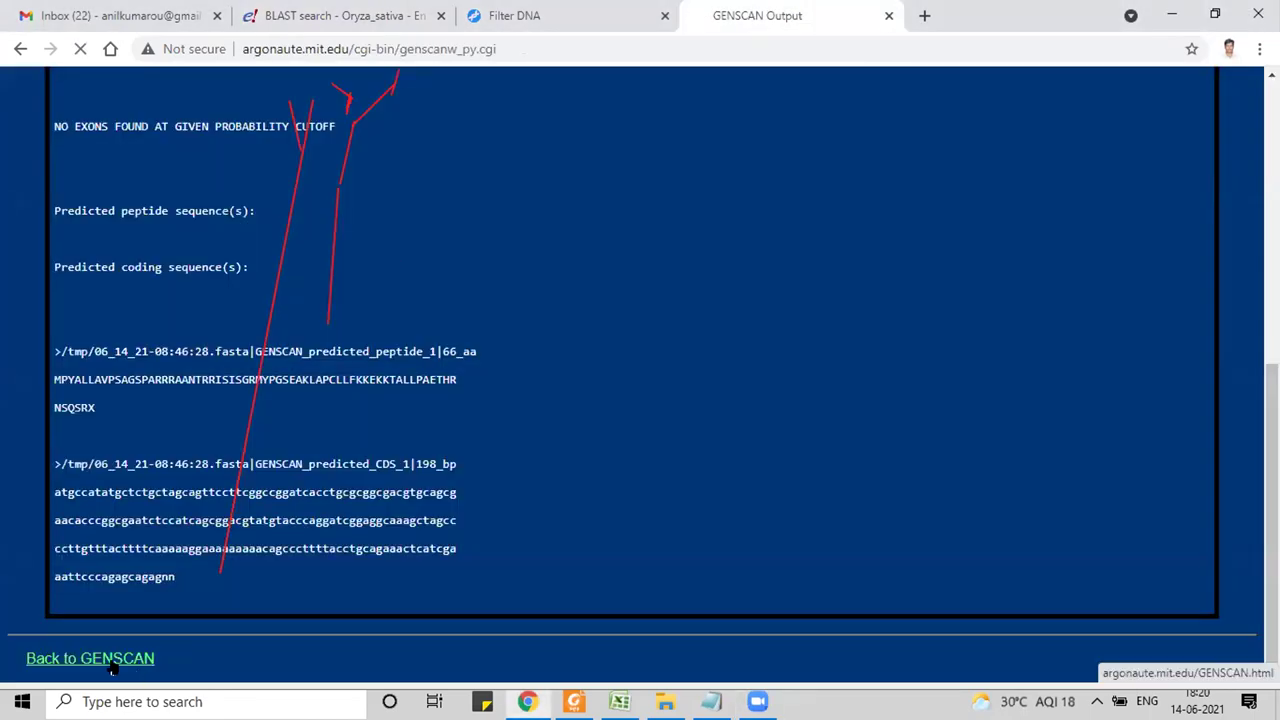
scroll(233, 455, "down", 1)
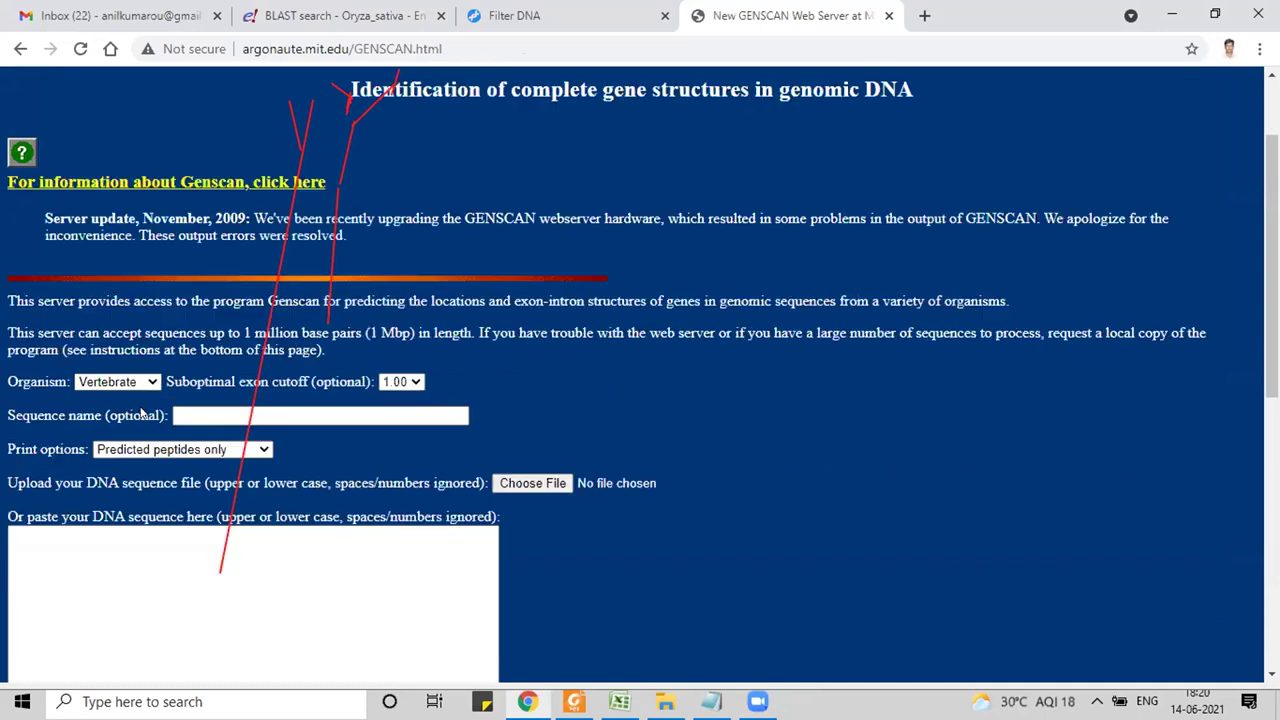
key("Down")
scroll(228, 350, "down", 1)
left_click(226, 325)
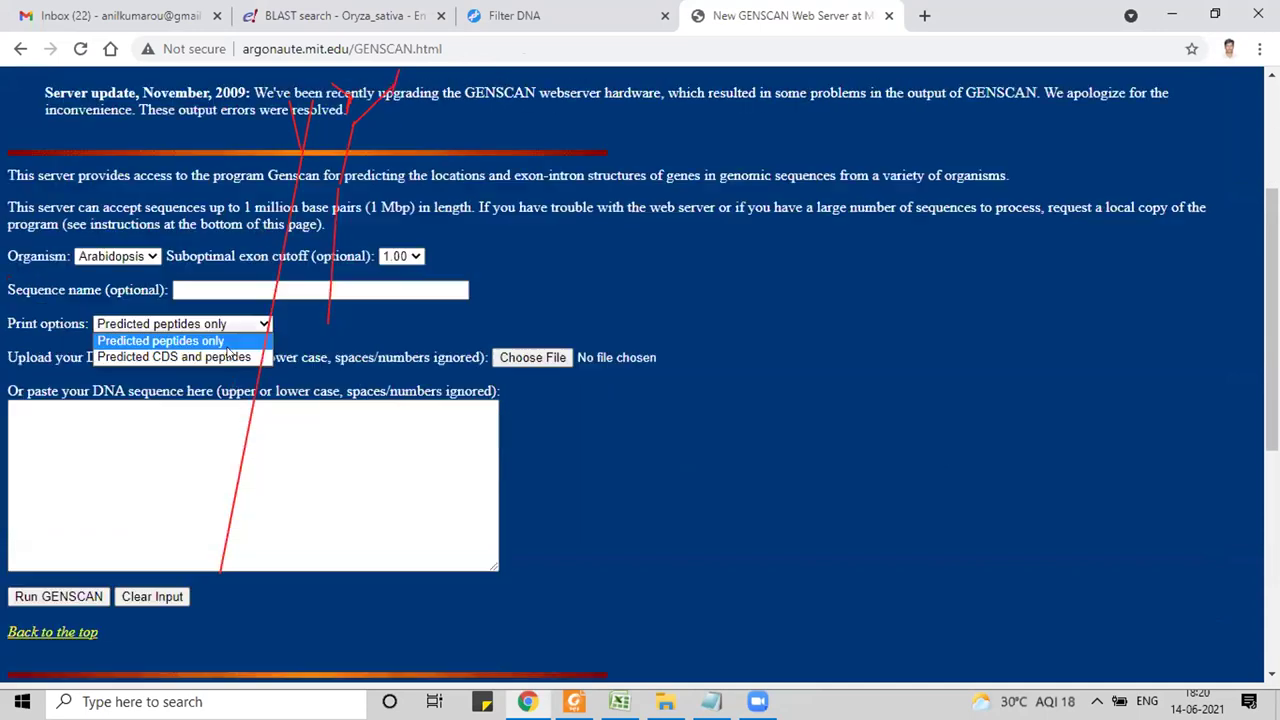
Step: Paste the copied DNA sequence into the empty box, run GENSCAN and review the predicted exons, peptide and CDS
left_click(186, 442)
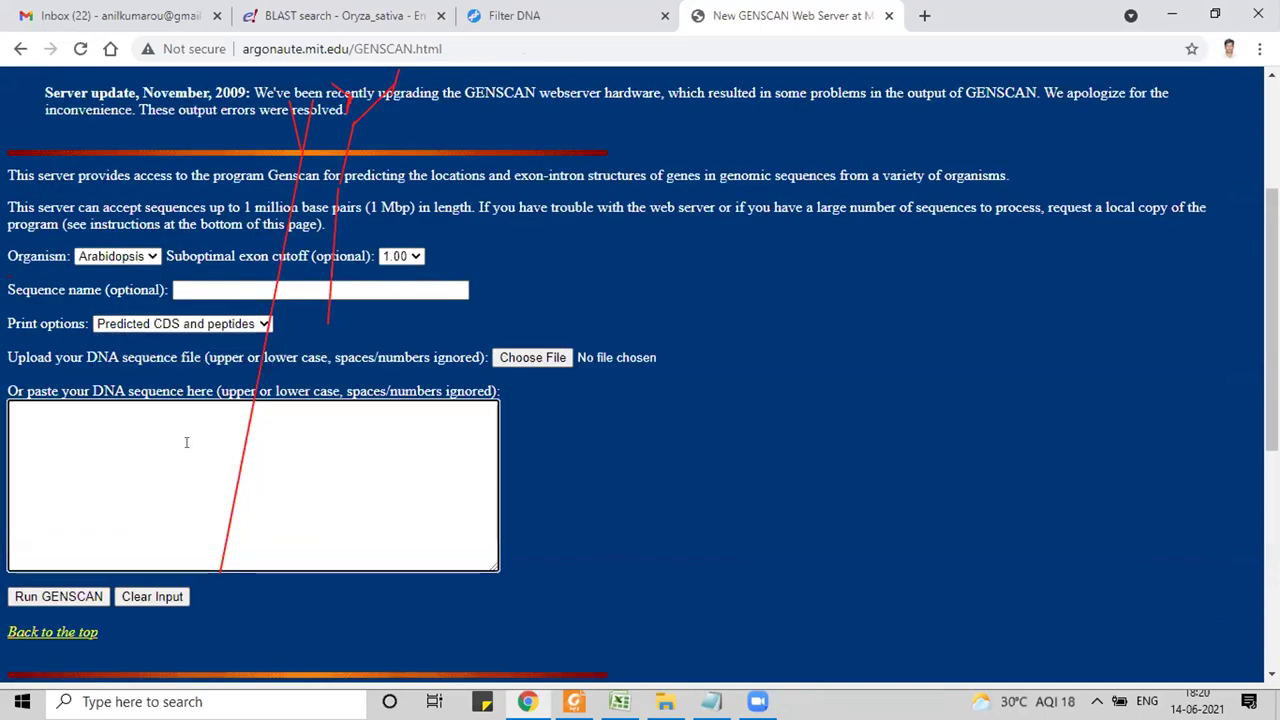
key("ctrl+v")
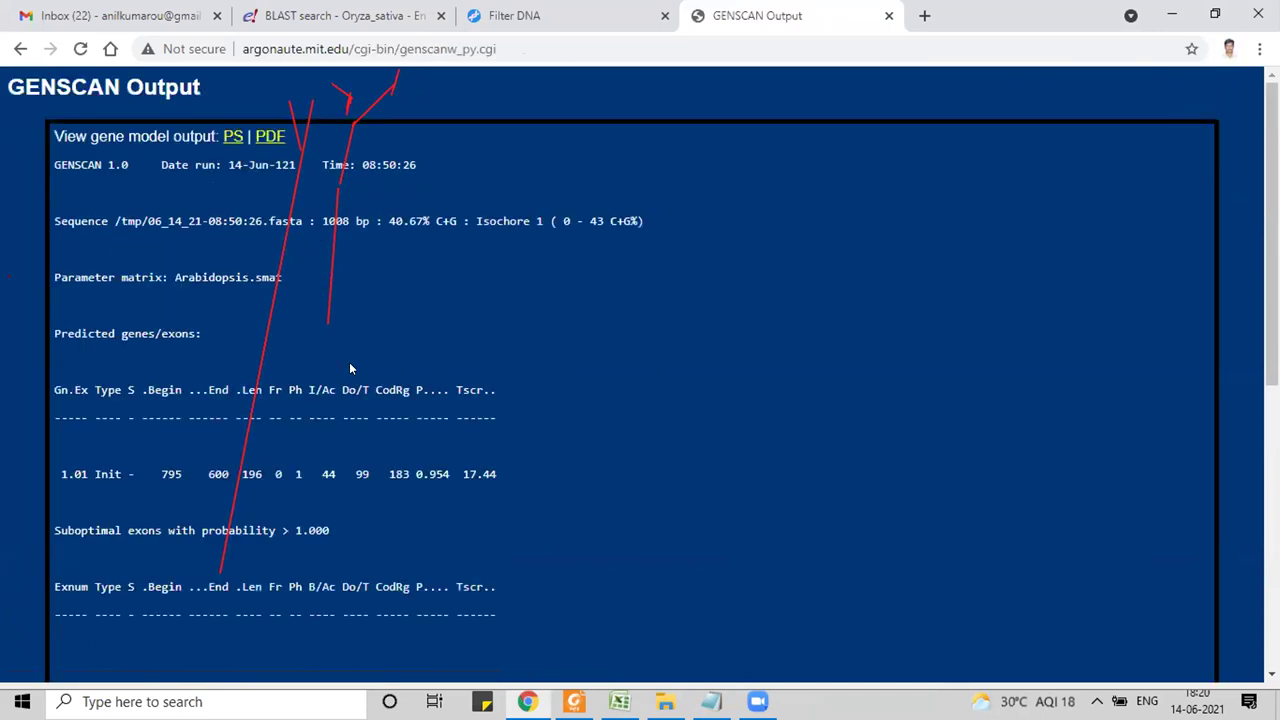
scroll(350, 369, "down", 5)
scroll(350, 369, "down", 1)
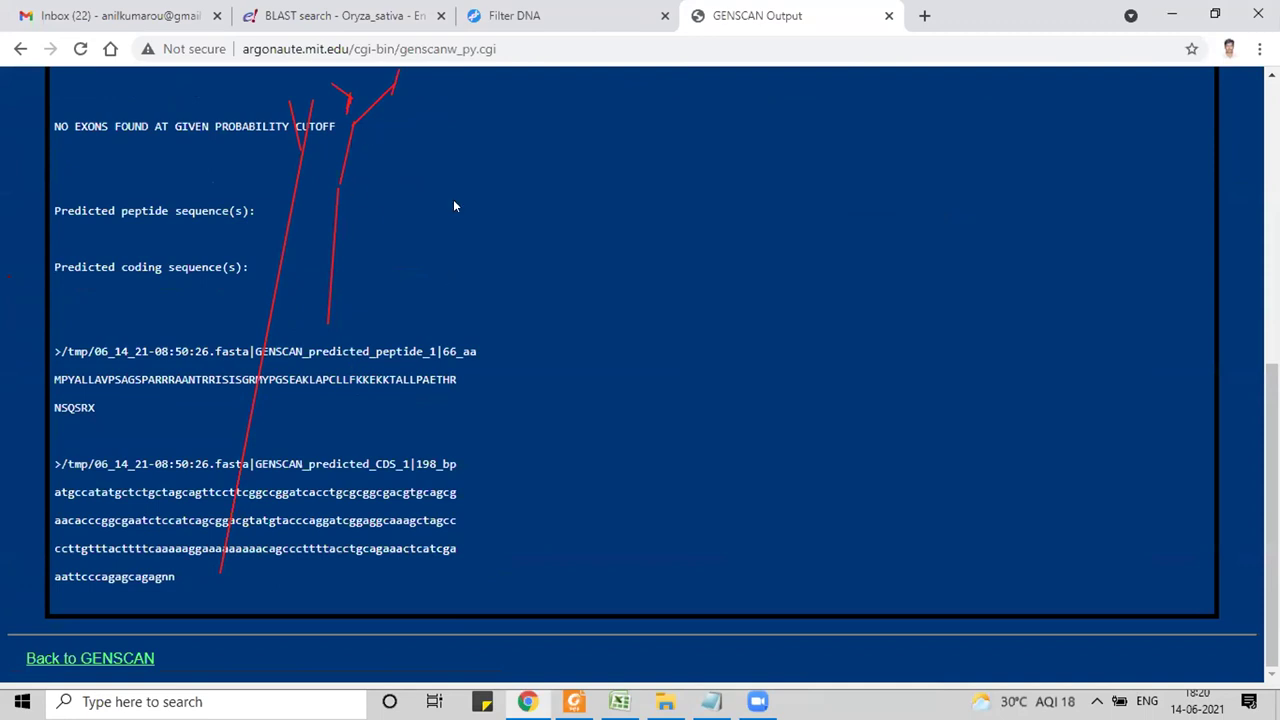
Step: Go back to Gmail and refresh the inbox to check for new mail
left_click(152, 20)
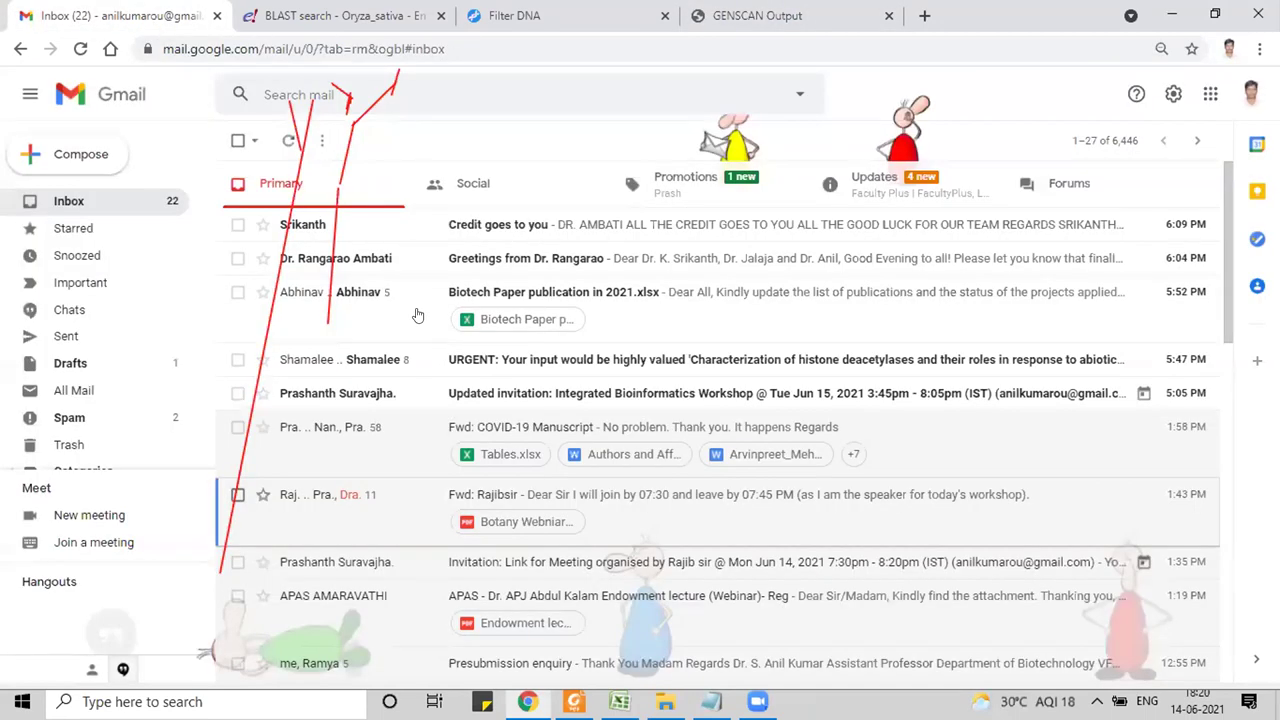
left_click(110, 203)
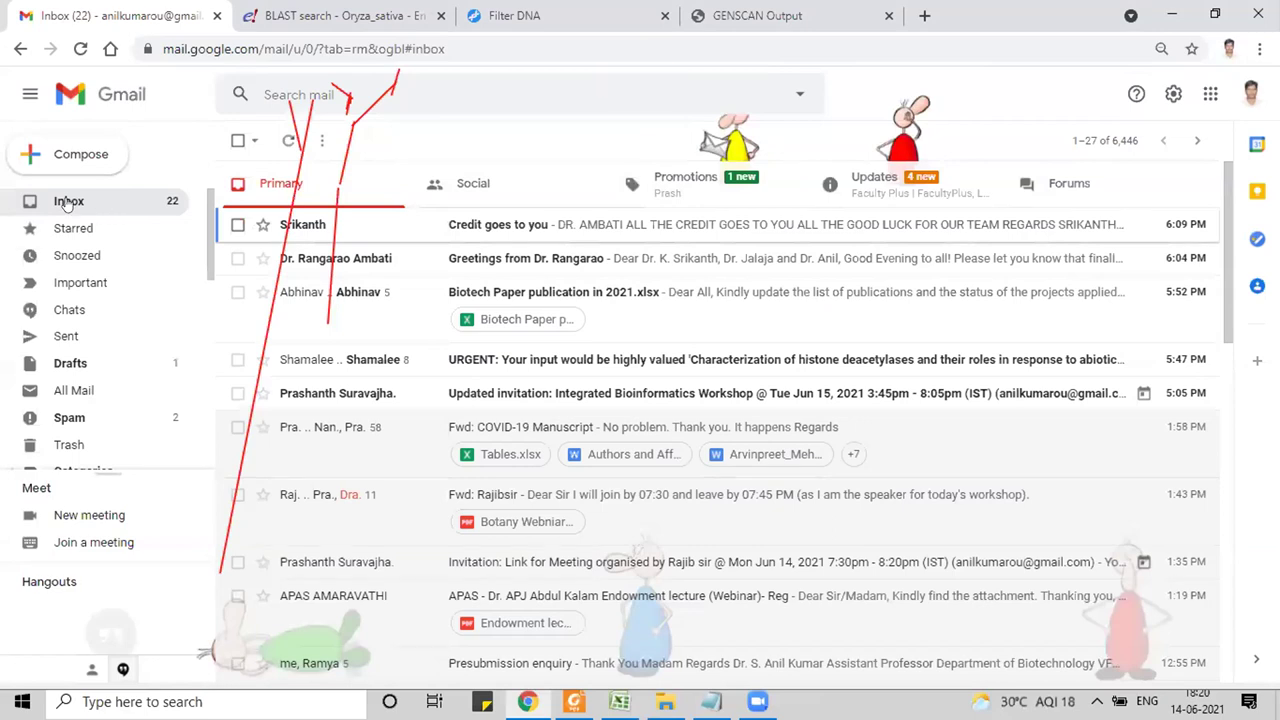
left_click(68, 203)
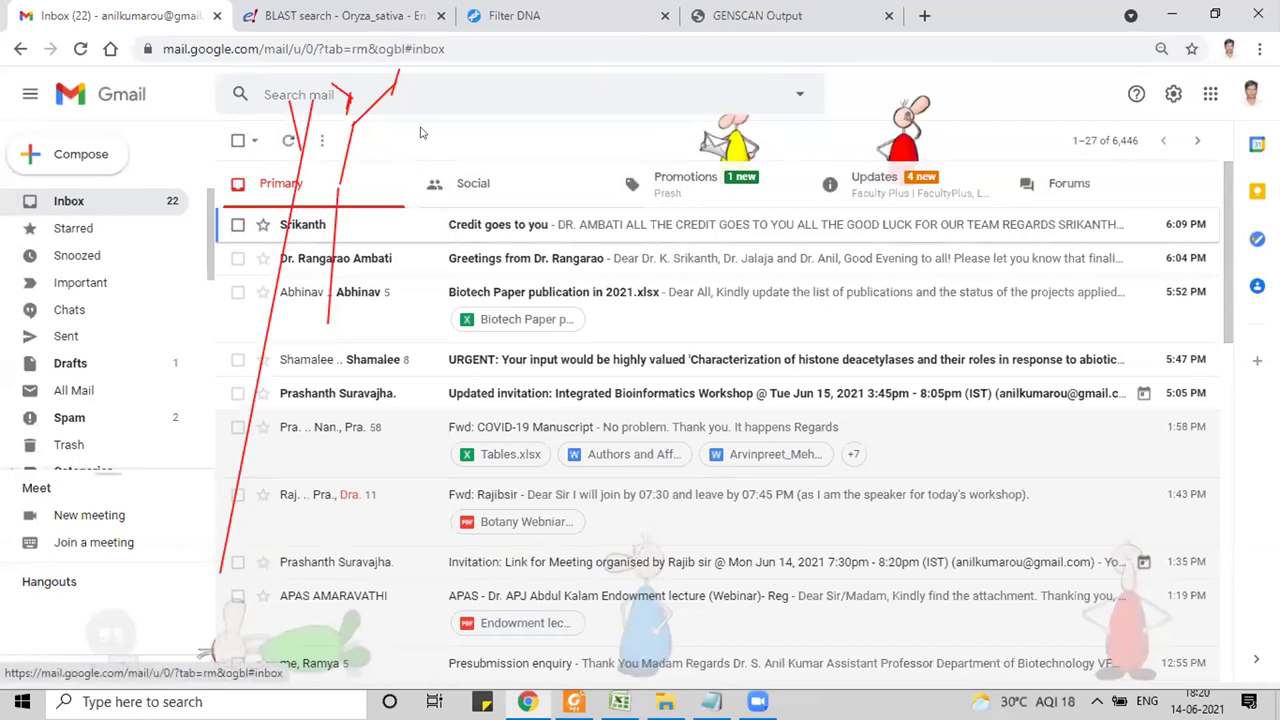
right_click(351, 125)
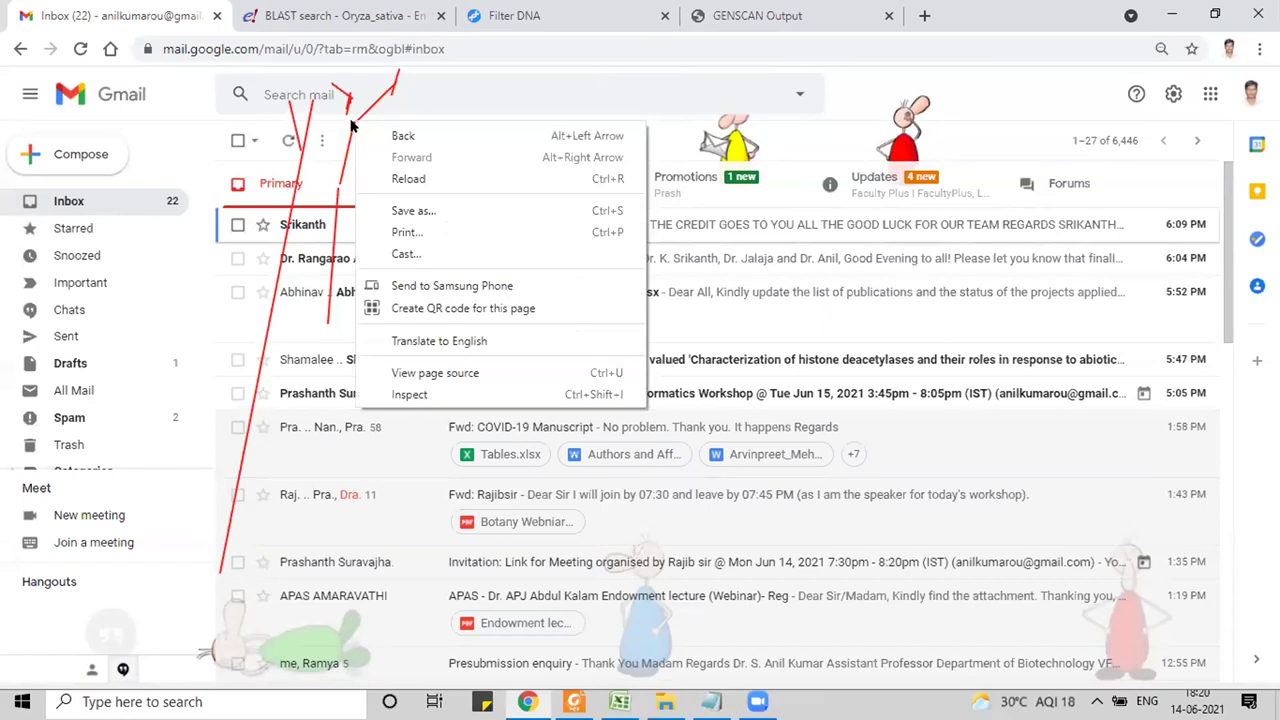
left_click(460, 100)
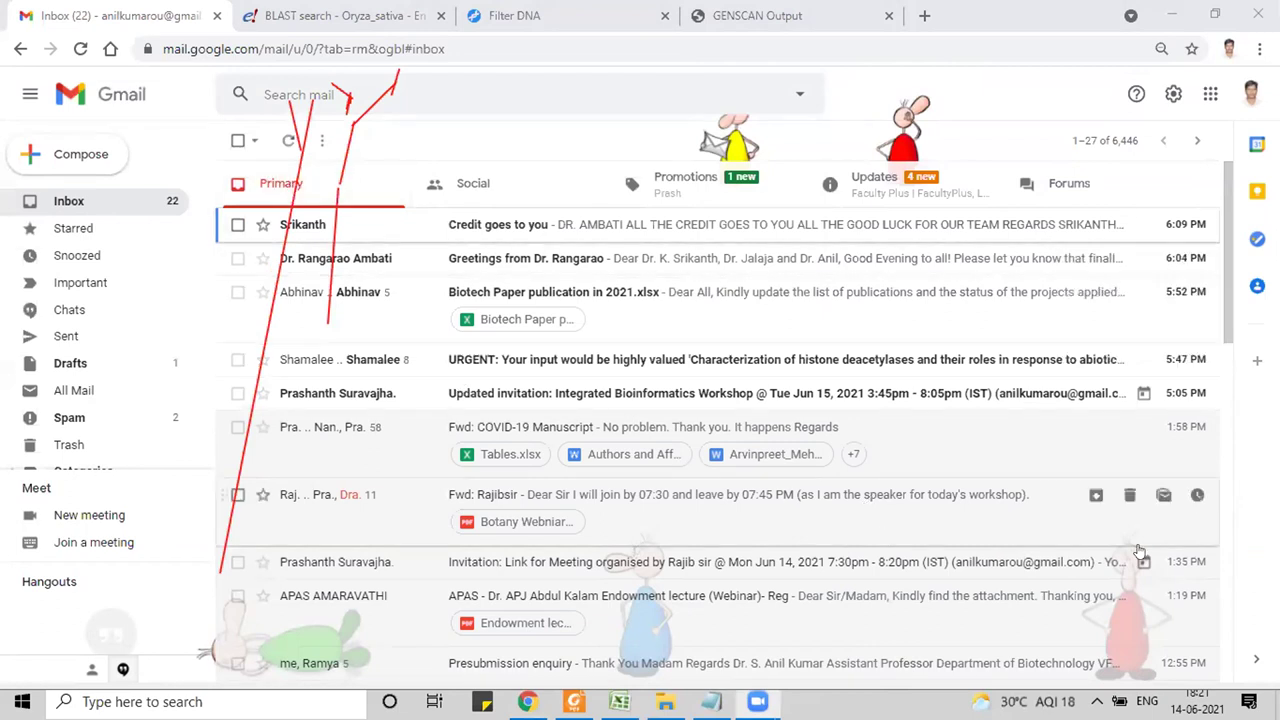
Step: Reload the Gramene BLAST search page and check the status of the AtNHX1 job
left_click(340, 15)
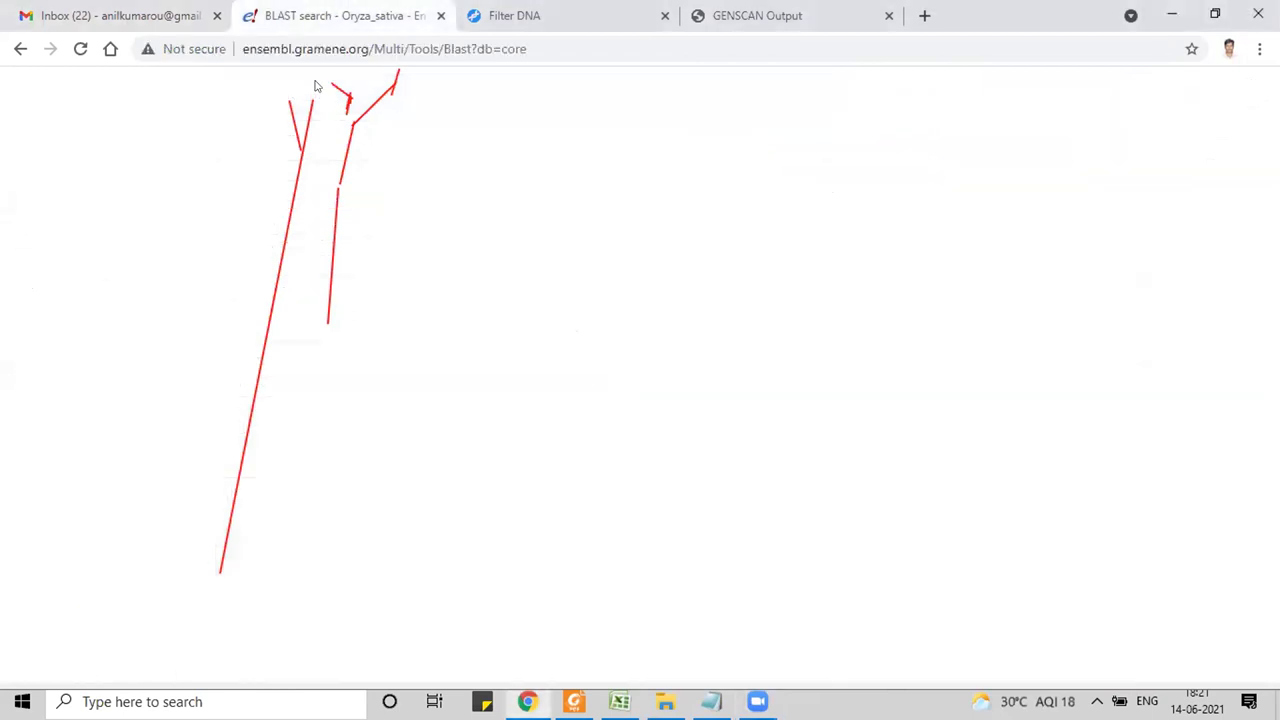
left_click(82, 51)
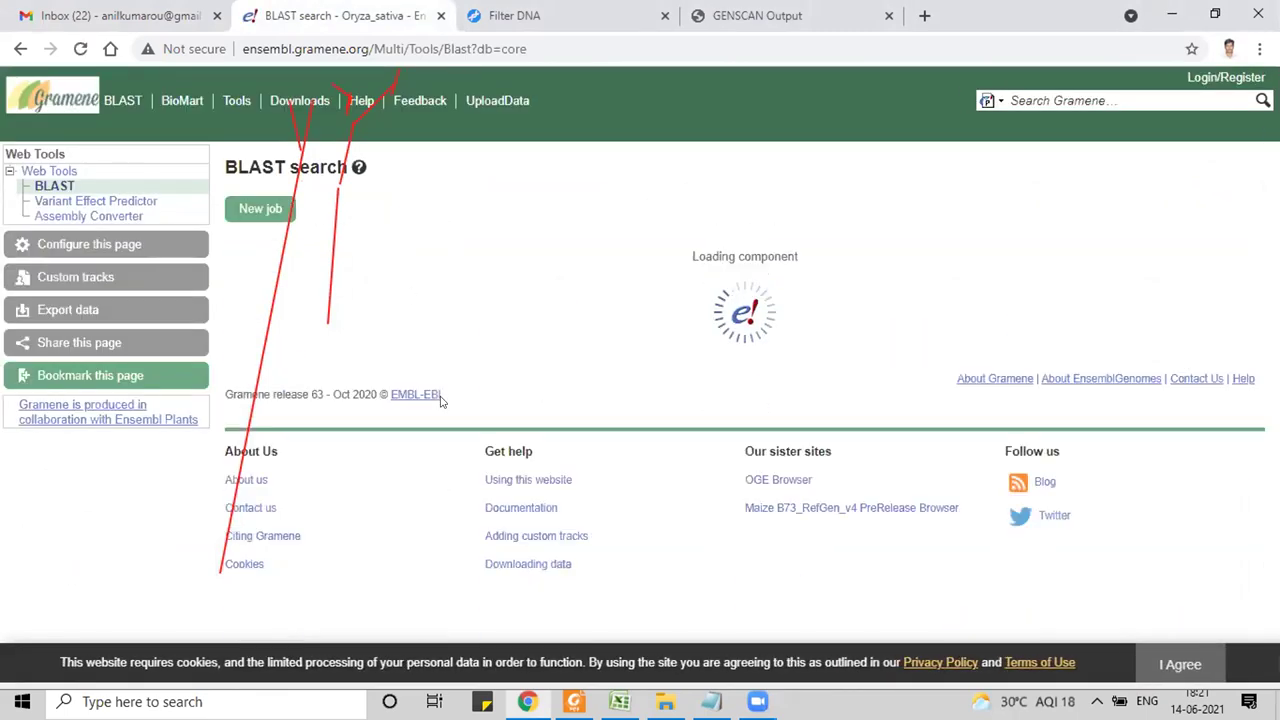
mouse_move(503, 368)
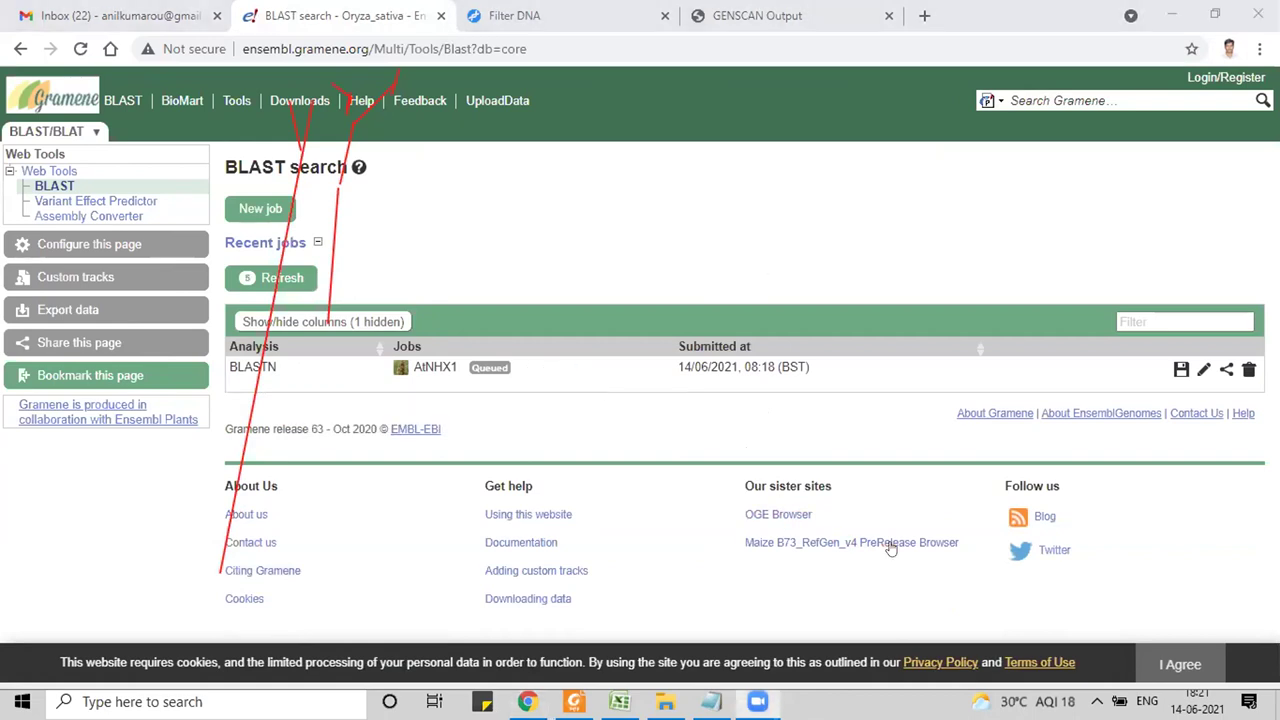
Step: Check the Gmail inbox for new mail and close the file window showing the publications folder
left_click(66, 16)
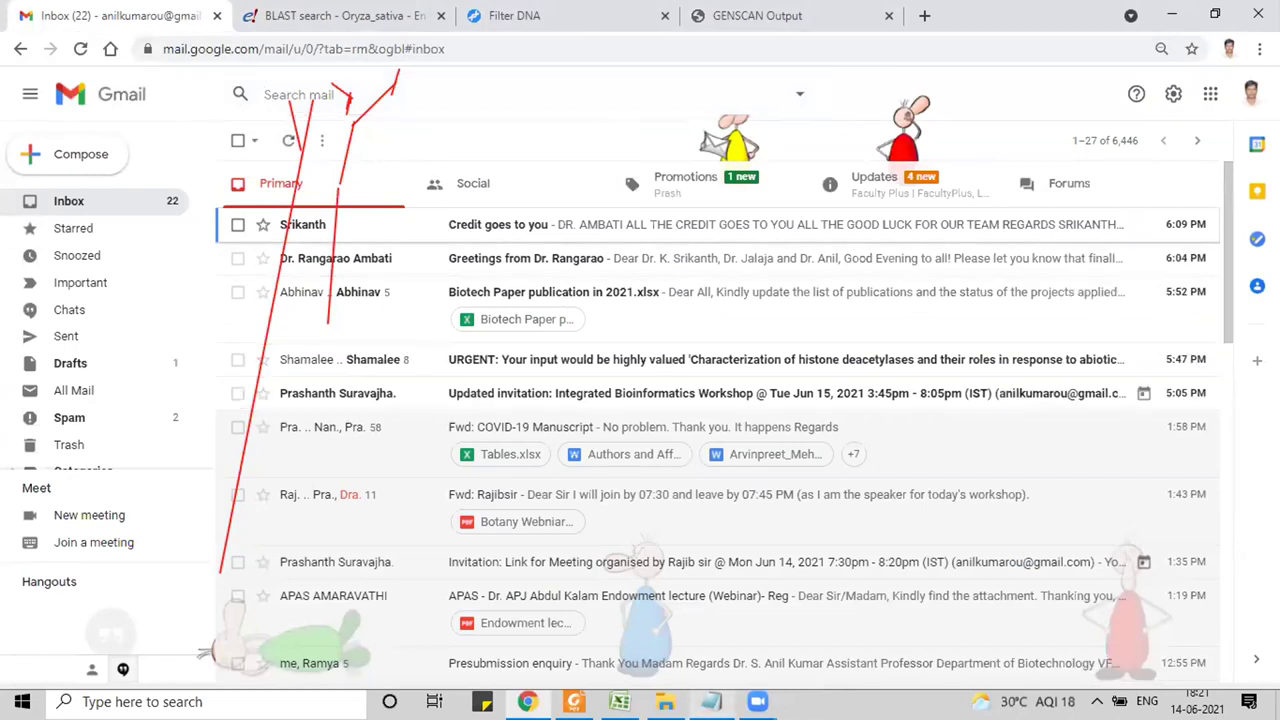
left_click(711, 701)
left_click(665, 701)
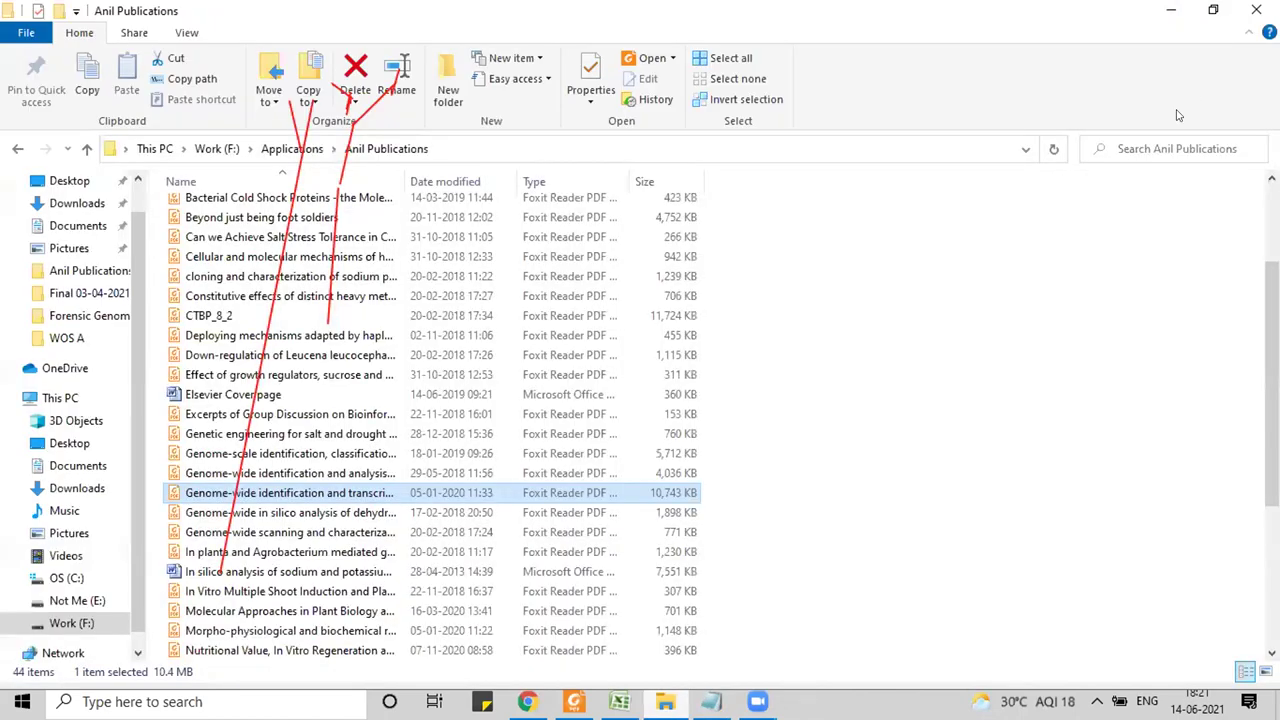
left_click(1255, 11)
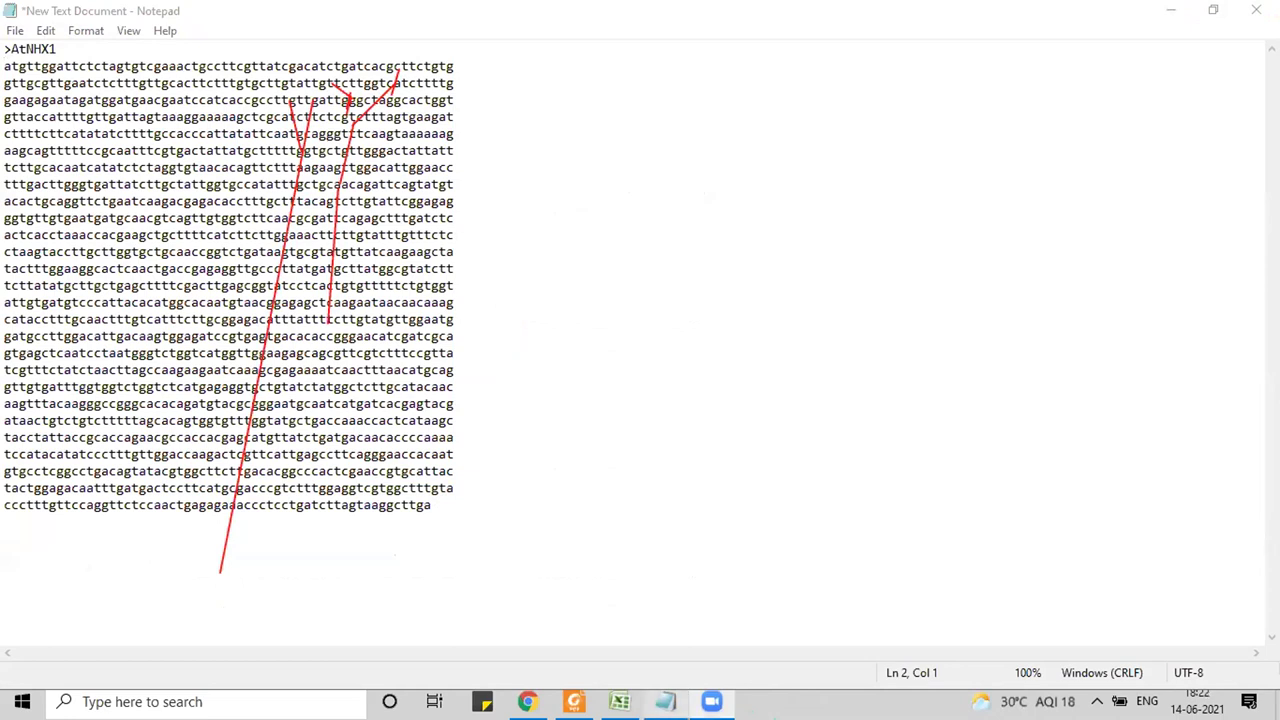
Step: Return to the Gmail inbox from Notepad and reload the page to check for new mail
mouse_move(665, 701)
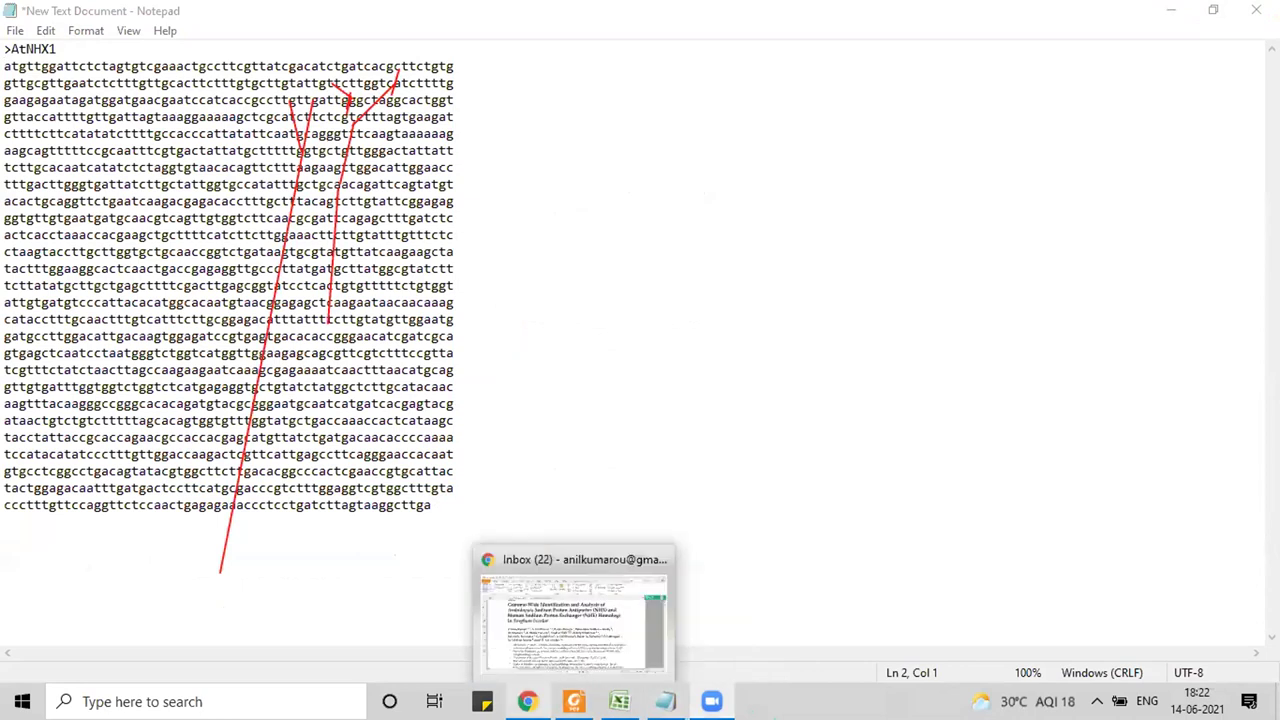
left_click(545, 615)
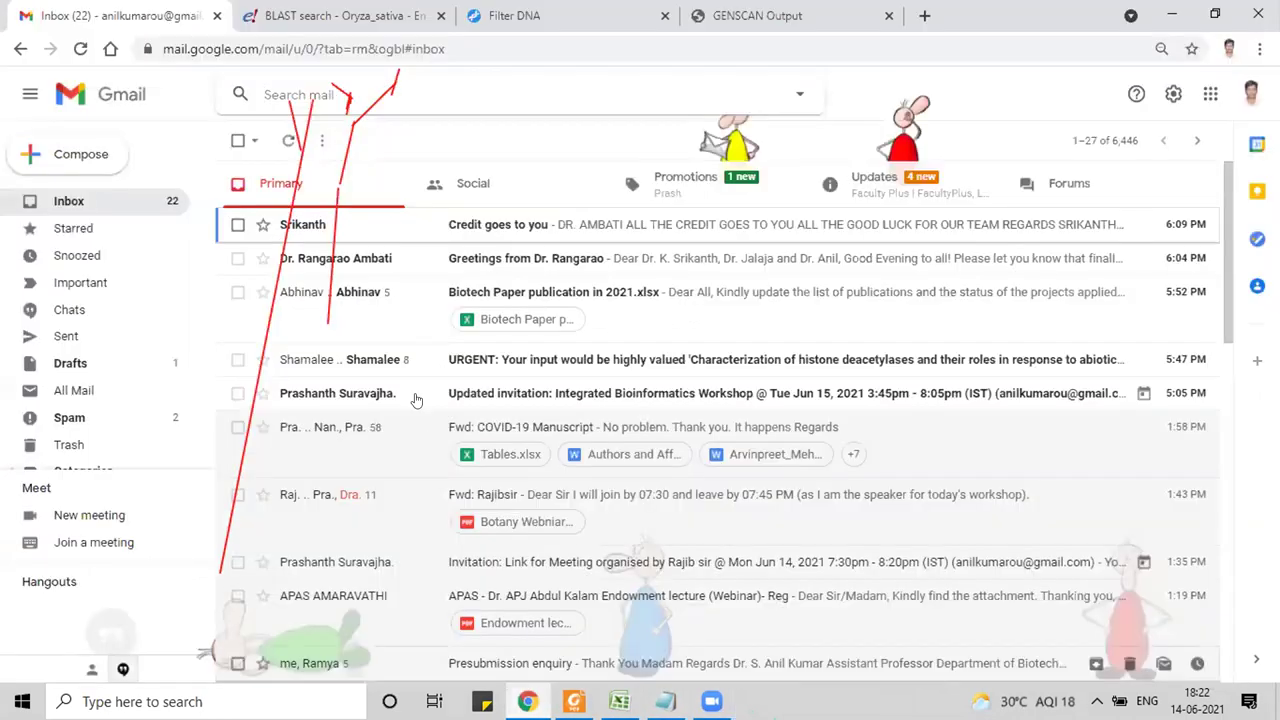
left_click(82, 204)
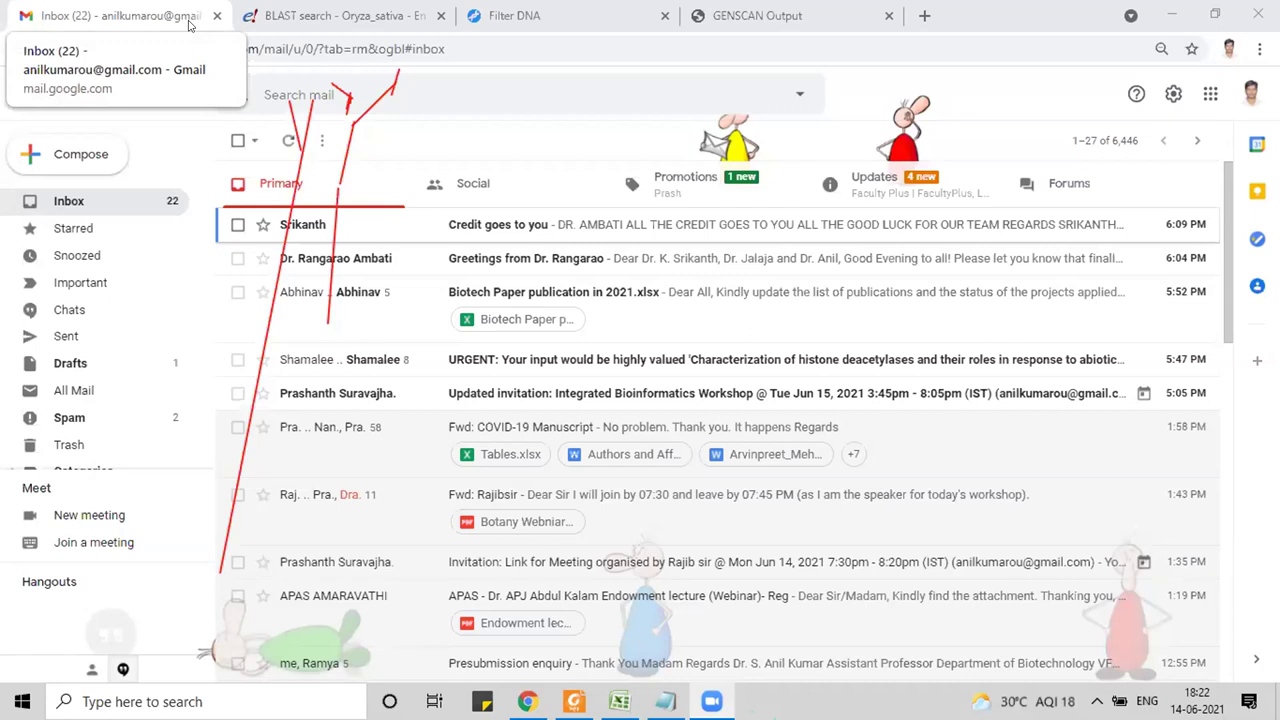
left_click(90, 201)
left_click(80, 48)
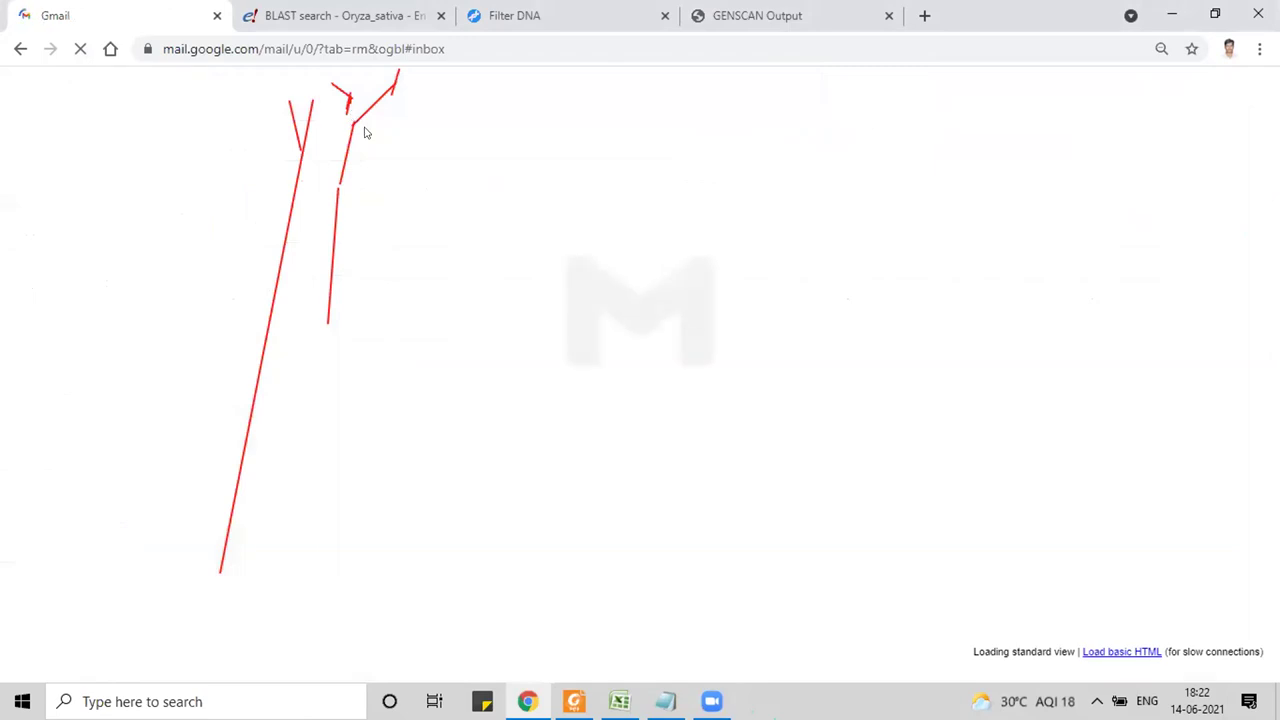
right_click(355, 112)
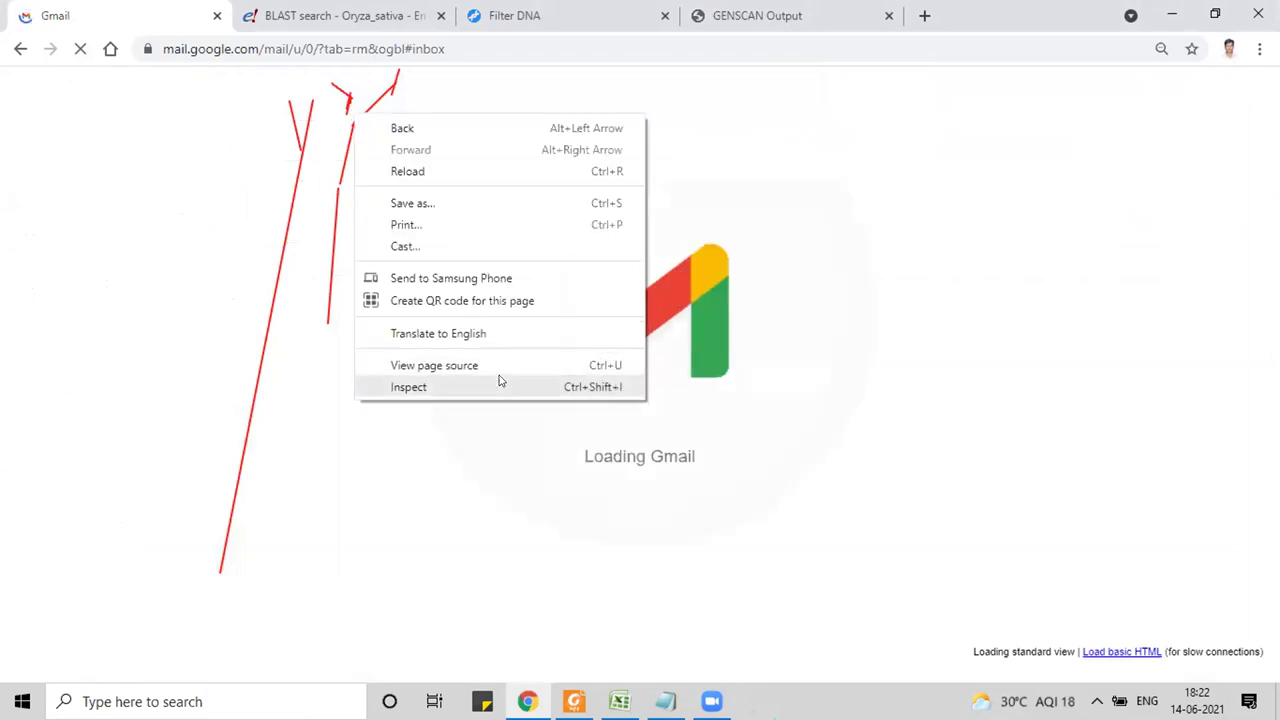
left_click(836, 494)
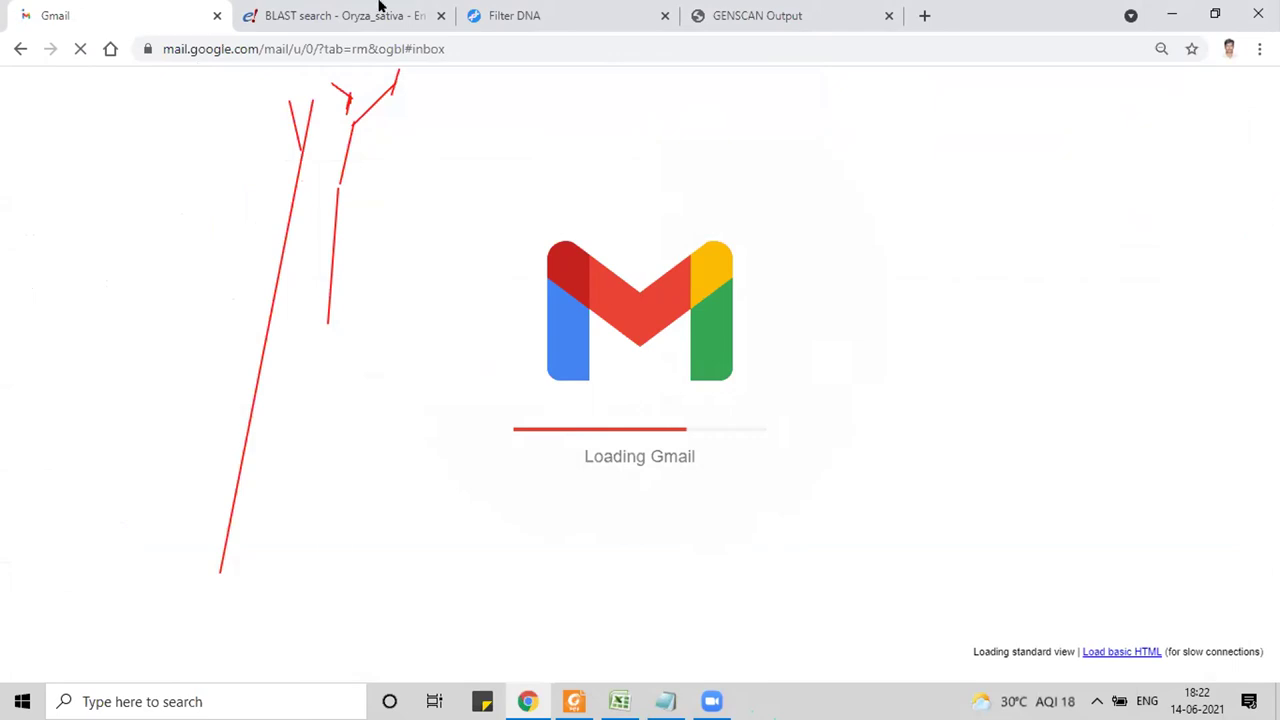
Step: Check the AtNHX1 job status on the Gramene BLAST page and look at the reloaded Gmail inbox
left_click(381, 12)
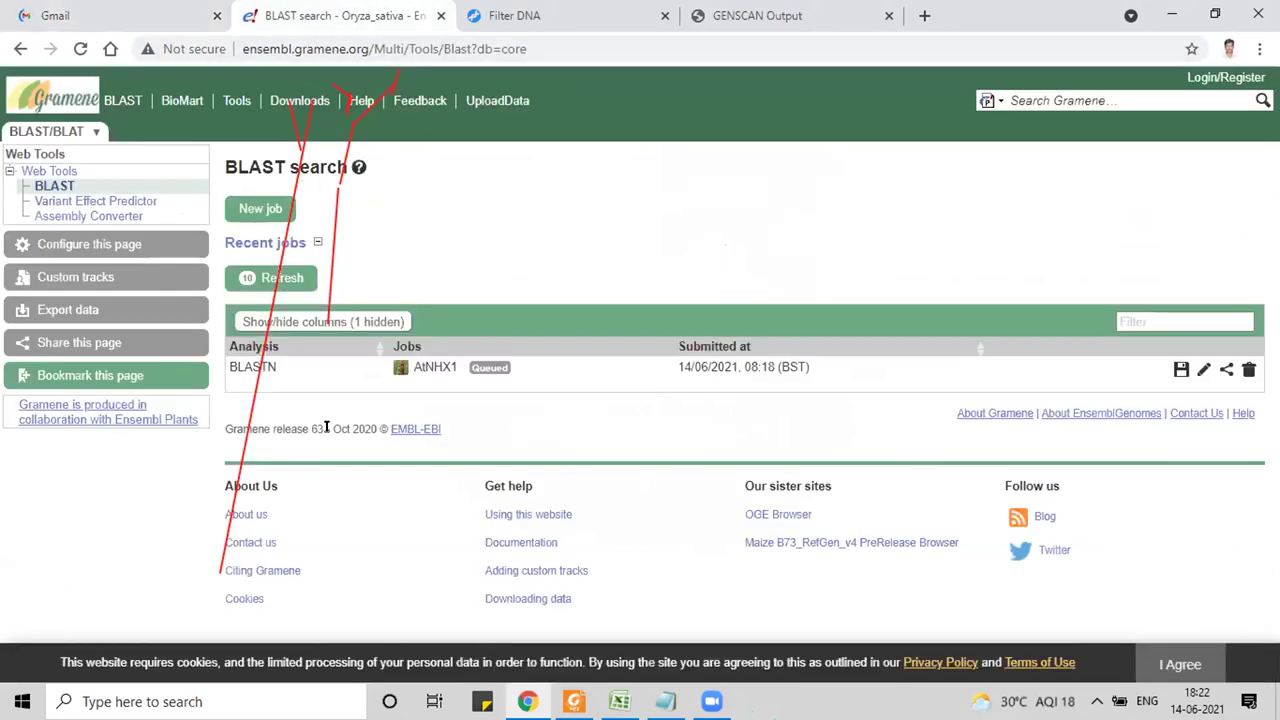
left_click(108, 18)
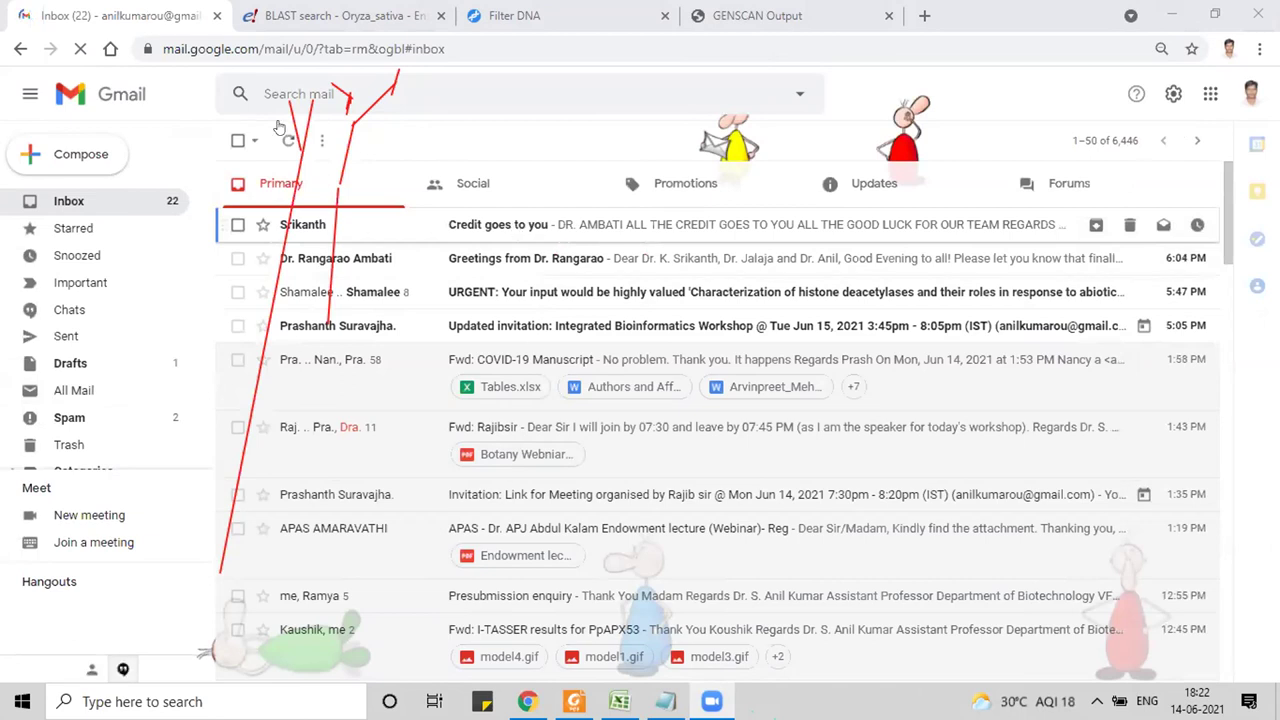
left_click(347, 17)
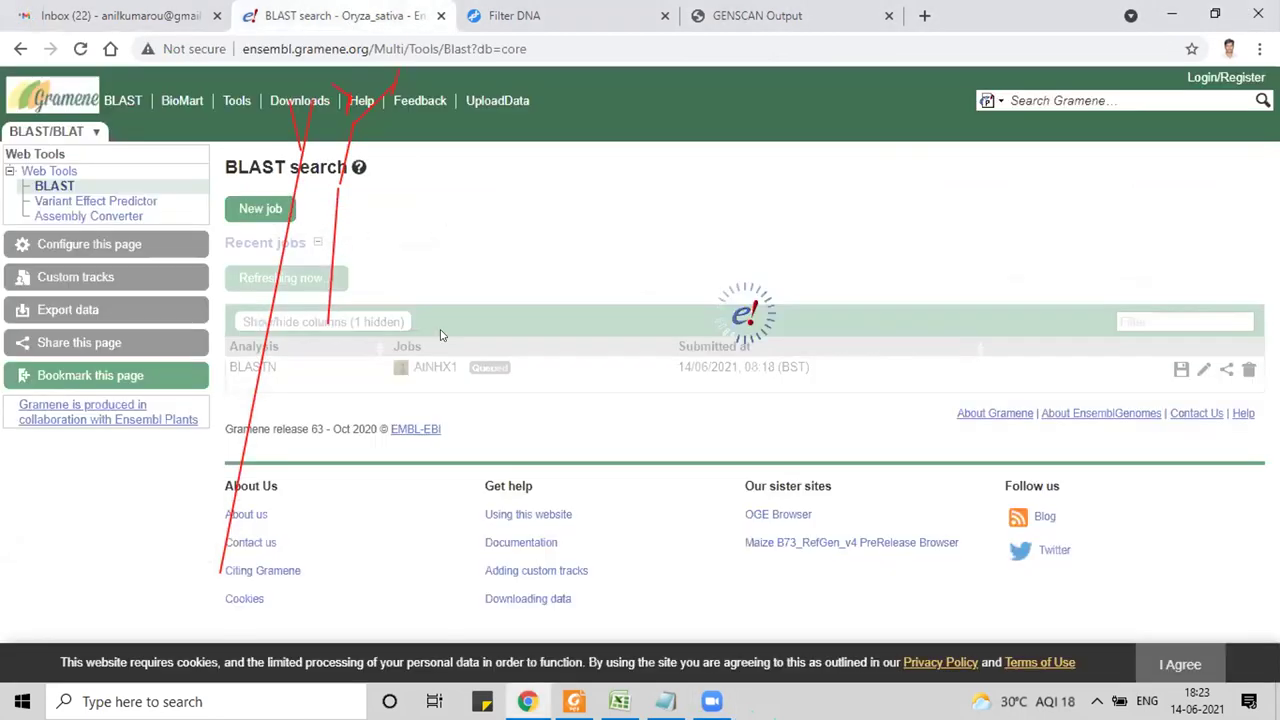
mouse_move(483, 372)
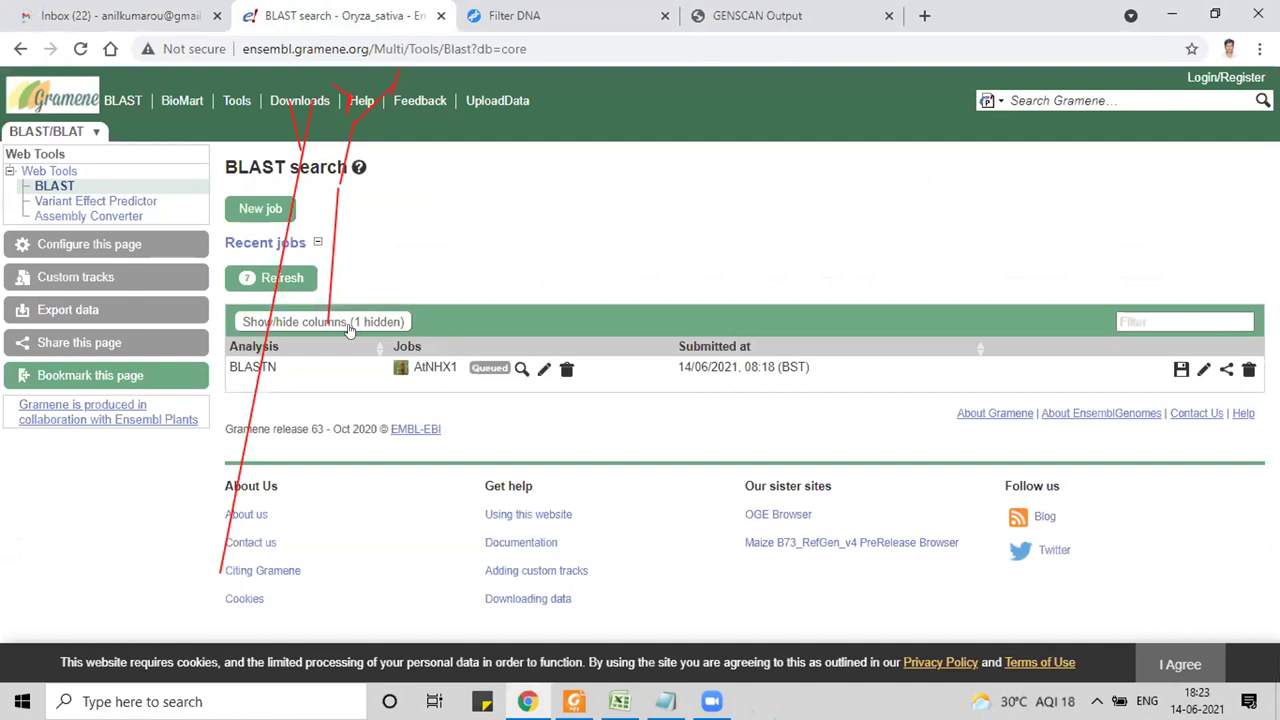
Step: Start a new Gramene BLAST job and paste the complete AtNHX1 FASTA sequence from Notepad as the query
left_click(254, 208)
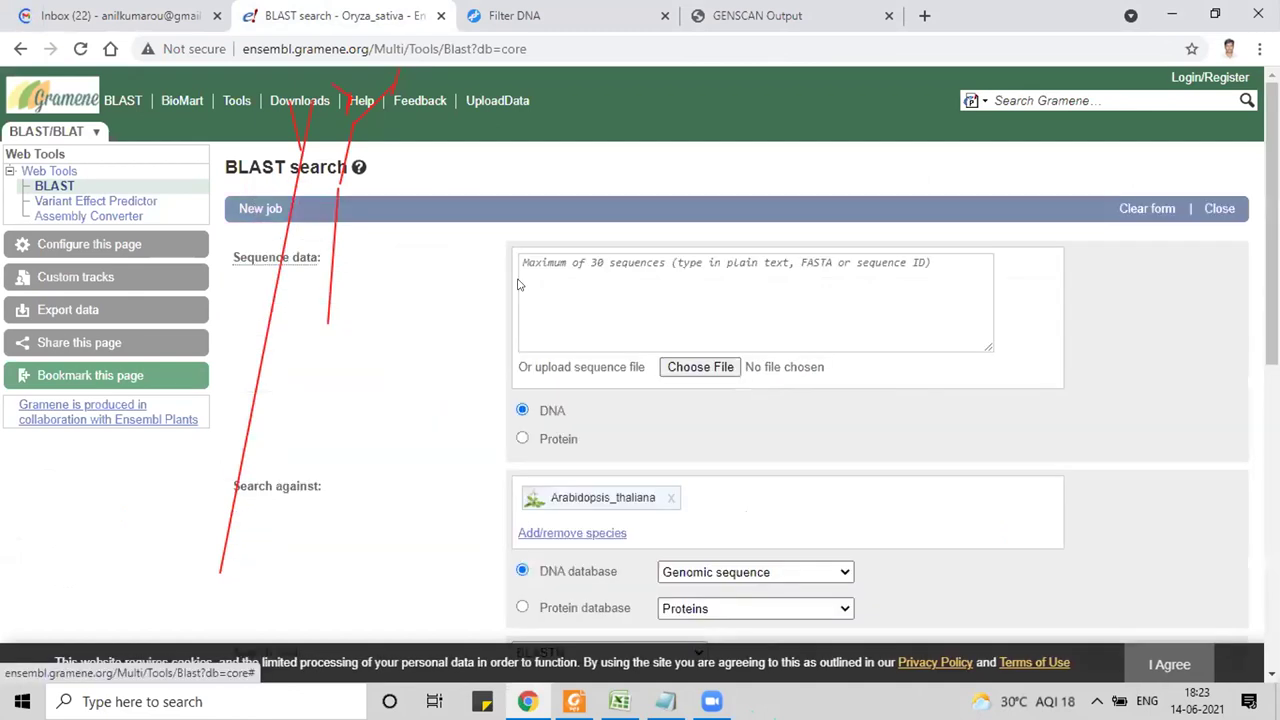
left_click(638, 291)
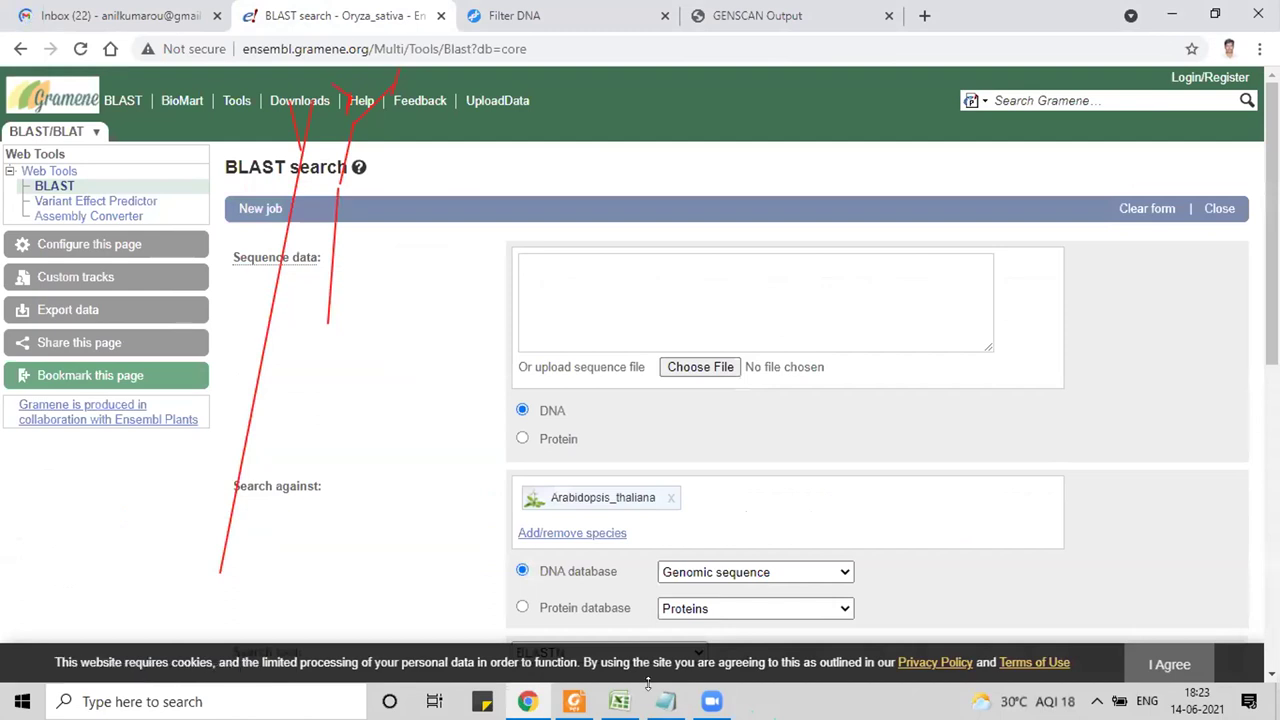
key("alt+Tab")
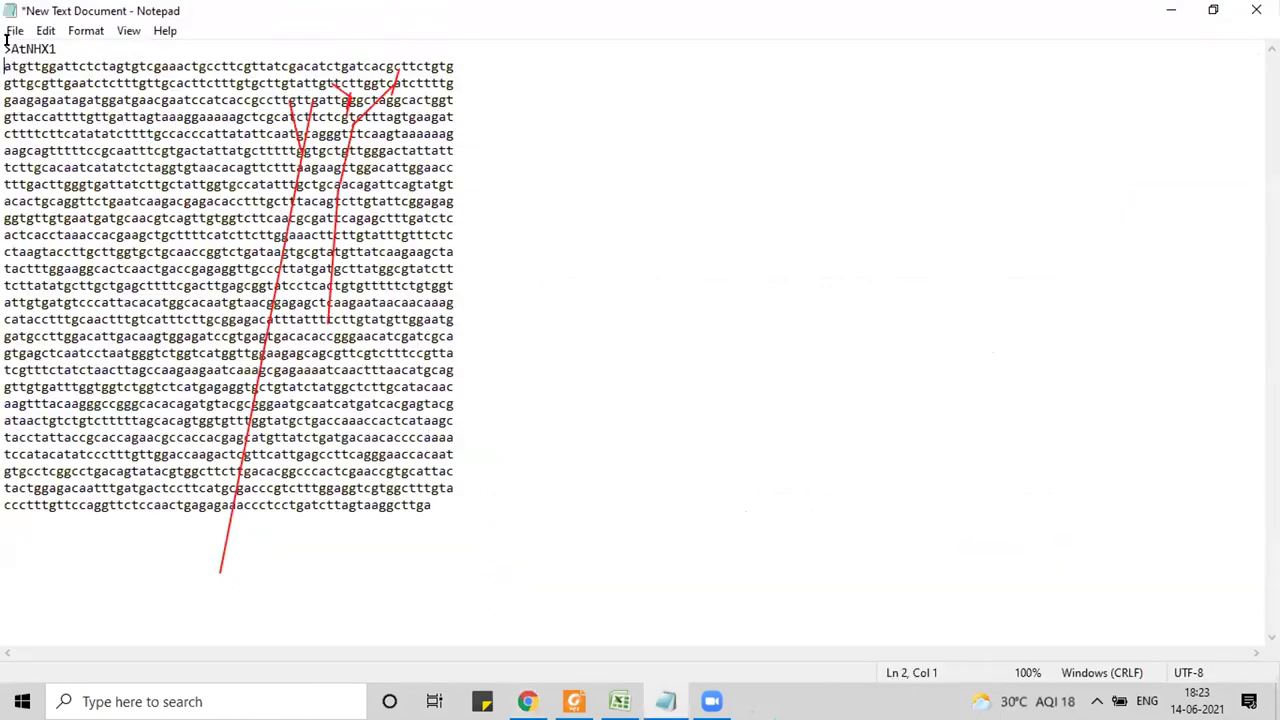
key("ctrl+a")
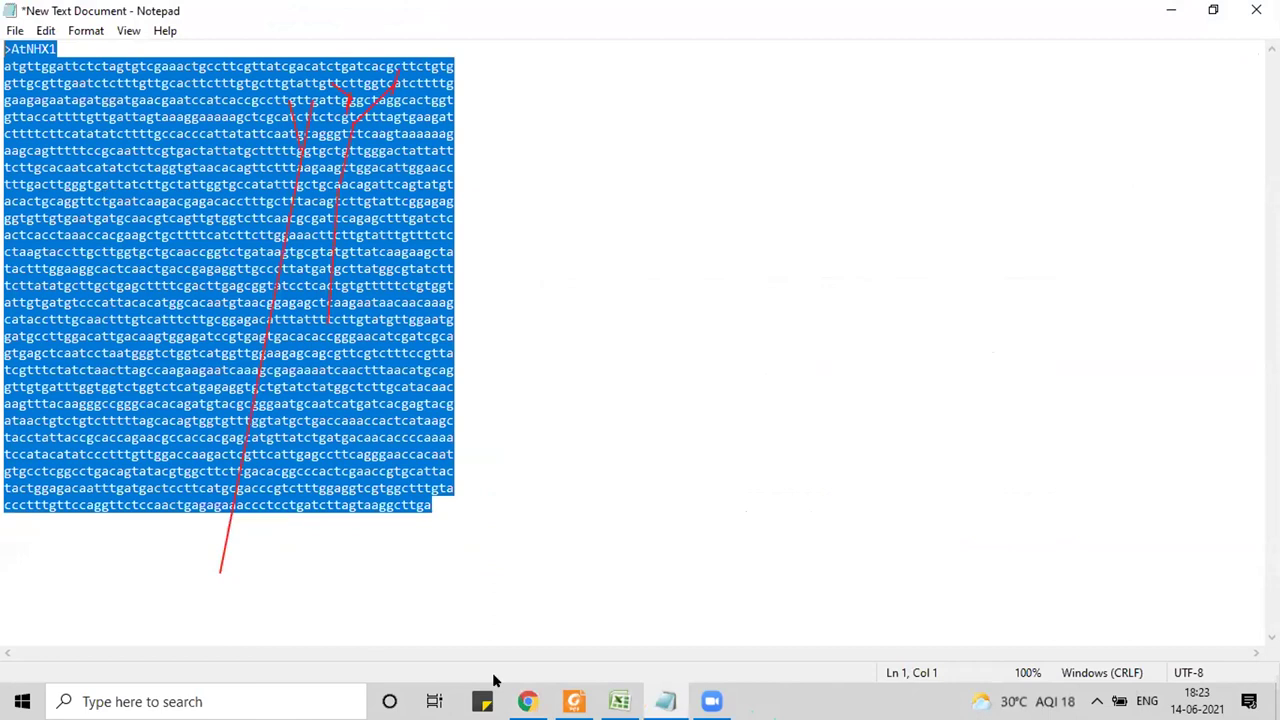
key("alt+Tab")
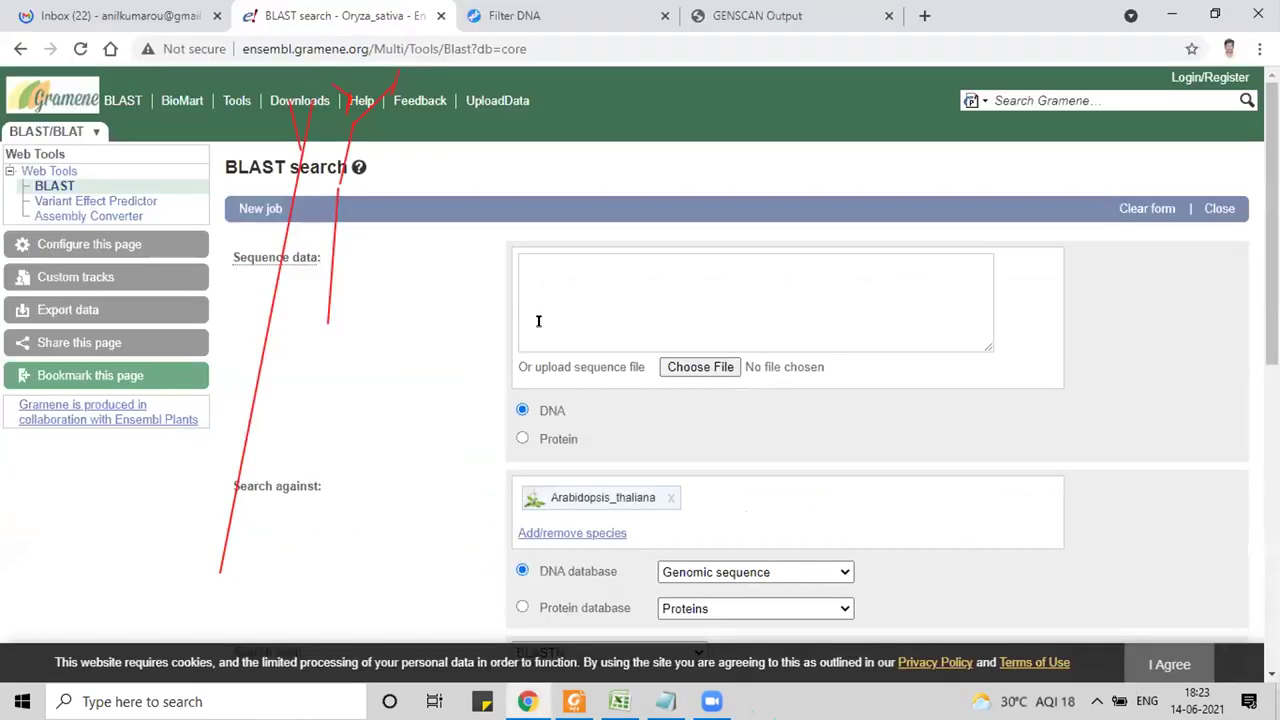
left_click(660, 325)
key("ctrl+v")
scroll(787, 342, "down", 4)
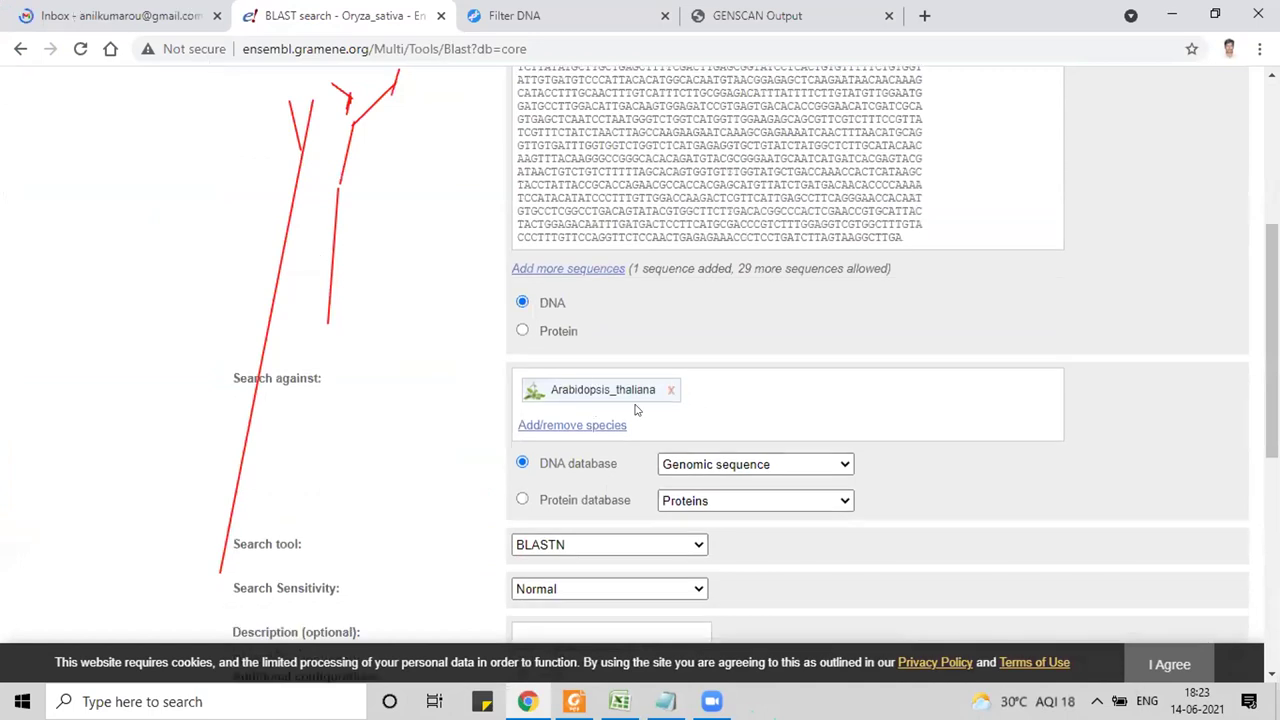
left_click(558, 388)
left_click(127, 10)
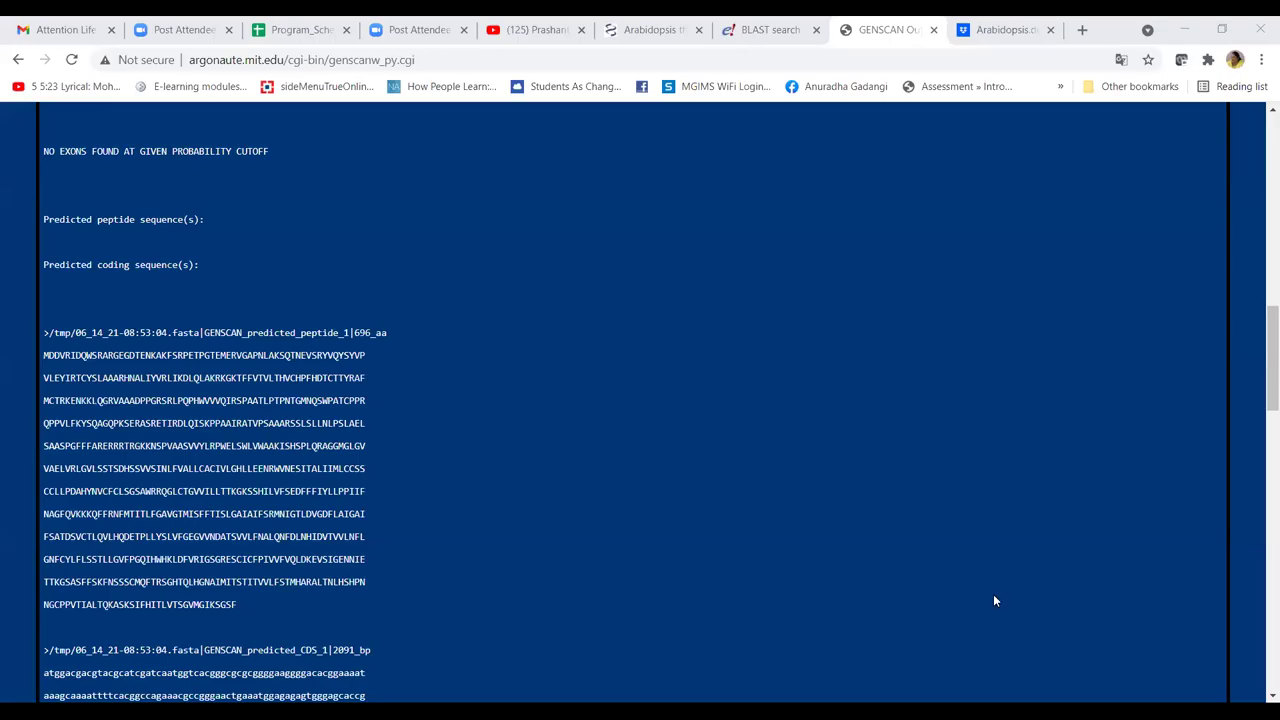
Step: Review the GENSCAN output, examining the predicted exon table, peptide sequence and coding sequence
left_click_drag(1262, 381, 1262, 405)
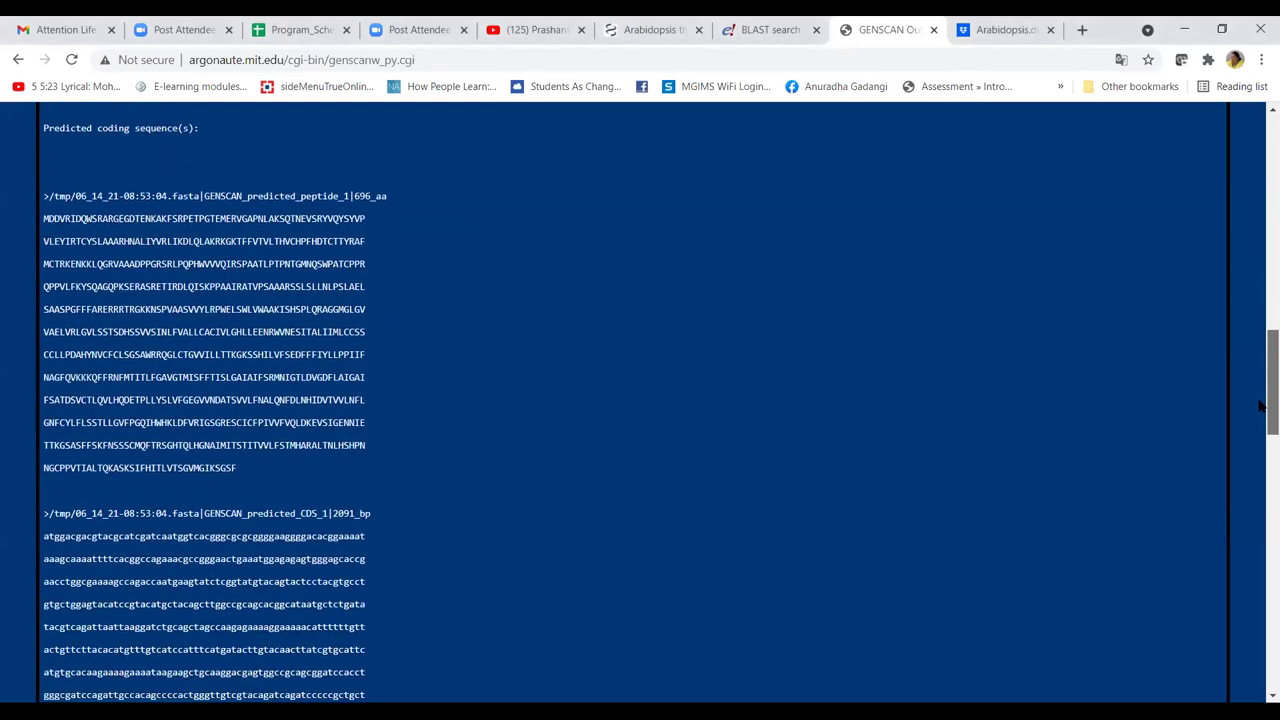
left_click_drag(1262, 405, 1216, 231)
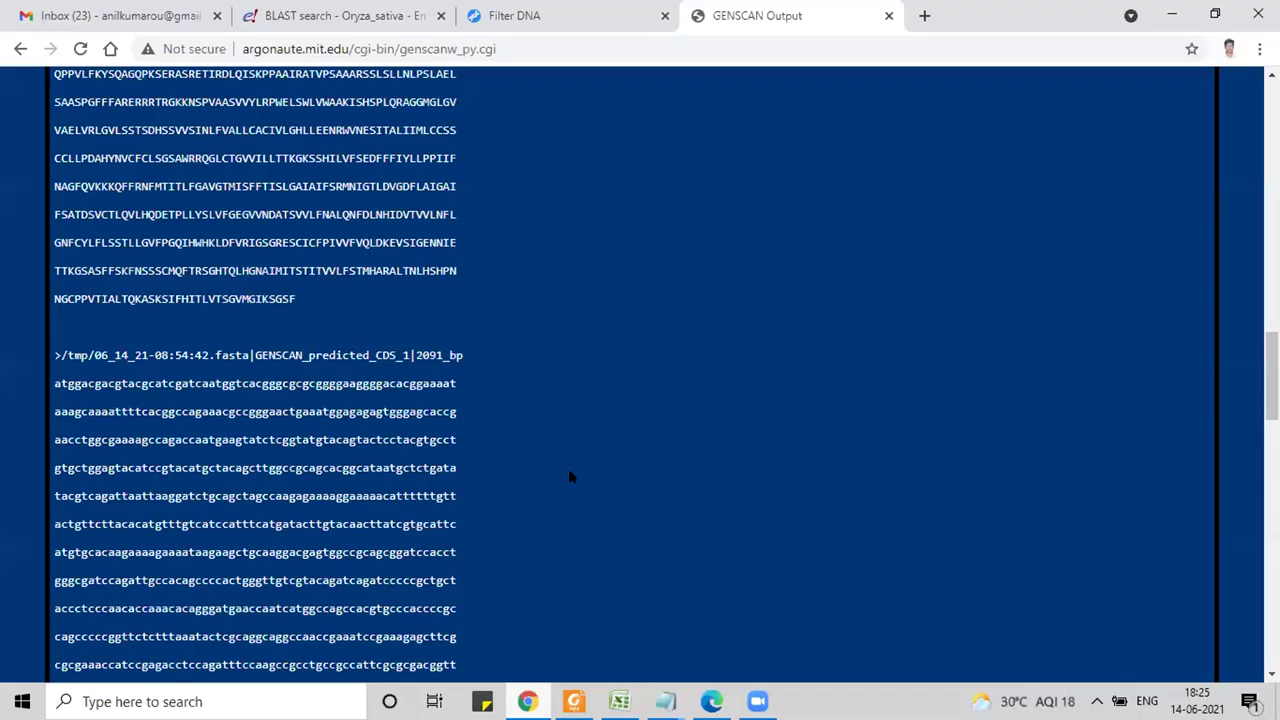
scroll(772, 450, "up", 15)
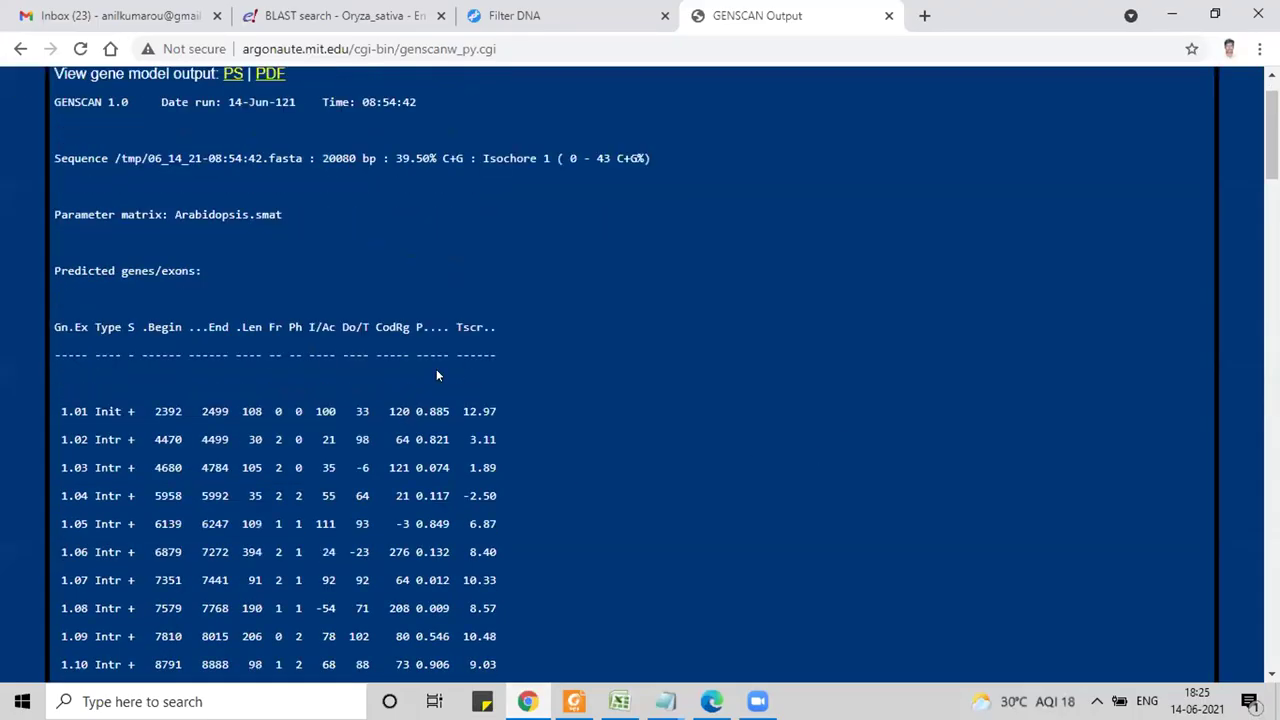
scroll(436, 375, "down", 20)
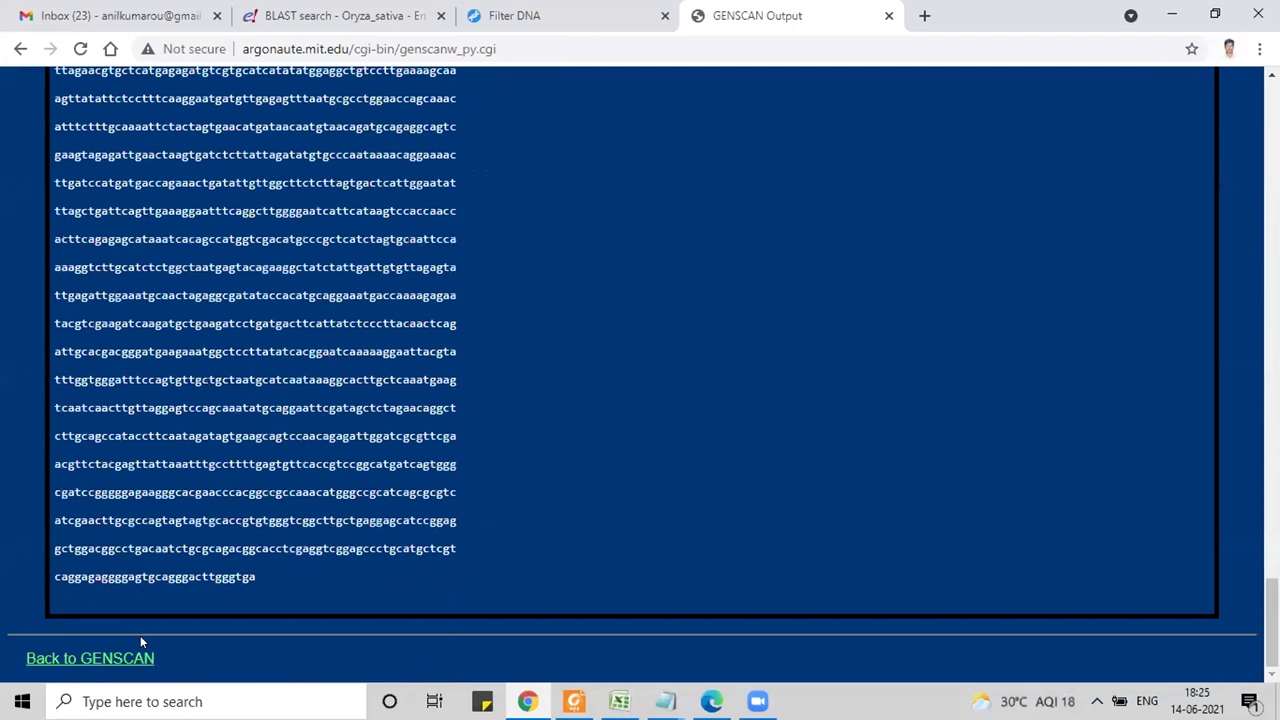
Step: Go back to the GENSCAN form and set the organism to Arabidopsis and the print option to Predicted CDS and peptides
left_click(142, 657)
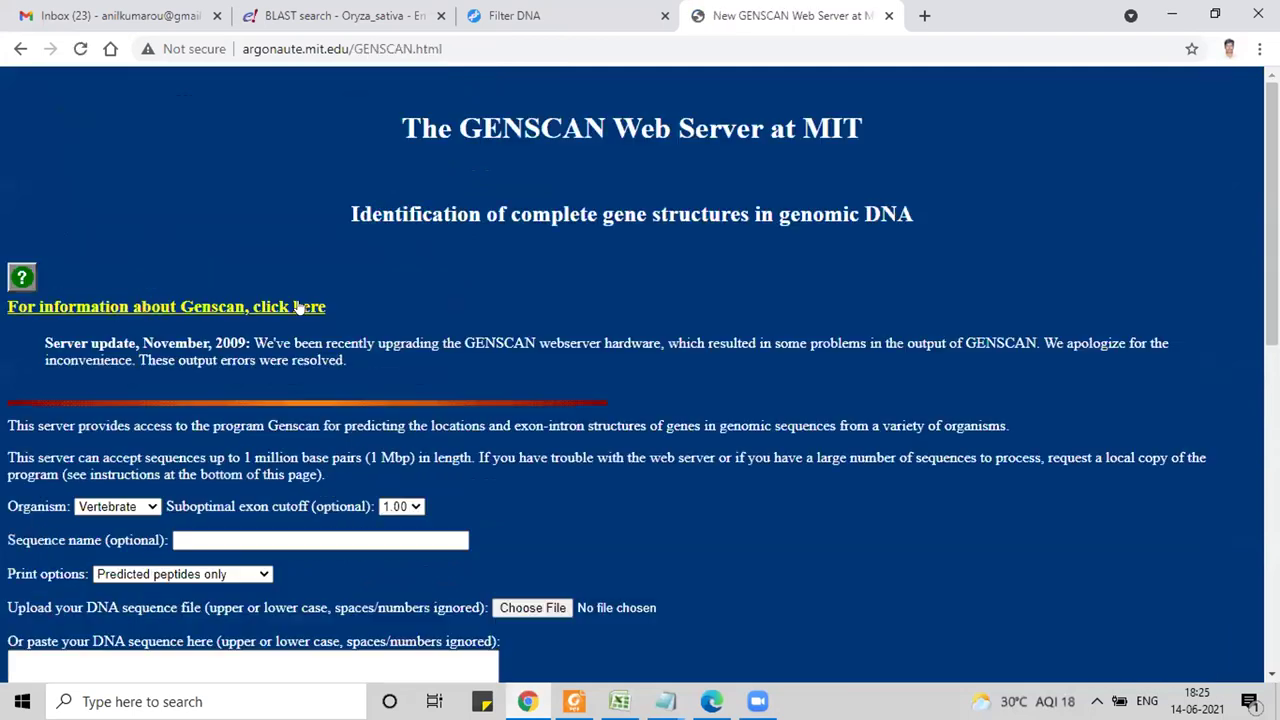
scroll(300, 300, "down", 4)
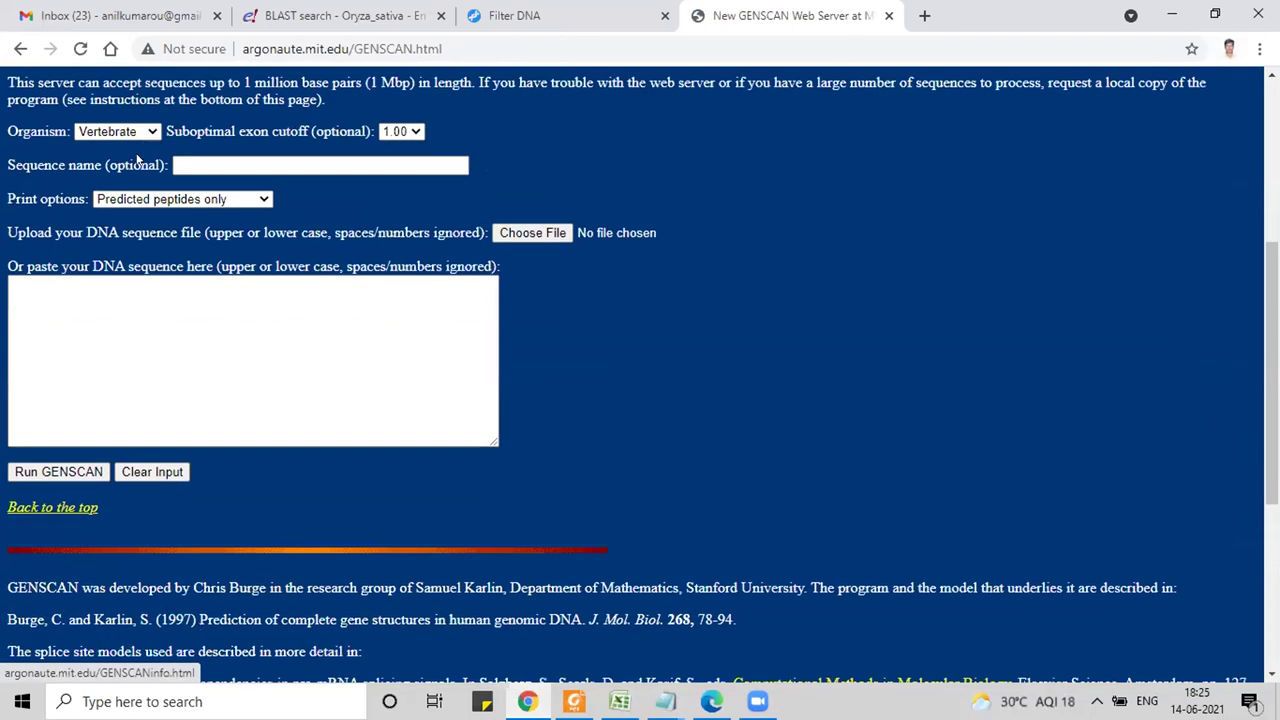
left_click(140, 133)
left_click(155, 163)
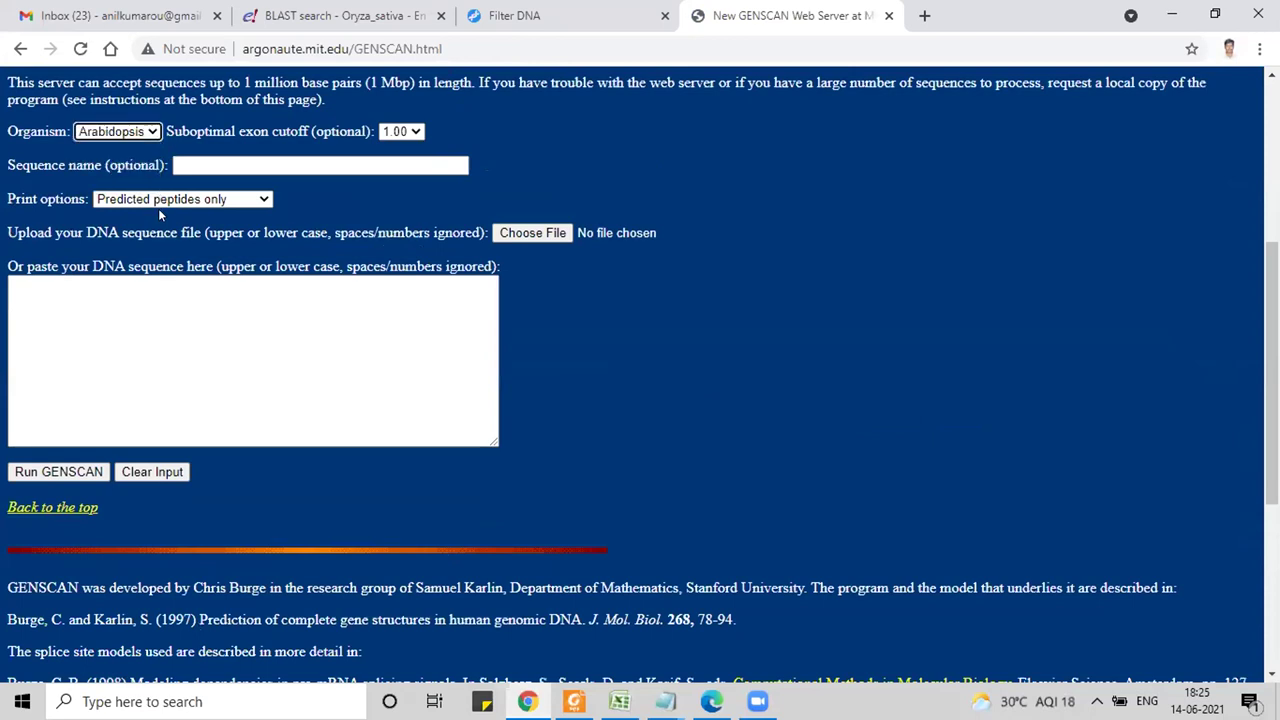
left_click(165, 200)
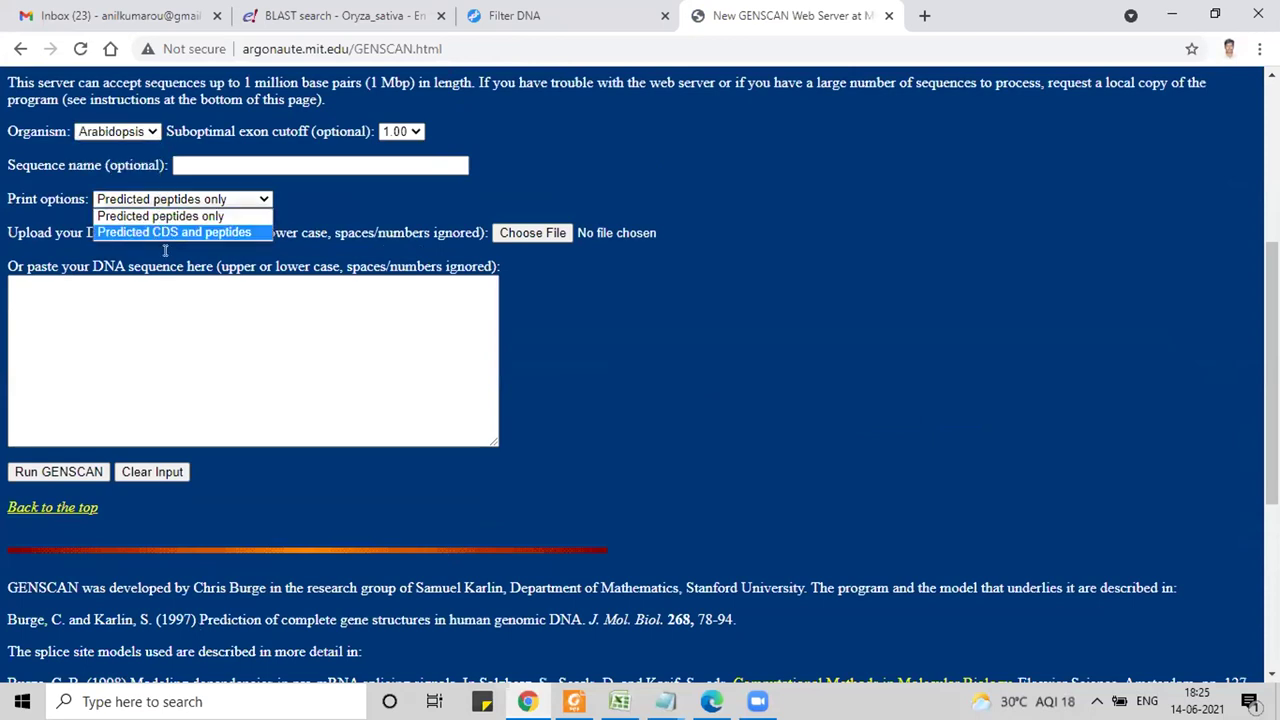
key("Return")
key("Tab")
key("Tab")
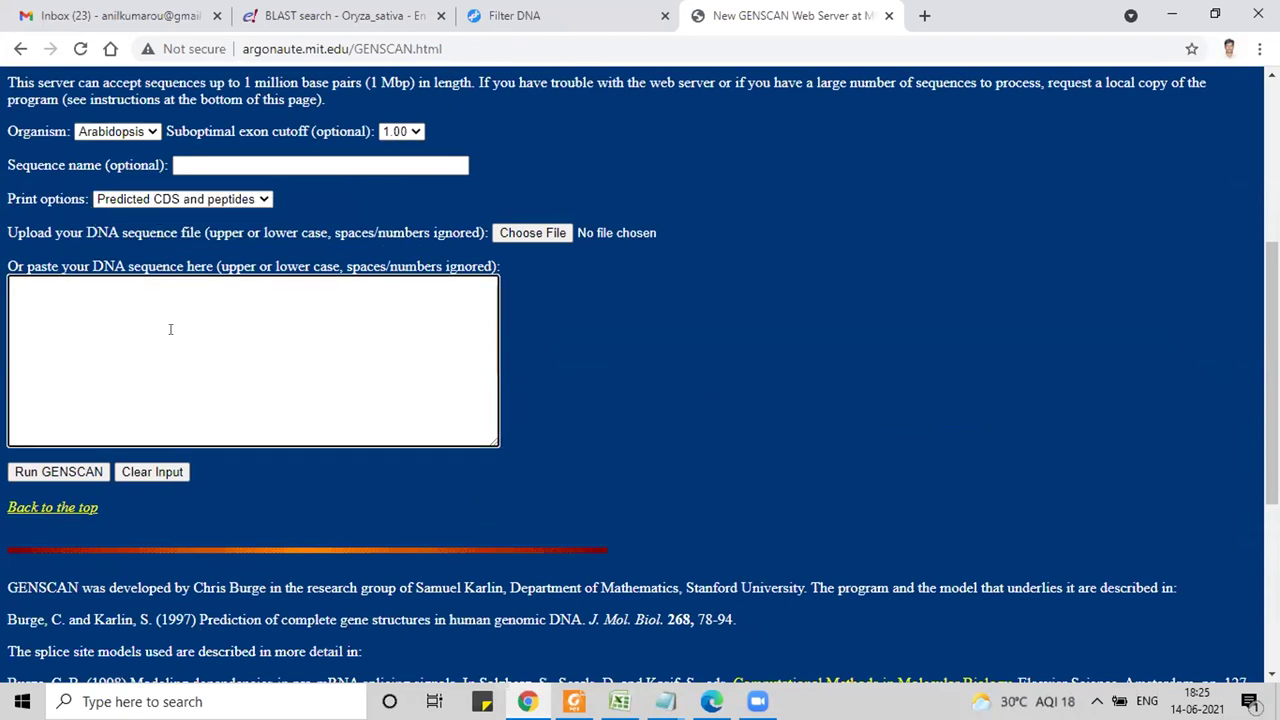
Step: Paste the copied genomic DNA into the sequence box, check its beginning and run GENSCAN
key("ctrl+v")
scroll(172, 340, "up", 10)
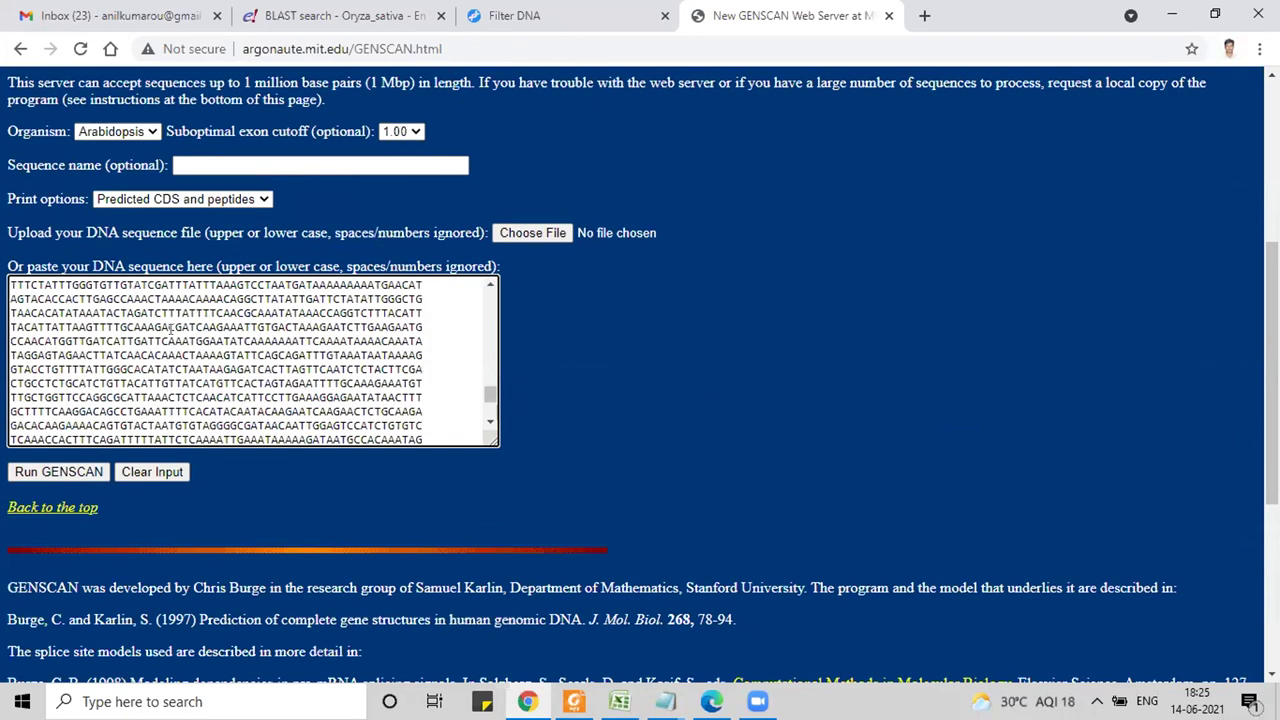
scroll(89, 474, "up", 5)
left_click(89, 474)
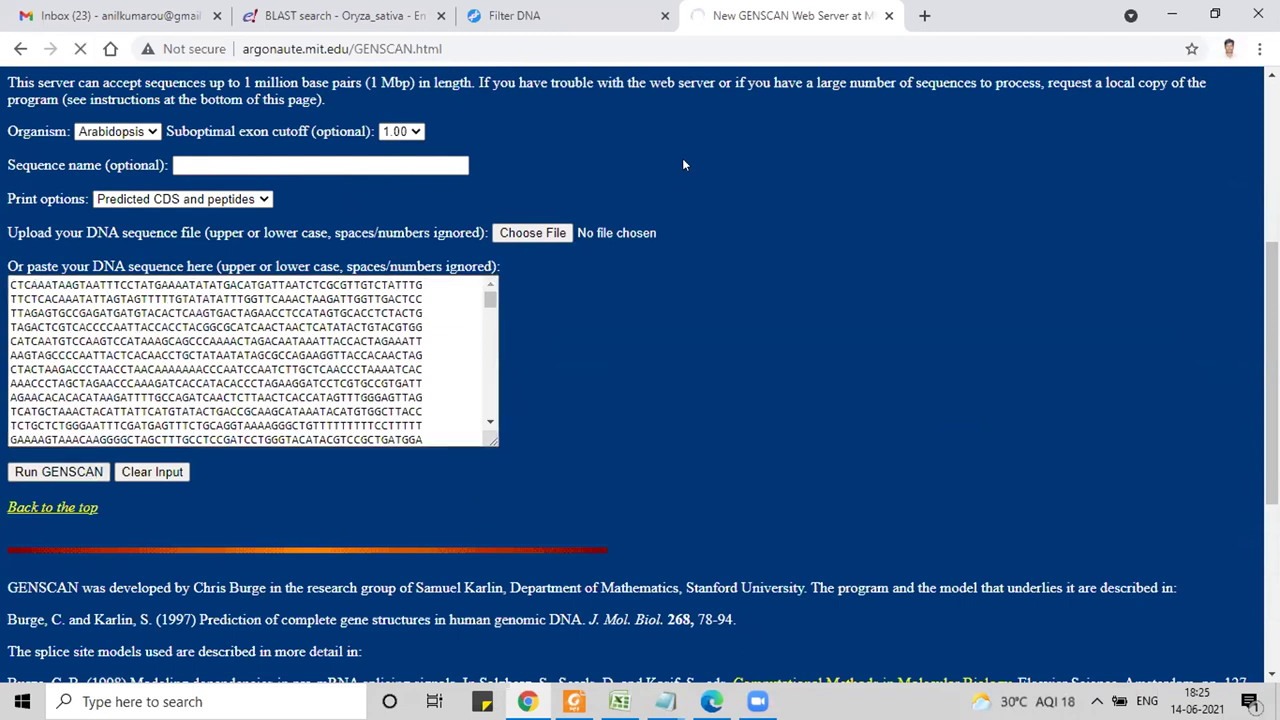
Step: Examine the new GENSCAN results, highlighting the first predicted peptide's length and sequence and viewing its predicted CDS
scroll(683, 164, "down", 15)
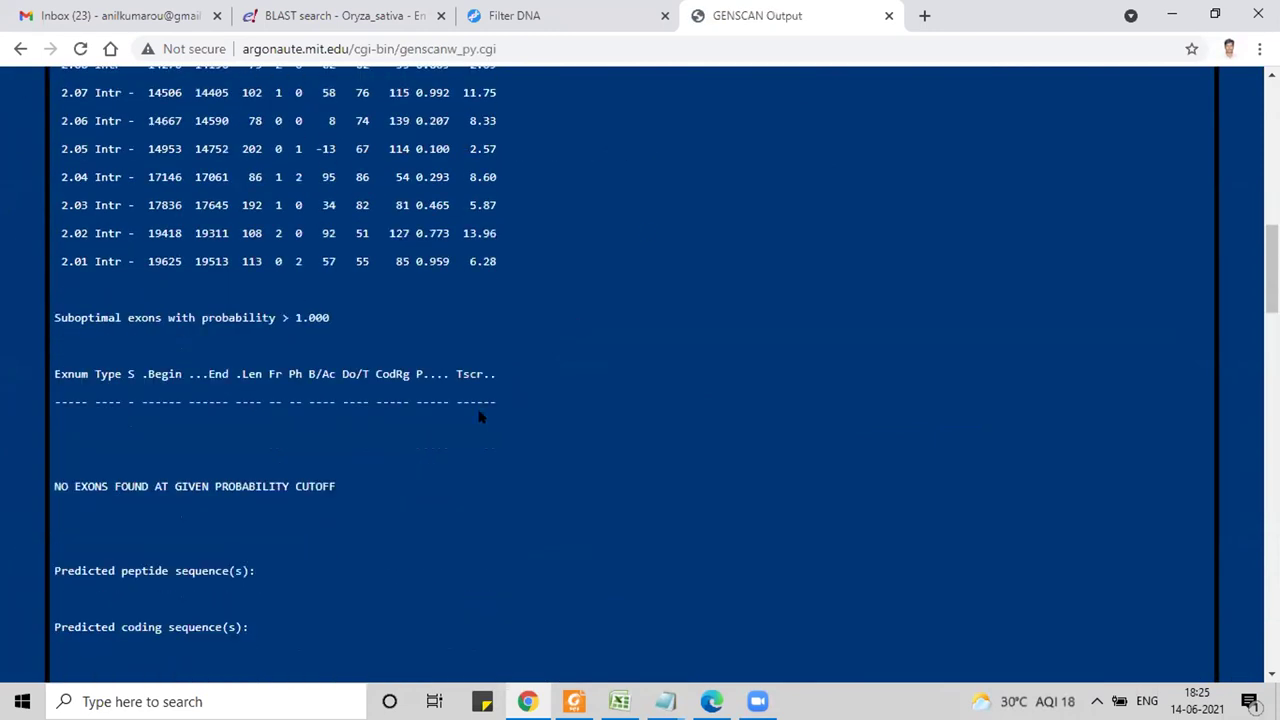
scroll(576, 326, "down", 5)
left_click_drag(441, 211, 464, 211)
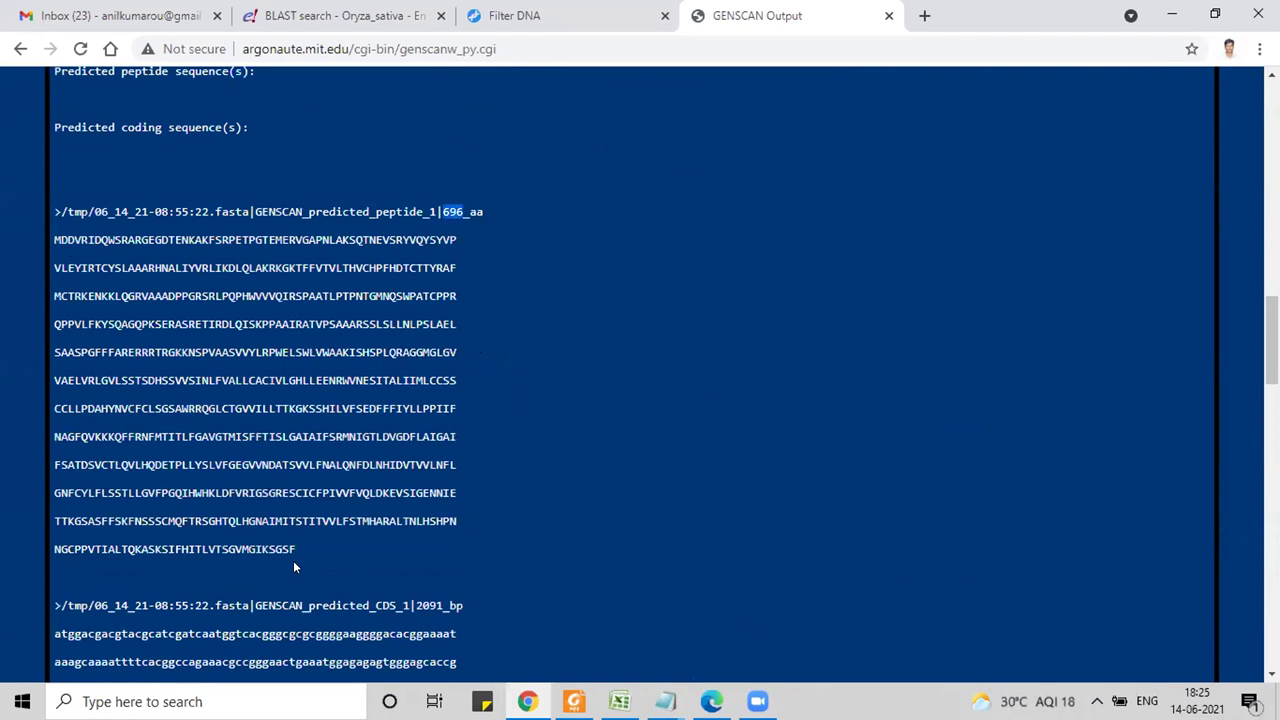
left_click_drag(660, 371, 429, 342)
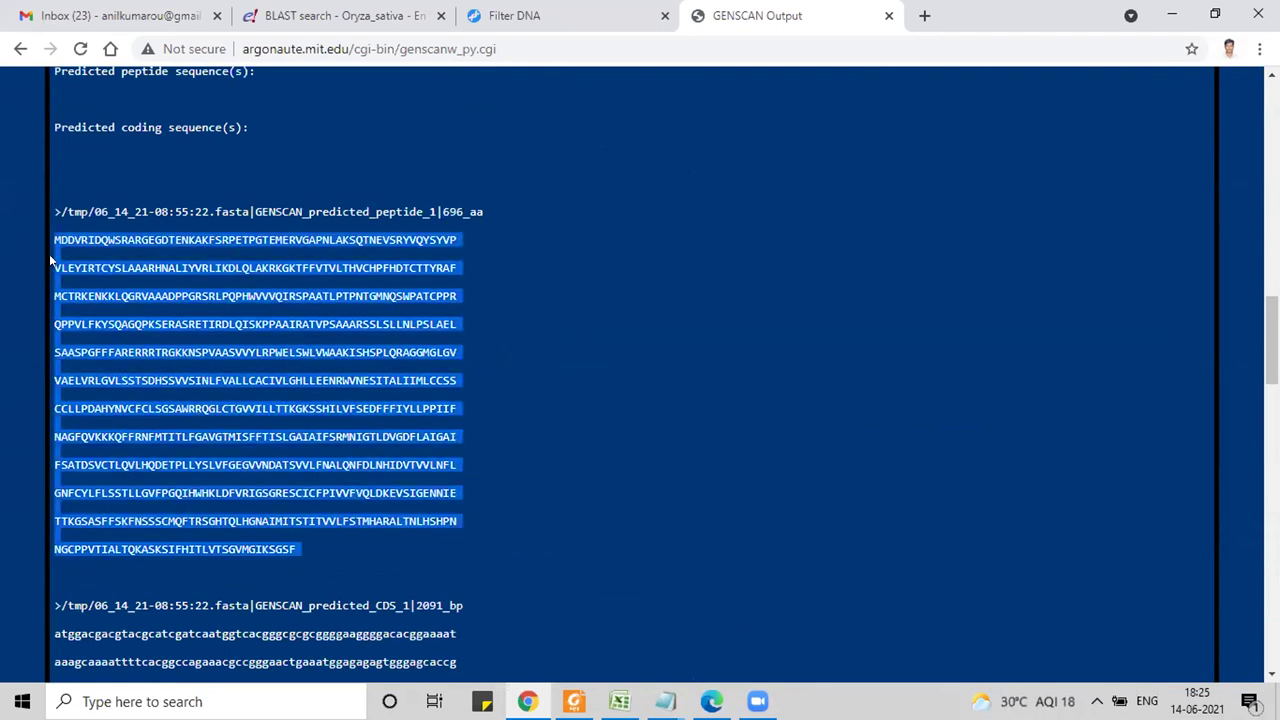
scroll(448, 220, "down", 3)
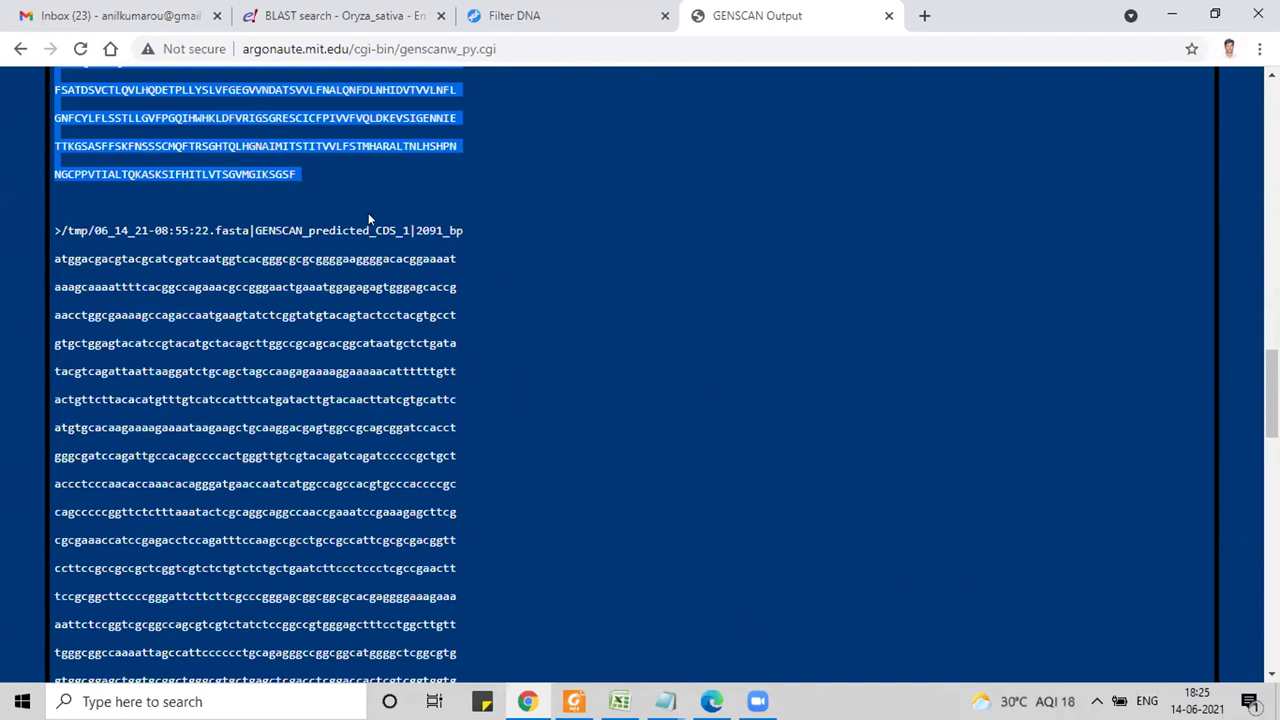
Step: Examine the end of the first predicted peptide and the whole first predicted CDS, down to the second predicted peptide
scroll(357, 192, "up", 2)
left_click(390, 349)
scroll(390, 349, "down", 1)
left_click_drag(397, 355, 483, 336)
scroll(371, 329, "up", 3)
scroll(408, 230, "down", 3)
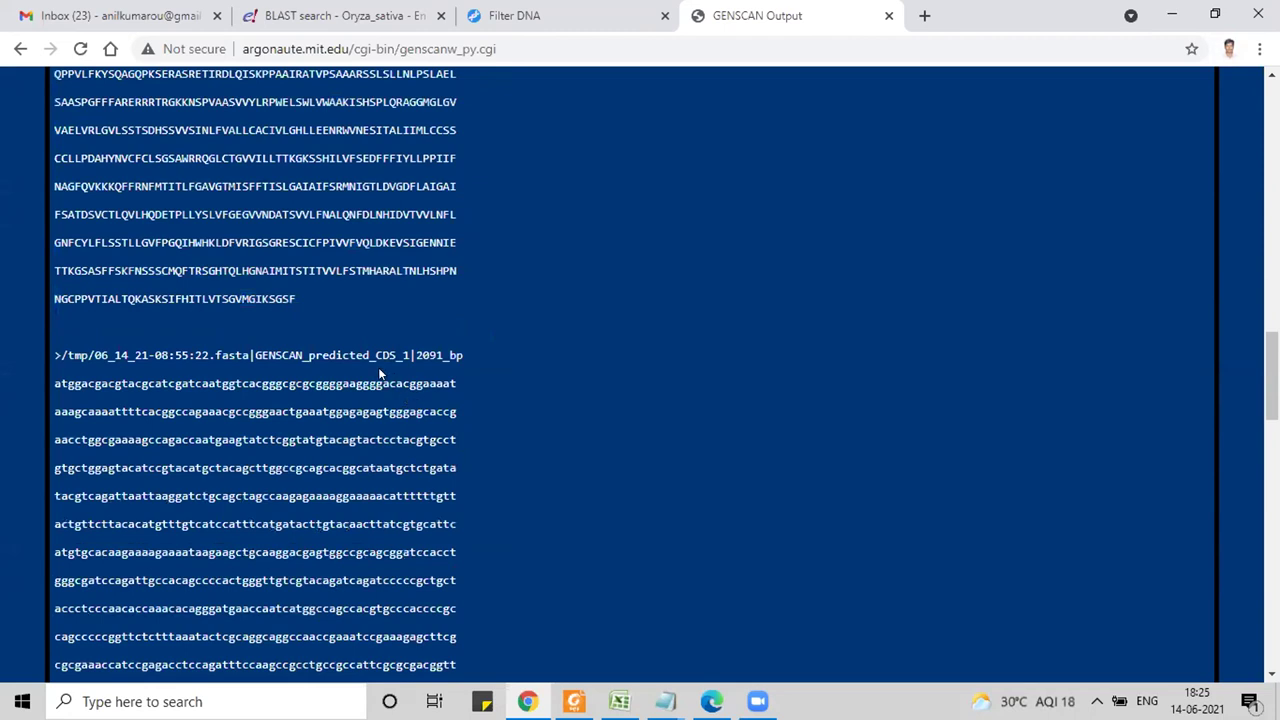
scroll(379, 371, "down", 2)
scroll(380, 367, "down", 6)
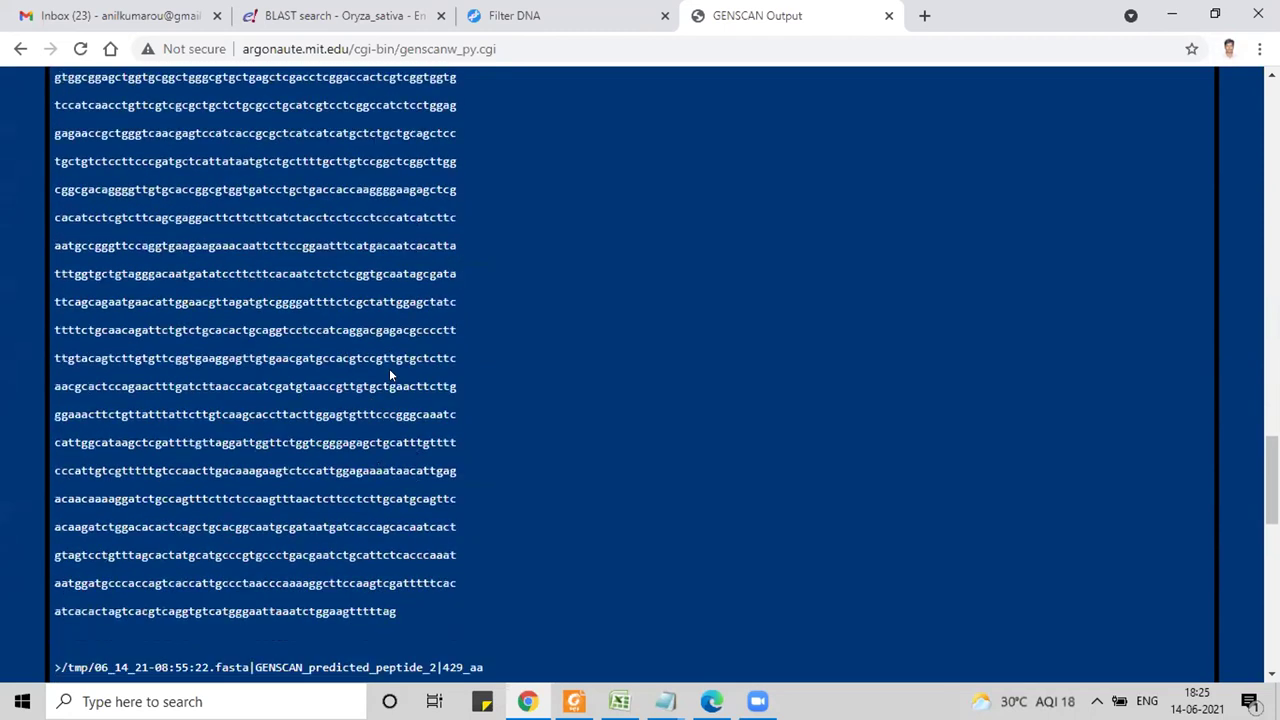
scroll(408, 234, "up", 2)
scroll(443, 150, "down", 4)
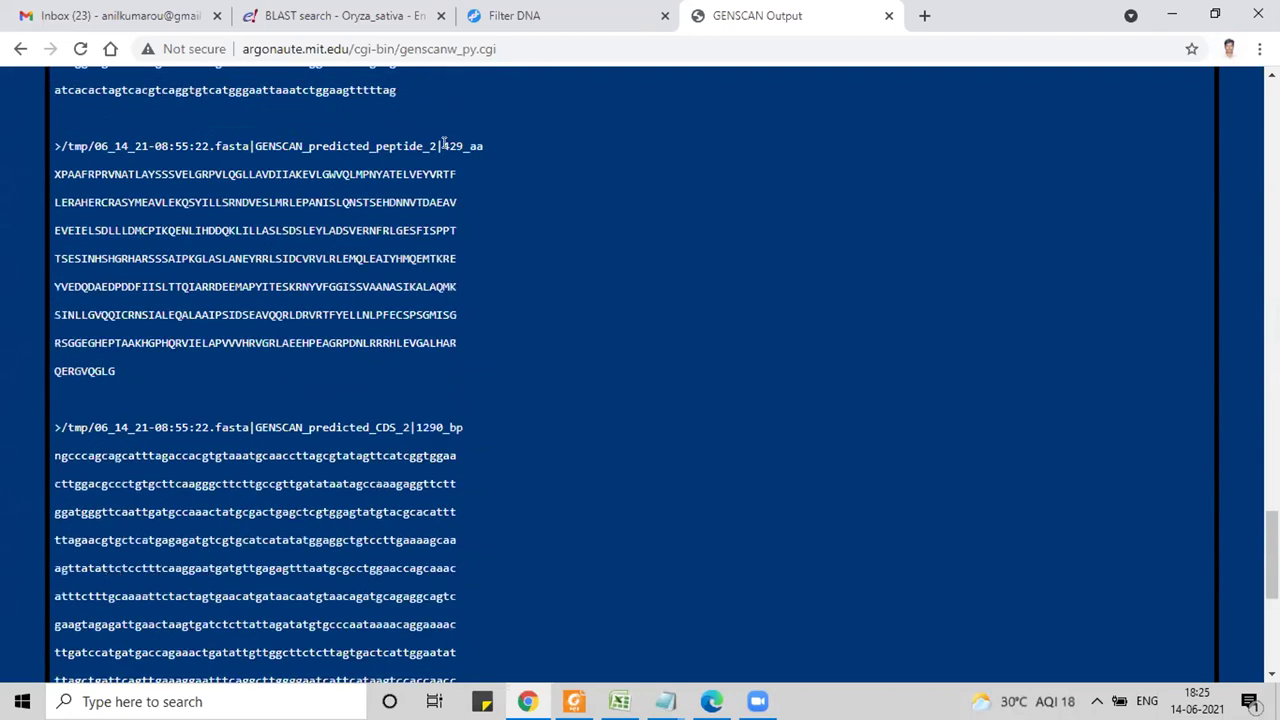
Step: Highlight the length labels of the second predicted peptide and CDS, and compare them with the first predicted CDS
left_click_drag(442, 146, 464, 177)
scroll(438, 184, "down", 2)
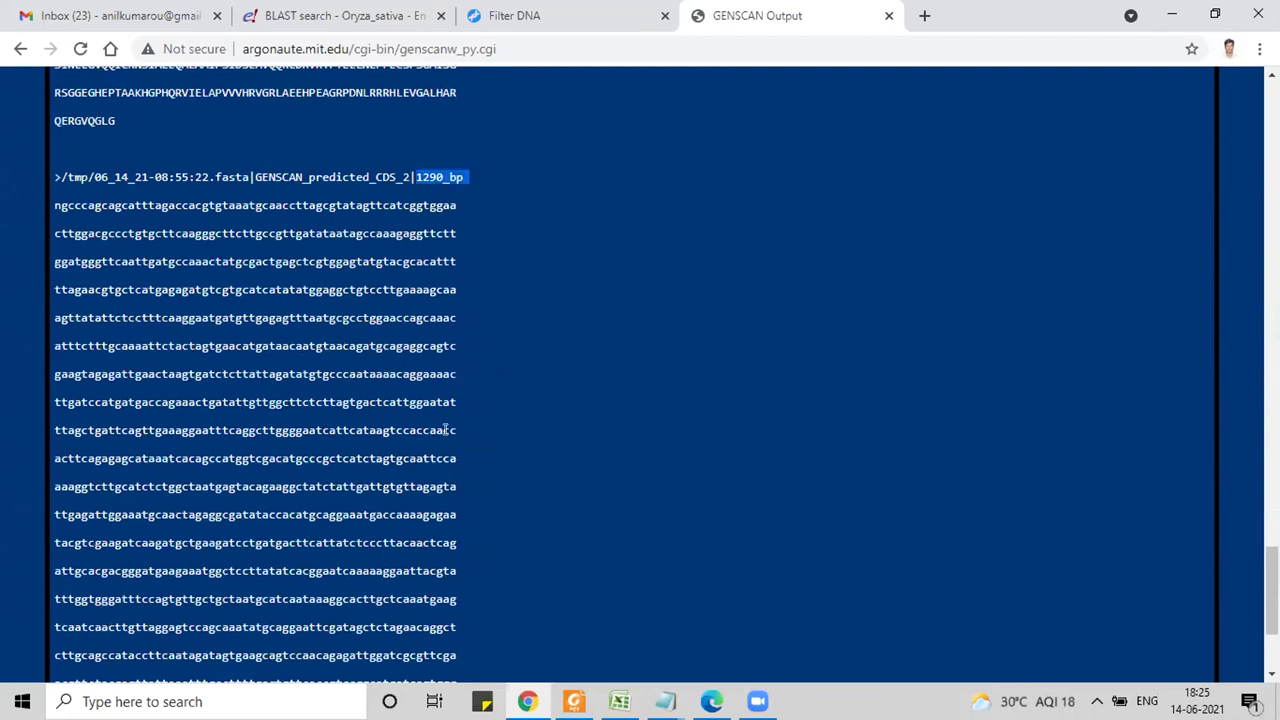
scroll(445, 430, "down", 2)
scroll(437, 367, "up", 5)
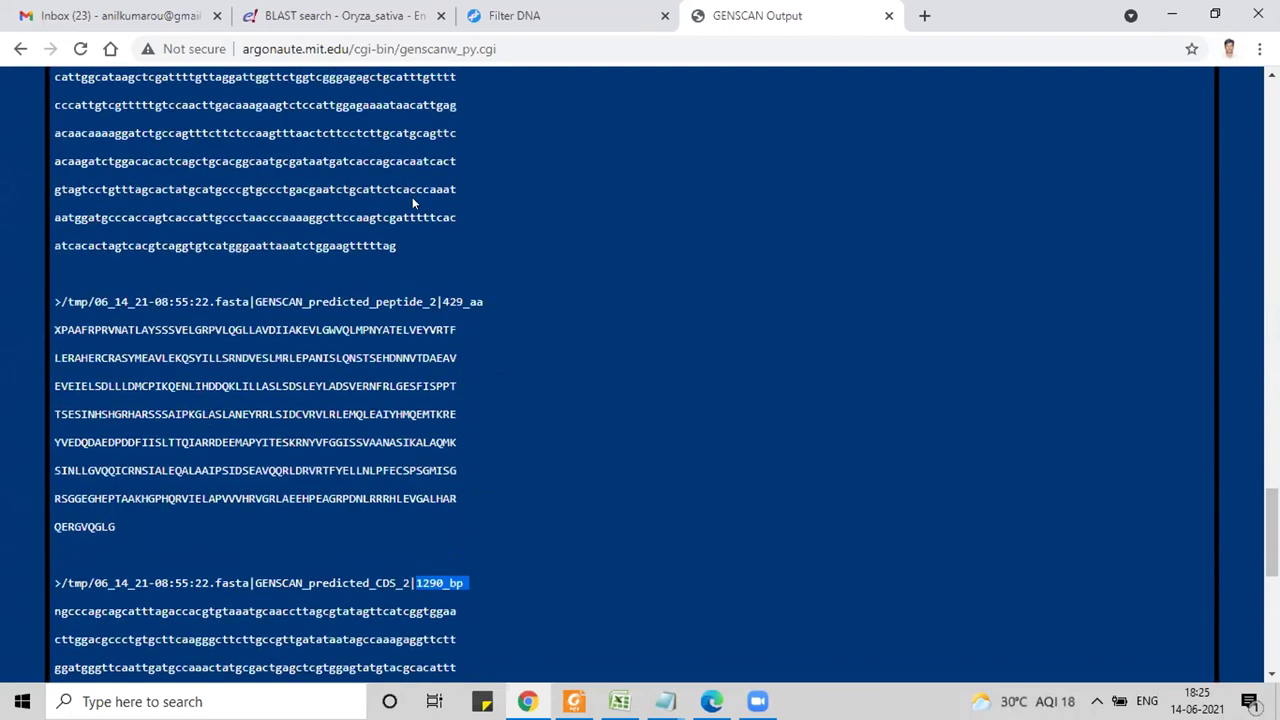
scroll(430, 240, "up", 10)
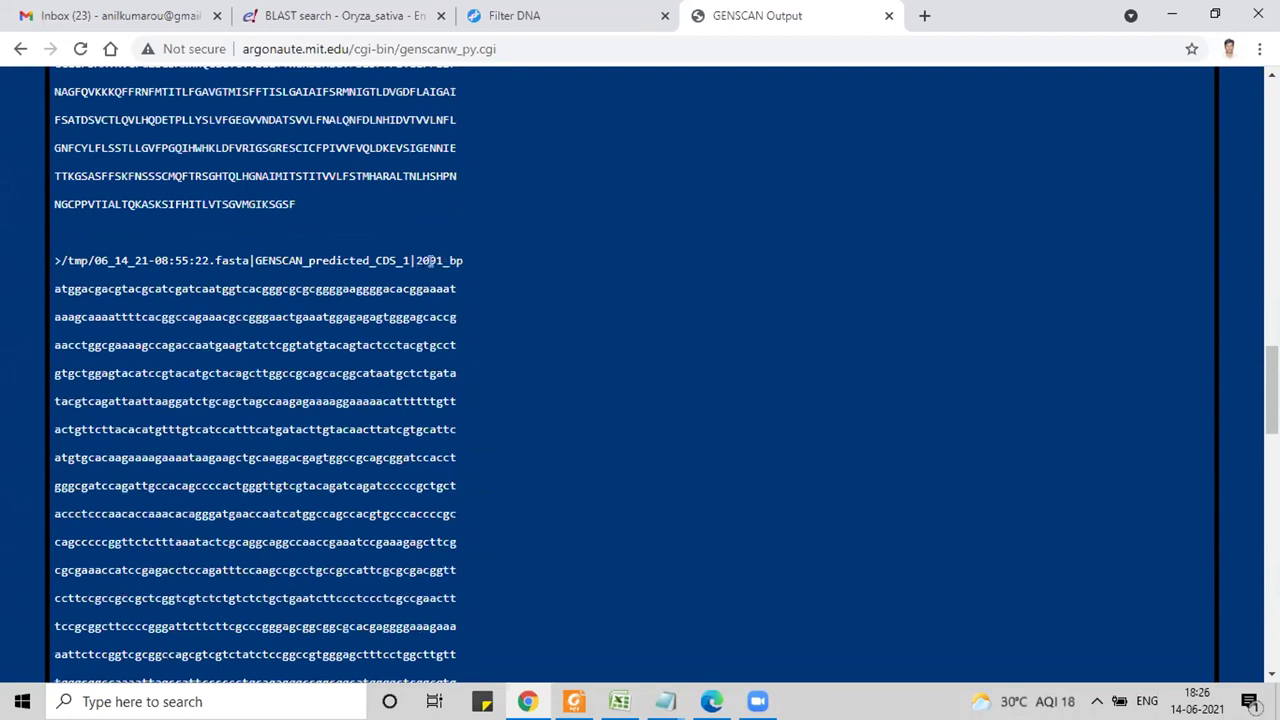
scroll(455, 357, "down", 7)
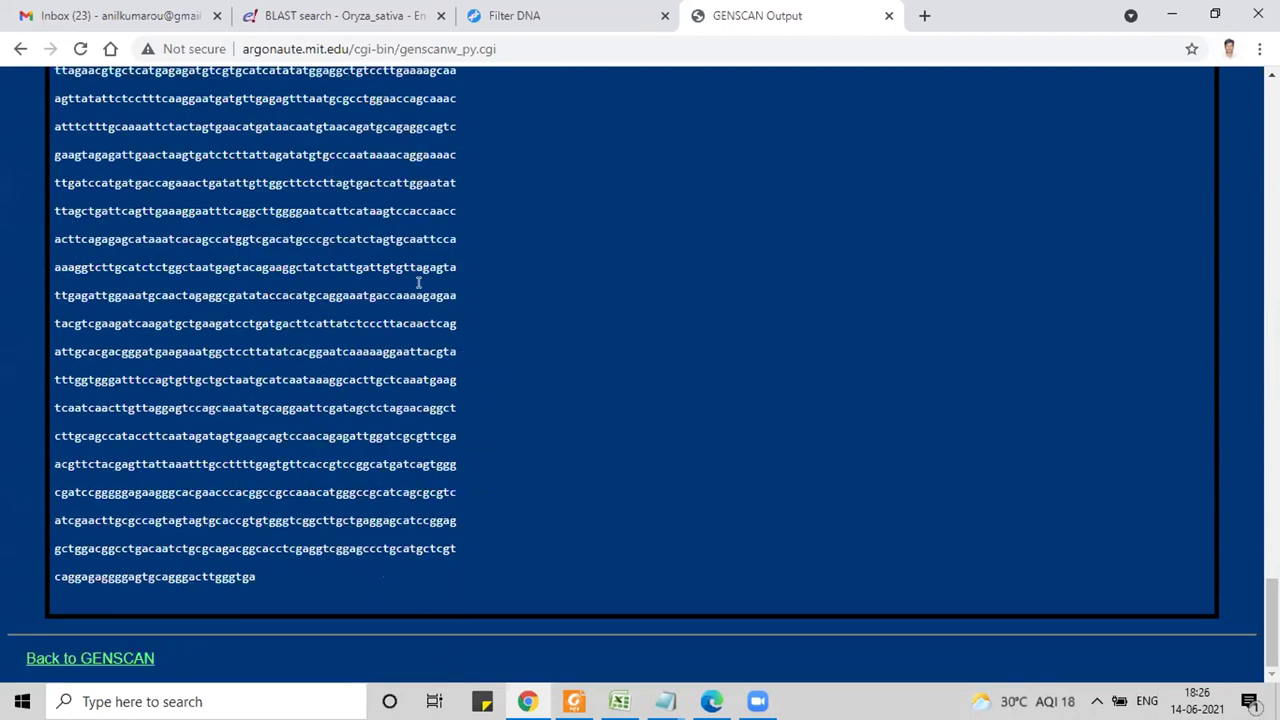
Step: Highlight the second predicted CDS's length and its first base, and look through that sequence
scroll(408, 214, "up", 2)
left_click_drag(414, 208, 444, 208)
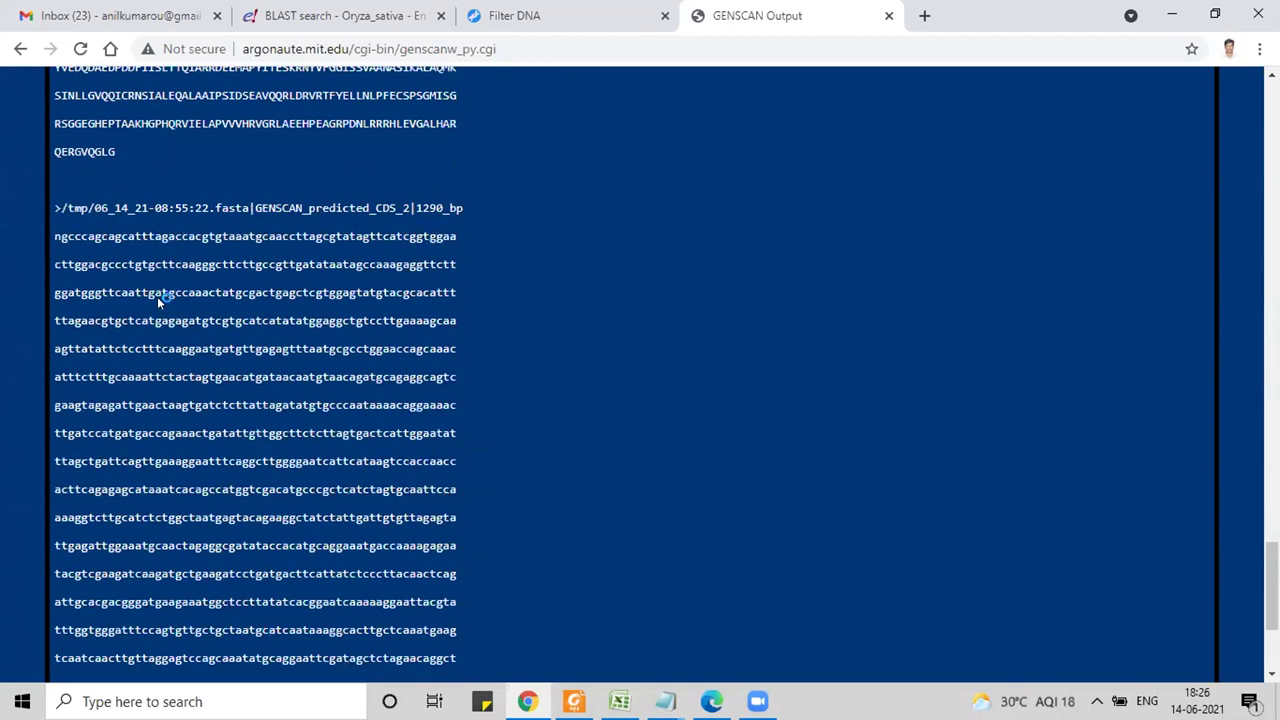
left_click(57, 236)
key("shift+Right")
scroll(300, 400, "down", 4)
scroll(360, 373, "up", 1)
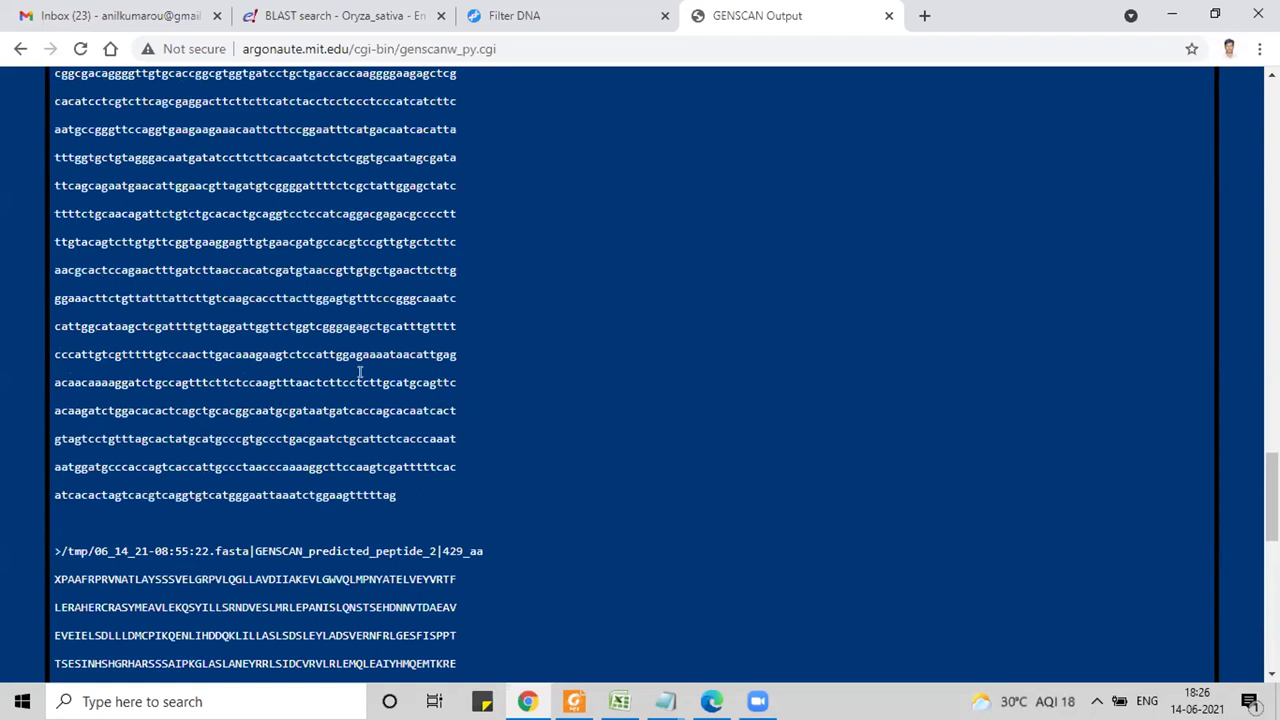
Step: Highlight the start codon atg and the stop codon tag of the first predicted CDS
scroll(360, 373, "up", 4)
scroll(366, 190, "up", 5)
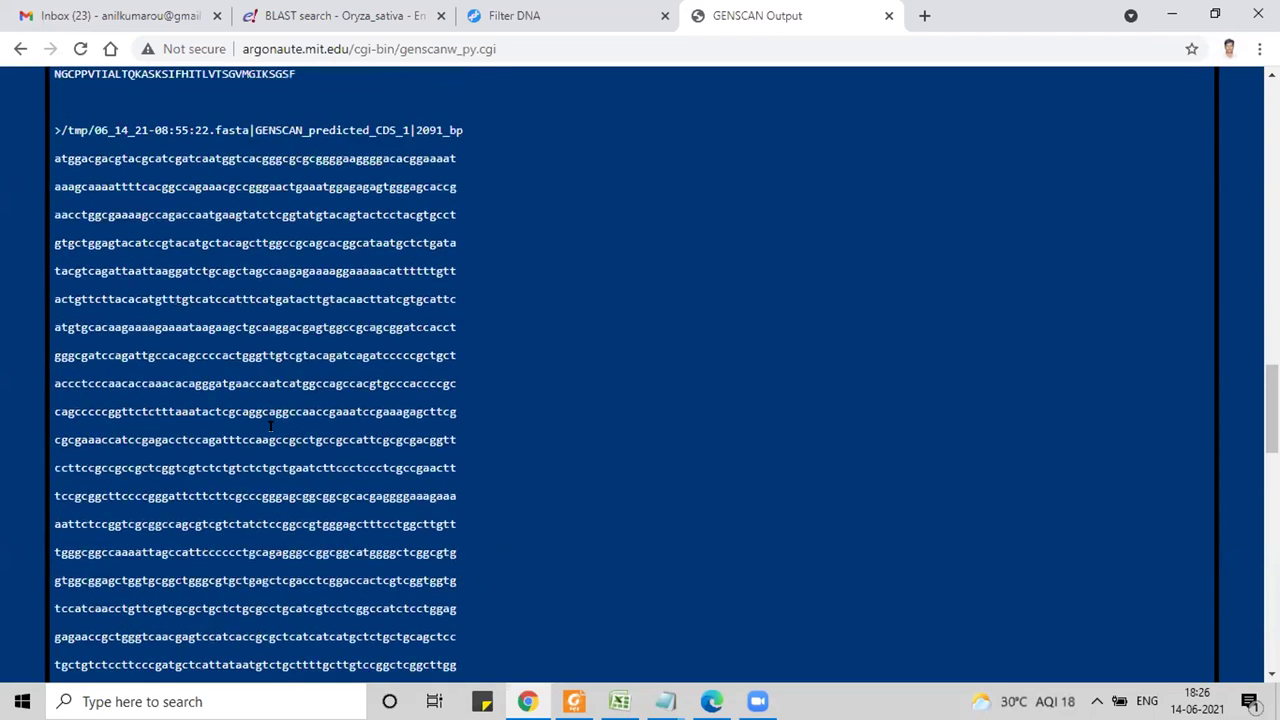
scroll(270, 426, "up", 3)
left_click_drag(52, 414, 76, 414)
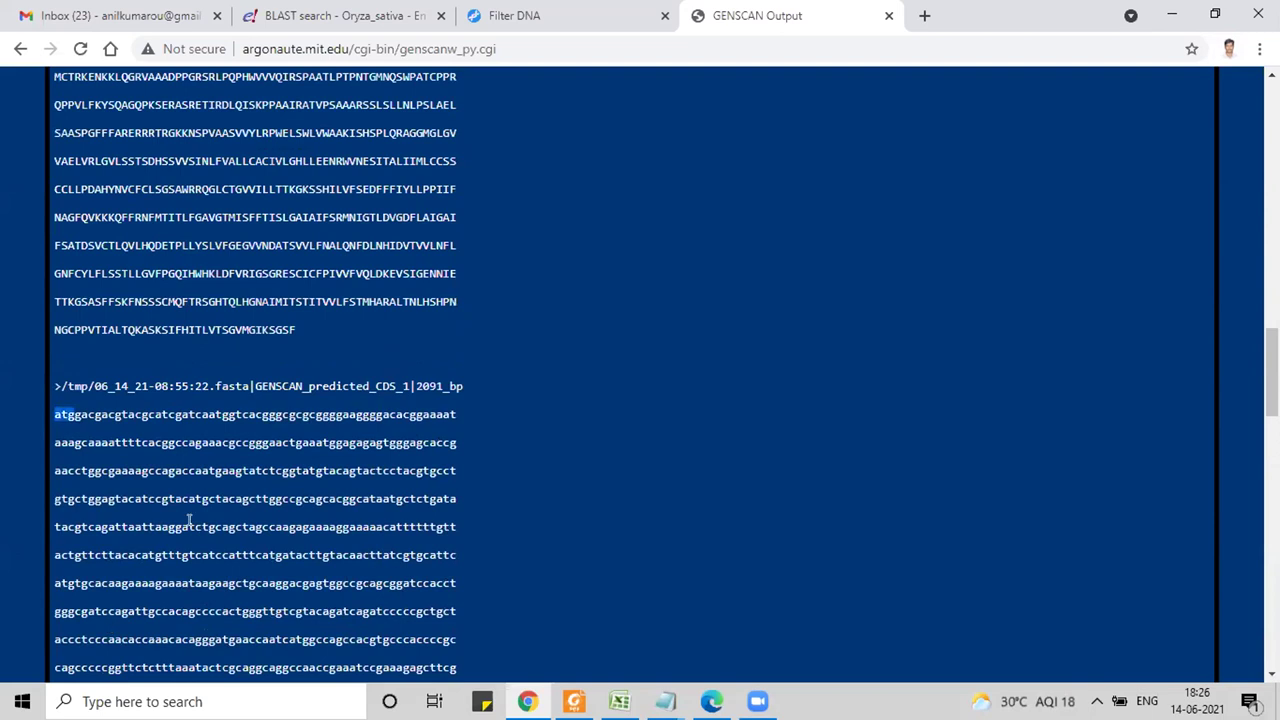
scroll(333, 420, "down", 10)
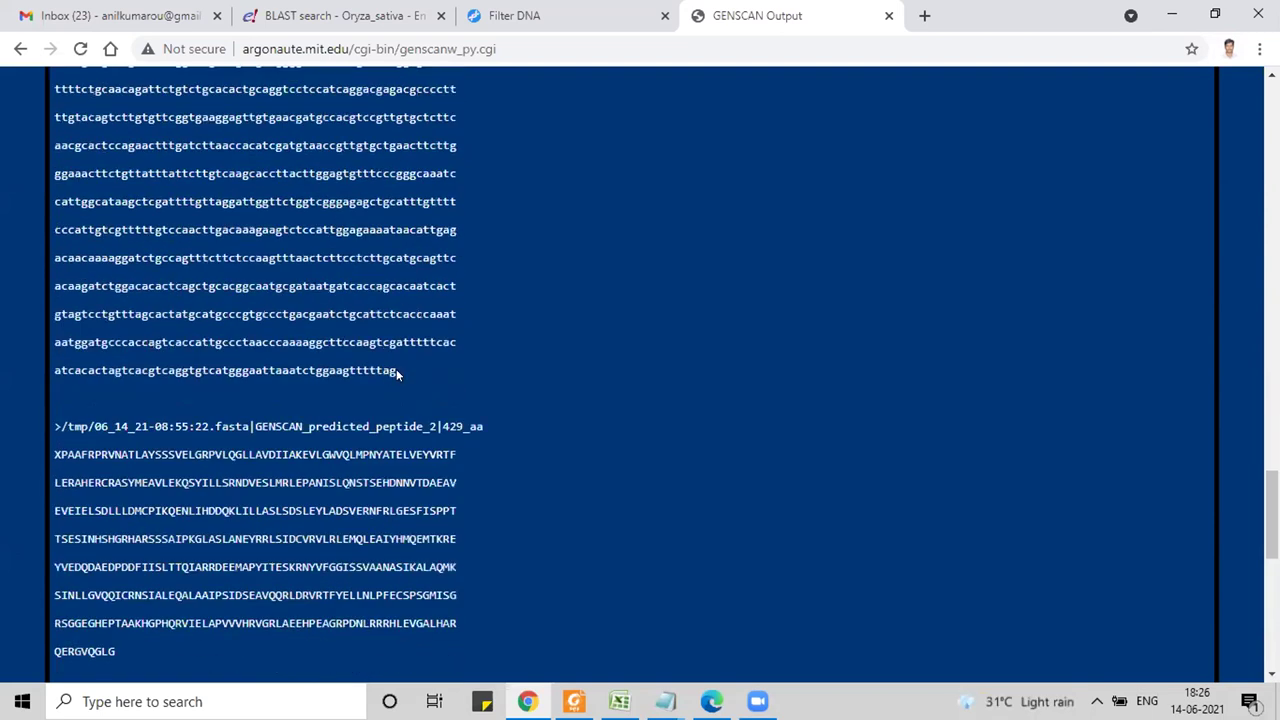
left_click_drag(376, 370, 397, 371)
Step: Look over the first predicted CDS between its start and end, and highlight its base-pair length
scroll(403, 418, "up", 1)
scroll(405, 428, "up", 6)
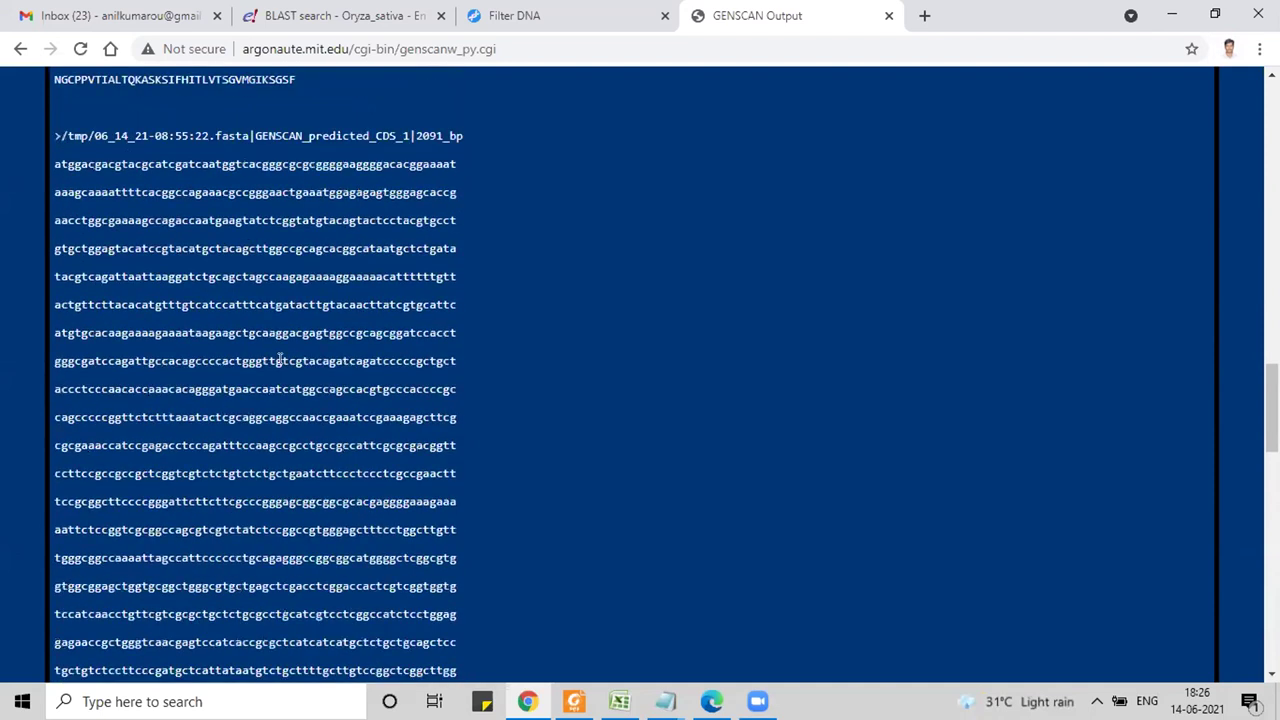
scroll(375, 470, "down", 5)
scroll(397, 350, "up", 1)
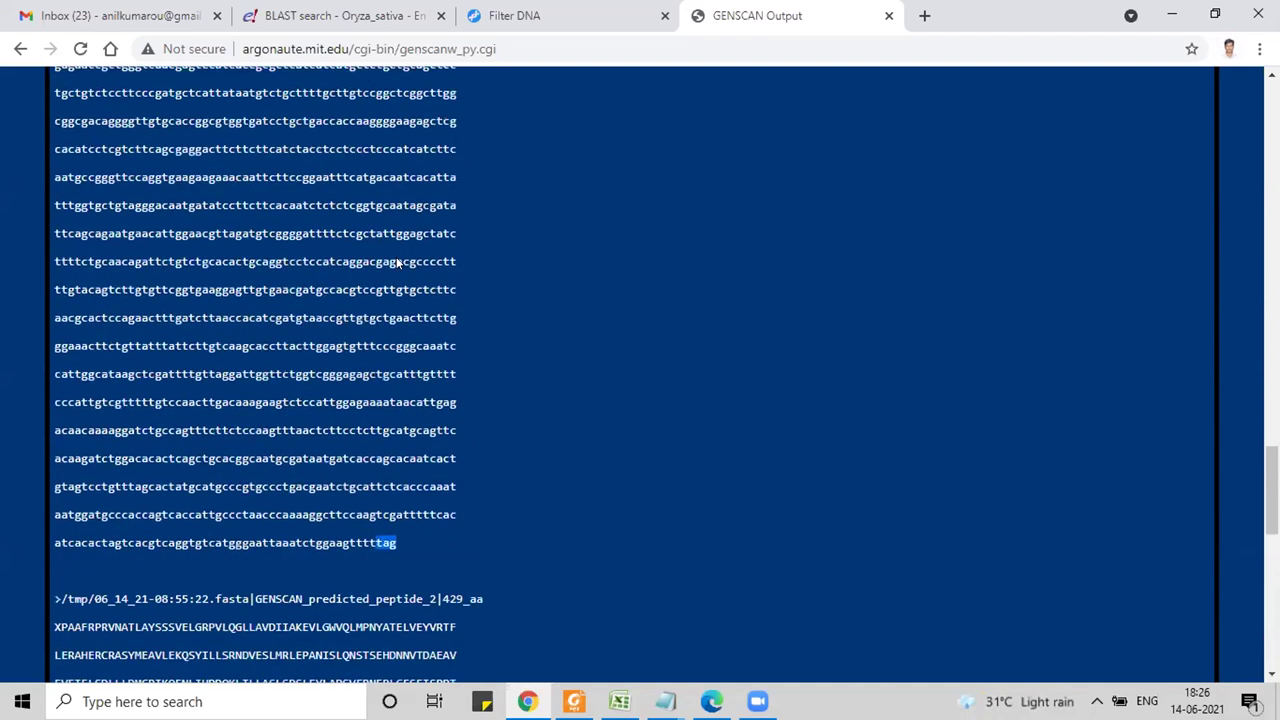
scroll(409, 150, "up", 6)
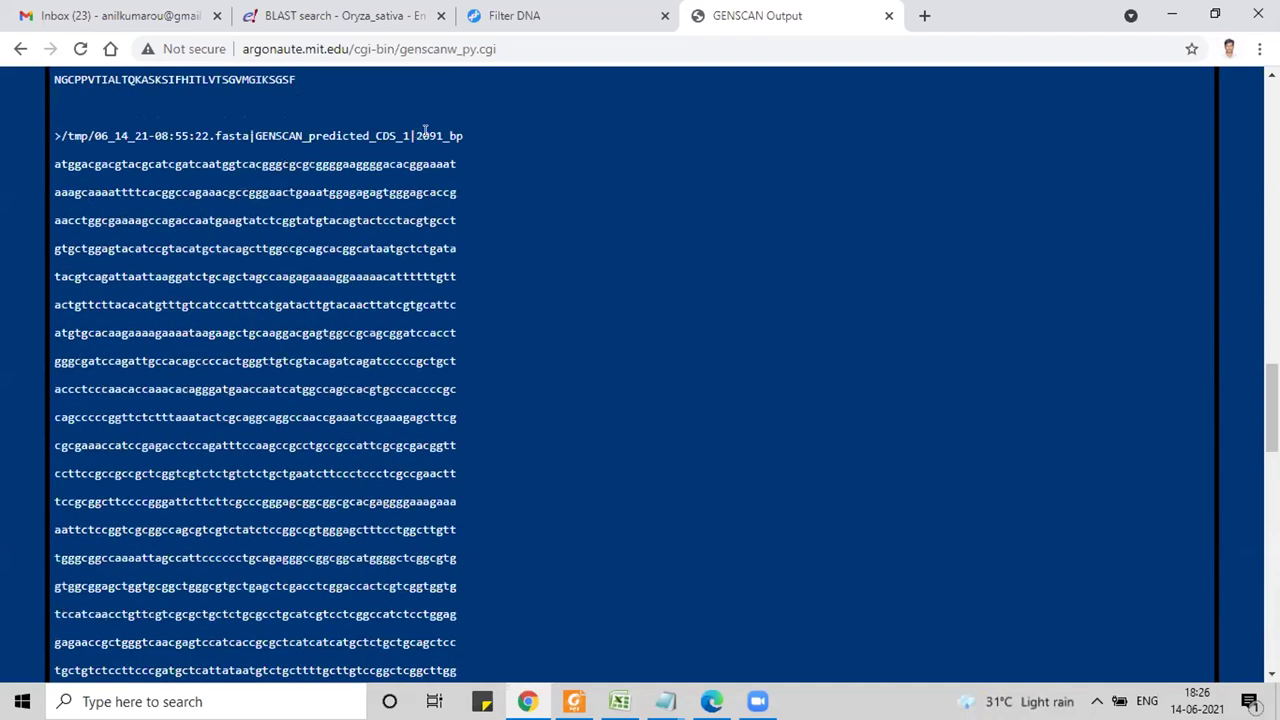
left_click_drag(416, 135, 443, 135)
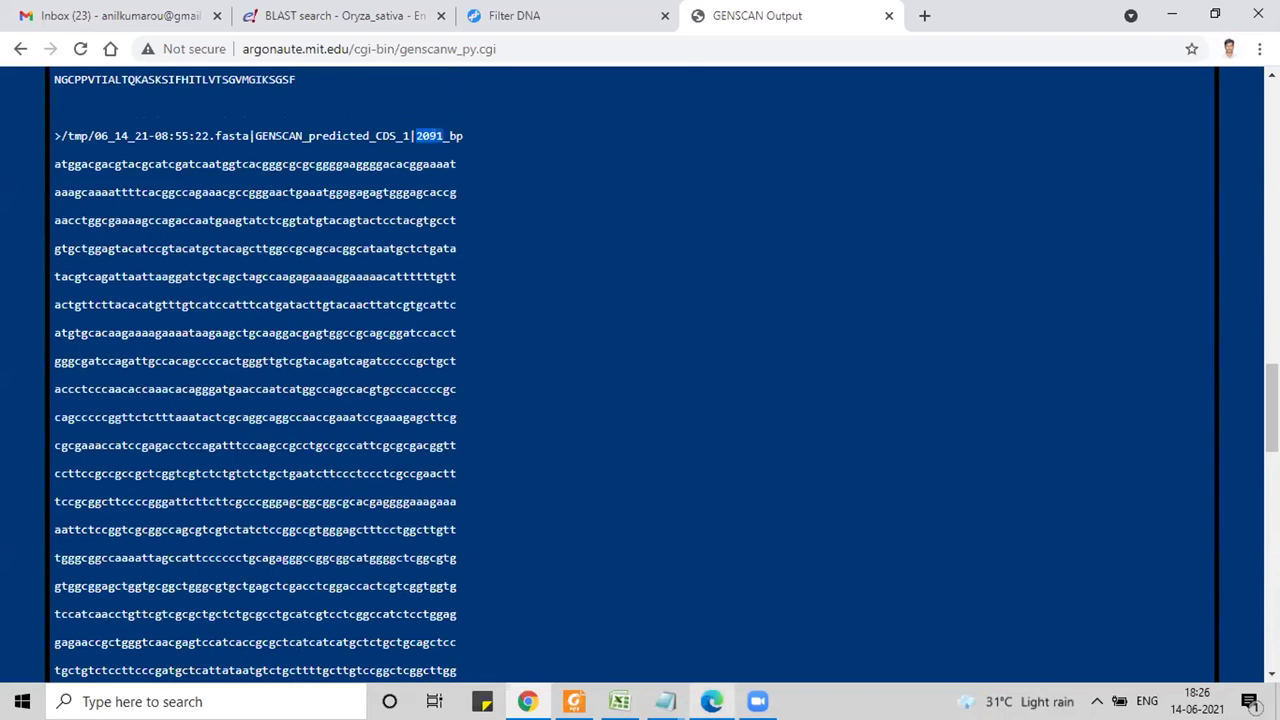
Step: Switch to the Sequence file in Notepad and look through the genomic sequence submitted to GENSCAN
mouse_move(711, 701)
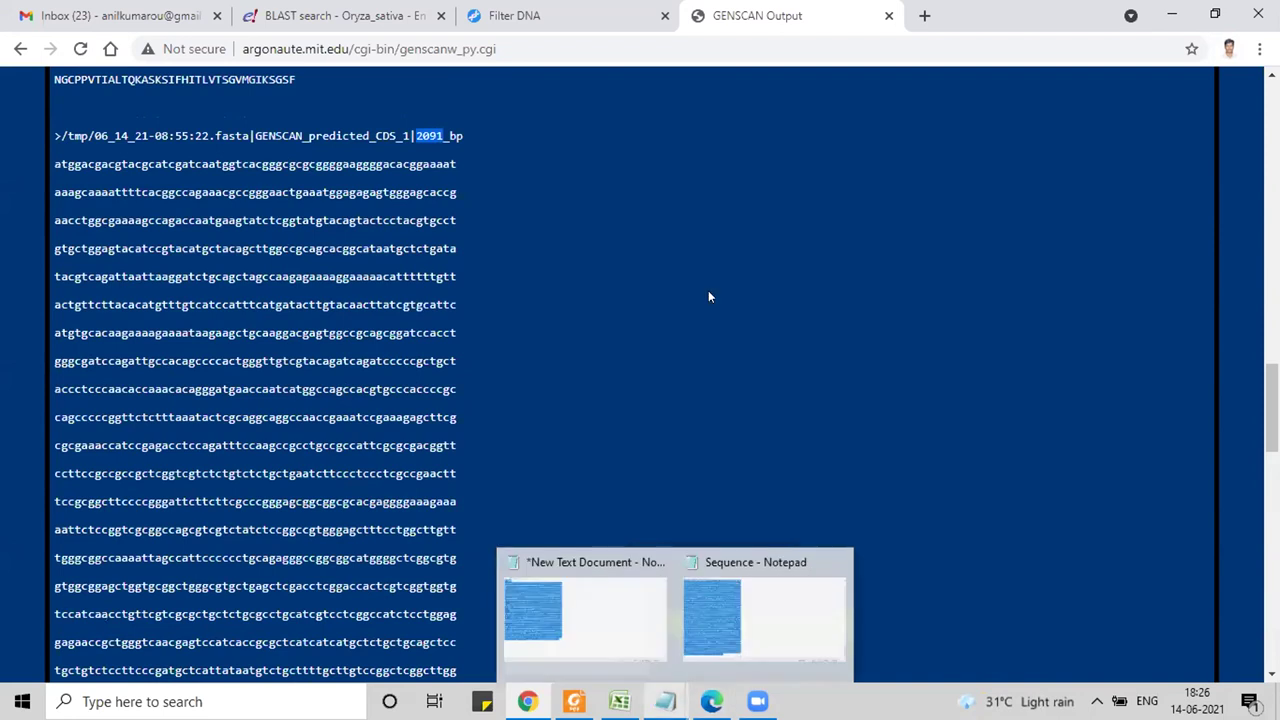
left_click(727, 653)
scroll(494, 387, "up", 15)
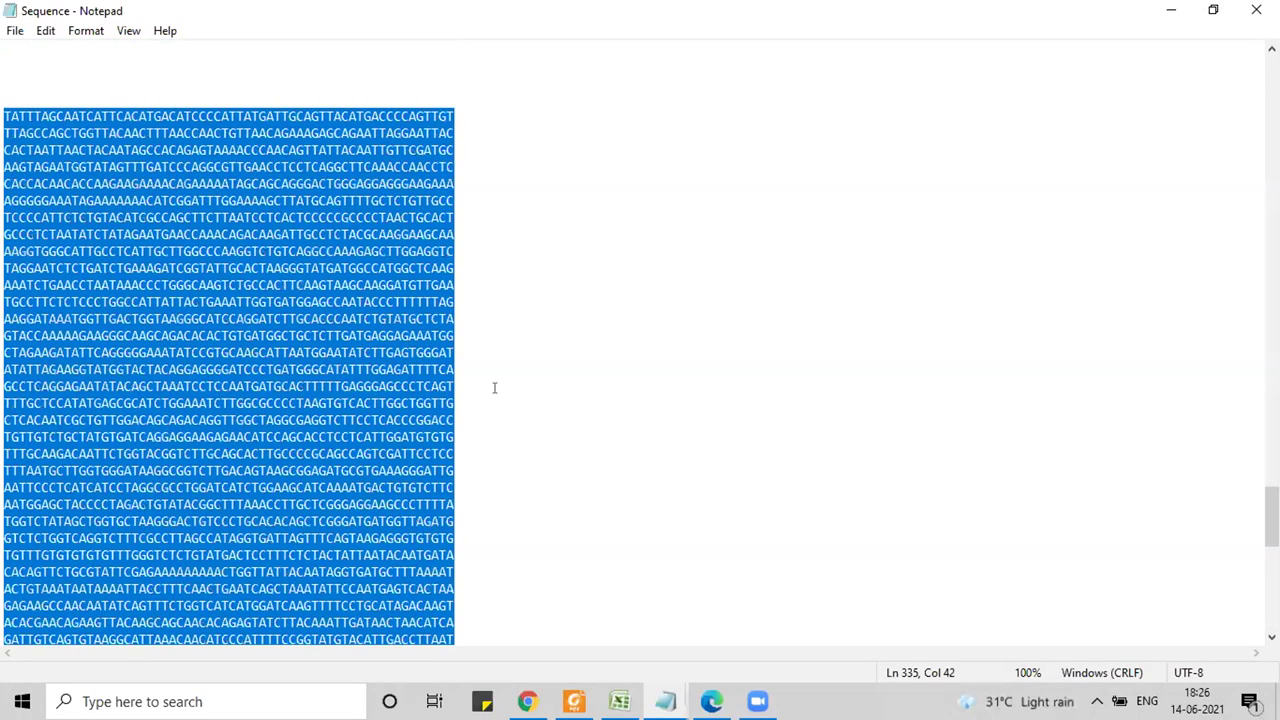
scroll(500, 425, "up", 15)
scroll(500, 400, "up", 10)
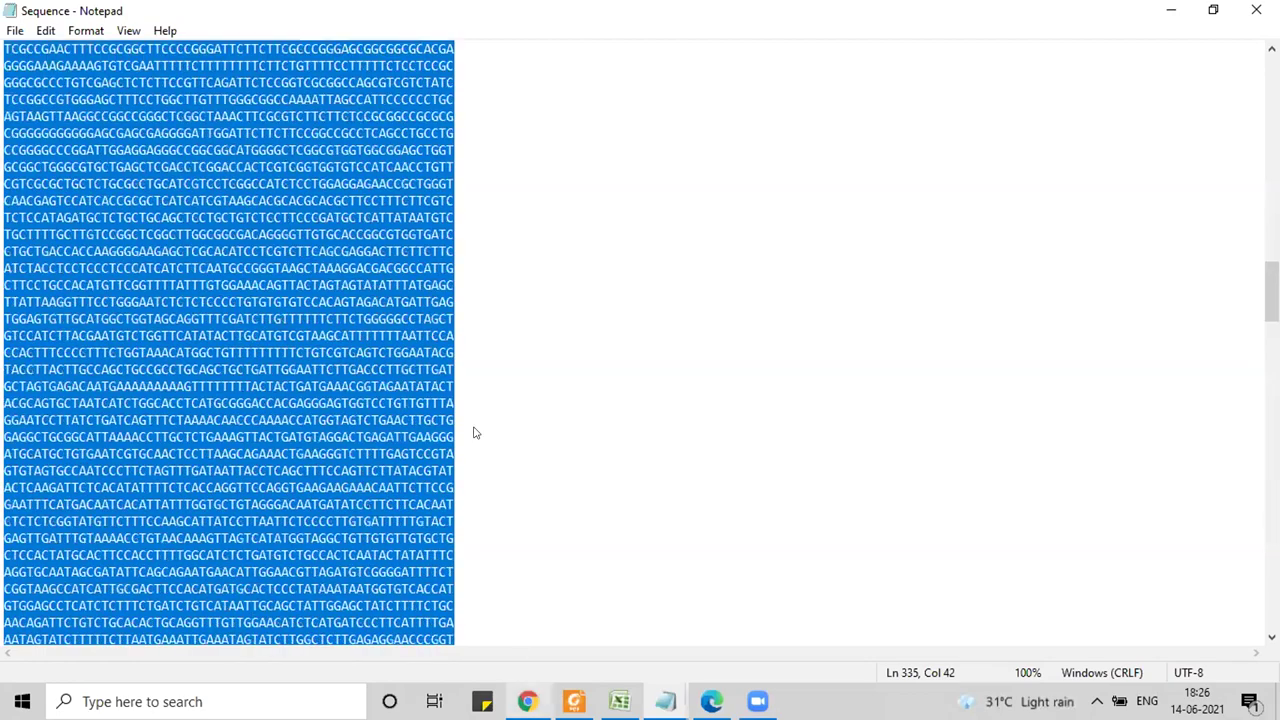
Step: Return to the GENSCAN output in Chrome and highlight the full sequence of the first predicted peptide
key("alt+Tab")
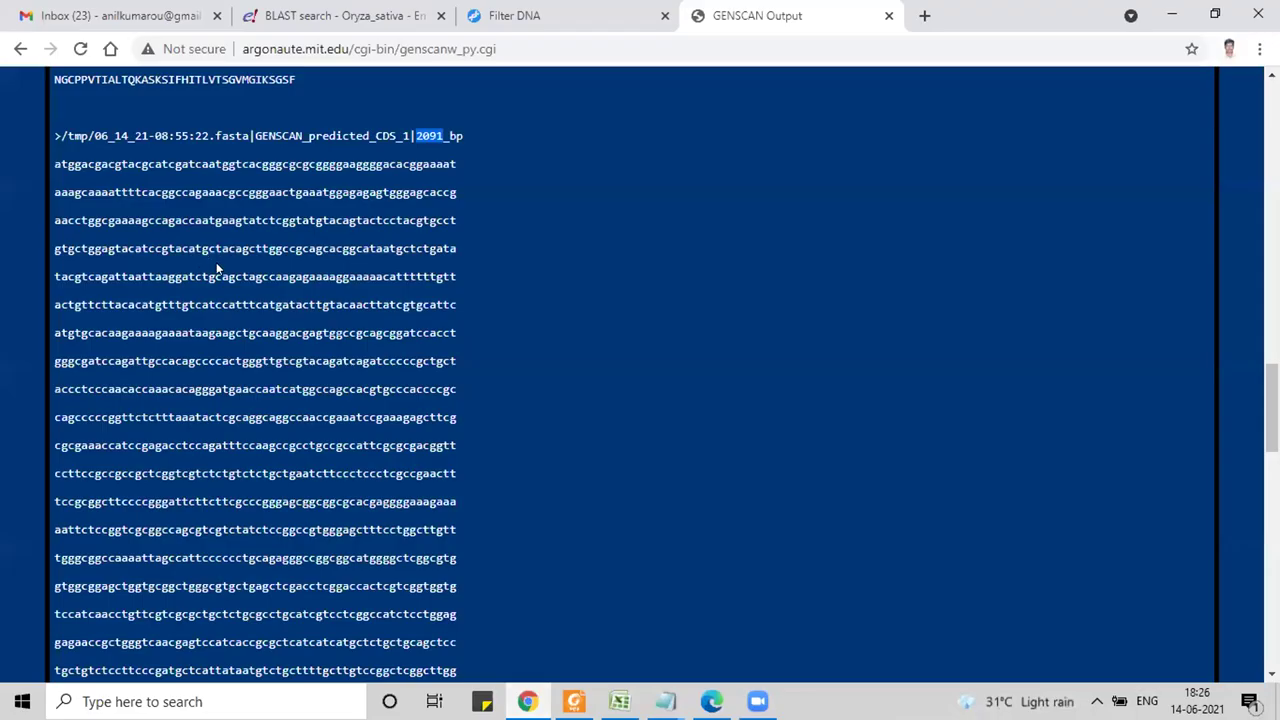
scroll(216, 255, "up", 2)
scroll(216, 255, "up", 3)
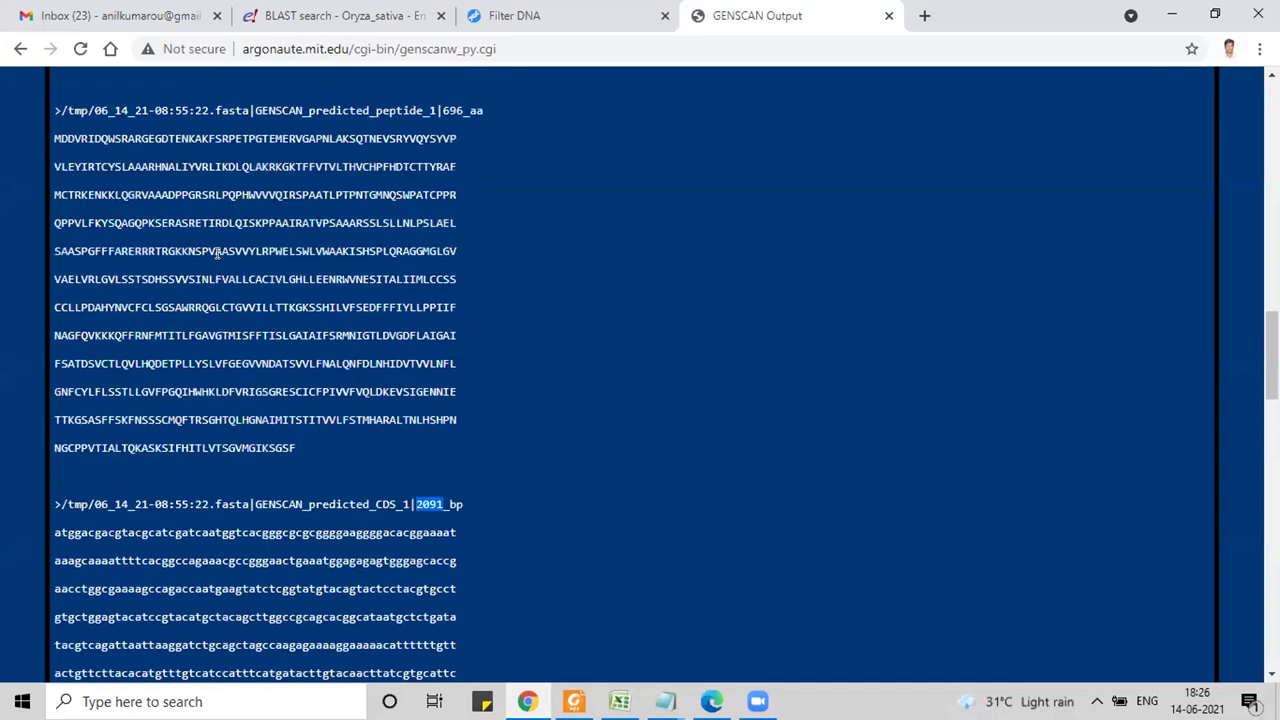
scroll(60, 145, "down", 1)
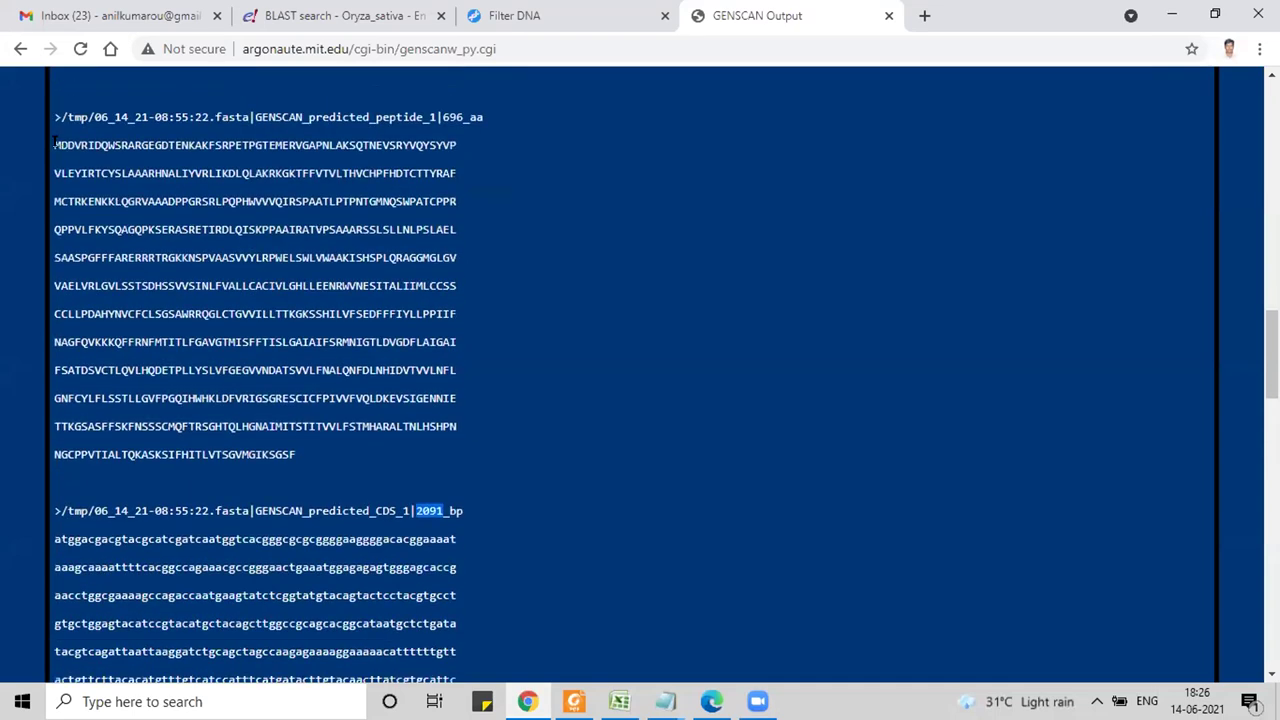
left_click_drag(57, 145, 294, 455)
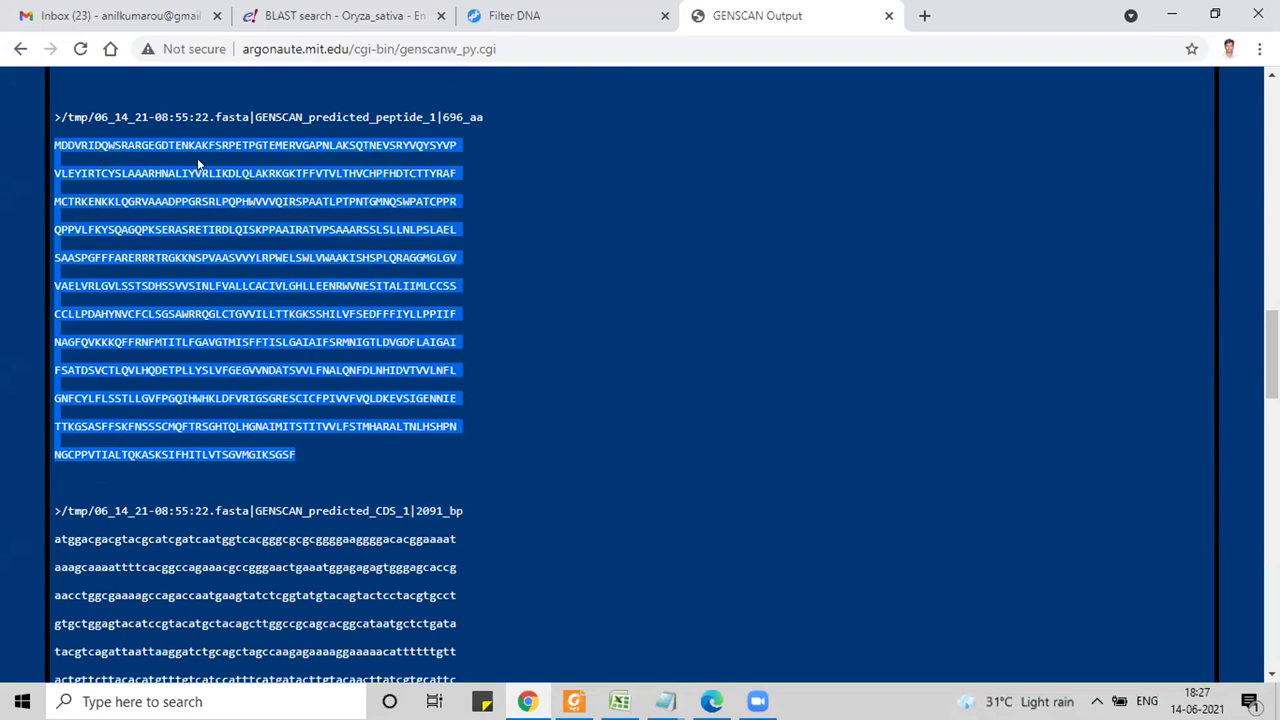
Step: Highlight methionine residues in the first predicted peptide, including its first residue and the one starting the third line
left_click(200, 165)
left_click_drag(54, 144, 62, 145)
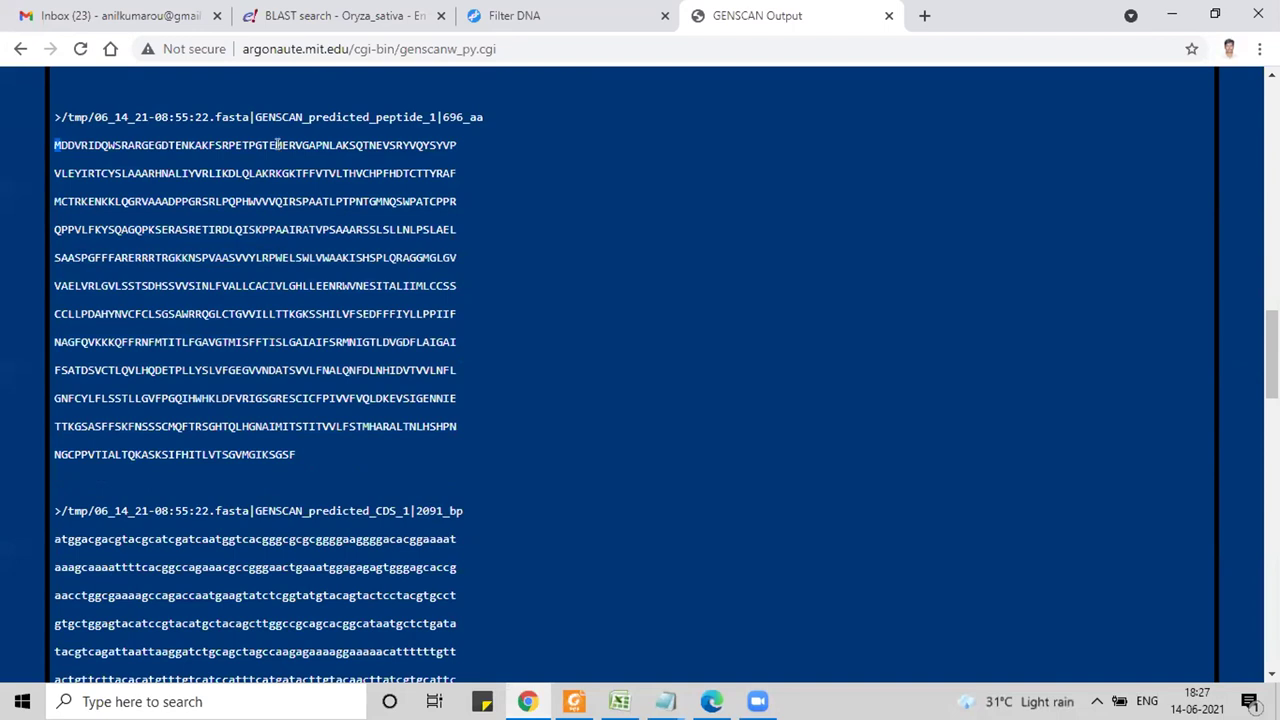
left_click_drag(273, 144, 282, 144)
left_click_drag(50, 200, 58, 203)
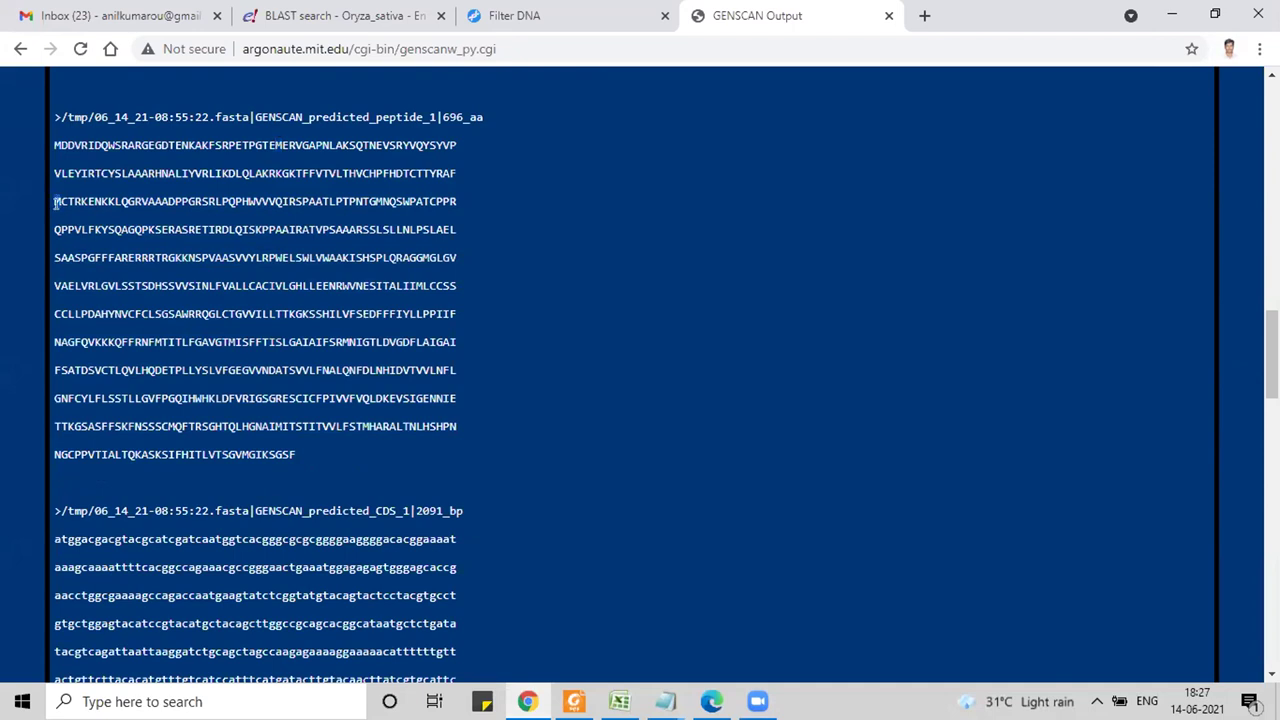
left_click(373, 197)
left_click_drag(373, 197, 382, 200)
left_click(373, 195)
Step: Switch to the Sequence file in Notepad, select the genomic sequence through its last line and copy it
left_click(665, 701)
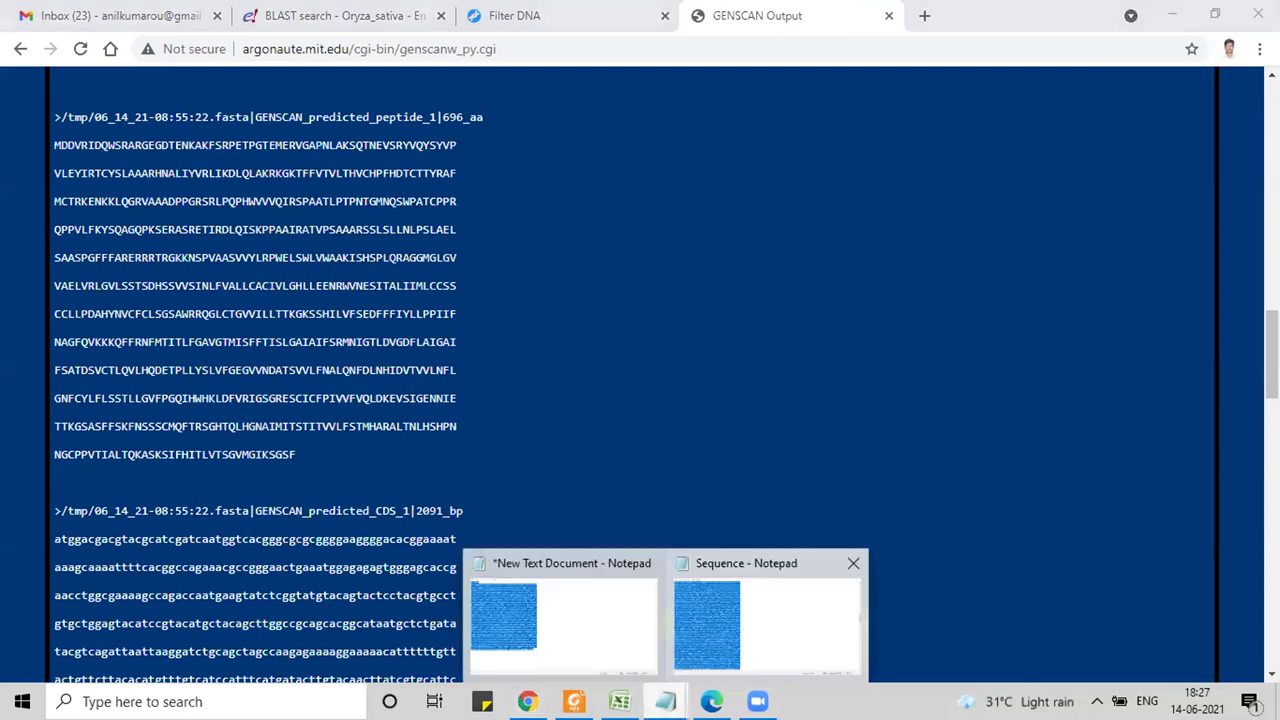
left_click(746, 620)
scroll(414, 163, "up", 15)
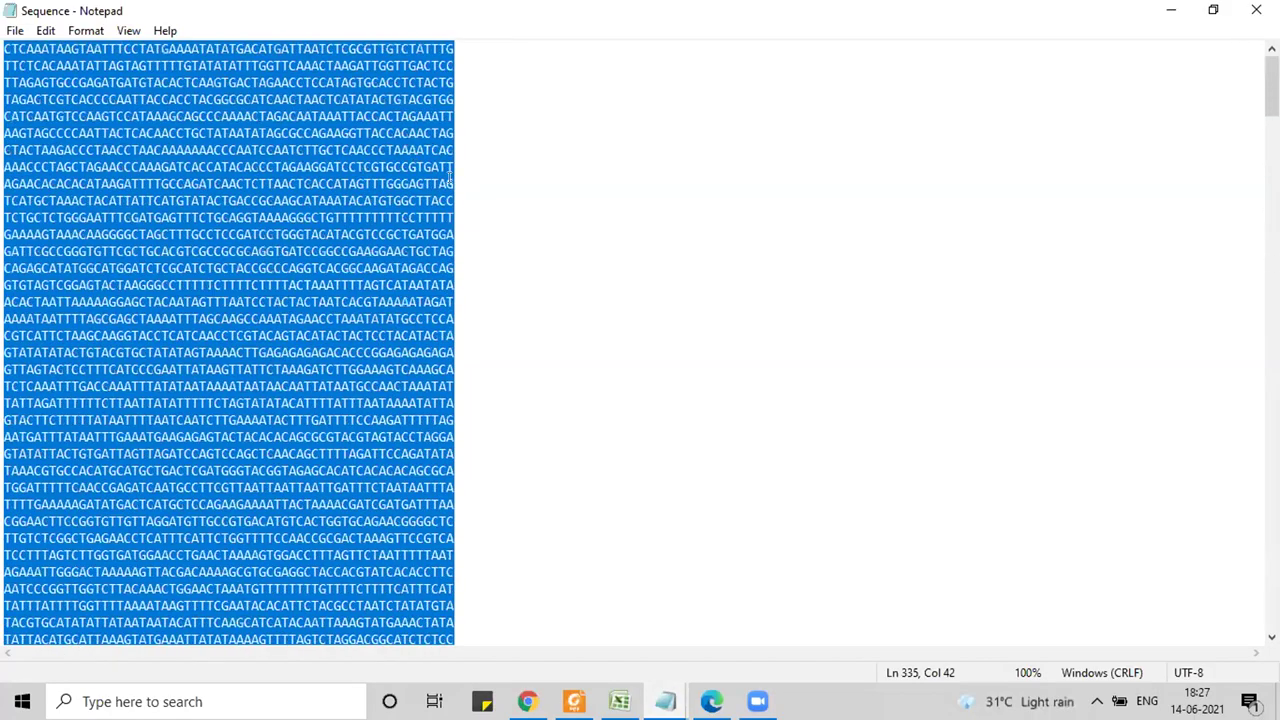
left_click(7, 281)
left_click_drag(5, 266, 534, 674)
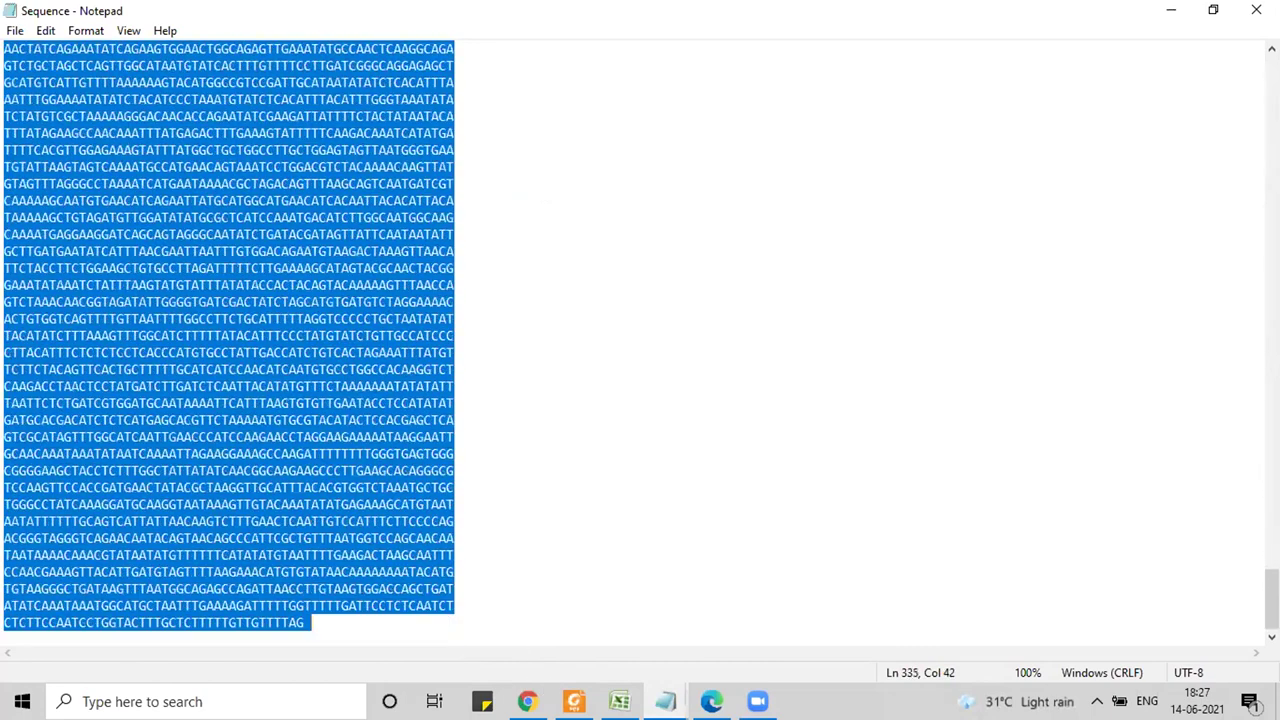
right_click(238, 118)
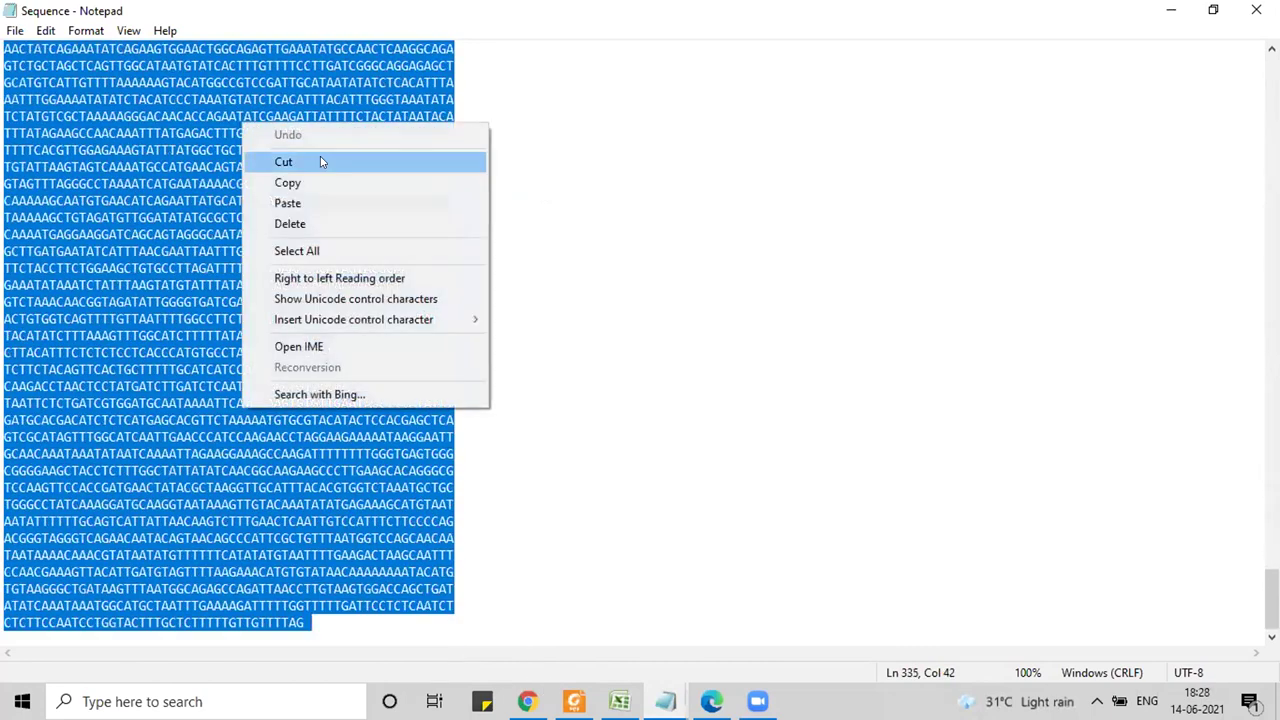
left_click(322, 183)
Step: Switch to Chrome and review the predicted peptide and CDS sequences in the GENSCAN output, highlighting the first CDS's stop codon tag
left_click(527, 701)
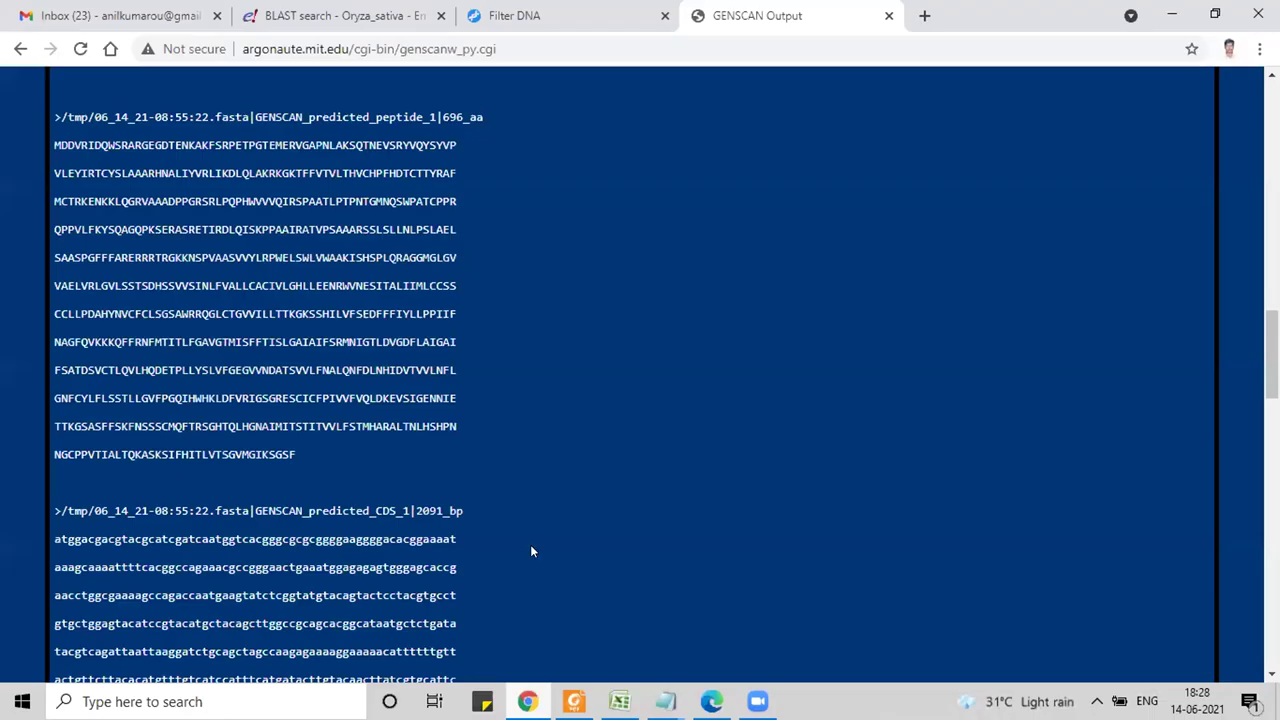
scroll(575, 349, "down", 16)
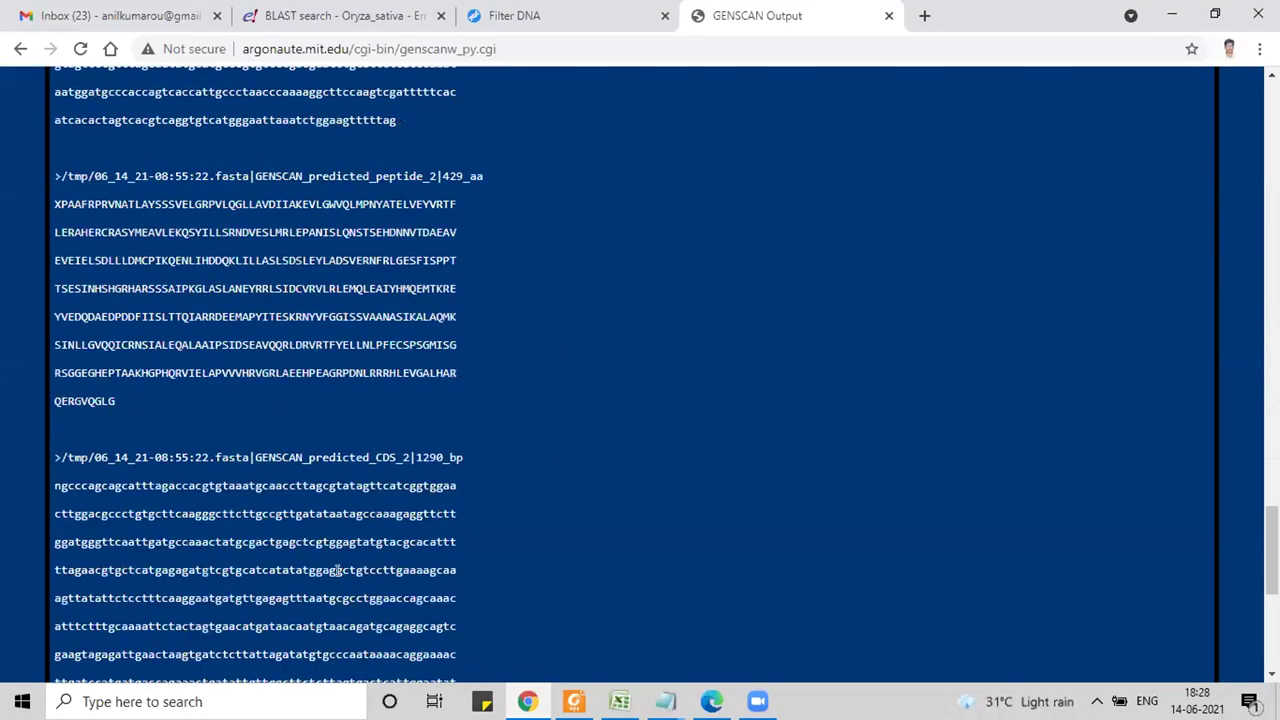
scroll(305, 504, "down", 3)
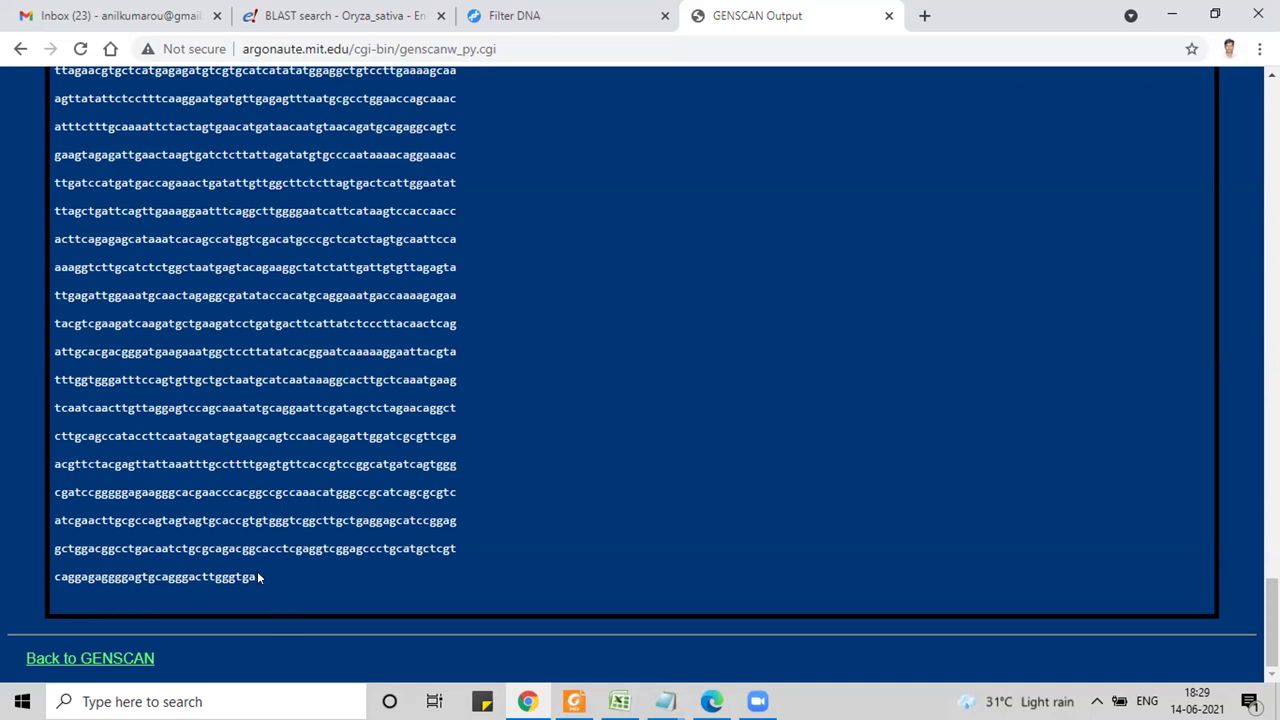
scroll(262, 384, "up", 5)
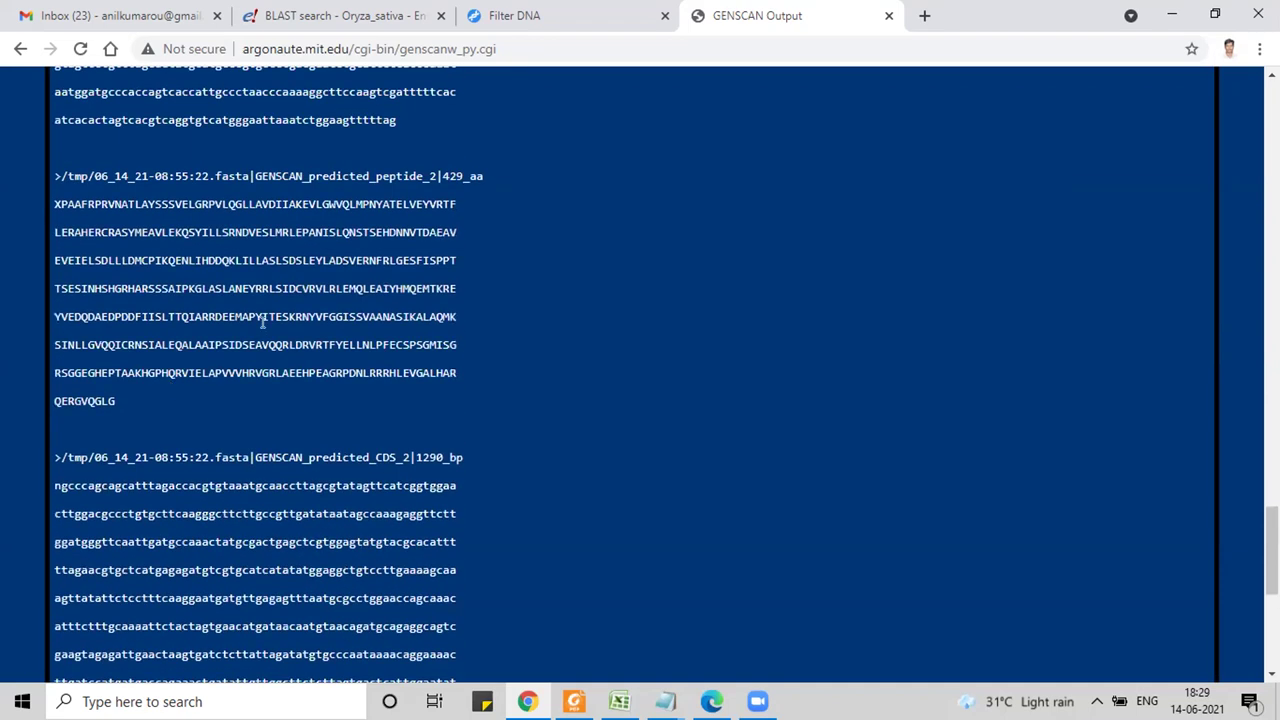
scroll(181, 331, "up", 1)
left_click_drag(396, 244, 375, 244)
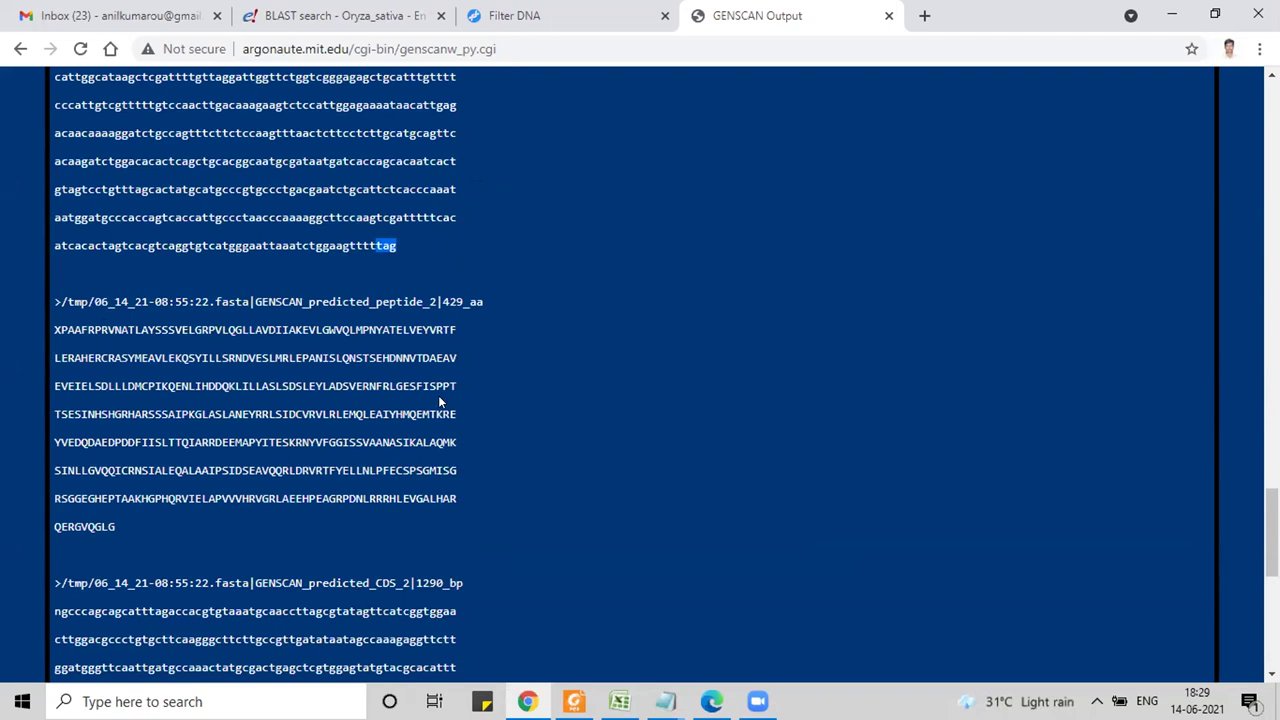
scroll(438, 395, "up", 3)
scroll(213, 237, "up", 5)
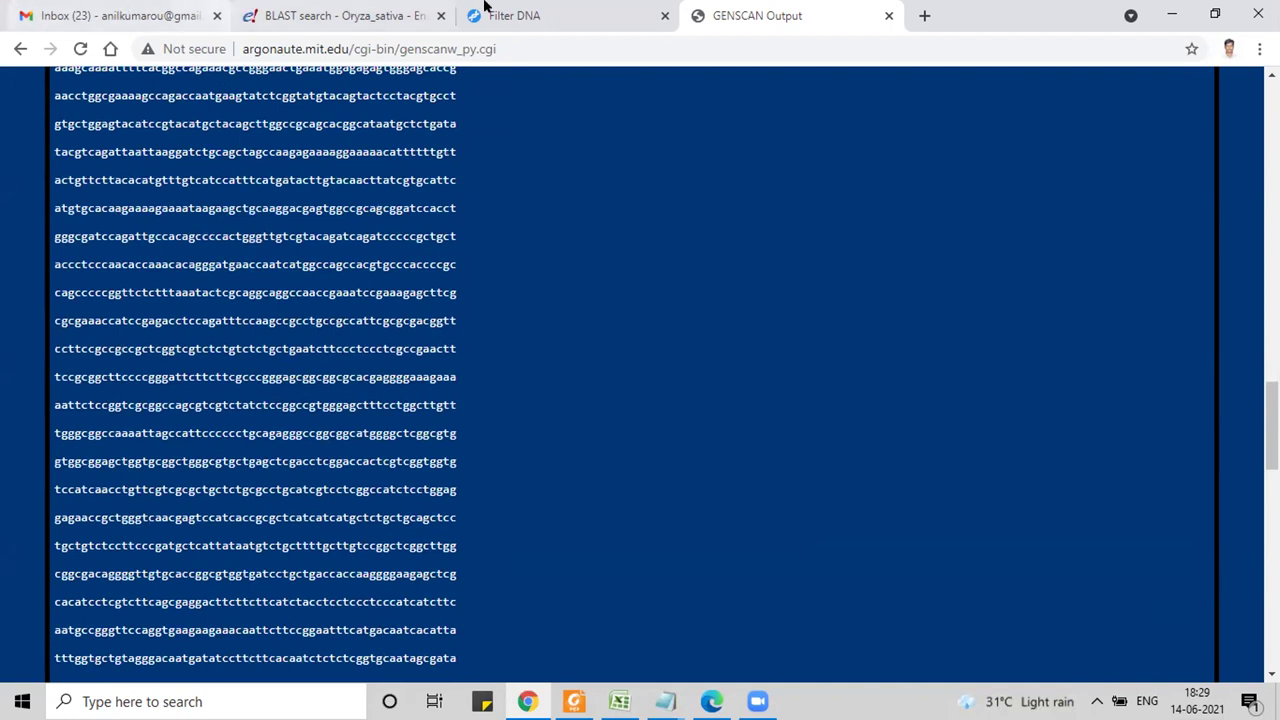
Step: Switch to the Sequence file in Notepad, check the extent of the selected genomic sequence and copy it
left_click(665, 701)
left_click(703, 642)
scroll(430, 370, "down", 5)
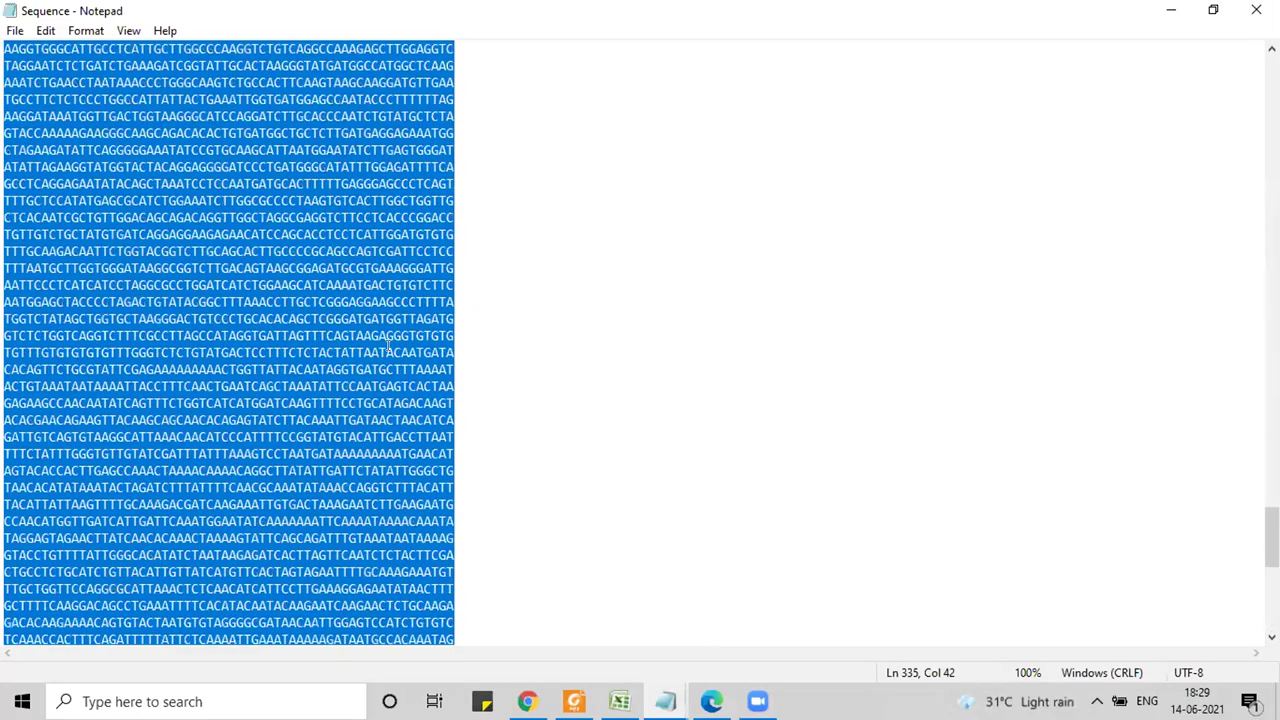
scroll(388, 345, "up", 20)
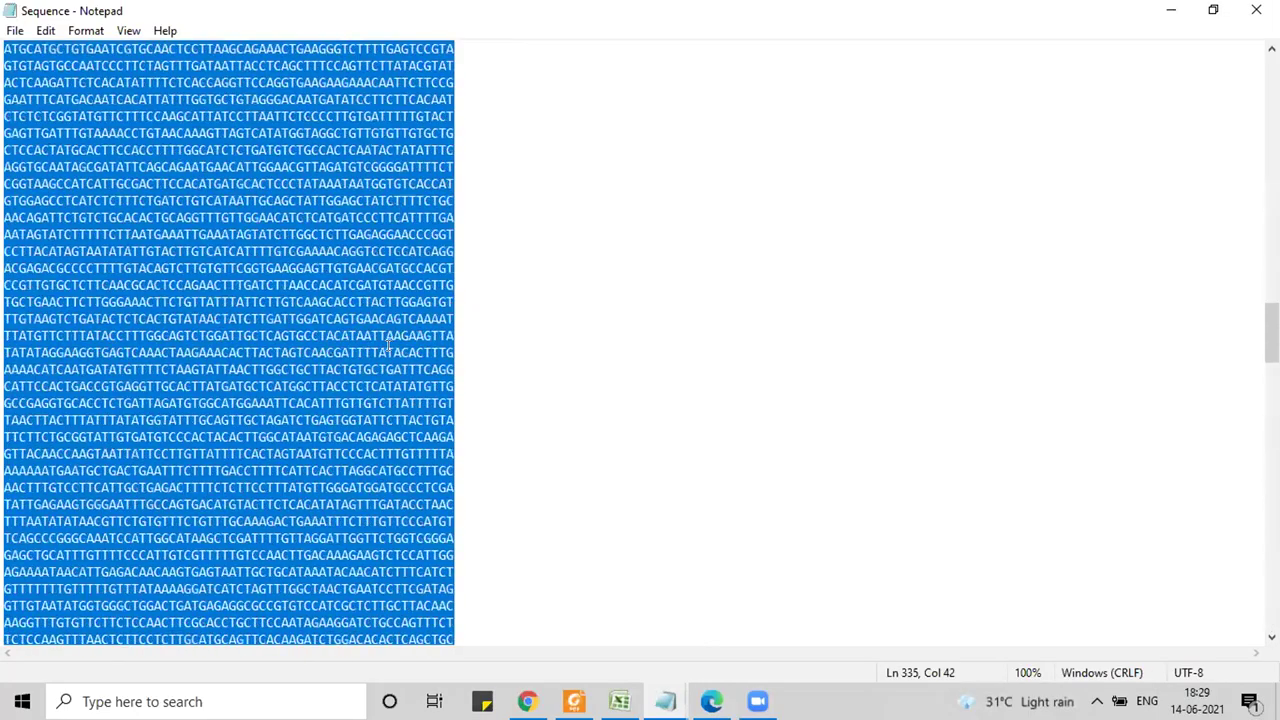
scroll(341, 285, "up", 20)
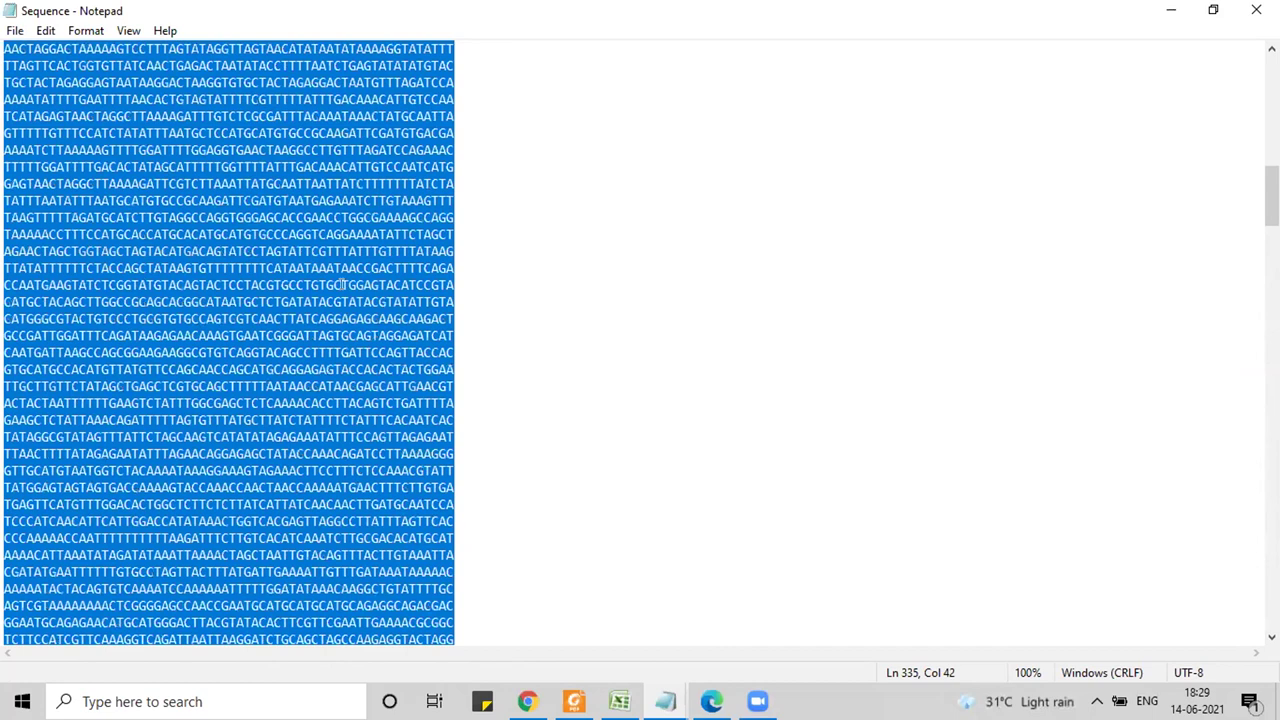
scroll(341, 285, "up", 12)
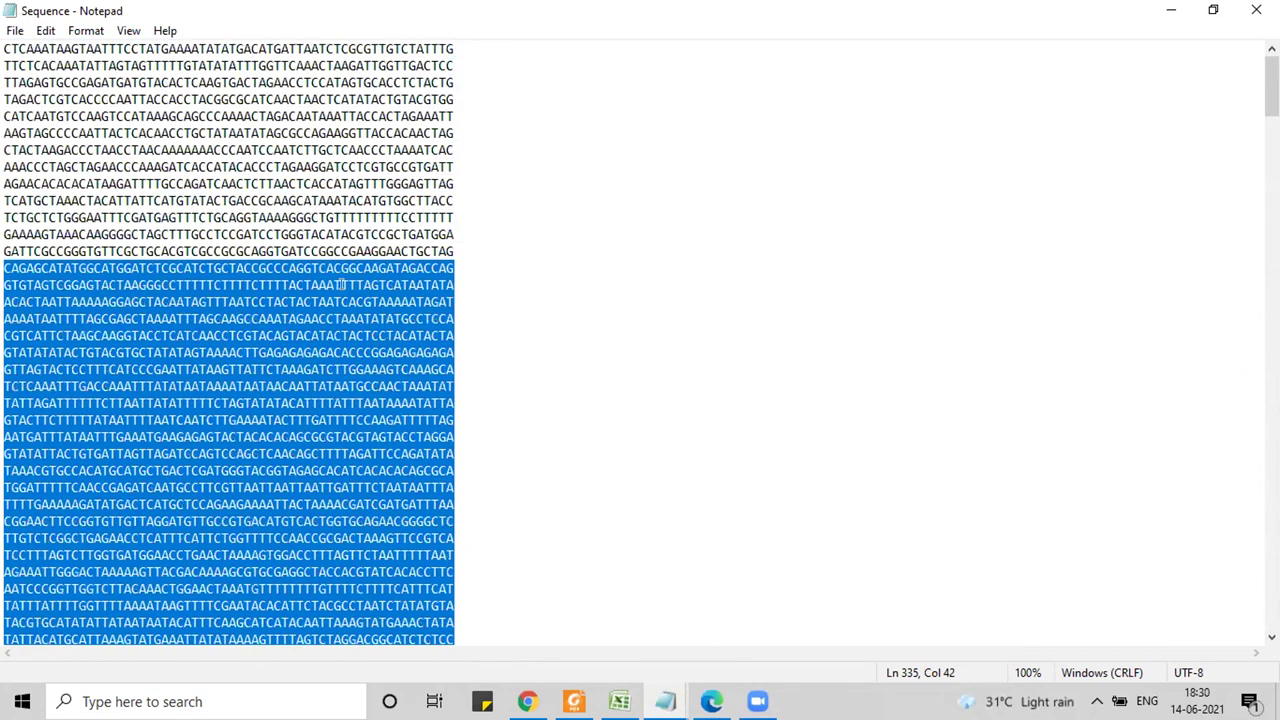
right_click(308, 383)
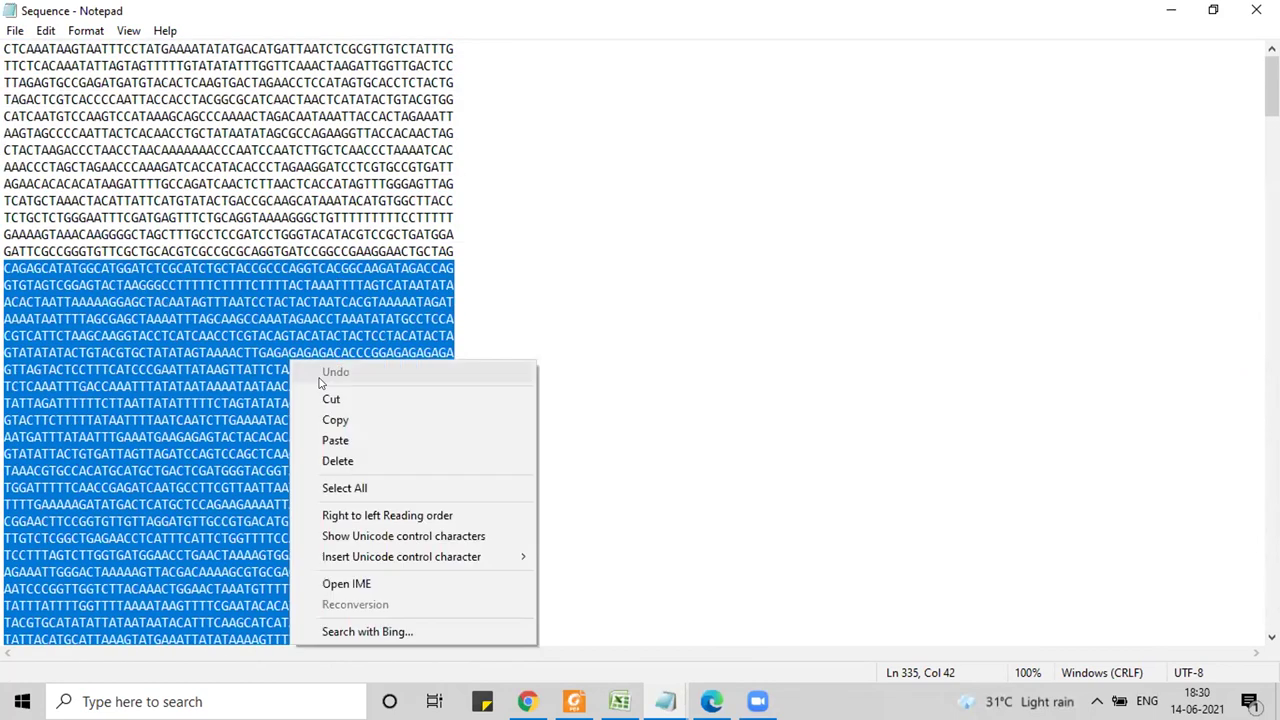
left_click(345, 420)
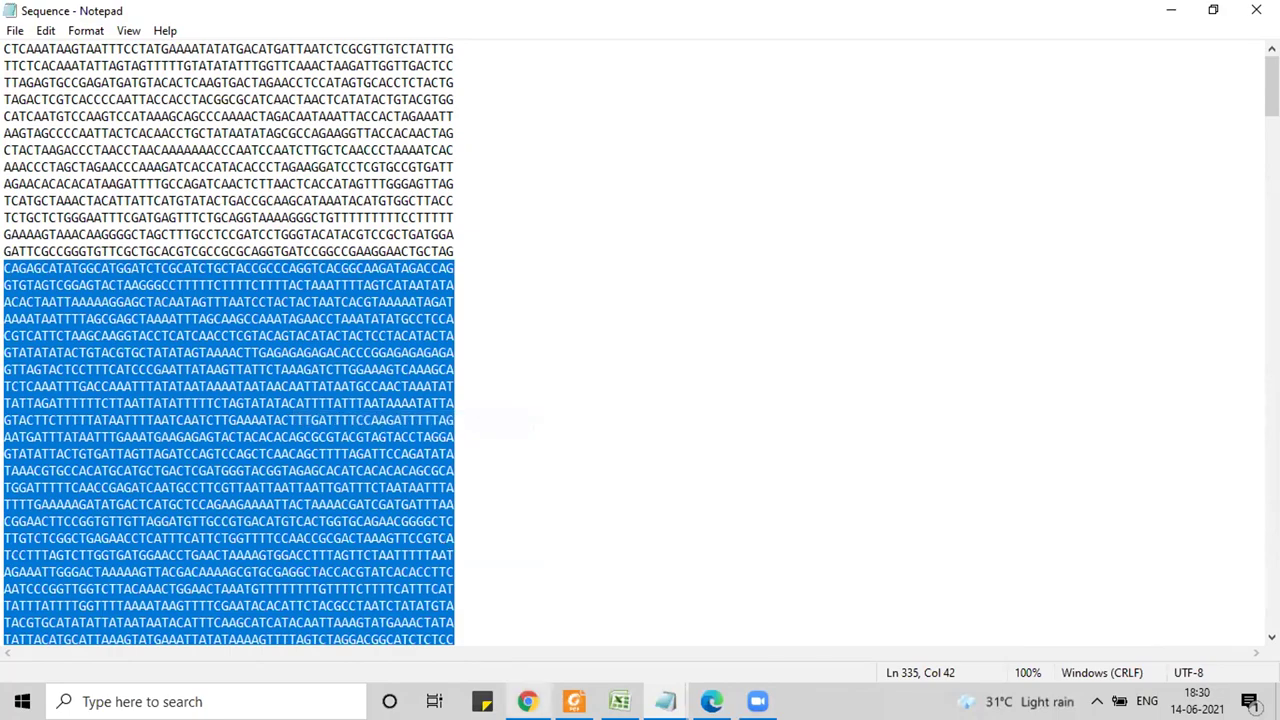
Step: Switch to Chrome, return to the GENSCAN form, and set the organism to Arabidopsis and print options to Predicted CDS and peptides
left_click(527, 701)
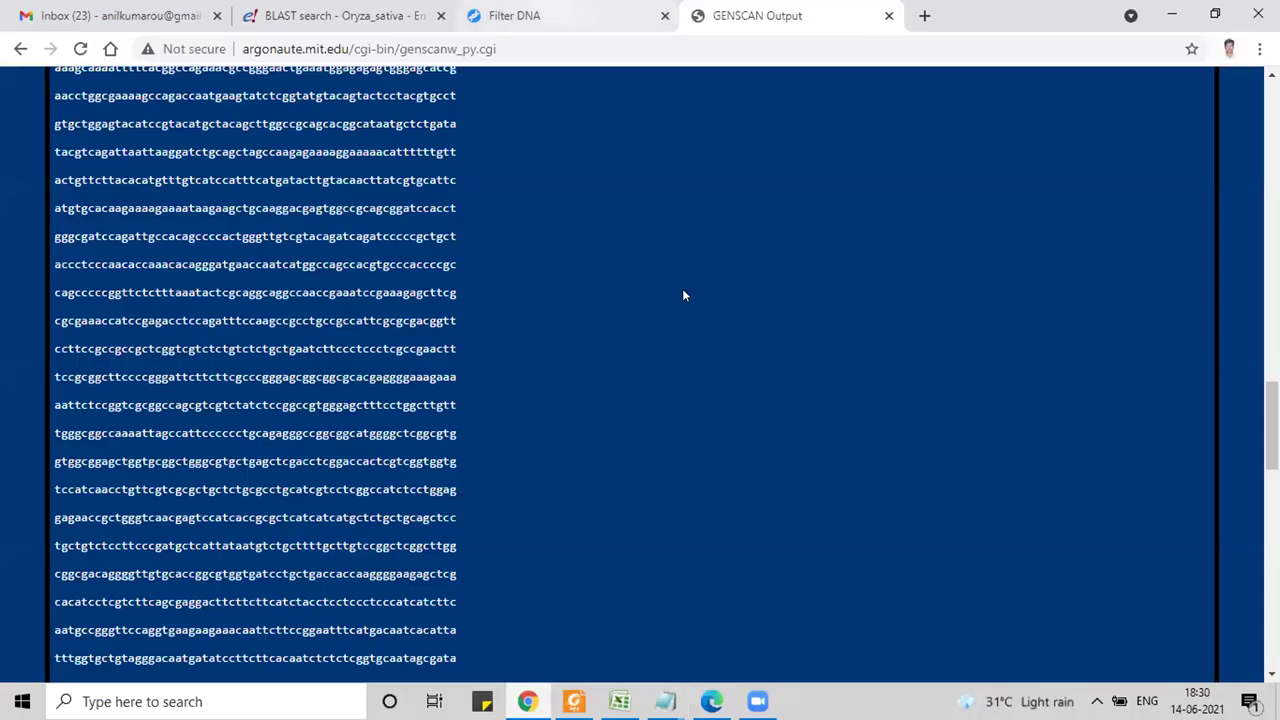
scroll(713, 350, "down", 15)
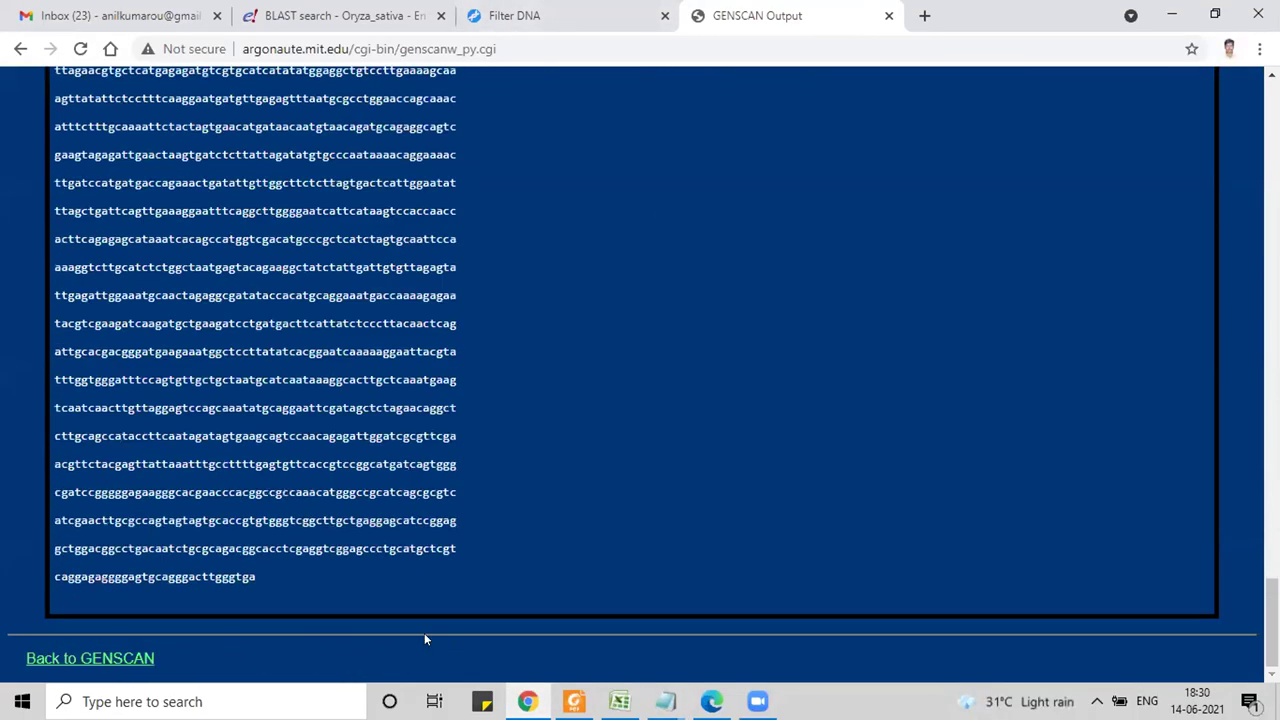
left_click(112, 659)
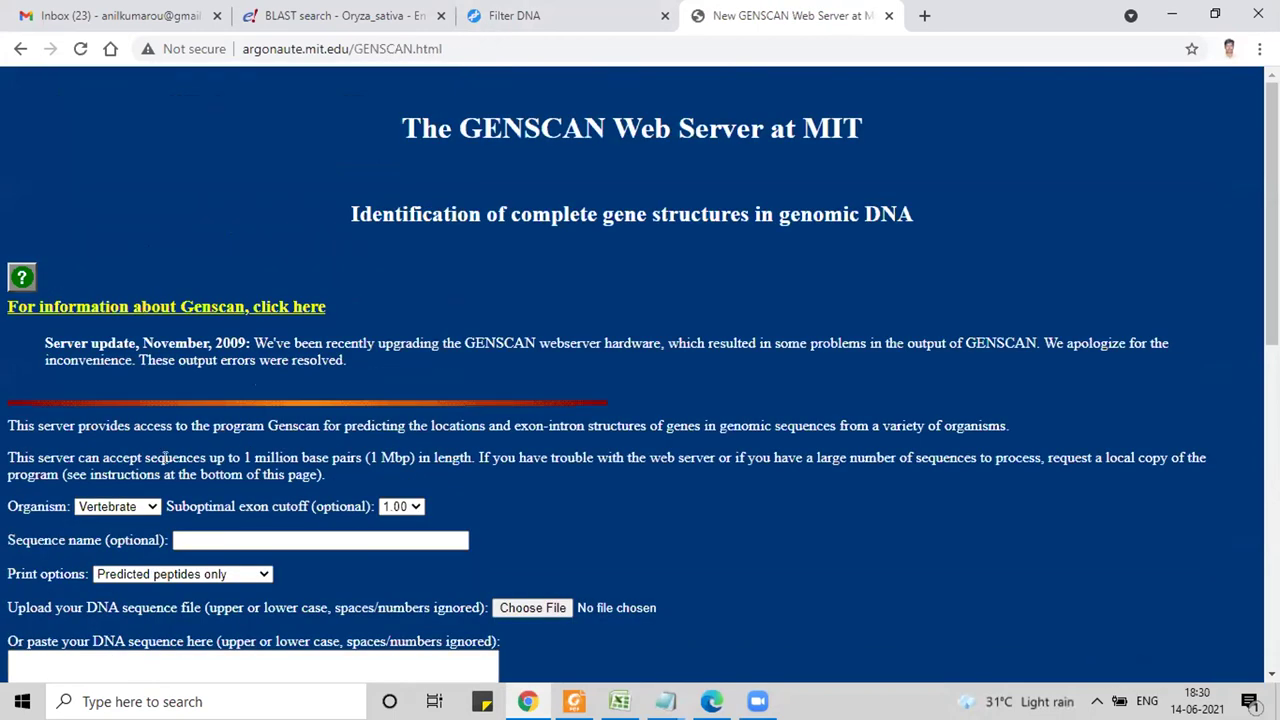
scroll(157, 474, "down", 4)
left_click(138, 131)
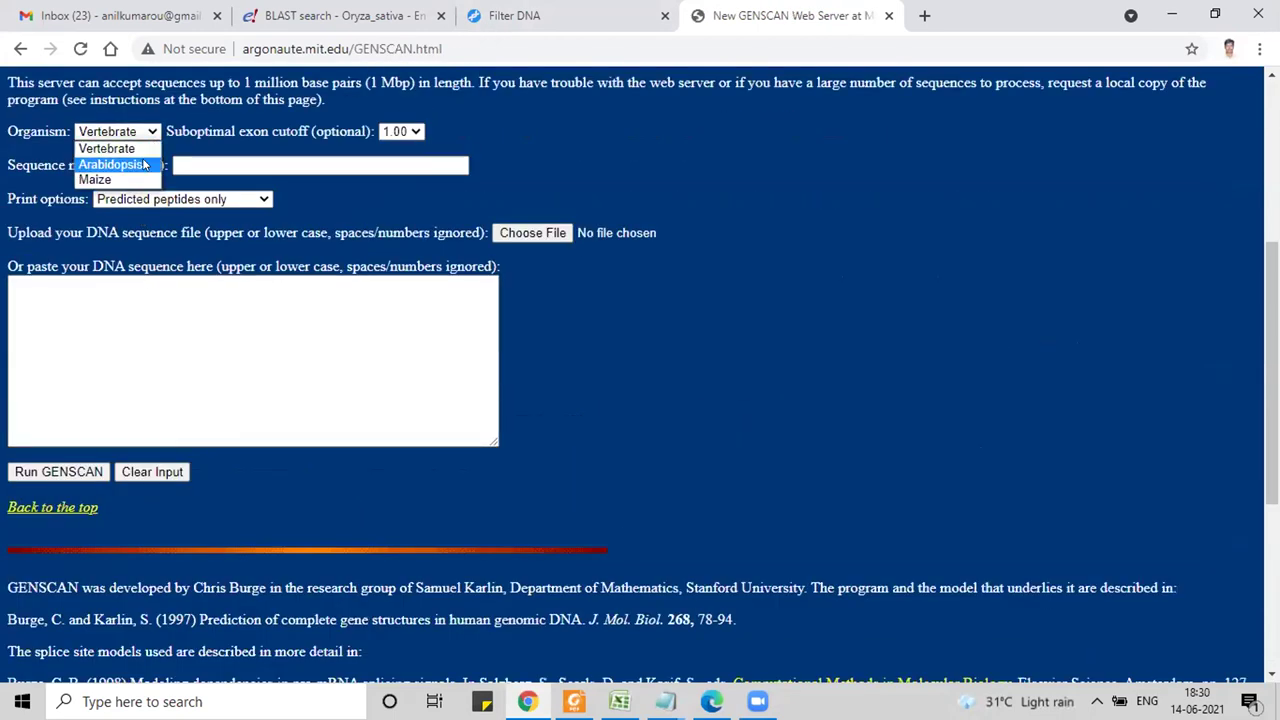
left_click(145, 165)
left_click(176, 200)
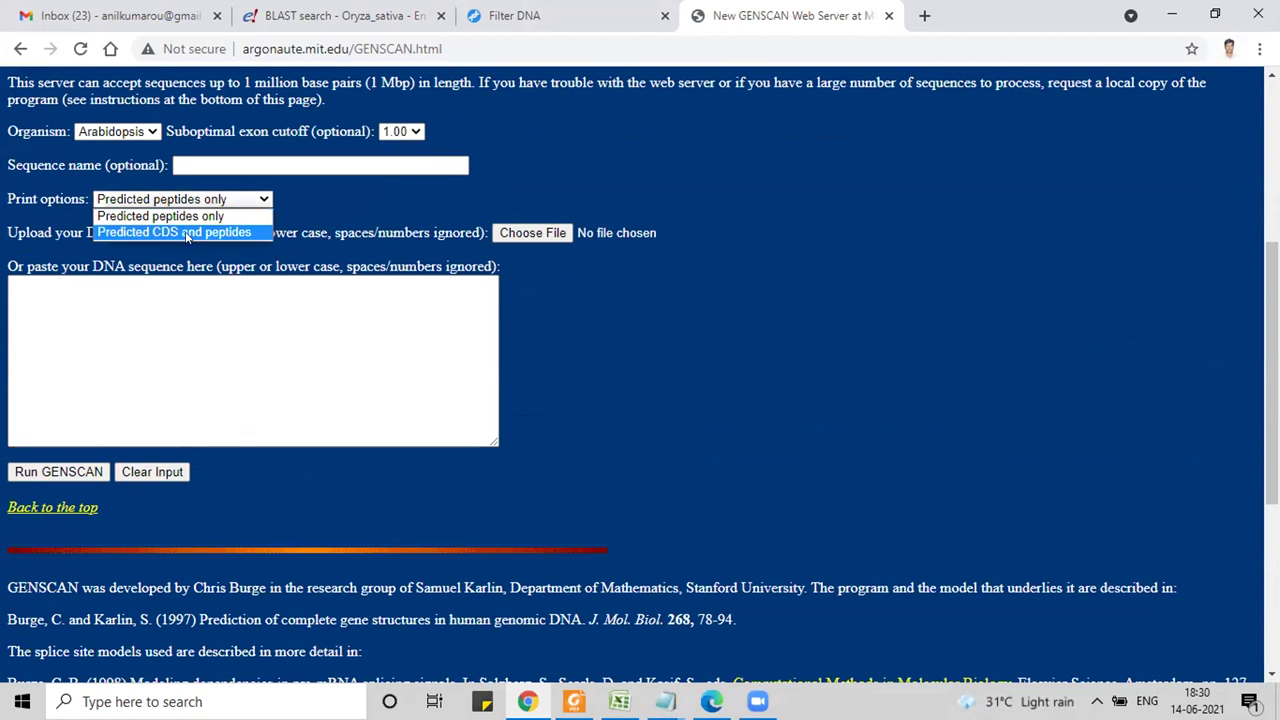
left_click(186, 235)
Step: Paste the copied DNA sequence into the GENSCAN form, run the prediction and review the predicted genes/exons table
left_click(188, 294)
key("ctrl+v")
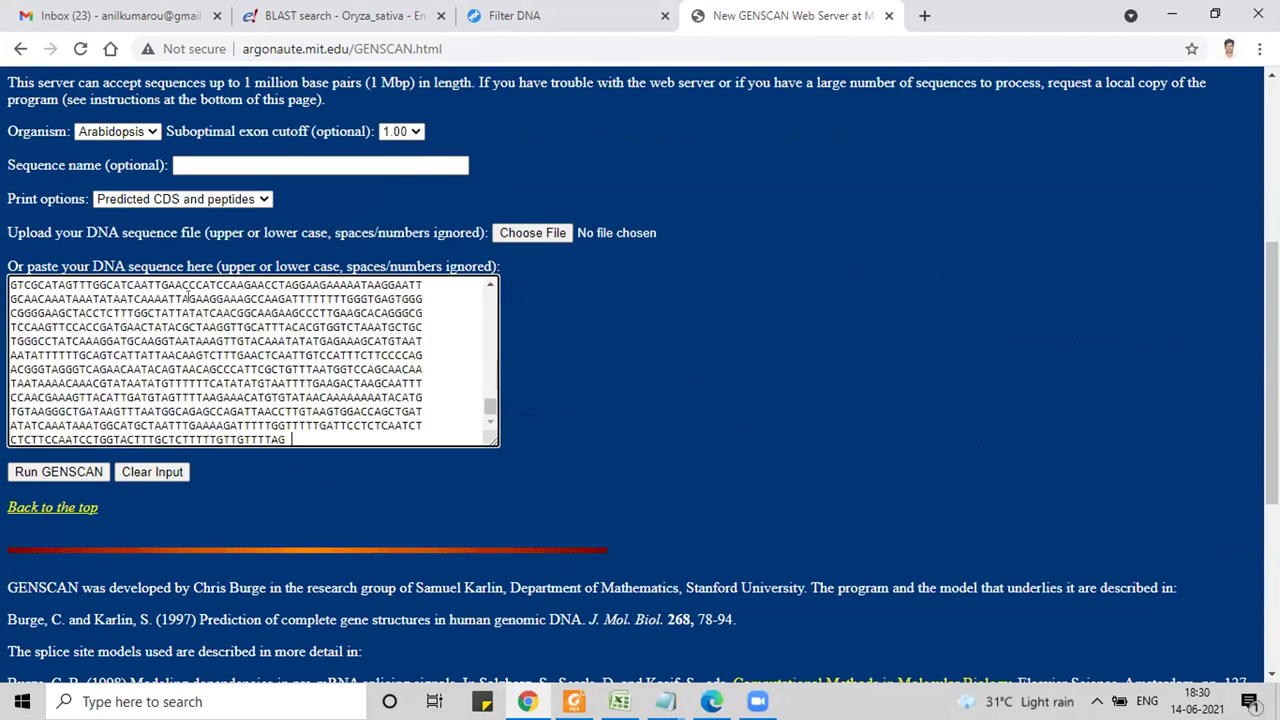
left_click(95, 474)
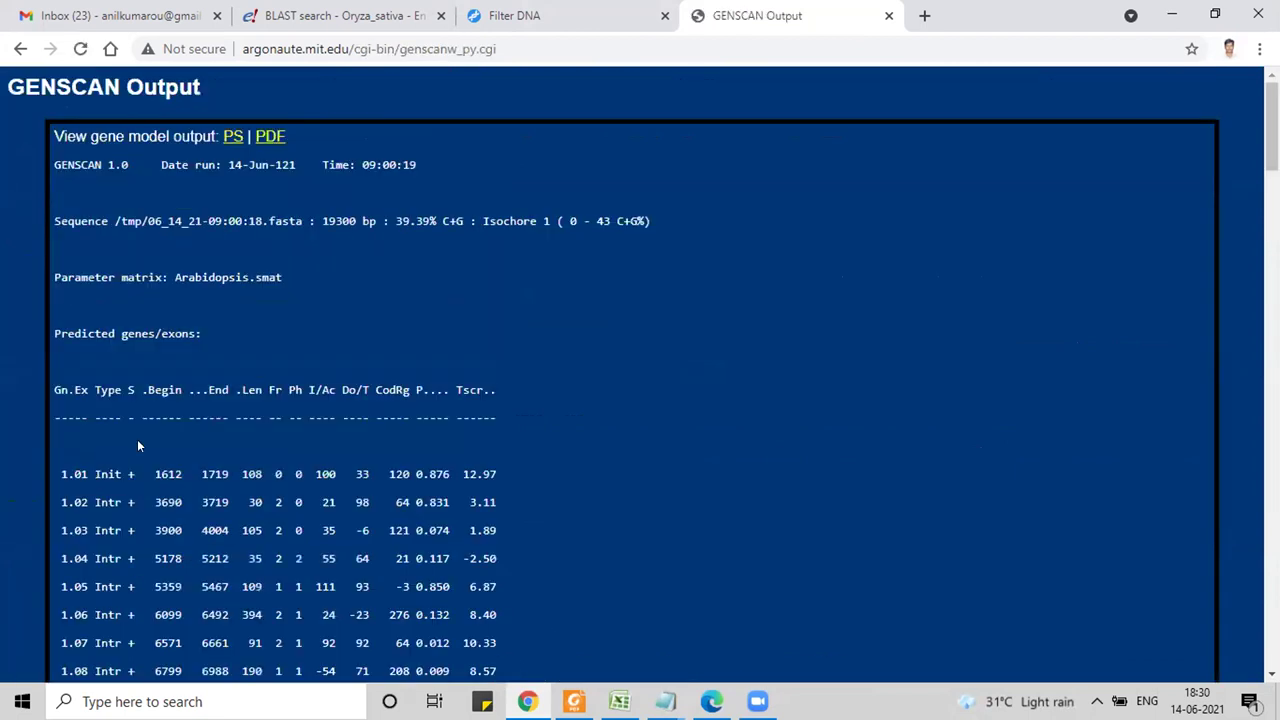
scroll(601, 362, "down", 4)
scroll(601, 367, "down", 3)
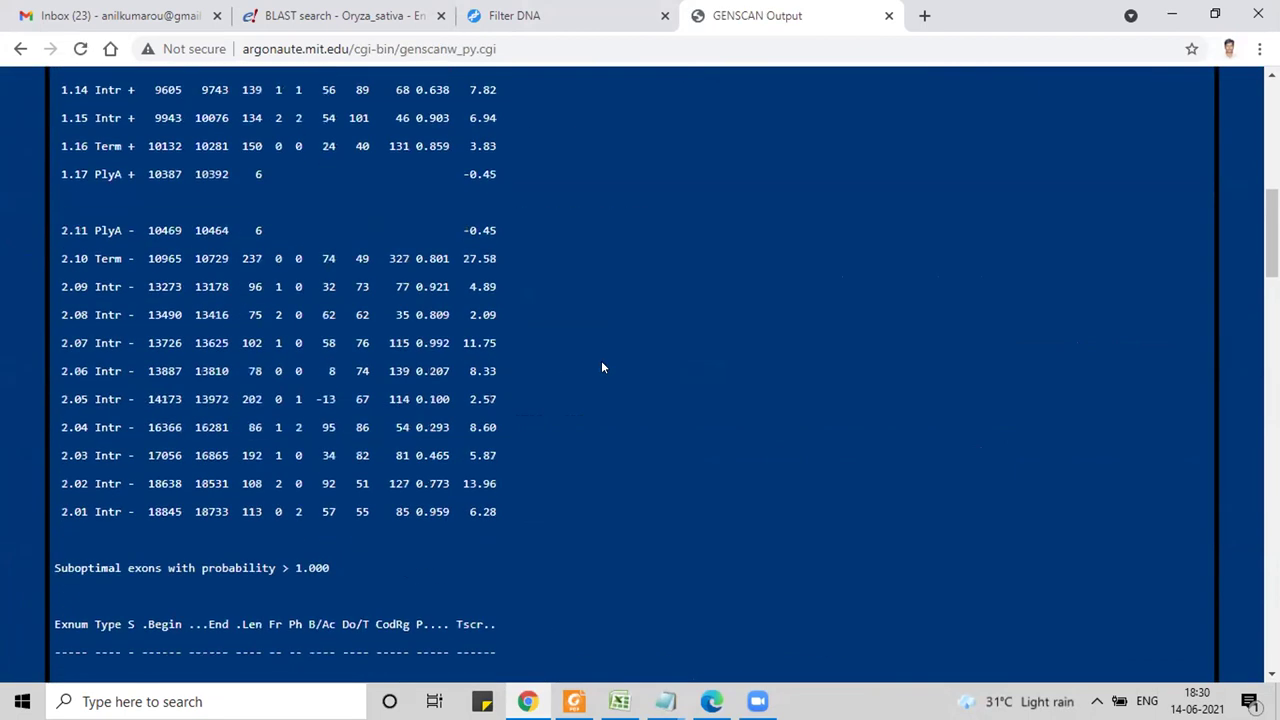
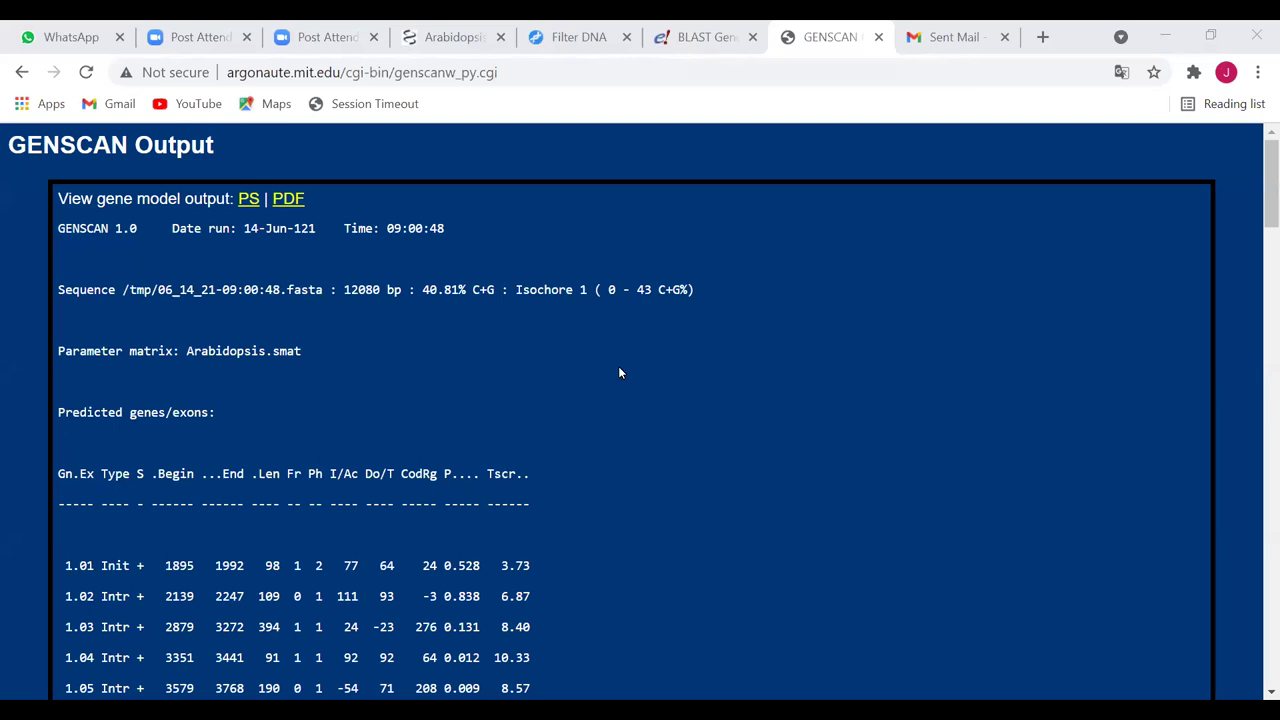
Step: Examine the GENSCAN output's predicted exon table, first predicted peptide and start of the first predicted CDS
scroll(619, 373, "down", 3)
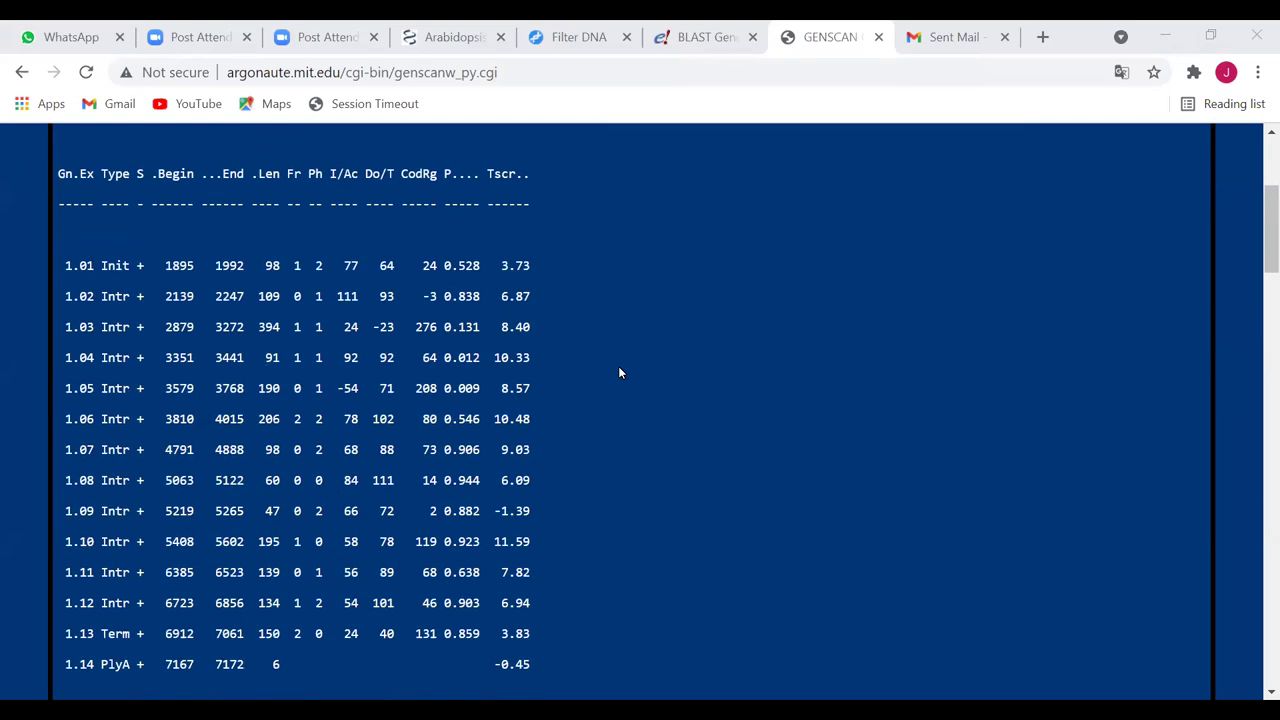
scroll(541, 265, "down", 2)
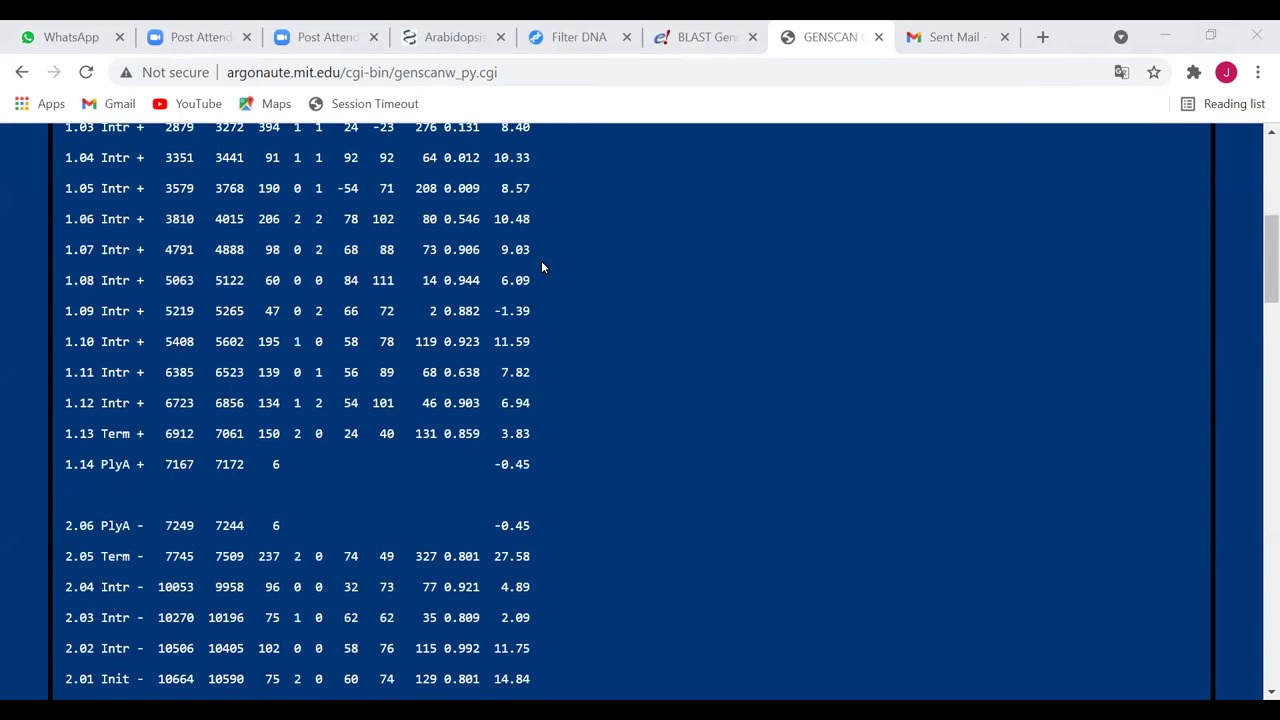
scroll(588, 377, "down", 3)
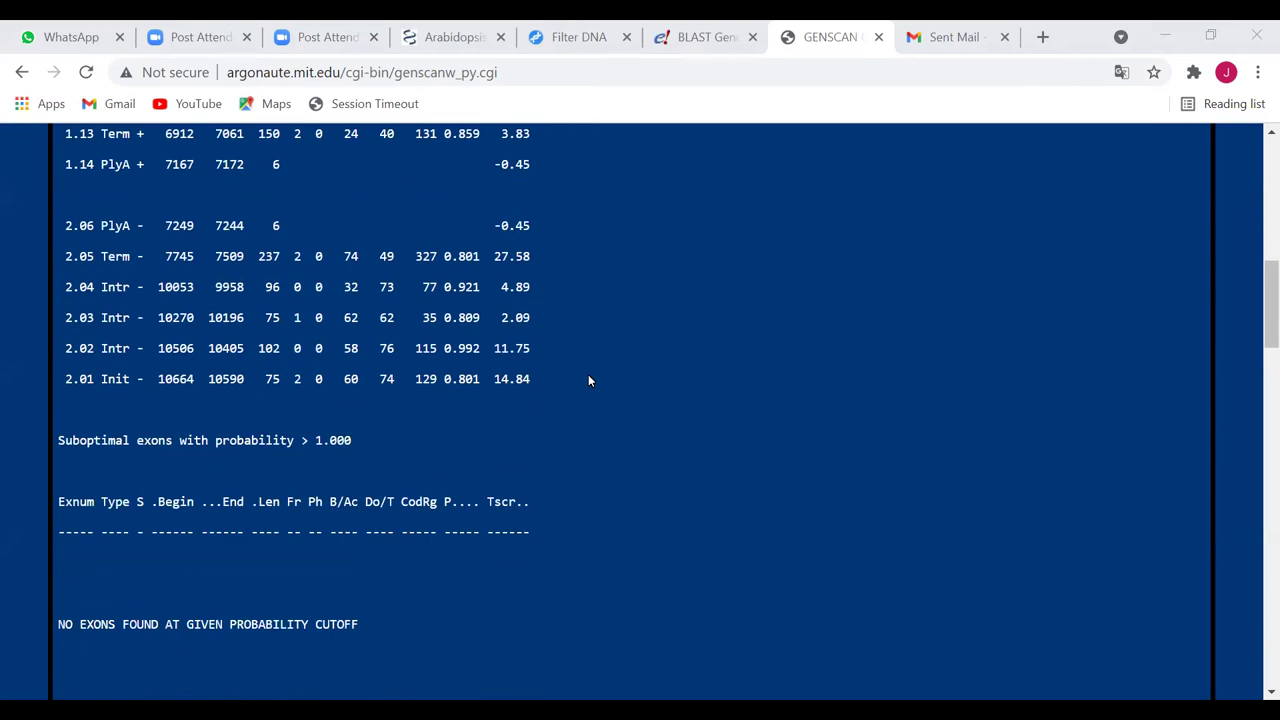
scroll(589, 380, "down", 3)
scroll(589, 380, "down", 2)
scroll(588, 380, "down", 1)
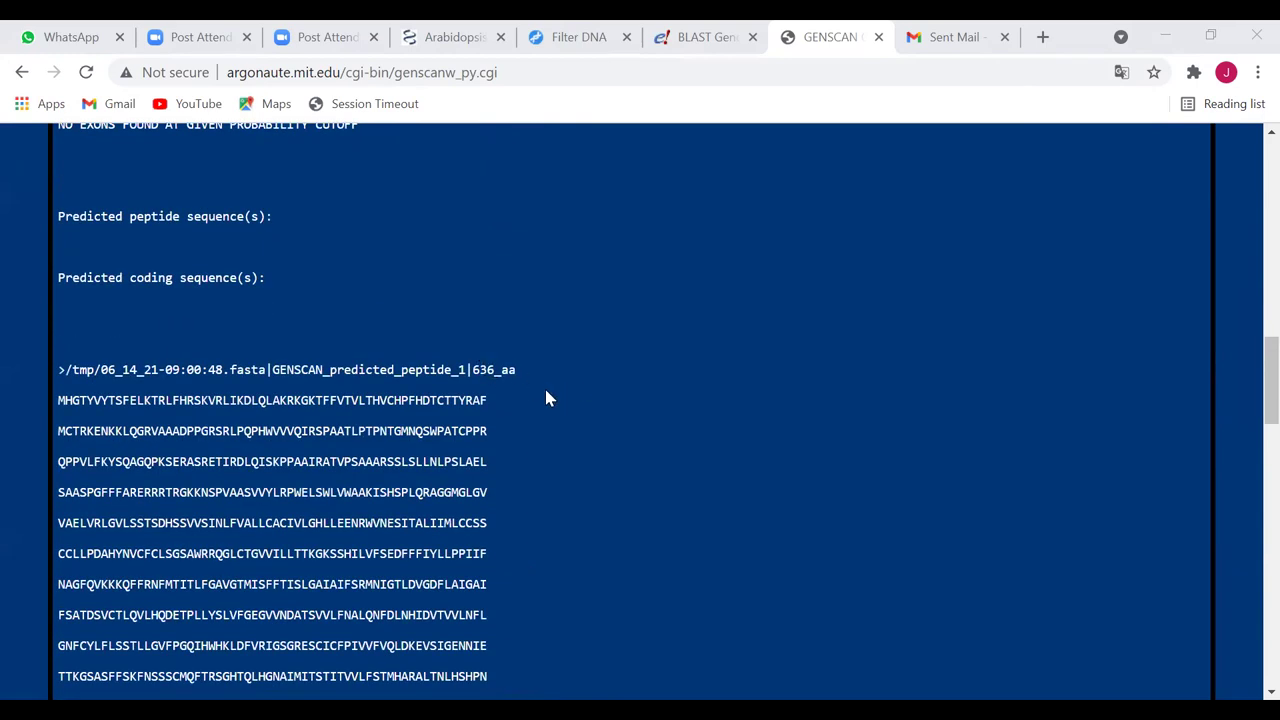
scroll(547, 398, "down", 3)
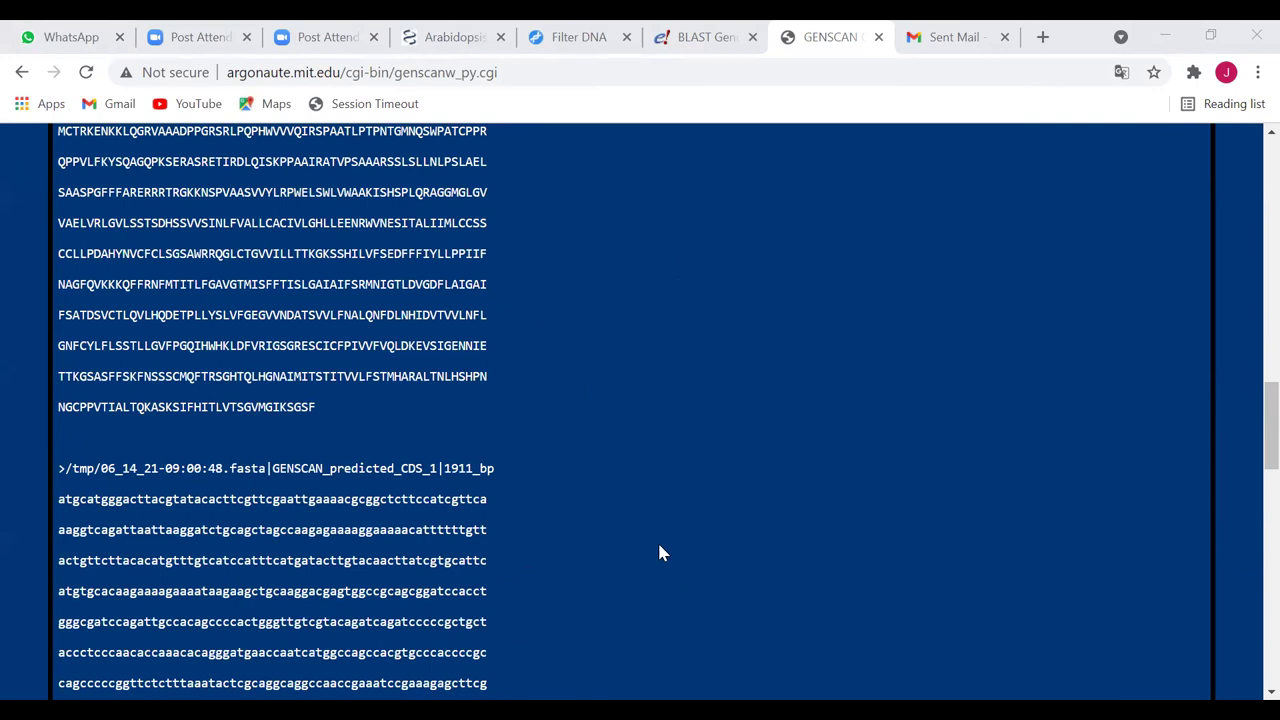
scroll(660, 551, "up", 5)
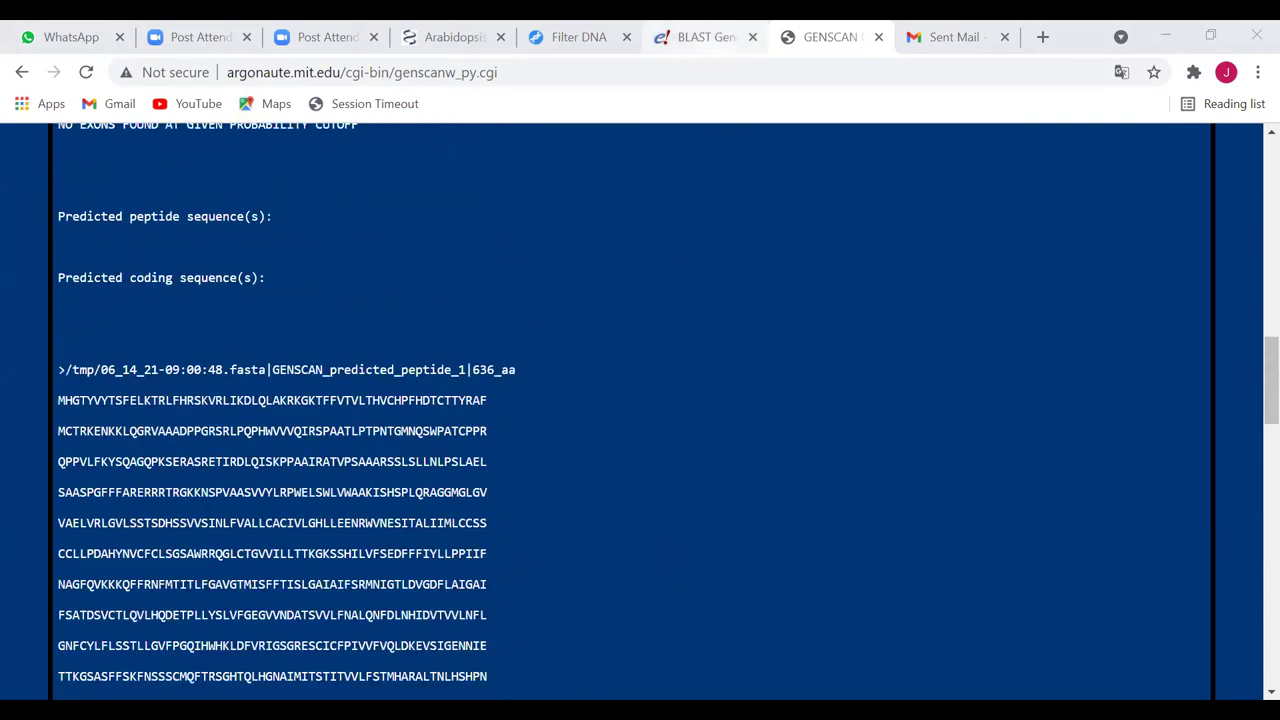
Step: Switch to the Sorghum bicolor BLAST genomic sequence page and set its 5' flanking sequence (upstream) to 5000
left_click(700, 37)
scroll(743, 366, "up", 3)
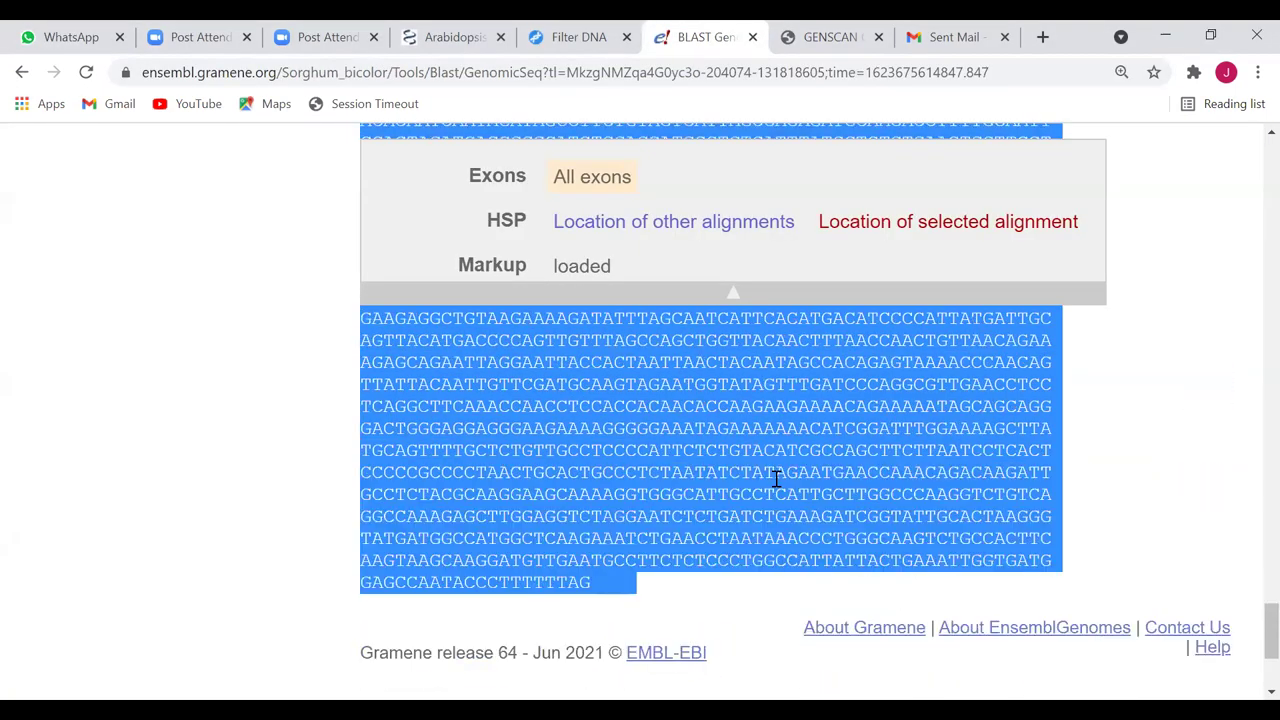
scroll(776, 480, "up", 10)
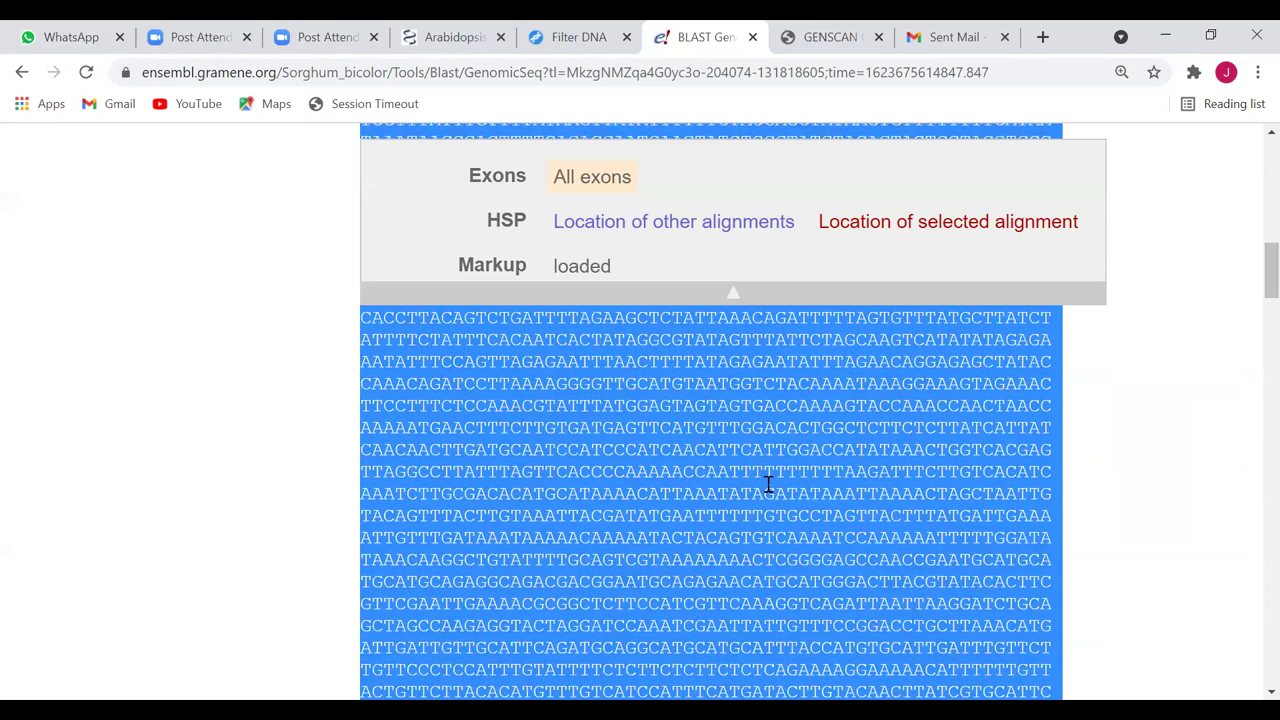
scroll(768, 484, "up", 10)
left_click(190, 590)
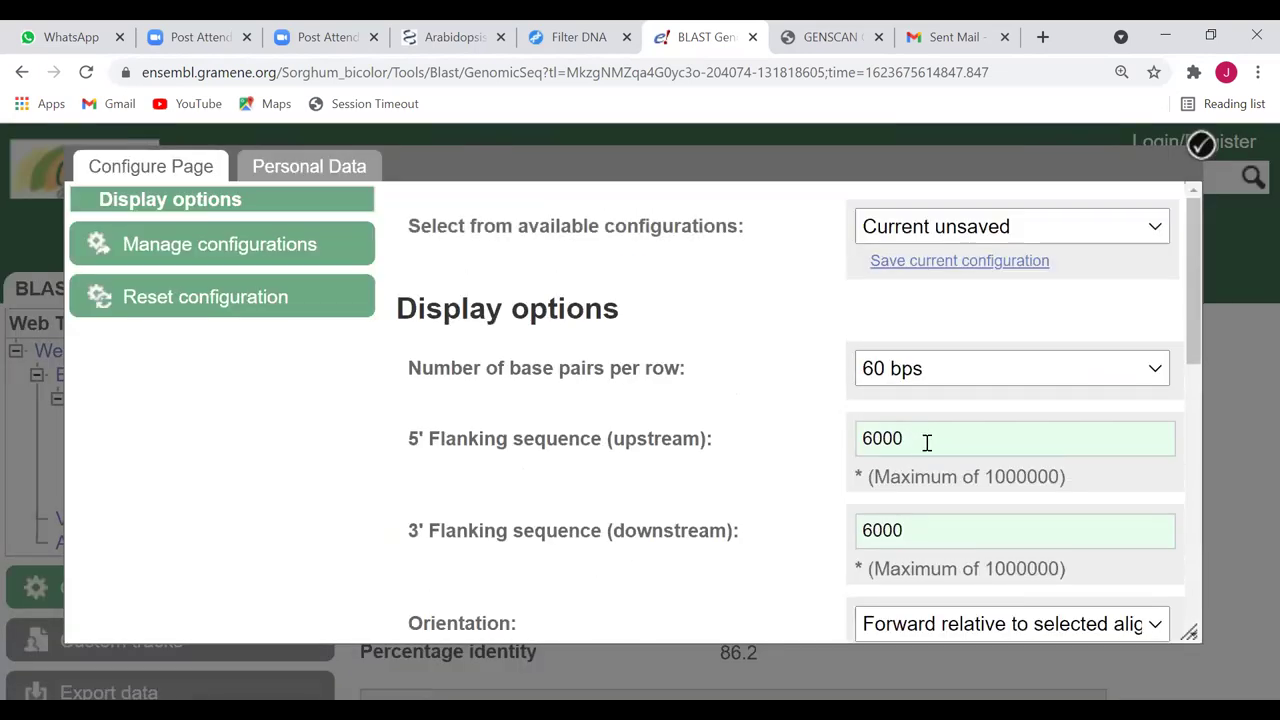
left_click_drag(927, 443, 859, 440)
type("5000")
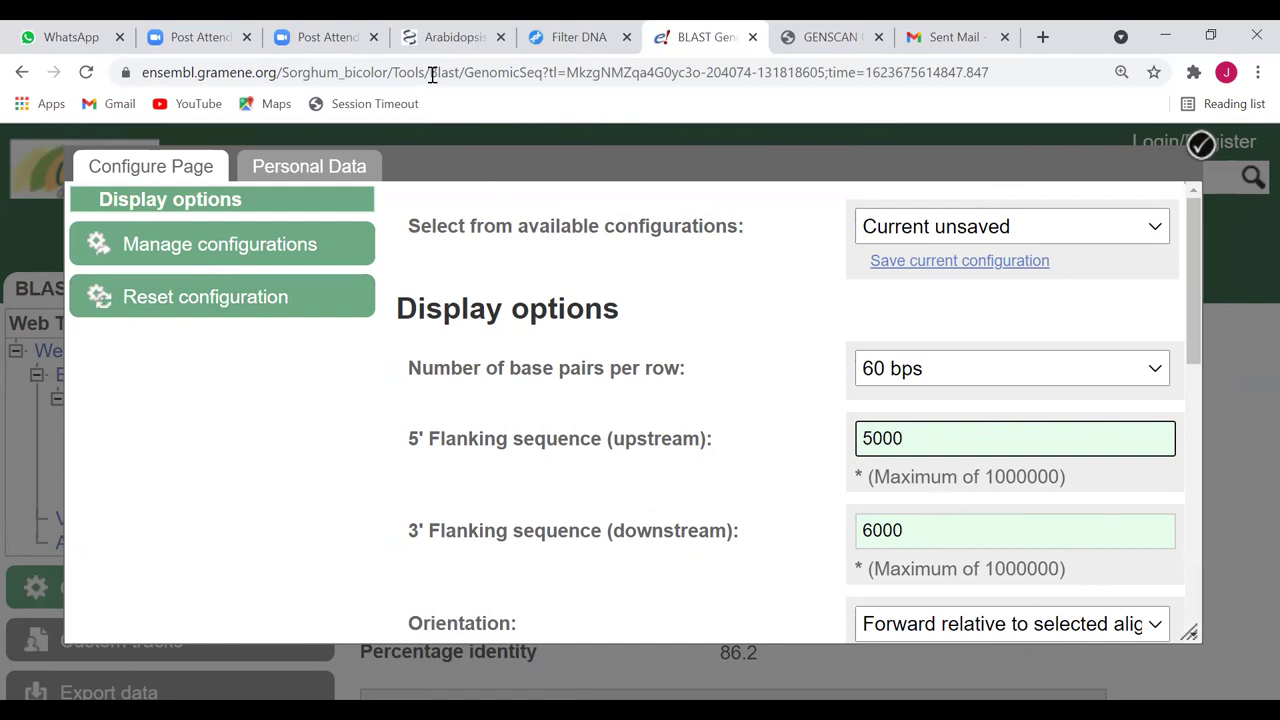
left_click(1203, 146)
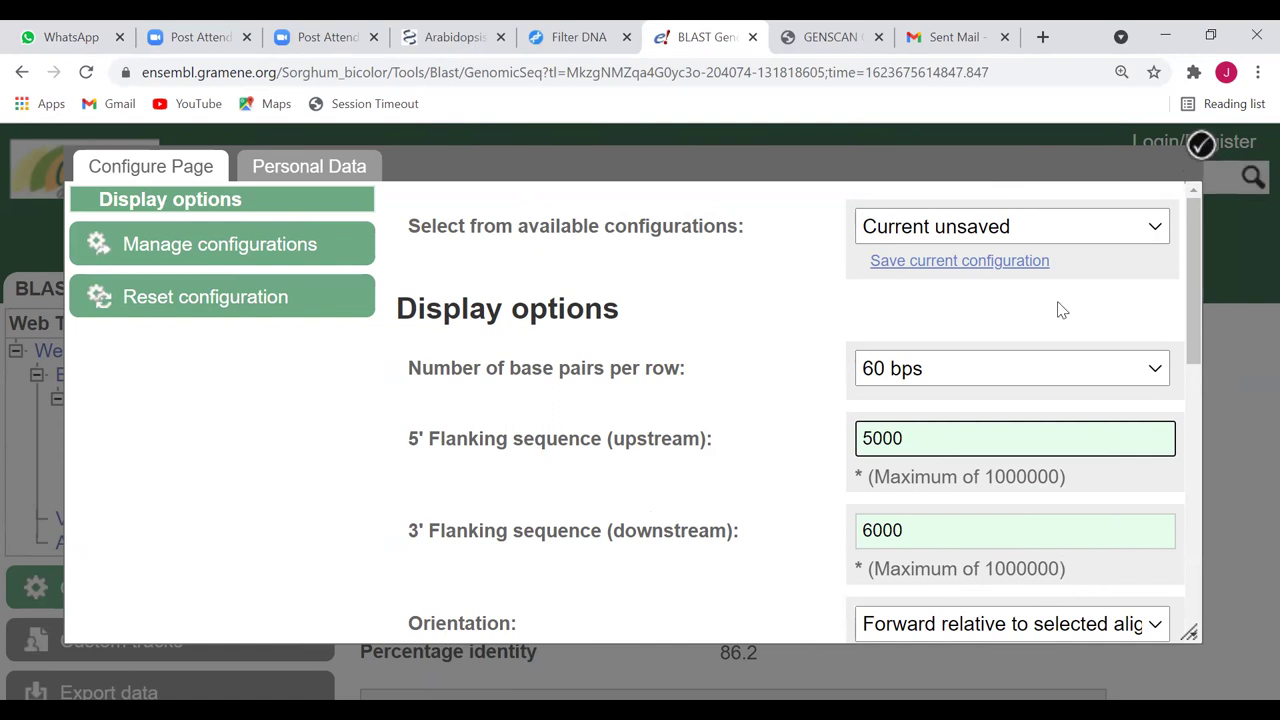
Step: Select the whole updated Sorghum bicolor genomic sequence below its chromosome header, copy it and look over its highlighted exons
scroll(785, 490, "down", 4)
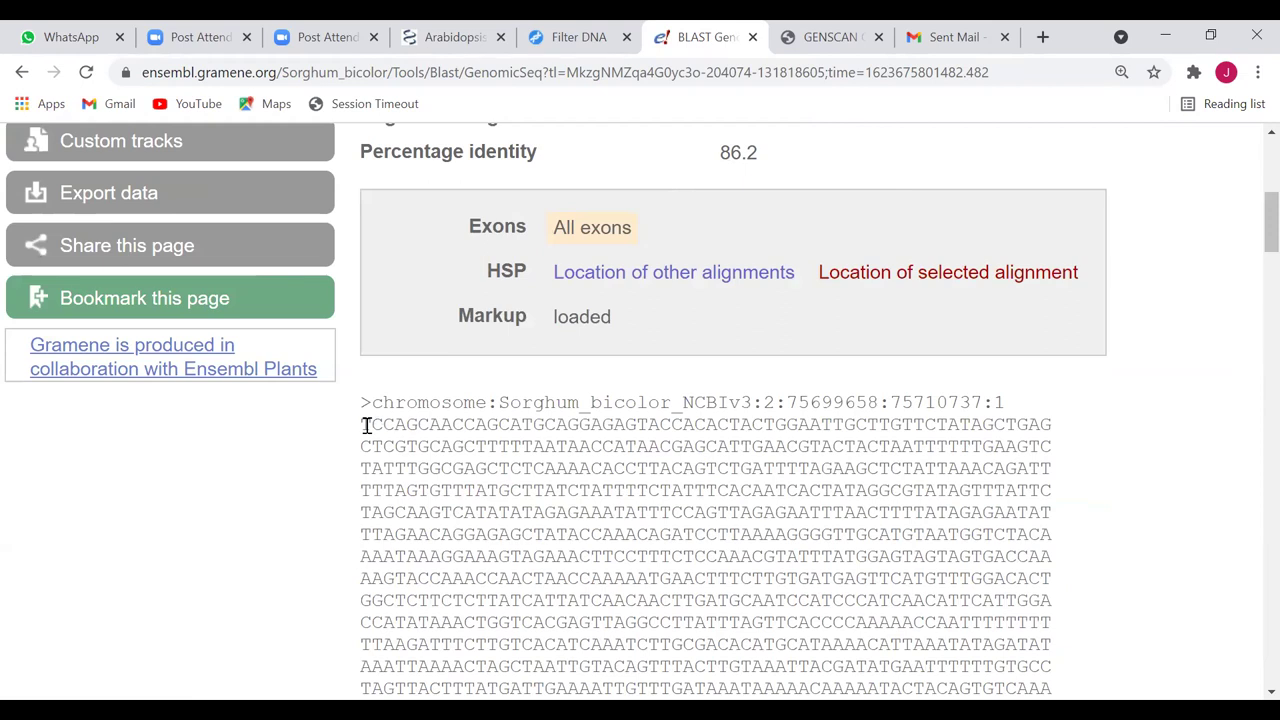
left_click_drag(365, 425, 842, 322)
right_click(842, 322)
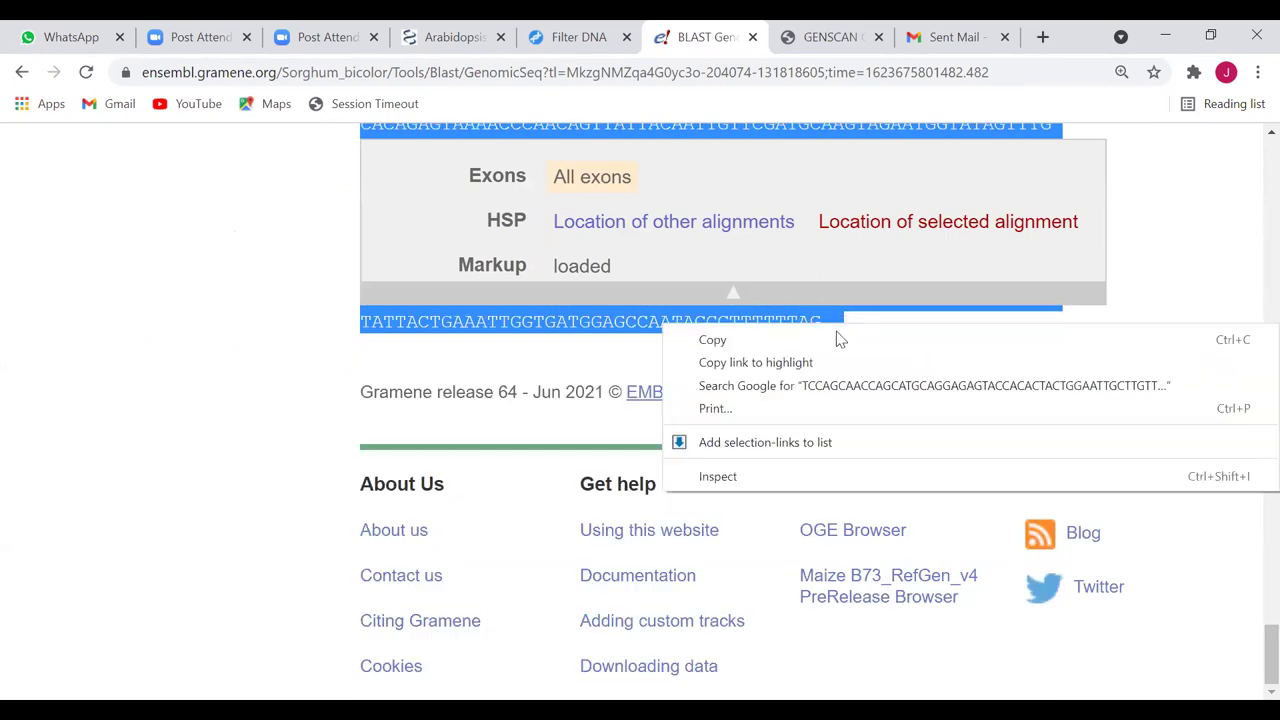
left_click(838, 338)
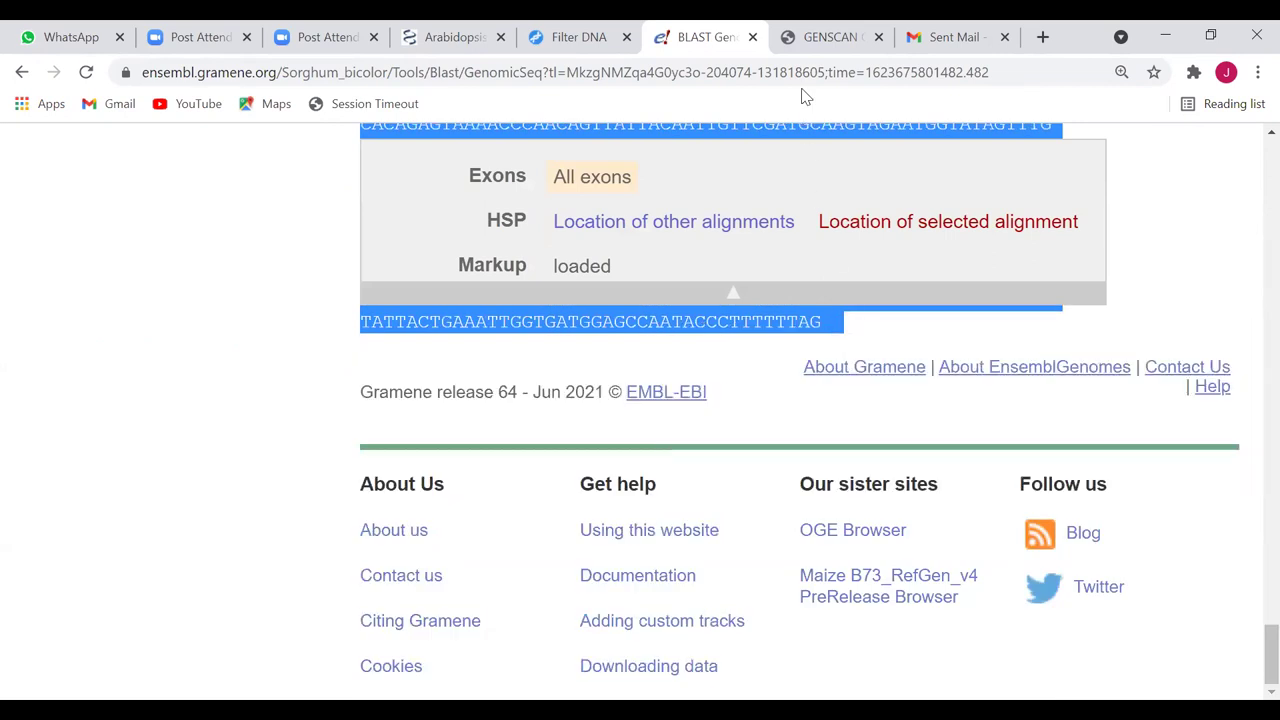
left_click(522, 323)
scroll(644, 171, "up", 5)
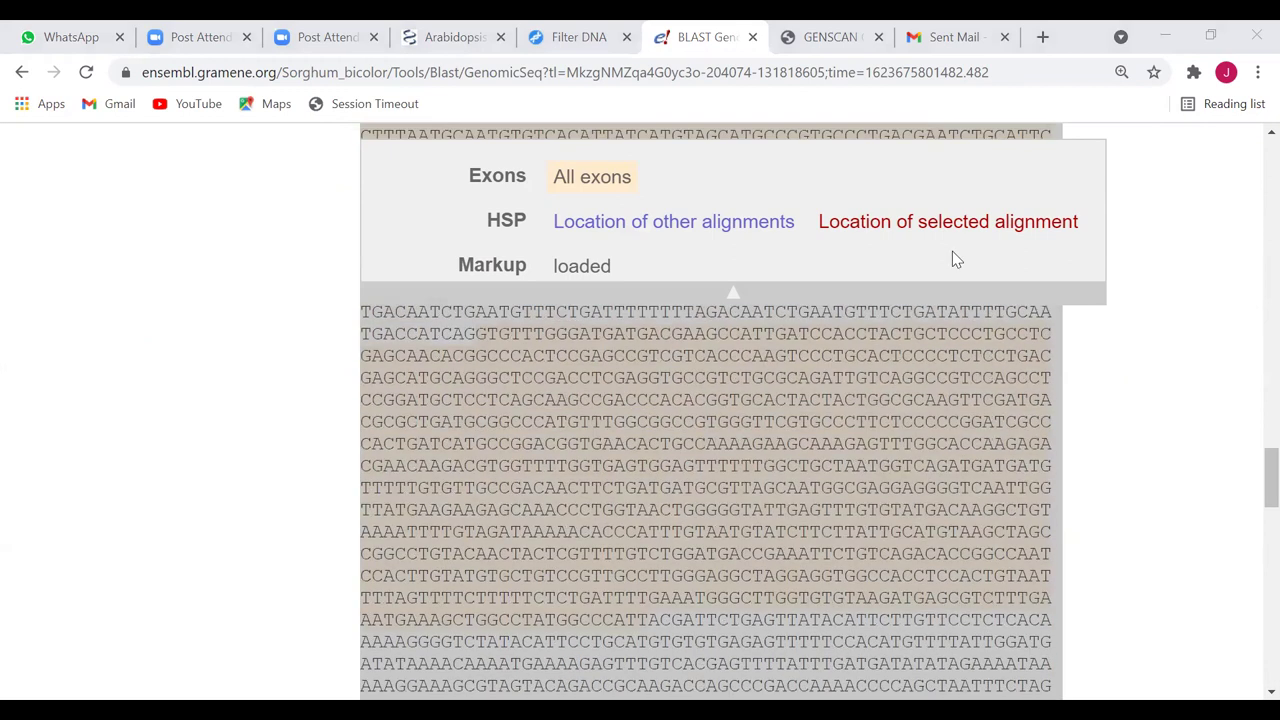
scroll(986, 226, "up", 5)
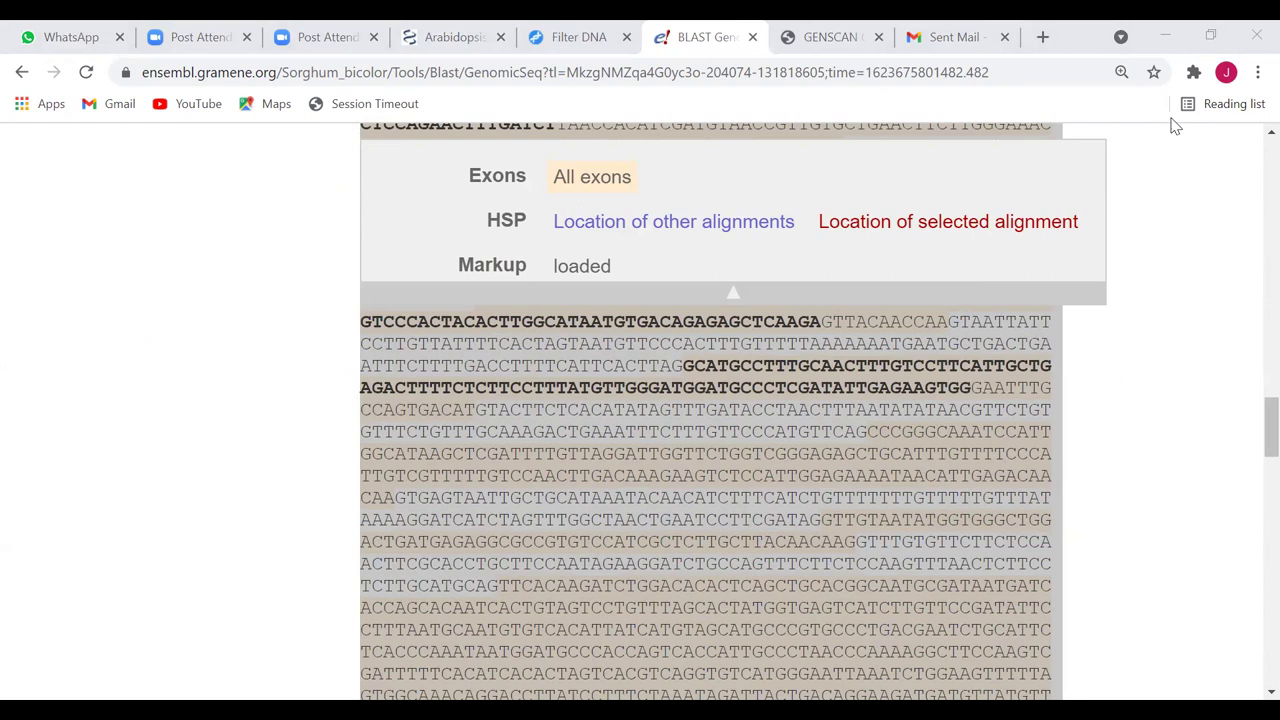
Step: Return to the GENSCAN input form, clear the old DNA sequence, paste the copied Sorghum sequence and run GENSCAN
key("ctrl+Tab")
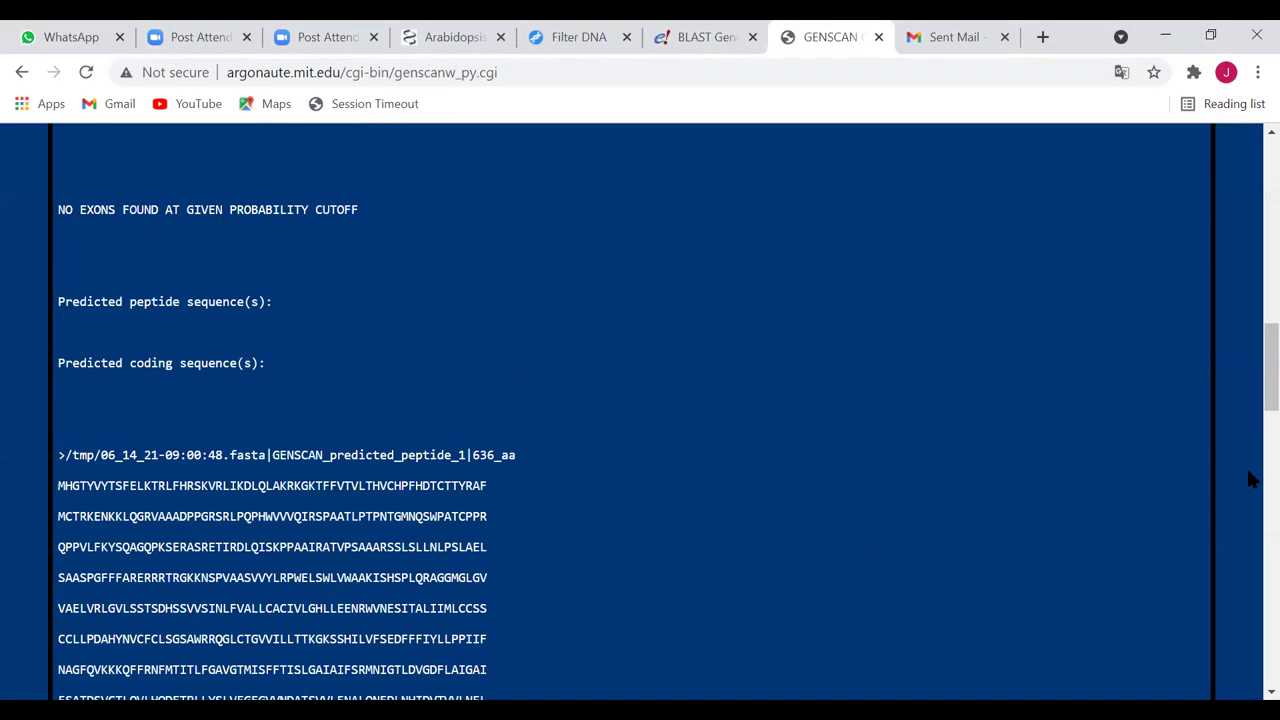
scroll(1248, 514, "up", 3)
left_click(22, 72)
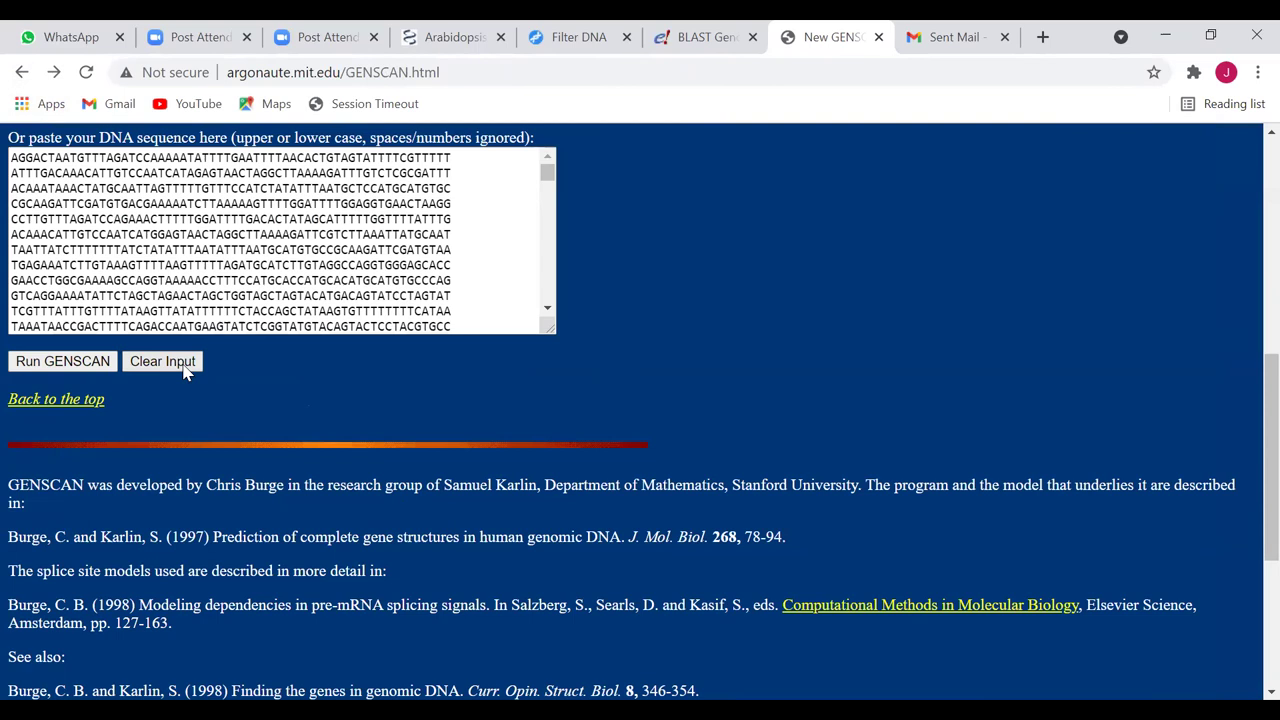
left_click(163, 362)
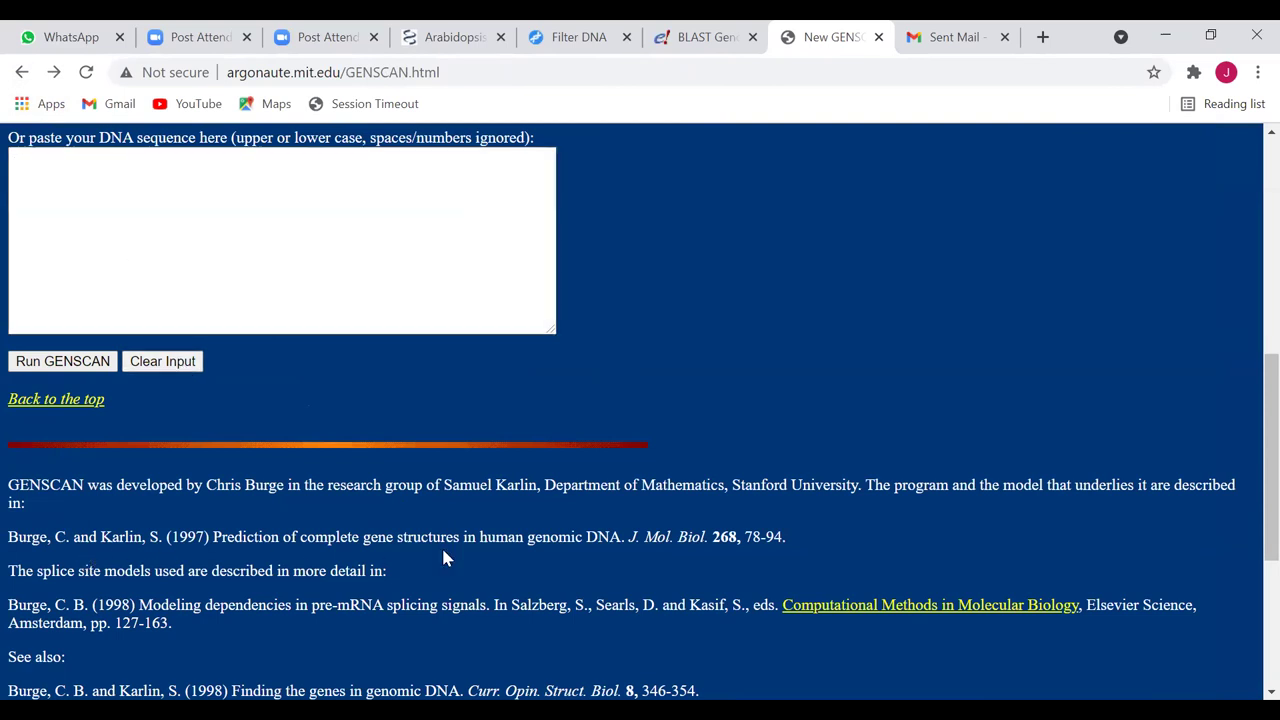
key("Menu")
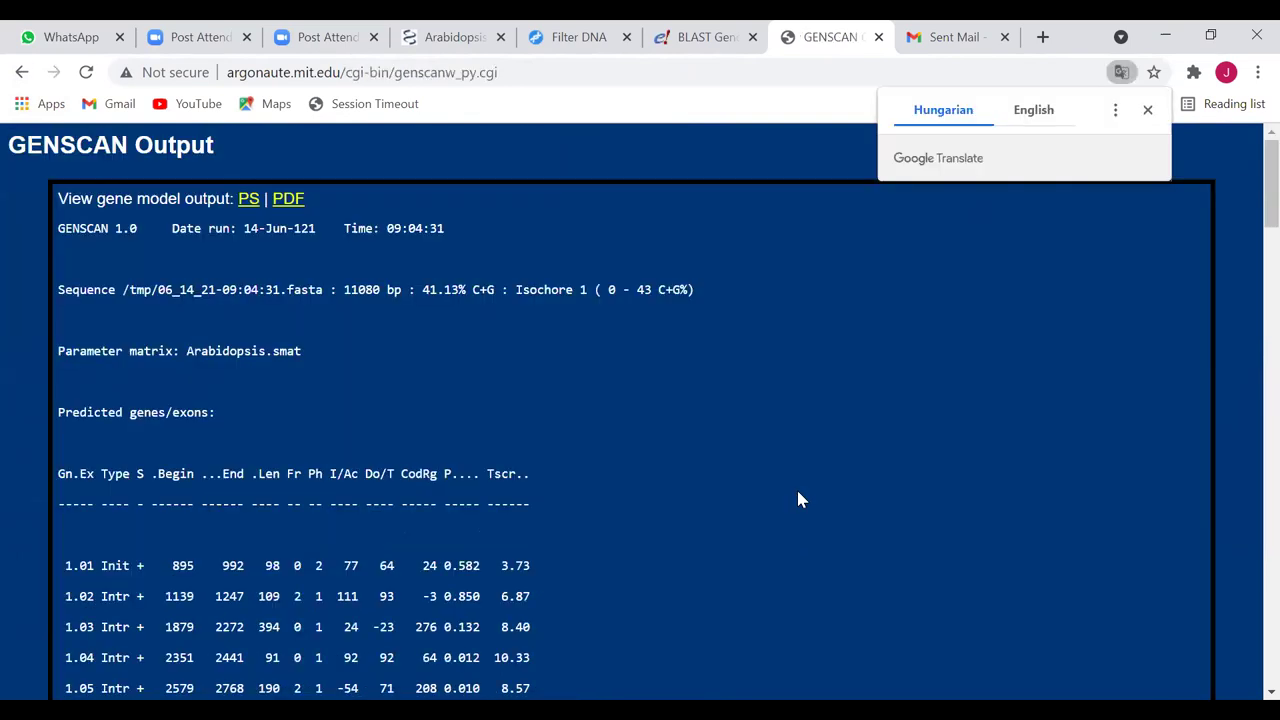
Step: Examine the predicted exon table and the first predicted peptide in the GENSCAN output
left_click(798, 500)
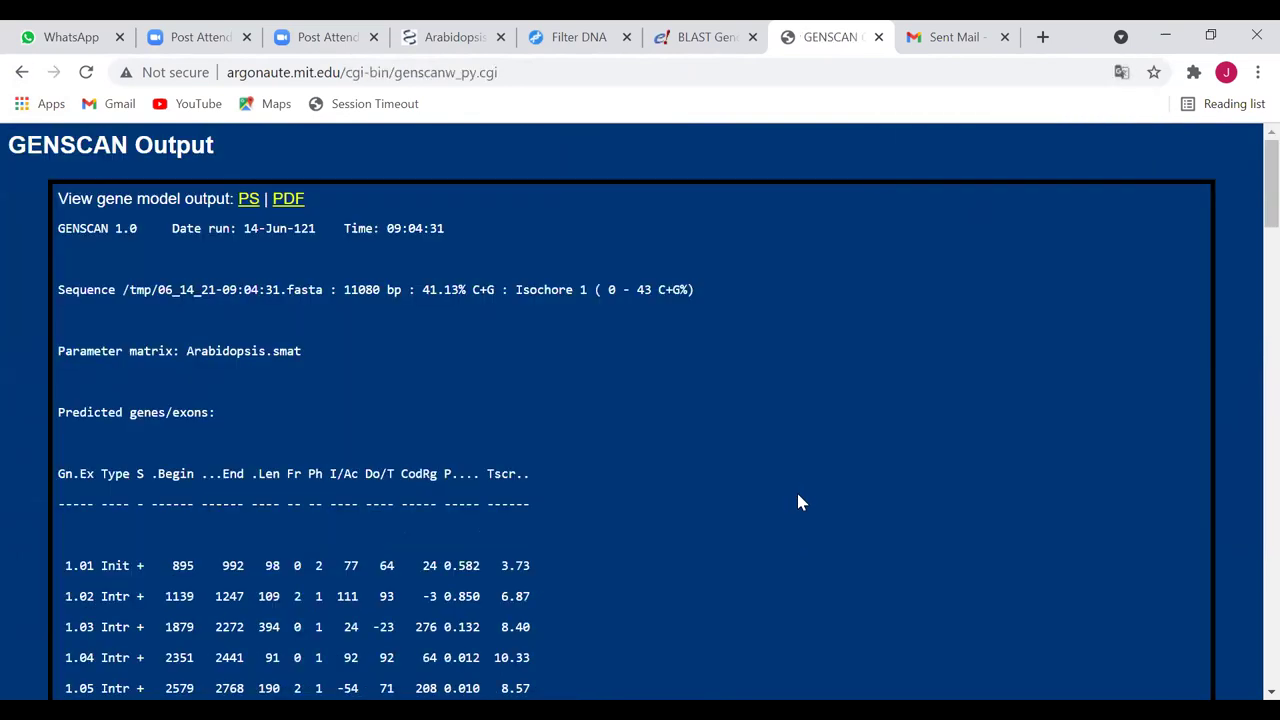
scroll(798, 502, "down", 3)
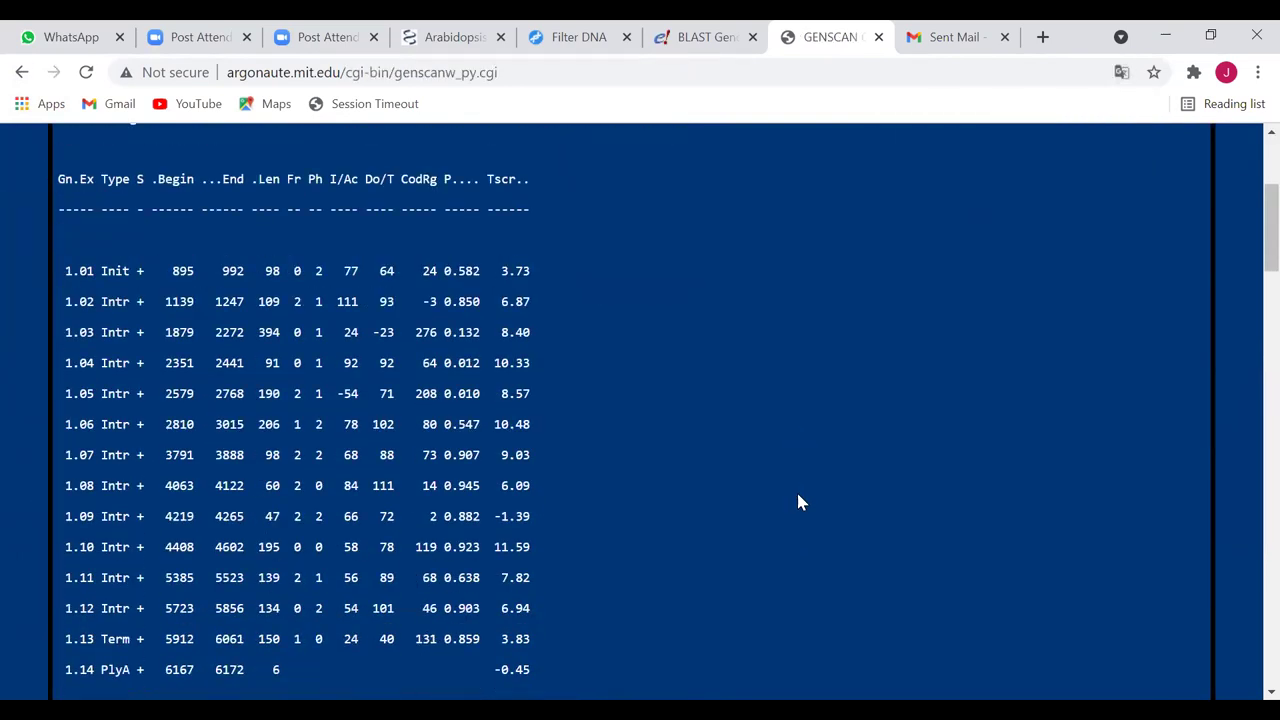
scroll(798, 502, "down", 5)
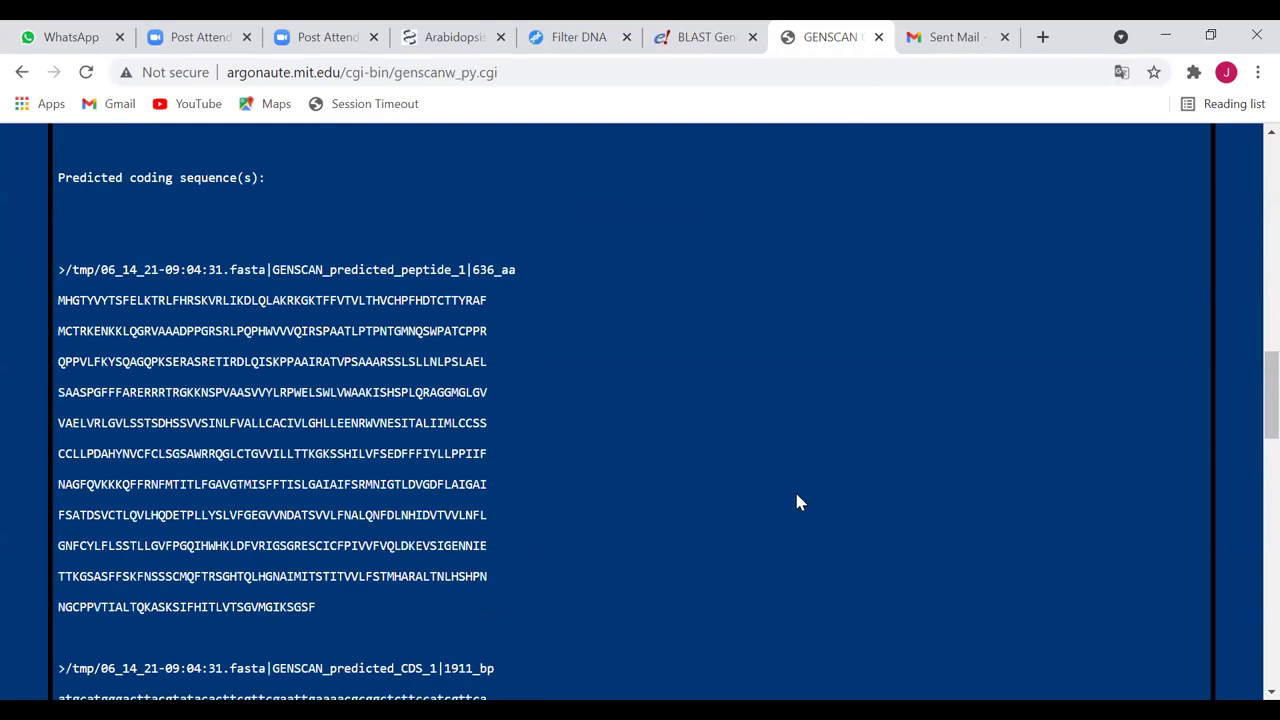
scroll(95, 135, "up", 5)
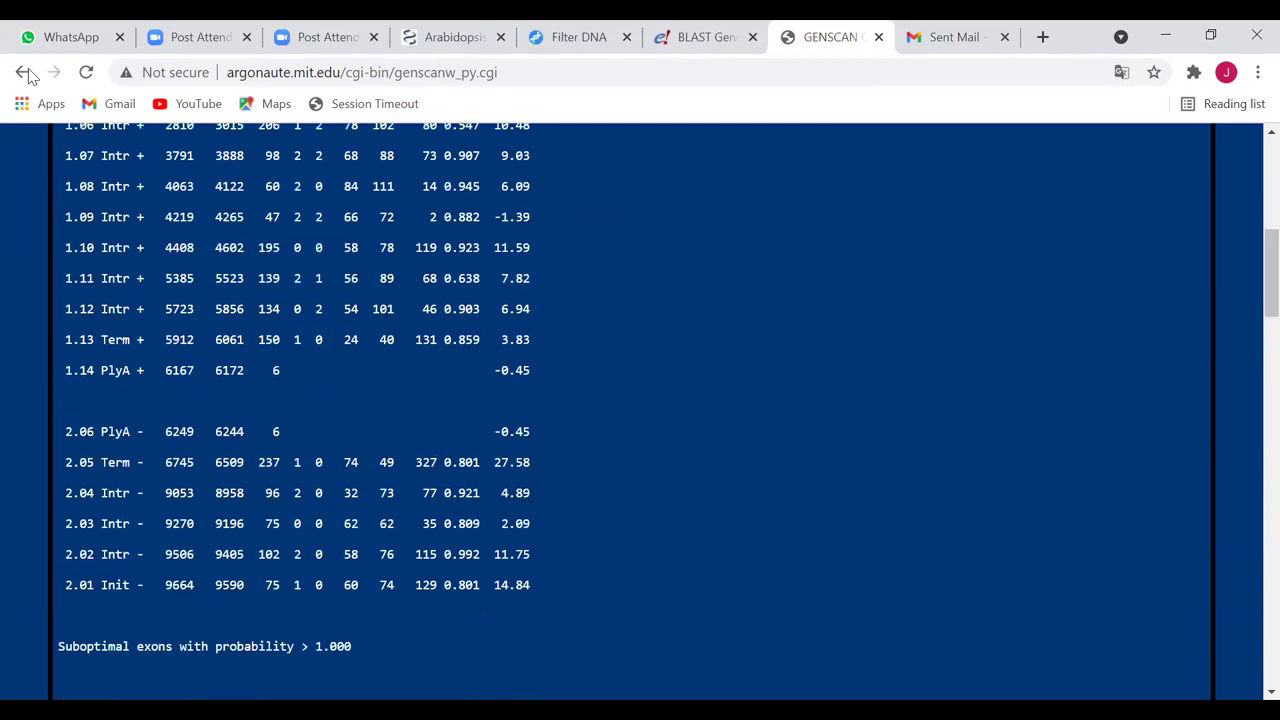
scroll(22, 78, "up", 5)
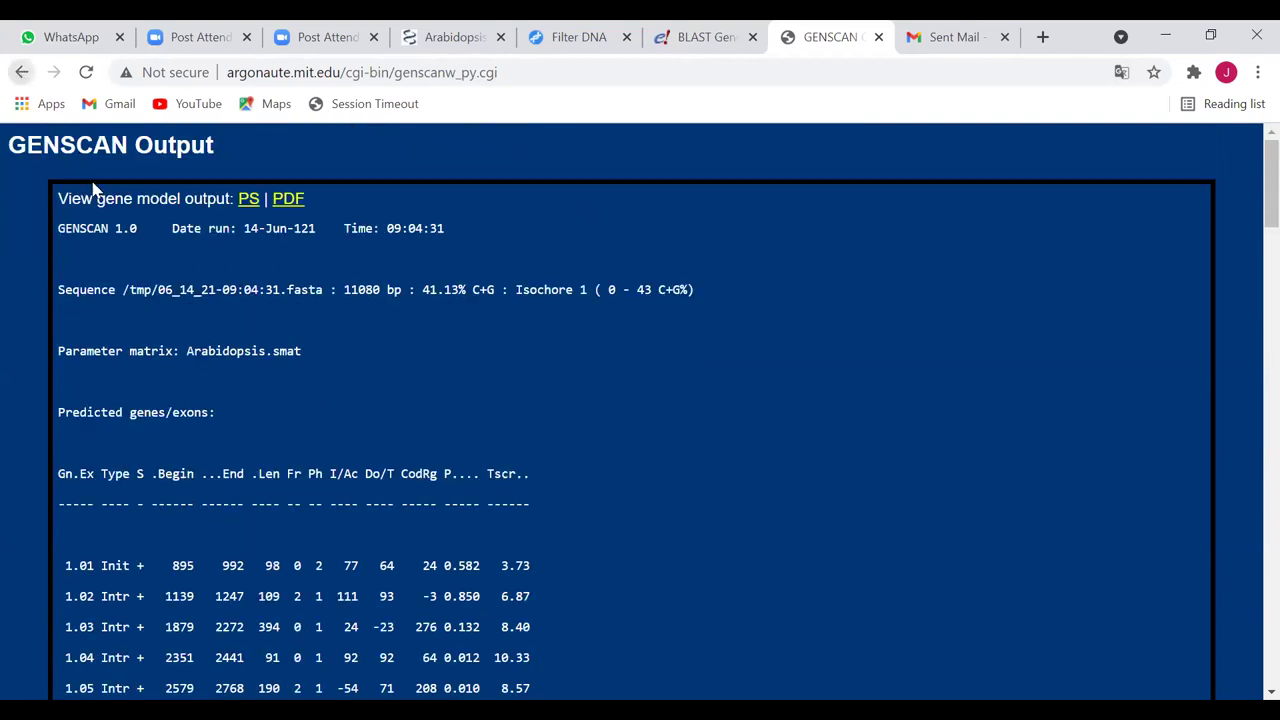
Step: Return to the GENSCAN form, clear its input, and set the organism to Arabidopsis and print options to Predicted CDS and peptides
key("alt+Left")
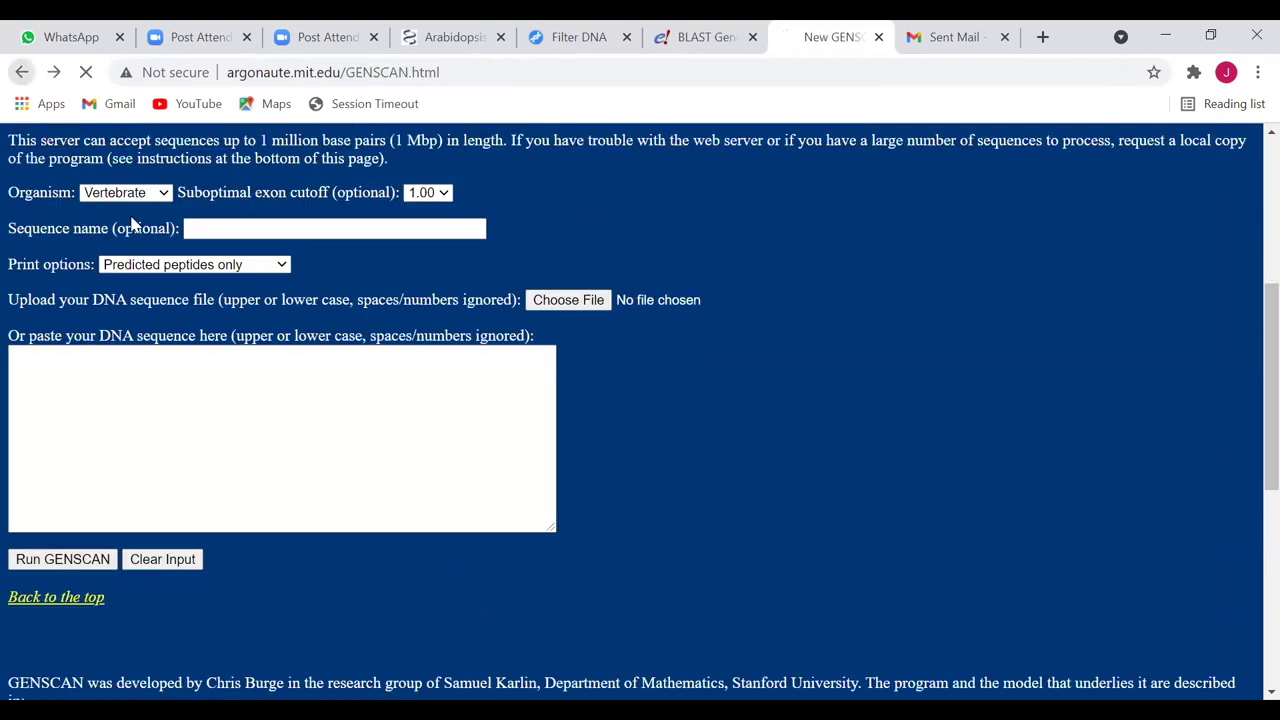
key("alt+Down")
key("Down")
key("Down")
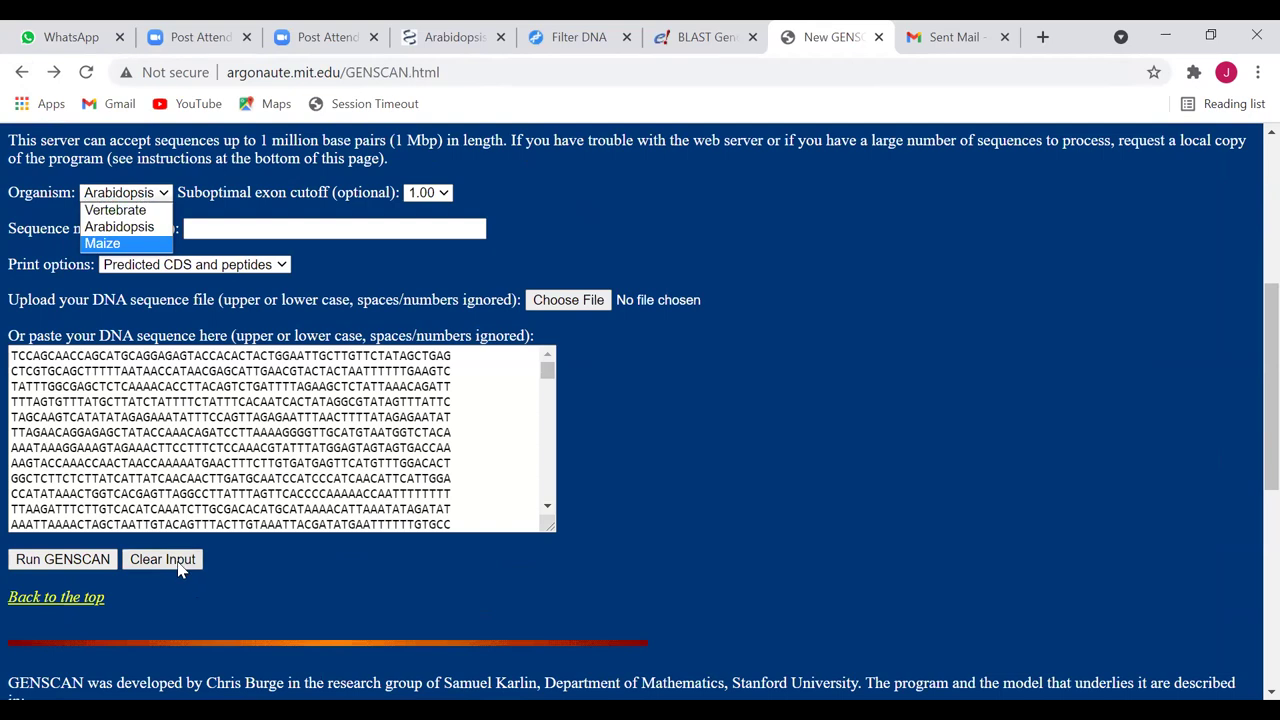
left_click(180, 568)
key("Return")
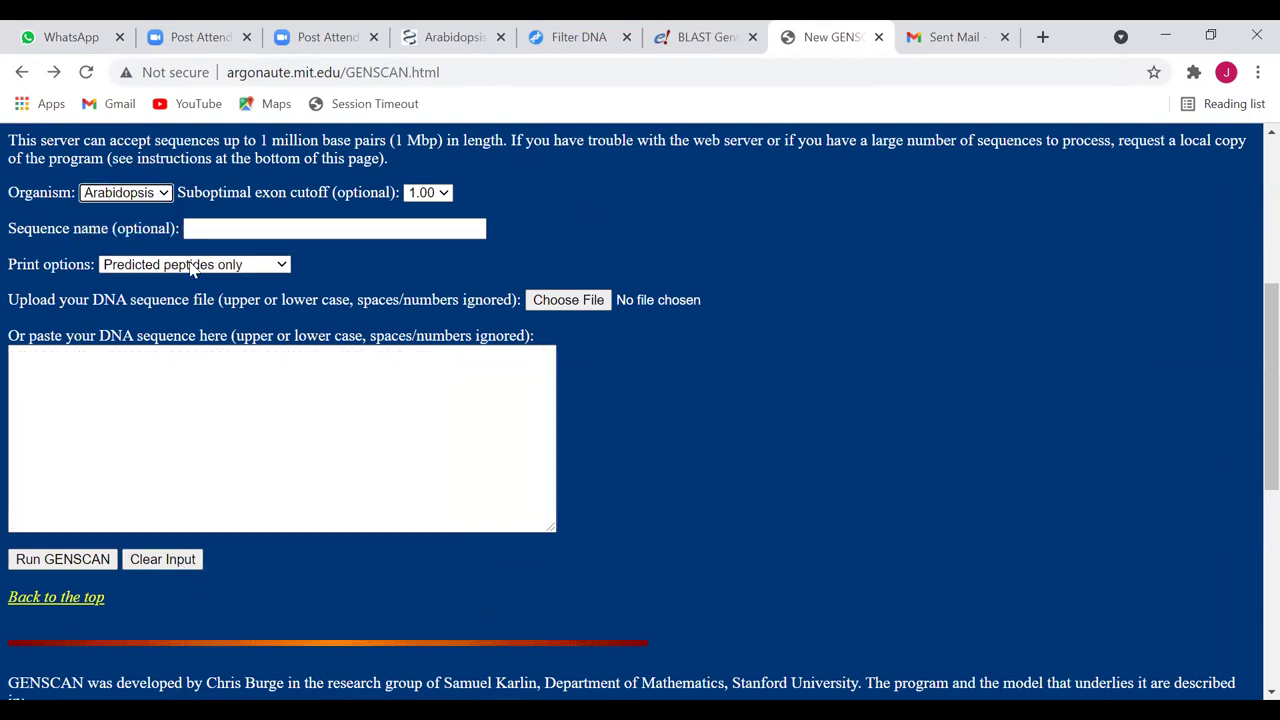
left_click(192, 265)
left_click(191, 297)
Step: Paste the copied Sorghum bicolor sequence into the empty DNA sequence box and run GENSCAN
left_click(87, 381)
right_click(87, 381)
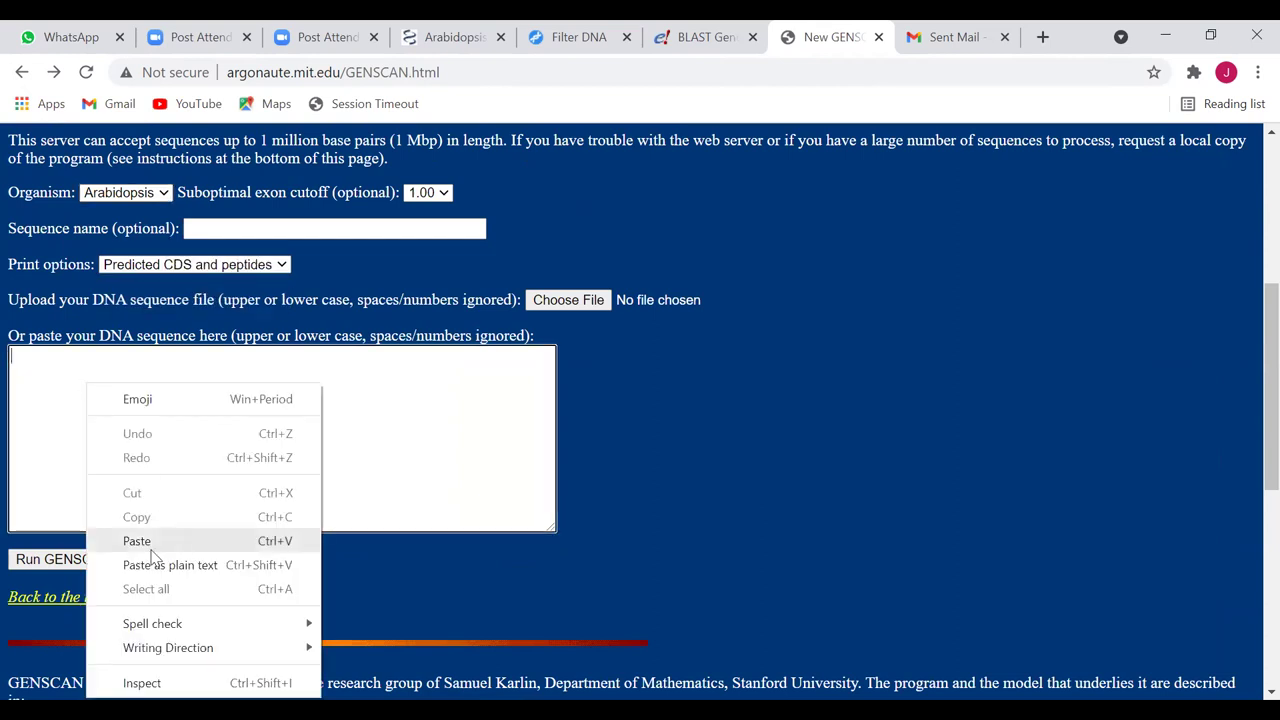
key("ctrl+v")
left_click(60, 560)
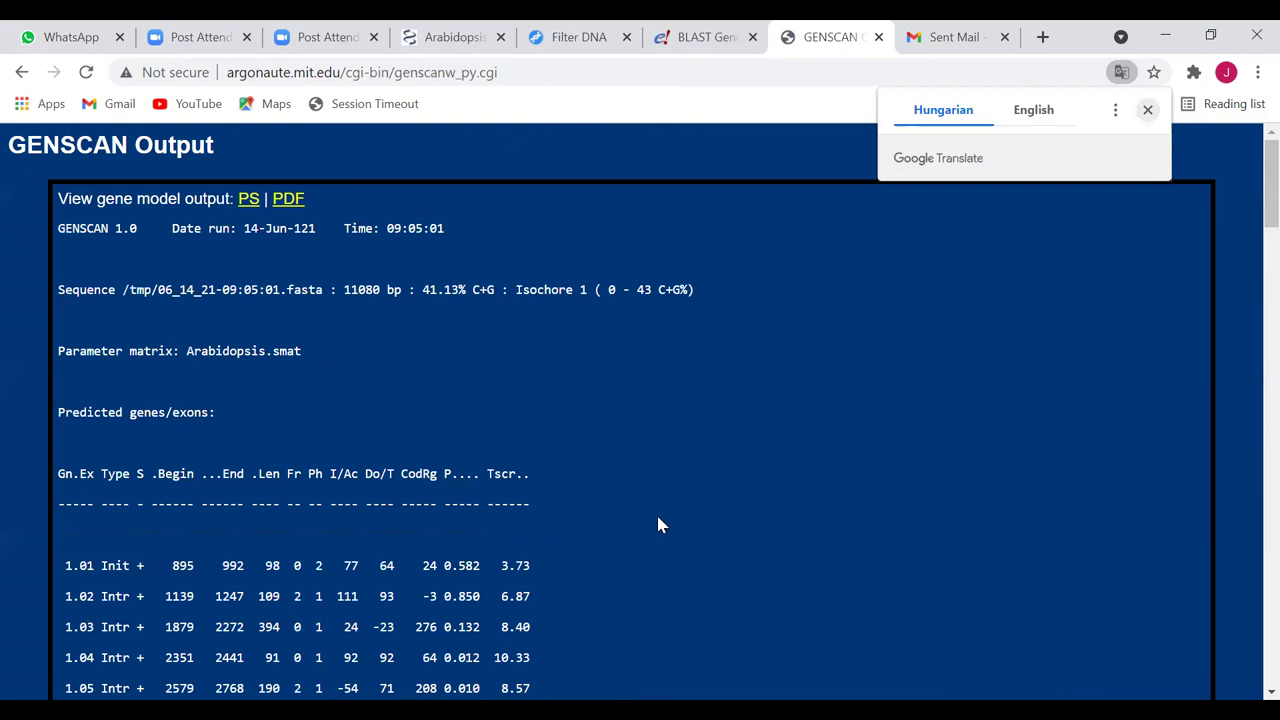
Step: Review the first predicted peptide and the start of the first predicted CDS in the new GENSCAN output
scroll(660, 516, "down", 10)
scroll(658, 520, "down", 3)
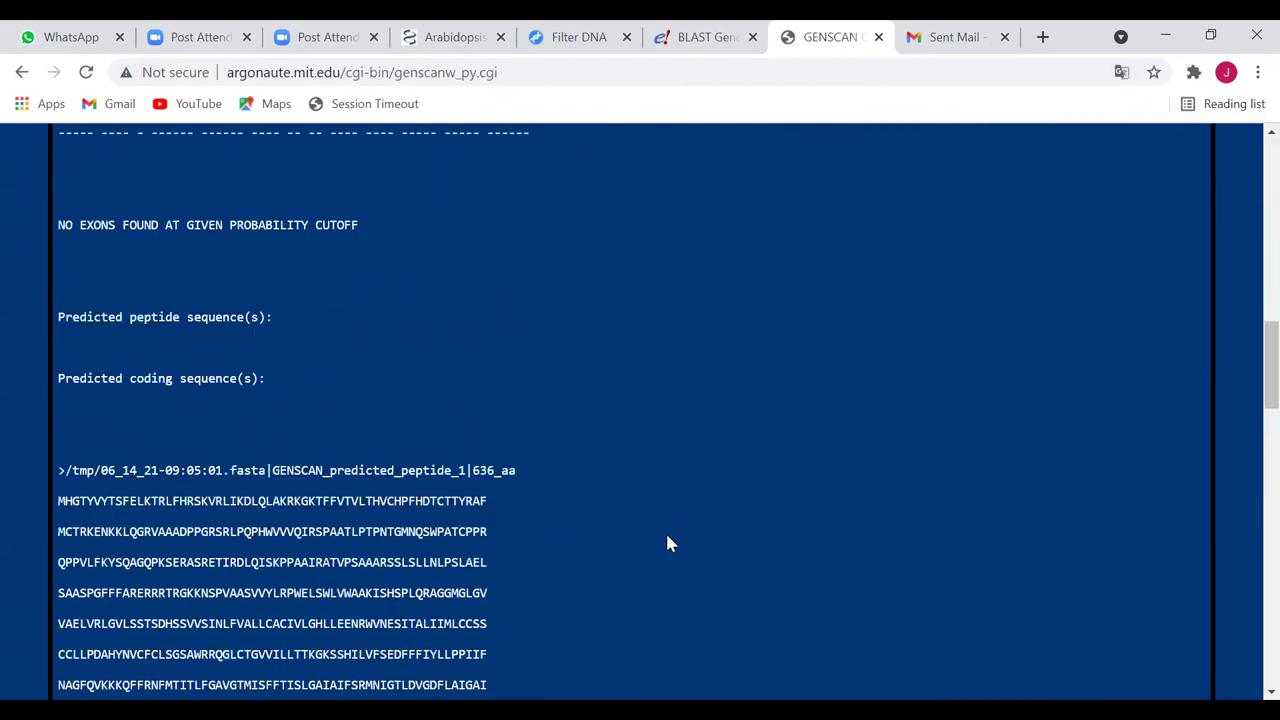
scroll(668, 543, "down", 1)
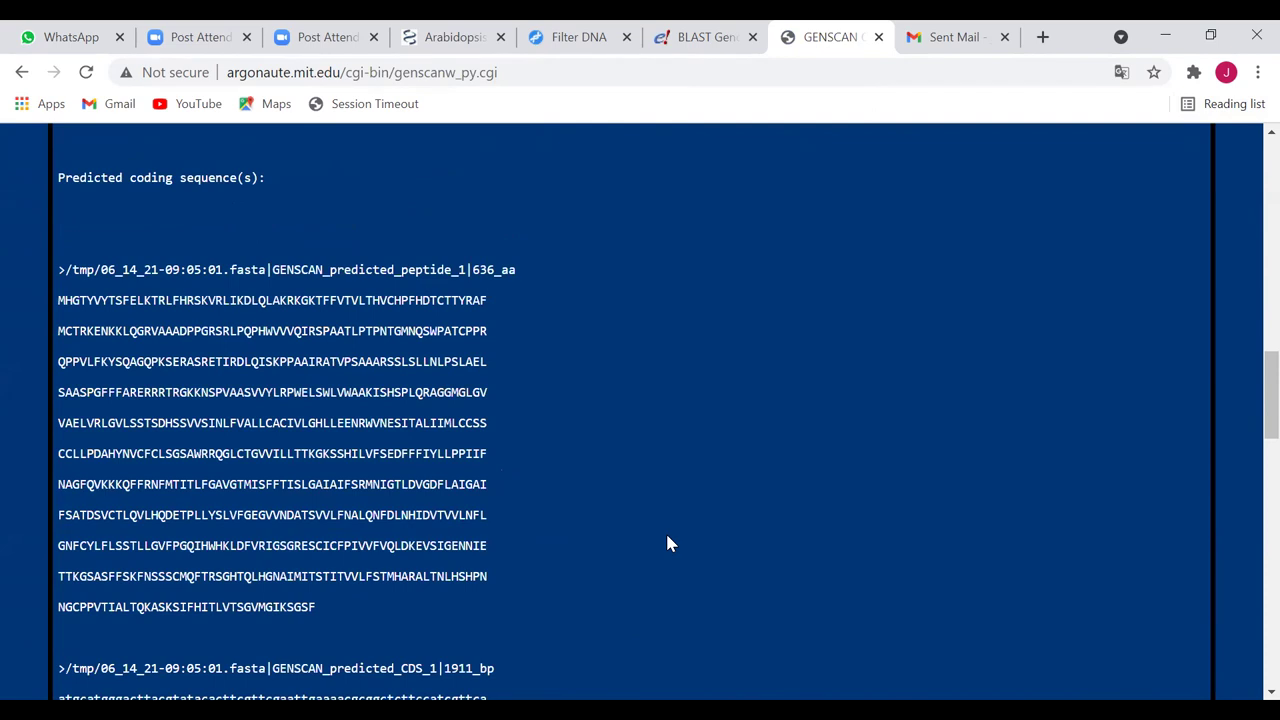
scroll(716, 443, "up", 3)
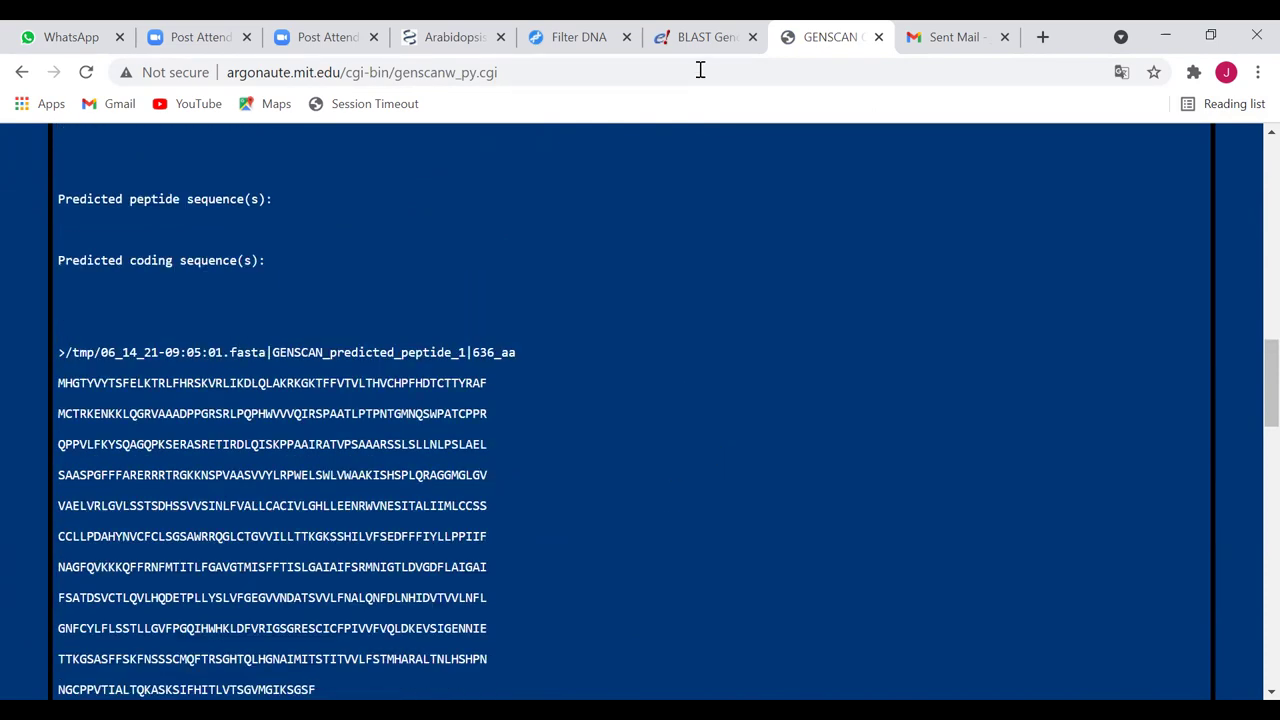
Step: Switch to the Sorghum bicolor BLAST genomic sequence page and set its 5' flanking sequence (upstream) to 4000
key("ctrl+shift+Tab")
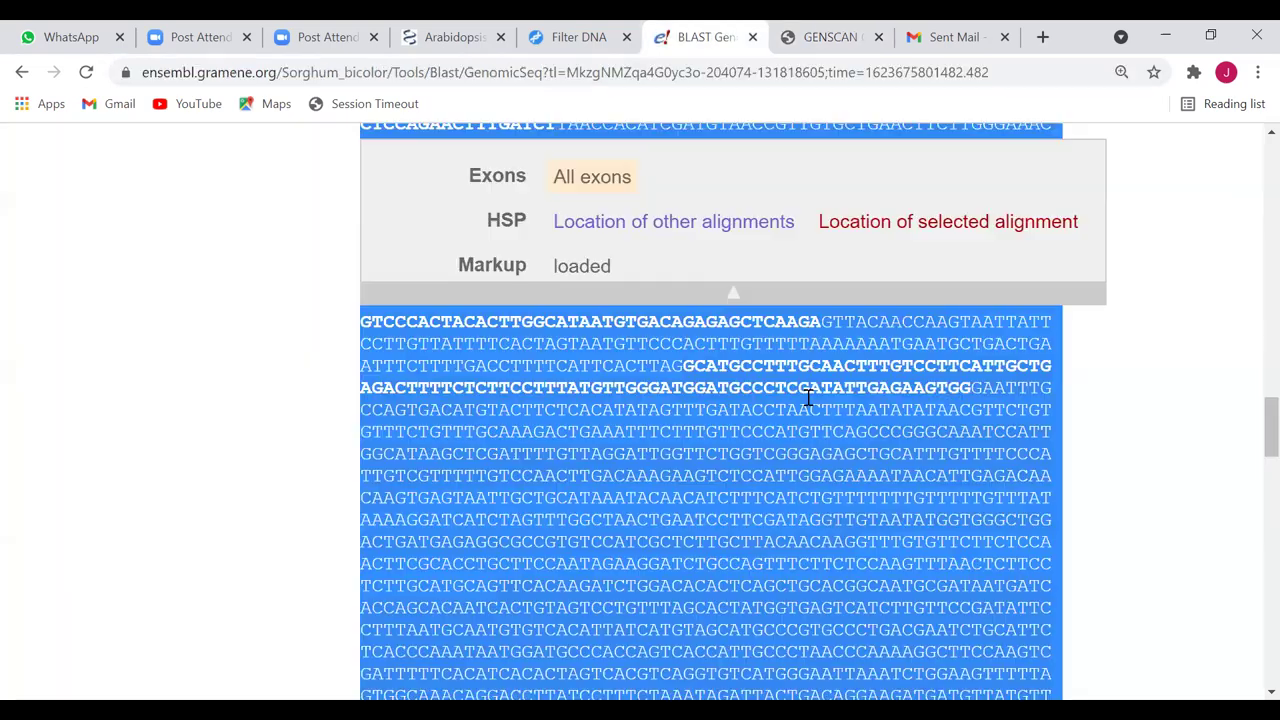
scroll(810, 425, "up", 4)
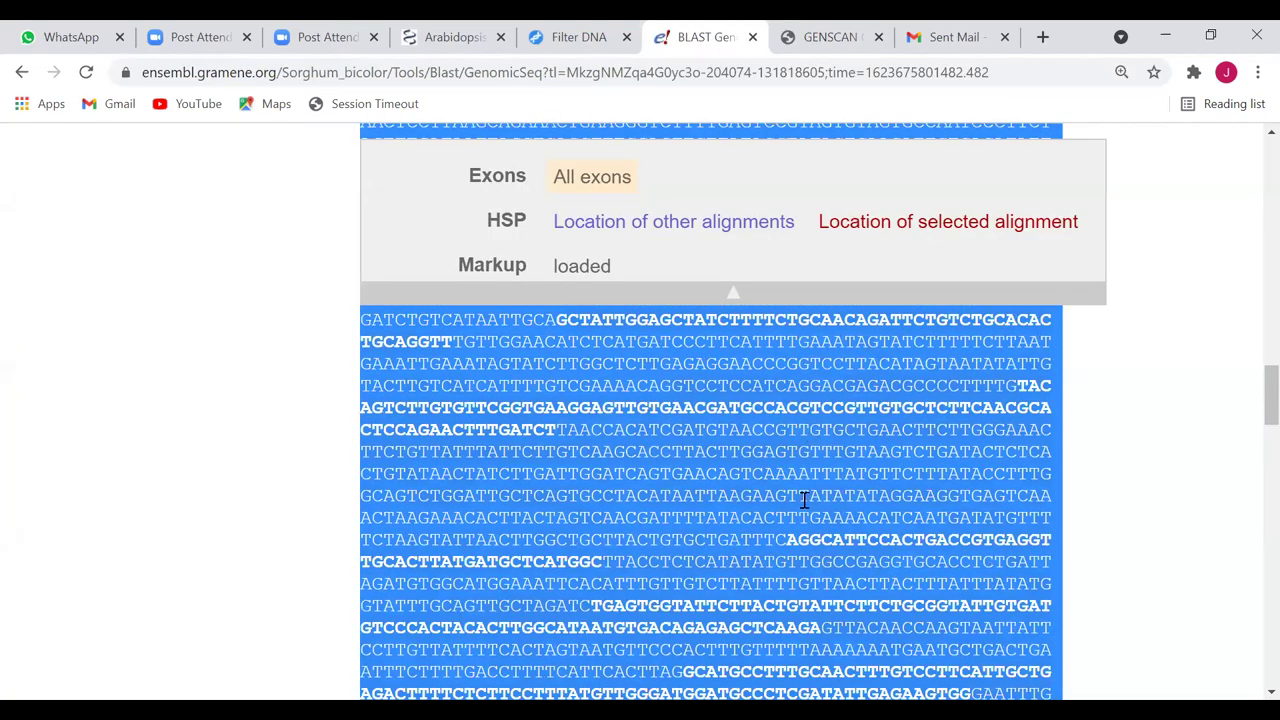
scroll(178, 540, "up", 10)
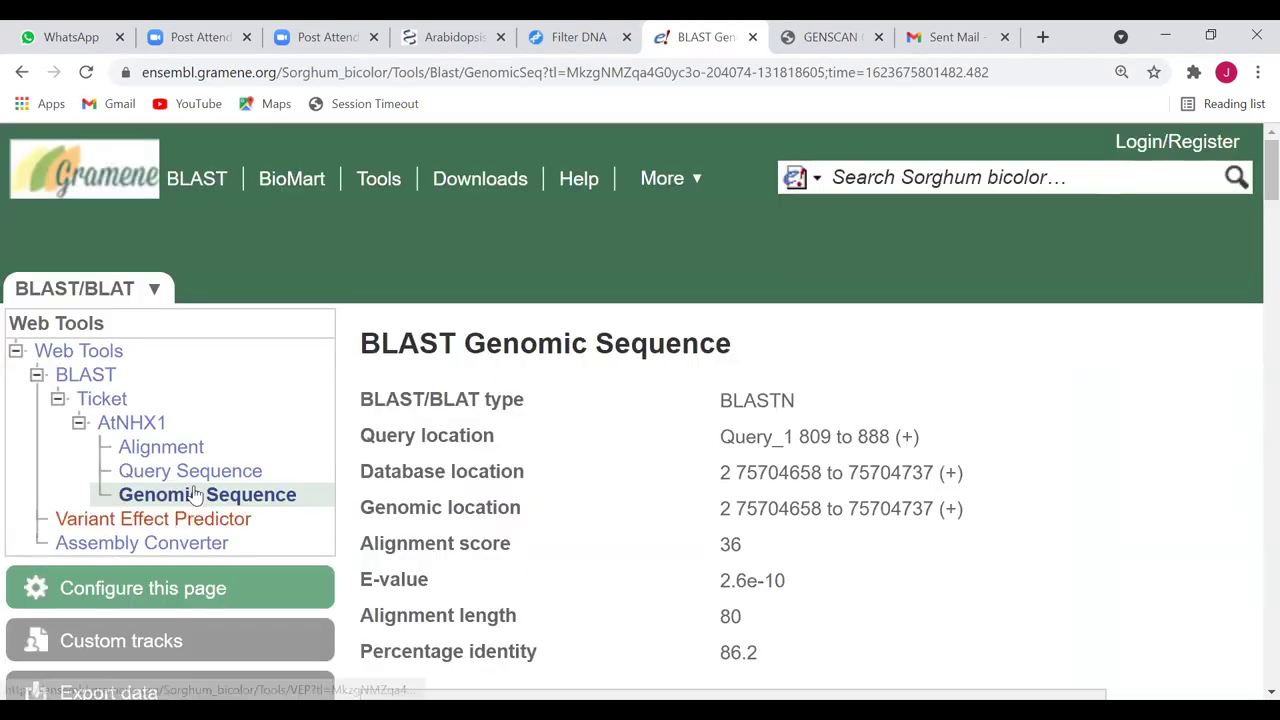
left_click(143, 588)
left_click(929, 437)
double_click(868, 437)
type("4000")
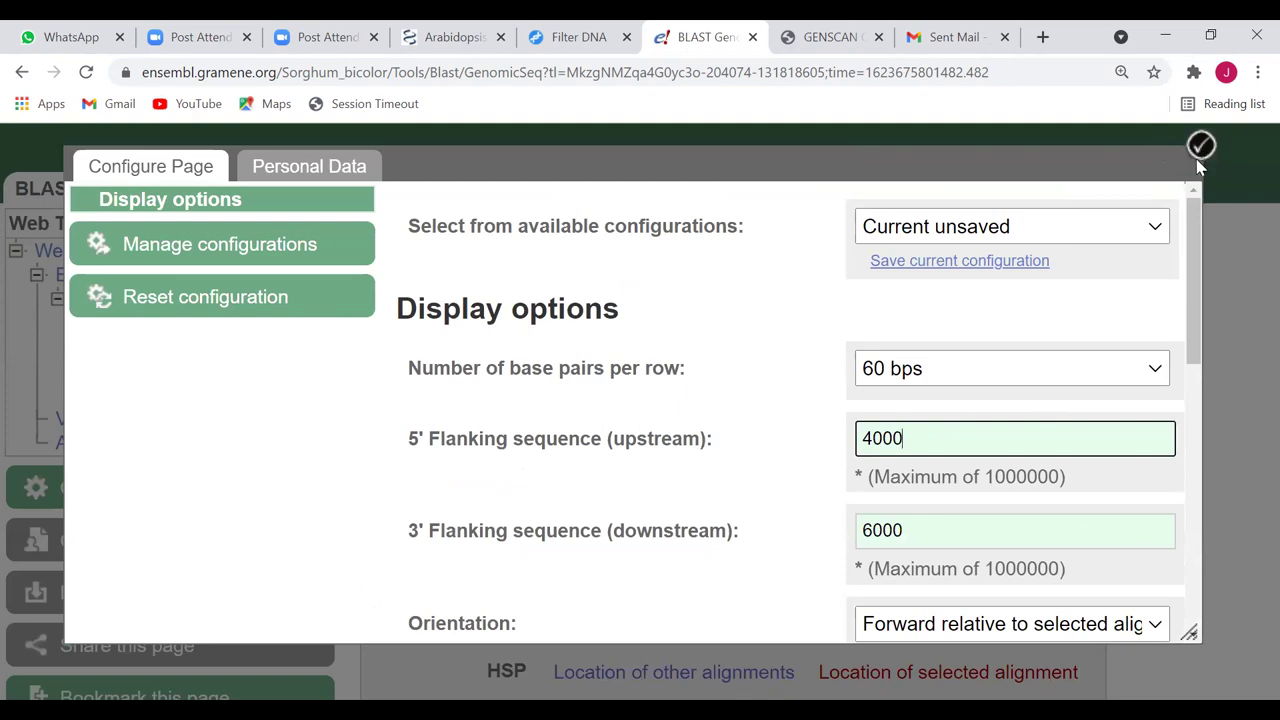
left_click(1202, 150)
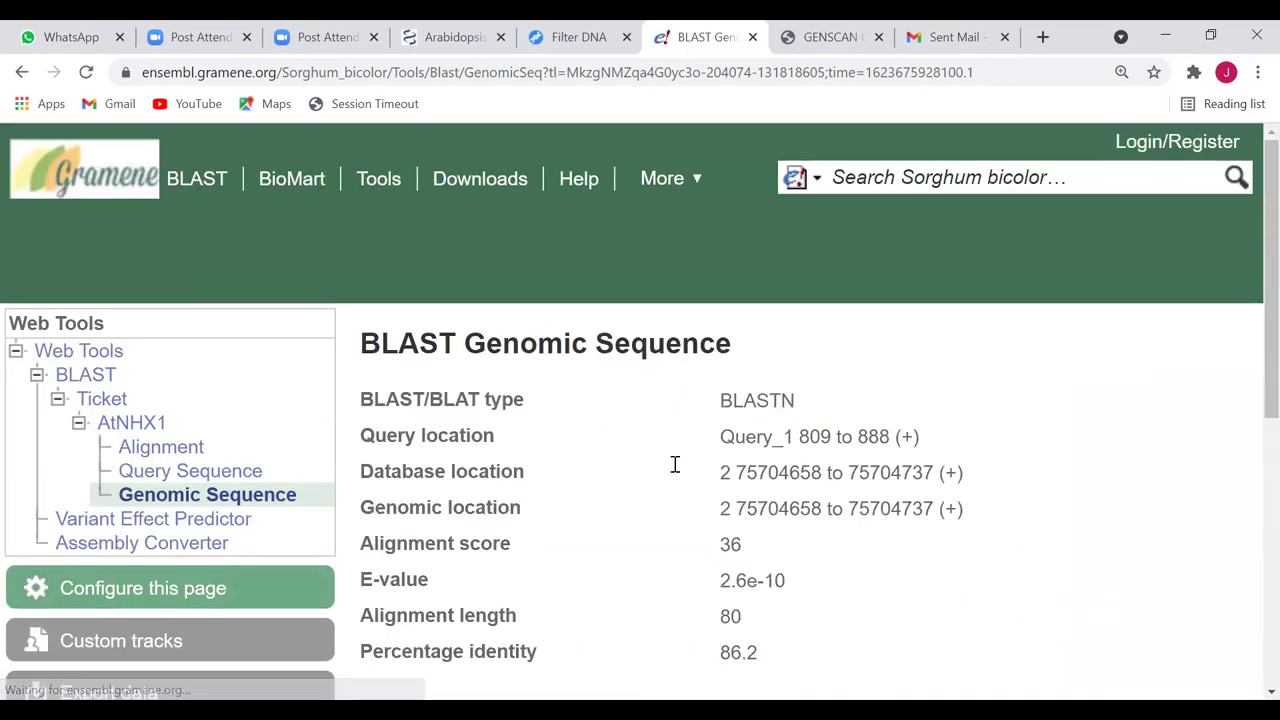
Step: Select the whole updated Sorghum bicolor genomic sequence through its last base and copy it
scroll(670, 466, "down", 6)
scroll(400, 523, "up", 2)
left_click_drag(362, 520, 613, 699)
left_click_drag(674, 682, 1046, 326)
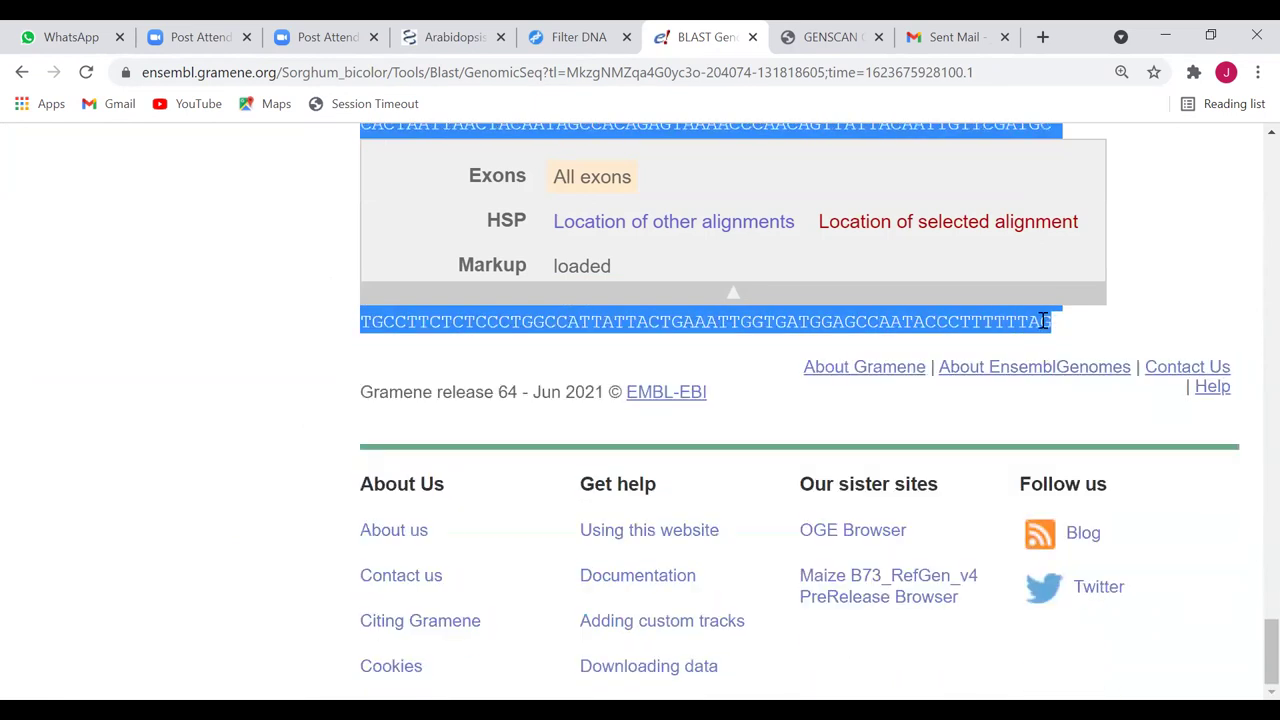
right_click(1046, 326)
left_click(988, 337)
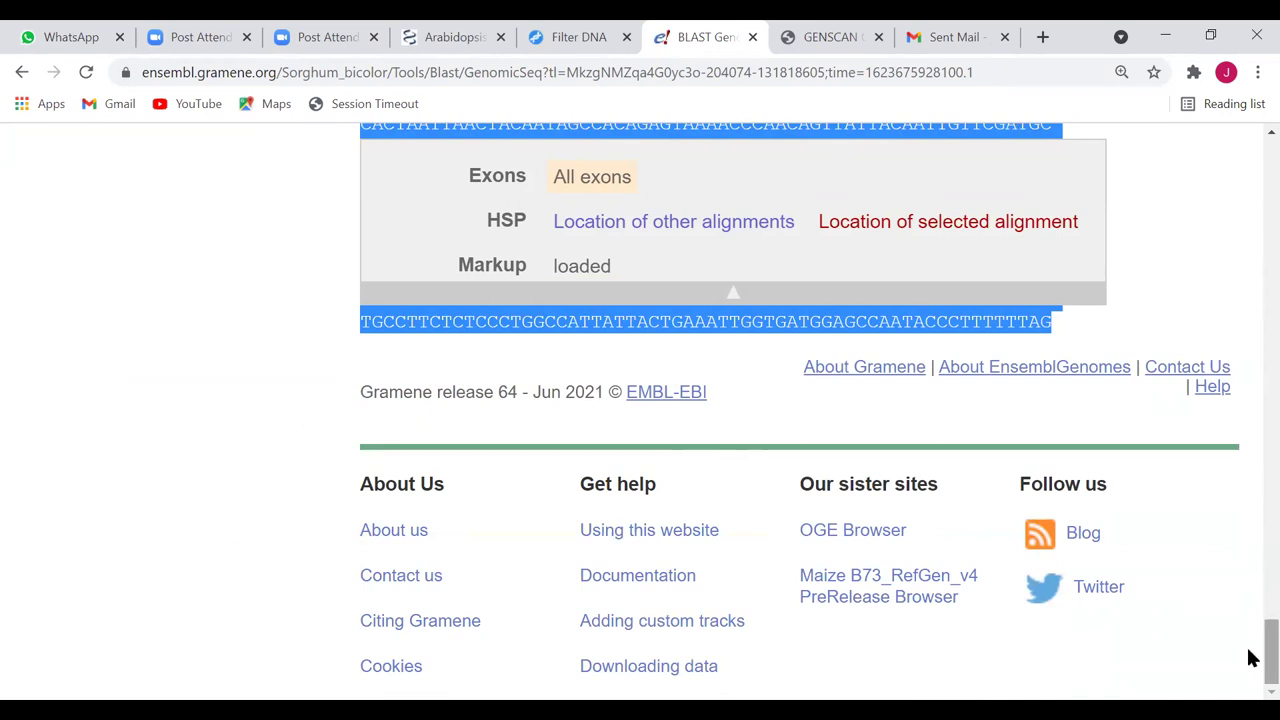
scroll(1249, 300, "up", 10)
scroll(840, 160, "up", 10)
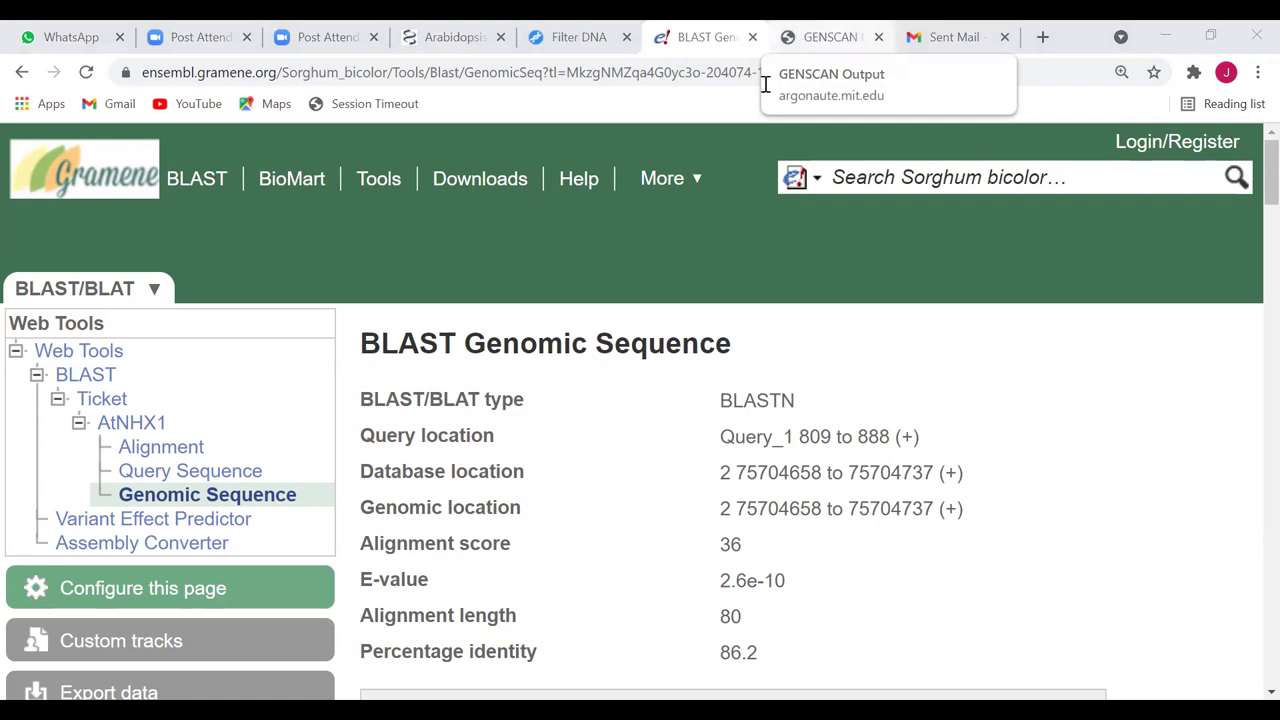
Step: Return to the GENSCAN input form, clear the old input and paste the newly copied Sorghum sequence
left_click(808, 37)
scroll(690, 567, "up", 15)
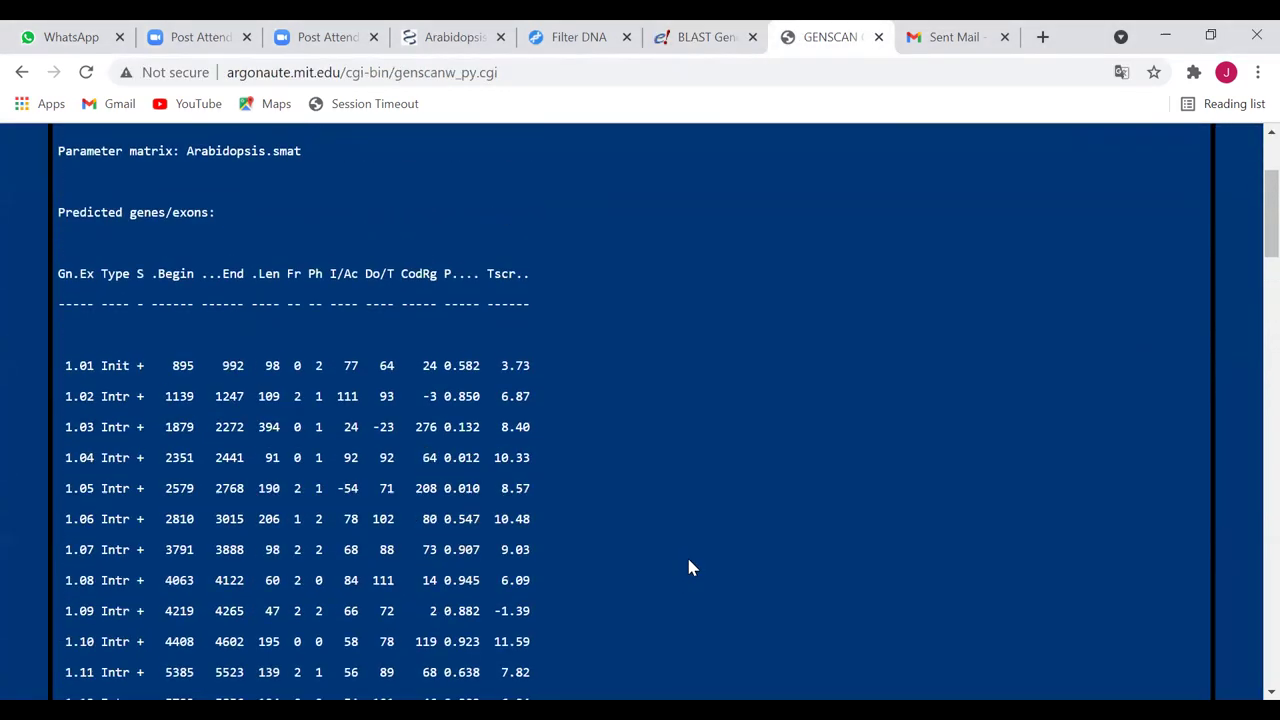
left_click(20, 72)
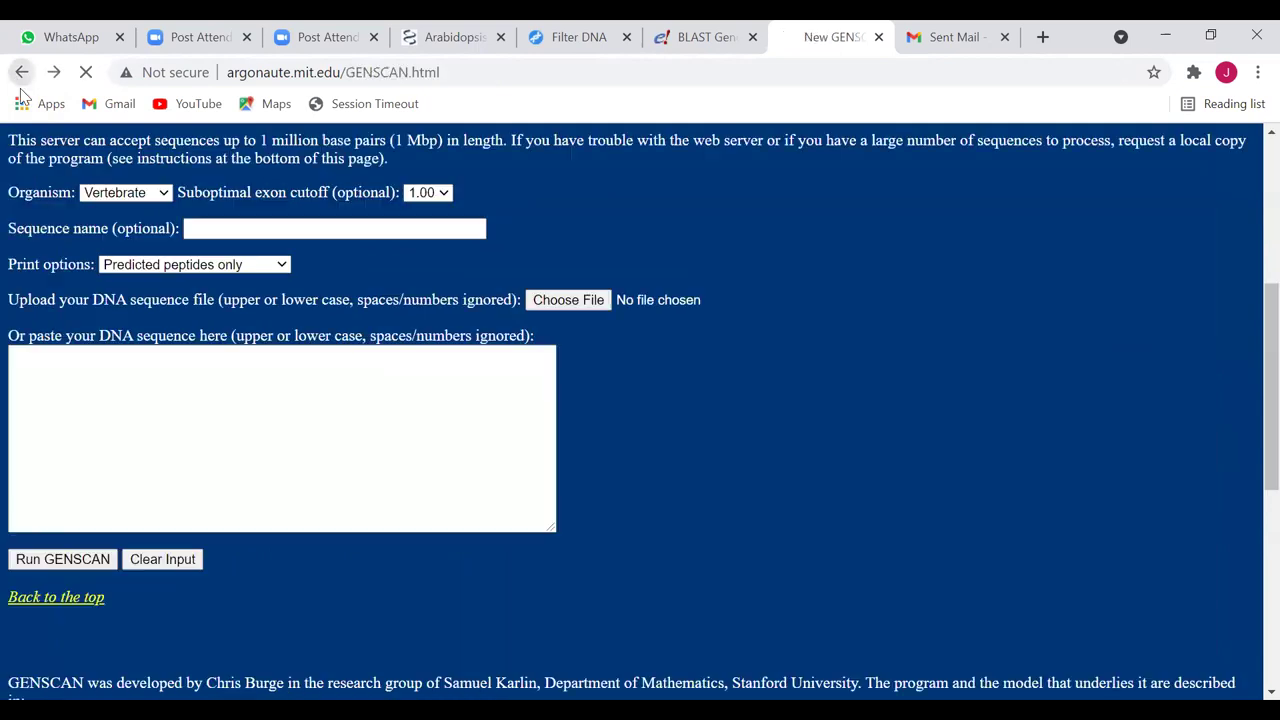
left_click(155, 200)
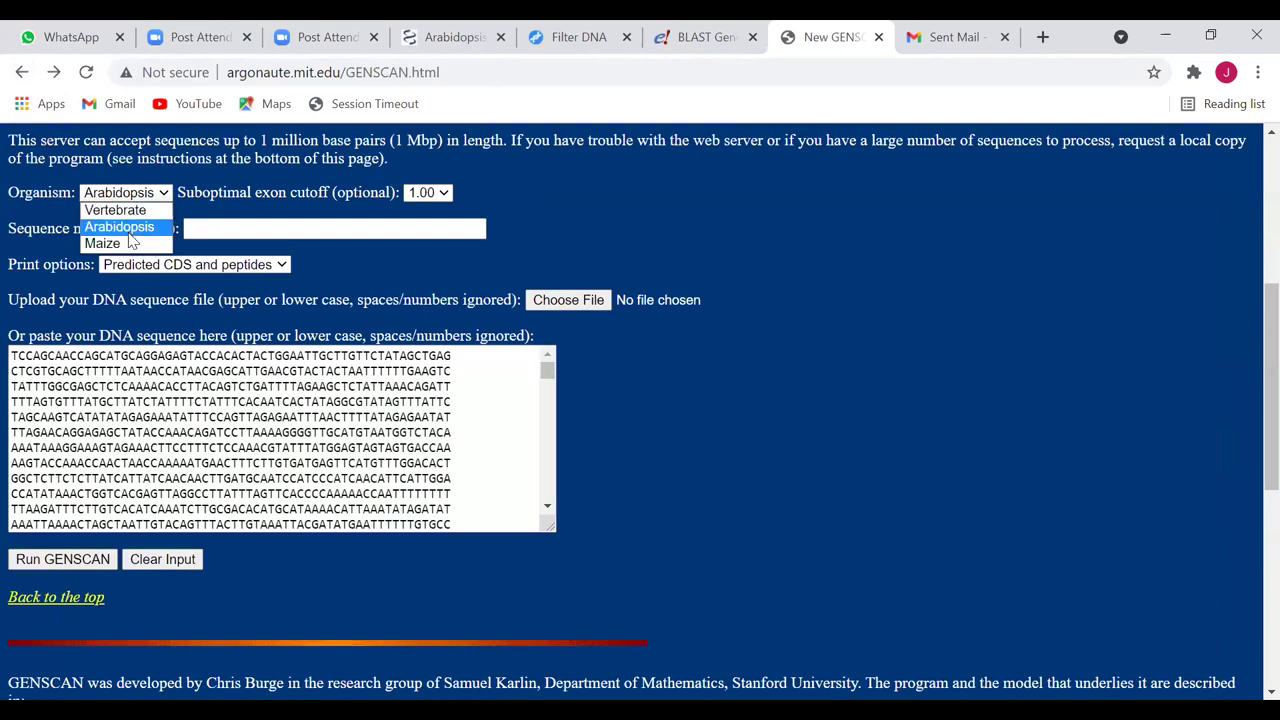
left_click(187, 272)
left_click(187, 268)
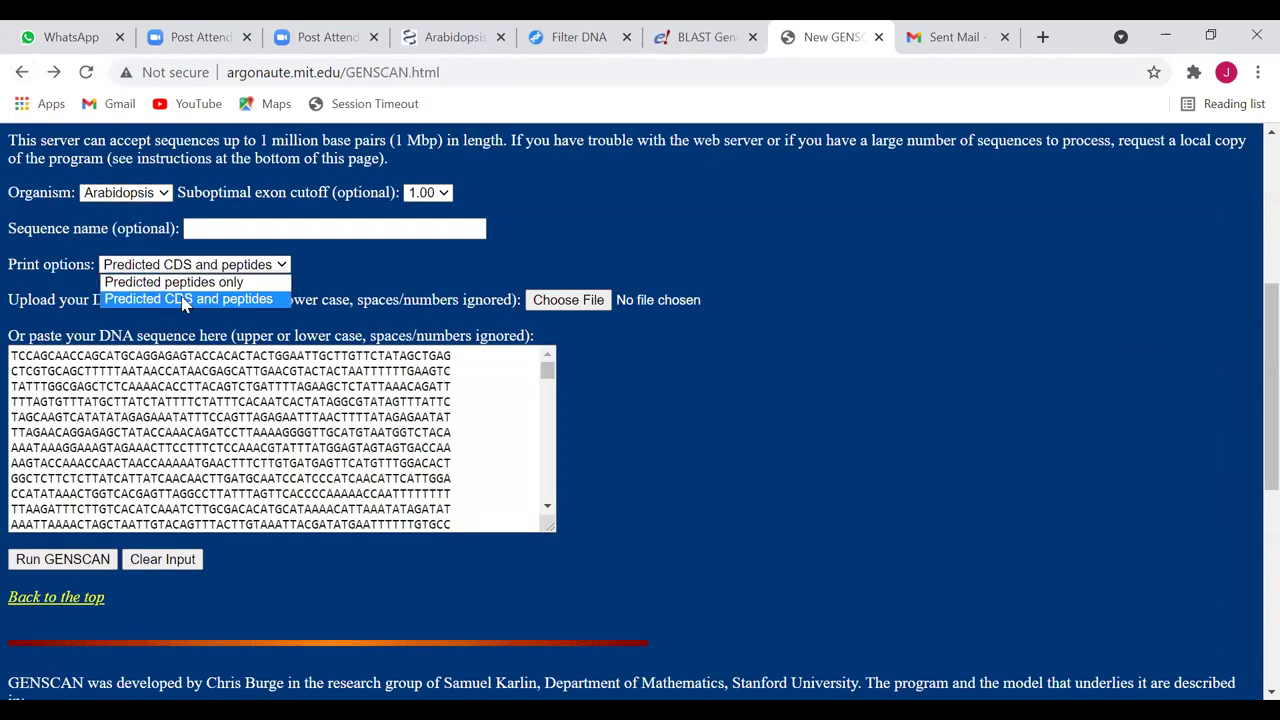
left_click(185, 562)
left_click(185, 562)
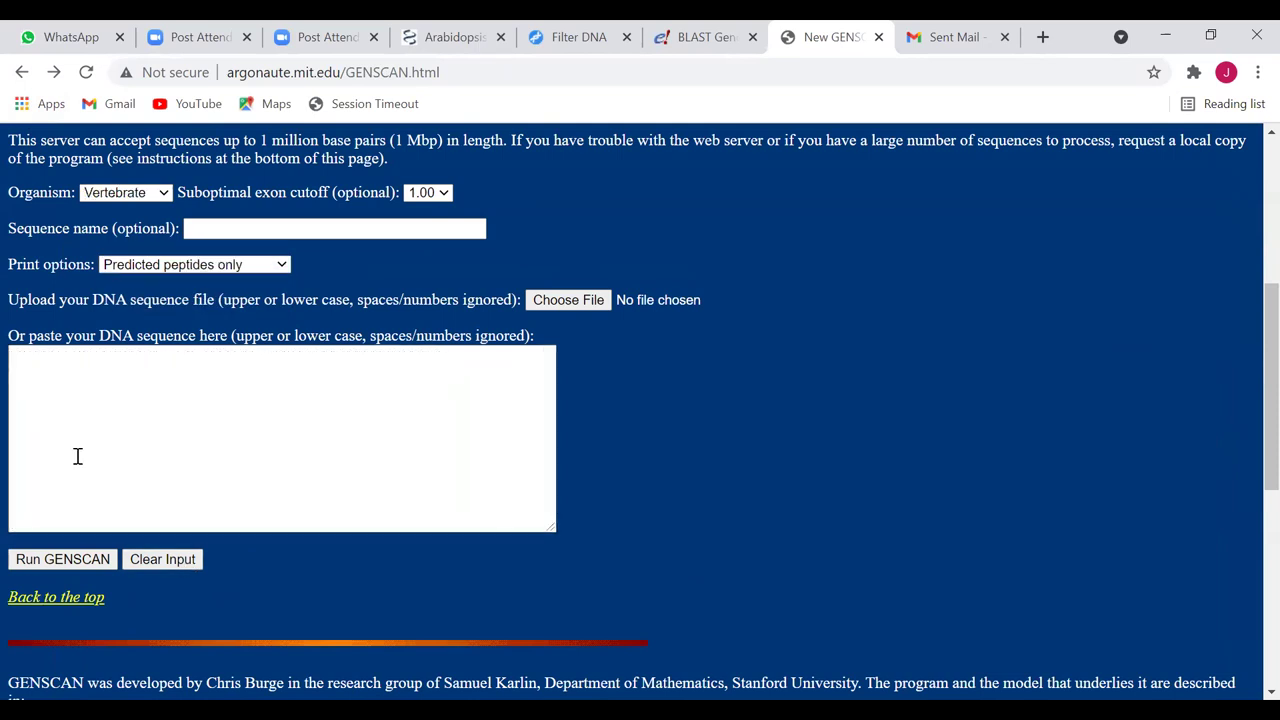
right_click(62, 379)
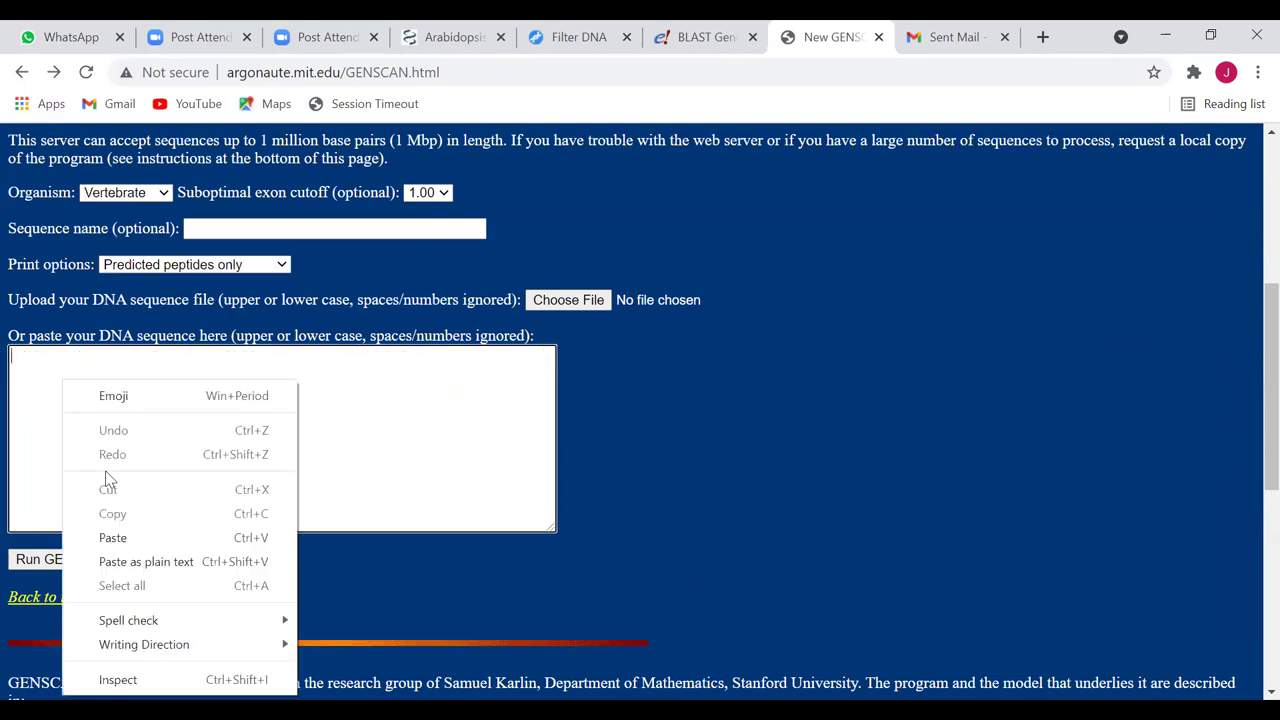
left_click(113, 537)
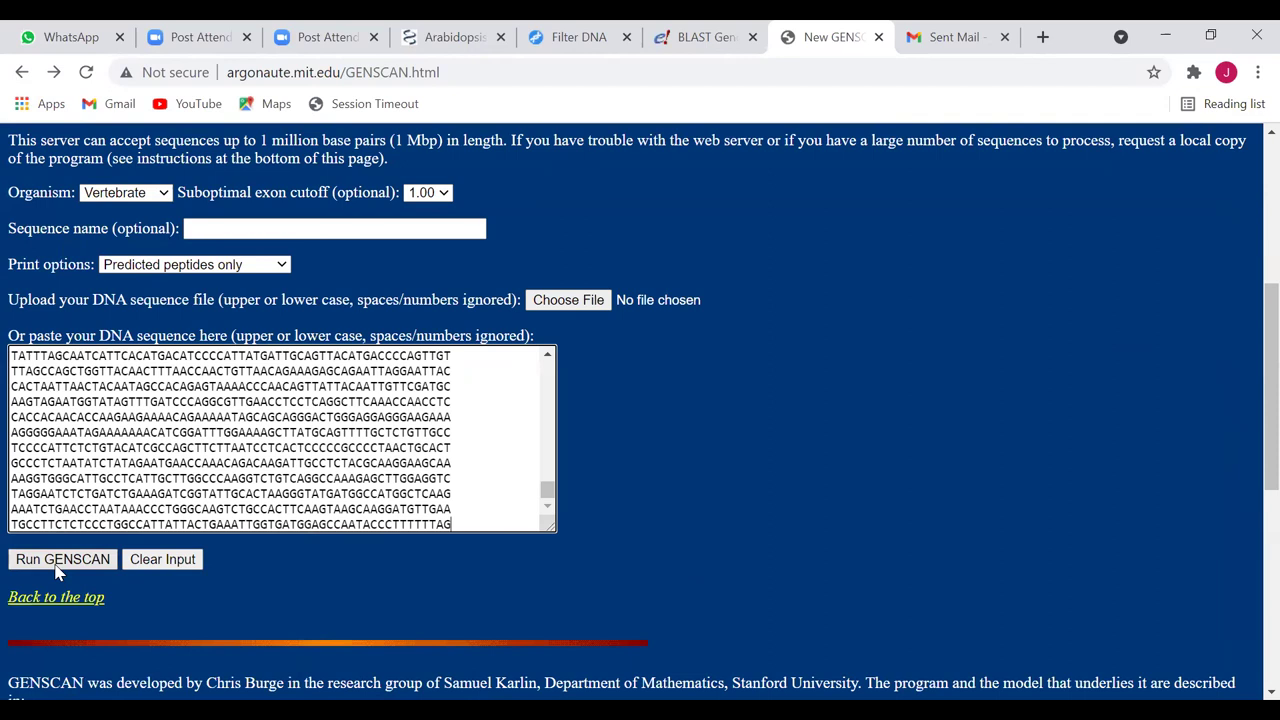
Step: Set the organism to Arabidopsis and the print options to Predicted CDS and peptides, and run GENSCAN
left_click(119, 193)
left_click(122, 227)
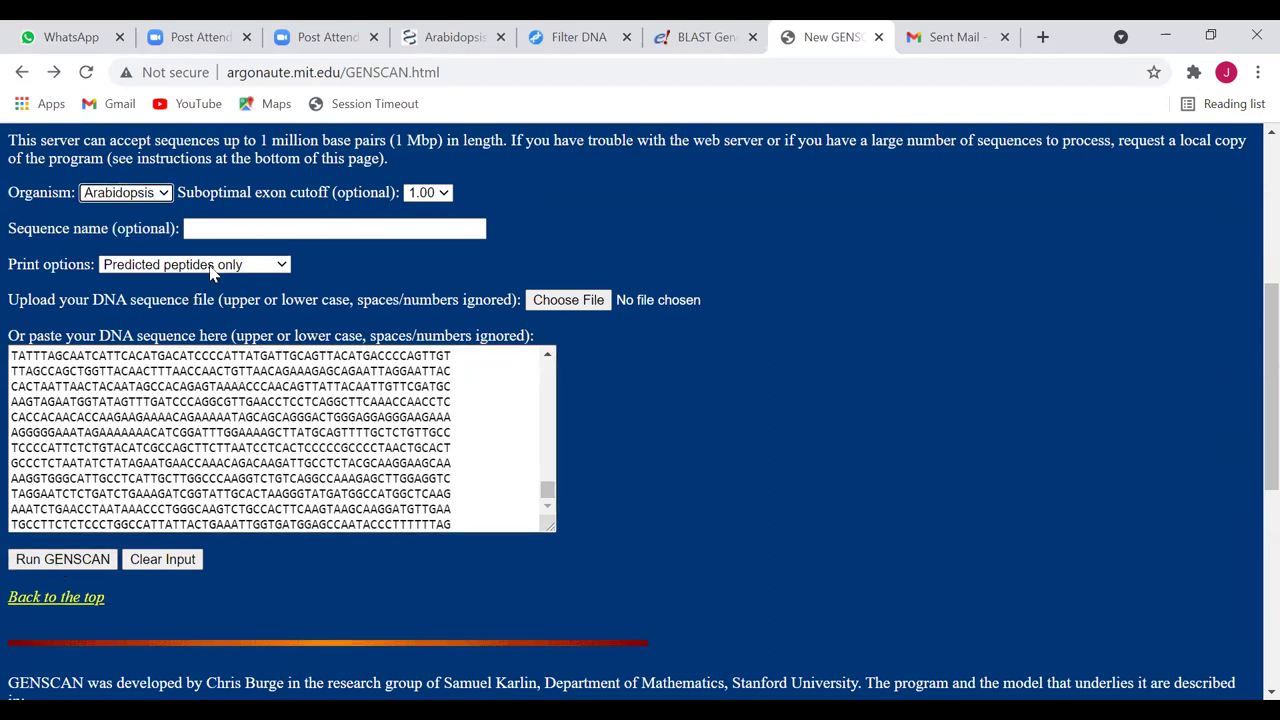
left_click(211, 272)
left_click(214, 298)
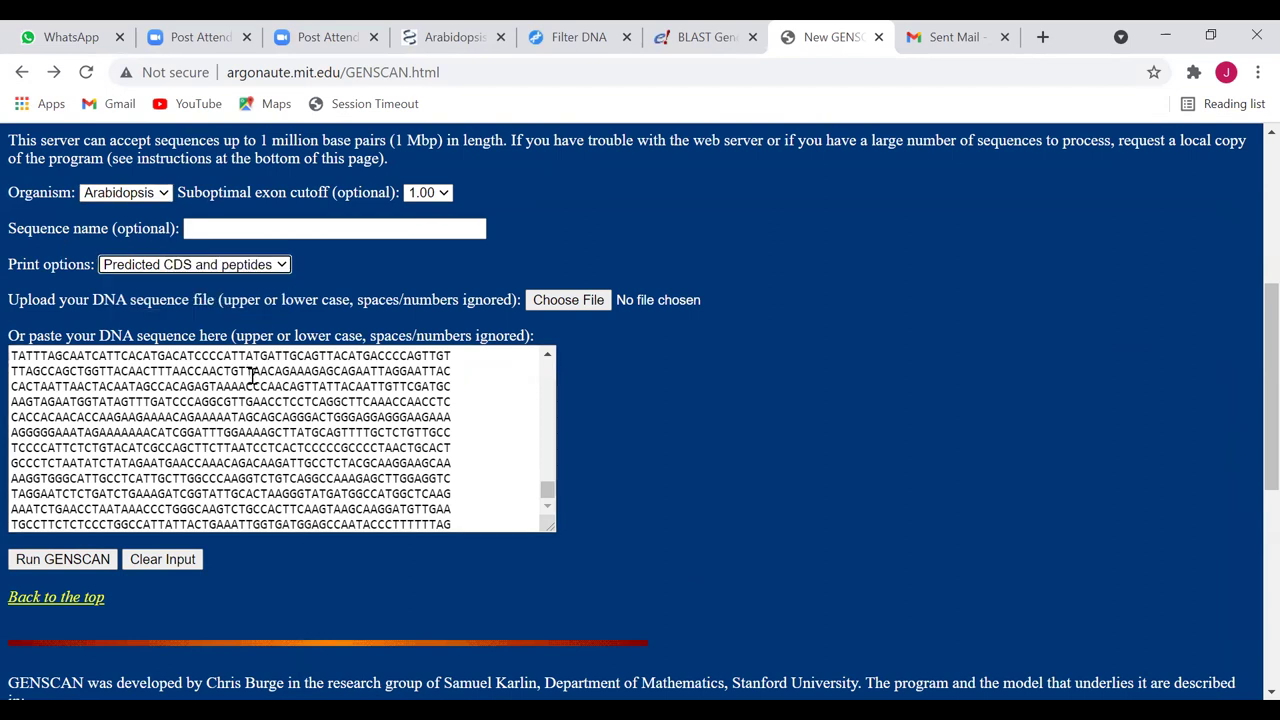
scroll(90, 460, "down", 1)
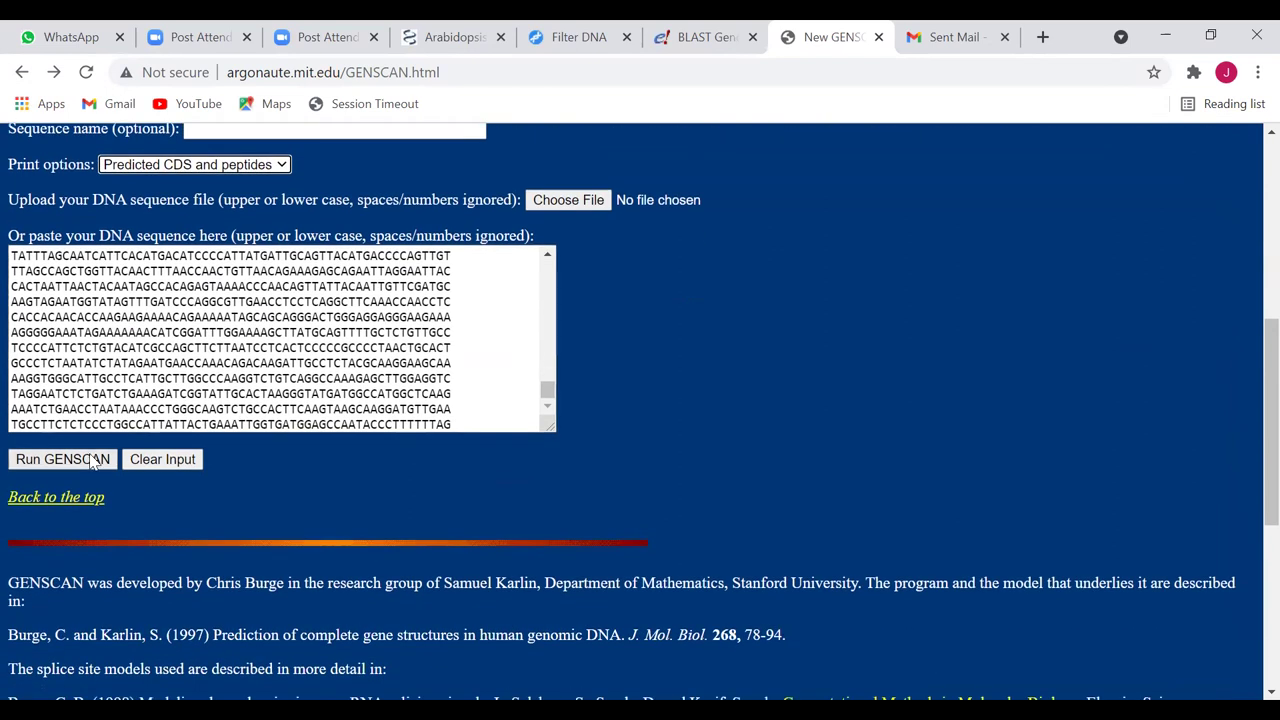
left_click(80, 462)
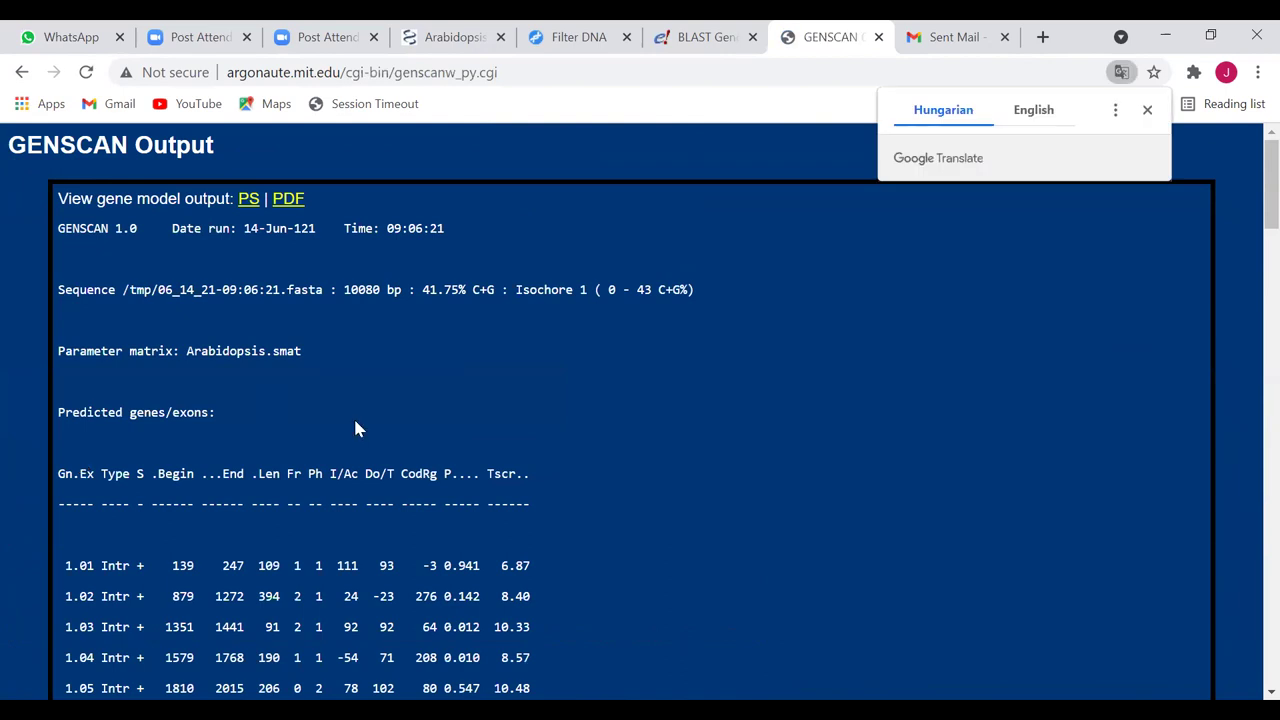
Step: Review the first predicted peptide and CDS start in the GENSCAN output, and switch back to the Sorghum bicolor BLAST genomic sequence page
scroll(357, 429, "down", 4)
scroll(365, 440, "down", 8)
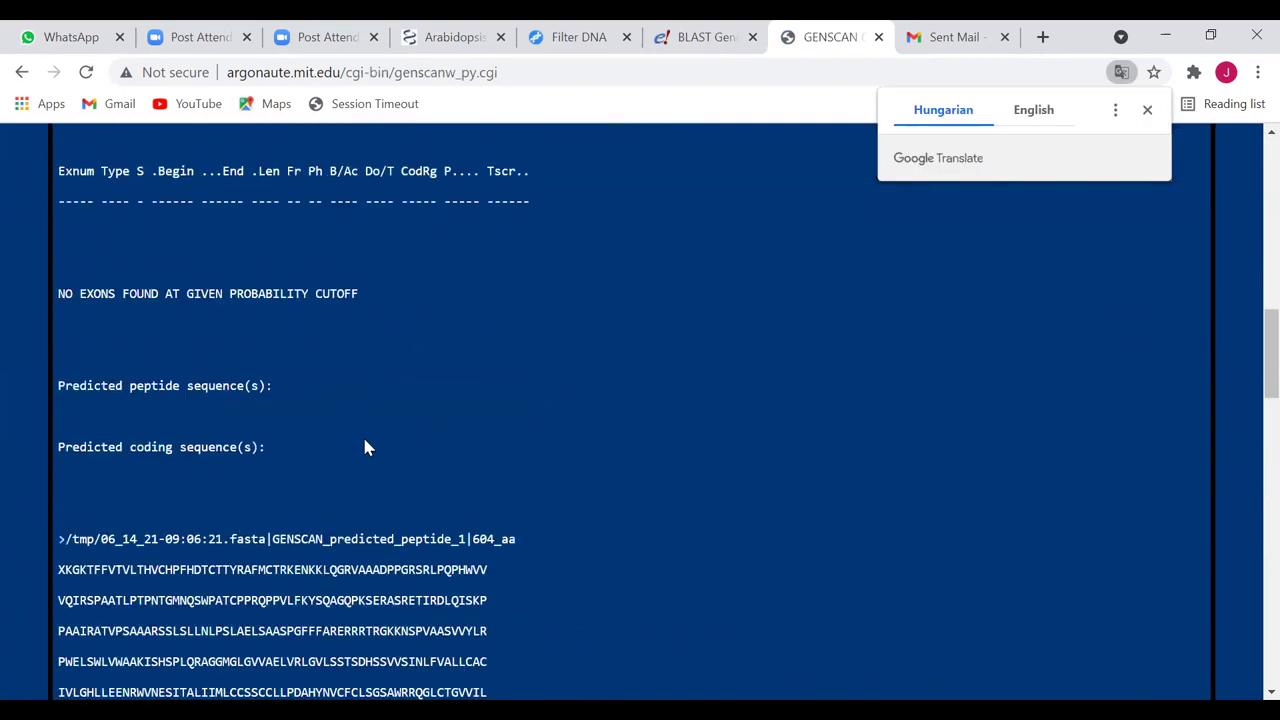
scroll(365, 447, "down", 2)
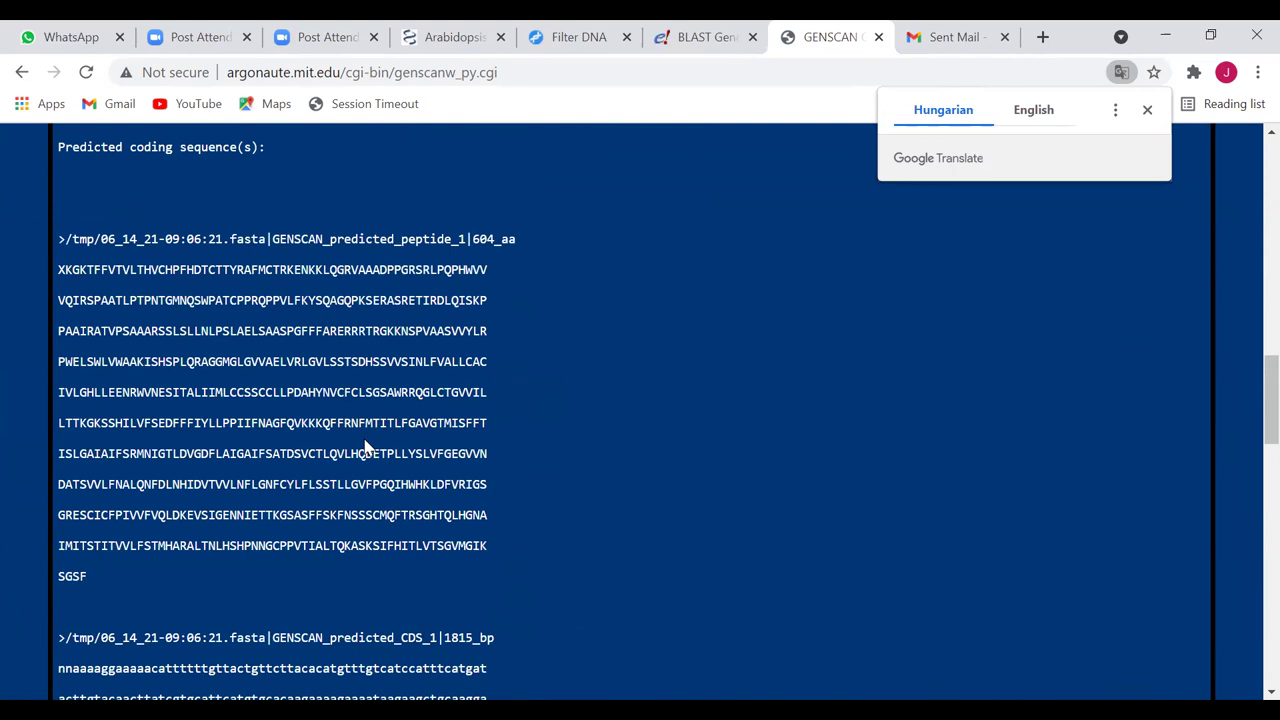
left_click(700, 37)
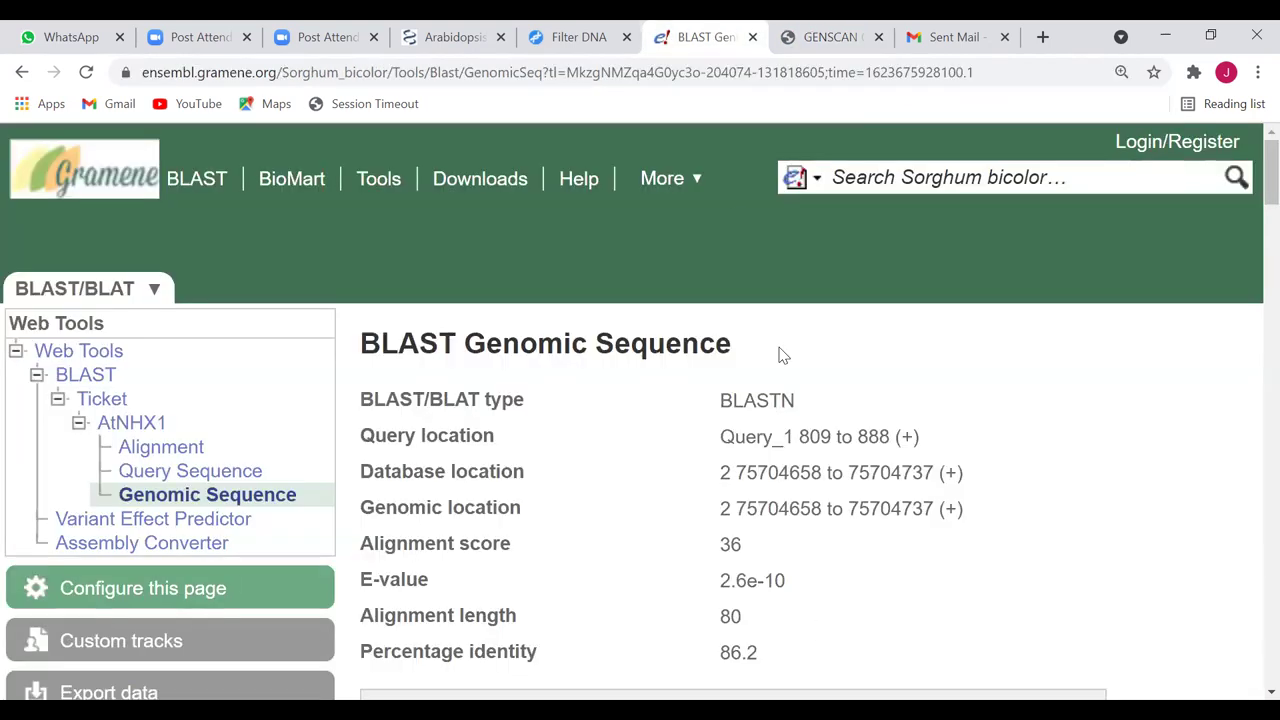
Step: Reconfigure the BLAST genomic sequence display with a 5' flanking sequence (upstream) of 3000 and apply the change
left_click(157, 590)
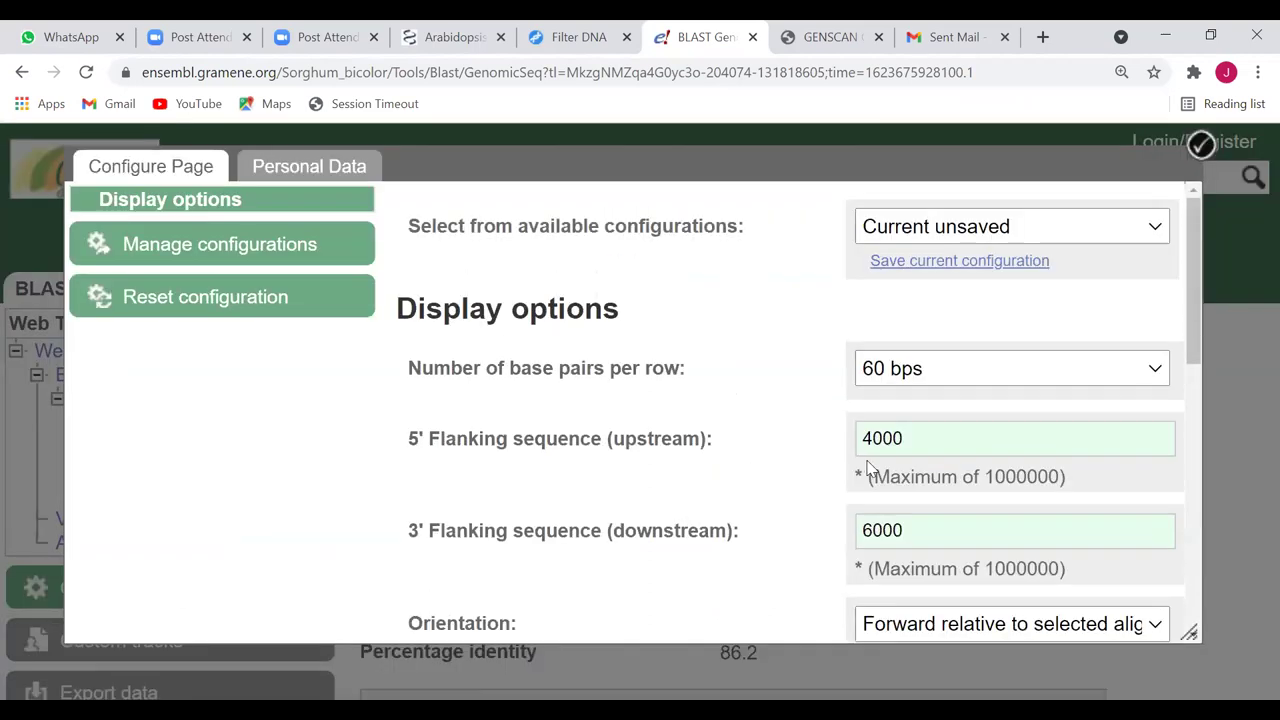
left_click_drag(911, 437, 830, 447)
type("30000")
key("BackSpace")
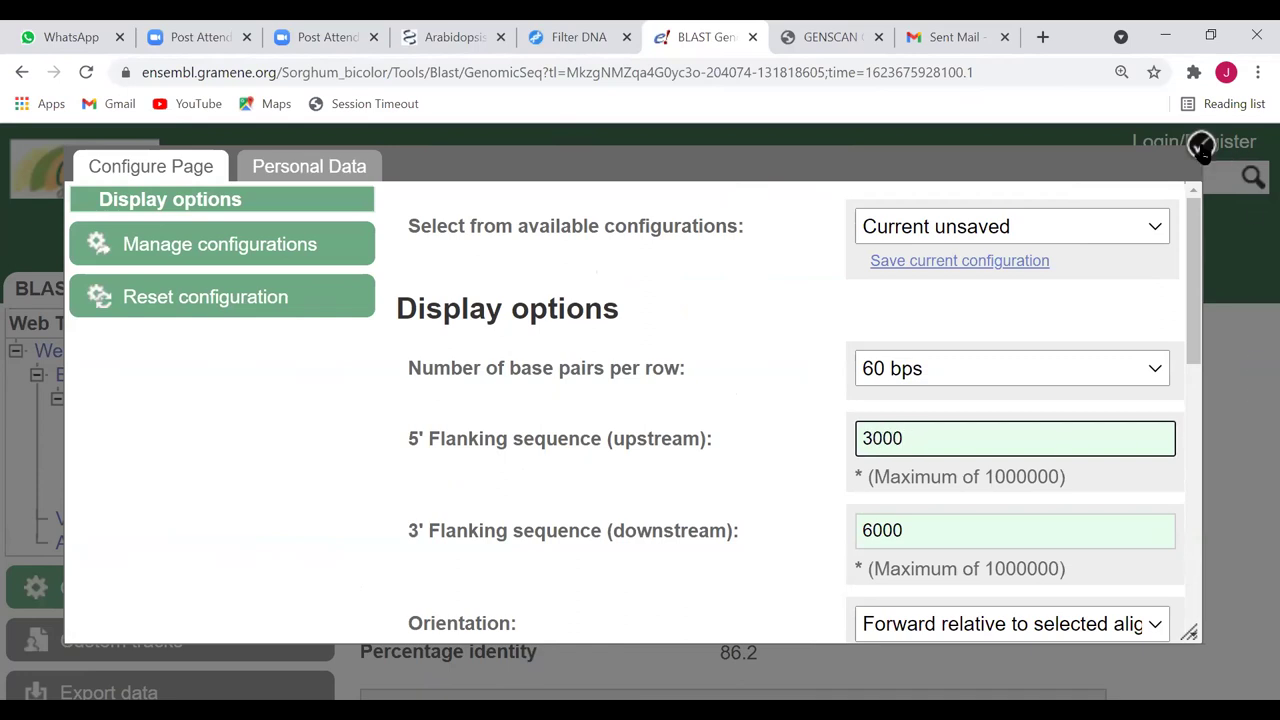
left_click(1201, 147)
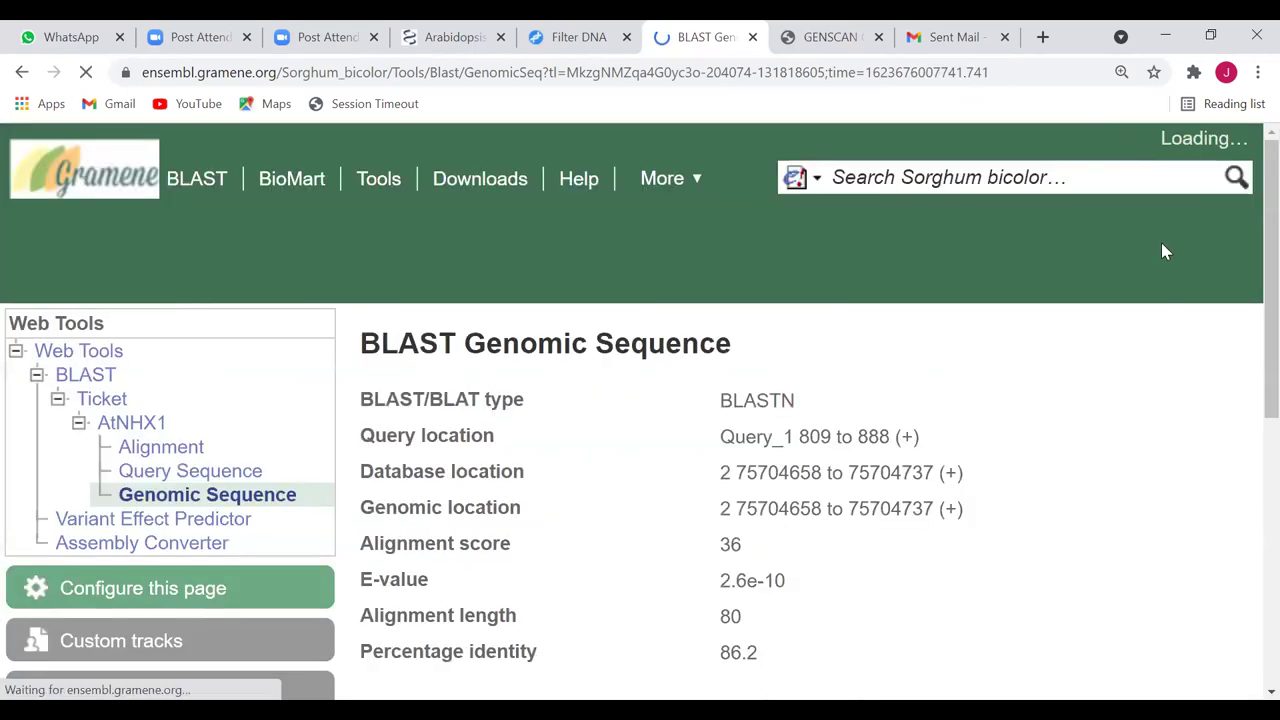
Step: Select the entire refreshed Sorghum bicolor chromosome 2 genomic sequence through its last base and copy it
scroll(828, 579, "down", 2)
scroll(828, 579, "down", 2)
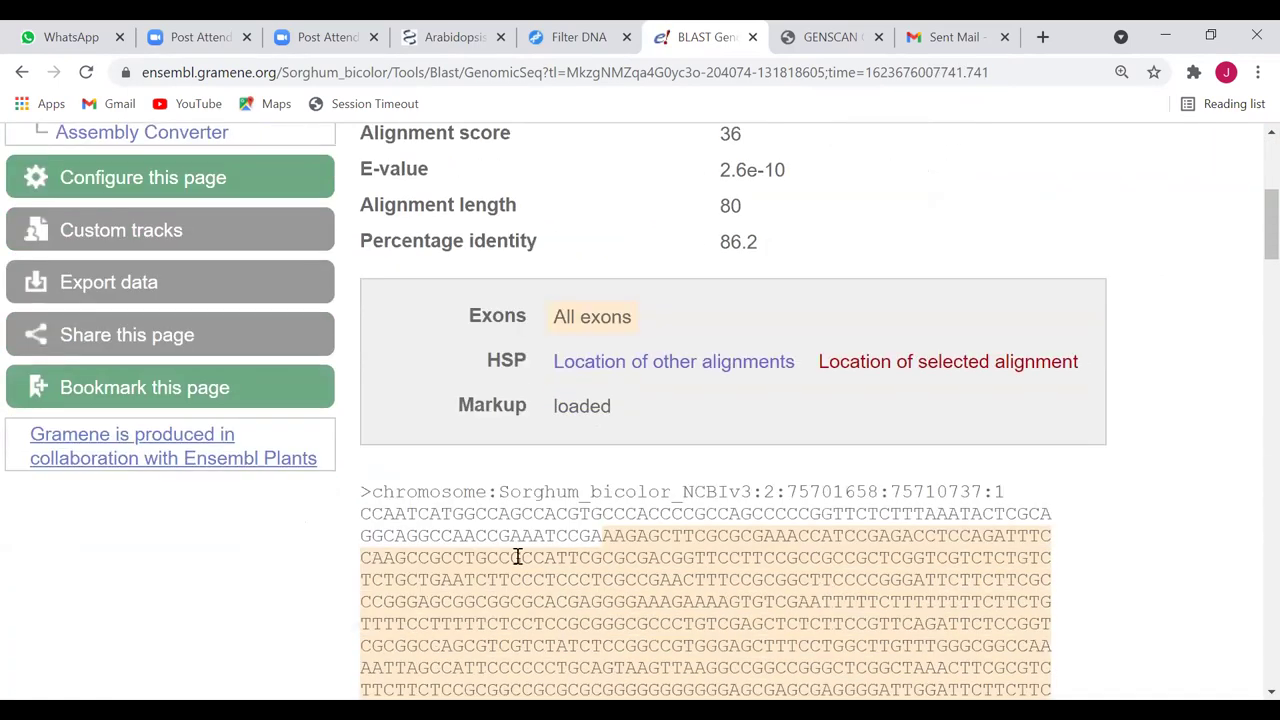
left_click_drag(364, 425, 608, 326)
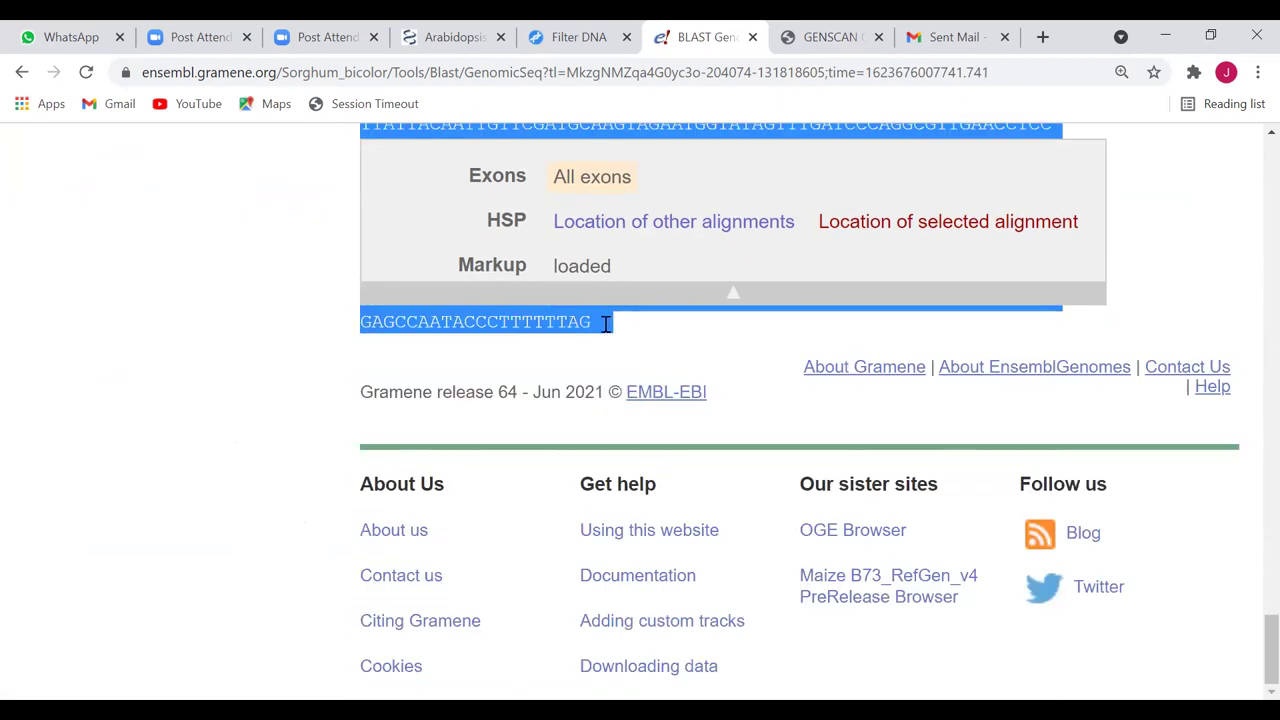
right_click(608, 326)
left_click(630, 340)
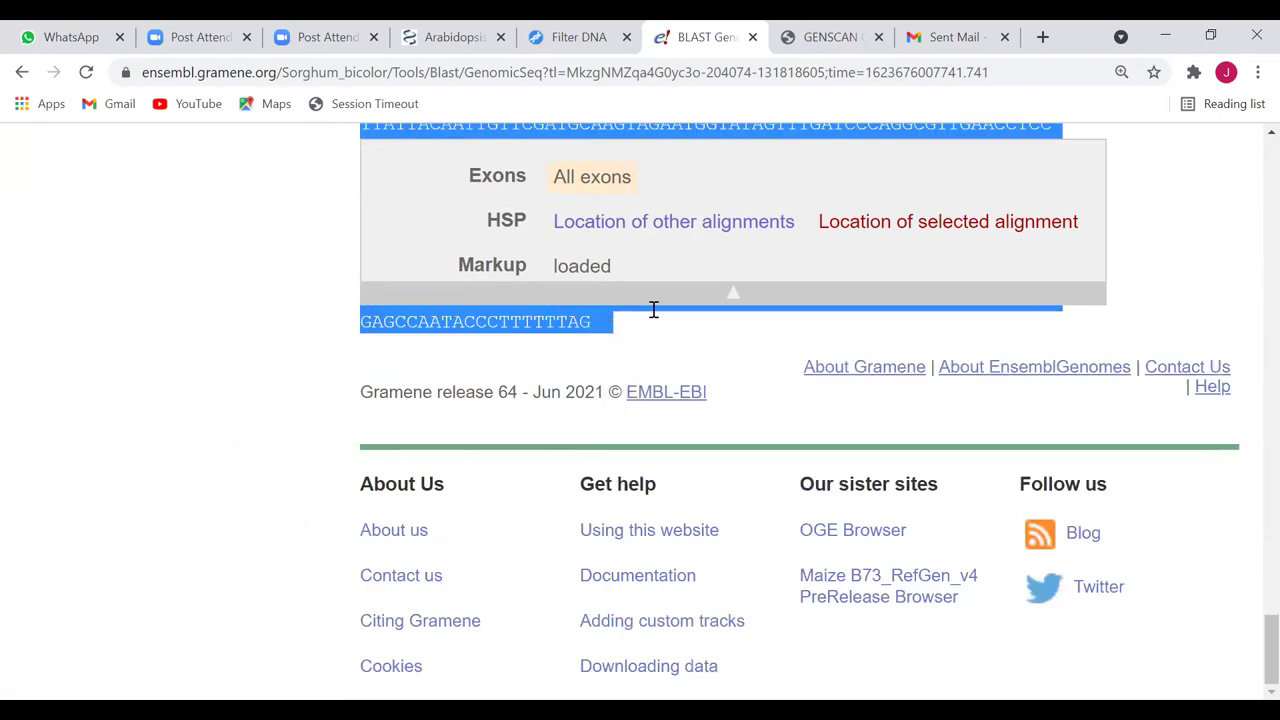
Step: Go back from the earlier GENSCAN output to its input form and clear the previous sequence and settings
left_click(829, 30)
scroll(440, 412, "up", 5)
scroll(440, 412, "up", 10)
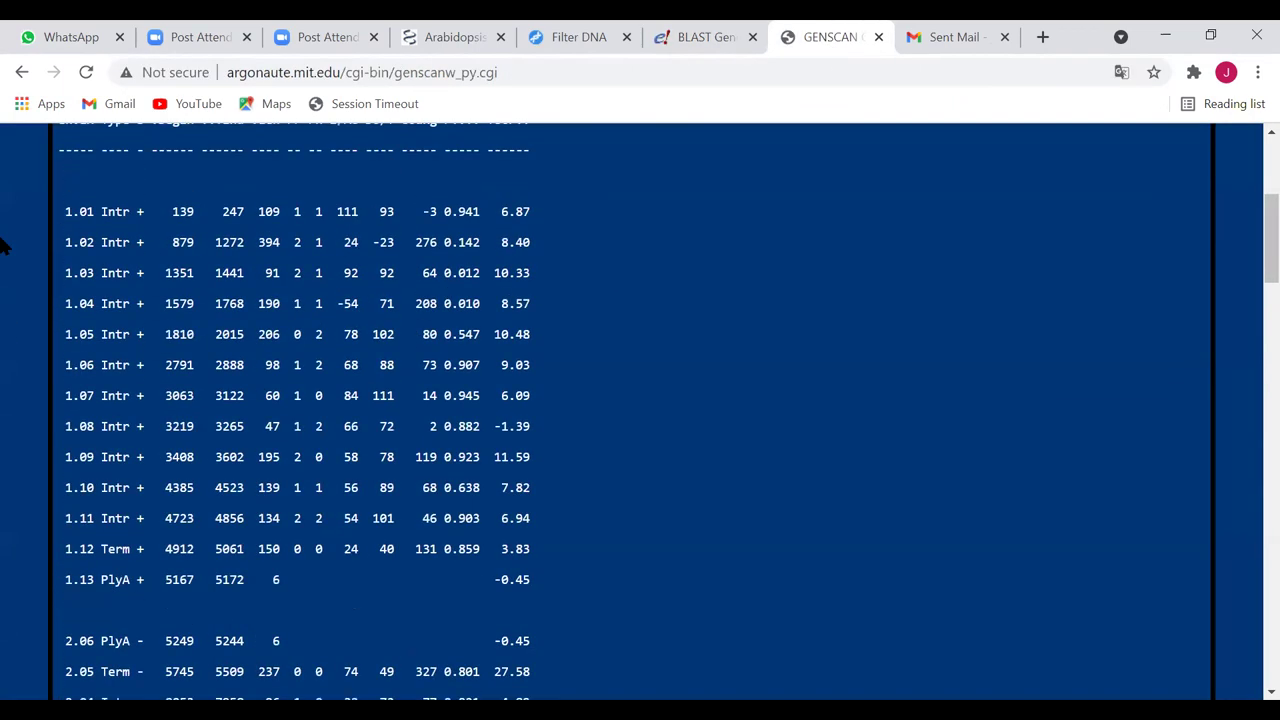
left_click(22, 72)
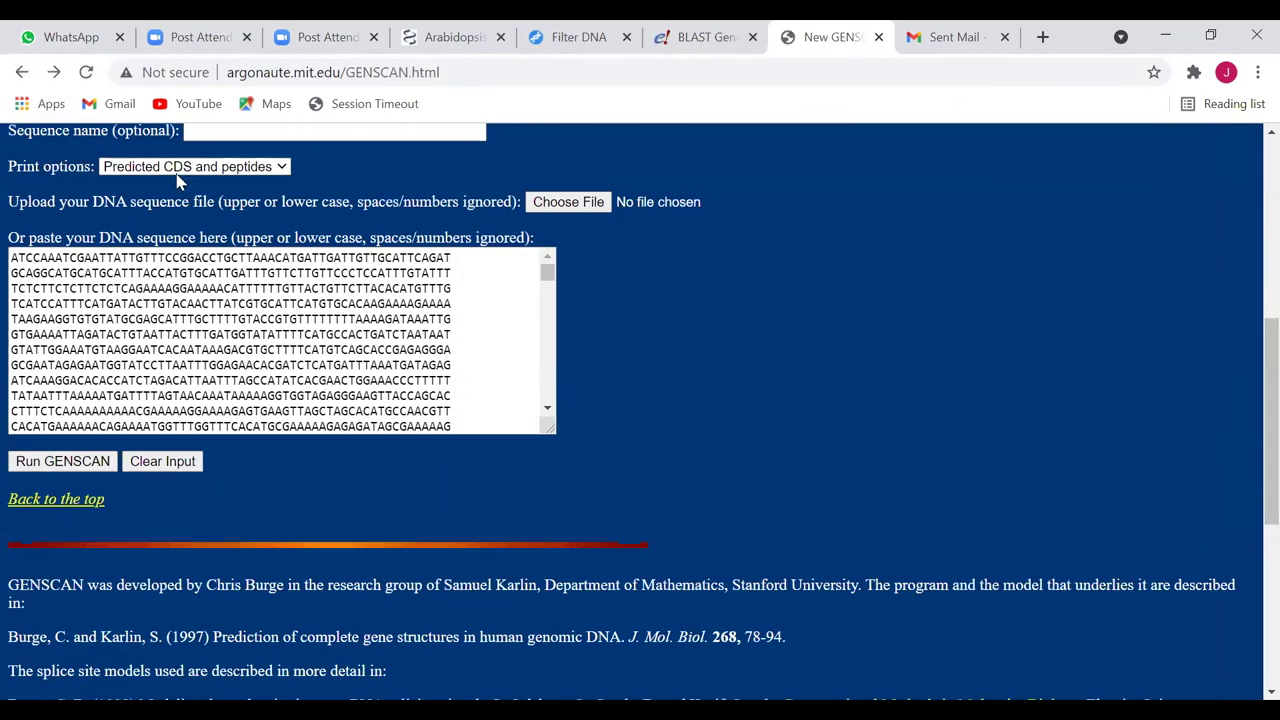
scroll(150, 375, "up", 3)
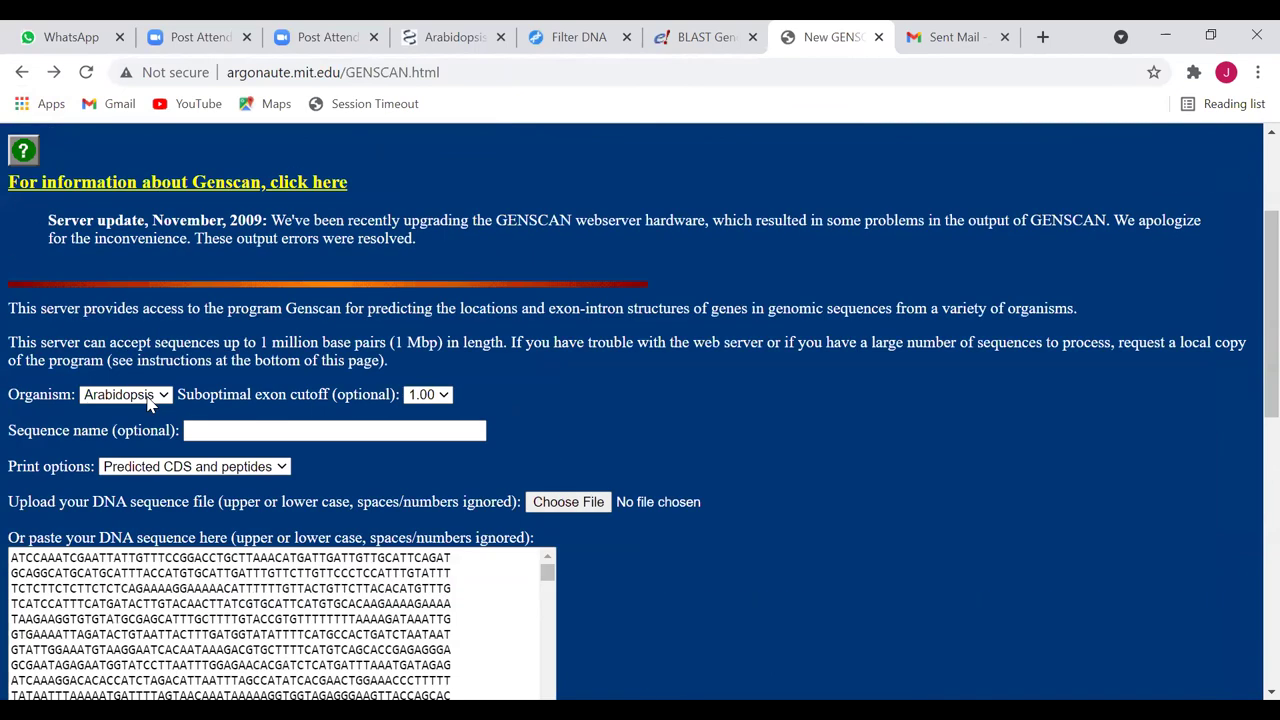
scroll(245, 480, "down", 3)
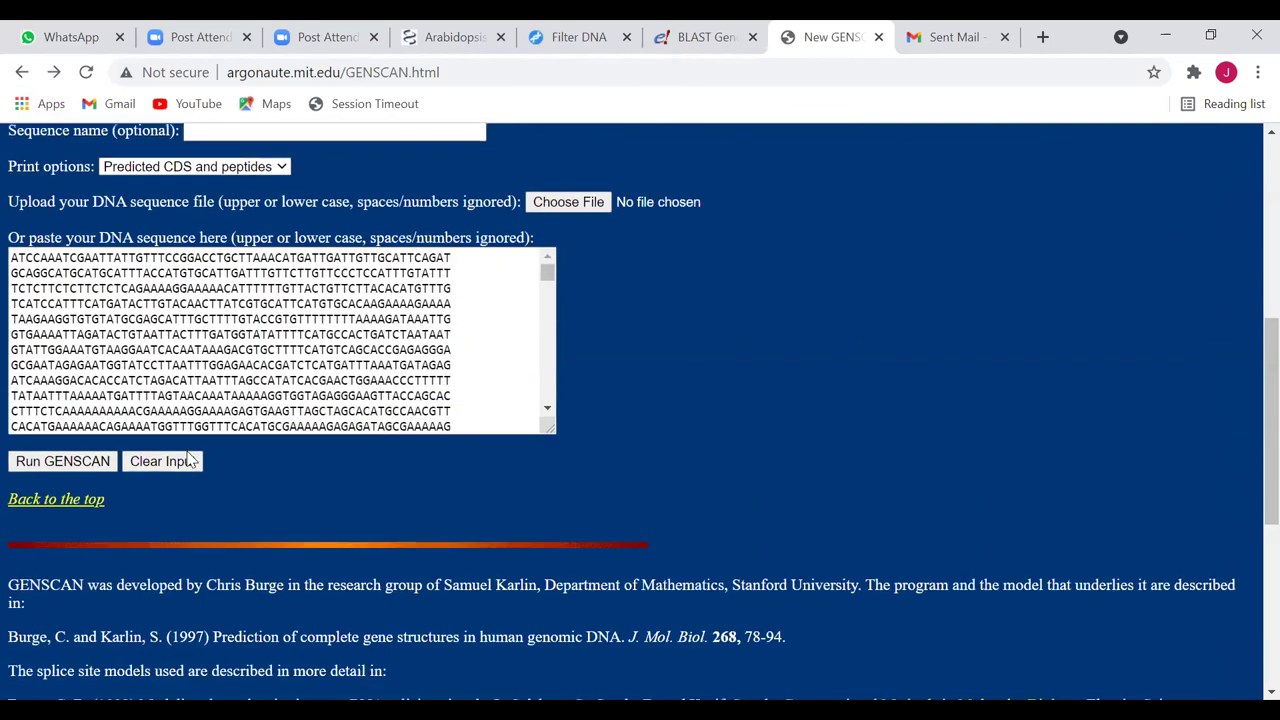
left_click(190, 458)
Step: Set the GENSCAN organism to Arabidopsis and the print options to Predicted CDS and peptides
scroll(160, 300, "up", 2)
left_click(140, 294)
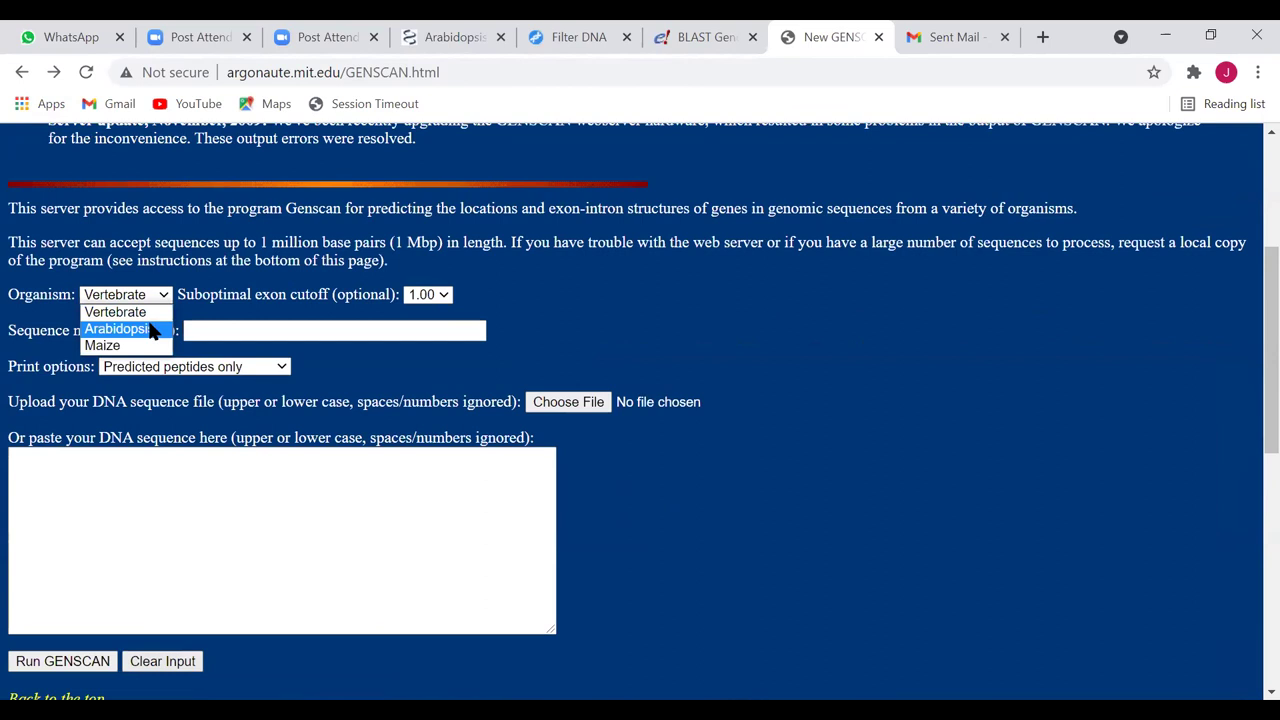
left_click(150, 330)
left_click(190, 366)
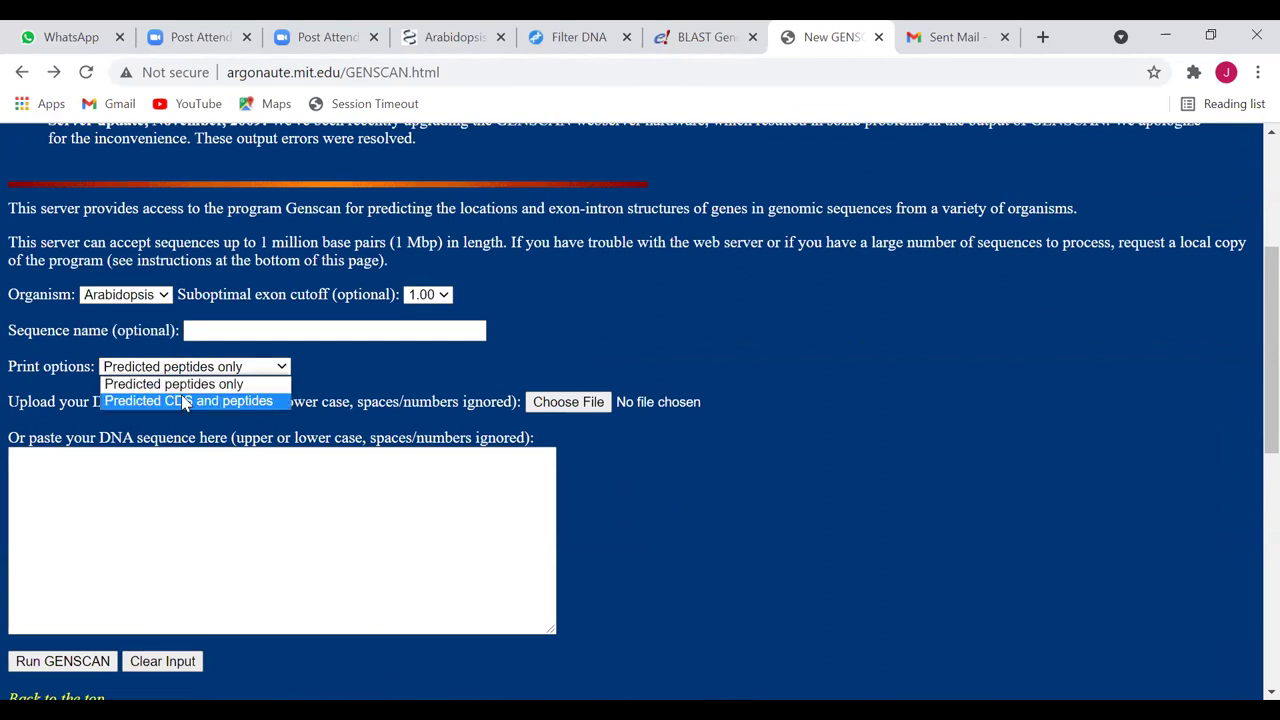
left_click(185, 401)
Step: Paste the copied Sorghum genomic sequence into the empty DNA sequence box and run GENSCAN
right_click(69, 465)
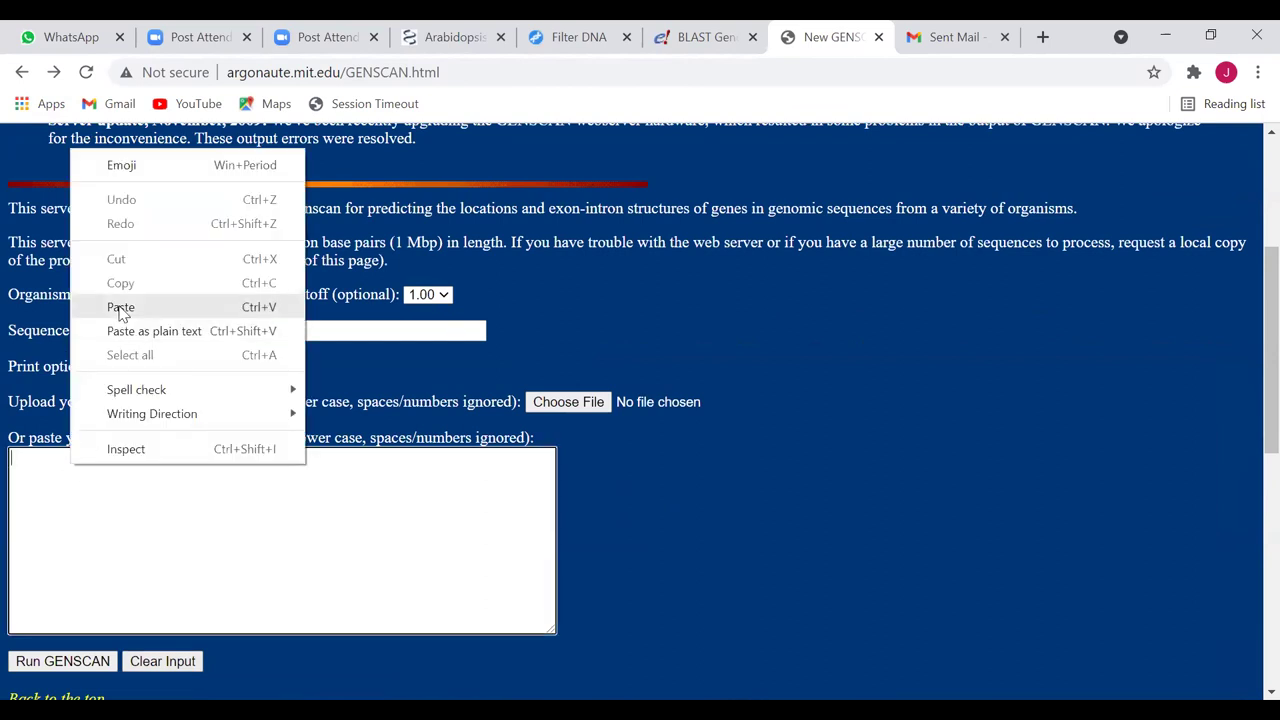
left_click(120, 307)
scroll(85, 475, "down", 2)
left_click(84, 468)
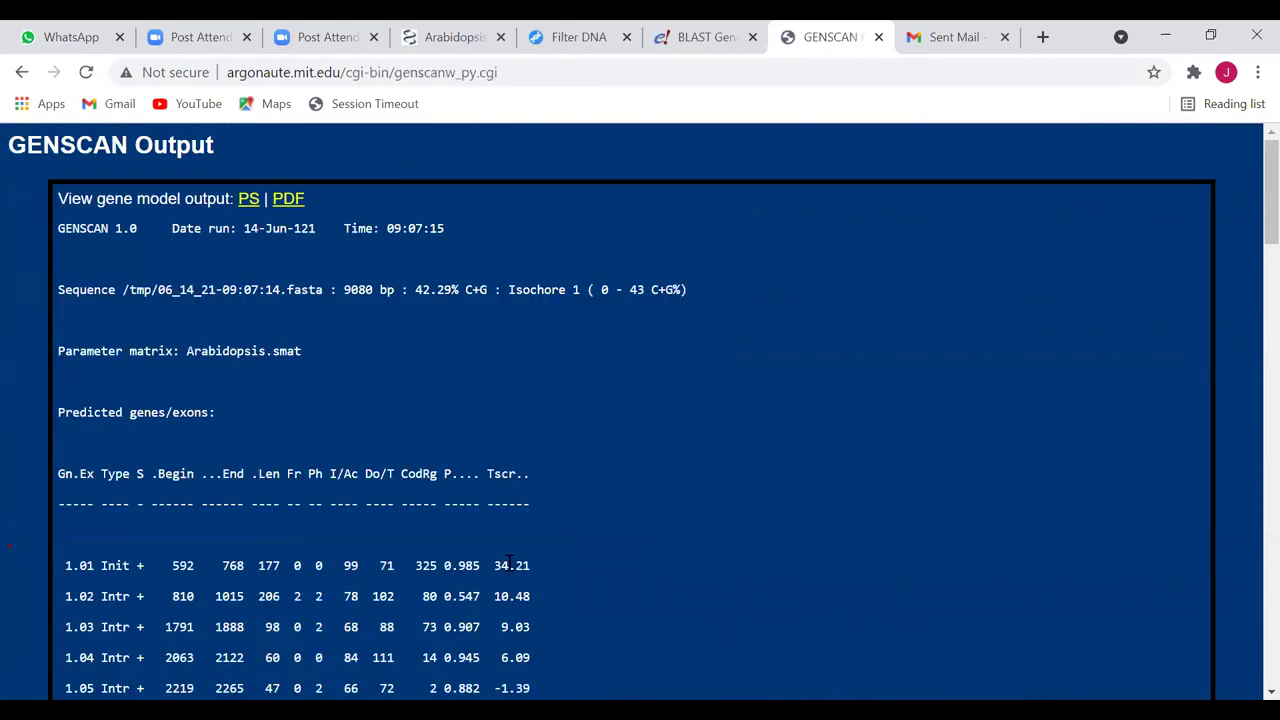
Step: Examine the predicted exon table, the first predicted peptide with its amino acid length, and the start of the first predicted CDS
scroll(509, 565, "down", 9)
scroll(508, 570, "down", 4)
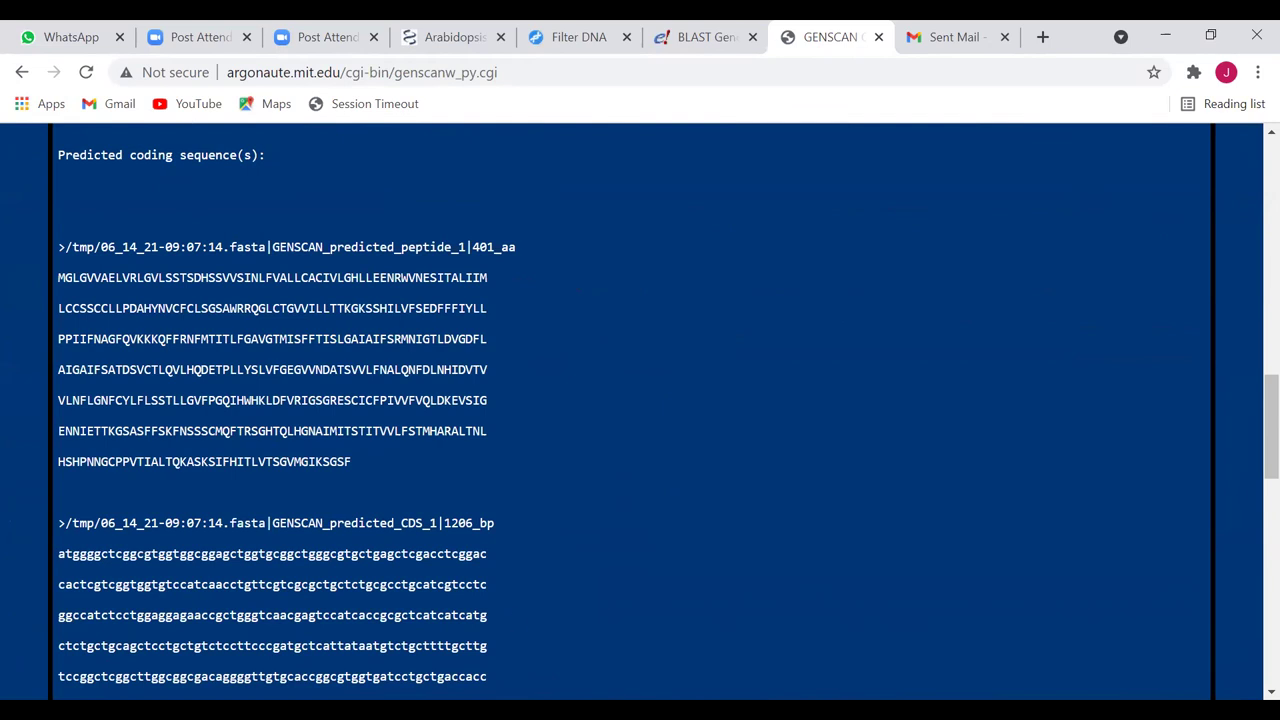
scroll(457, 420, "up", 7)
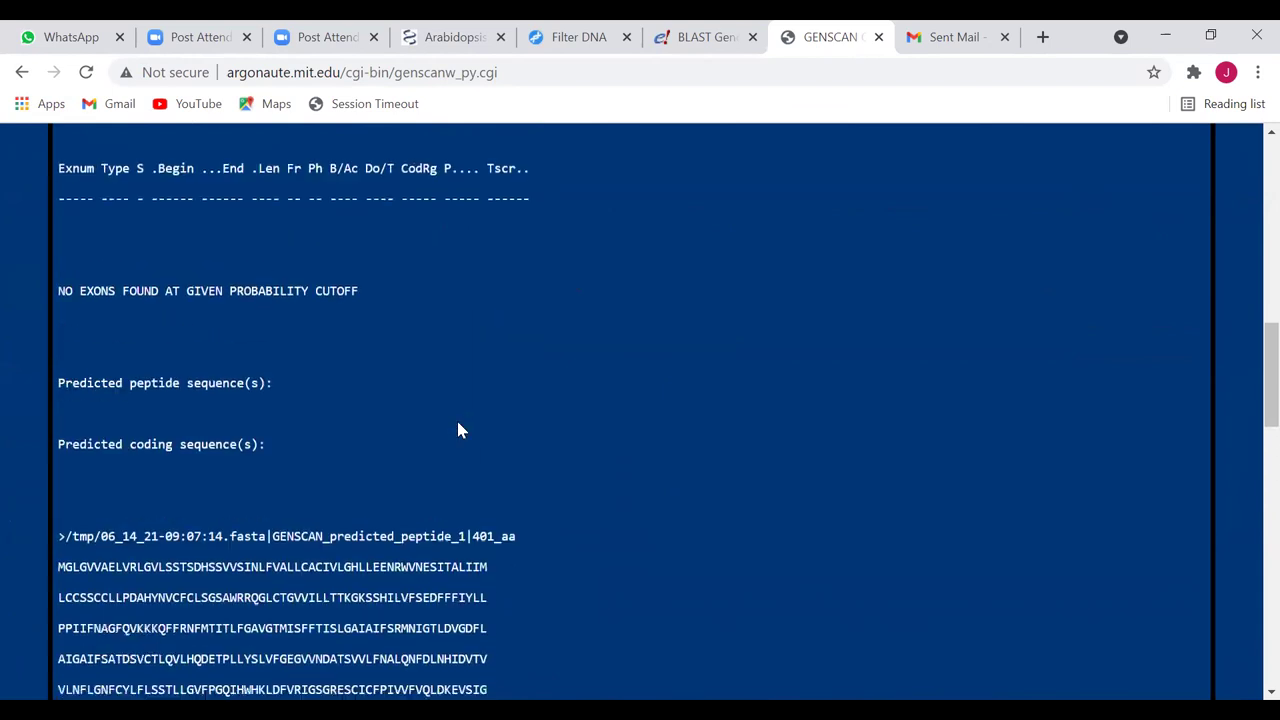
scroll(458, 428, "up", 3)
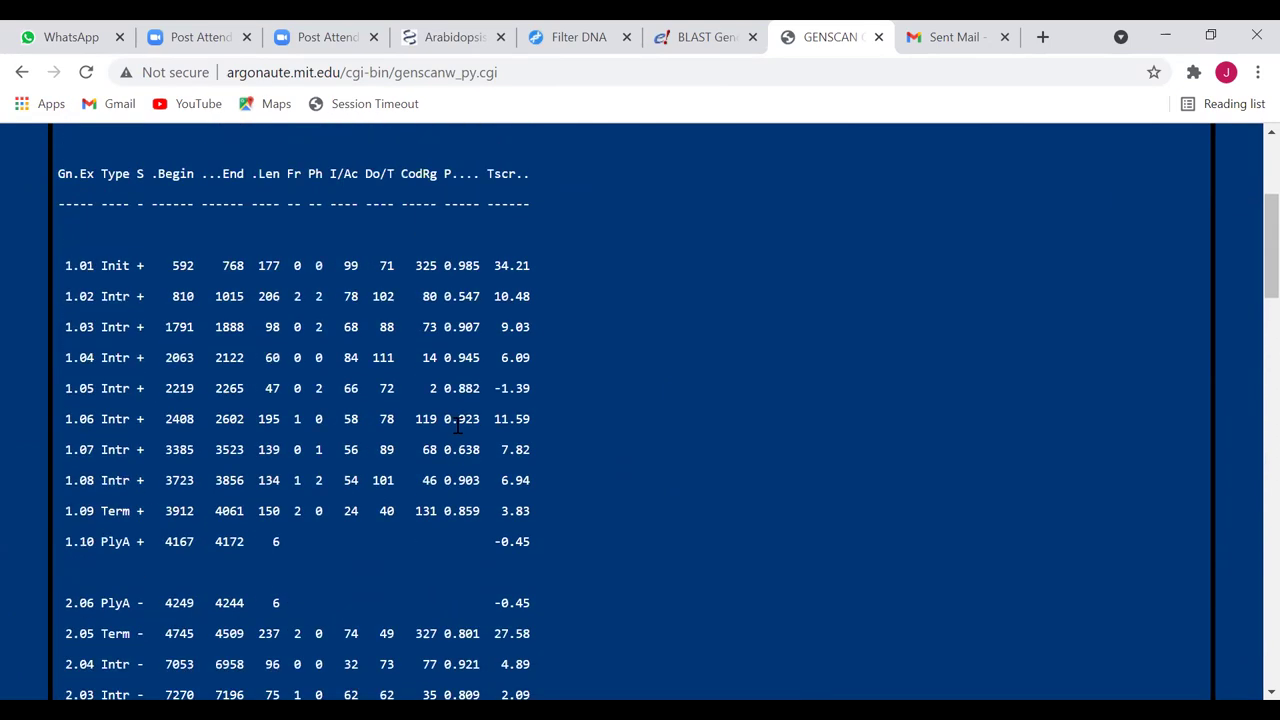
scroll(457, 425, "down", 8)
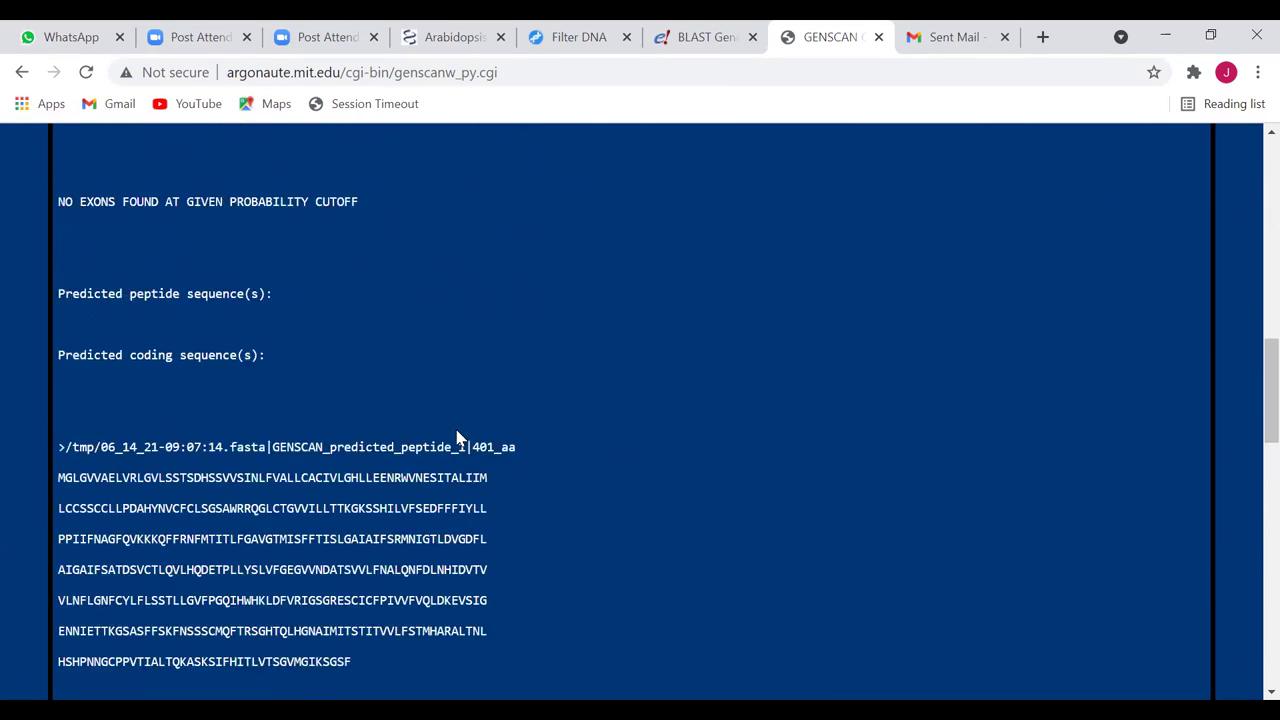
scroll(457, 437, "down", 3)
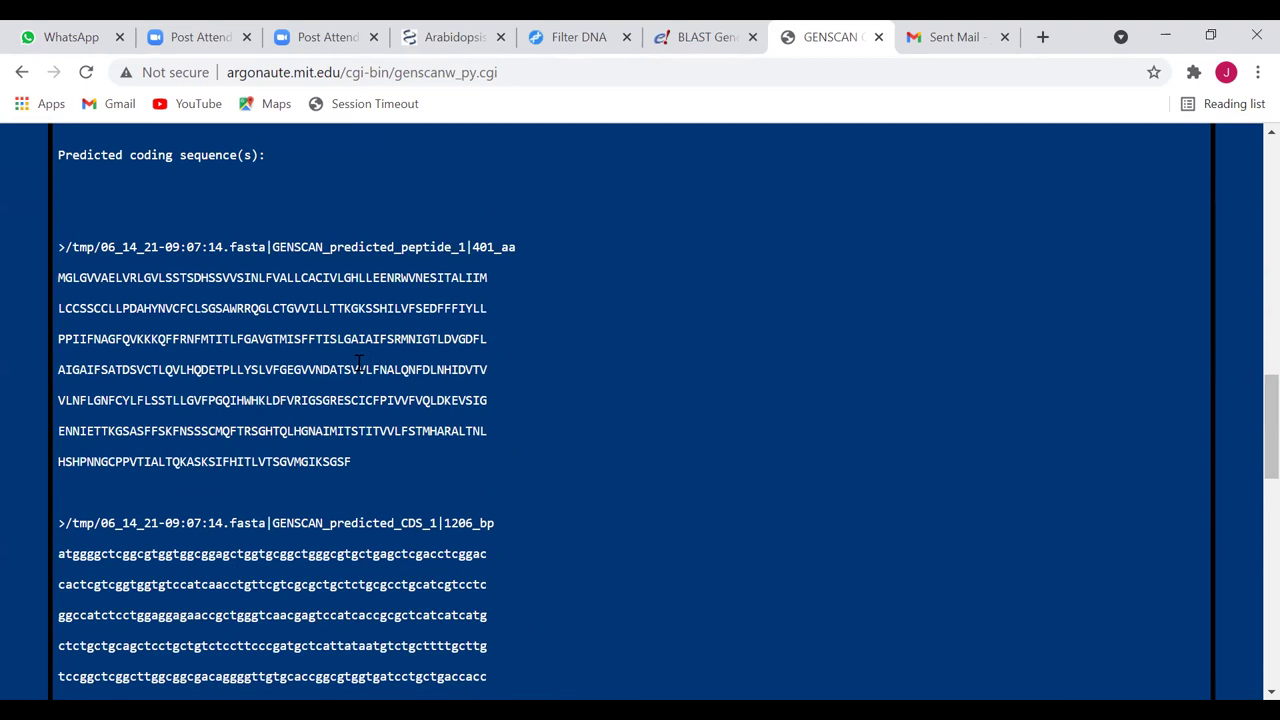
scroll(358, 367, "down", 1)
scroll(358, 368, "up", 2)
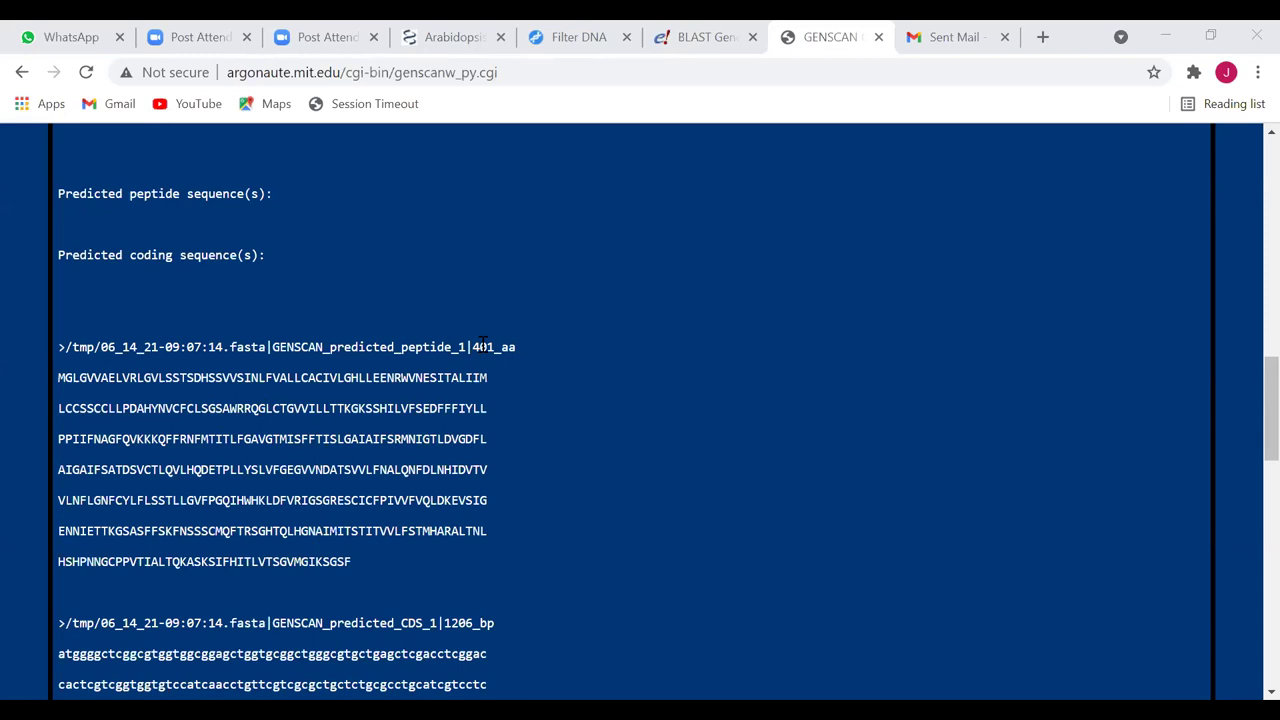
left_click_drag(470, 346, 499, 361)
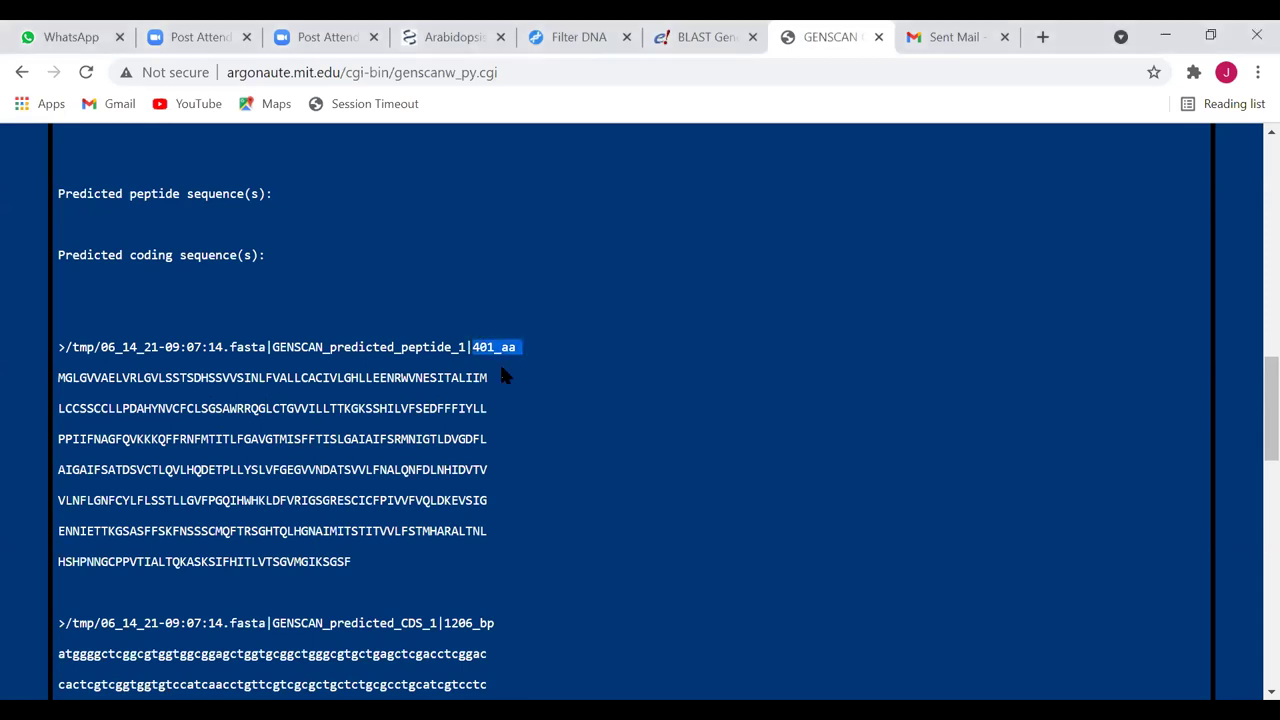
left_click(524, 427)
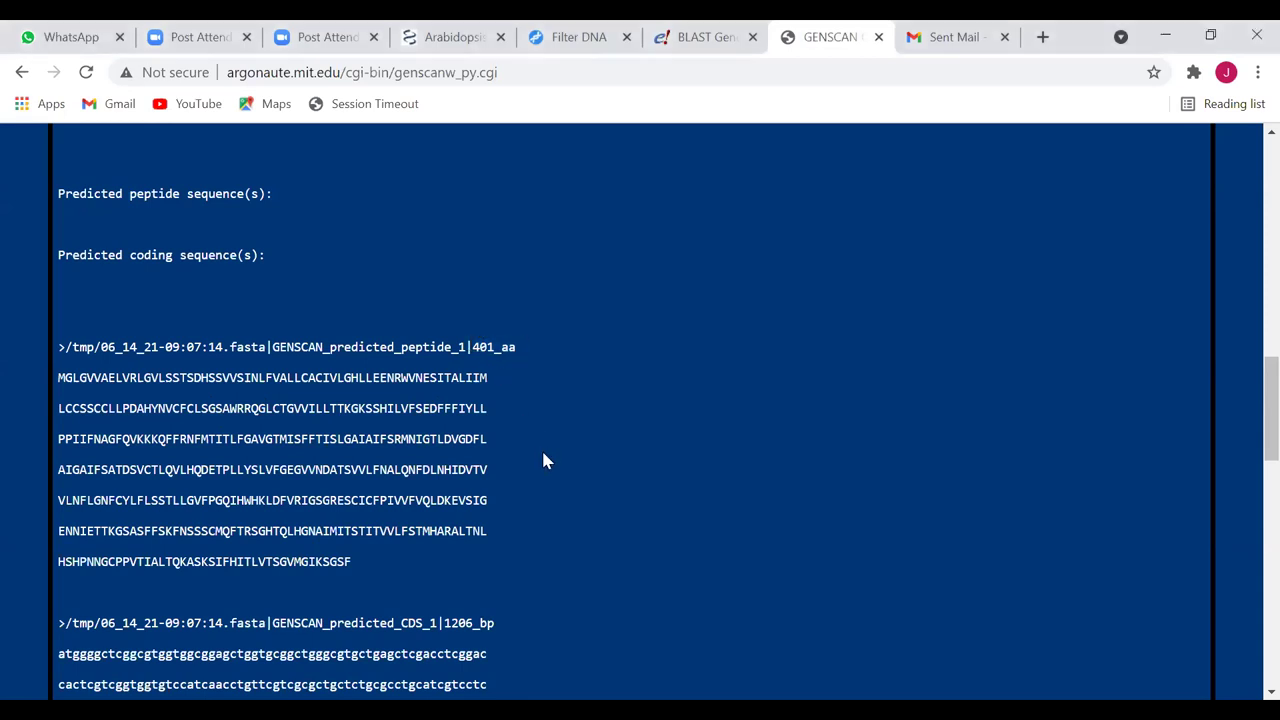
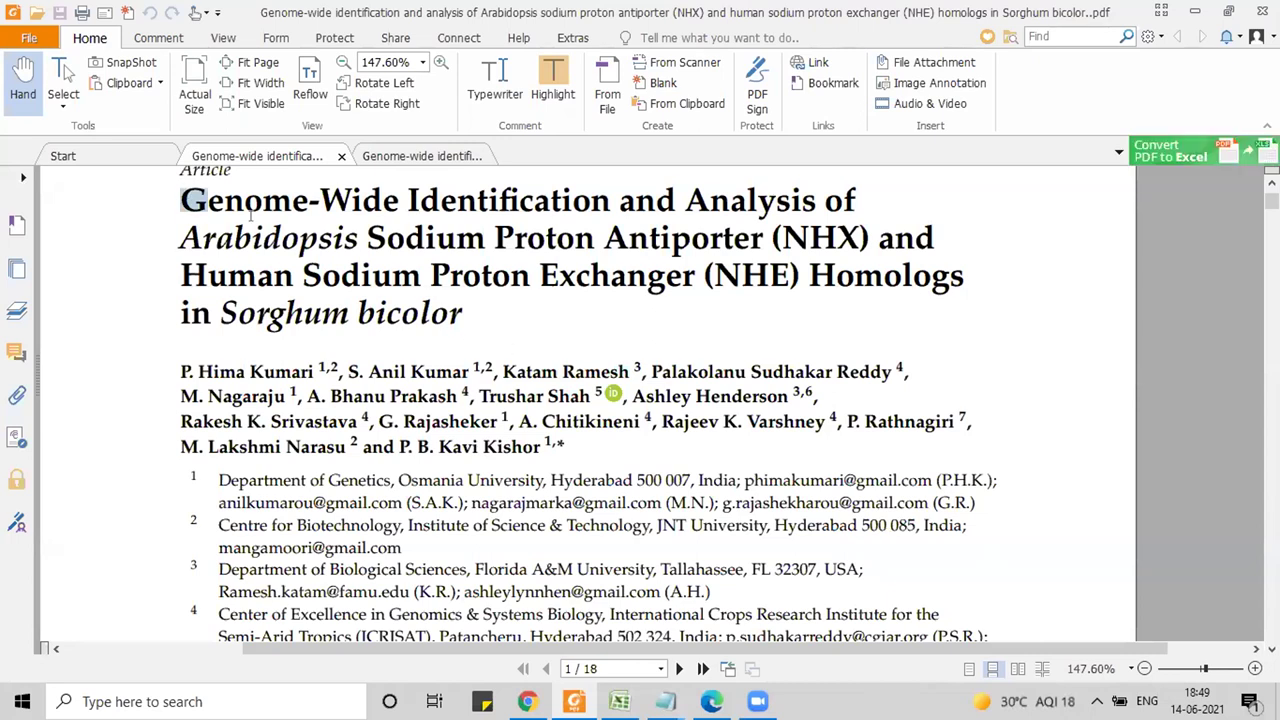
Step: Highlight the Sorghum NHX/NHE paper's title, switch to the Test workbook in Excel, and review its Cds sequences and Amino acid sequences sheets
left_click_drag(181, 193, 500, 315)
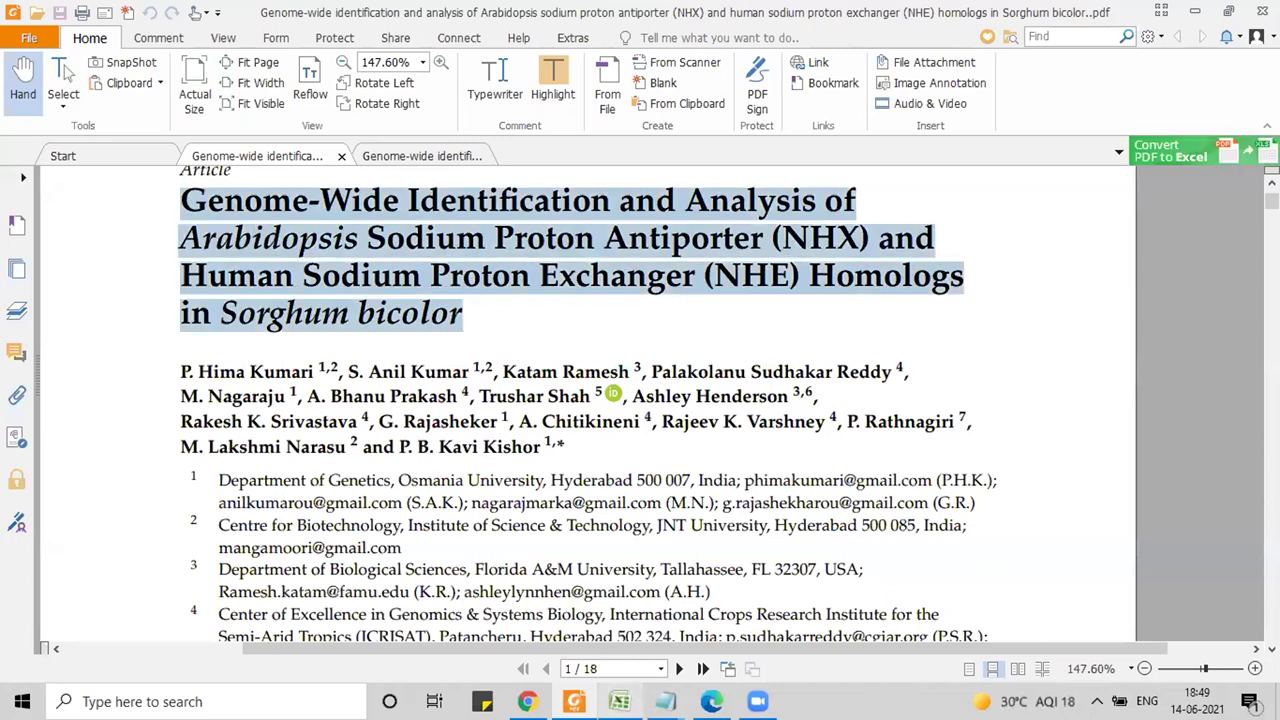
key("alt+Tab")
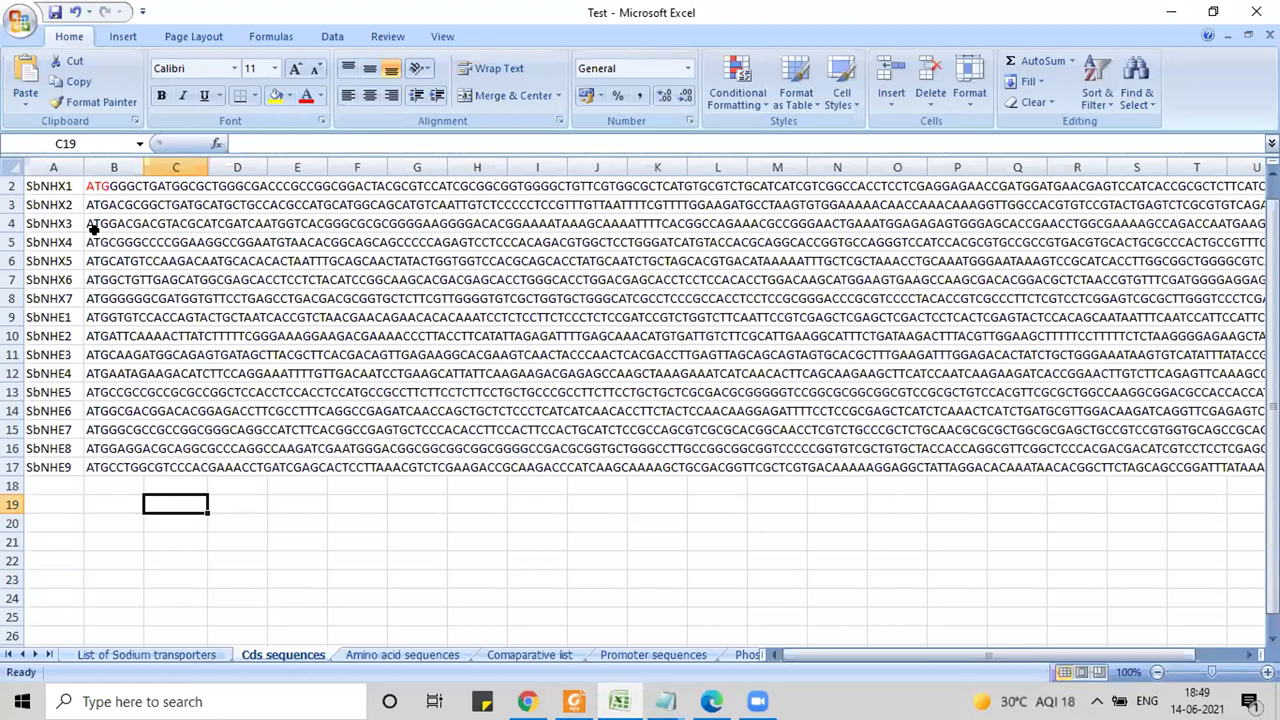
left_click_drag(60, 186, 142, 455)
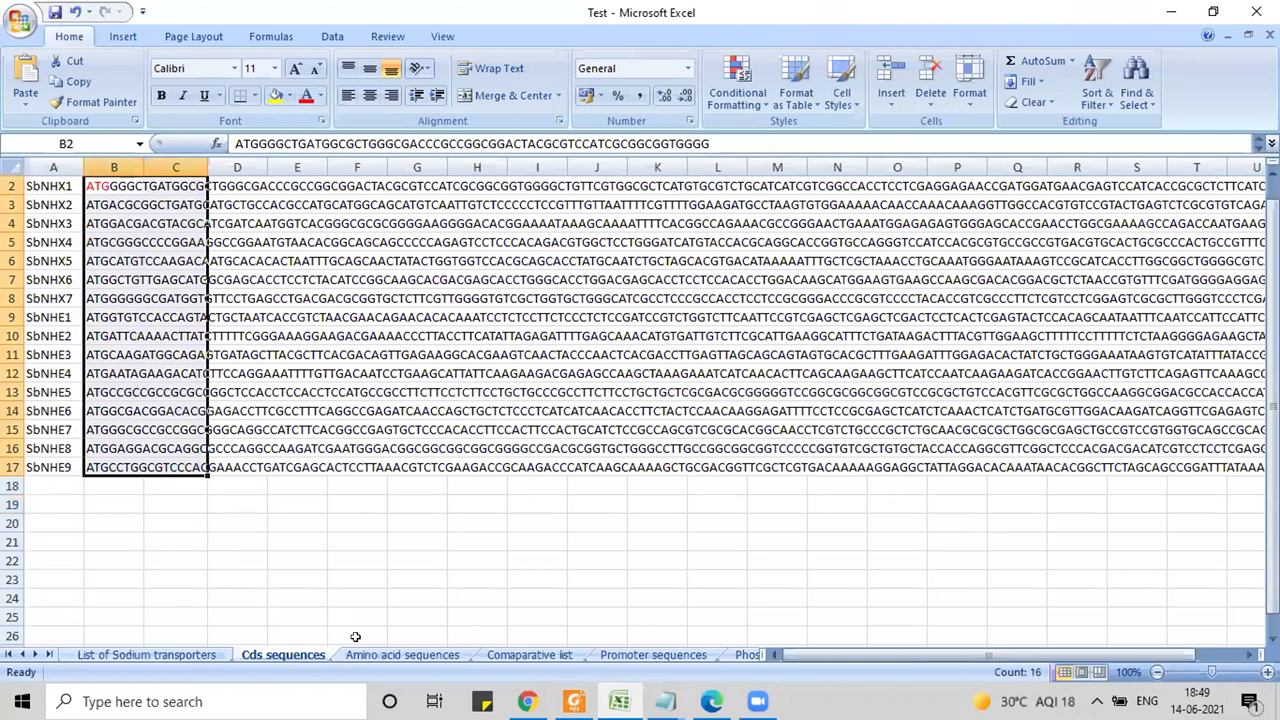
left_click(400, 655)
left_click_drag(100, 205, 158, 488)
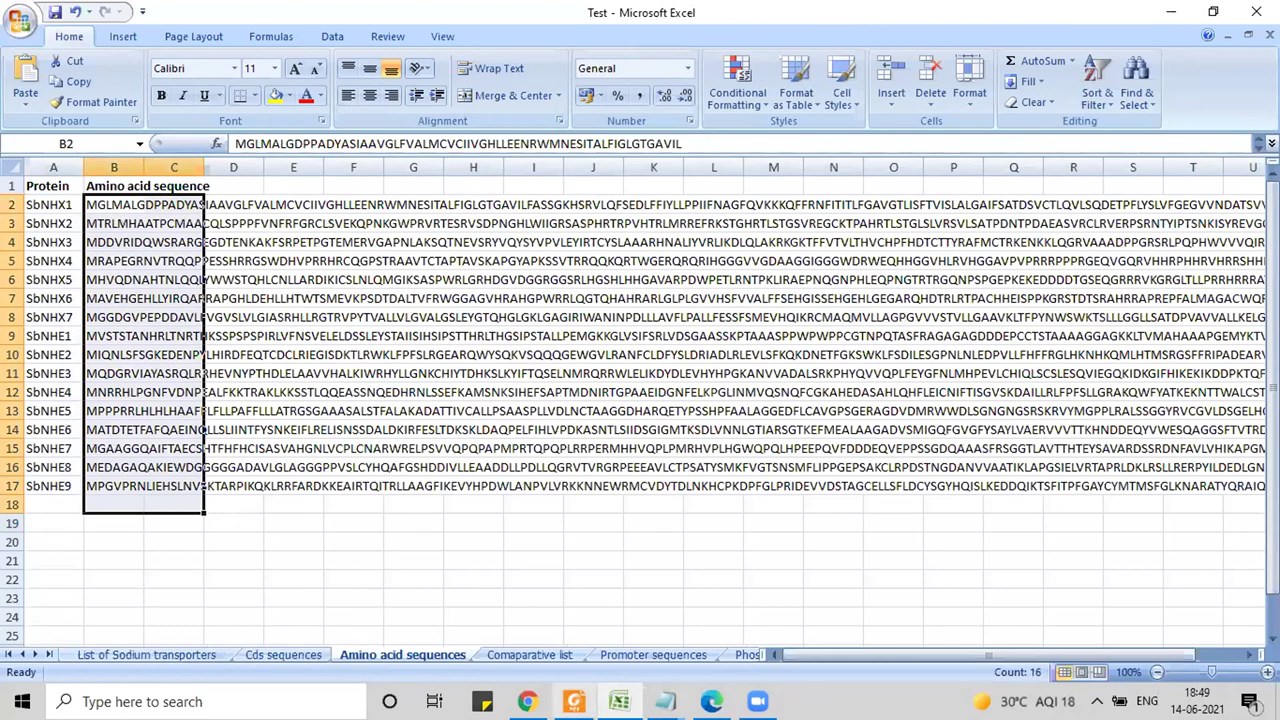
Step: Switch back to the Sorghum NHX/NHE paper in the PDF reader and review it from the abstract to Table 1 on transporter characterization
key("alt+Tab")
scroll(516, 325, "down", 10)
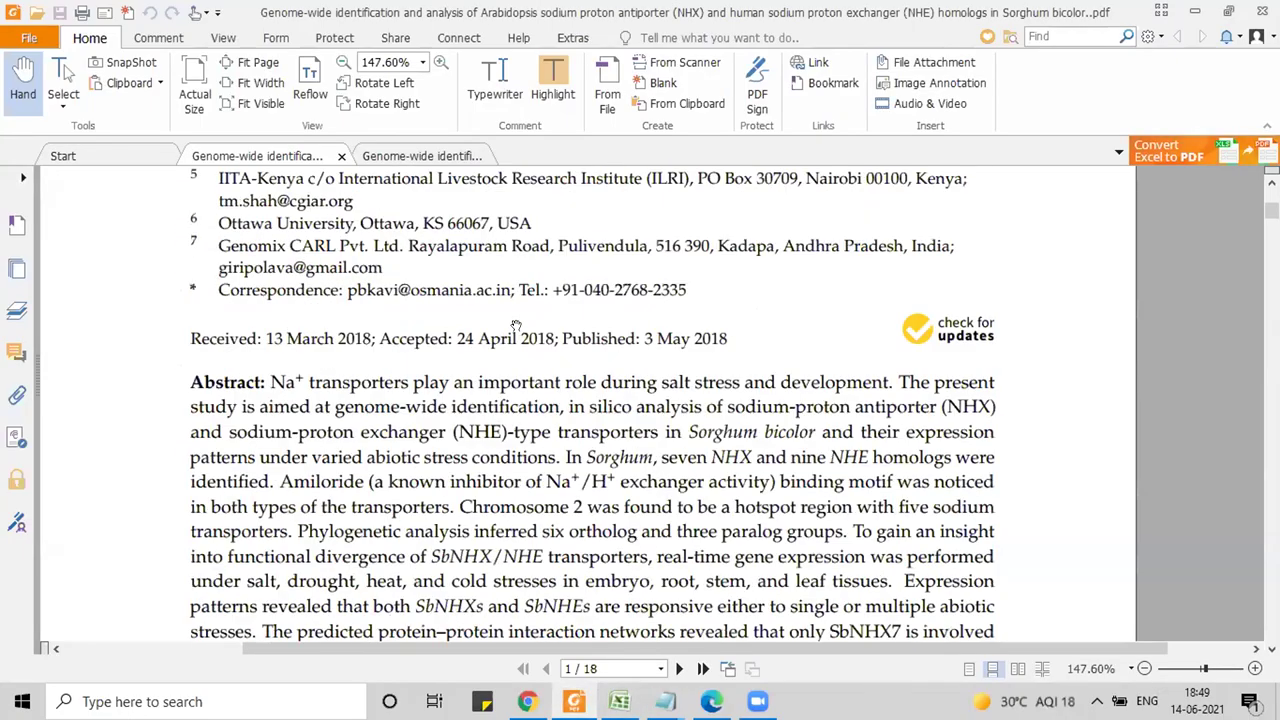
scroll(516, 325, "down", 10)
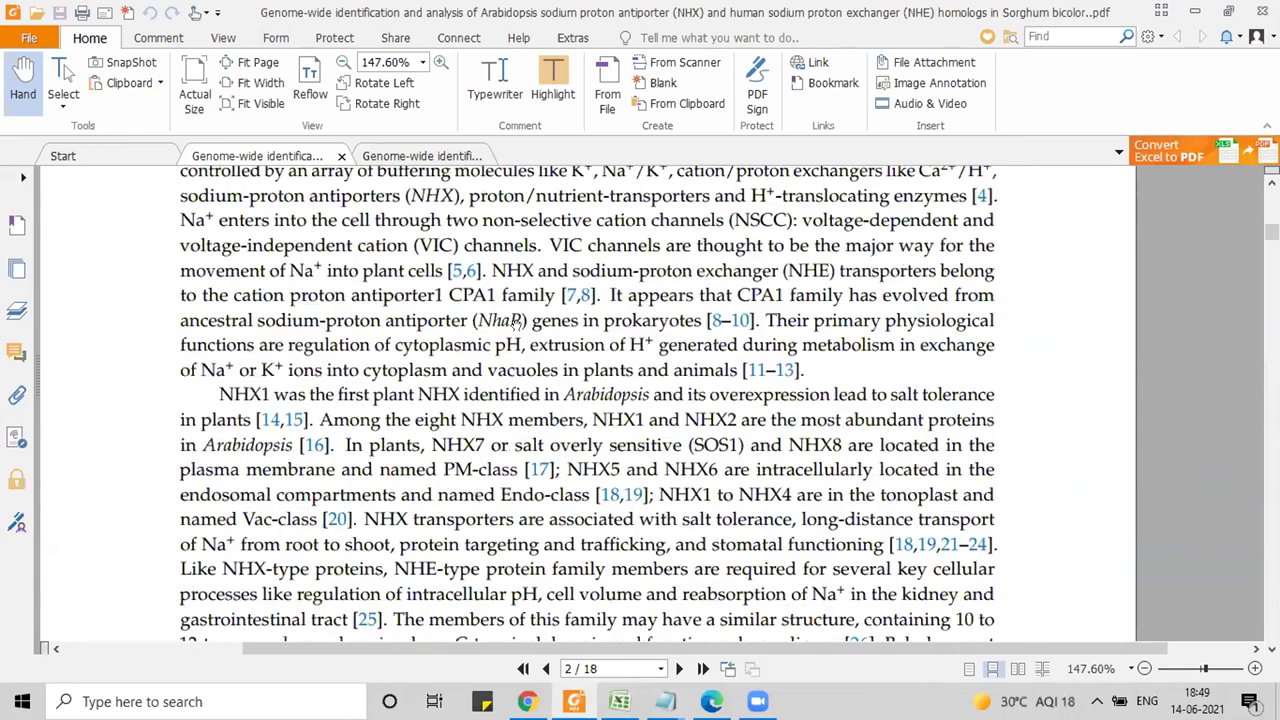
scroll(516, 325, "down", 10)
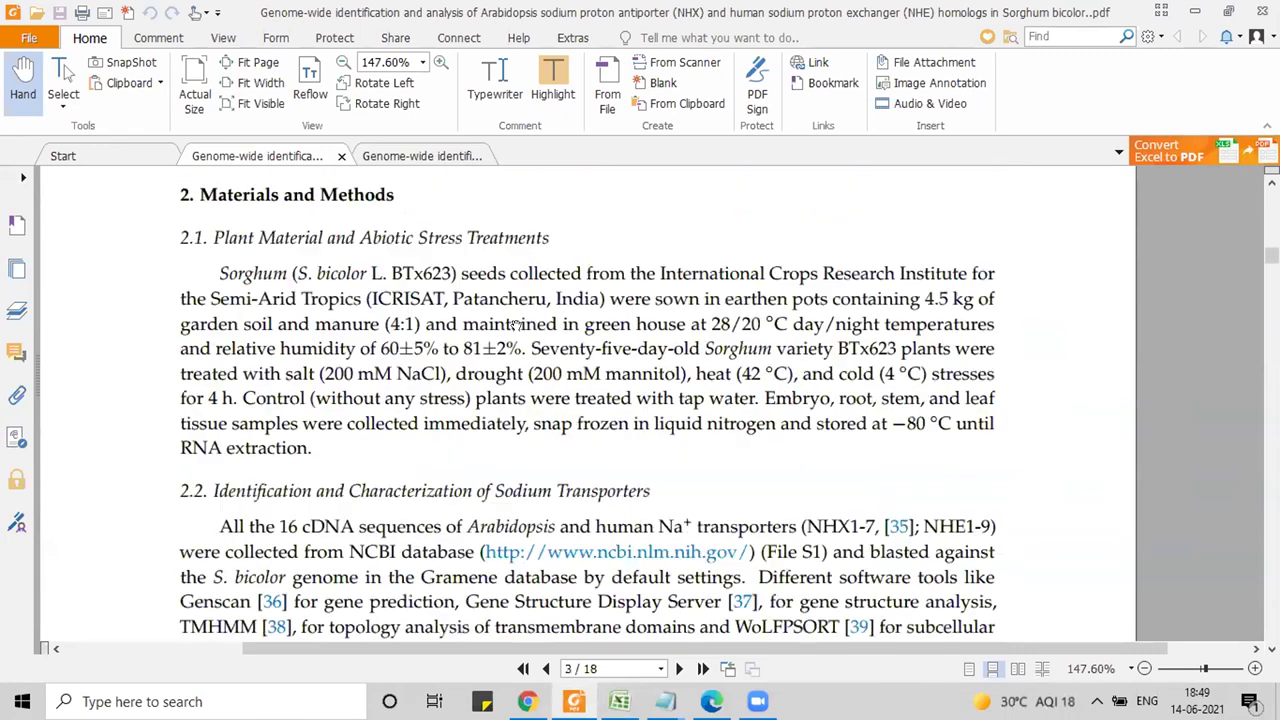
scroll(516, 325, "down", 8)
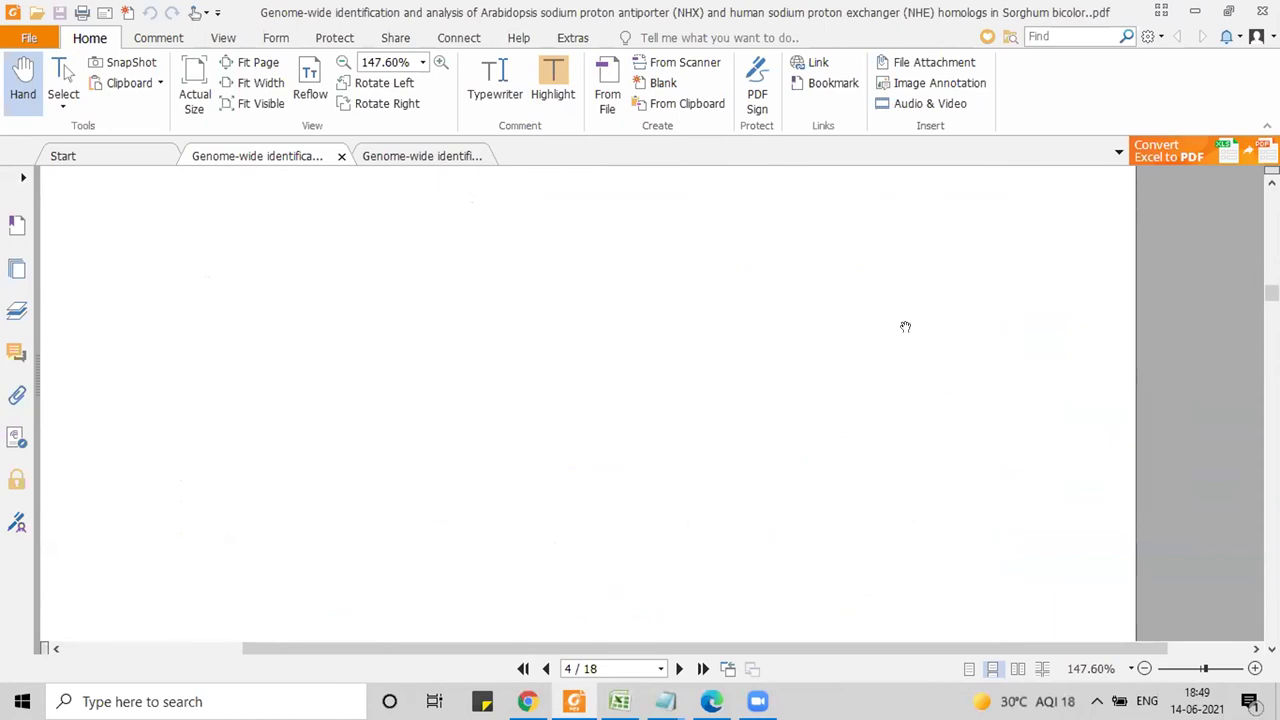
scroll(917, 332, "down", 10)
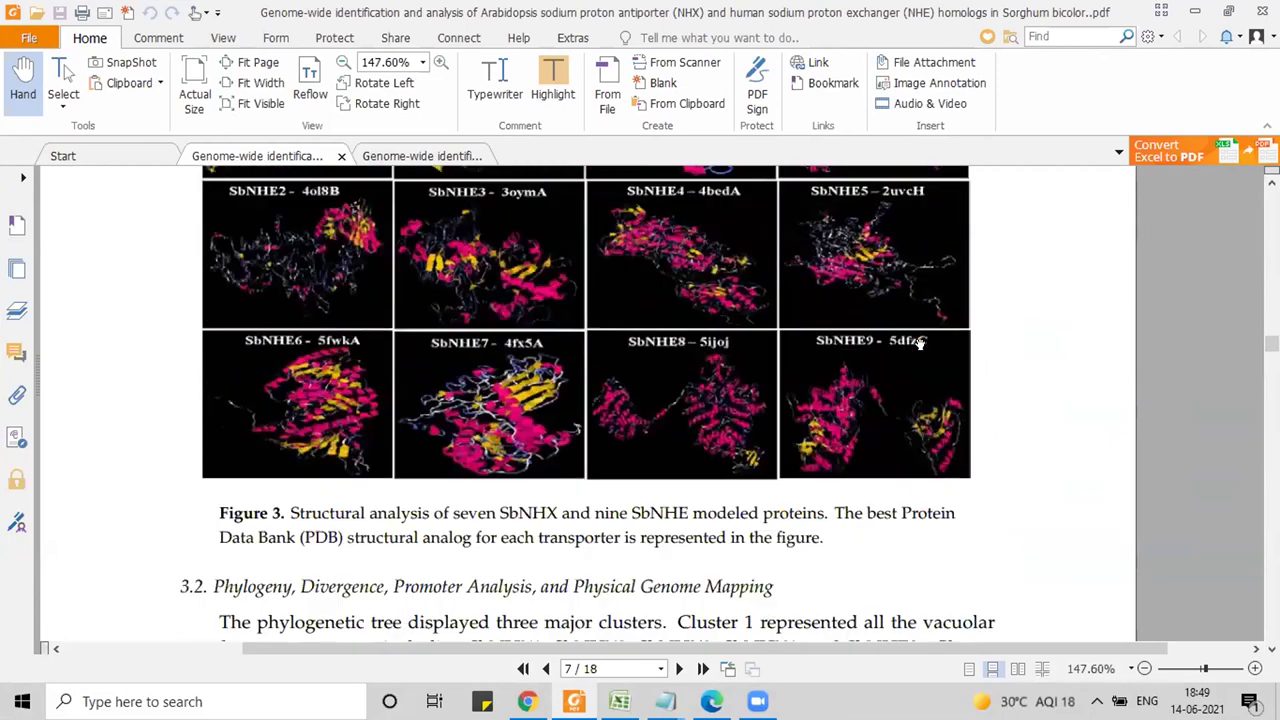
scroll(920, 343, "down", 12)
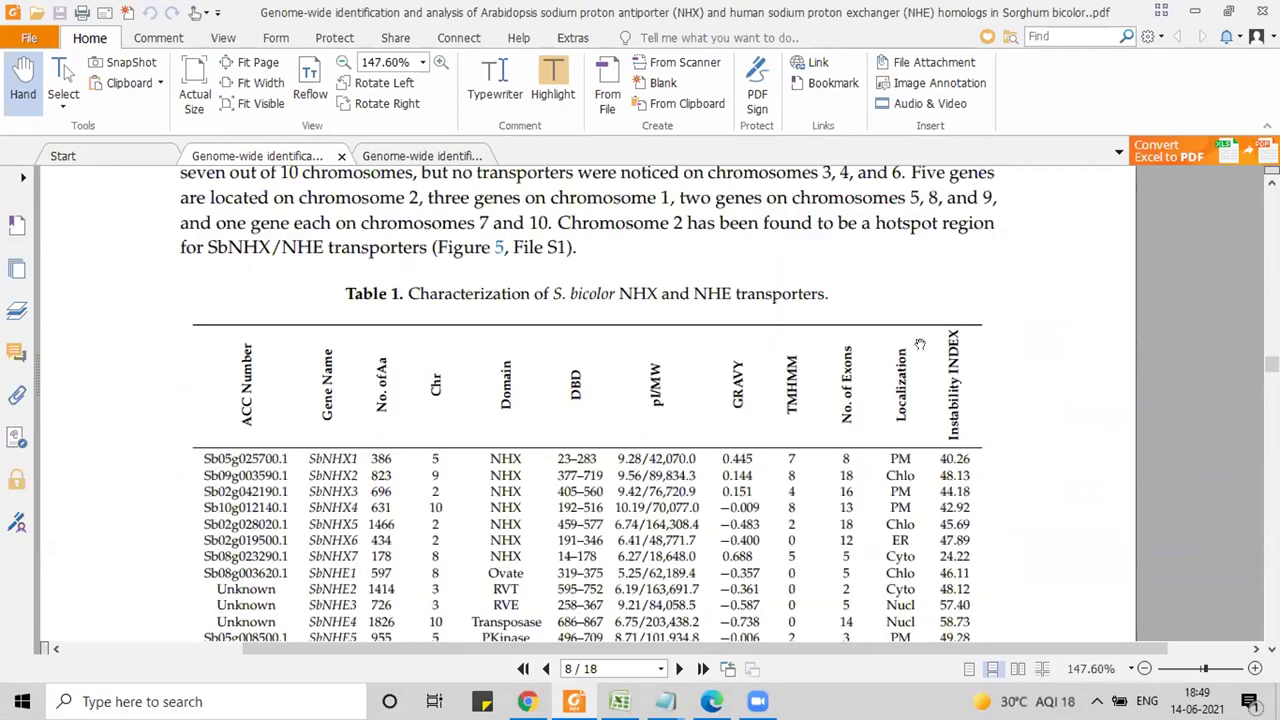
Step: Review the phylogenetic tree in Figure 4 and the physical map of Sorghum NHX/NHE genes in Figure 5
scroll(920, 344, "down", 10)
scroll(915, 343, "up", 3)
scroll(910, 342, "down", 3)
scroll(906, 341, "up", 2)
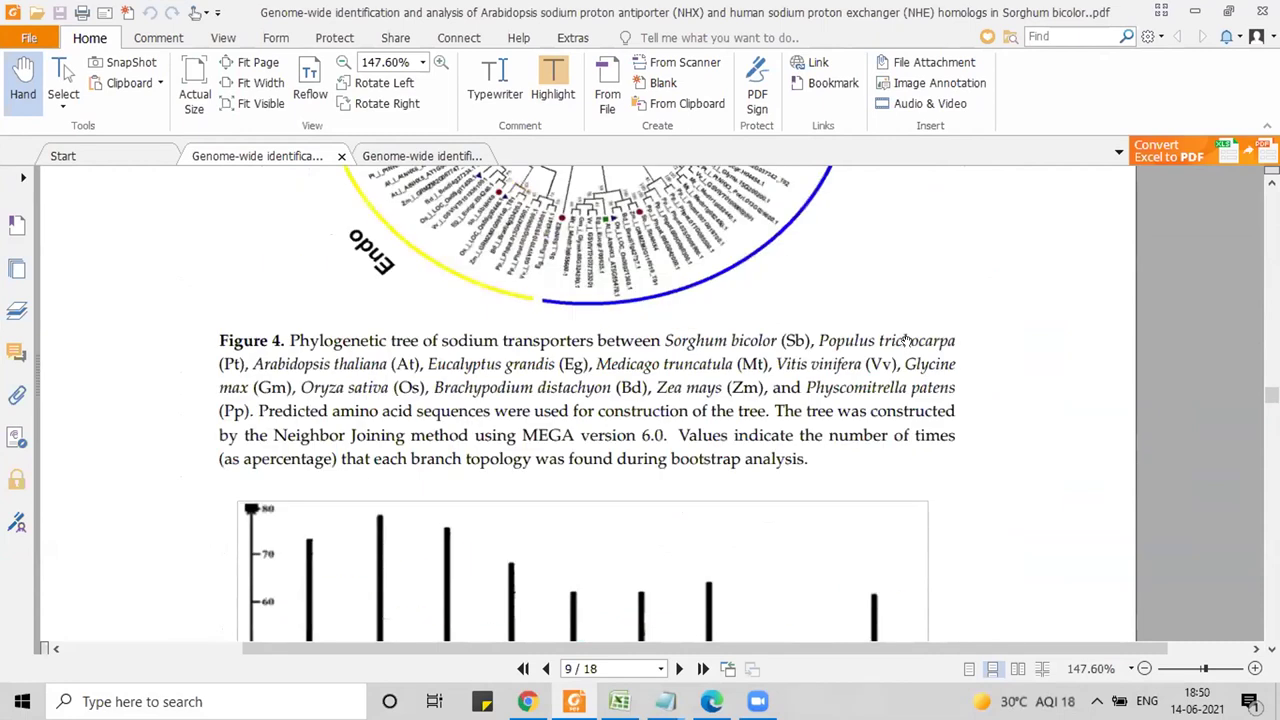
scroll(486, 357, "down", 5)
scroll(366, 322, "down", 2)
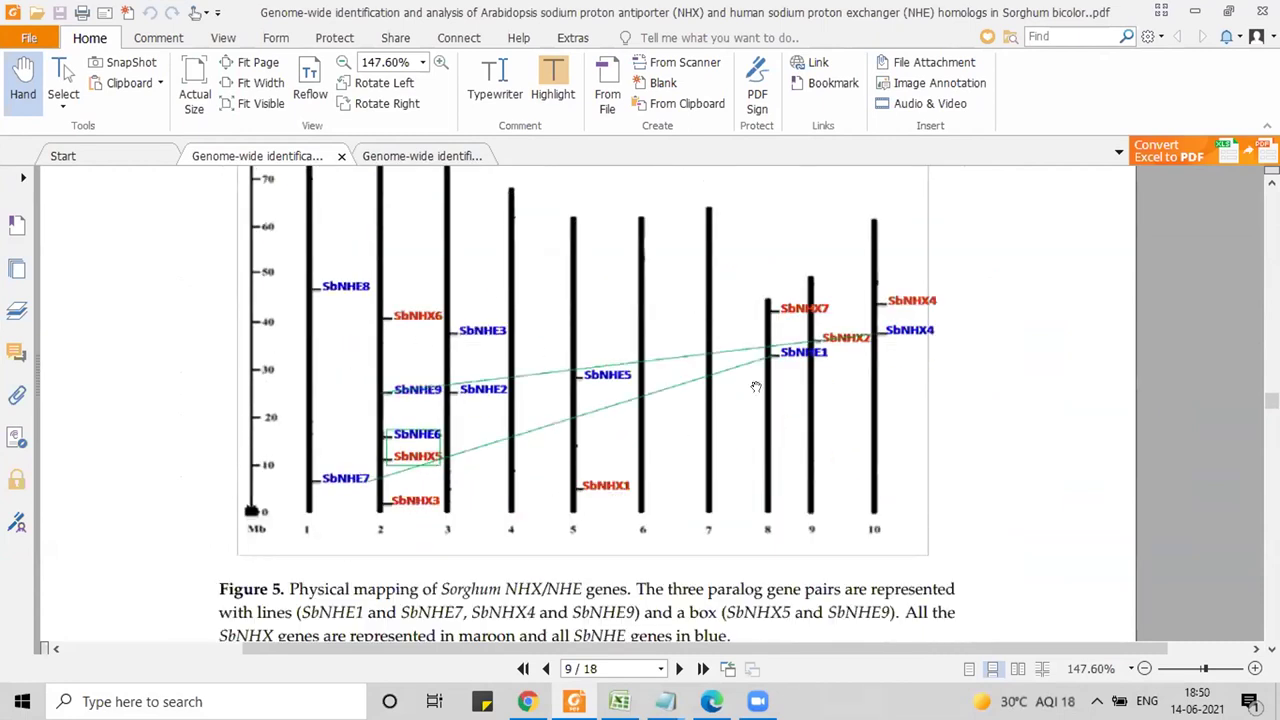